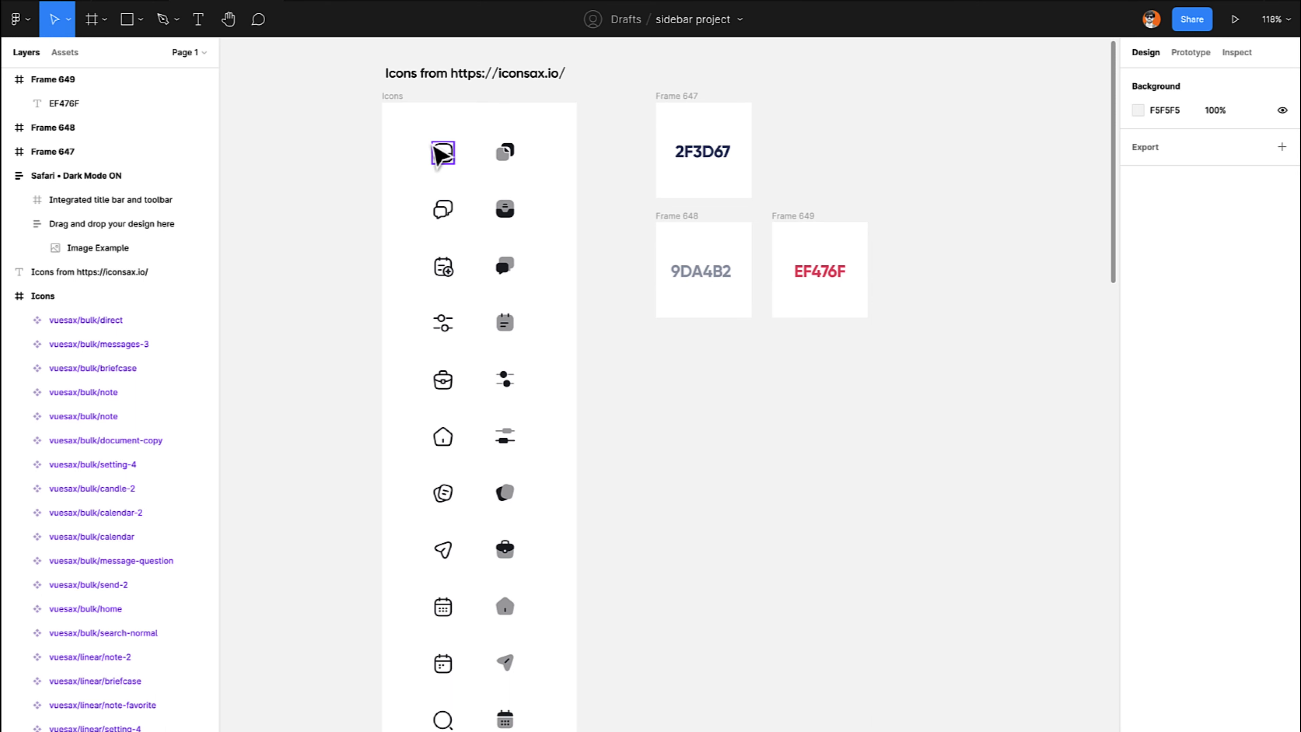
Look over the Icons frame, the three color code frames and the Safari window mockup on the canvas.
click(400, 101)
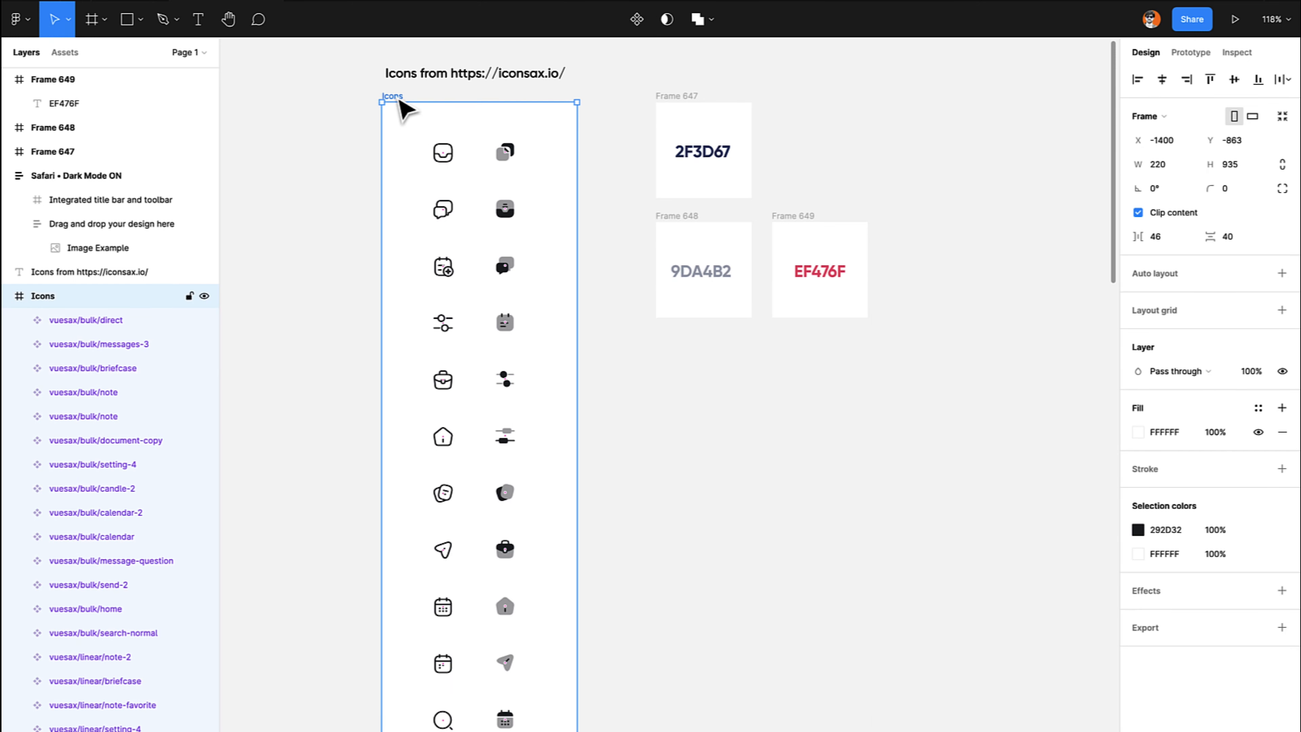
drag(628, 72, 921, 347)
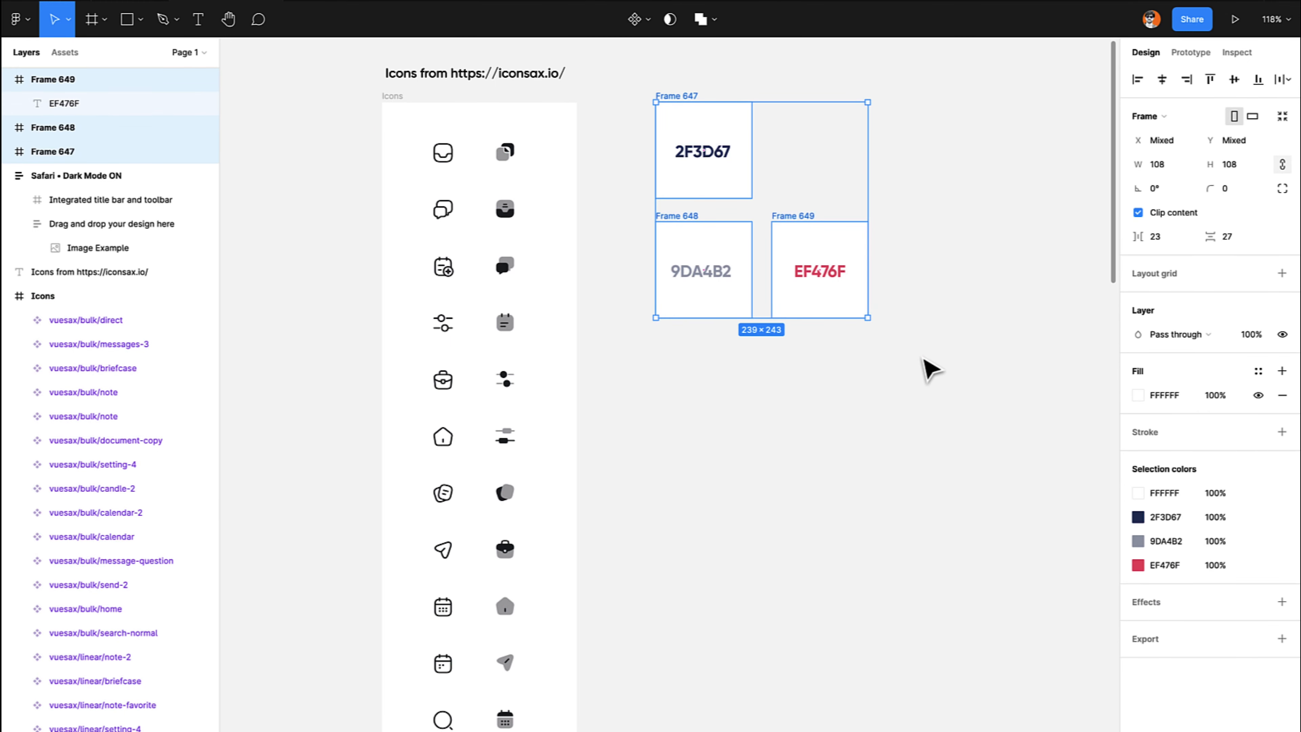
scroll(929, 369, down, 12)
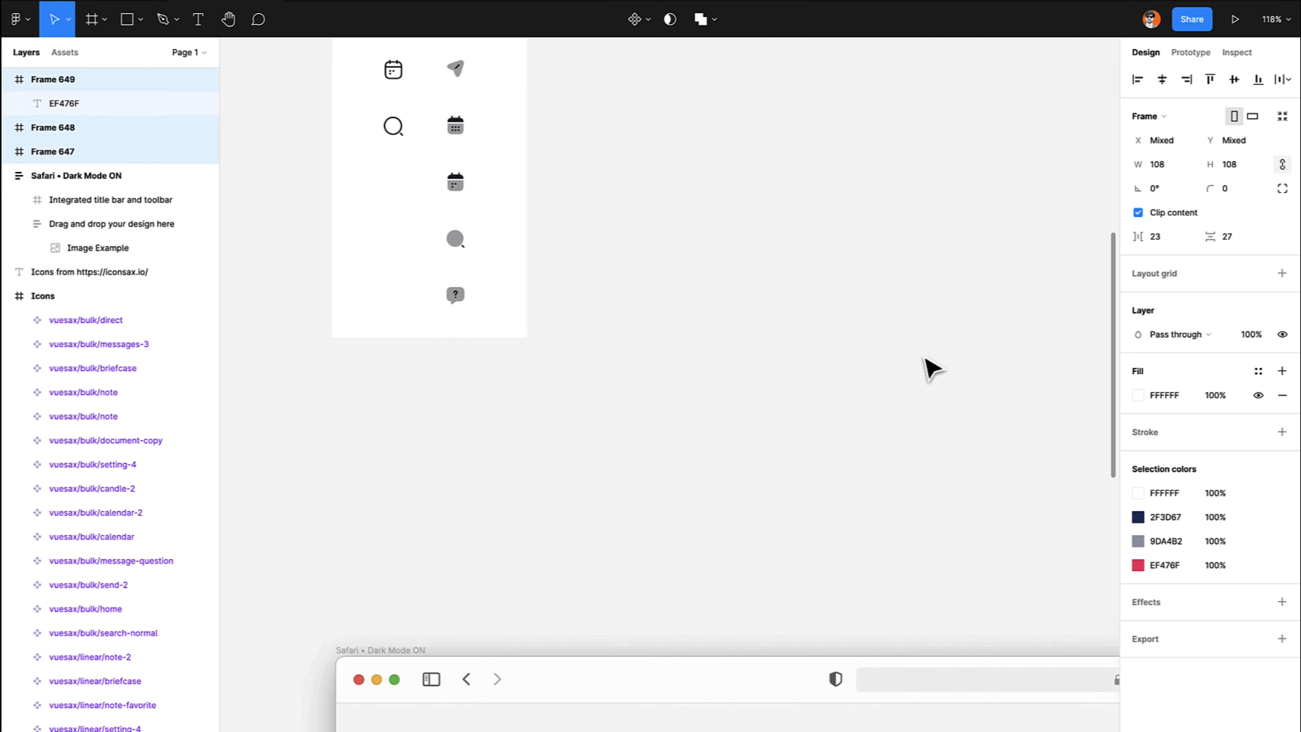
scroll(930, 369, down, 5)
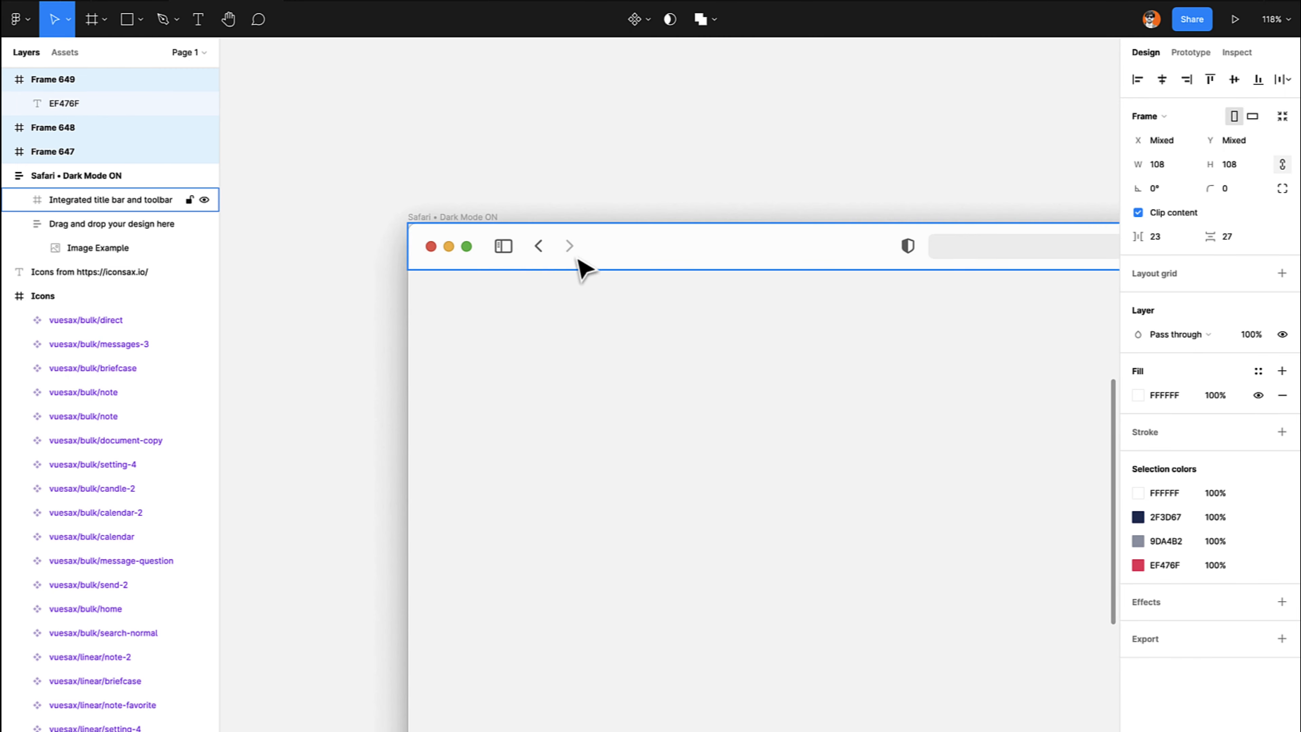
scroll(596, 203, up, 10)
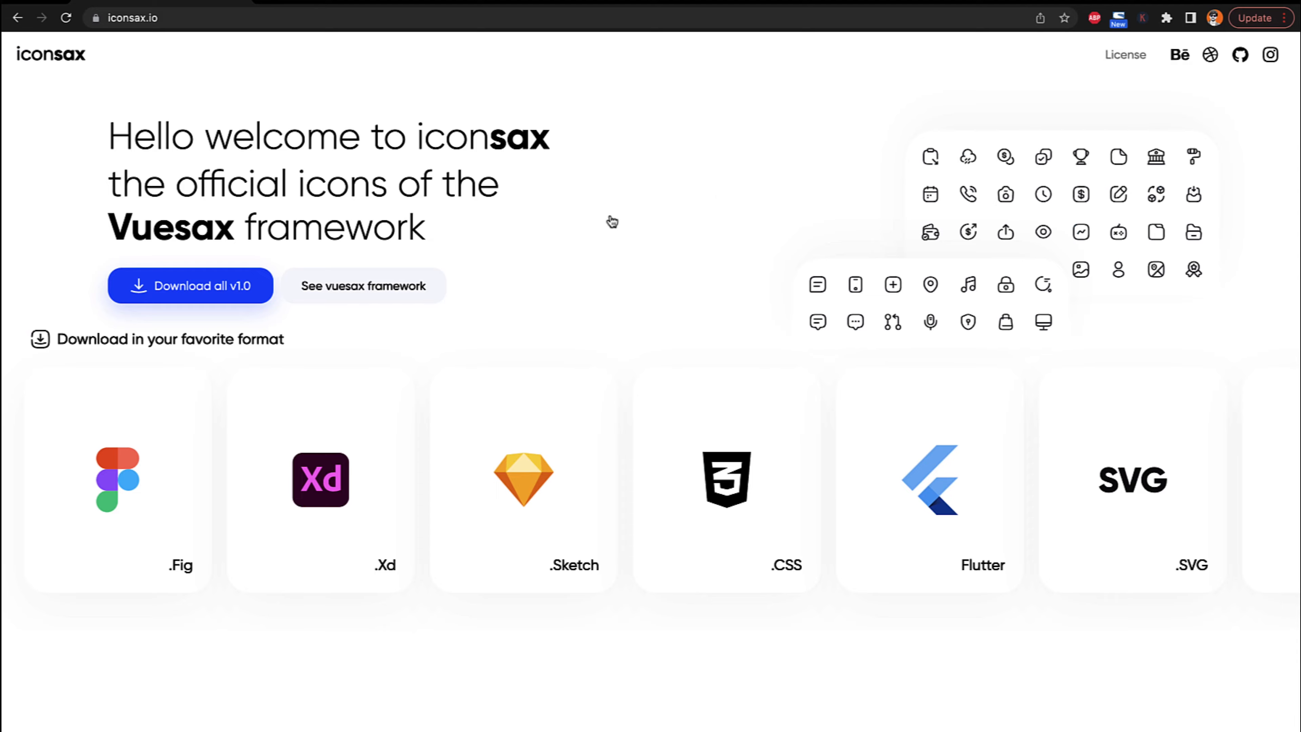
Switch to the iconsax.io website to view its download formats, and view the Bulk page of the Figma icon library file.
scroll(687, 192, down, 5)
scroll(687, 192, up, 1)
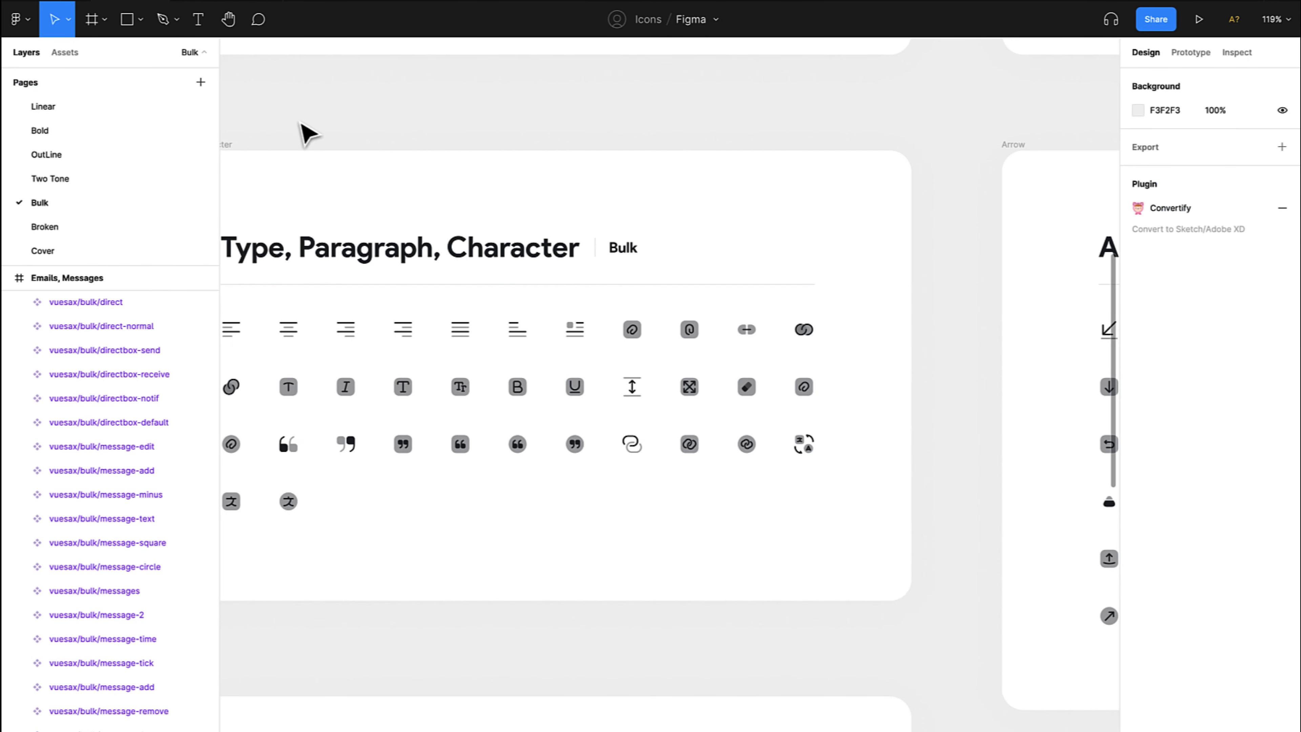
scroll(300, 123, down, 10)
scroll(300, 123, up, 4)
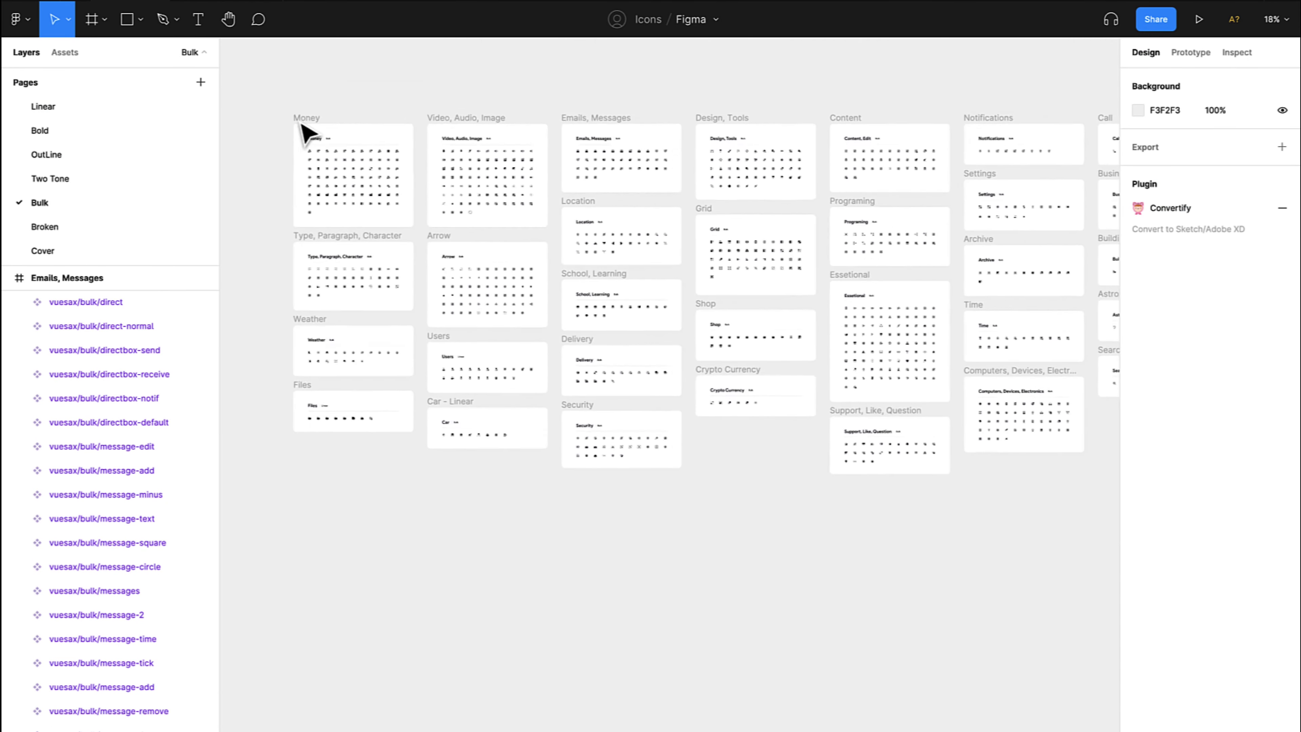
View the Bold and Linear pages of the icon library.
click(48, 121)
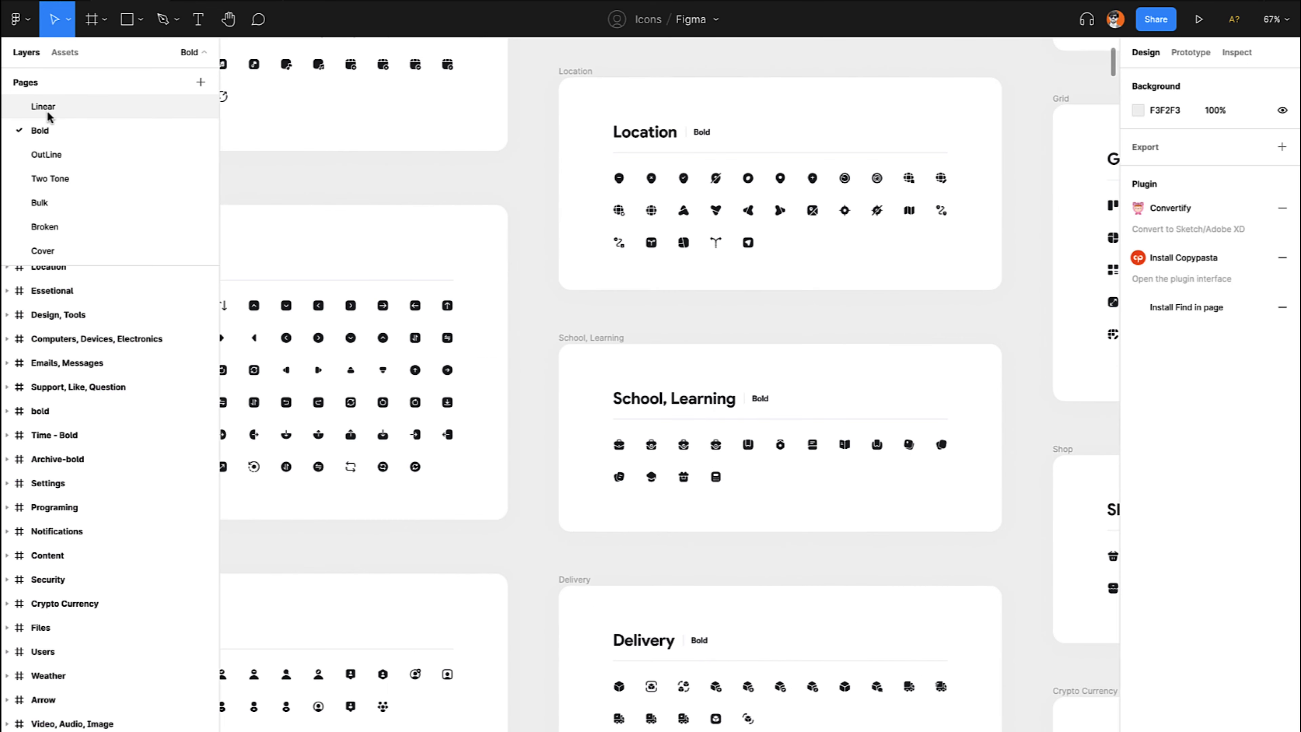
click(46, 110)
scroll(387, 207, left, 10)
scroll(388, 207, up, 6)
scroll(388, 208, left, 2)
scroll(388, 208, up, 3)
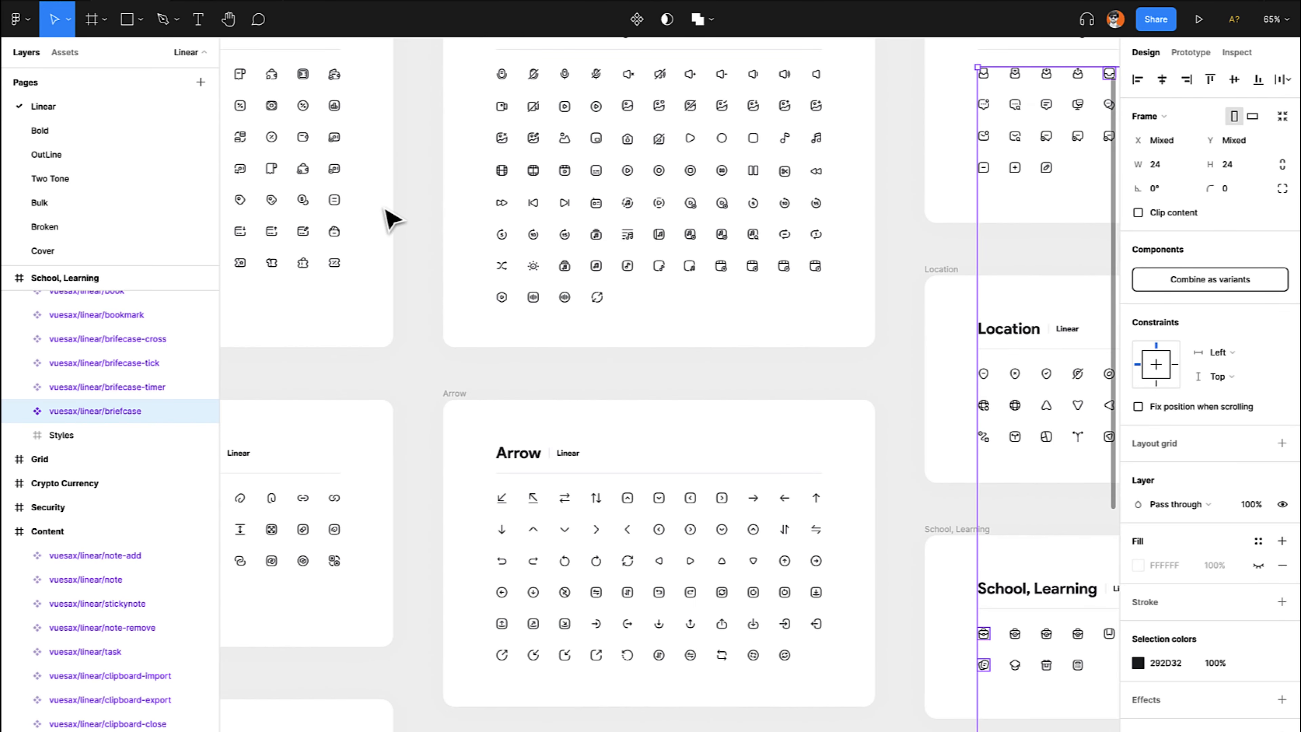
Go through the remaining icon style pages, including OutLine, Two Tone and Broken, and examine the Broken Money icons.
click(102, 128)
click(76, 165)
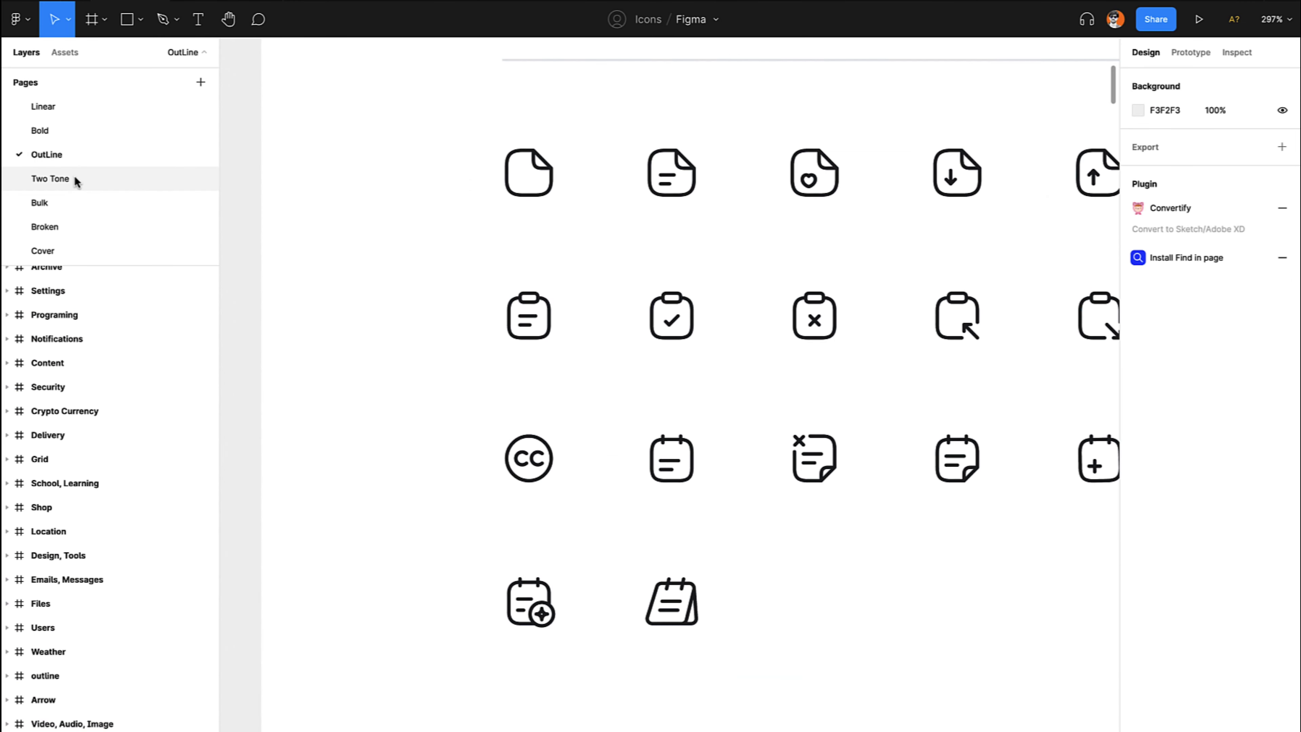
click(74, 177)
click(64, 207)
click(65, 228)
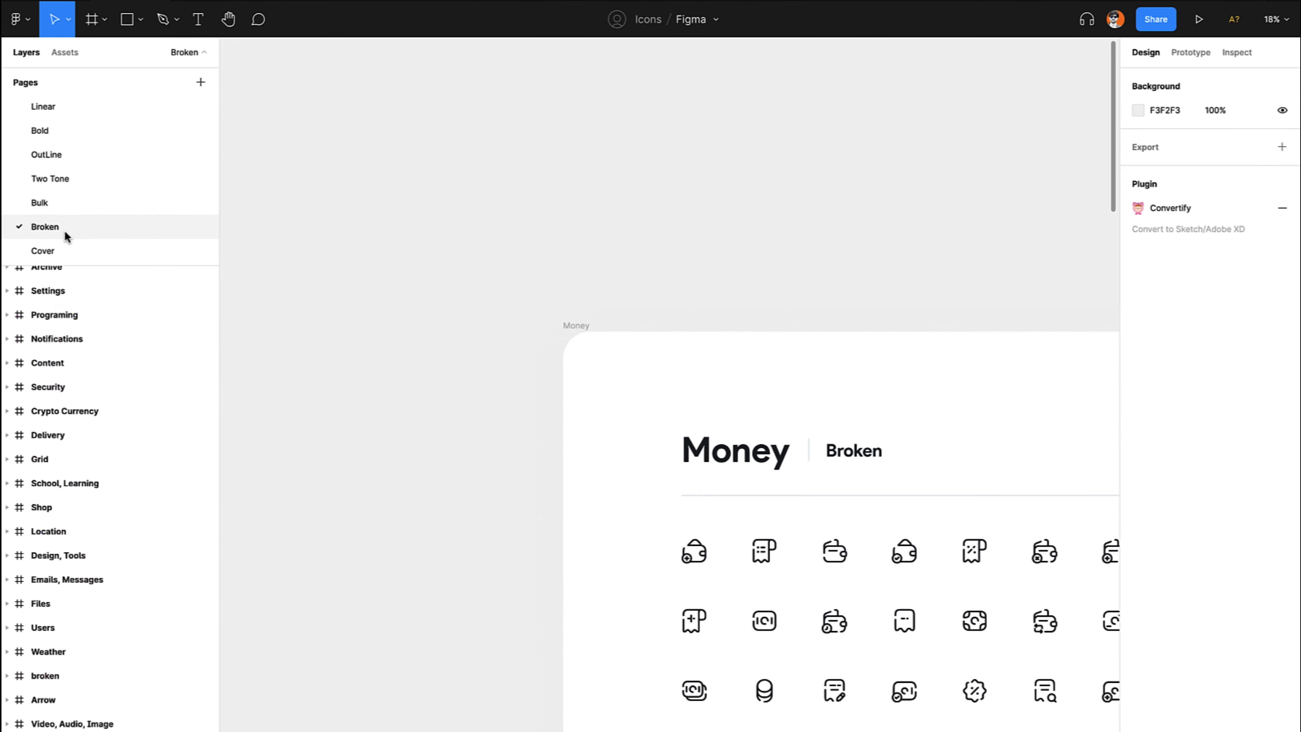
scroll(410, 287, down, 8)
scroll(410, 287, right, 6)
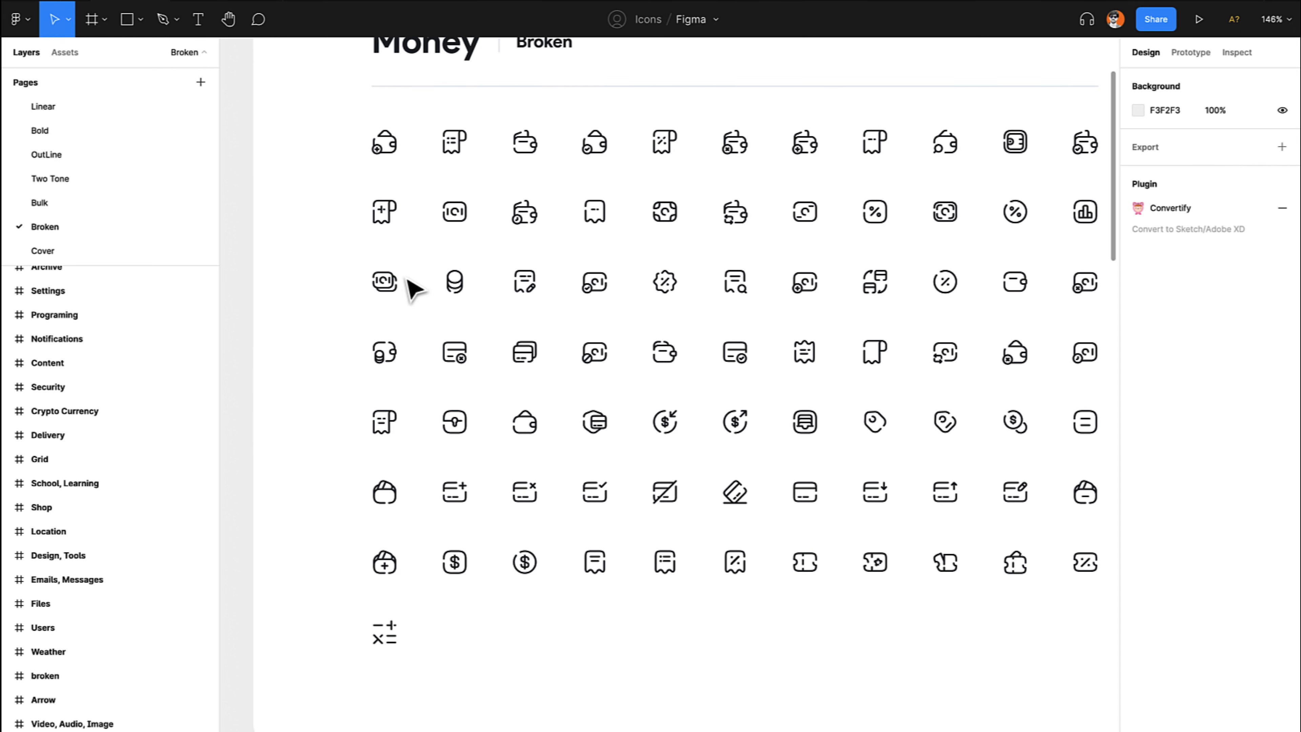
scroll(414, 289, up, 1)
scroll(414, 290, right, 2)
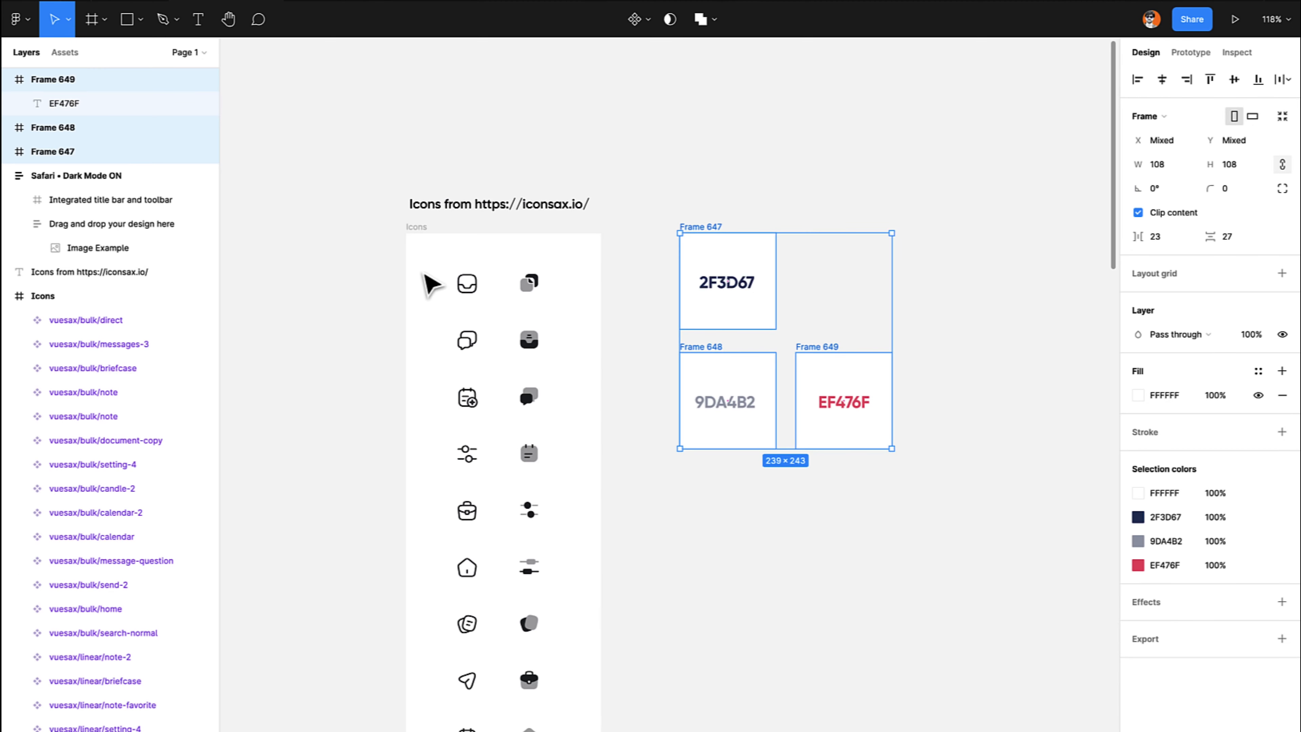
Return to the sidebar project file and examine the linear and bulk icons collected in the Icons frame.
scroll(429, 282, up, 5)
scroll(429, 282, down, 6)
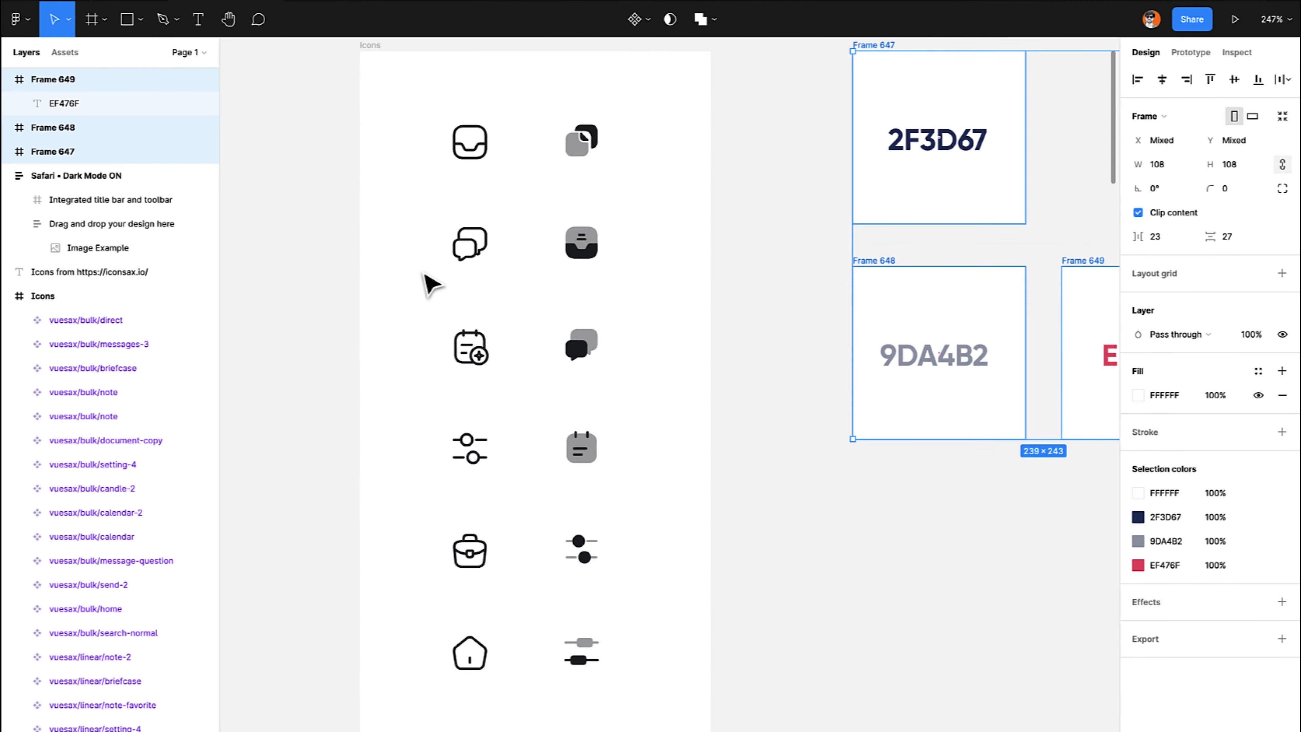
scroll(429, 282, up, 2)
scroll(430, 282, down, 8)
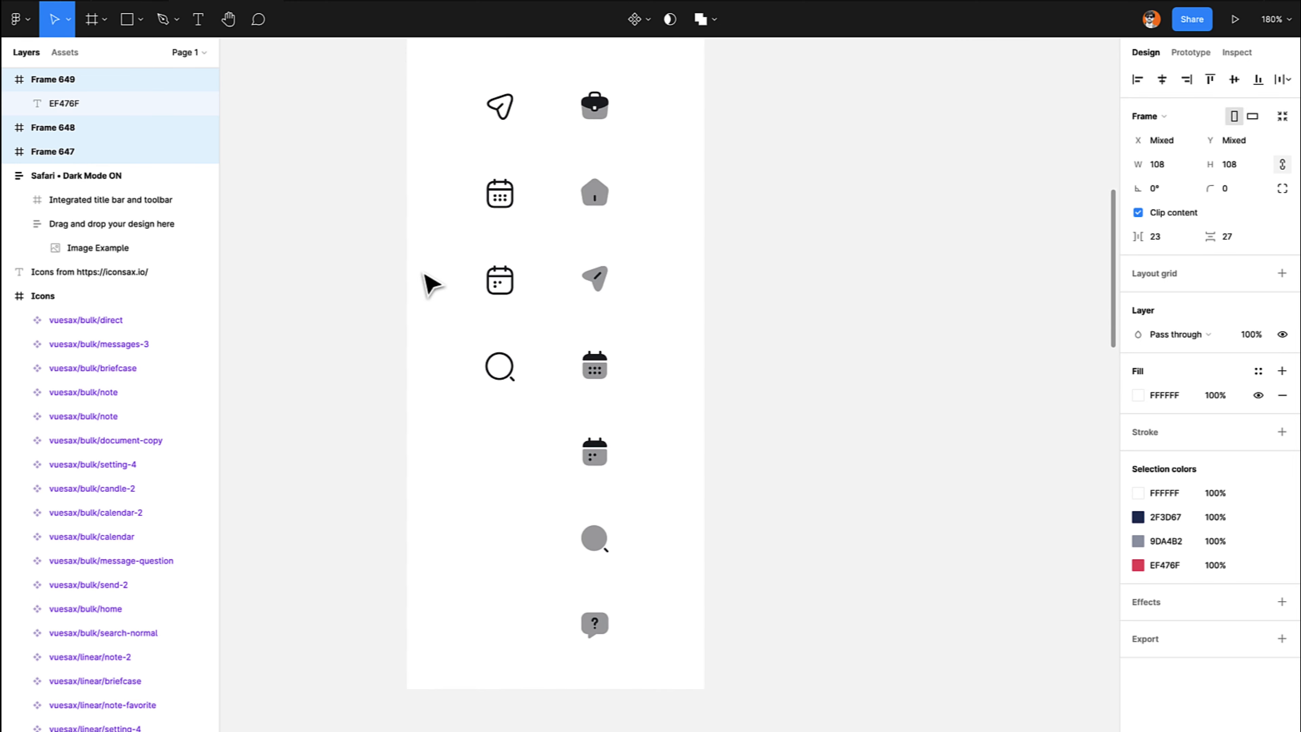
scroll(429, 282, up, 6)
scroll(429, 282, up, 9)
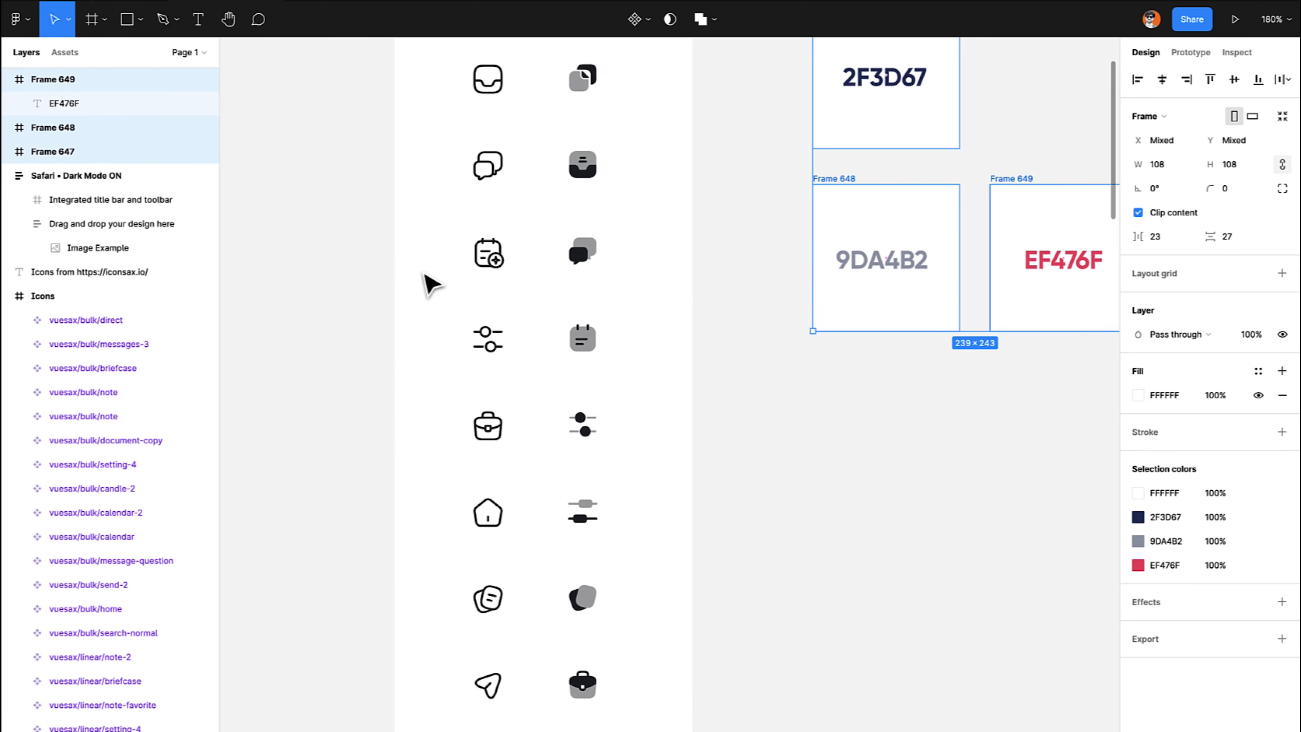
scroll(429, 282, right, 2)
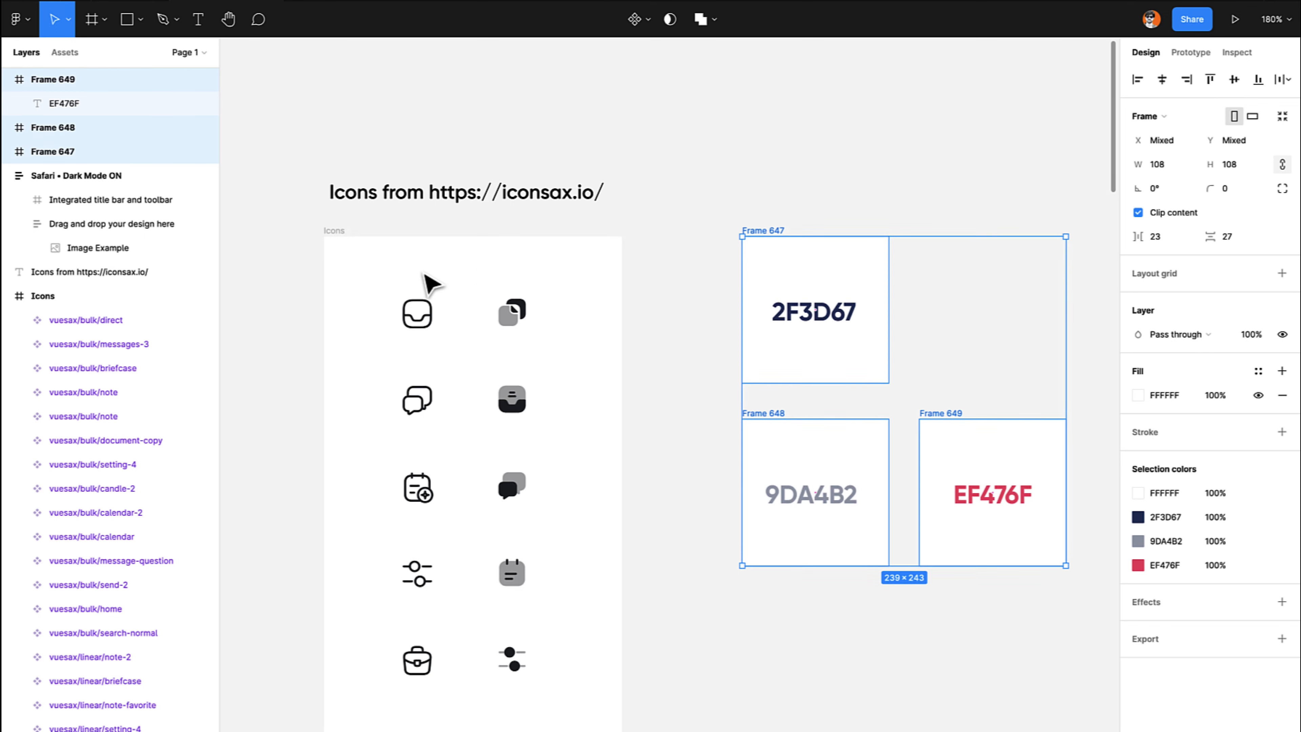
scroll(429, 285, down, 15)
scroll(430, 285, left, 1)
scroll(429, 282, down, 2)
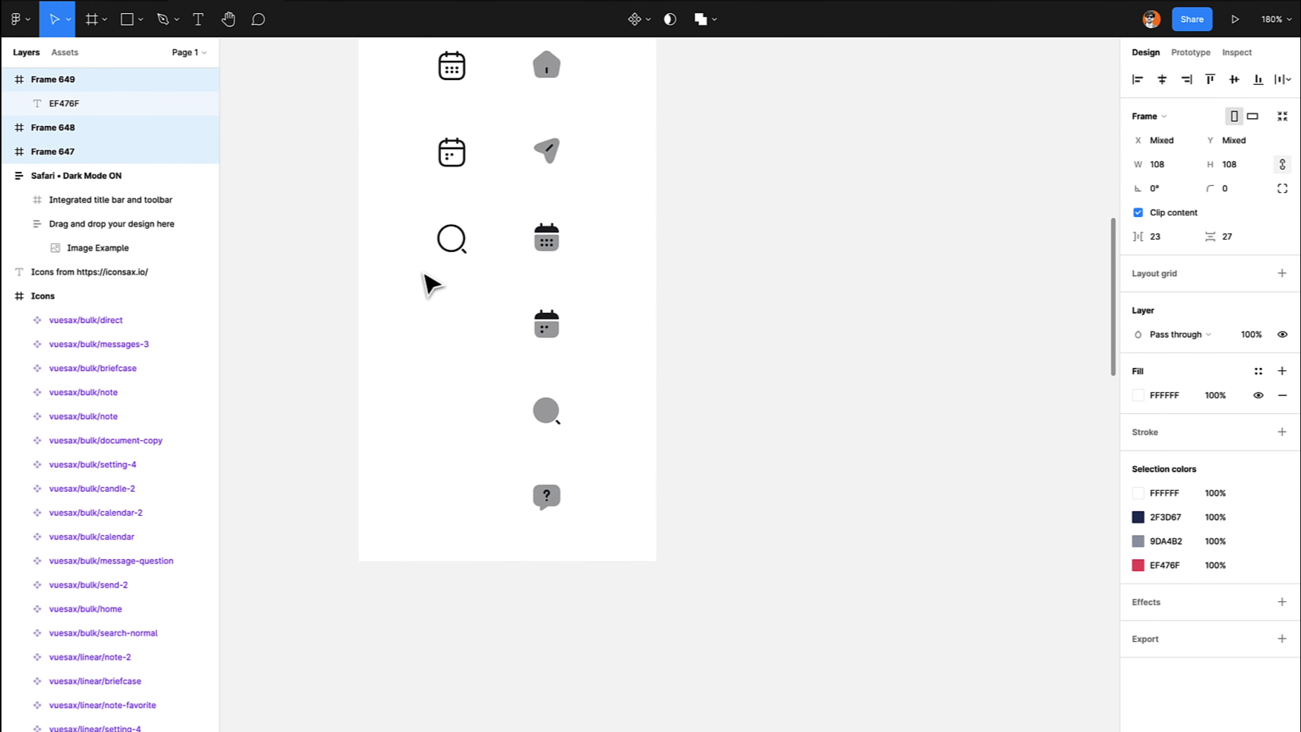
scroll(429, 281, up, 16)
scroll(430, 281, down, 1)
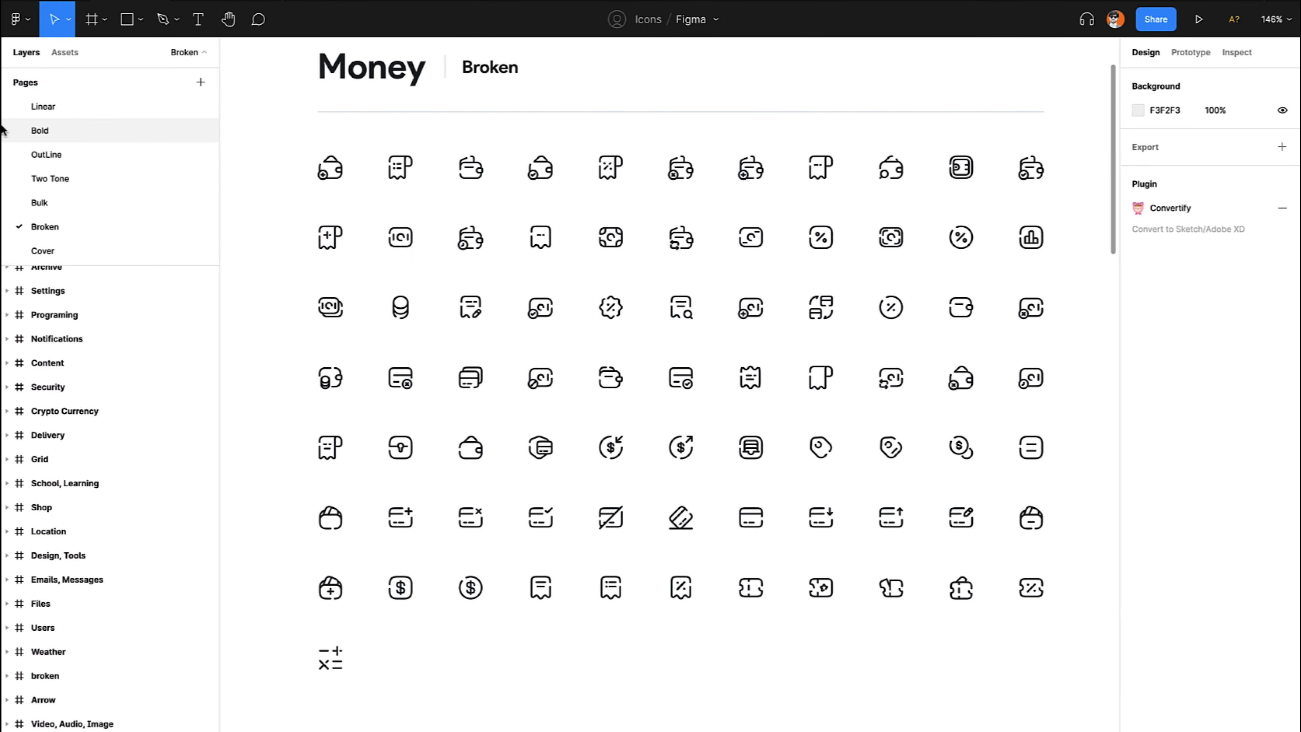
Open the Bulk page of the icon library file and select sample icons in the Emails, Messages and Location sets.
click(56, 208)
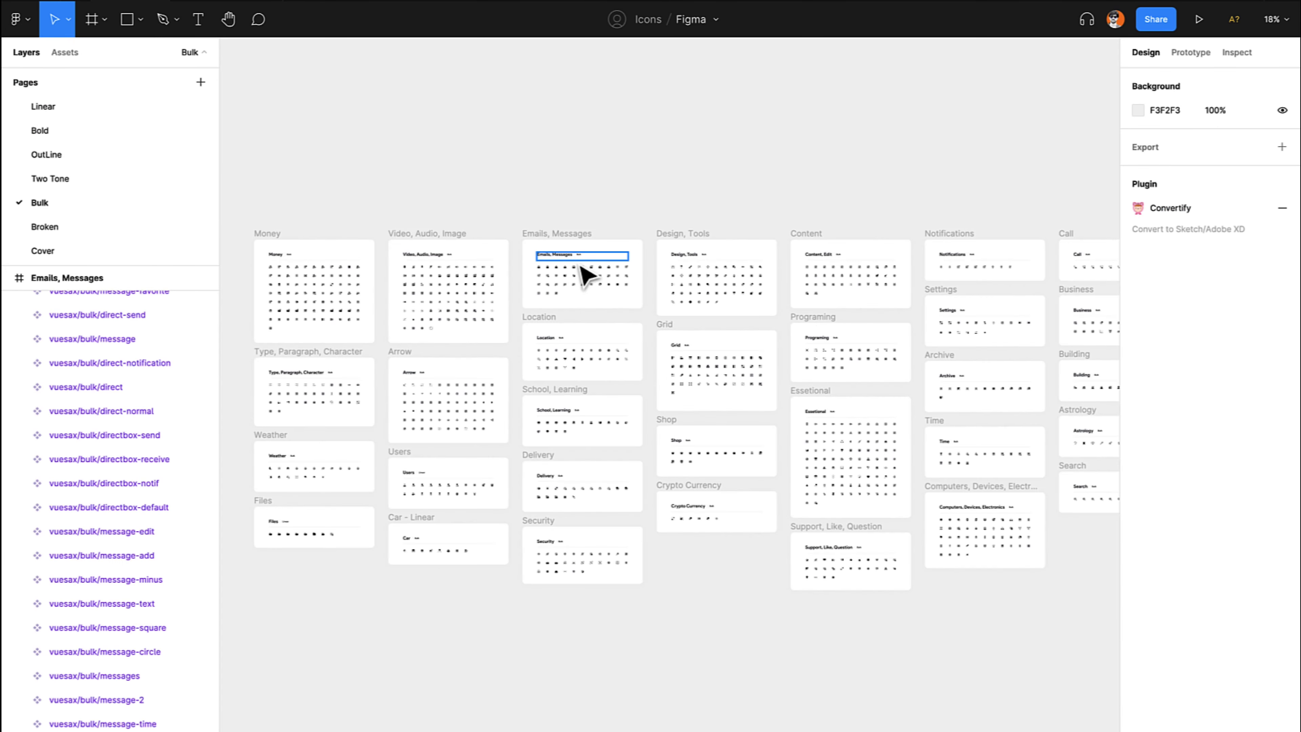
scroll(552, 281, up, 5)
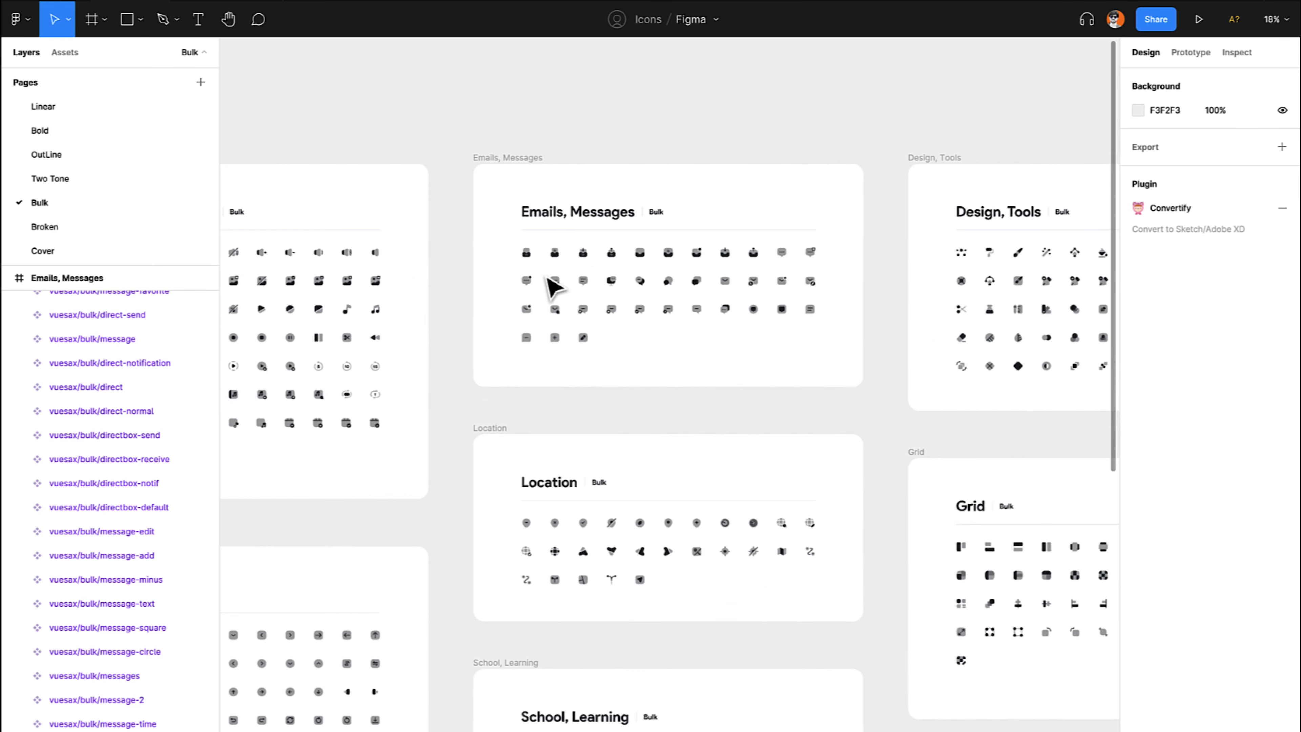
click(612, 251)
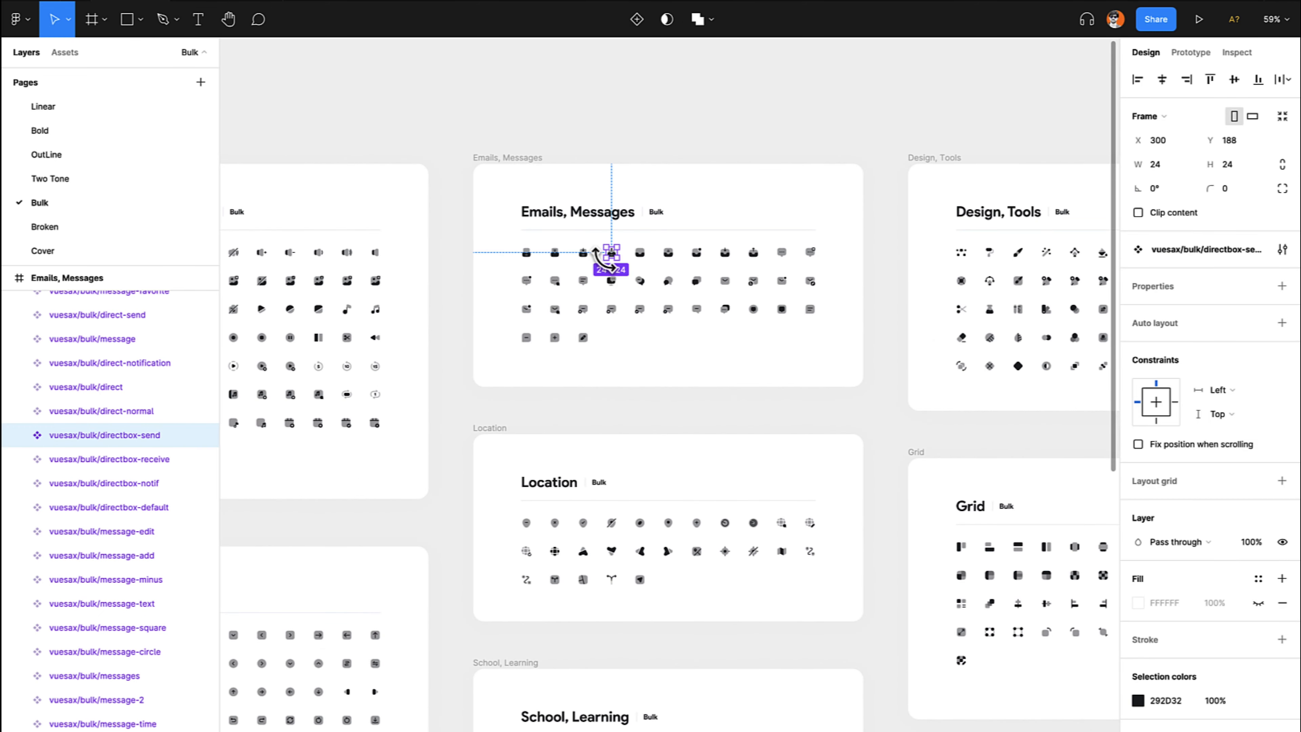
shift+click(725, 523)
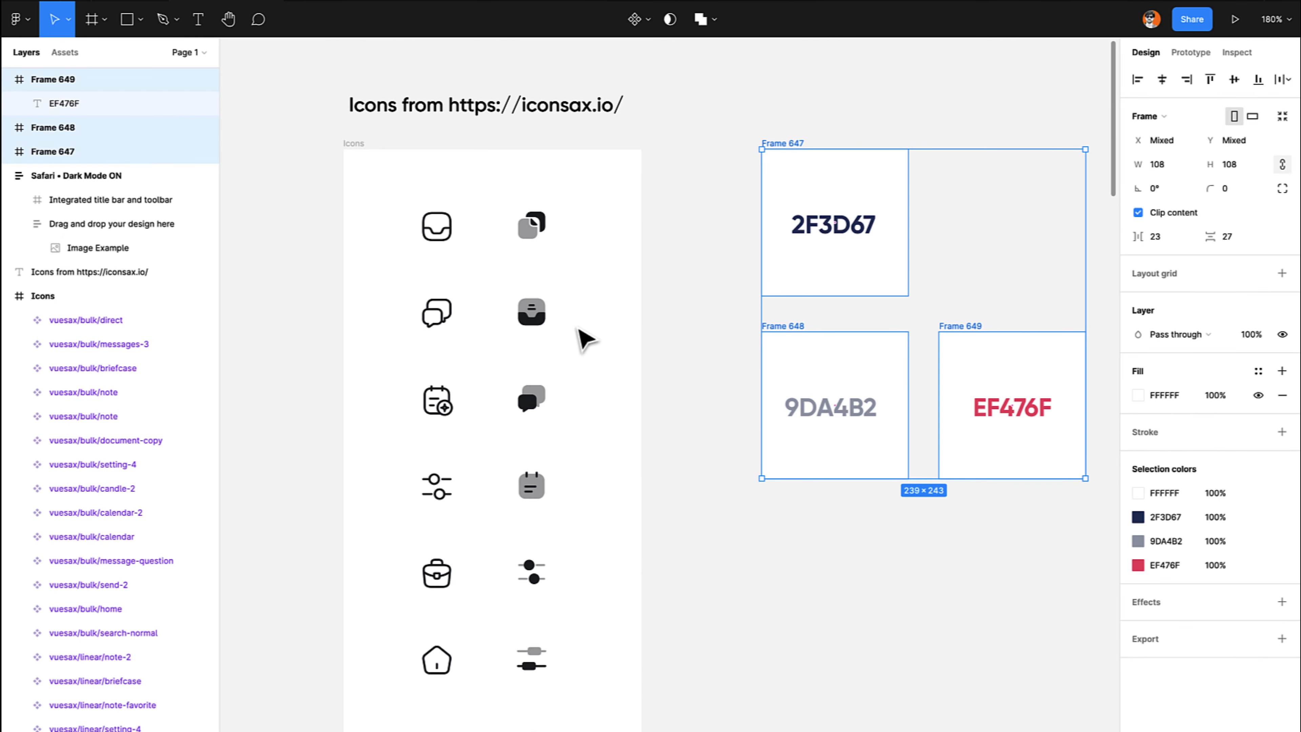
Back in the sidebar project file, review the Icons frame and the color code frames beside it.
scroll(581, 340, down, 10)
scroll(594, 359, up, 10)
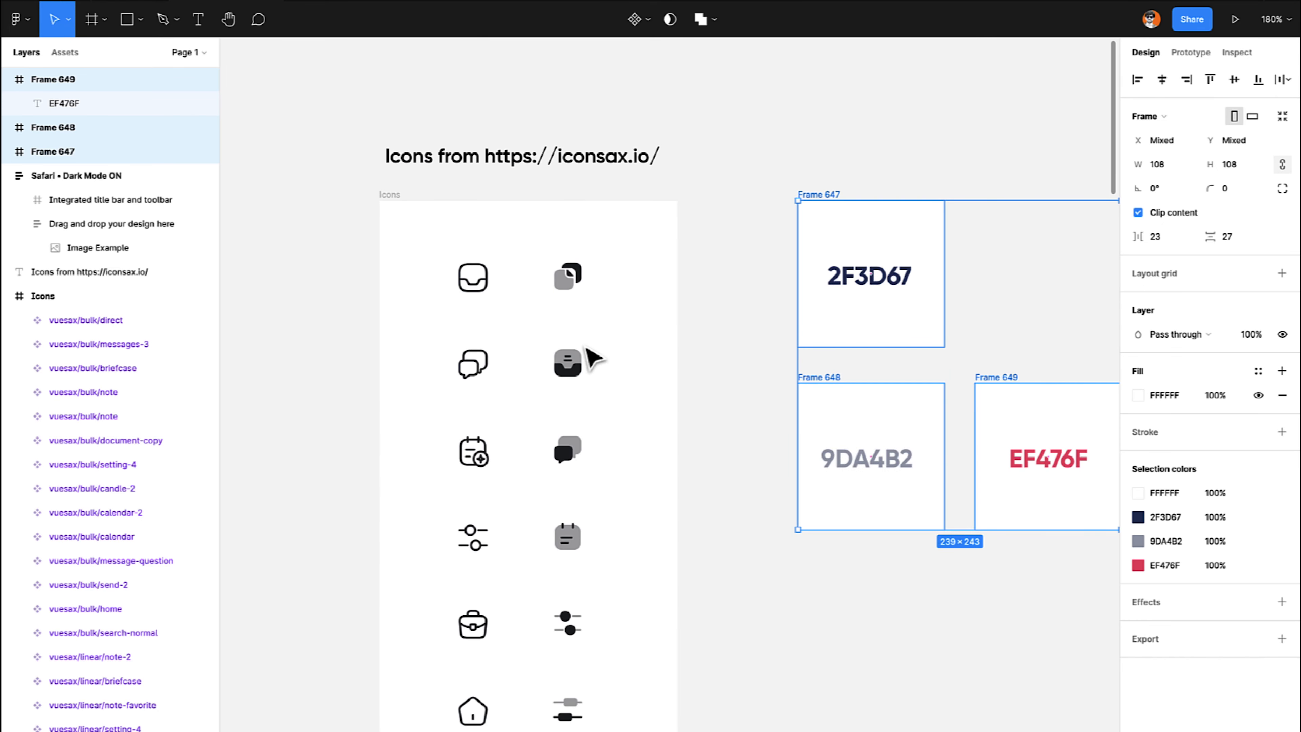
scroll(593, 359, right, 5)
scroll(593, 359, down, 3)
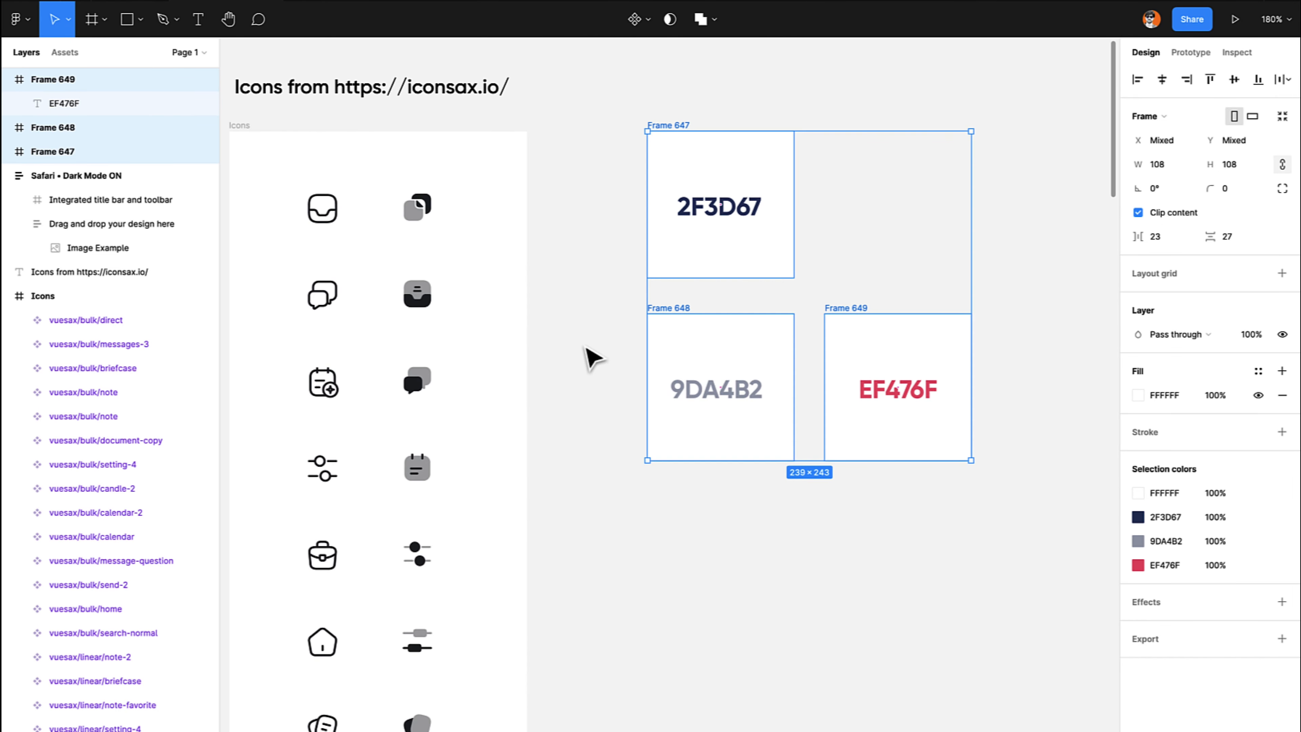
scroll(589, 353, right, 5)
Clear the frame selection and select the 2F3D67 text in Frame 647.
click(671, 231)
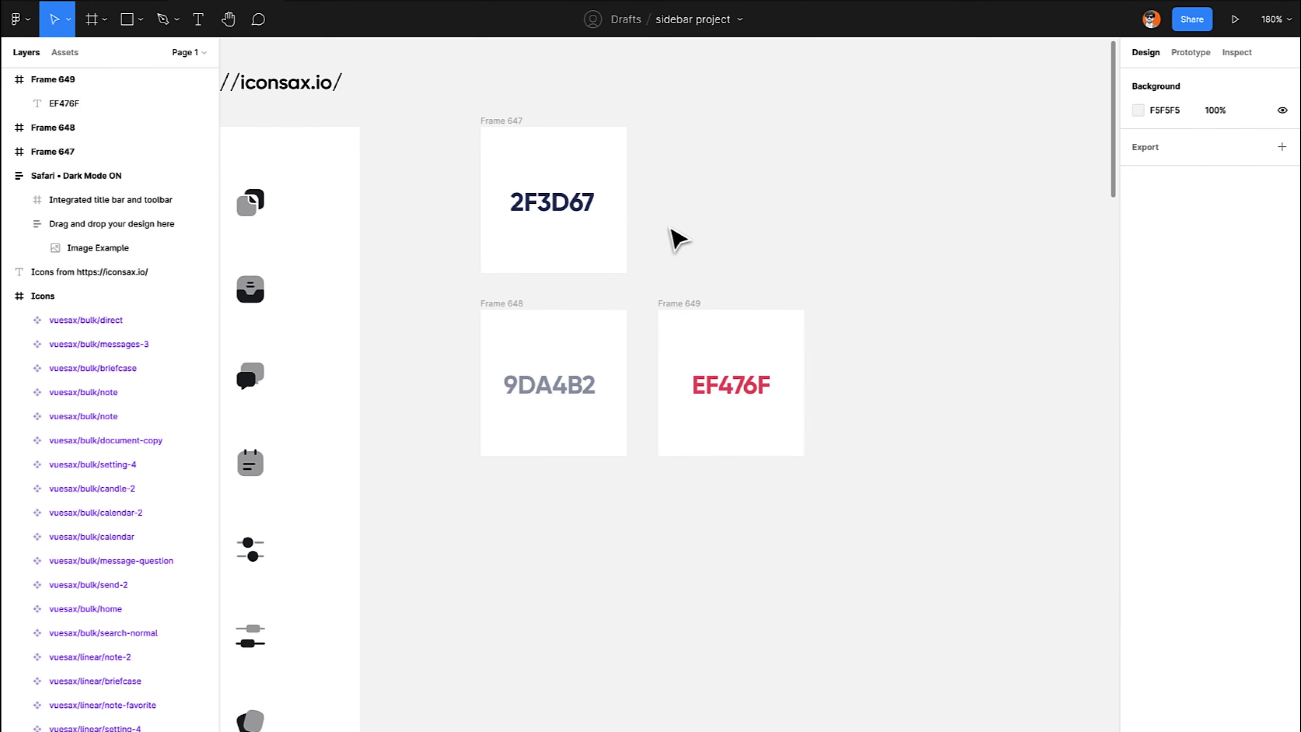
click(574, 204)
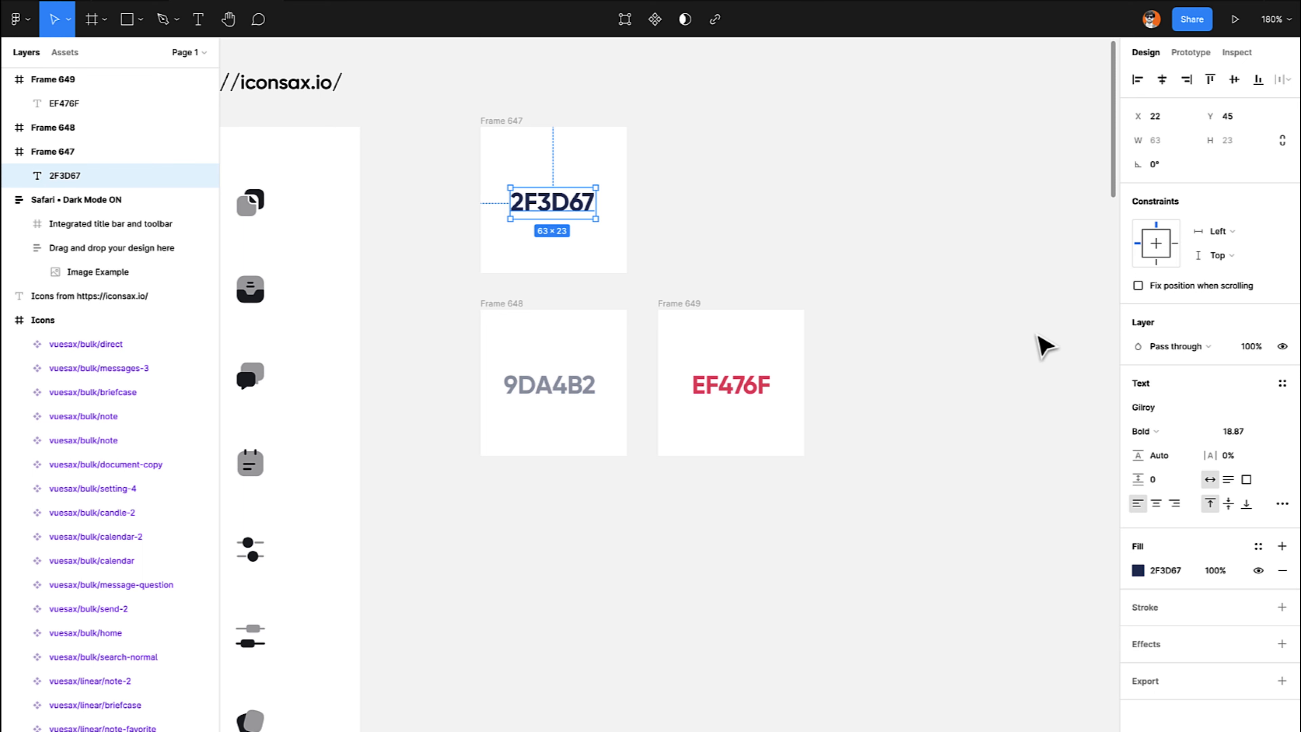
click(1282, 546)
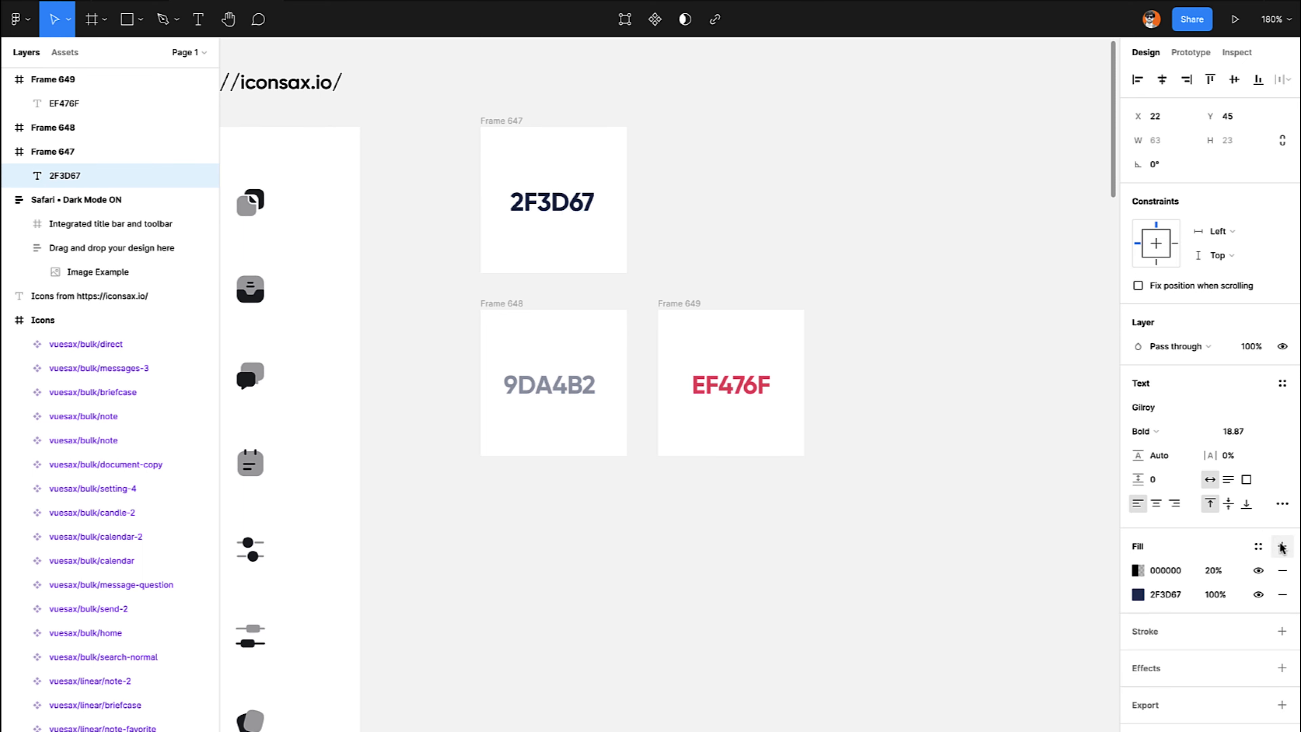
click(1282, 571)
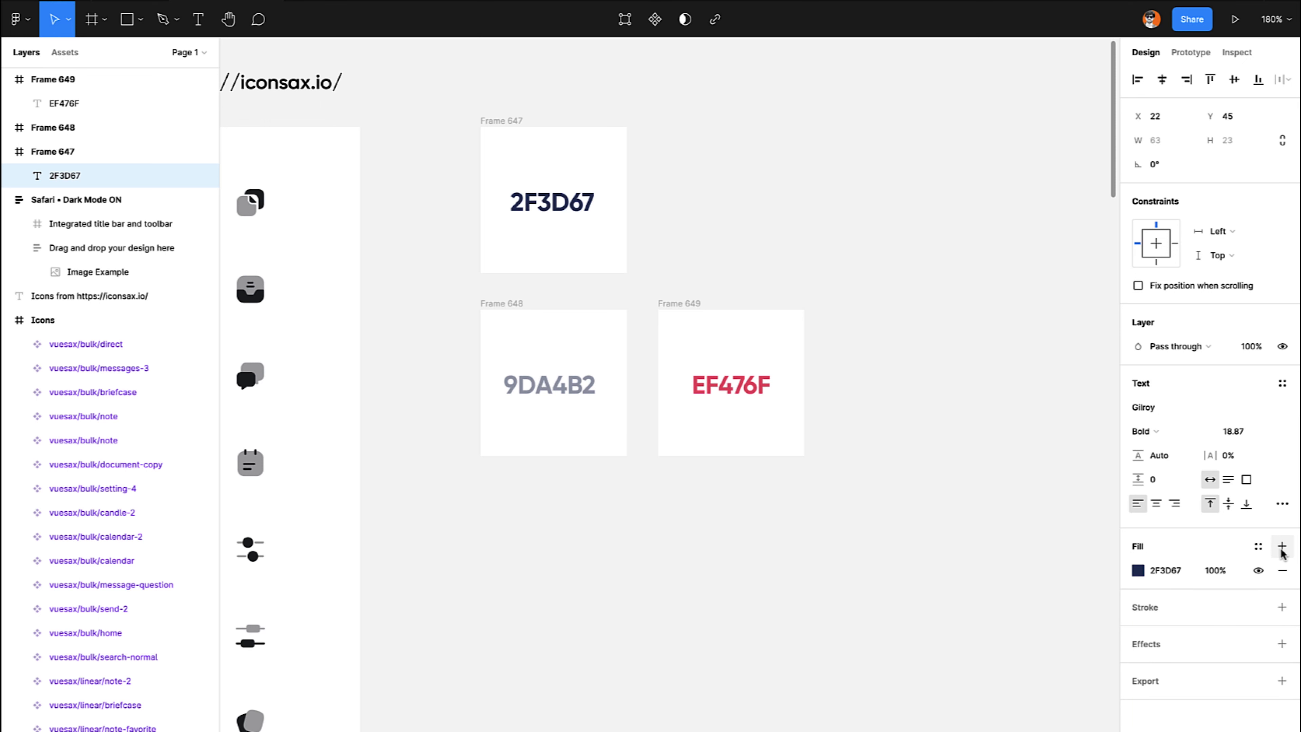
click(1282, 546)
click(1282, 570)
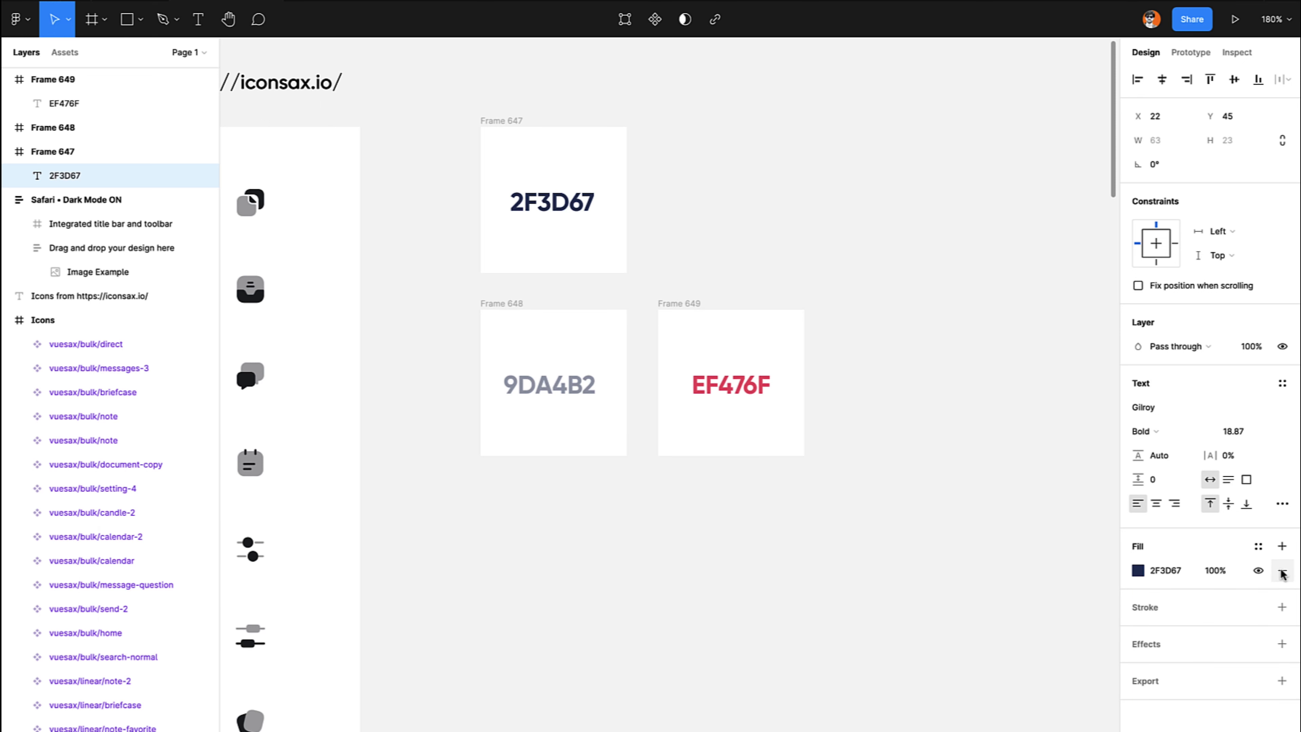
Create a color style named "Dark Color" from the fill of the 2F3D67 text.
click(1250, 549)
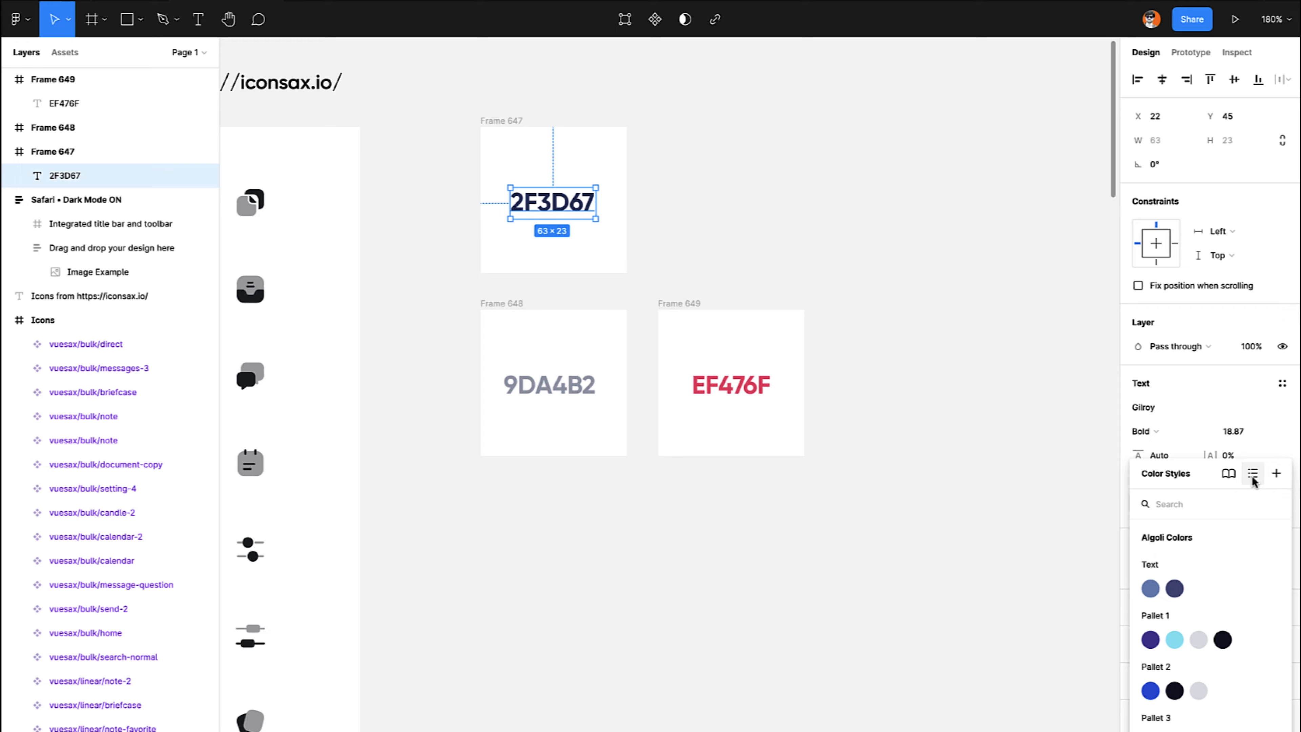
click(1273, 475)
text(Prima)
key(BackSpace)
key(BackSpace)
key(BackSpace)
key(BackSpace)
key(BackSpace)
key(BackSpace)
text(Dark Color)
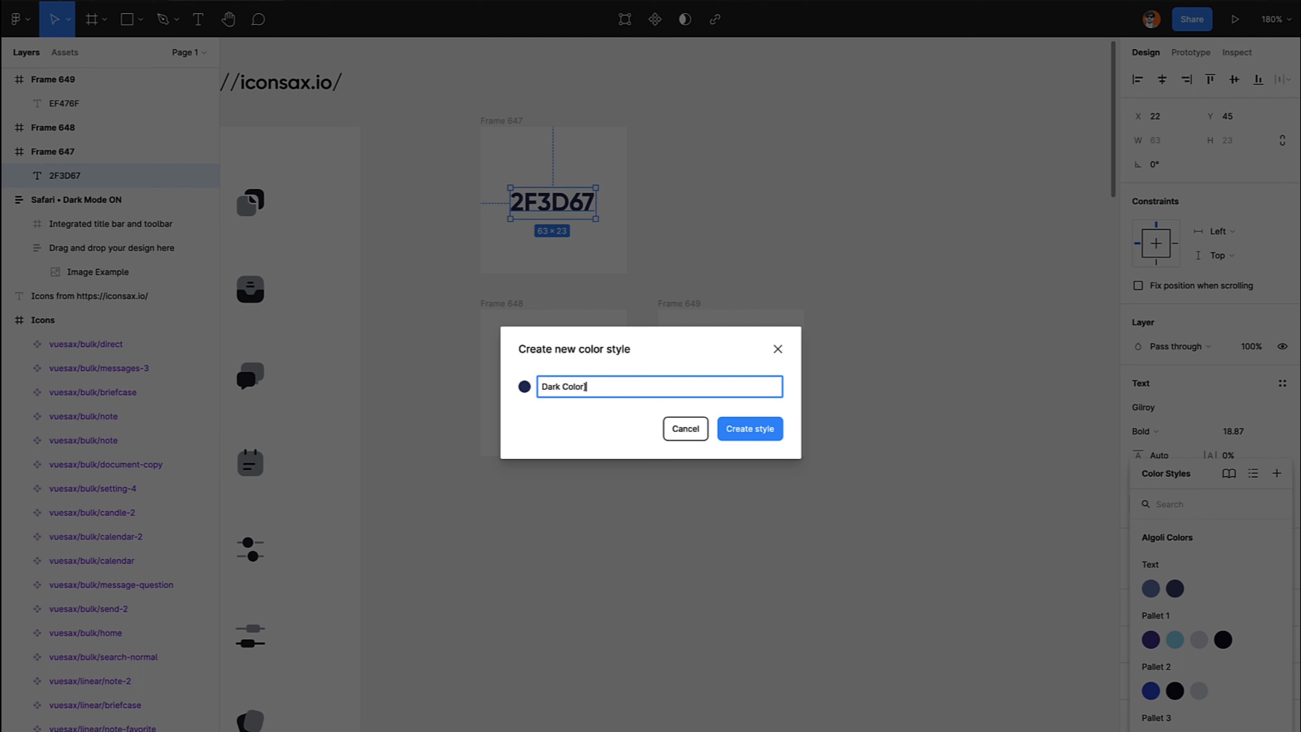
key(Return)
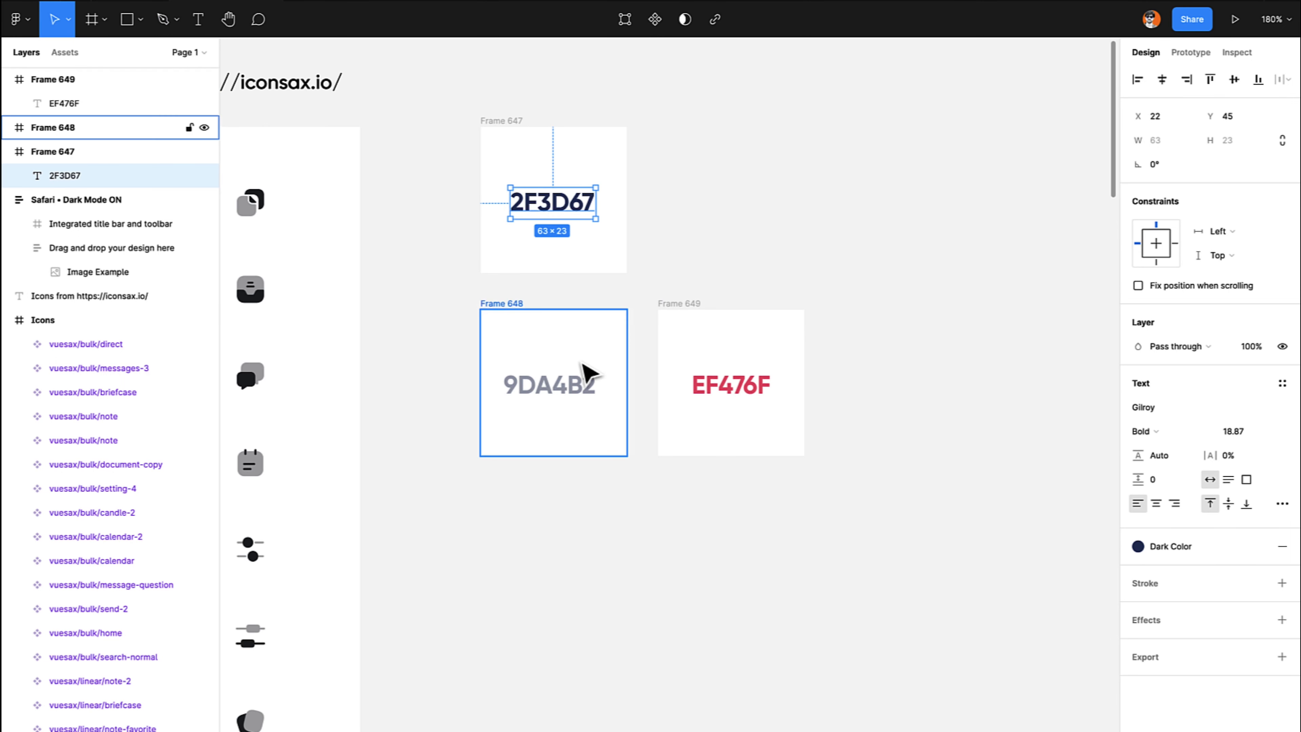
Create a color style named "Light - Menu Color" from the fill of the 9DA4B2 text in Frame 648.
click(576, 397)
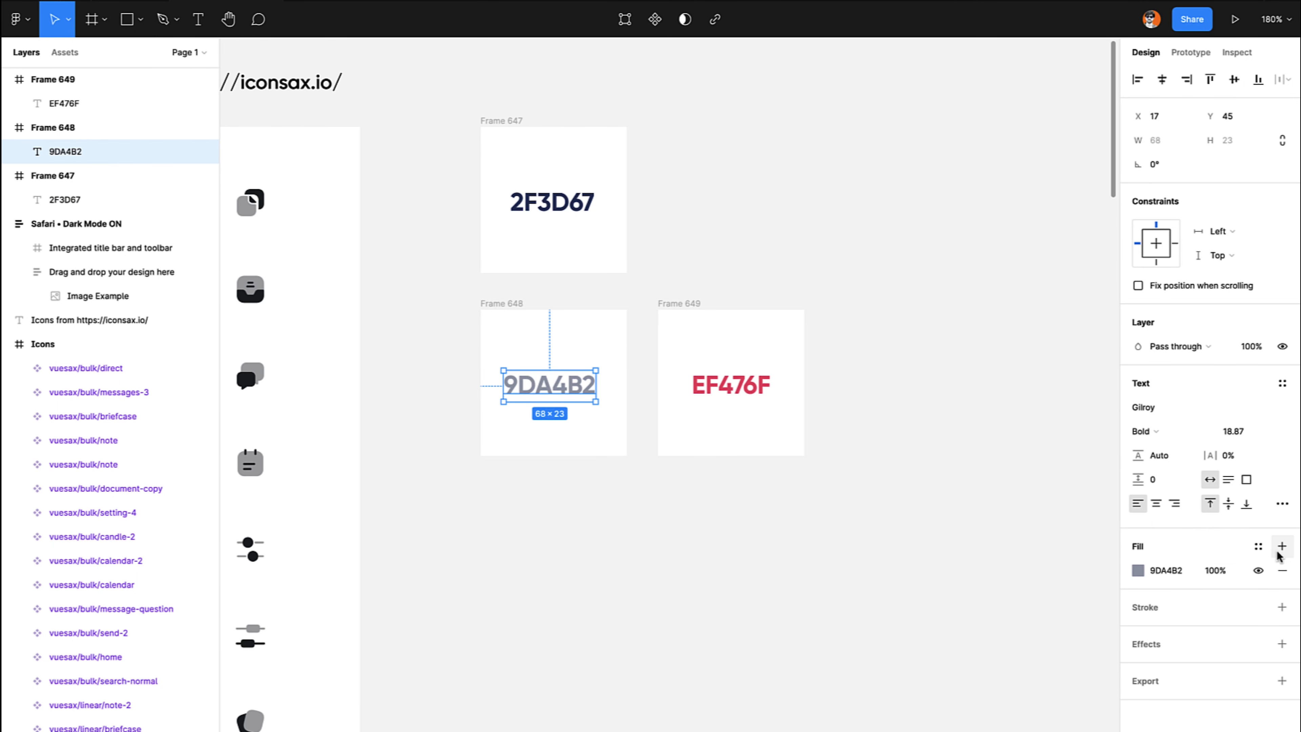
click(1259, 546)
click(1276, 474)
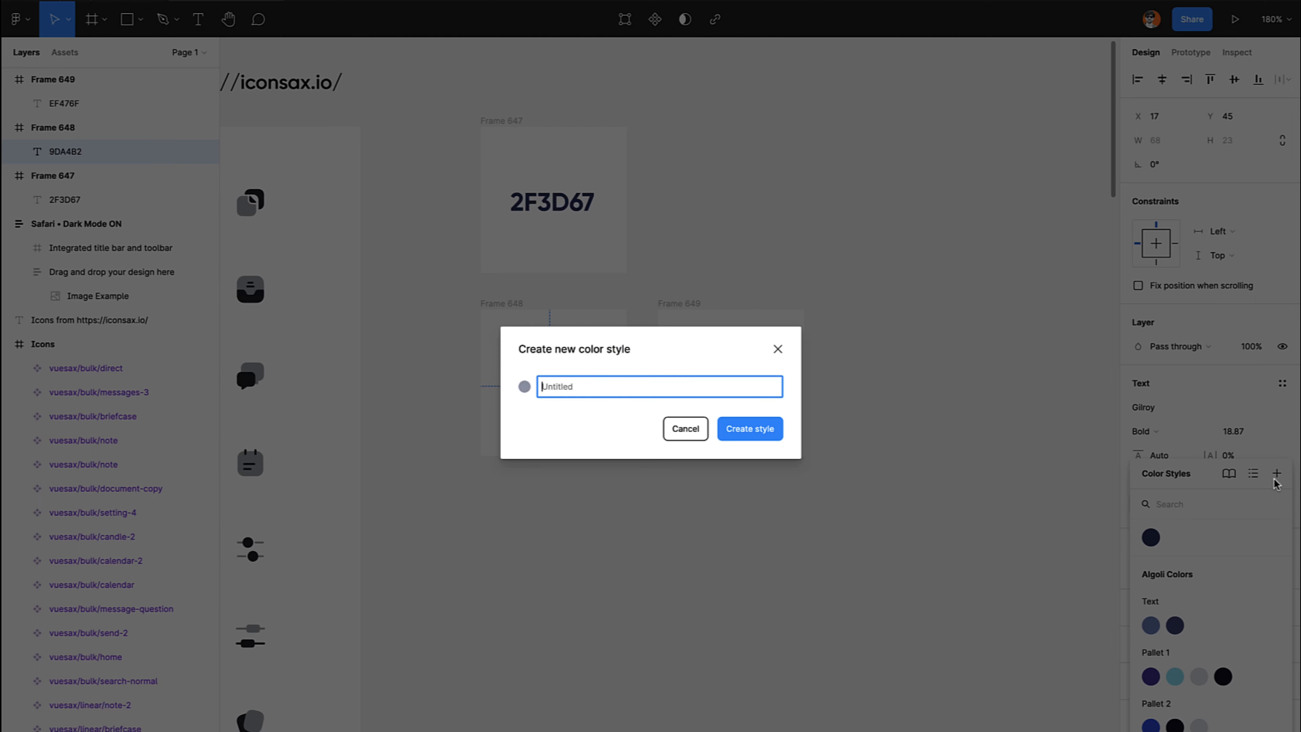
text(Li)
text(ght - Menu COlo)
text(or)
key(Return)
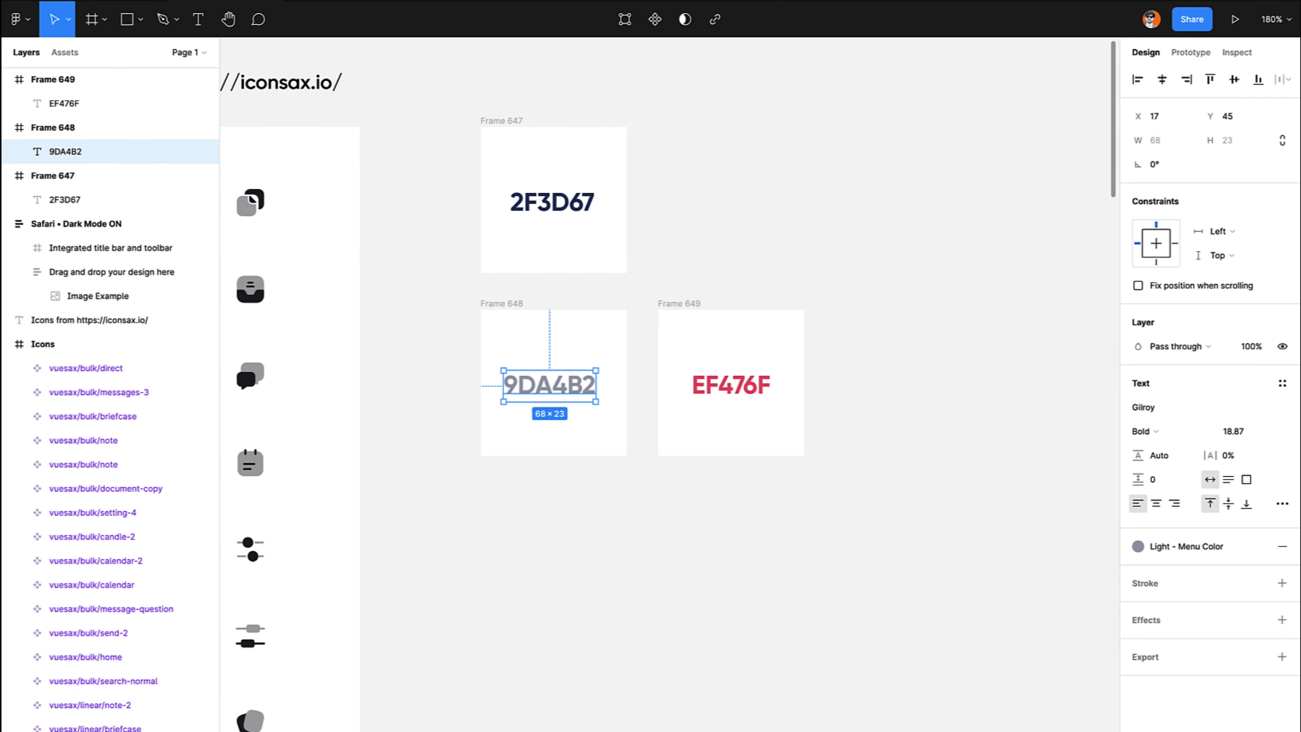
Create a color style named "Primary" from the fill of the EF476F text in Frame 649, and clear the selection.
click(748, 387)
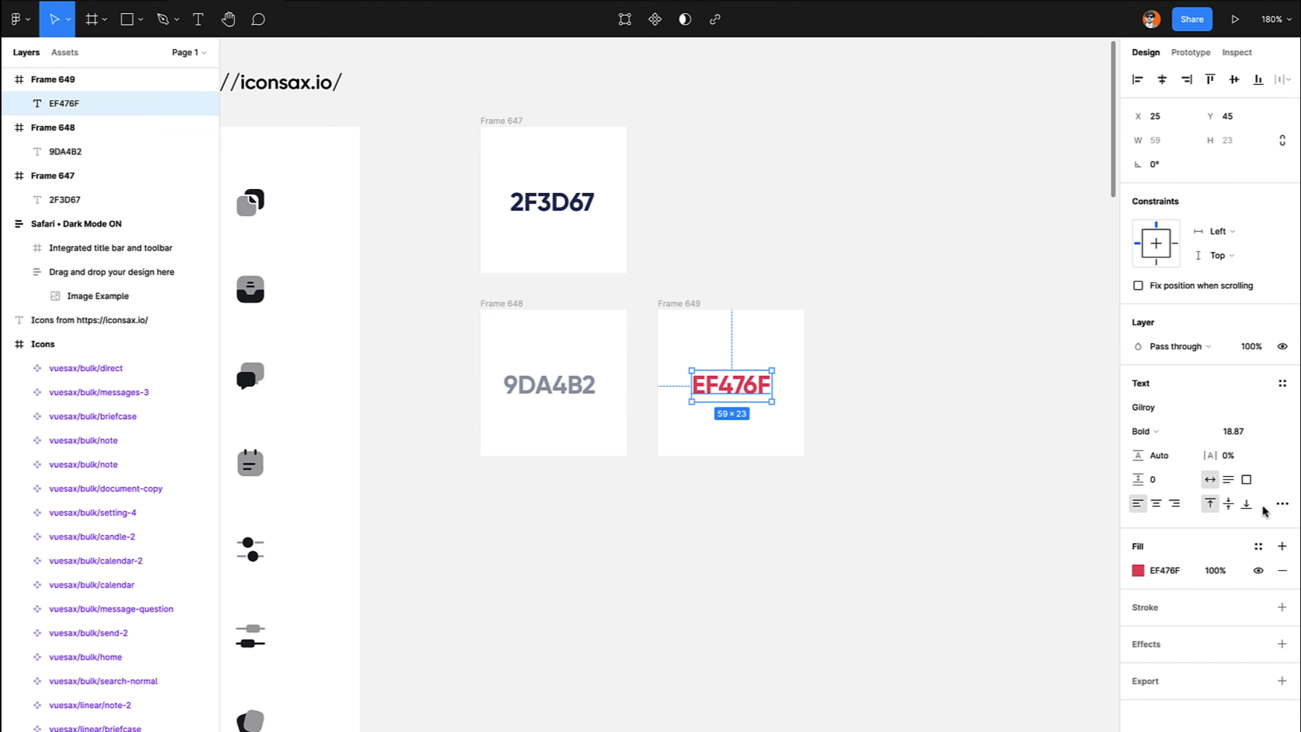
click(1258, 545)
click(1277, 473)
text(Primary)
key(Return)
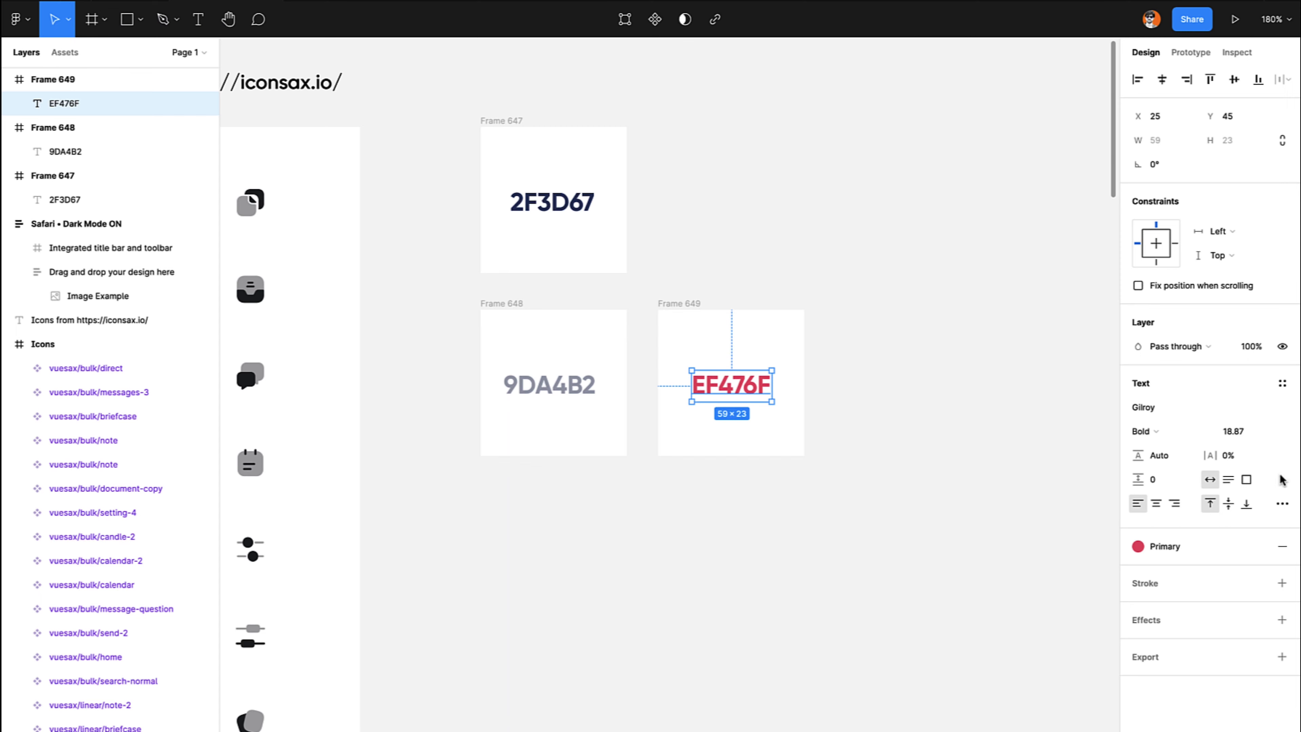
click(872, 500)
Examine the Safari browser mockup frame below the icons, including its title bar and empty content area.
scroll(871, 500, down, 15)
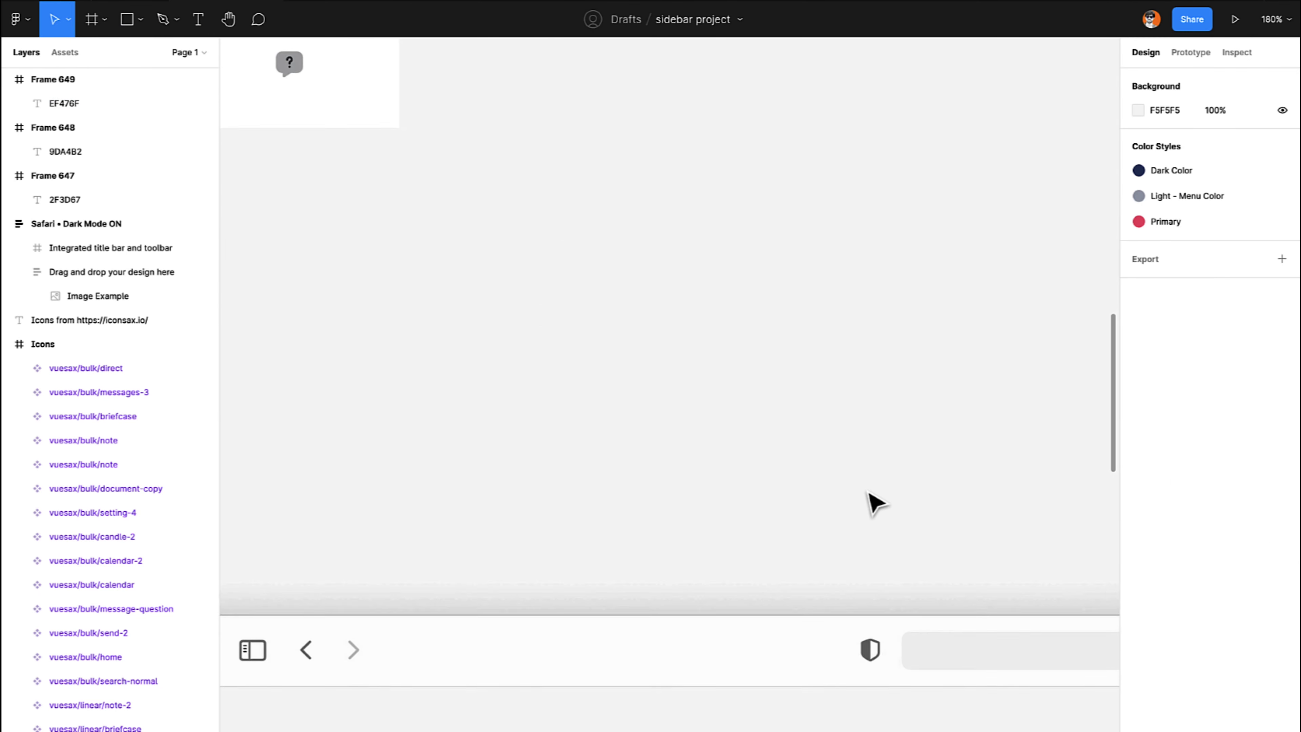
scroll(877, 505, down, 8)
scroll(877, 505, left, 4)
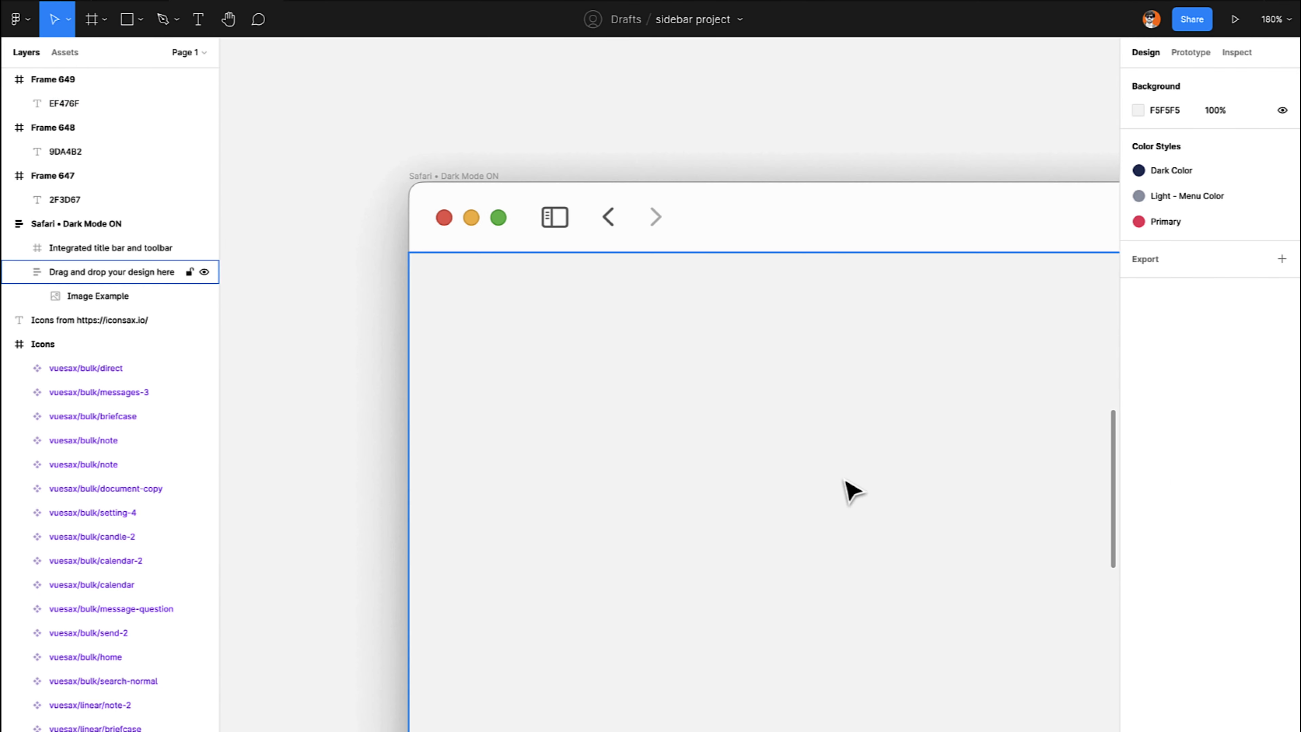
scroll(511, 231, down, 5)
scroll(513, 236, down, 2)
scroll(514, 236, right, 4)
scroll(514, 236, up, 1)
scroll(513, 236, down, 1)
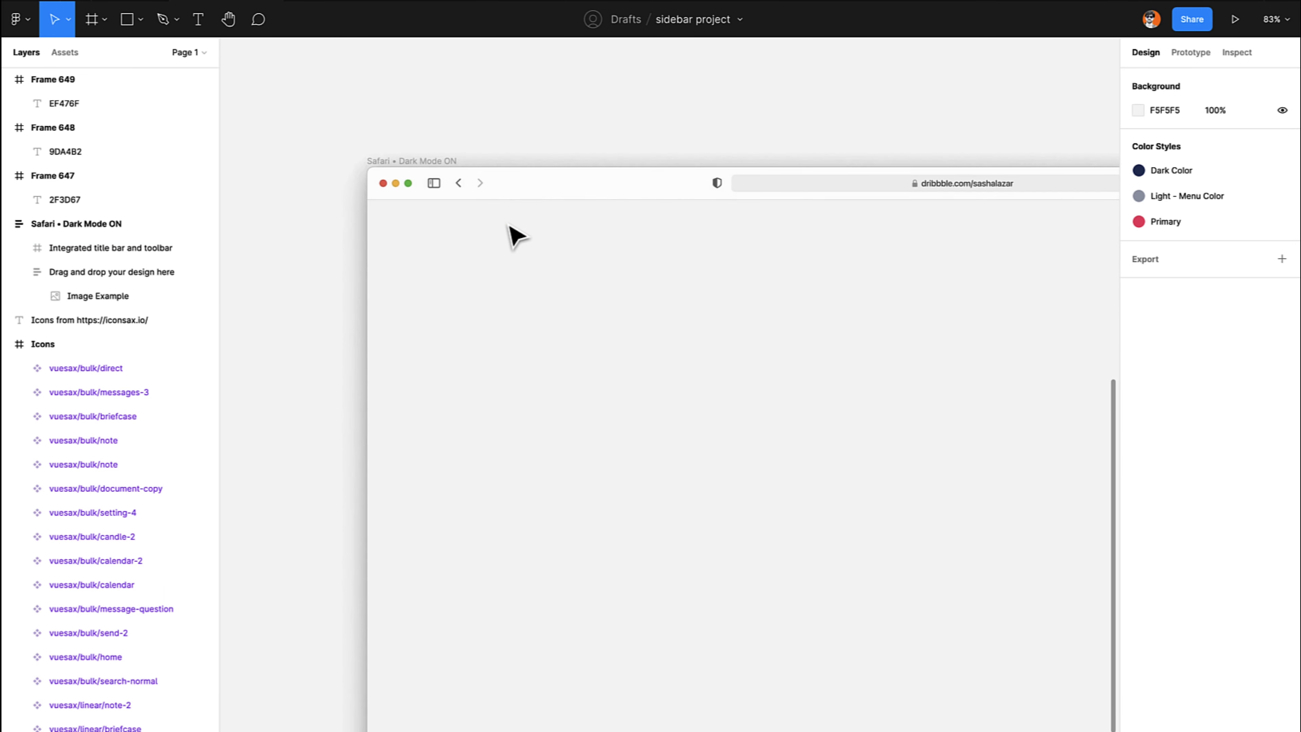
scroll(514, 236, right, 2)
scroll(514, 236, down, 1)
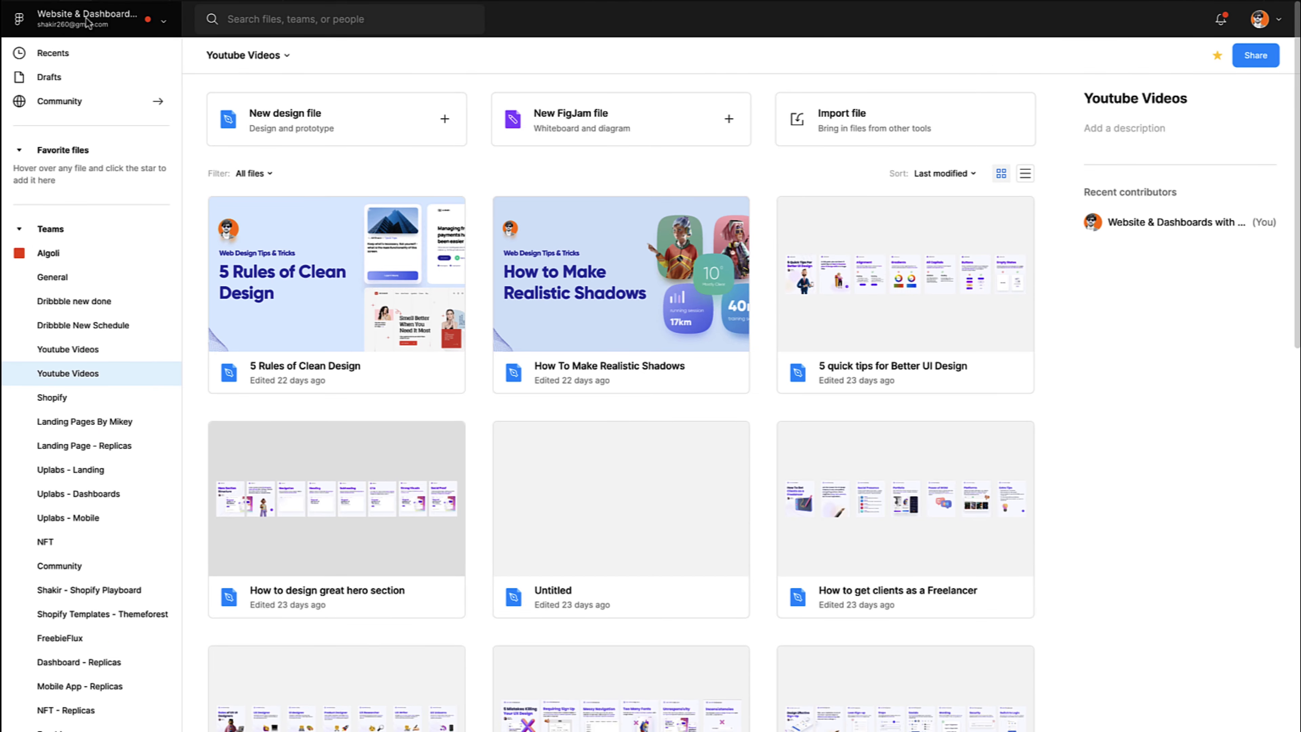
Search the account's files for "Big Sur" and open the "Big Sur Safari Mockup (Drag and drop Update) (Community)" file.
click(87, 21)
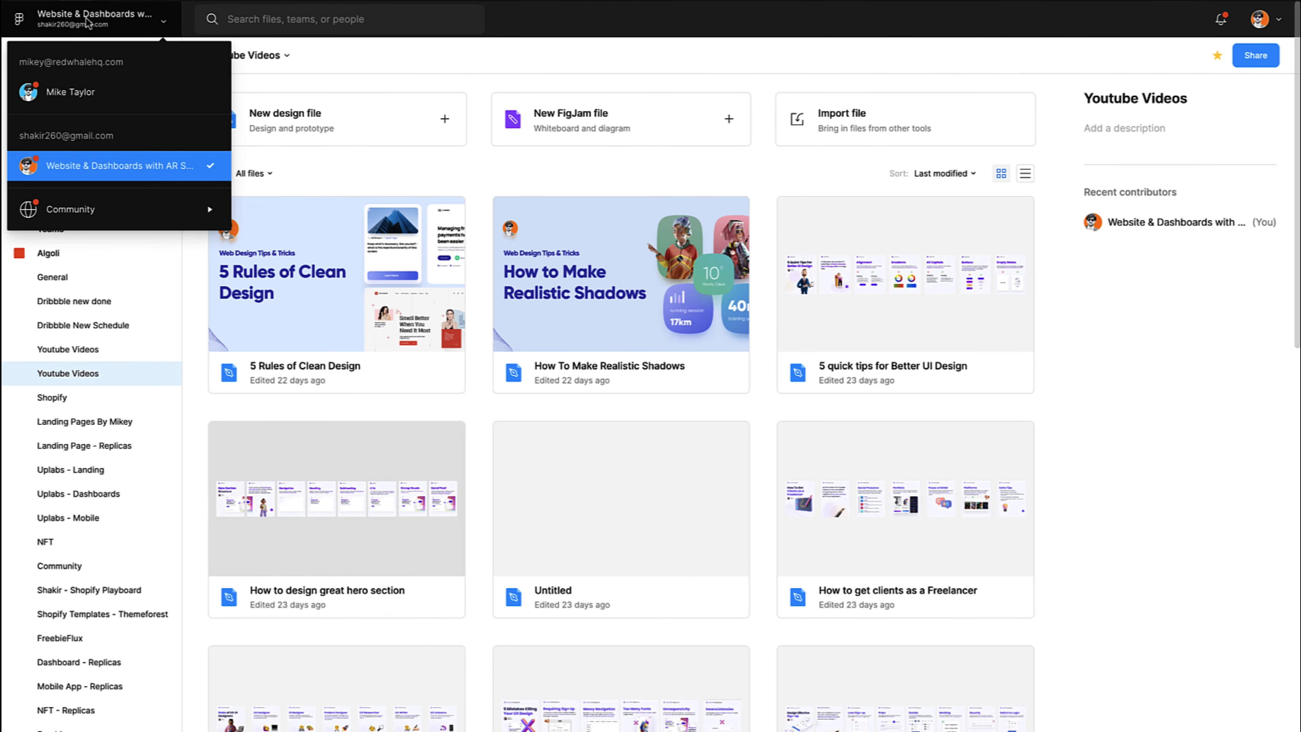
click(328, 26)
click(331, 19)
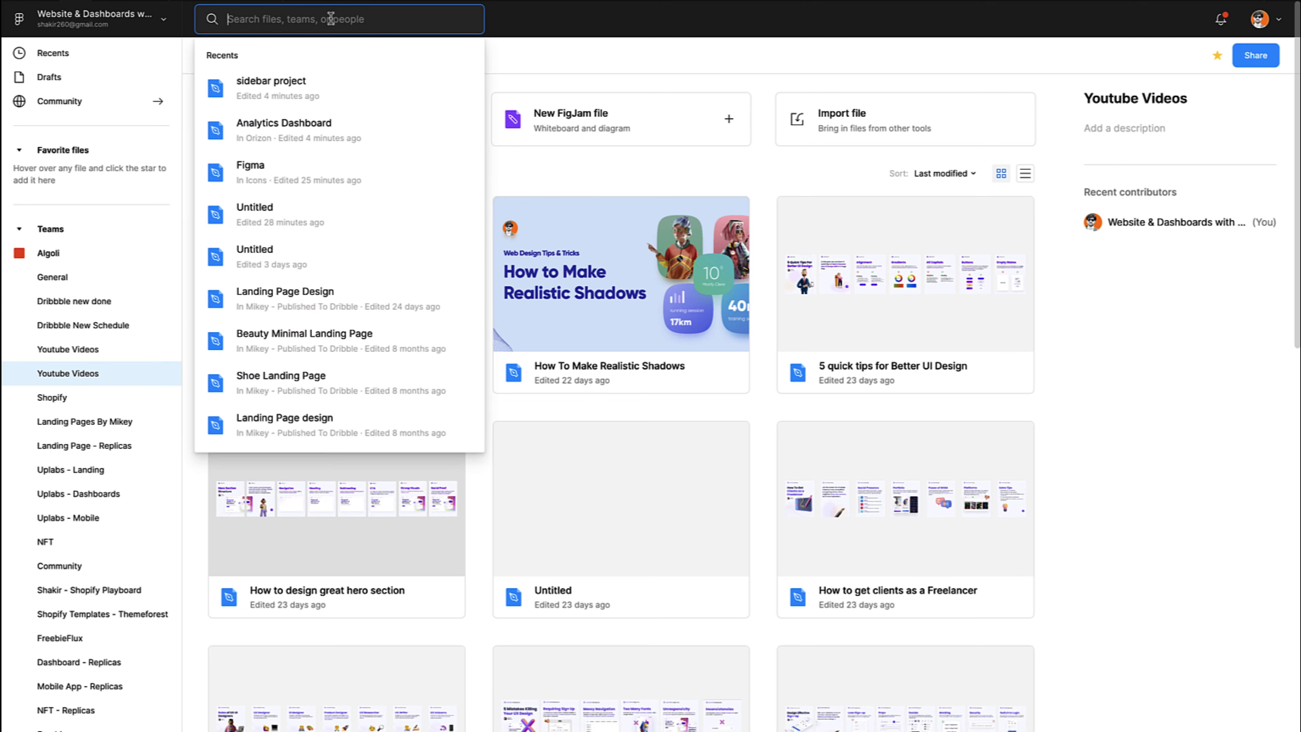
text(Big Sur)
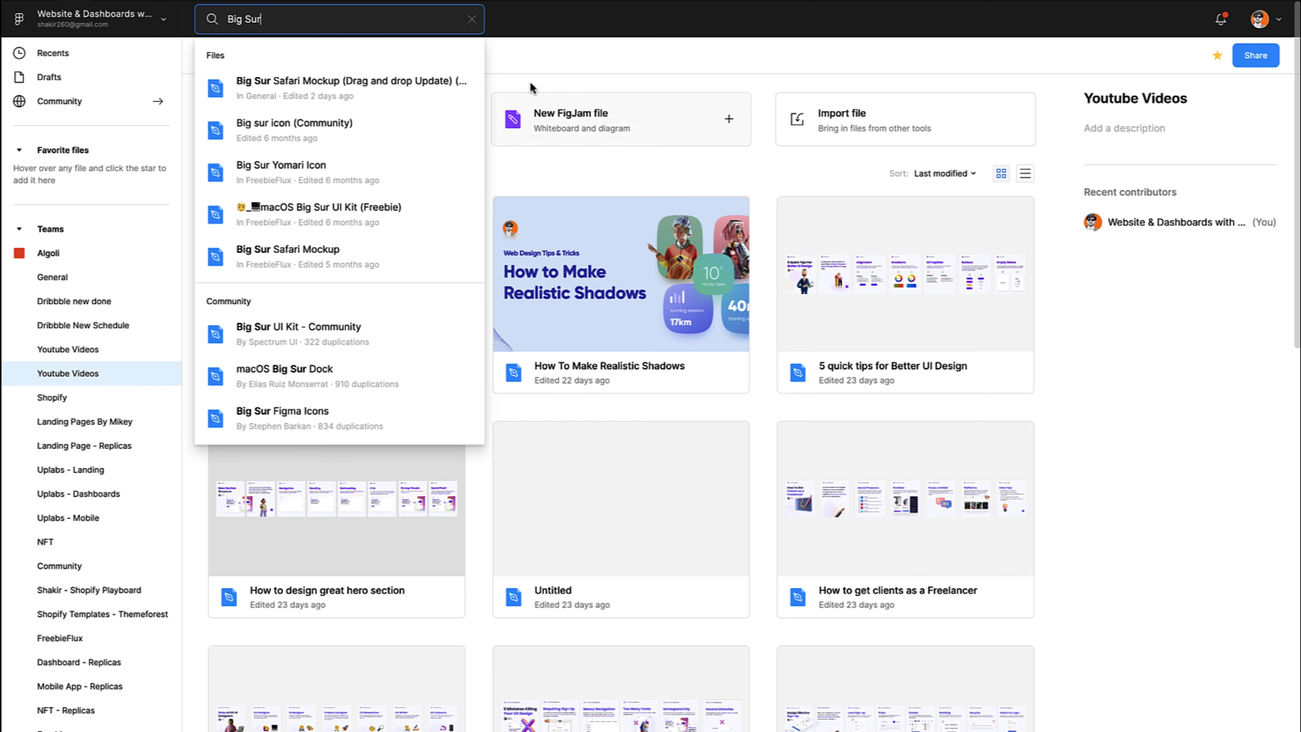
click(422, 74)
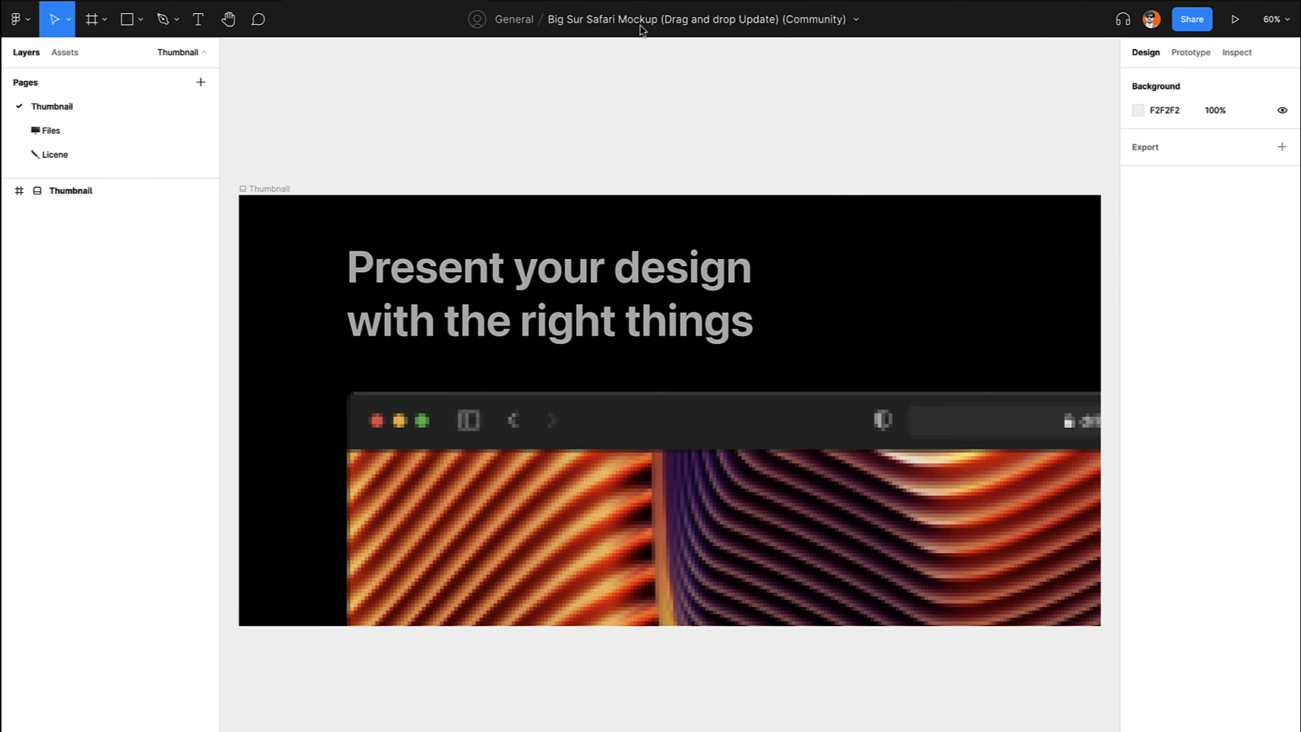
Copy the mockup file's full name and search the account's files for it.
click(640, 26)
key(ctrl+c)
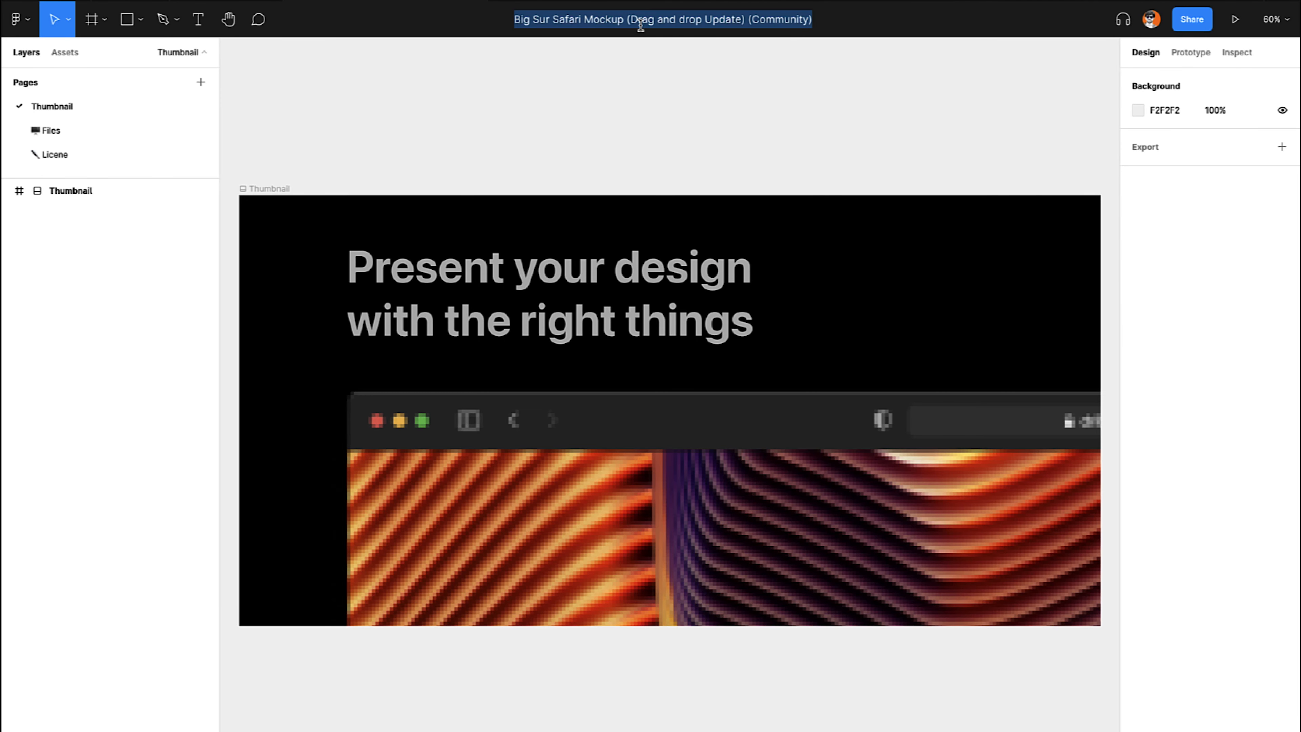
key(Return)
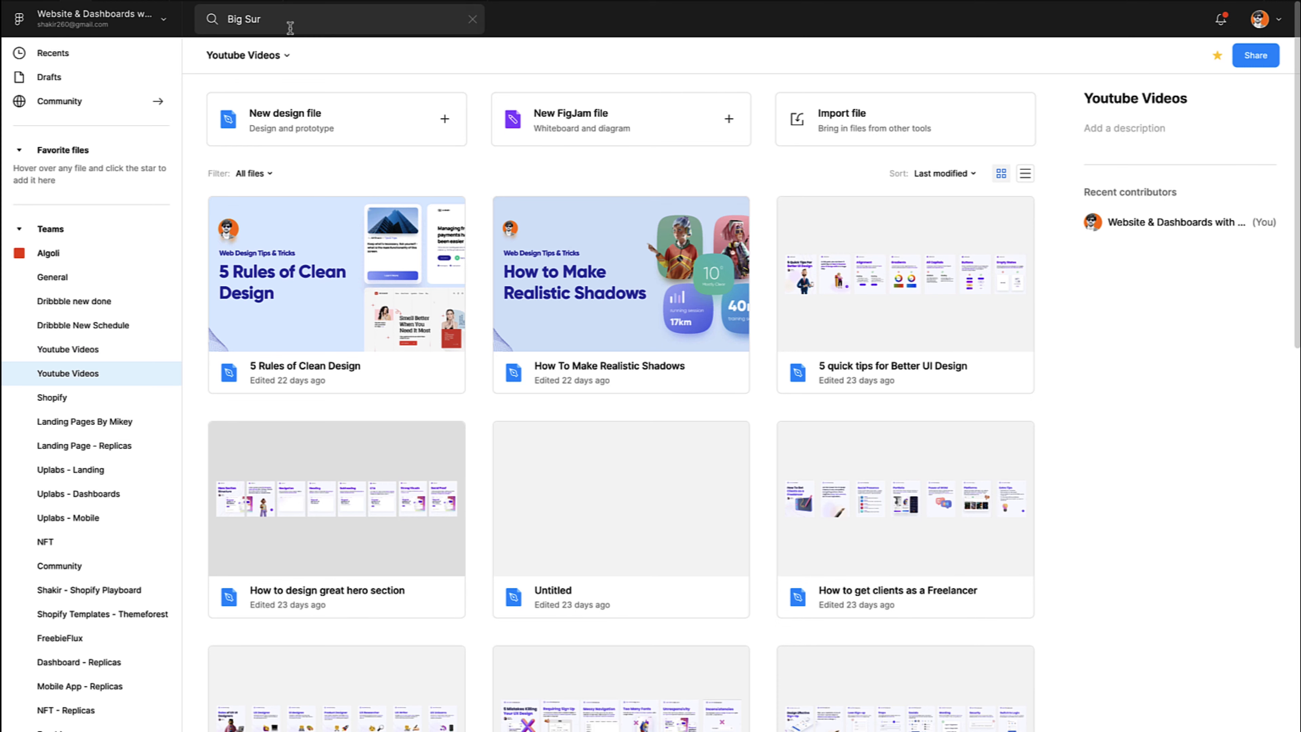
click(290, 28)
key(ctrl+v)
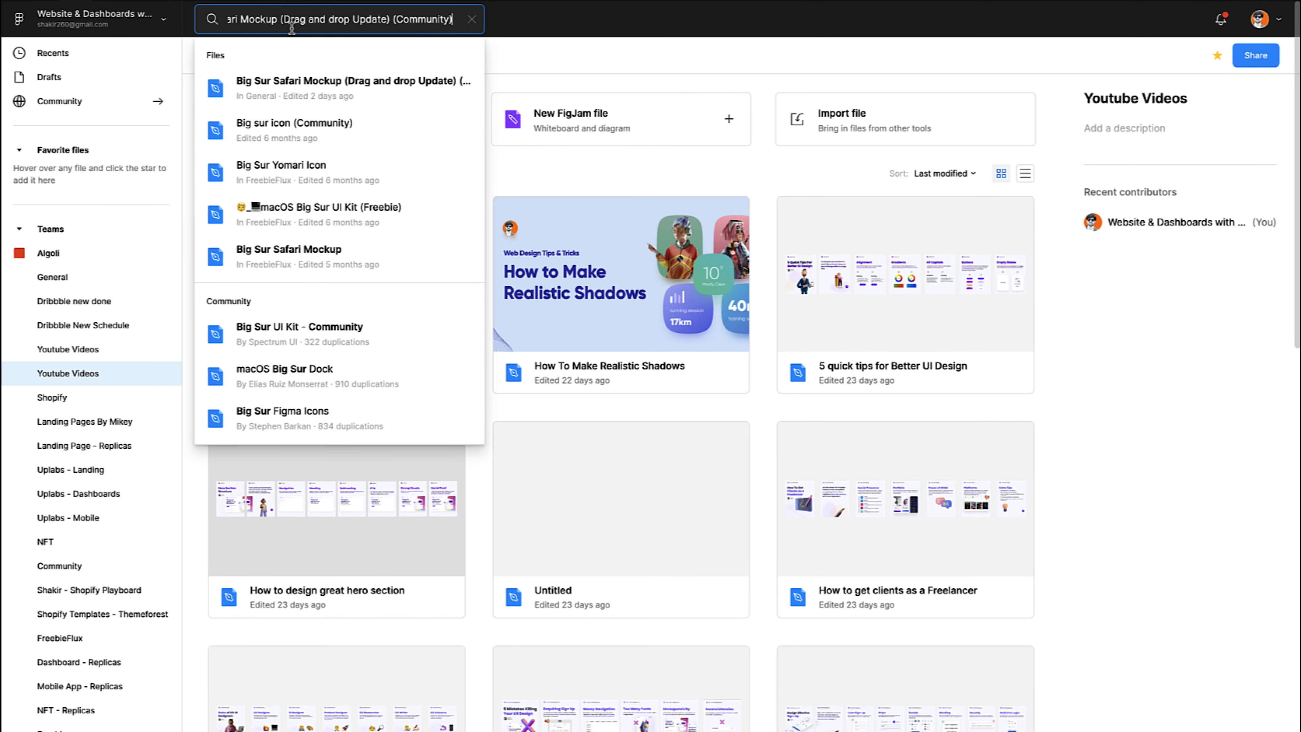
key(Return)
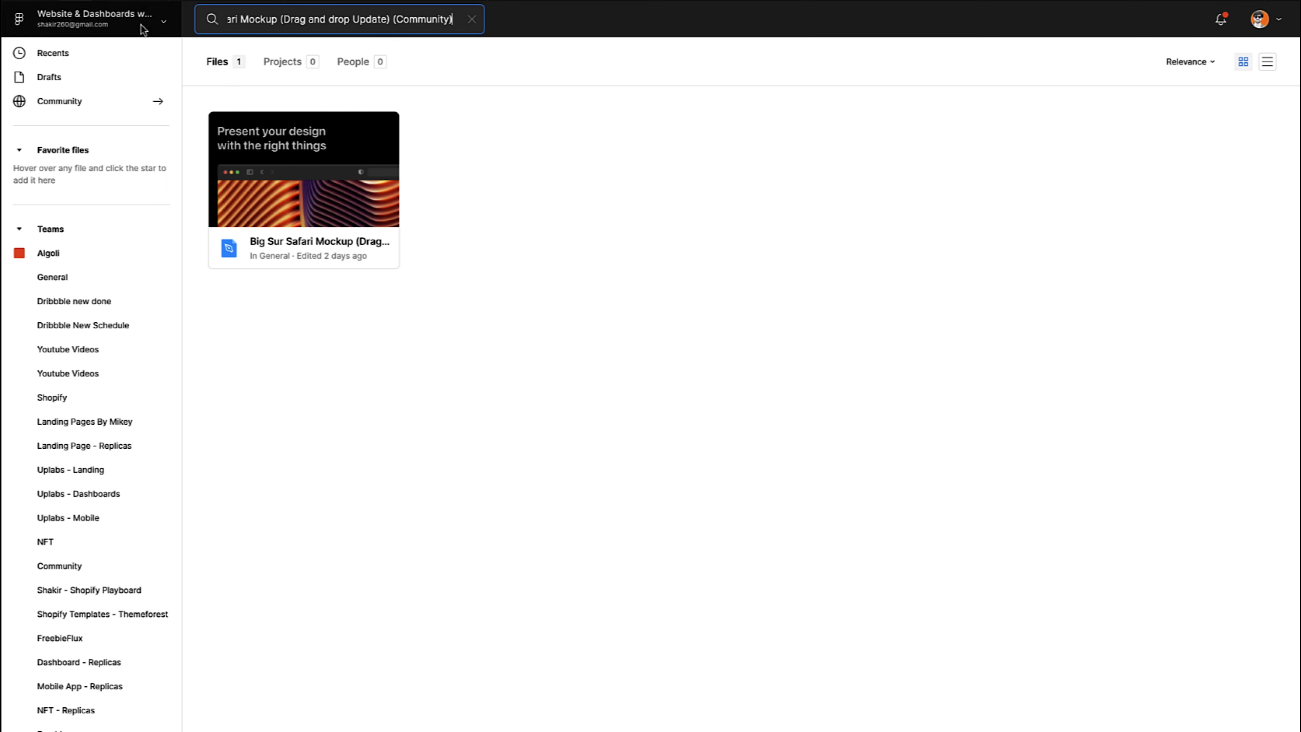
Search the Figma Community for "Big Sur Safari Mockup (Drag and drop Update)", leaving out the "(Community)" suffix.
click(74, 99)
click(267, 24)
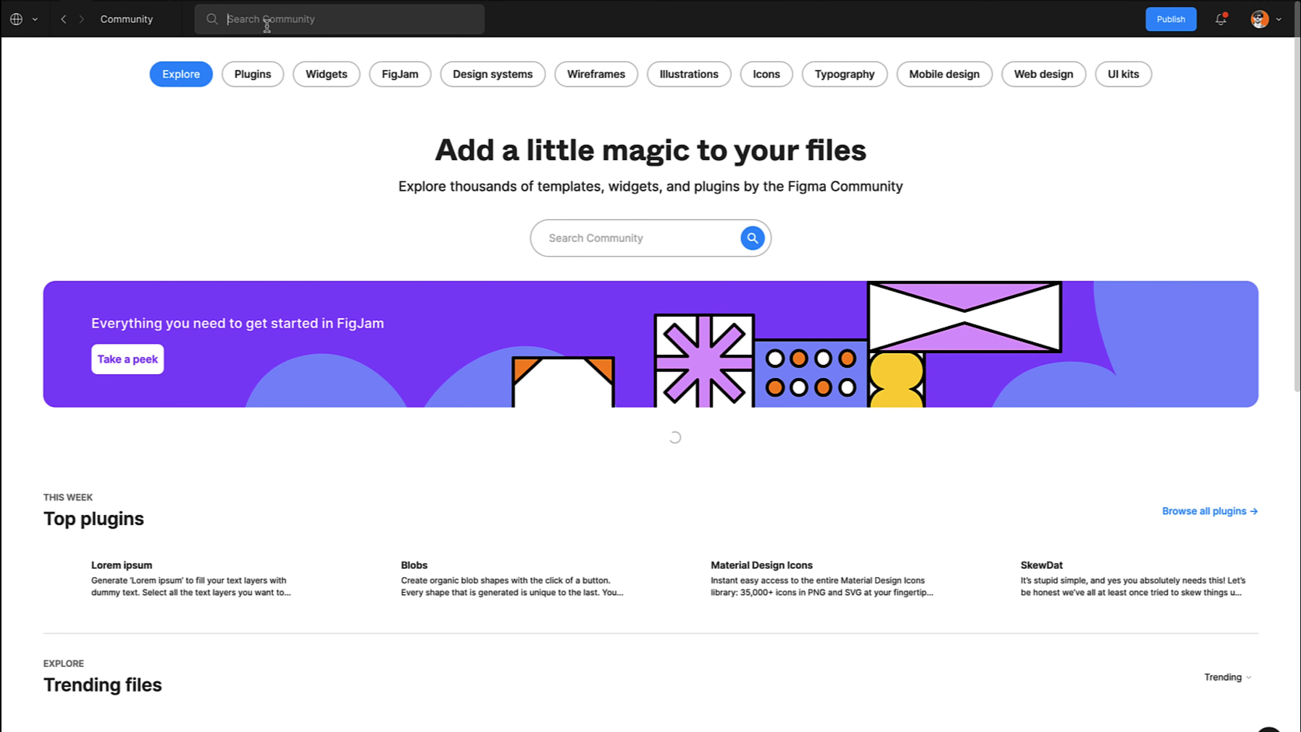
key(super+v)
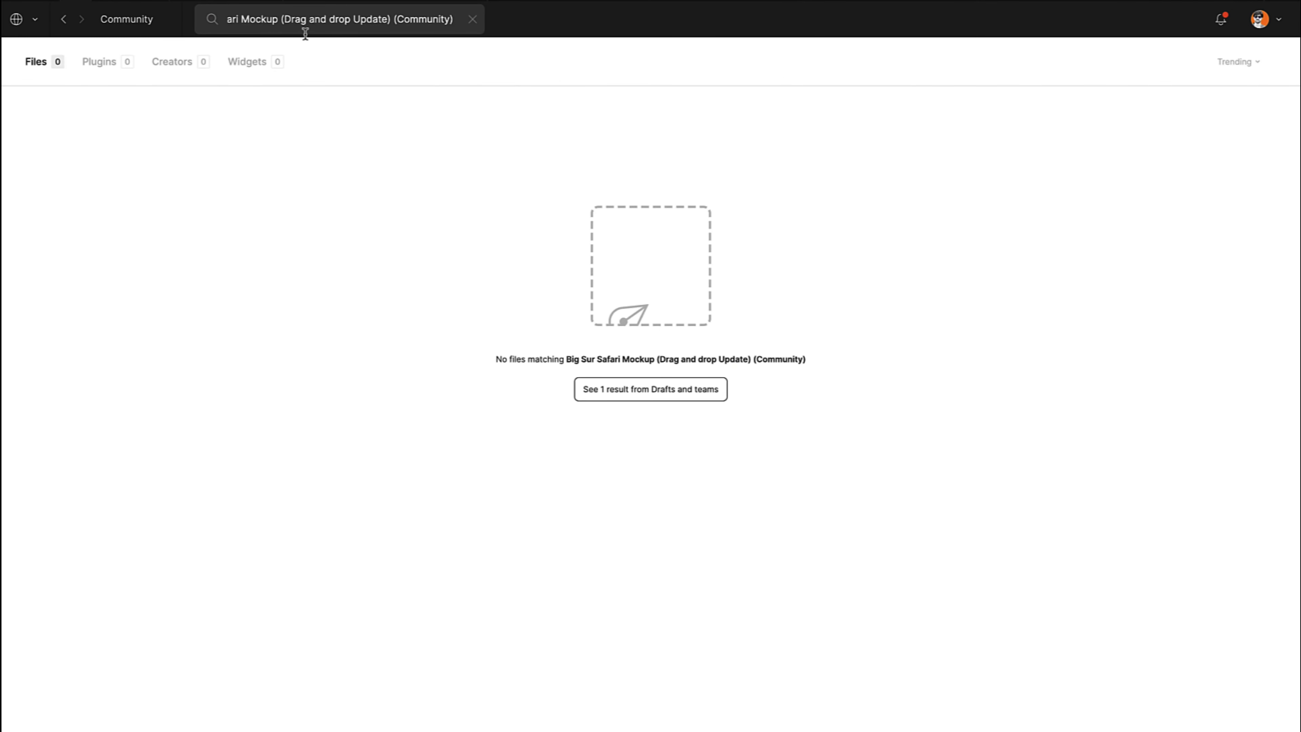
drag(397, 18, 453, 19)
key(BackSpace)
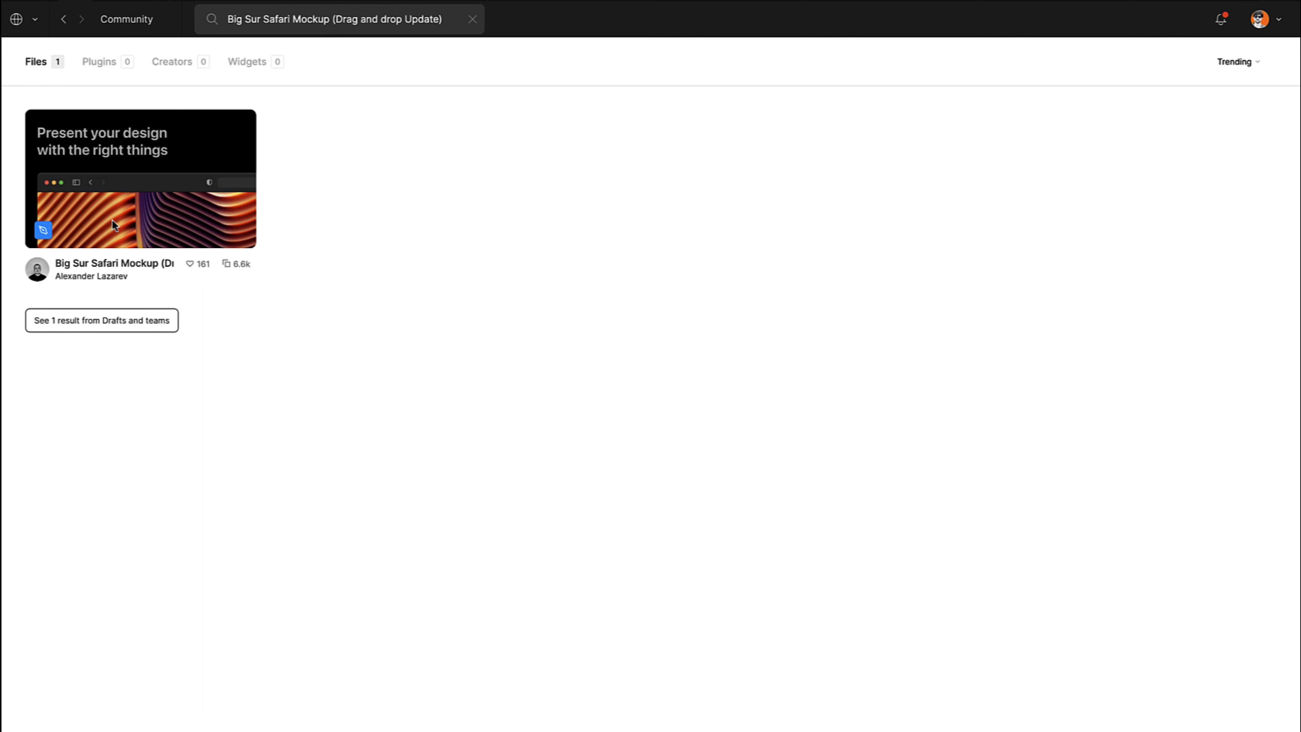
mouse_move(59, 278)
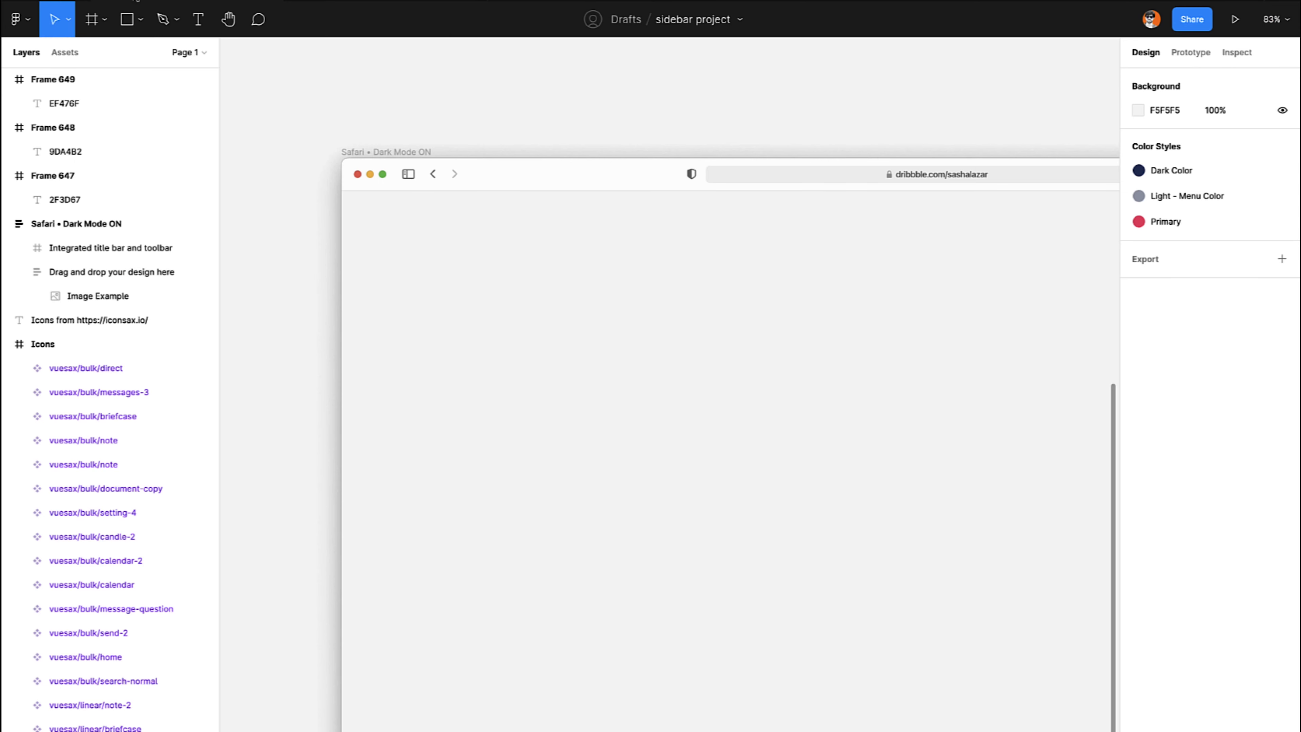
Back in the sidebar project file, examine the Safari mockup's window controls and toolbar, and compare them with the icons above.
scroll(285, 341, up, 3)
scroll(285, 341, up, 2)
scroll(281, 337, up, 5)
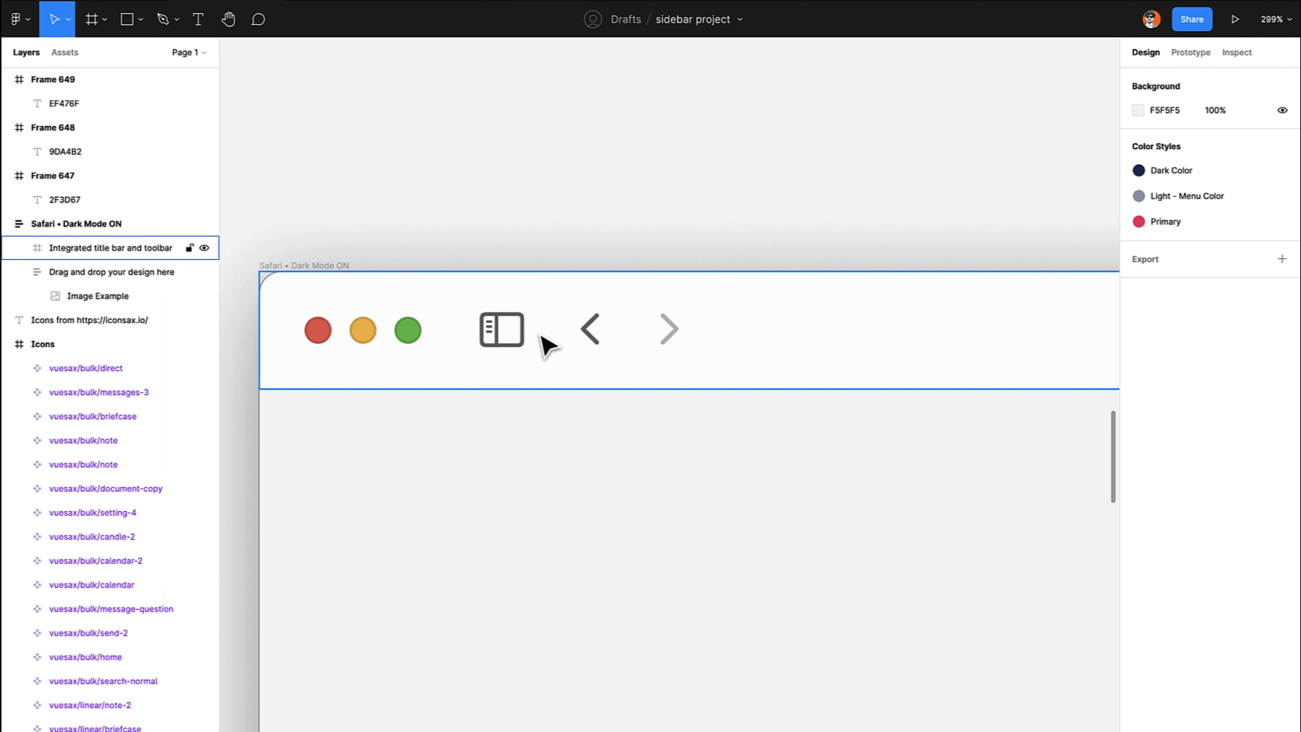
scroll(573, 334, up, 5)
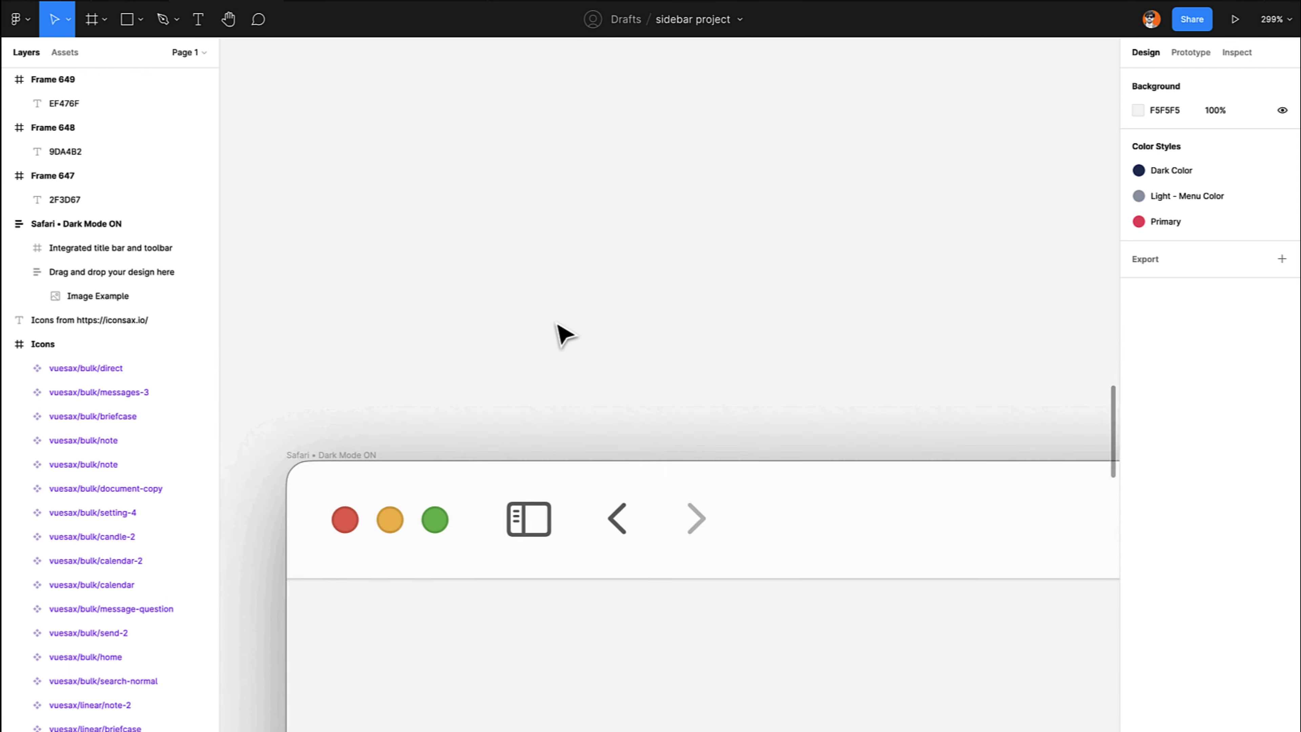
scroll(566, 335, up, 10)
scroll(565, 336, right, 3)
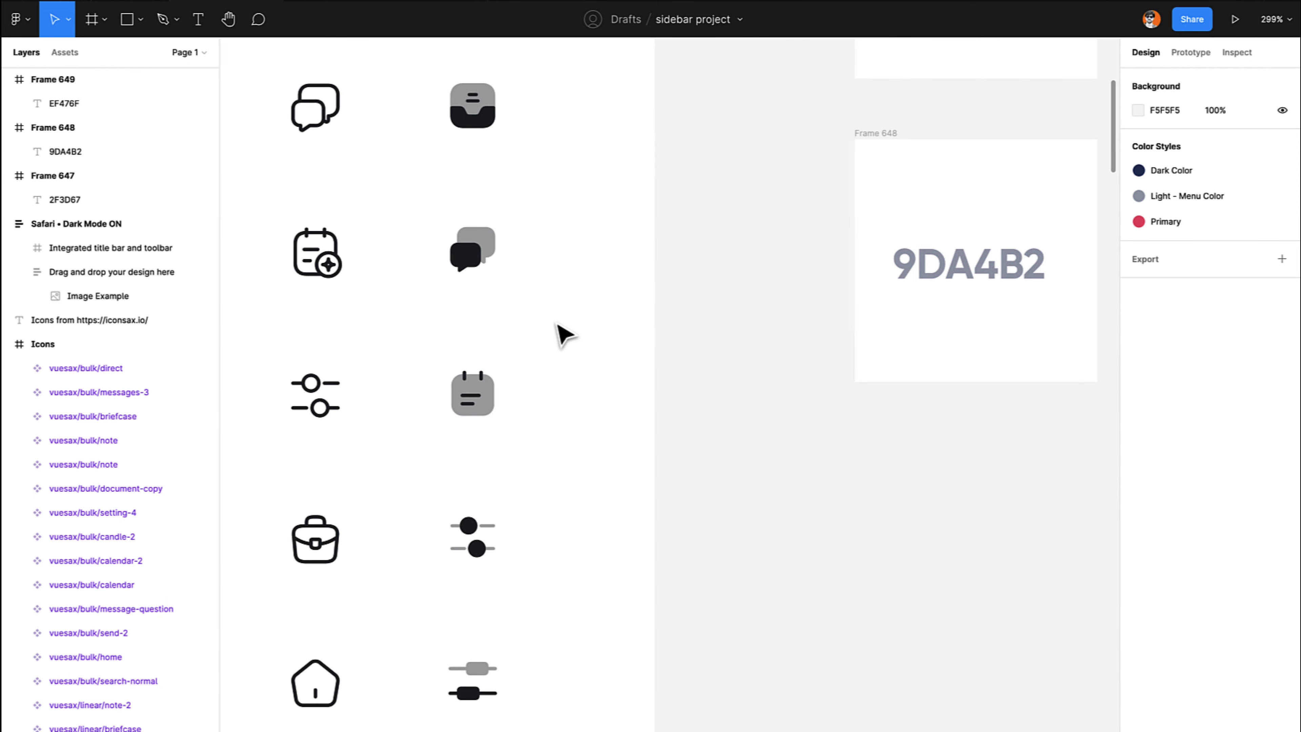
scroll(566, 336, right, 6)
scroll(565, 336, down, 2)
scroll(564, 336, left, 4)
scroll(563, 336, down, 12)
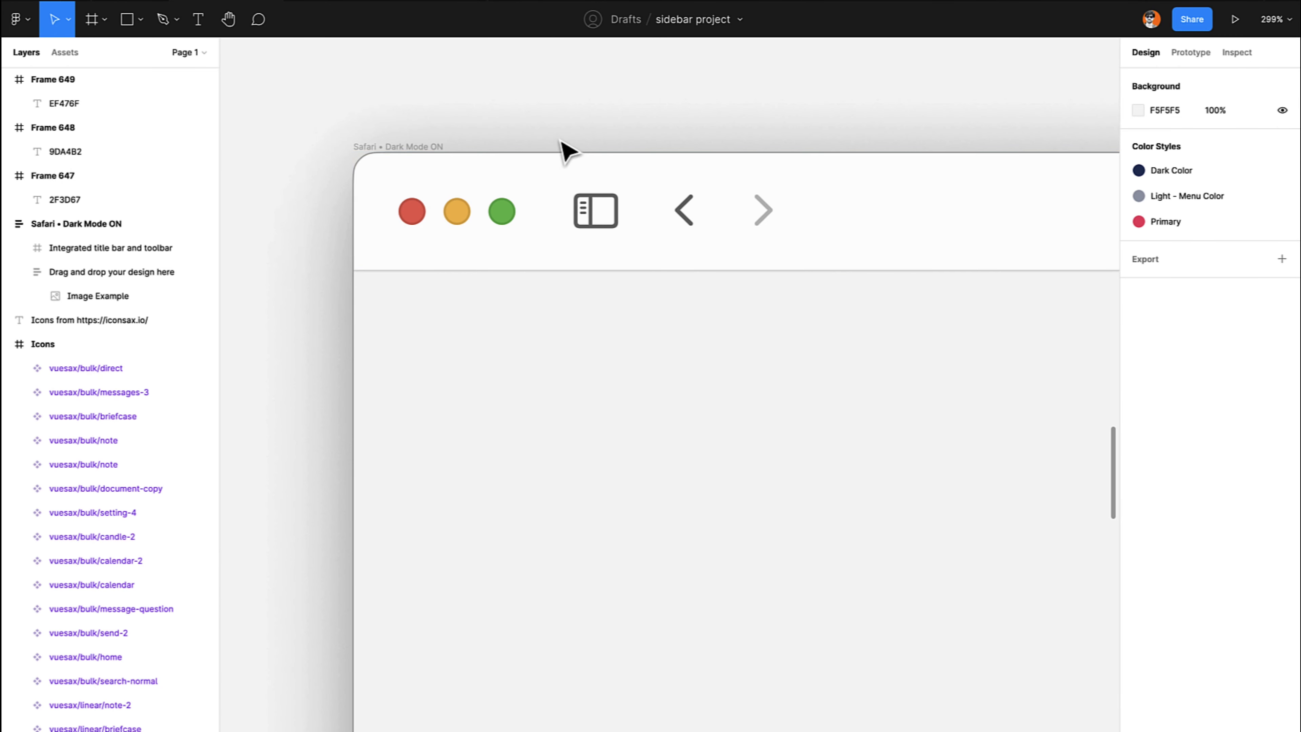
Review the Icons frame and the three color code frames, and find empty canvas space beside them.
scroll(576, 135, up, 10)
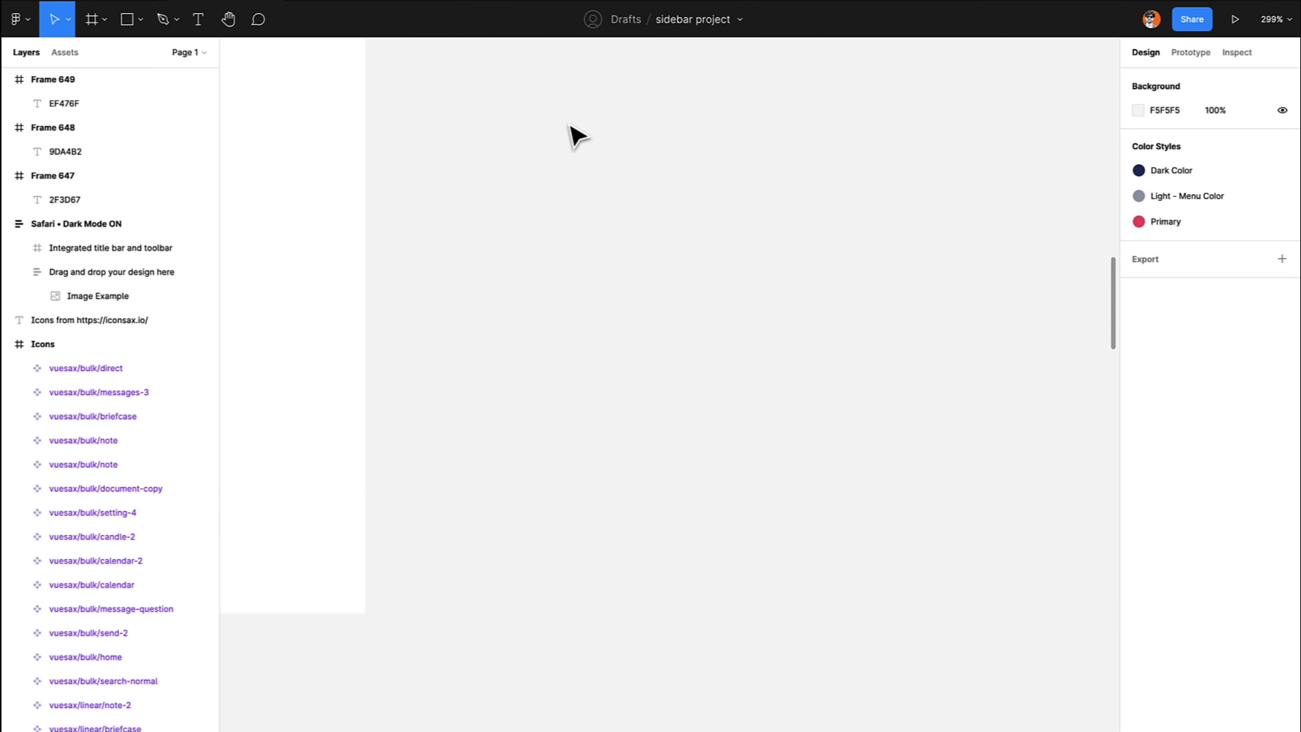
scroll(576, 136, down, 3)
scroll(576, 135, up, 9)
scroll(576, 136, left, 3)
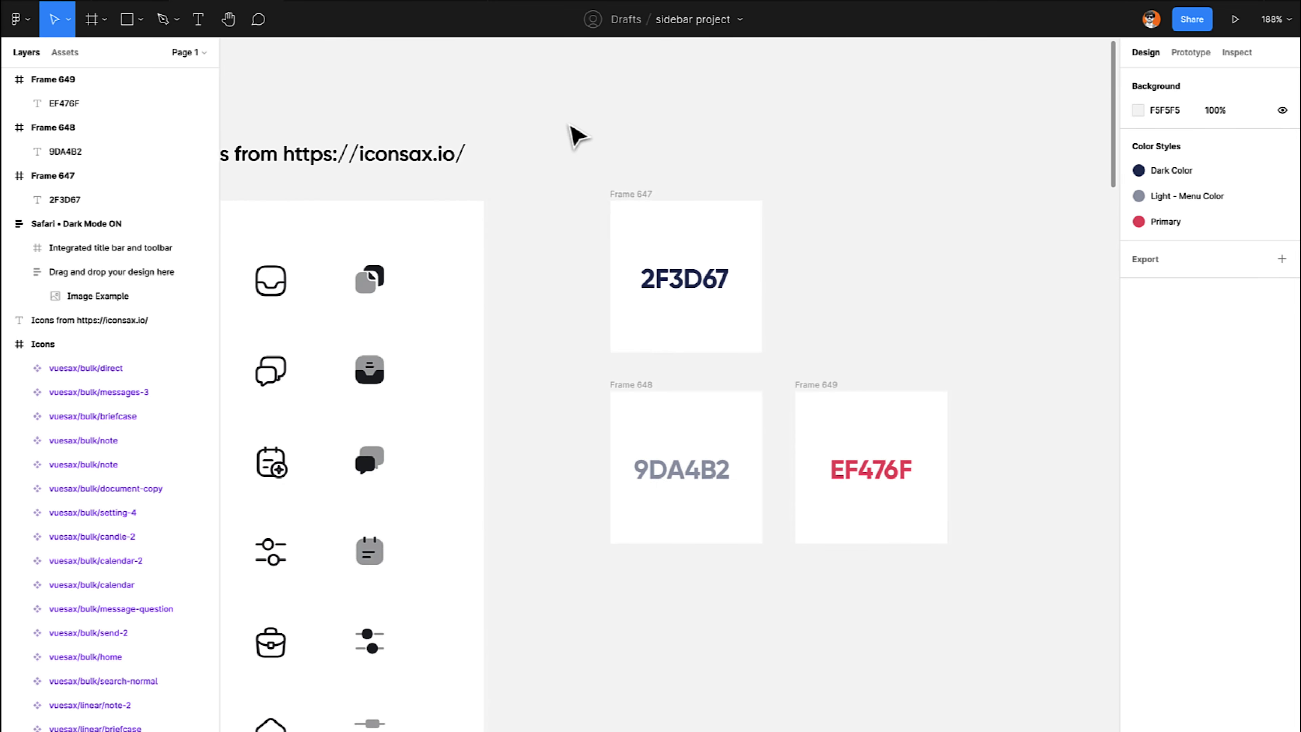
scroll(576, 136, right, 10)
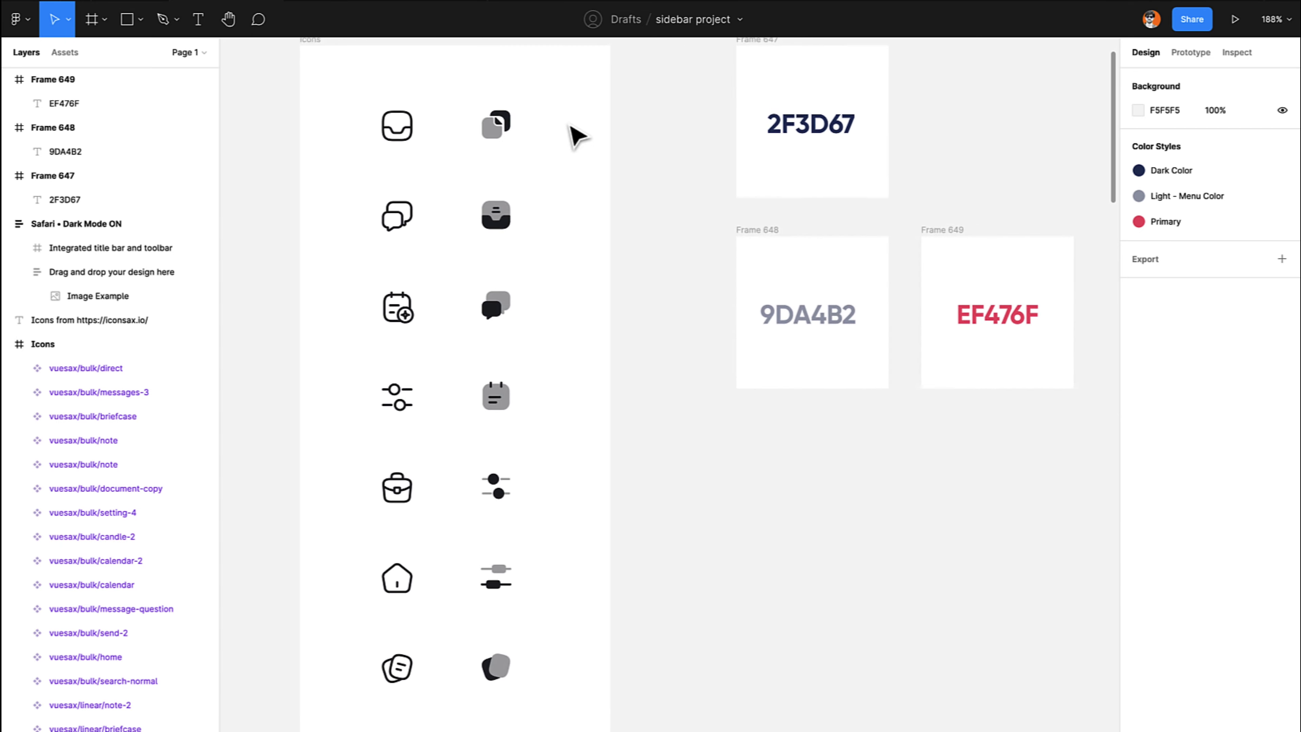
scroll(605, 138, right, 1)
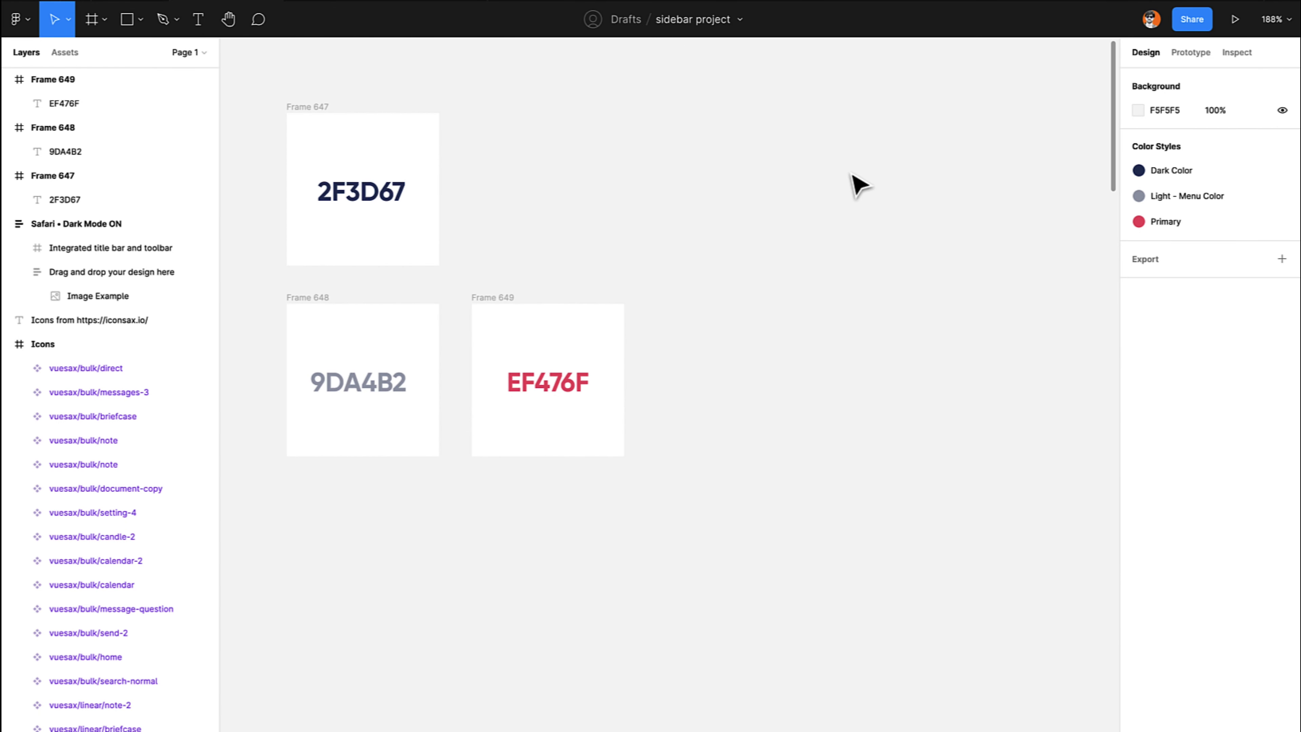
scroll(857, 183, right, 5)
scroll(856, 183, down, 1)
scroll(686, 161, up, 4)
scroll(686, 161, left, 4)
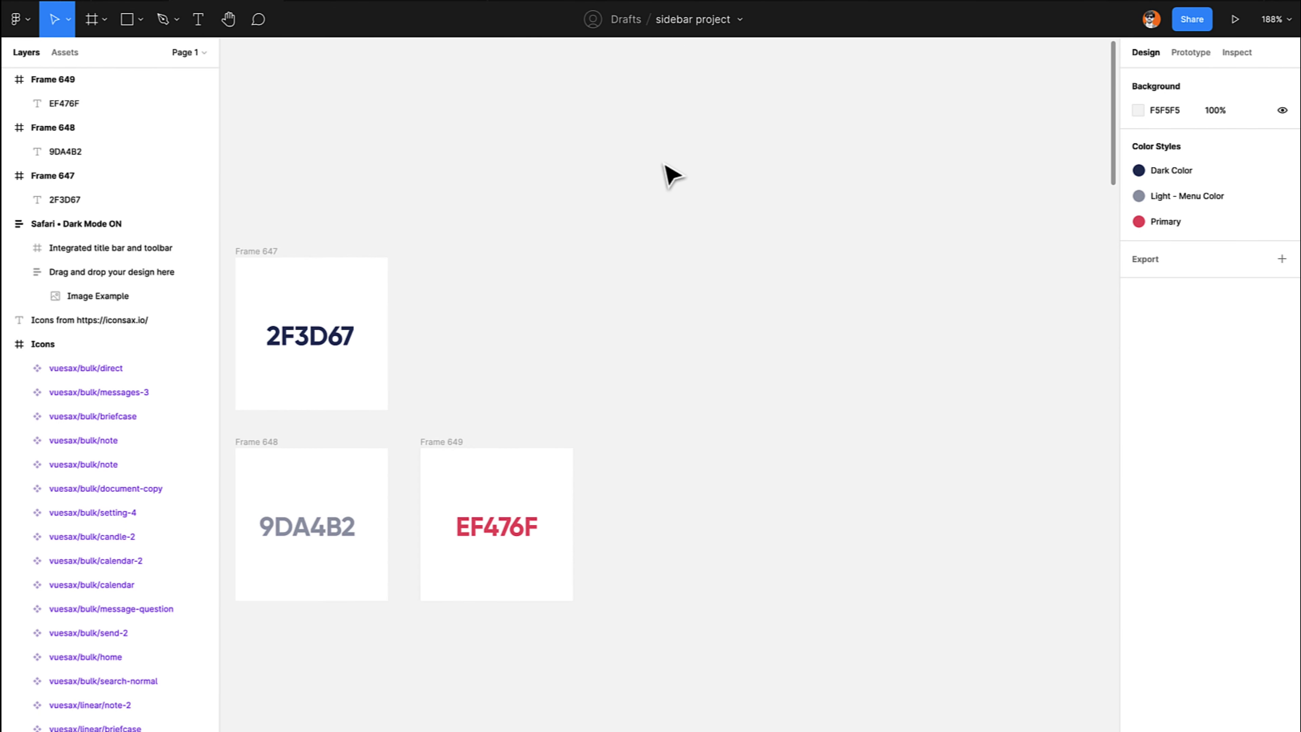
Draw a new frame on the empty canvas beside Frame 649 and set its size to 290 wide by 990 high.
key(f)
drag(724, 224, 933, 677)
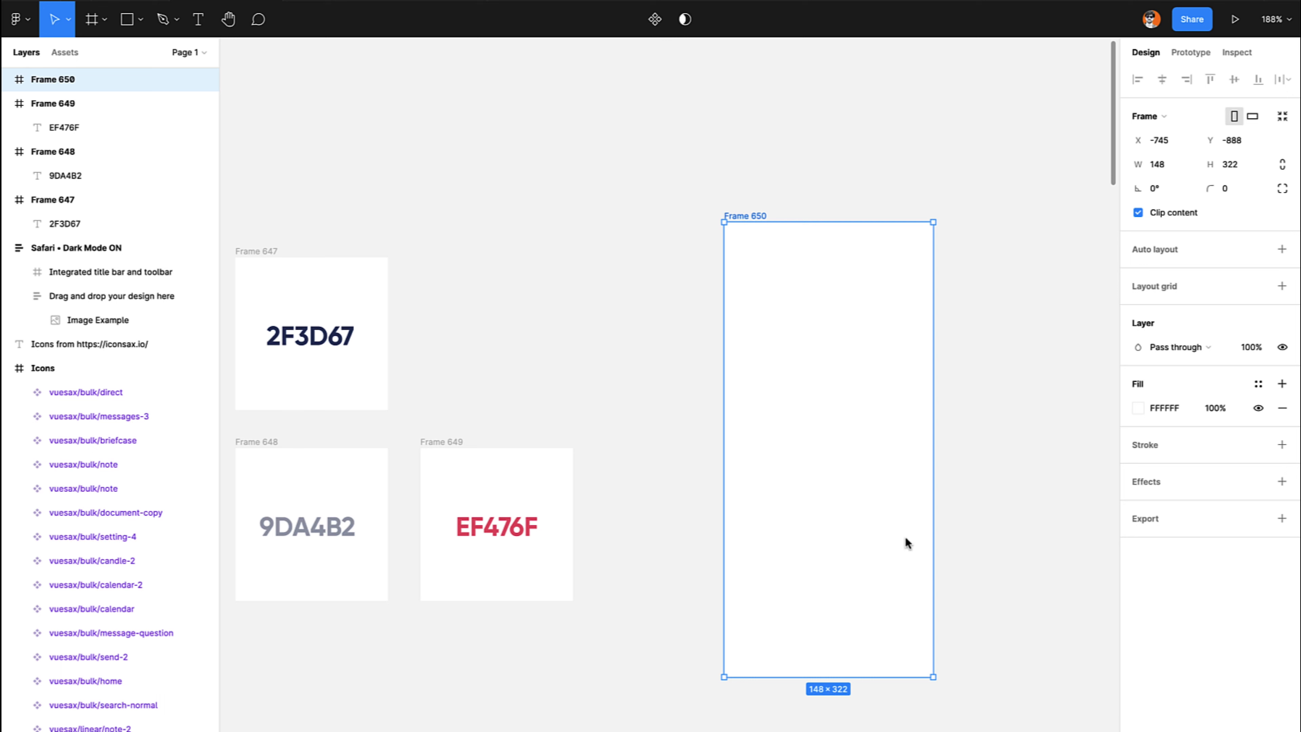
click(1177, 165)
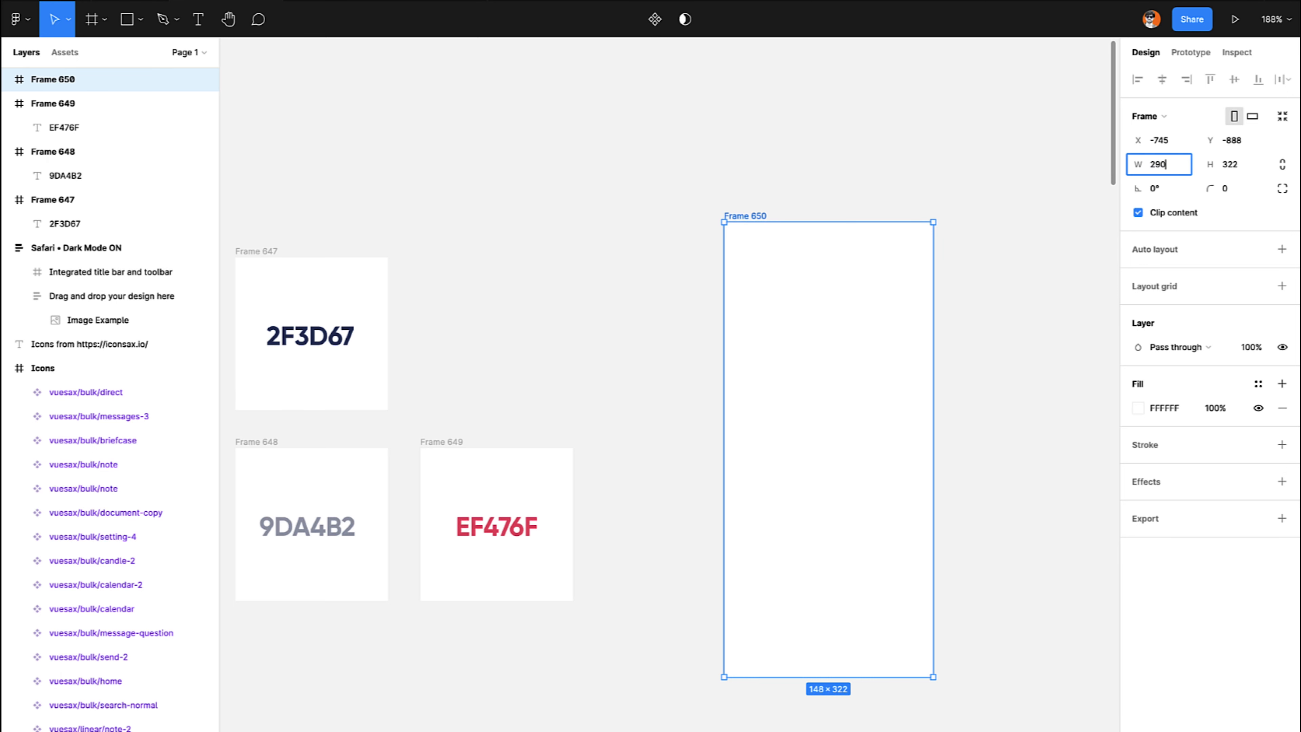
text(290)
click(1231, 165)
text(990)
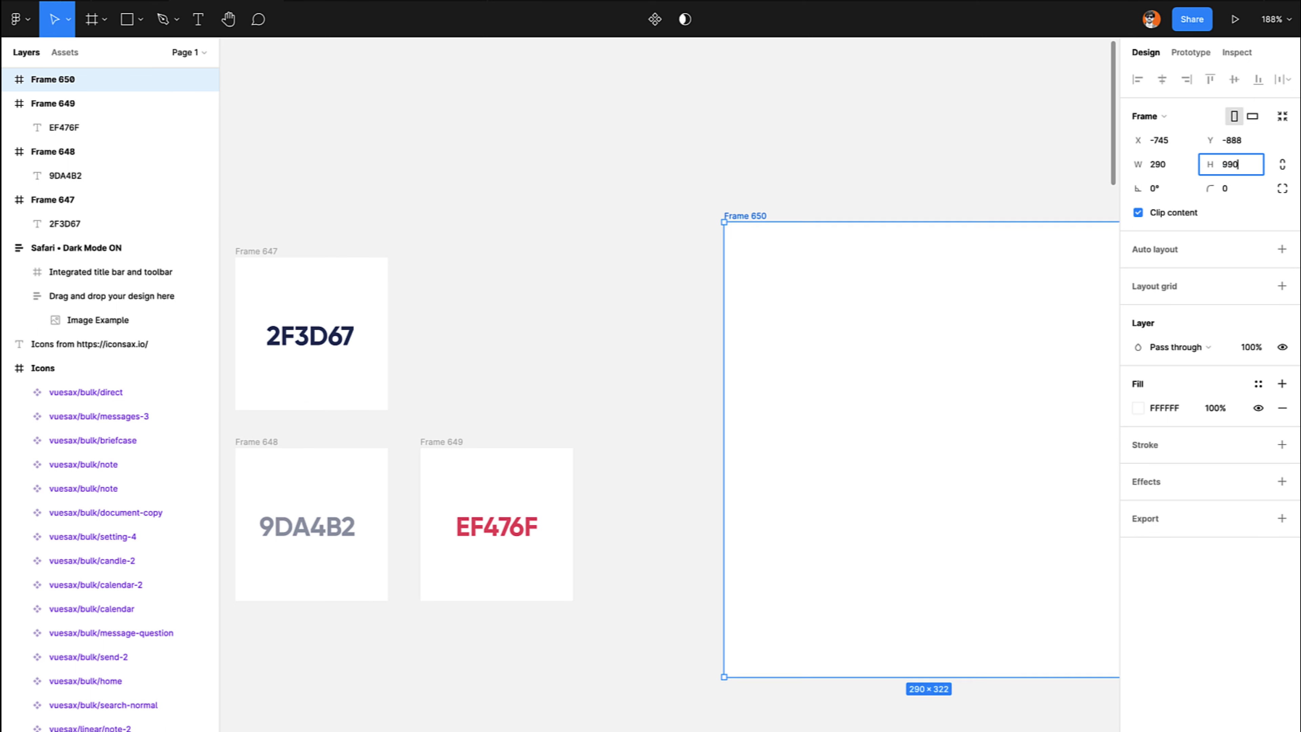
key(Return)
scroll(560, 148, right, 5)
scroll(561, 149, down, 2)
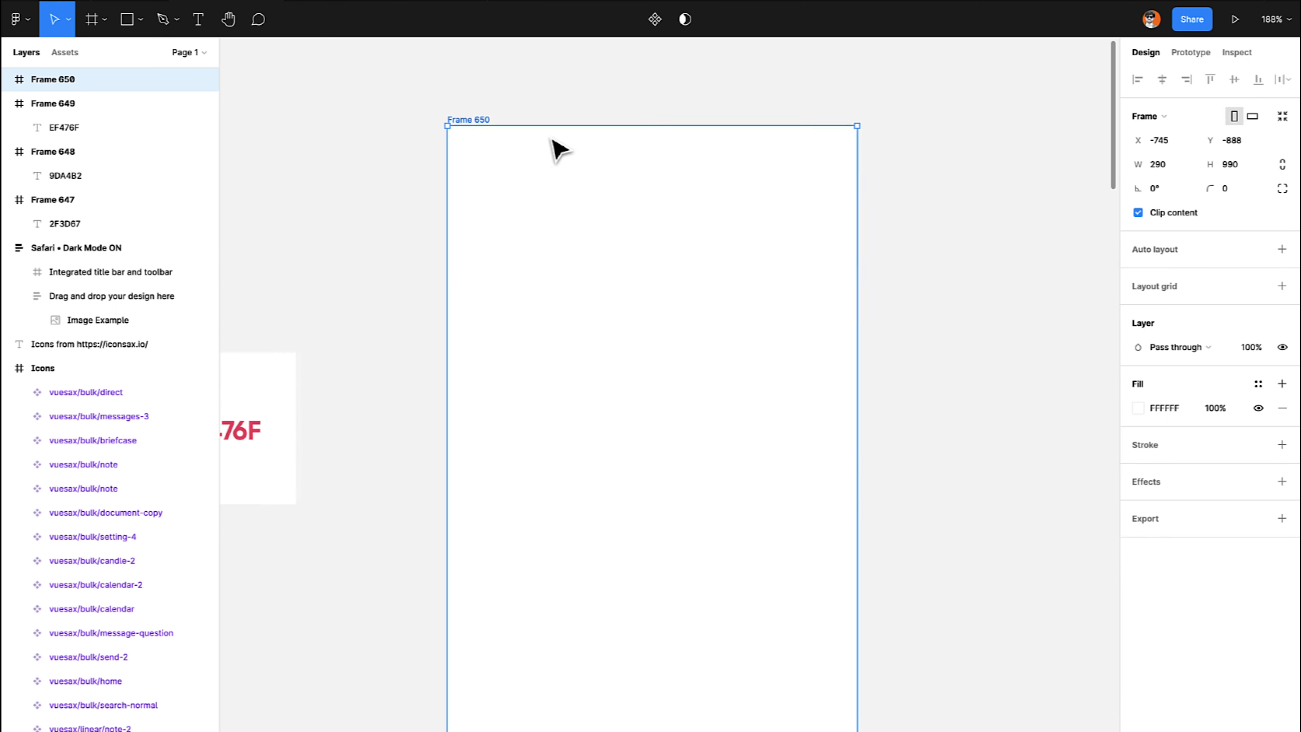
key(shift+0)
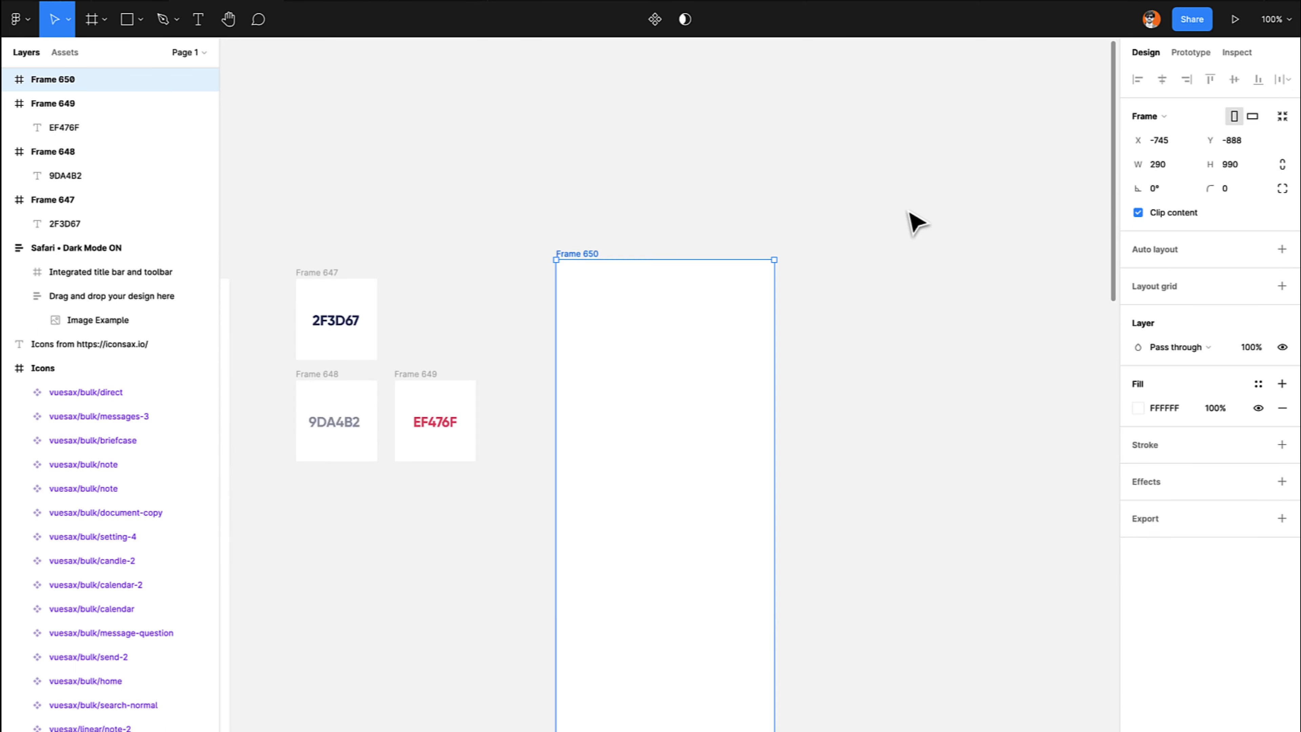
Copy the Window Controls and Left Icon Set from the Safari mockup's title bar into the empty Frame 650.
click(963, 263)
scroll(961, 269, down, 4)
scroll(962, 269, left, 4)
scroll(968, 277, left, 3)
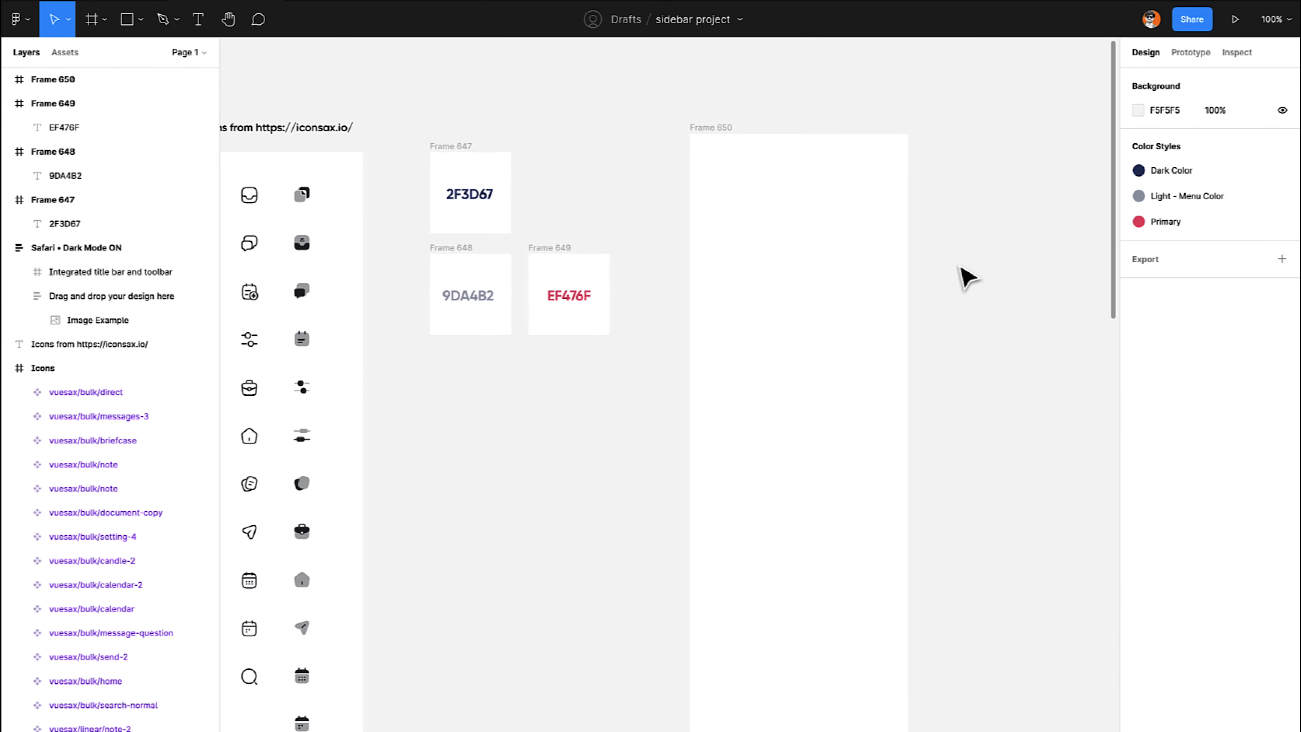
scroll(961, 268, down, 10)
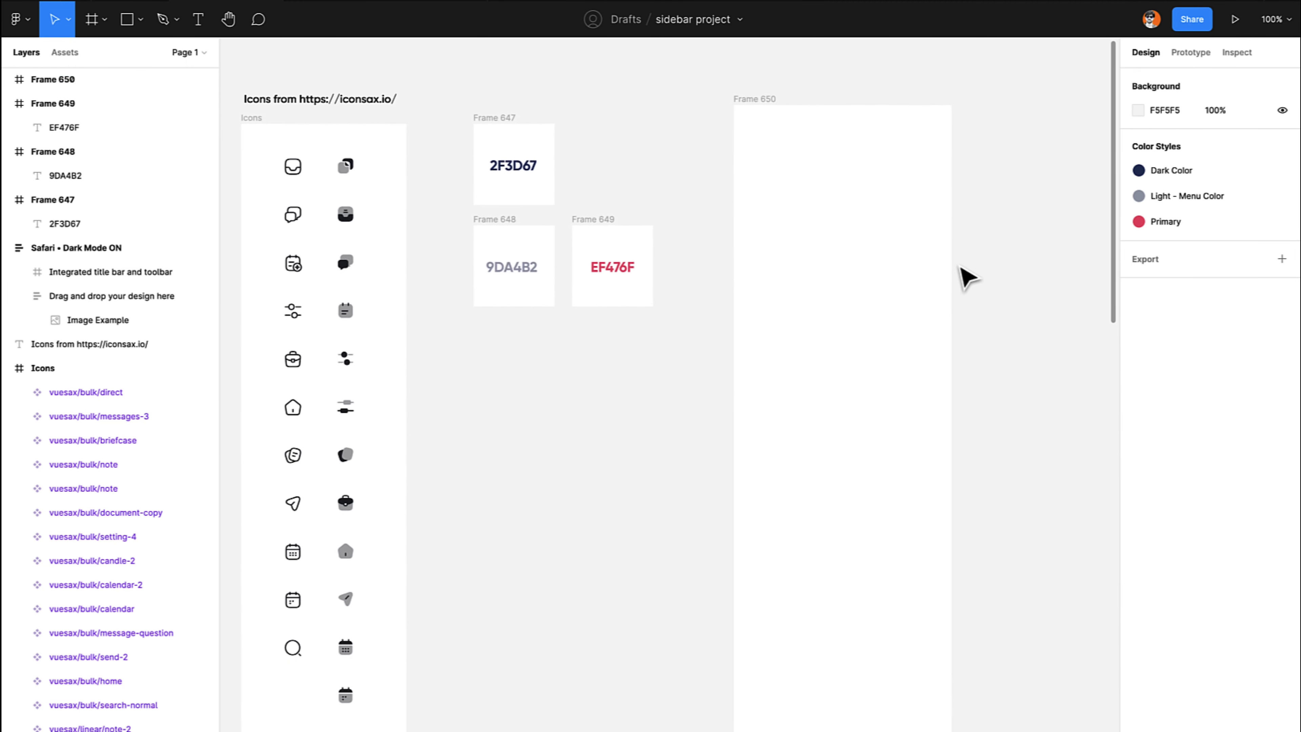
scroll(962, 267, left, 3)
scroll(960, 267, down, 7)
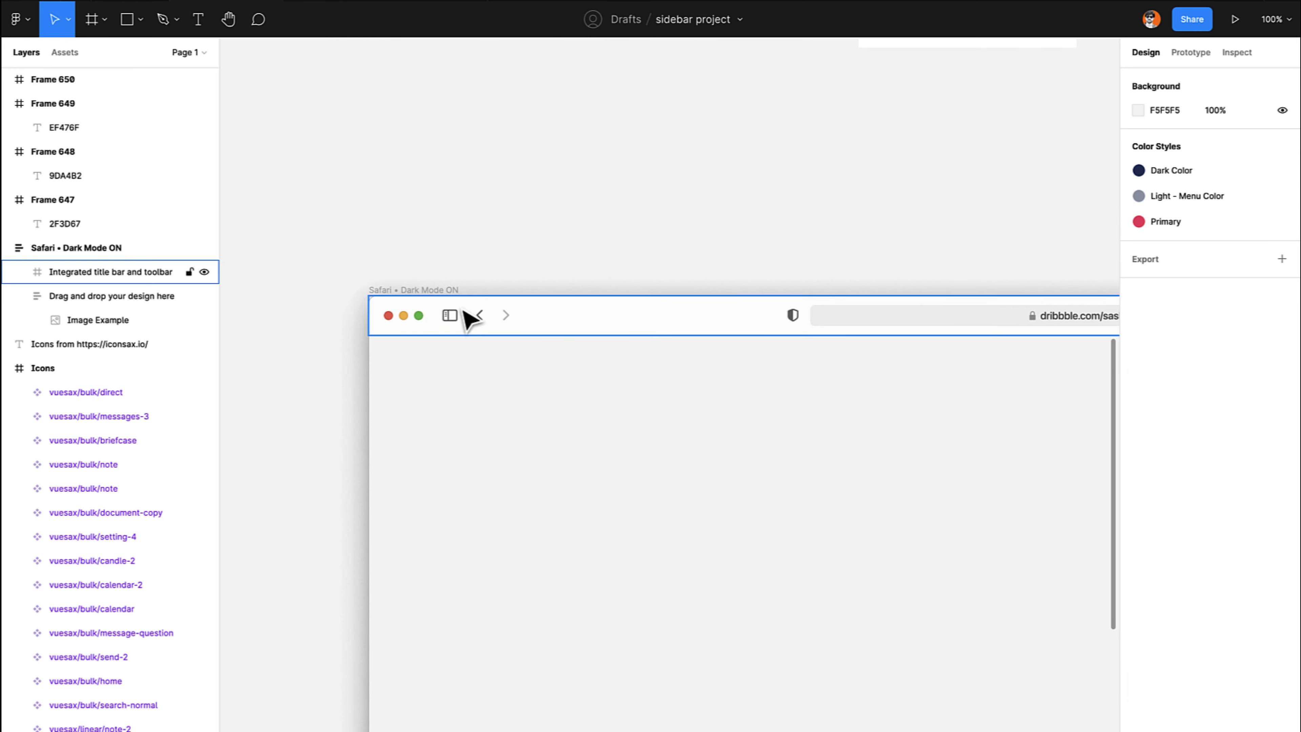
double_click(445, 314)
shift+click(420, 316)
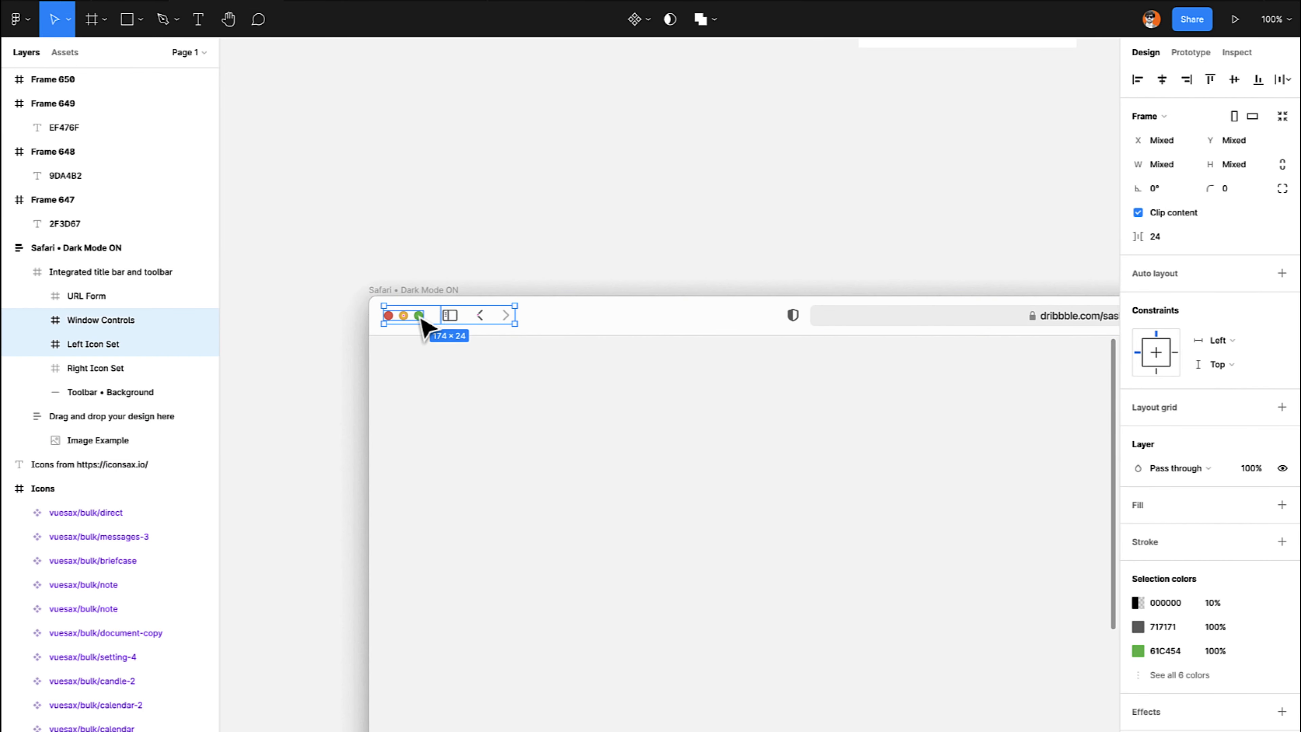
scroll(554, 282, up, 15)
scroll(553, 282, right, 5)
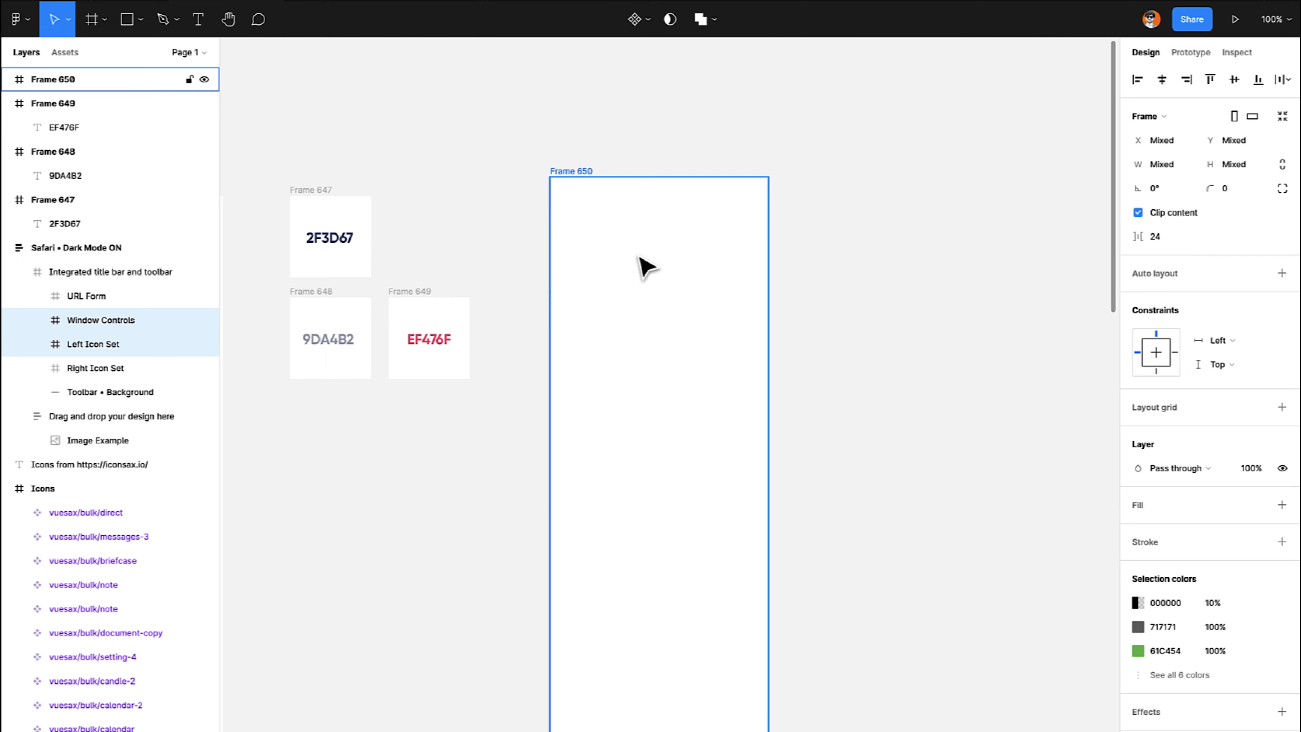
click(639, 257)
key(super+v)
scroll(637, 255, up, 10)
scroll(637, 255, up, 6)
scroll(637, 255, down, 5)
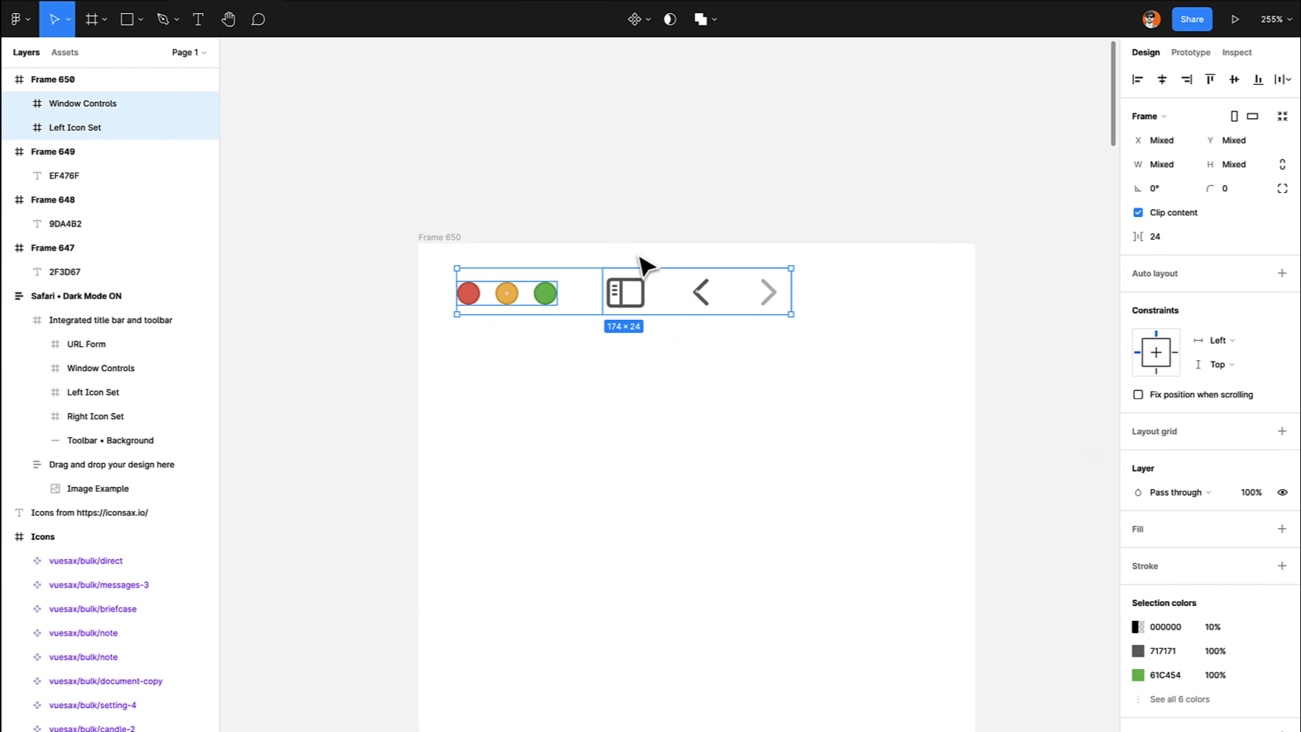
Move the Left Icon Set toward the right edge of Frame 650, to X 172.
click(624, 295)
drag(625, 296, 779, 308)
key(alt)
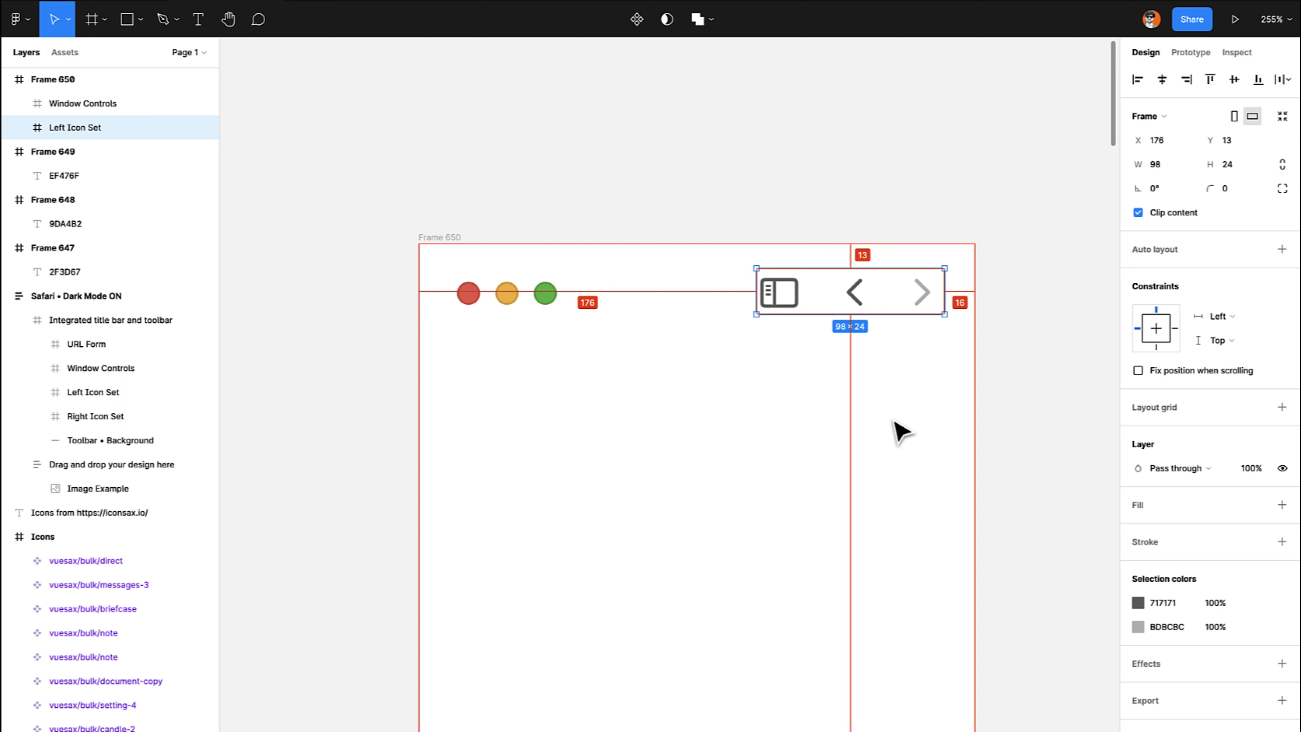
key(Left)
key(Left)
key(Left)
key(Left)
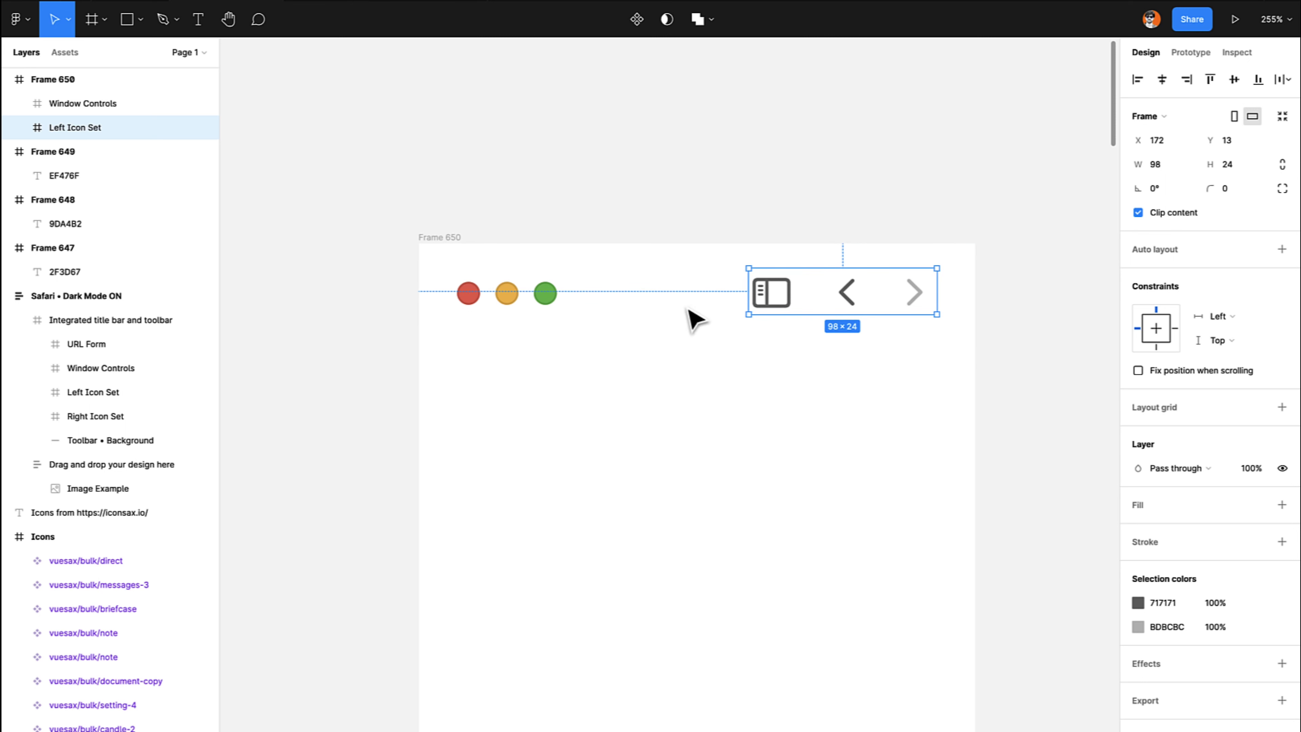
Compare the left inset of the Window Controls, and shift the Left Icon Set right to X 177.
click(527, 293)
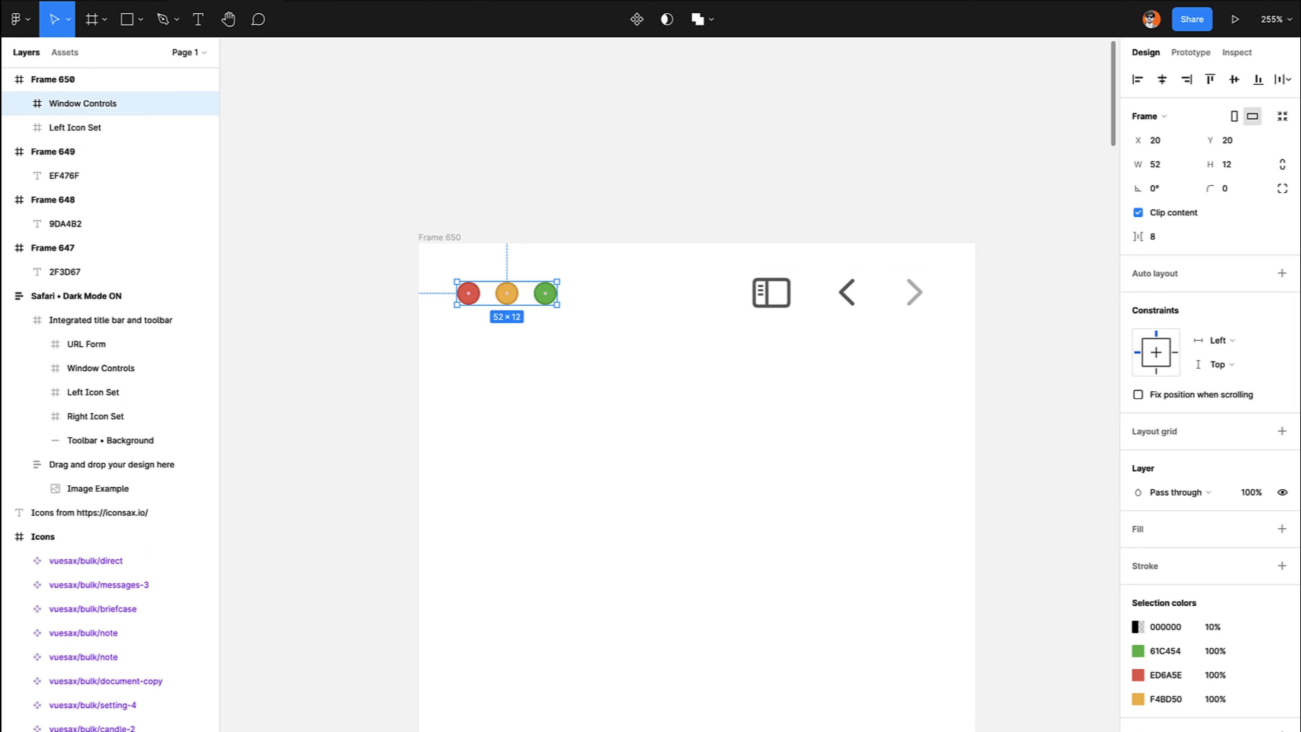
click(759, 303)
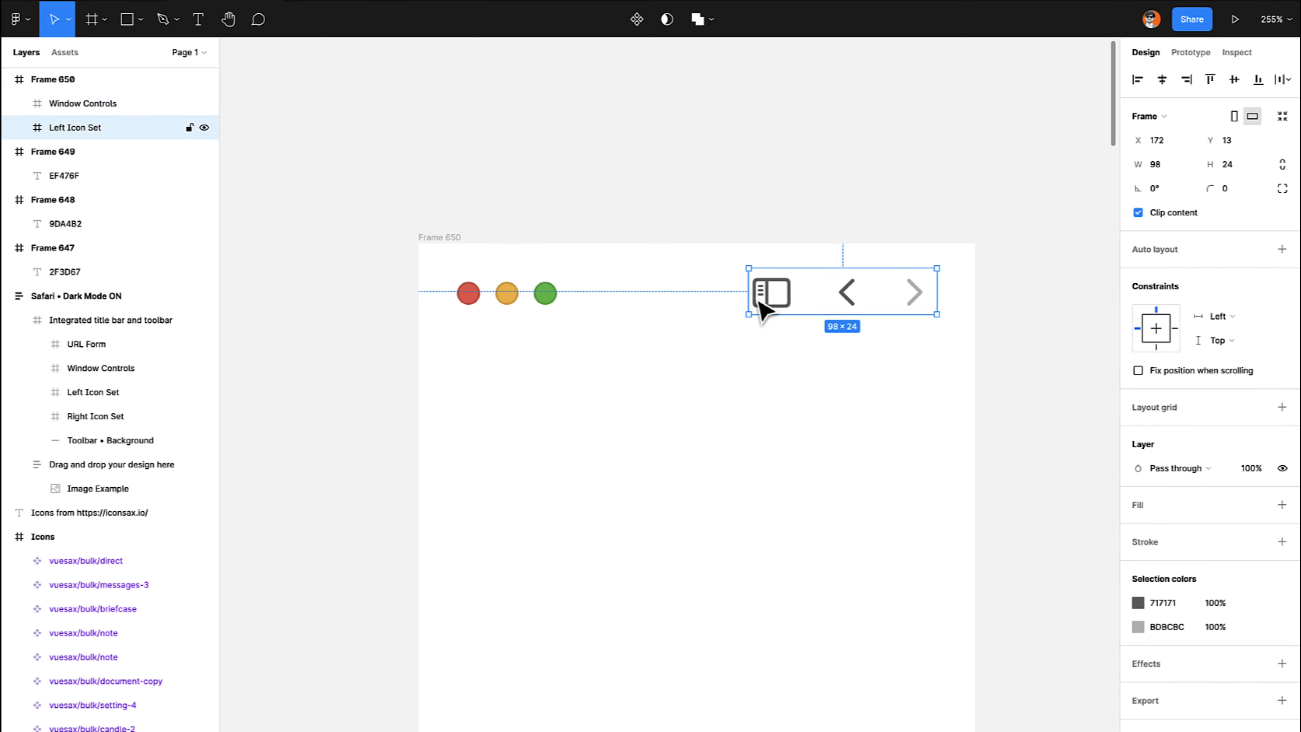
key(Right)
key(Right)
key(Right)
key(Right)
key(Right)
key(Right)
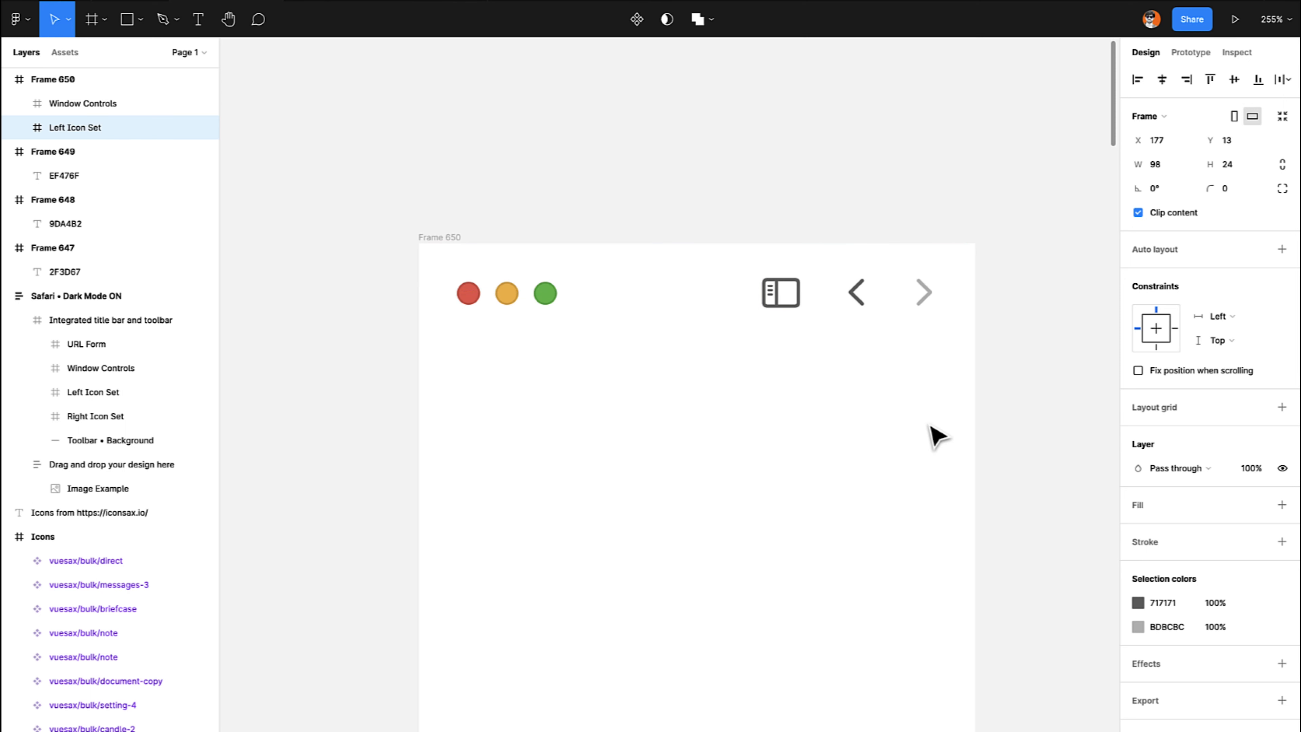
Shift the Window Controls left to X 15 in Frame 650.
click(550, 300)
key(Left)
key(Left)
key(Left)
key(Left)
key(Left)
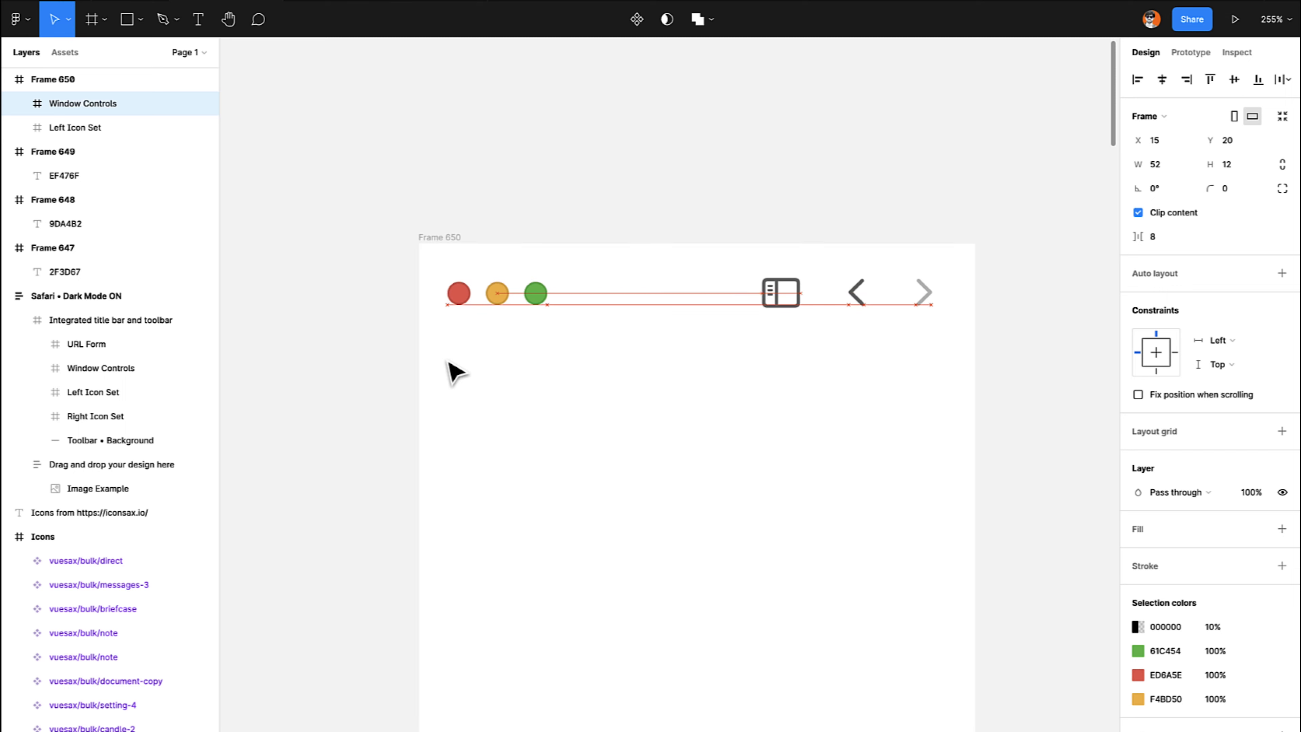
click(504, 401)
Remove the stroke from the red, yellow and green window control circles in Frame 650.
scroll(506, 402, down, 2)
scroll(507, 402, right, 1)
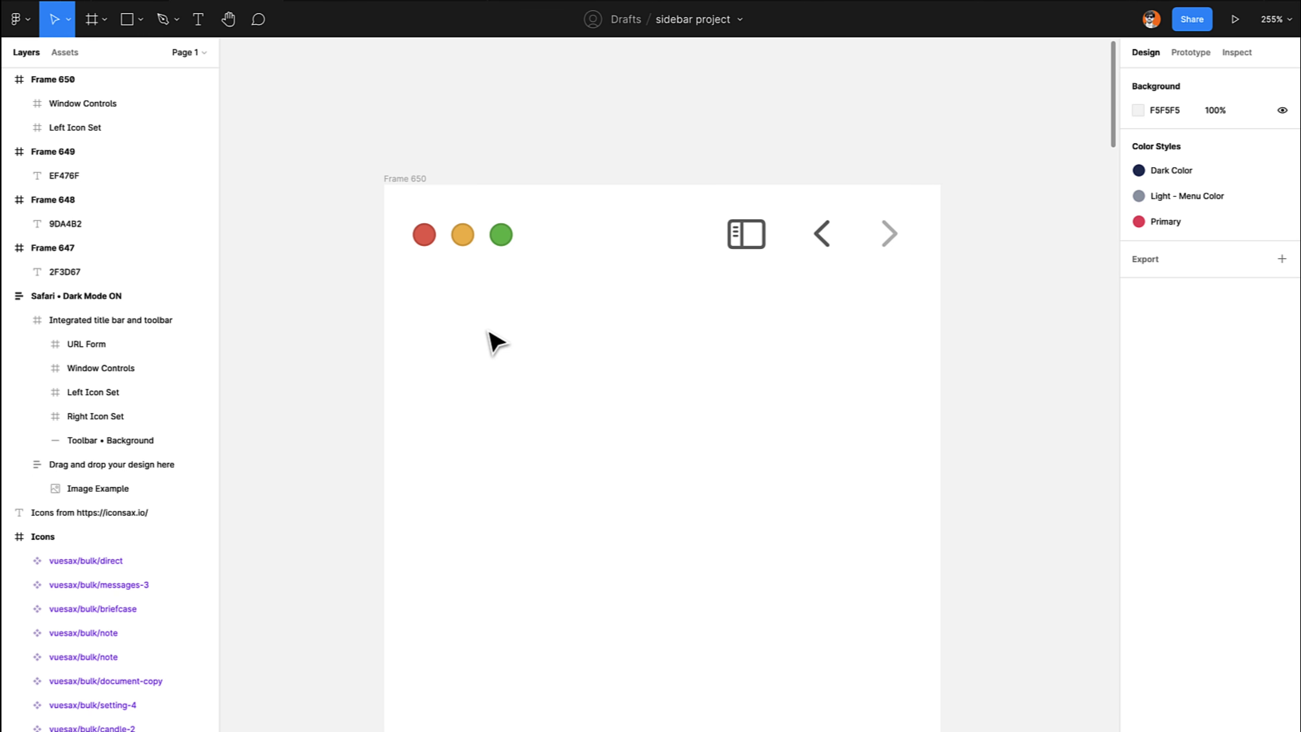
scroll(496, 343, up, 2)
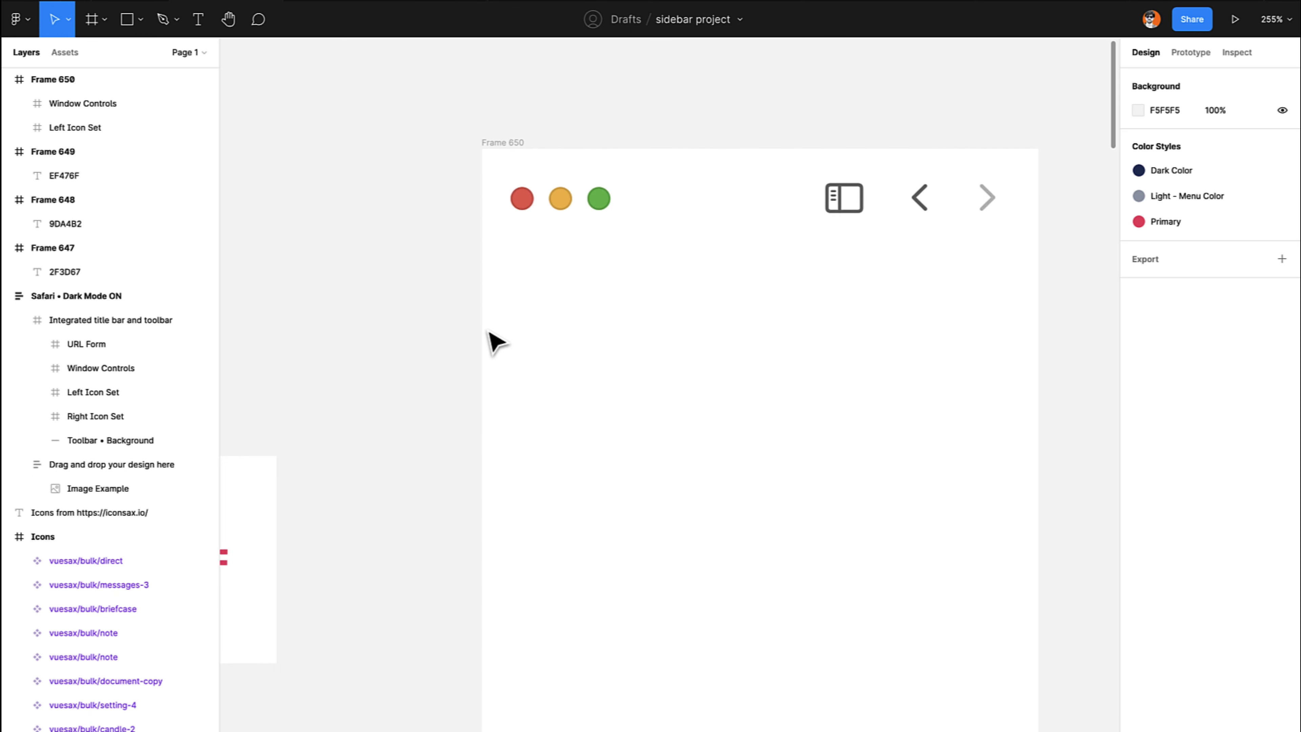
scroll(494, 340, up, 10)
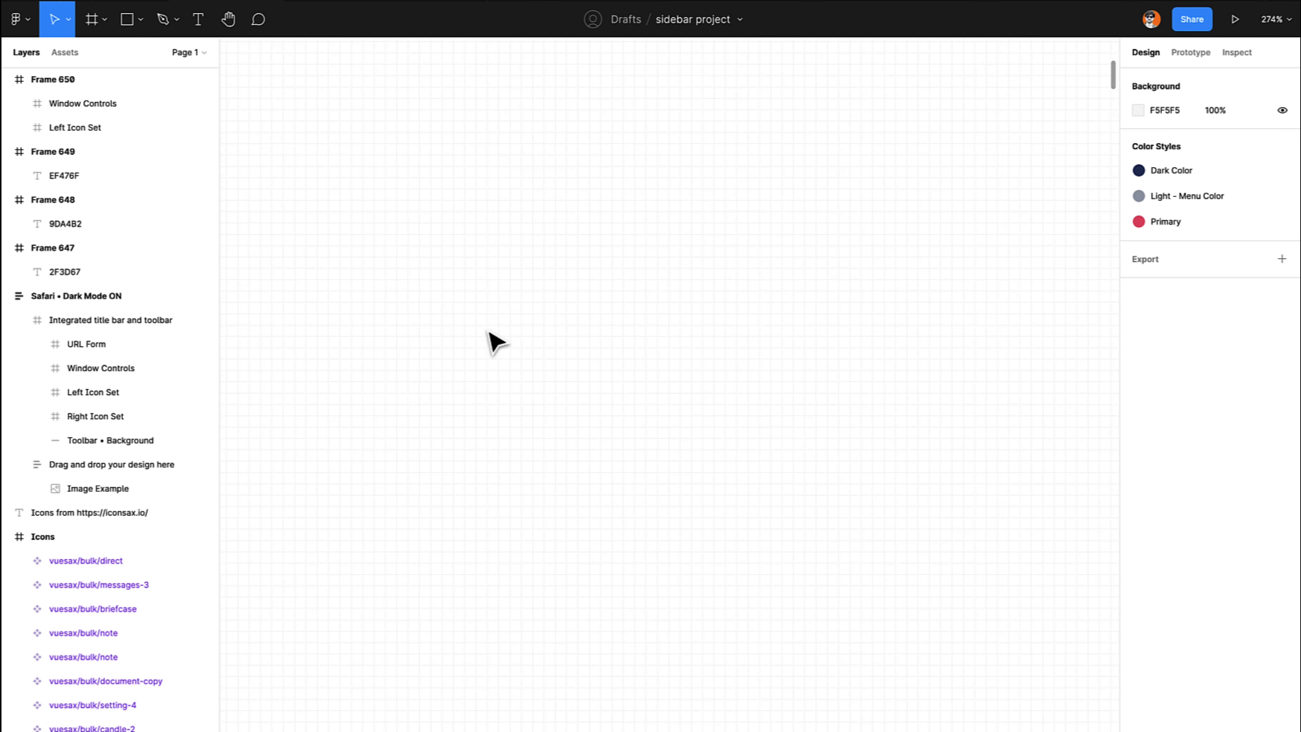
click(468, 316)
shift+click(696, 298)
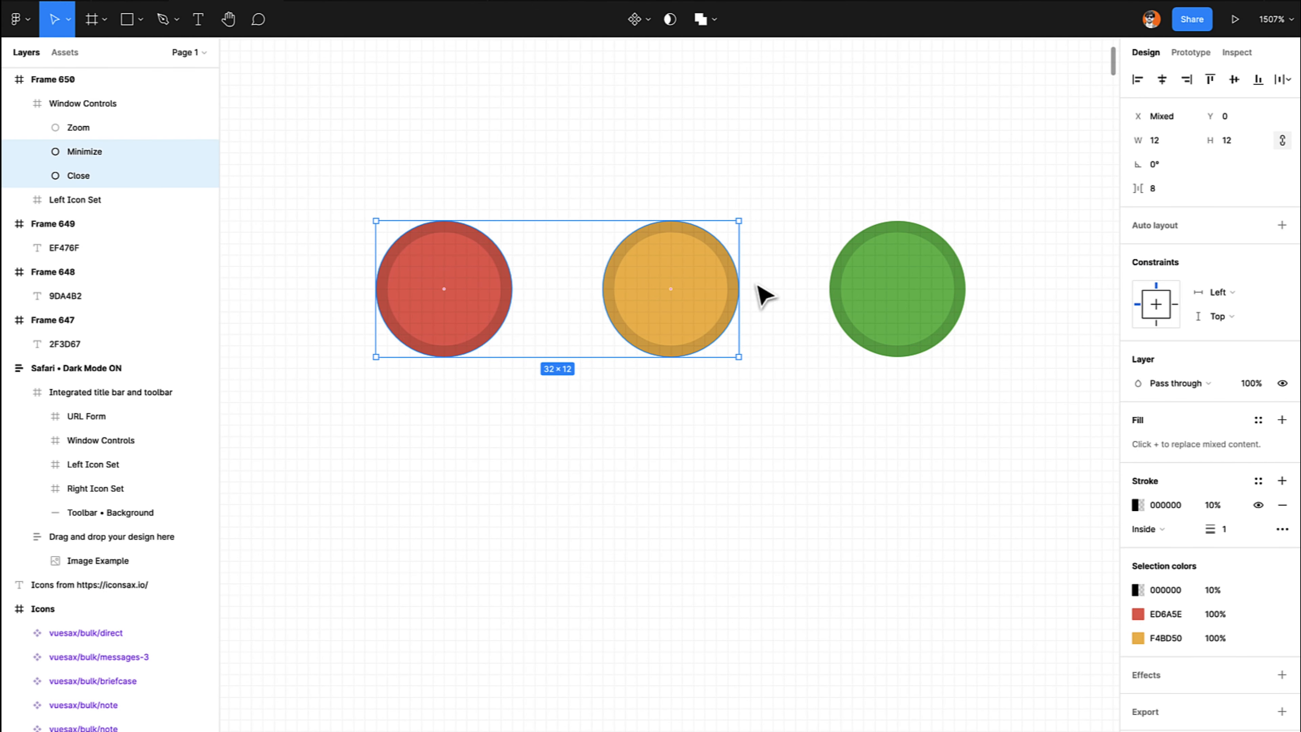
click(468, 281)
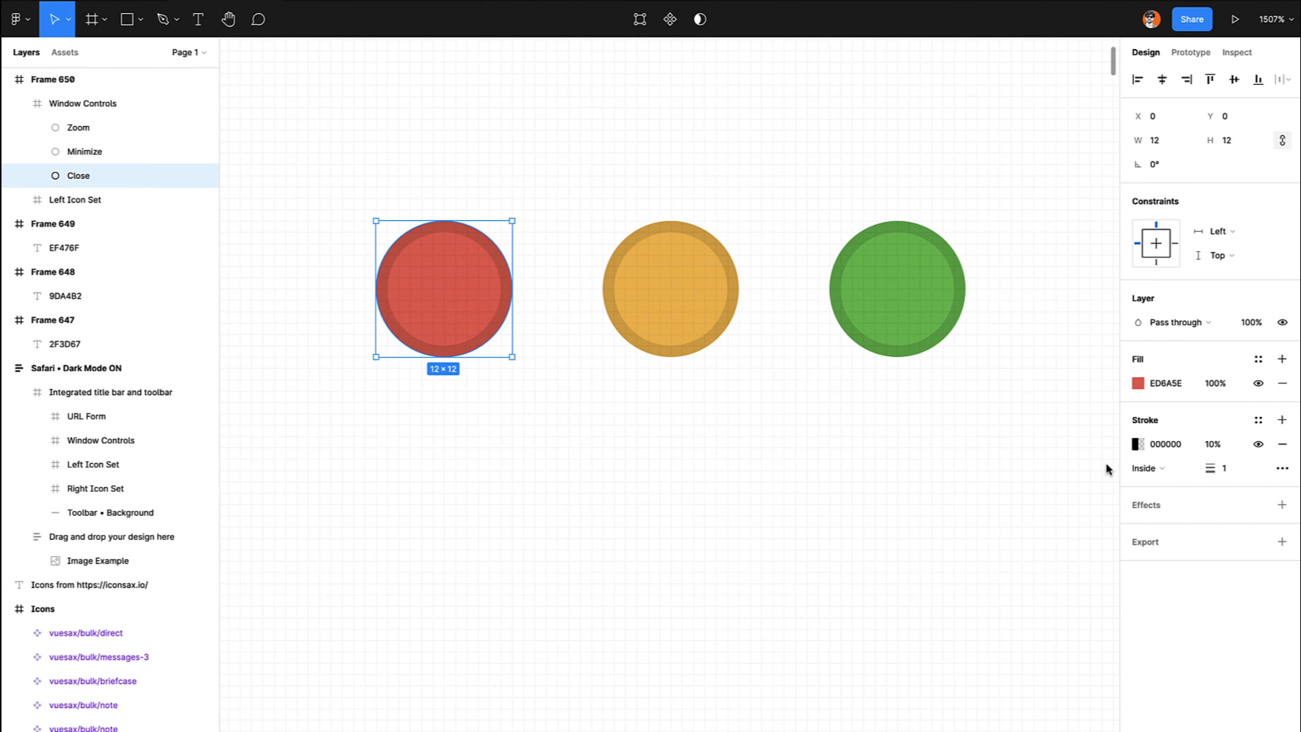
click(1281, 444)
click(642, 359)
click(648, 351)
click(1281, 445)
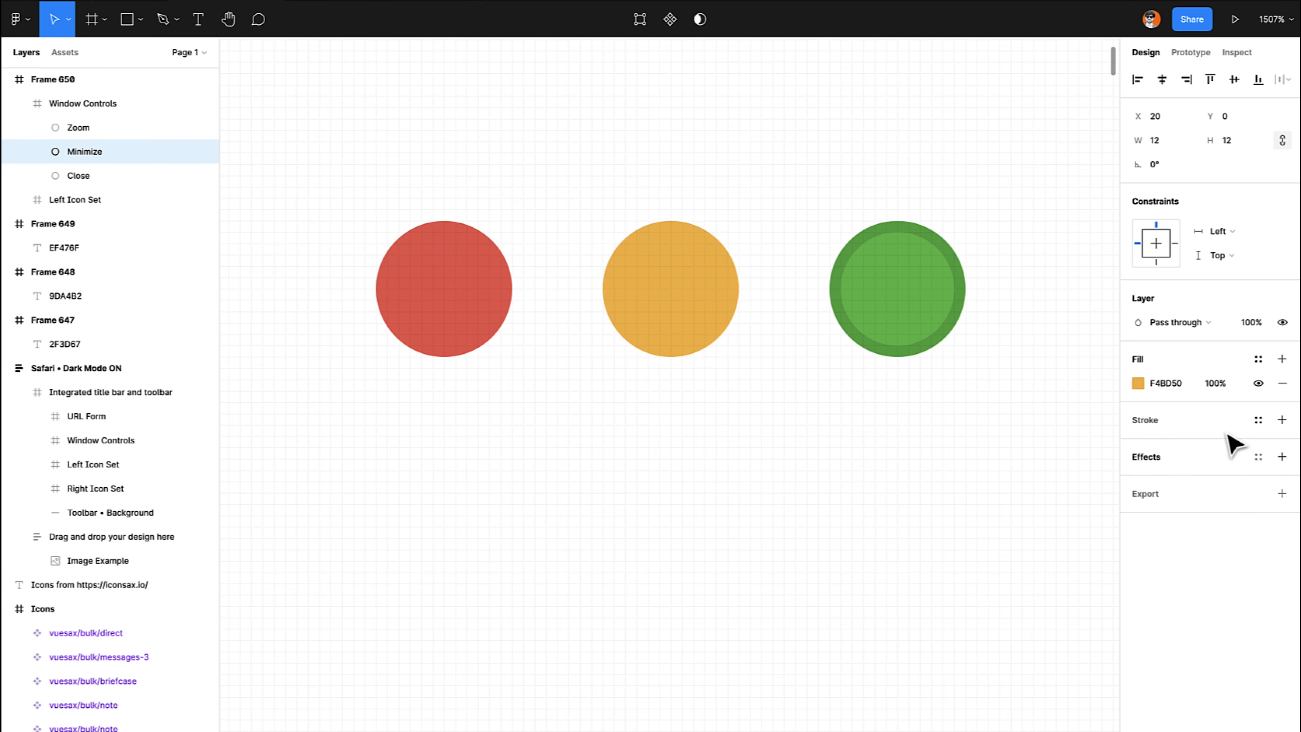
click(892, 334)
click(1282, 443)
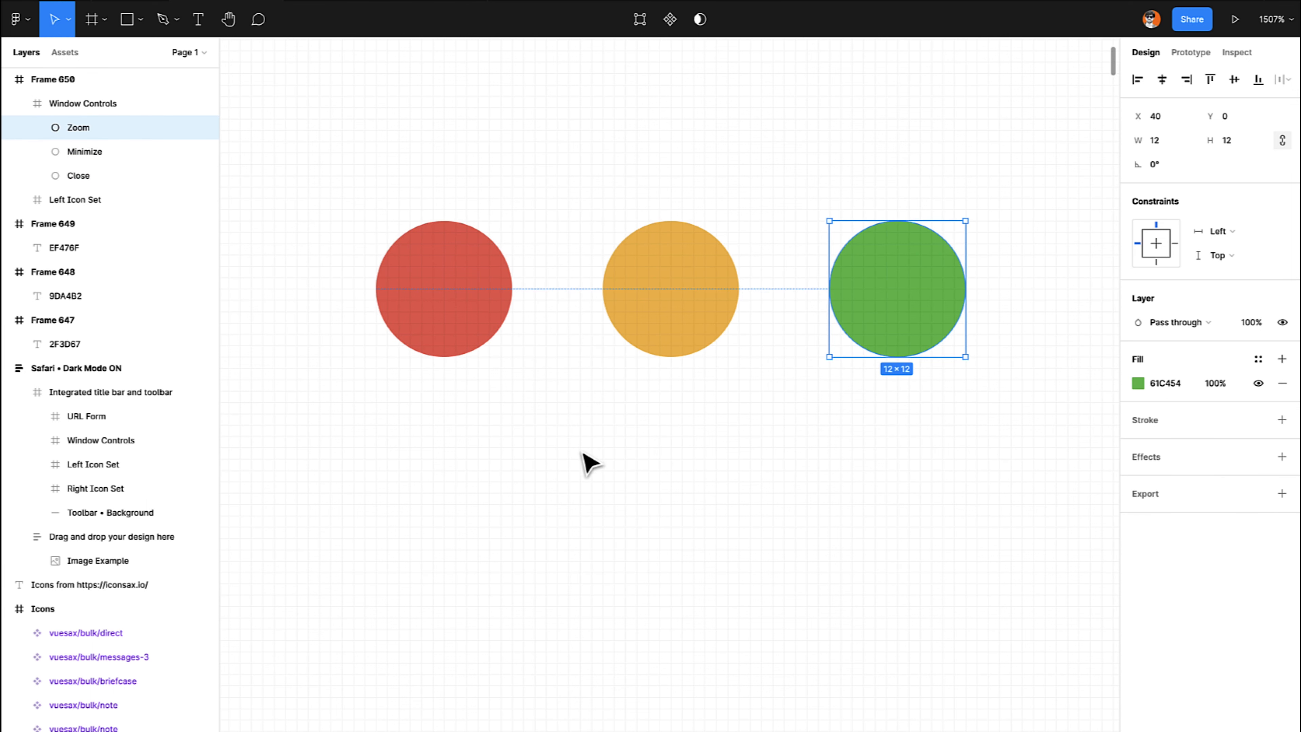
Duplicate the red Close circle and give the copy a Layer blur effect of 6.
click(517, 343)
click(518, 344)
click(489, 328)
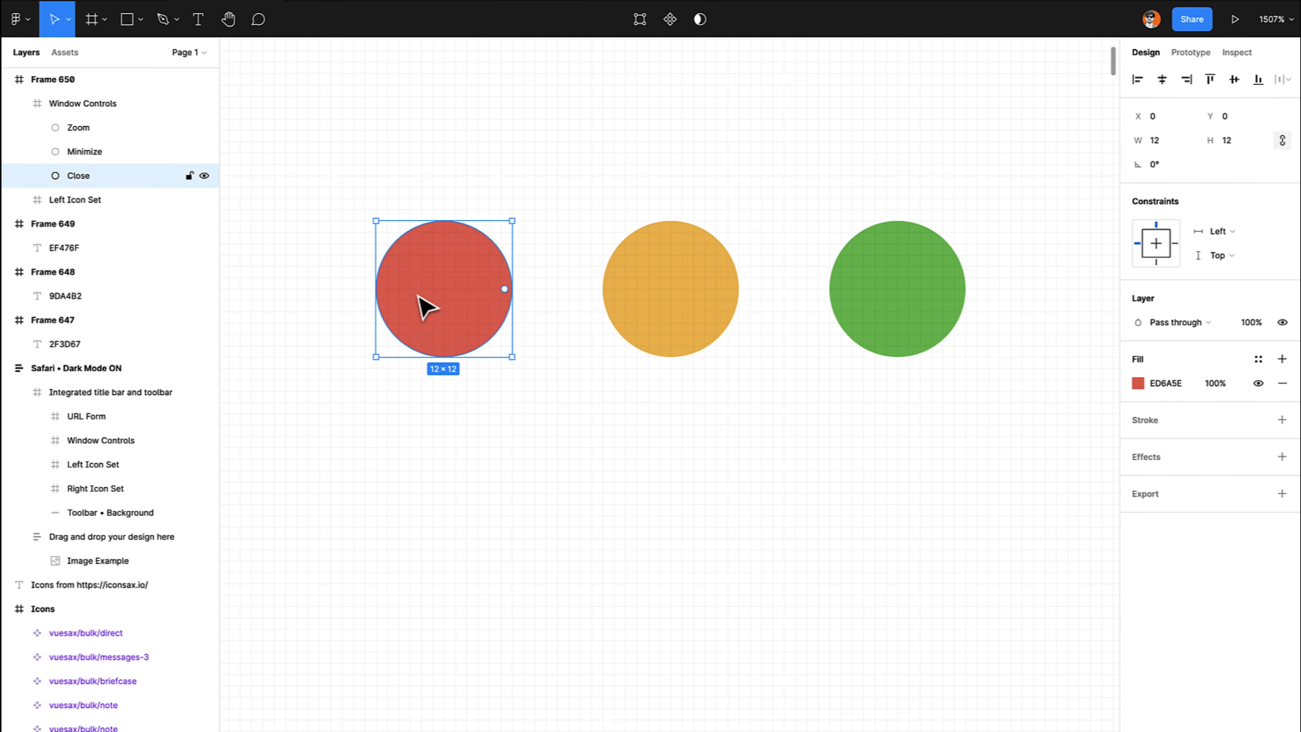
key(ctrl+d)
click(1145, 458)
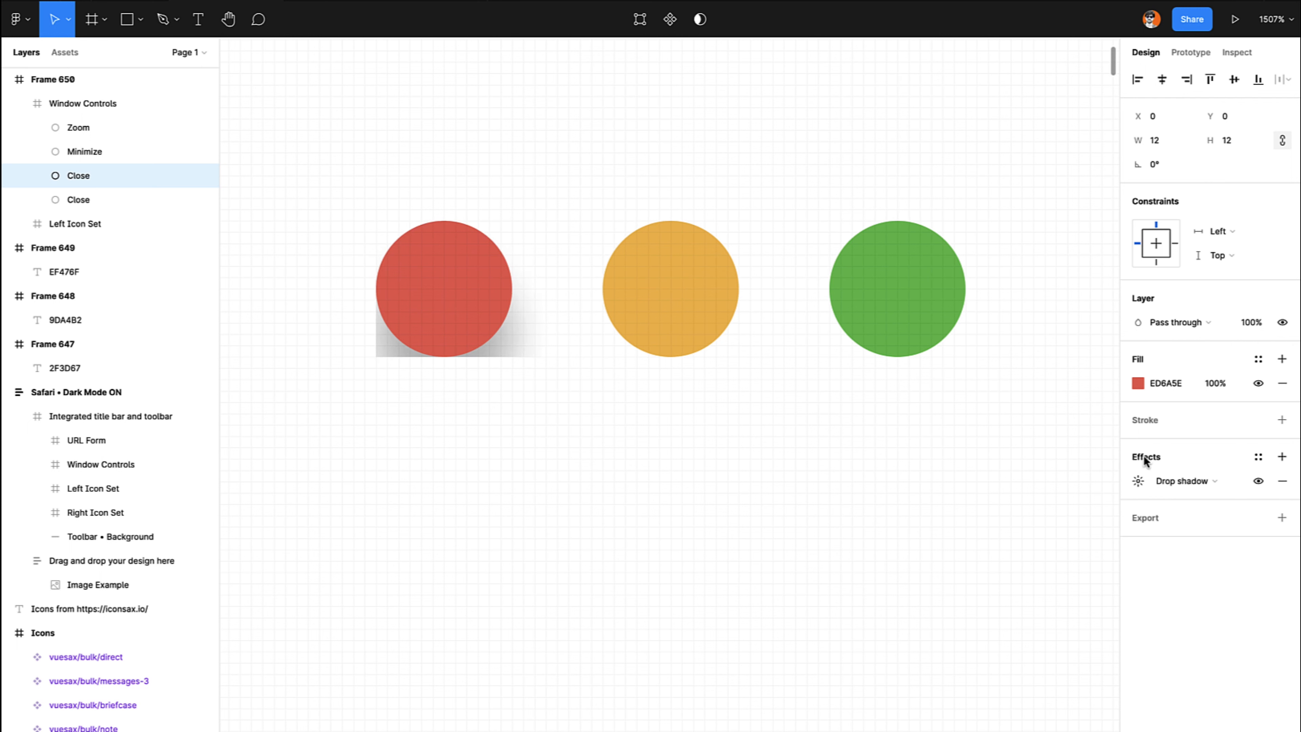
click(1183, 481)
click(1162, 498)
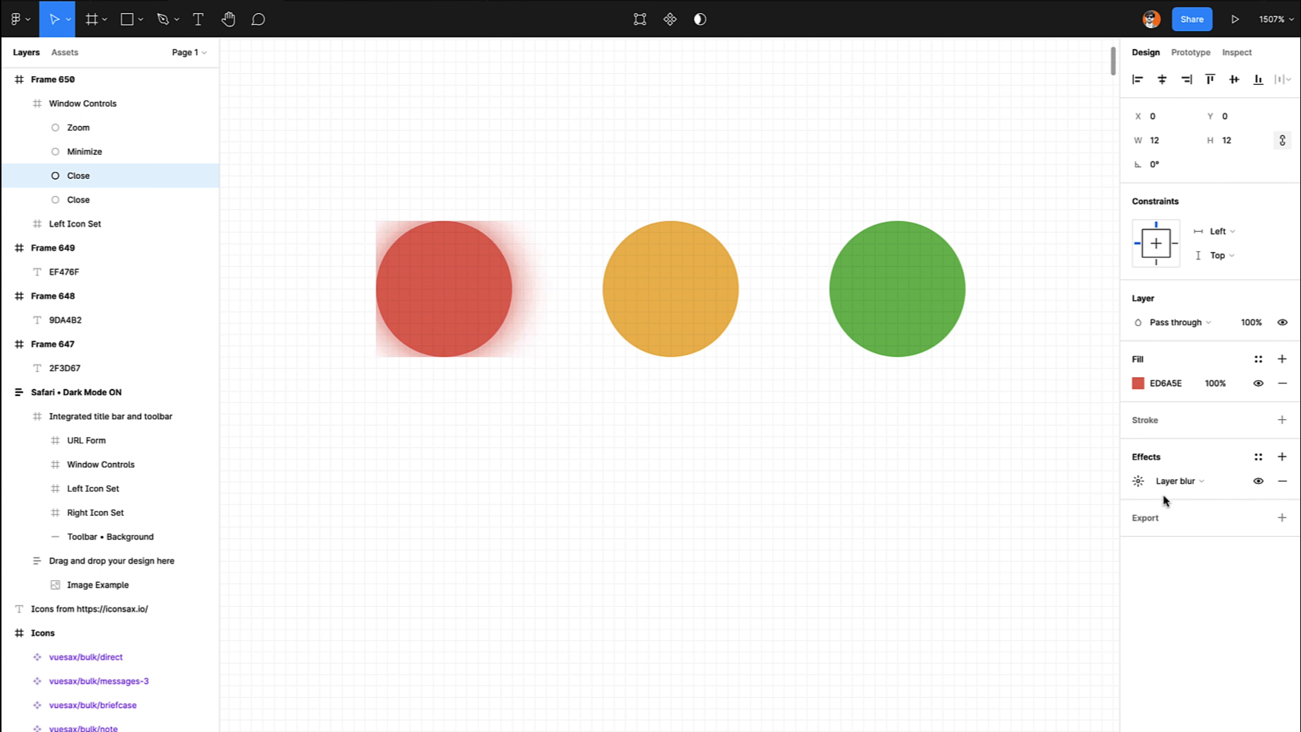
click(1138, 482)
text(6)
key(Return)
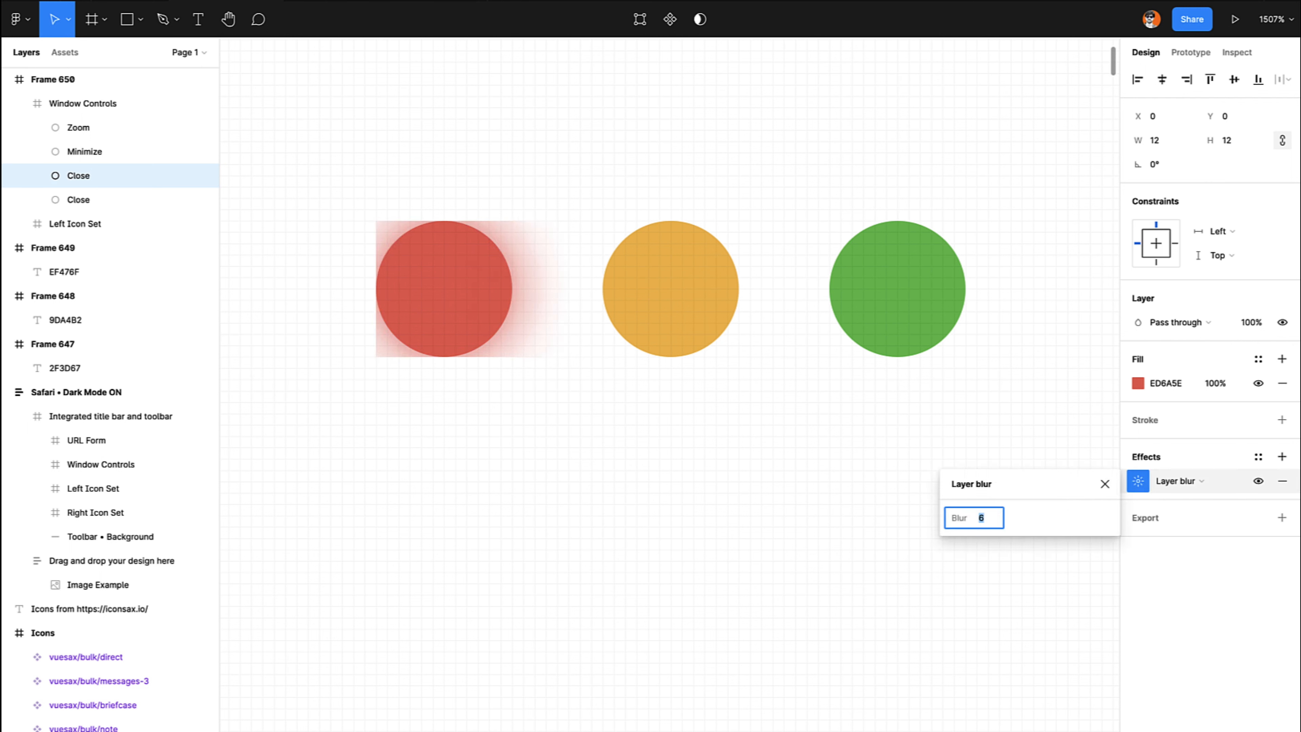
Convert the Window Controls frame in Frame 650 into a group to stop it clipping the blur.
click(102, 104)
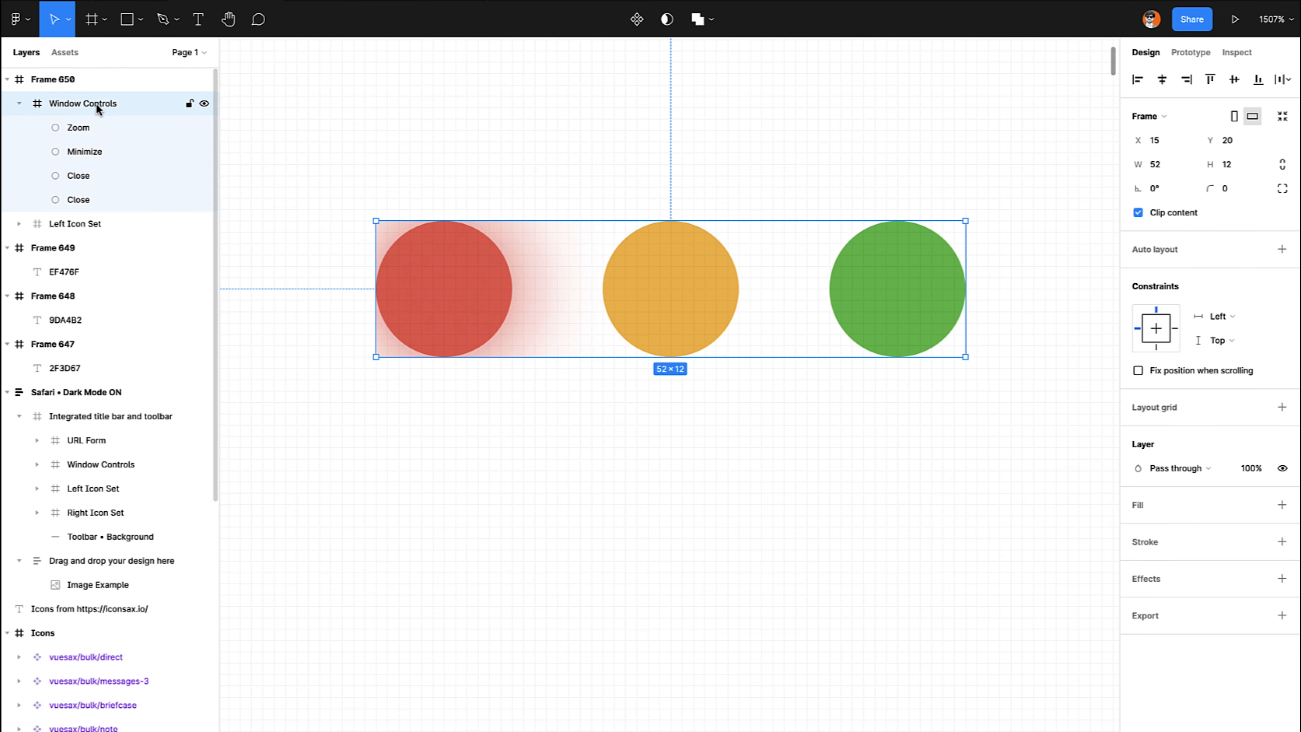
click(1148, 116)
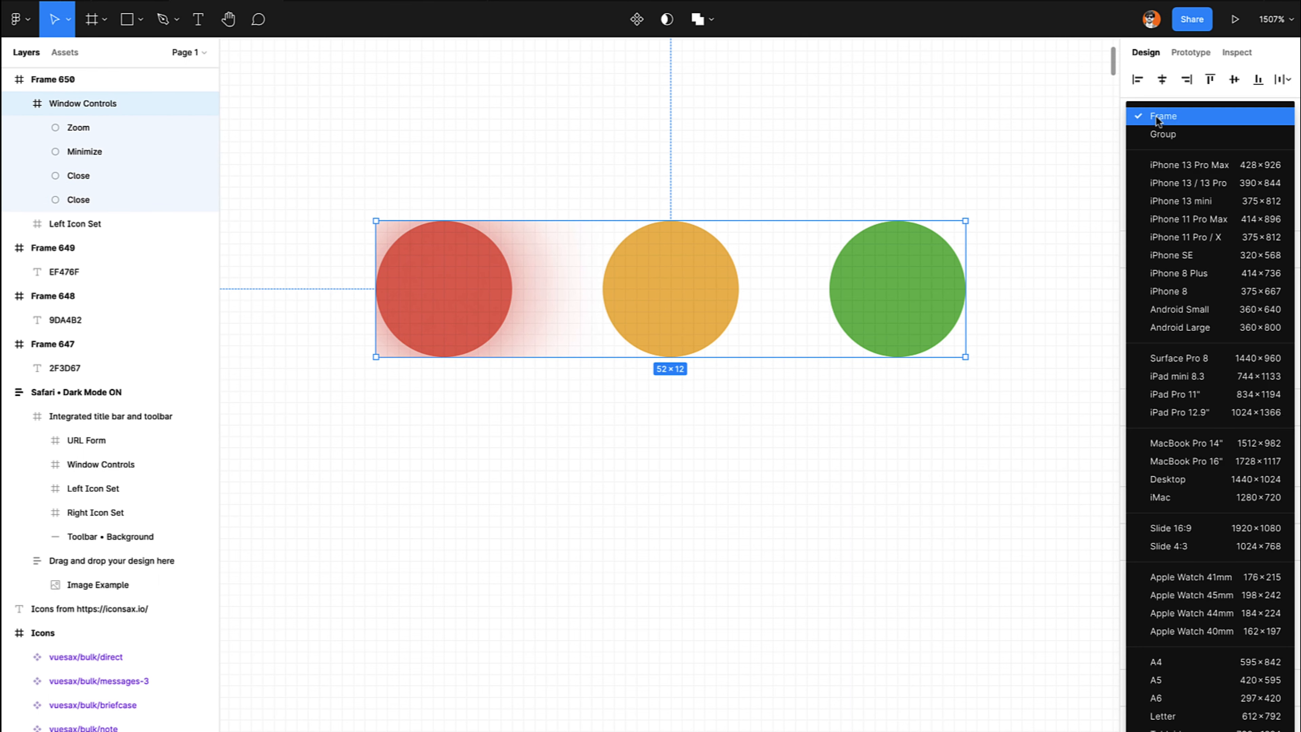
click(1147, 130)
click(490, 441)
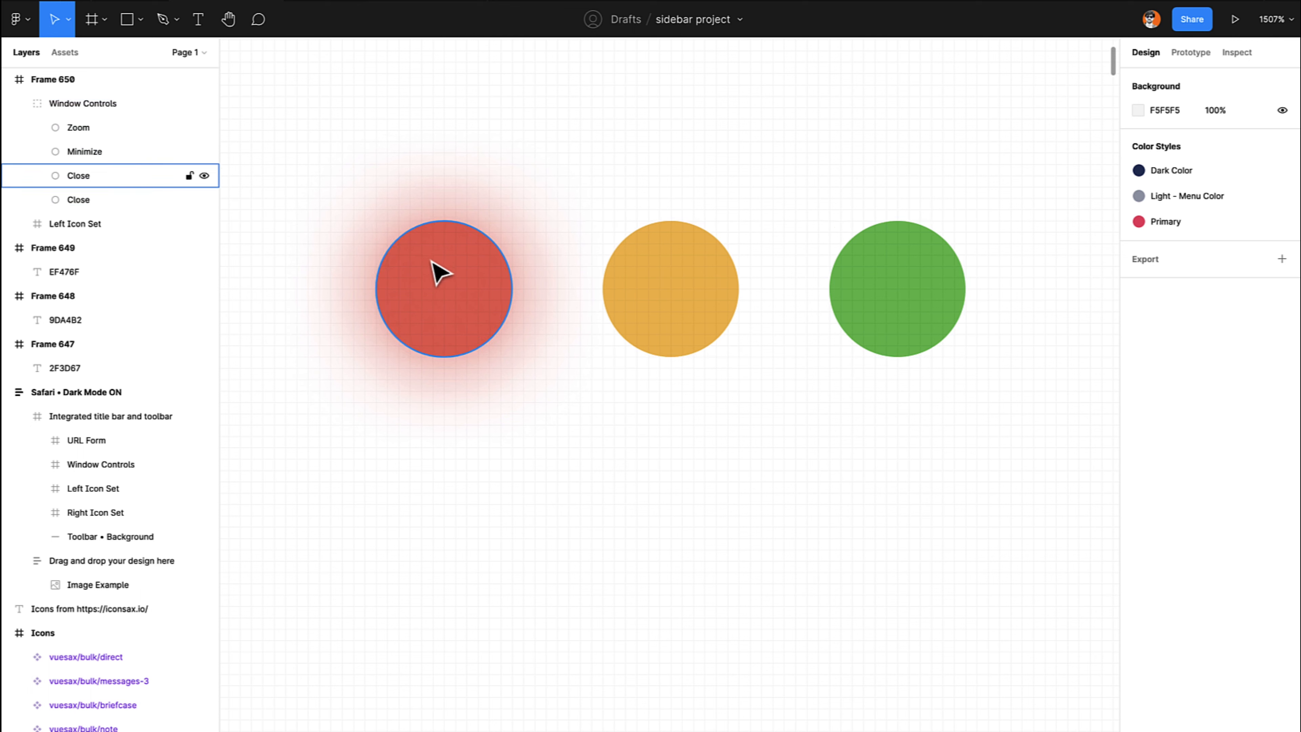
Move the blurred red circle down to Y 24 and shrink it around its centre axis to 10 × 10.
click(436, 273)
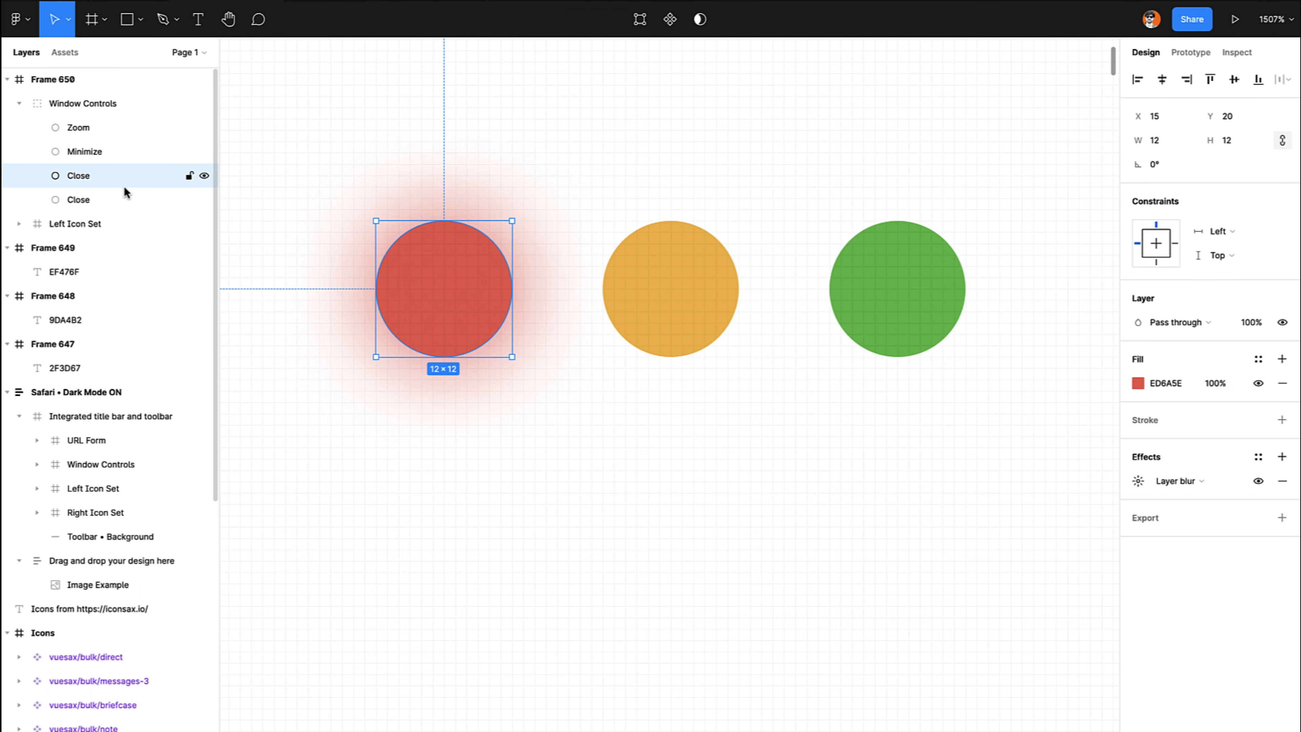
key(Down)
key(Down)
key(Down)
key(Down)
key(Down)
key(Down)
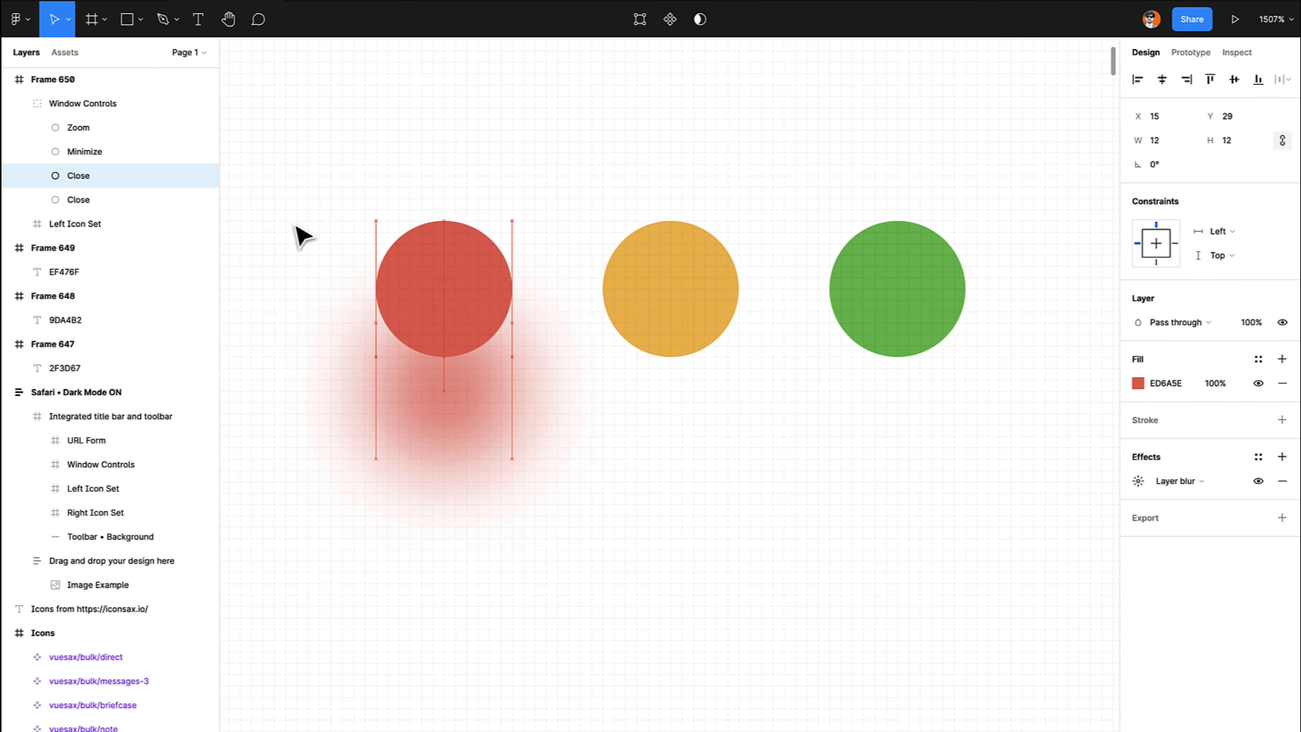
key(Up)
key(Up)
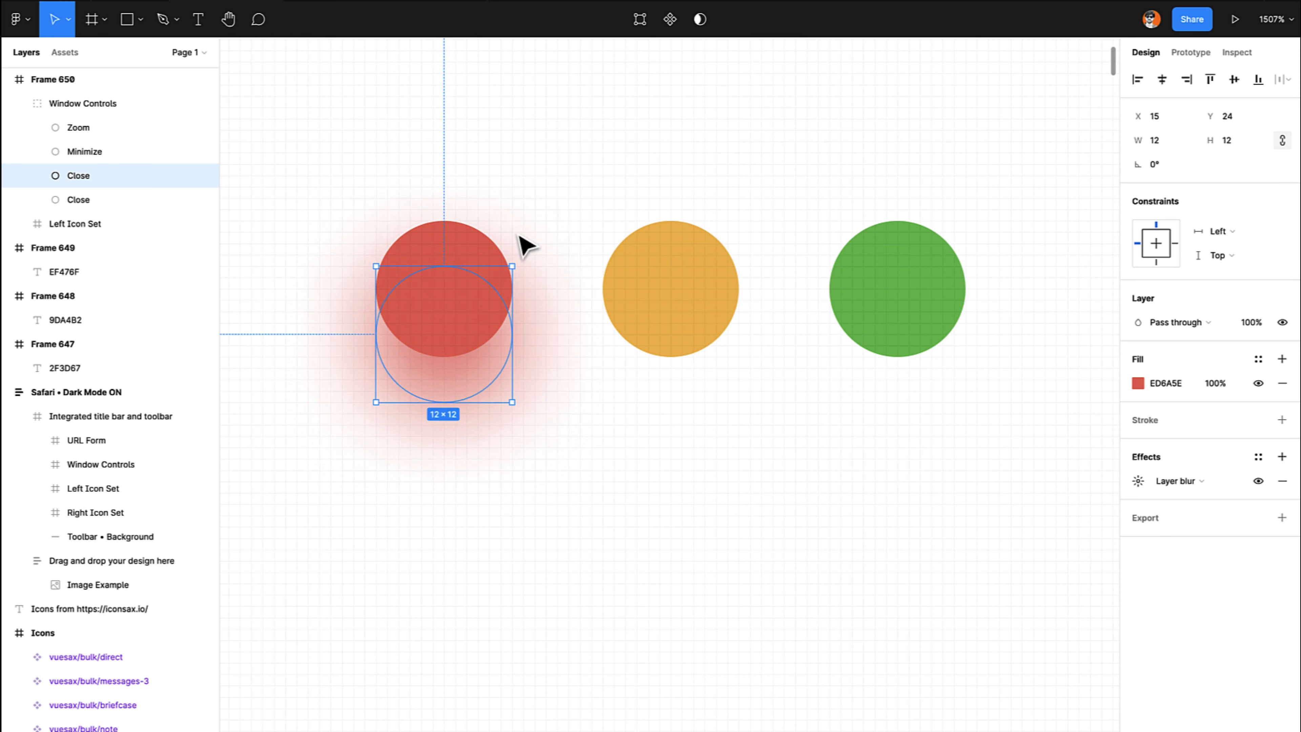
drag(507, 273, 500, 275)
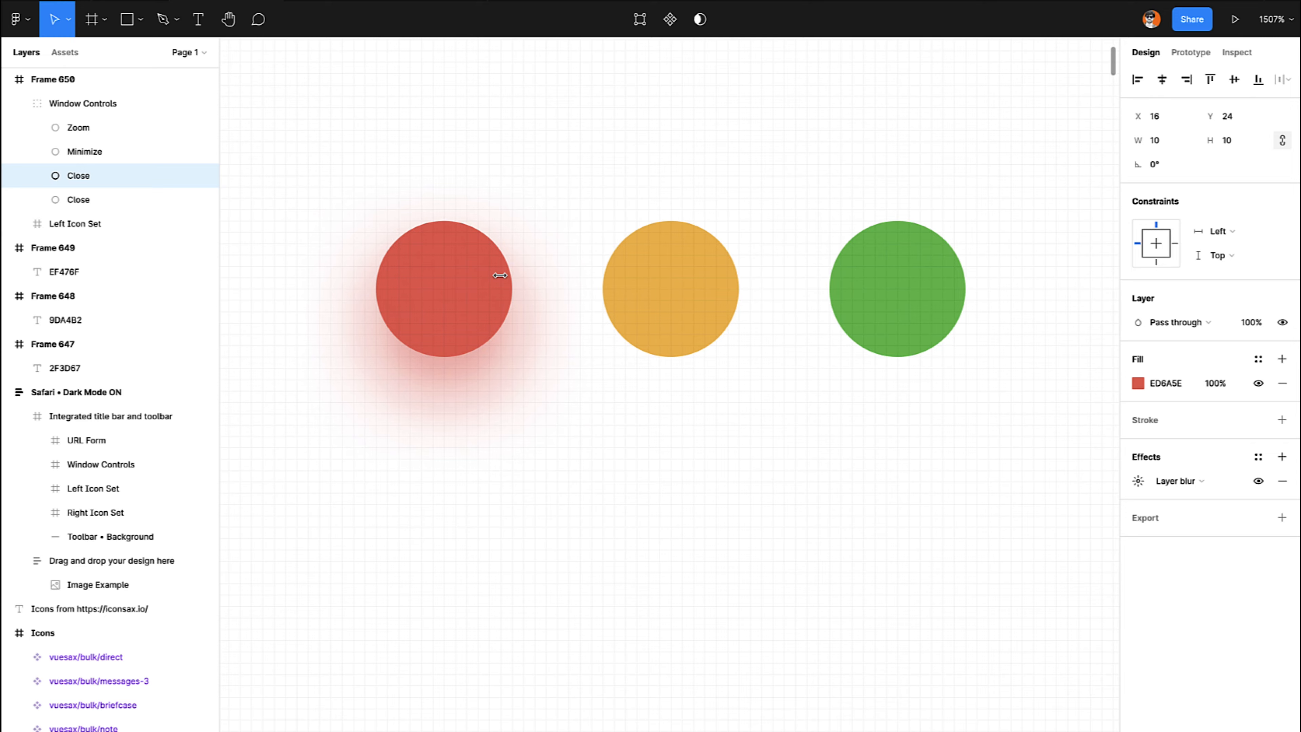
Check the red glow at normal size, and shrink the blurred circle further to 8 × 8.
key(shift+0)
click(502, 278)
scroll(502, 278, down, 2)
scroll(502, 278, right, 2)
scroll(502, 278, up, 3)
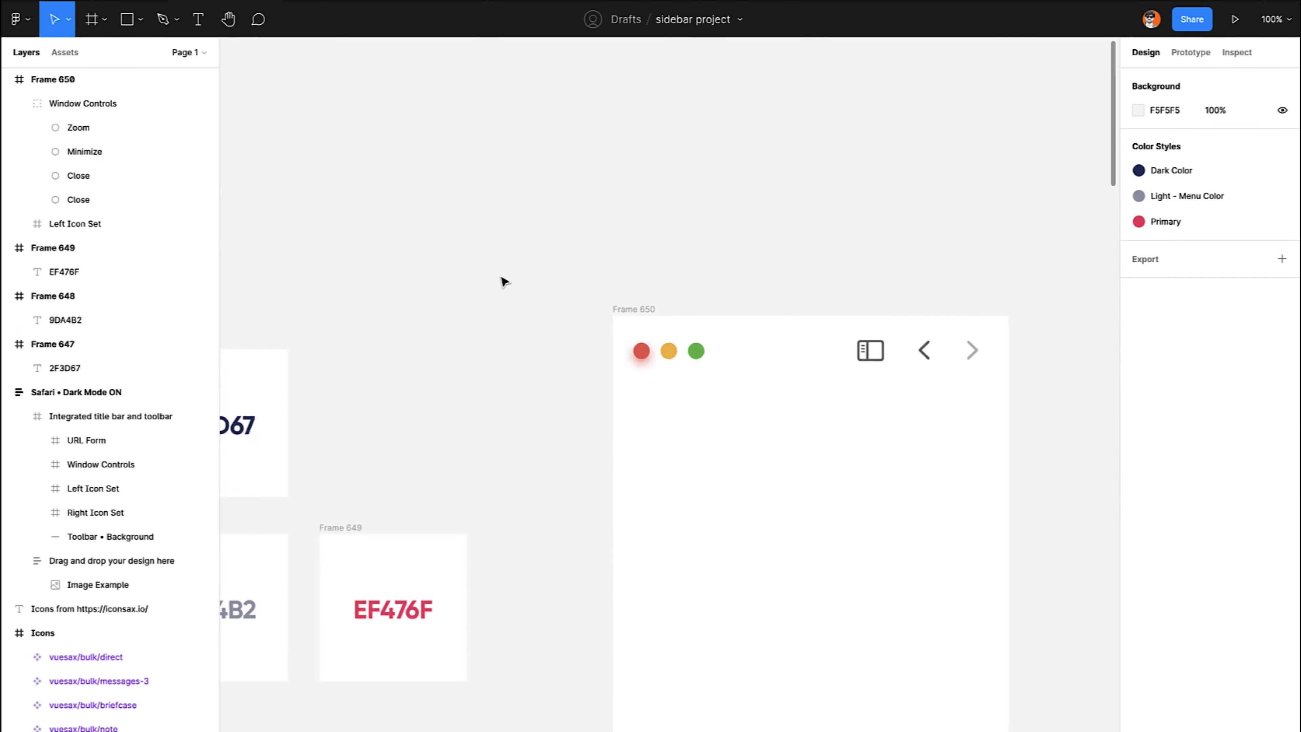
scroll(505, 280, up, 2)
scroll(504, 281, right, 3)
scroll(504, 281, left, 2)
scroll(505, 281, up, 3)
scroll(505, 280, left, 3)
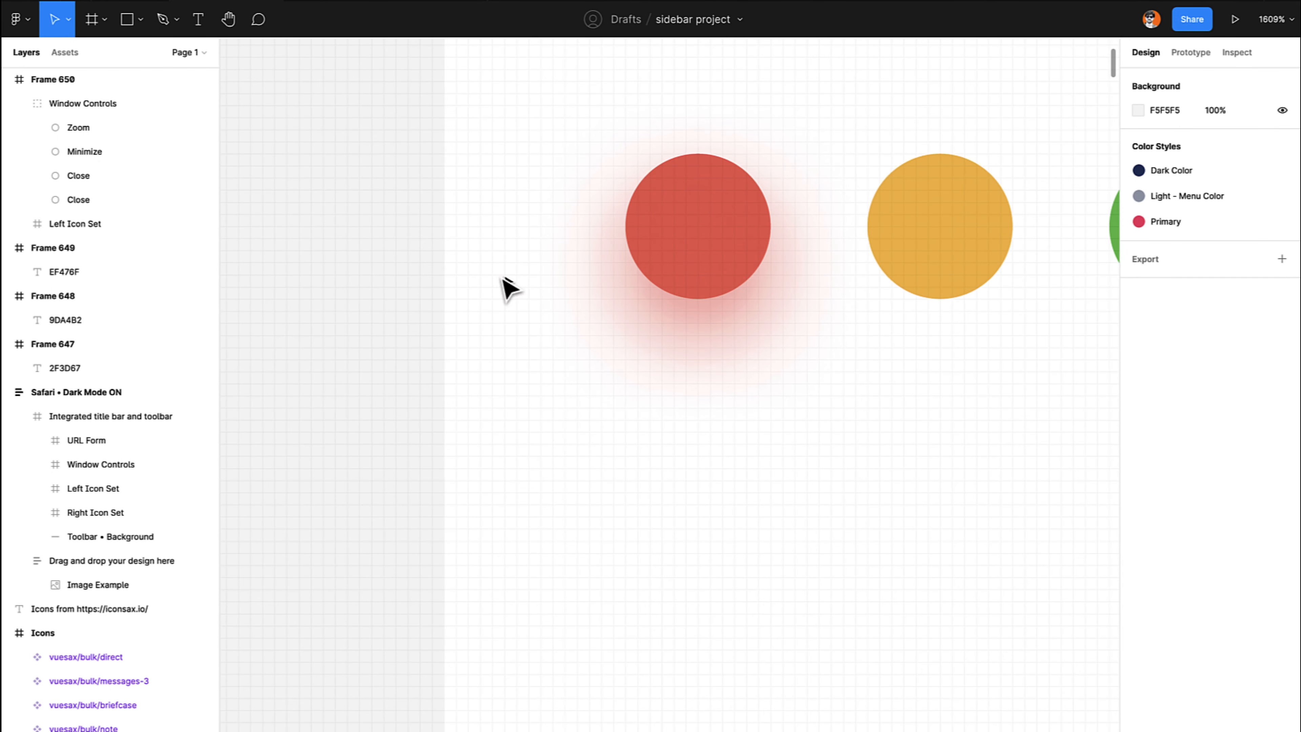
click(686, 316)
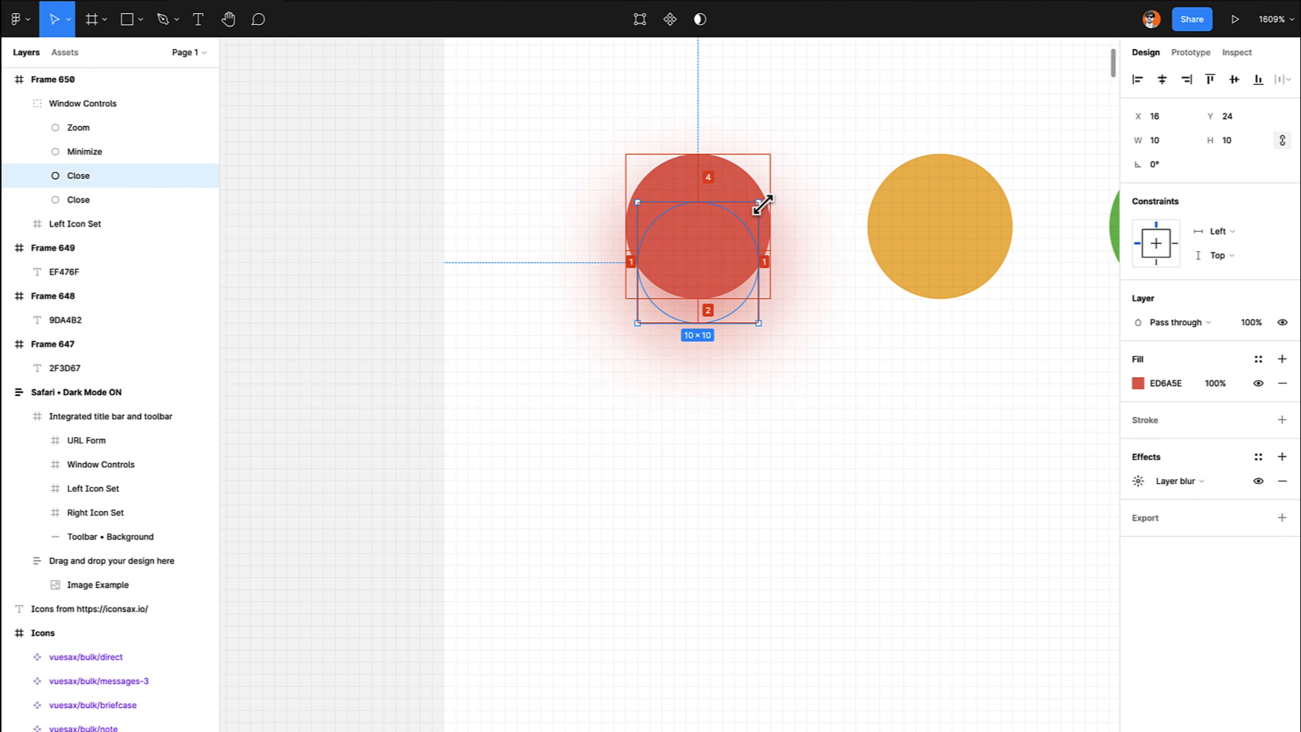
drag(762, 205, 748, 214)
key(shift+0)
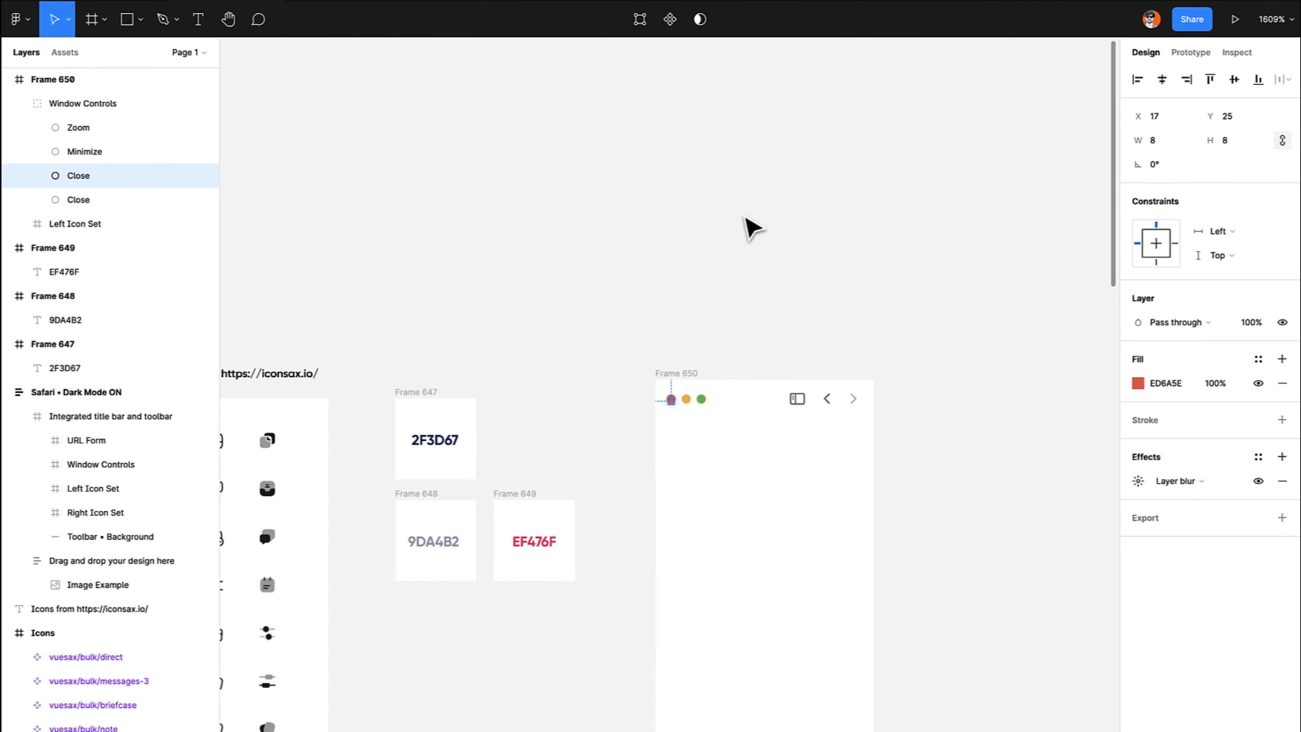
click(750, 226)
scroll(744, 216, down, 3)
scroll(744, 217, up, 6)
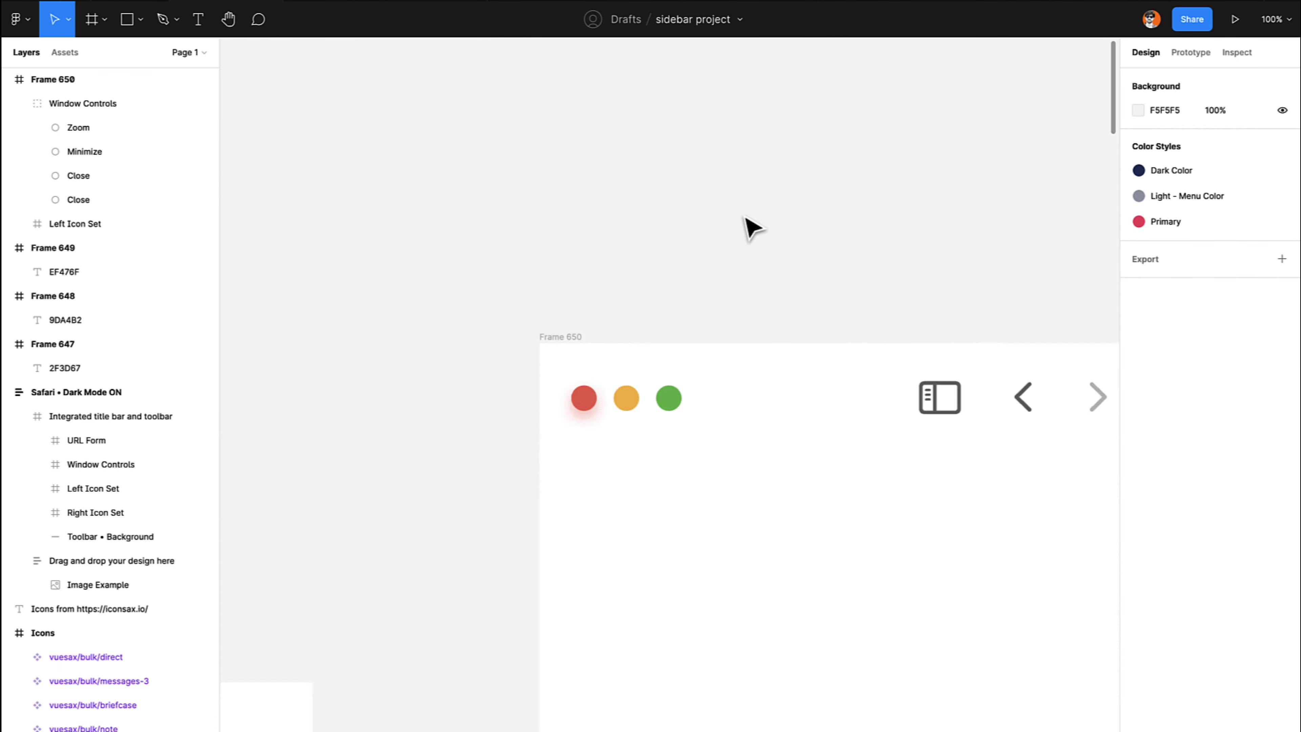
Shrink the blurred red circle around its centre to 6 × 6 and move it down to Y 27.
scroll(743, 216, down, 2)
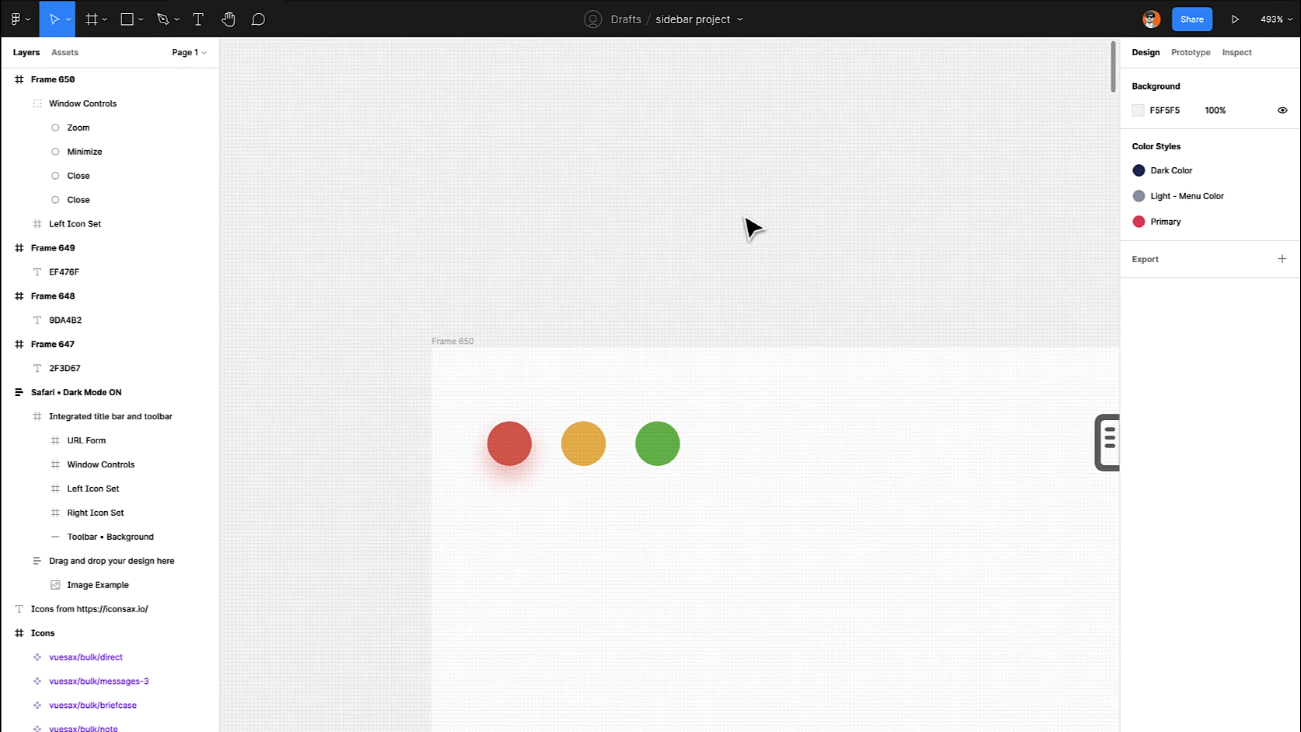
click(512, 459)
scroll(514, 461, up, 5)
key(alt)
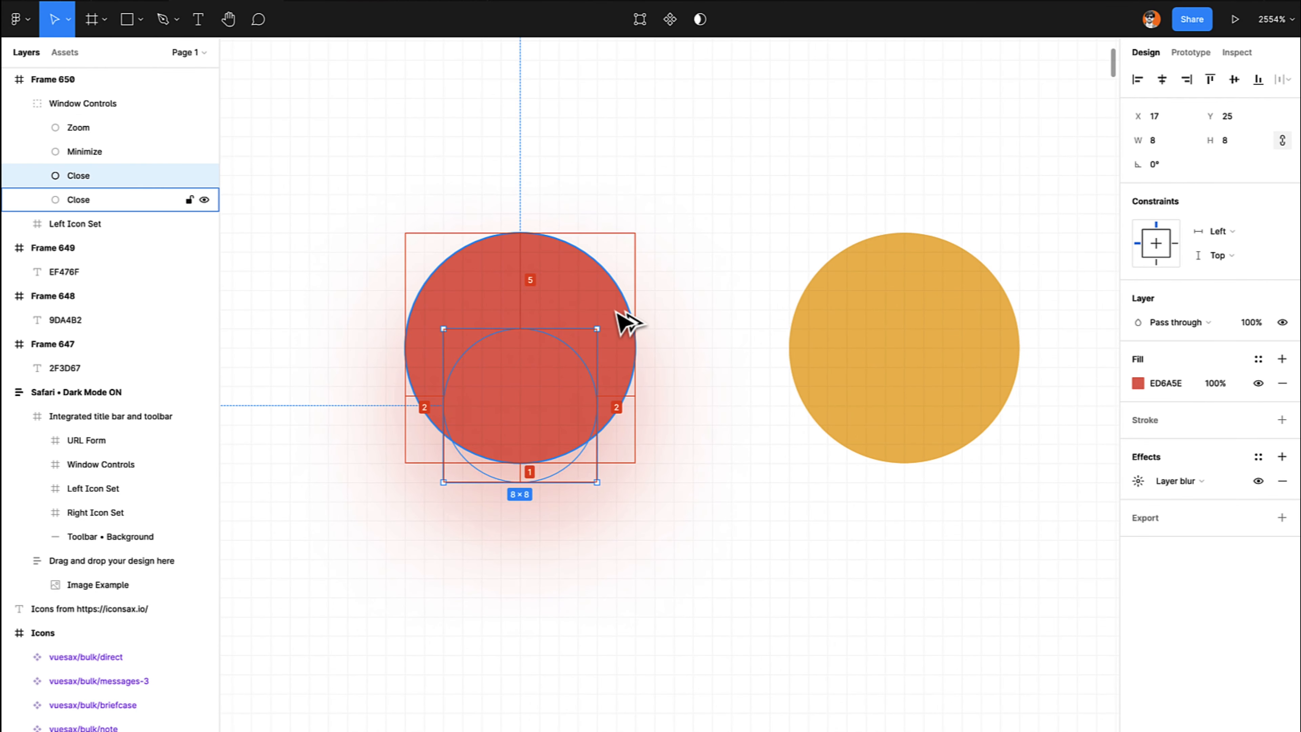
drag(594, 336, 569, 345)
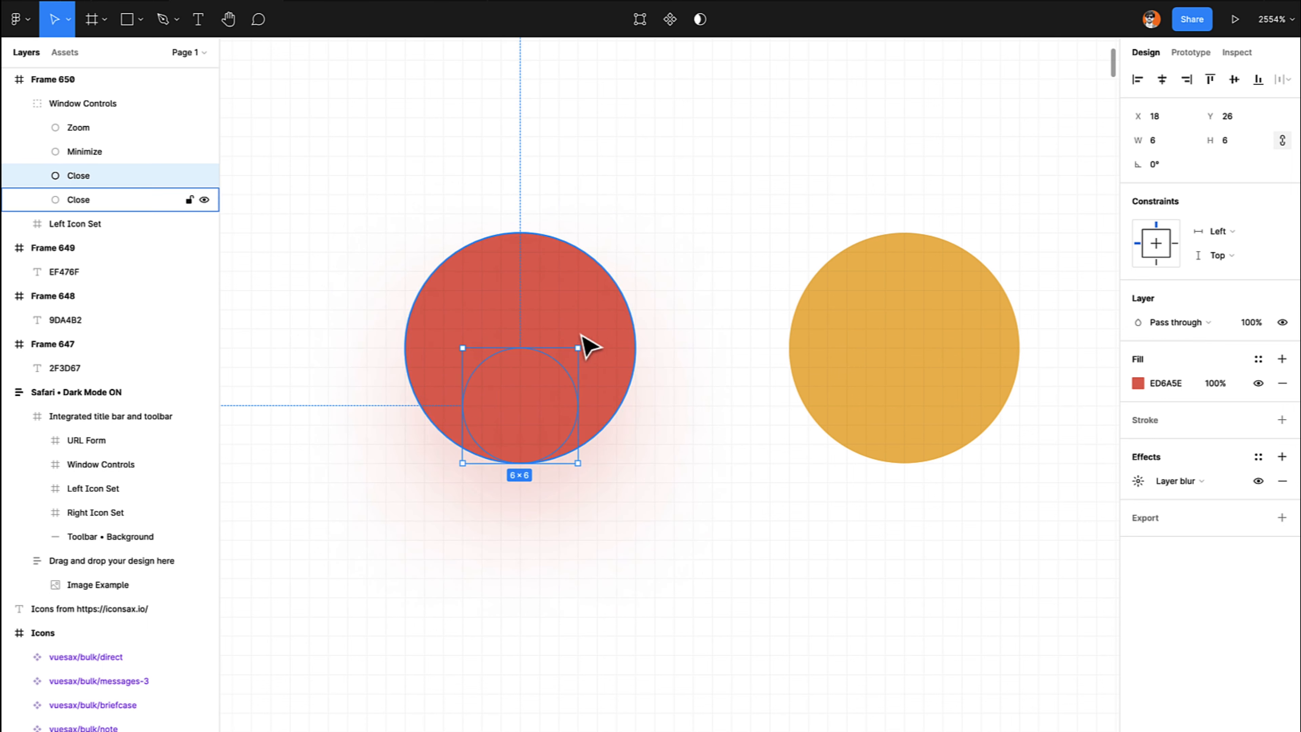
key(Down)
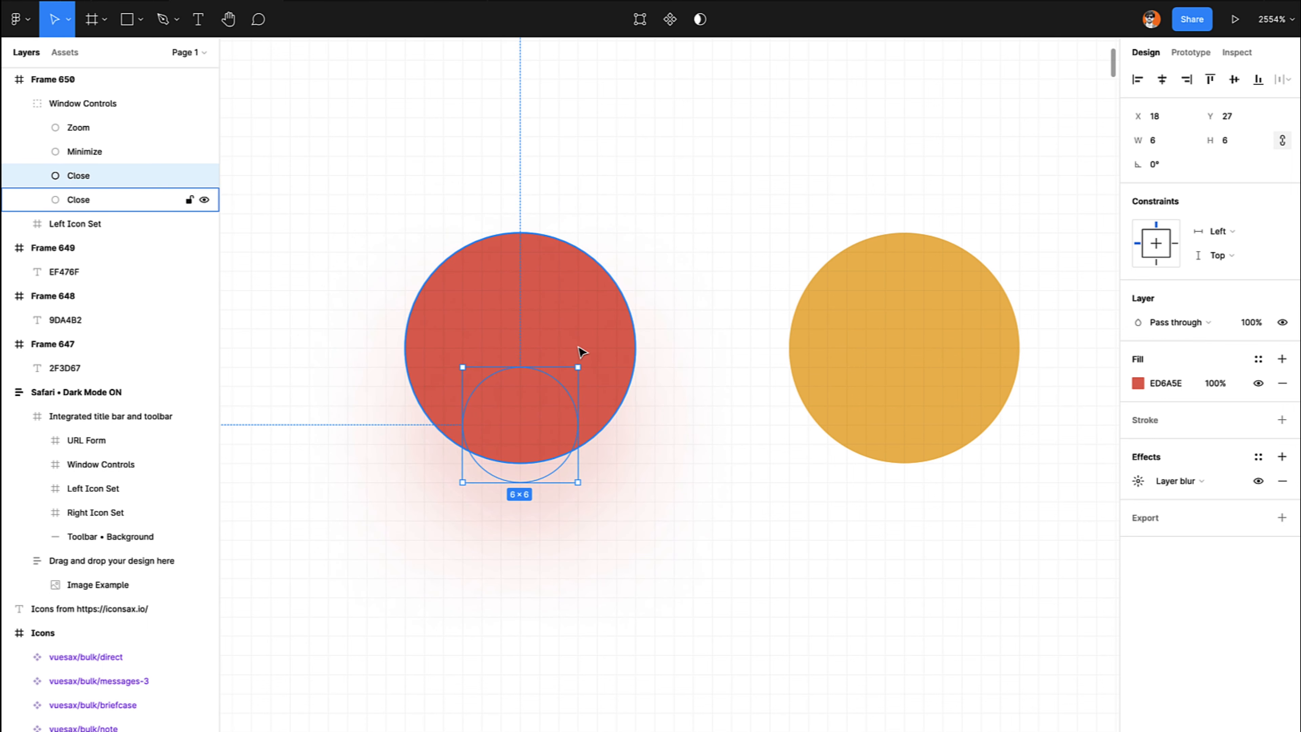
key(shift+0)
click(584, 353)
scroll(579, 343, right, 7)
scroll(579, 343, down, 3)
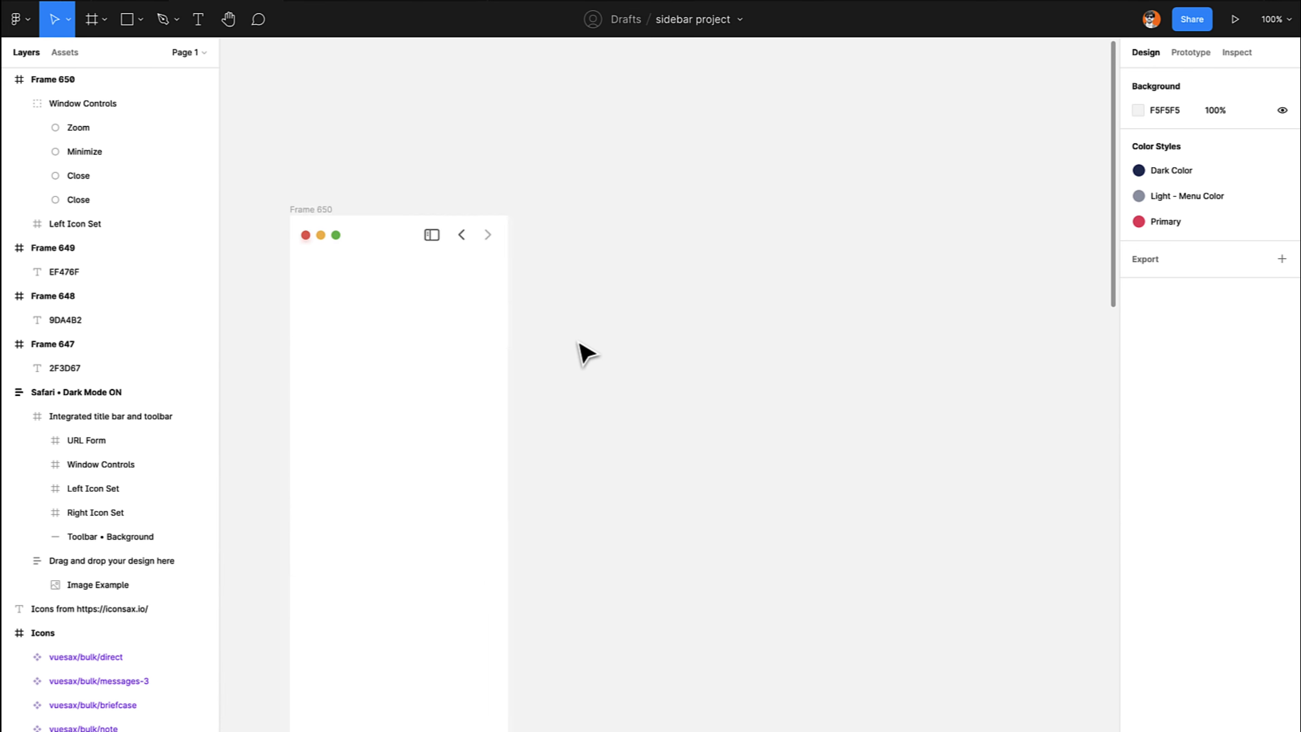
Duplicate the yellow Minimize circle and the green Zoom circle in Frame 650's window controls.
scroll(578, 343, up, 10)
scroll(579, 344, left, 20)
scroll(579, 344, up, 12)
scroll(584, 353, up, 5)
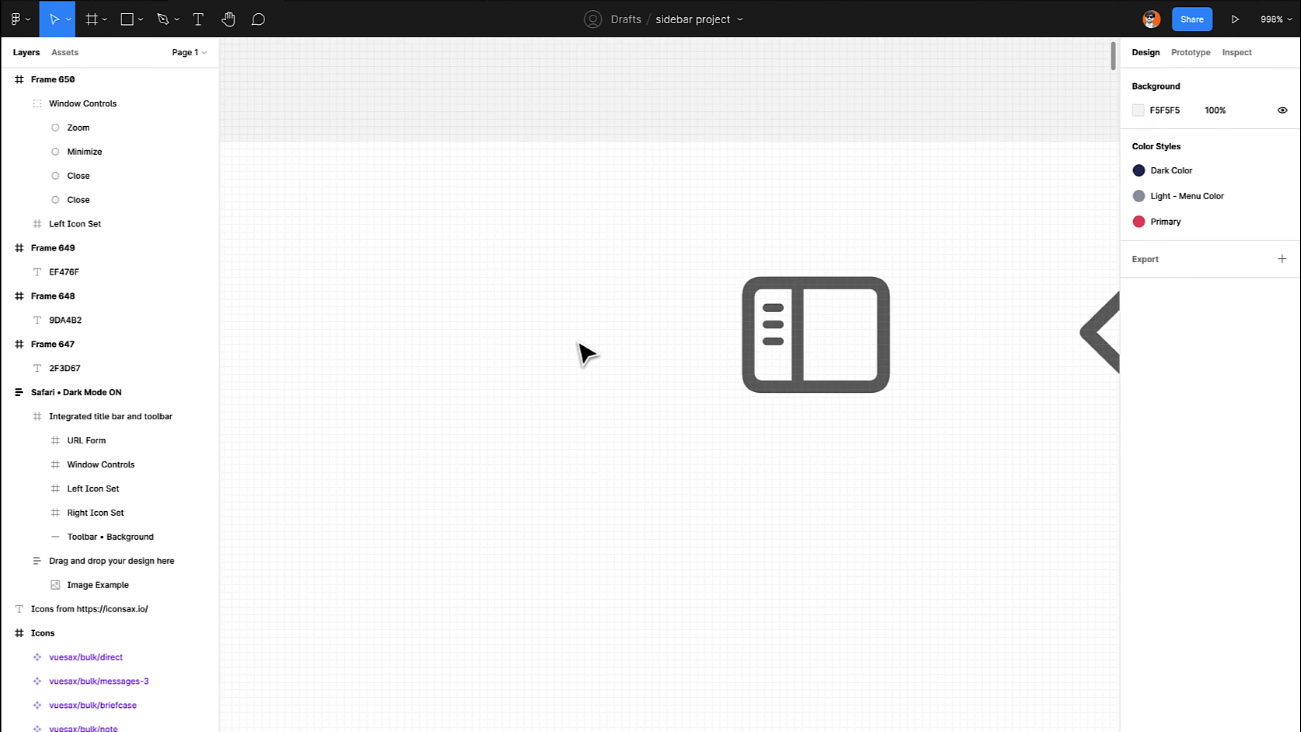
scroll(584, 352, left, 20)
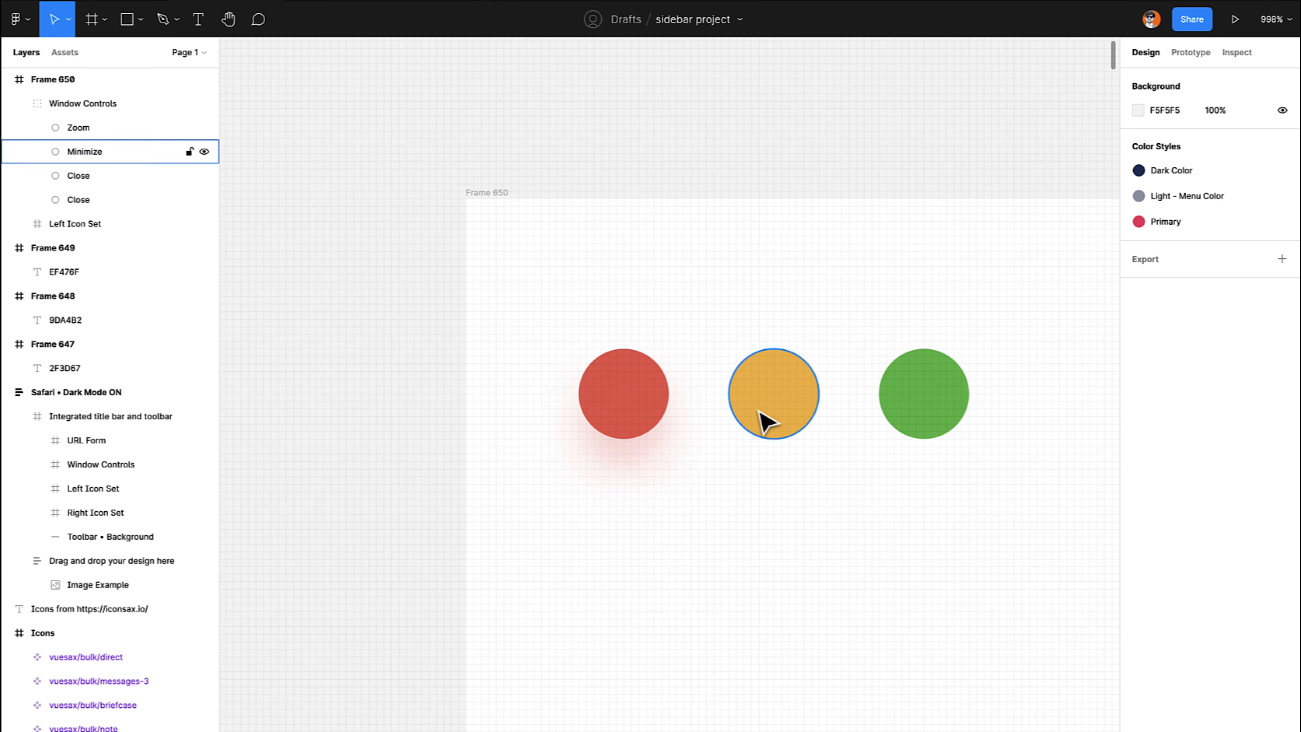
click(763, 421)
click(617, 421)
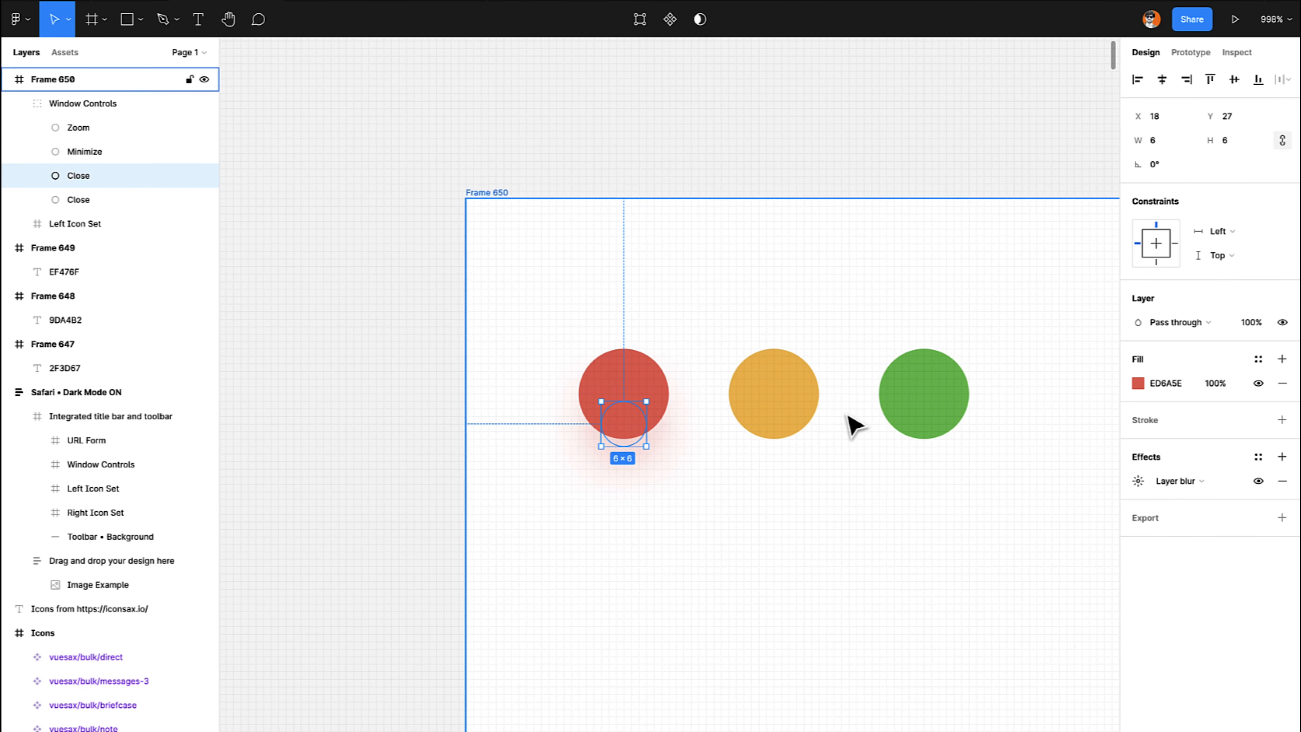
click(815, 417)
key(ctrl+d)
click(909, 414)
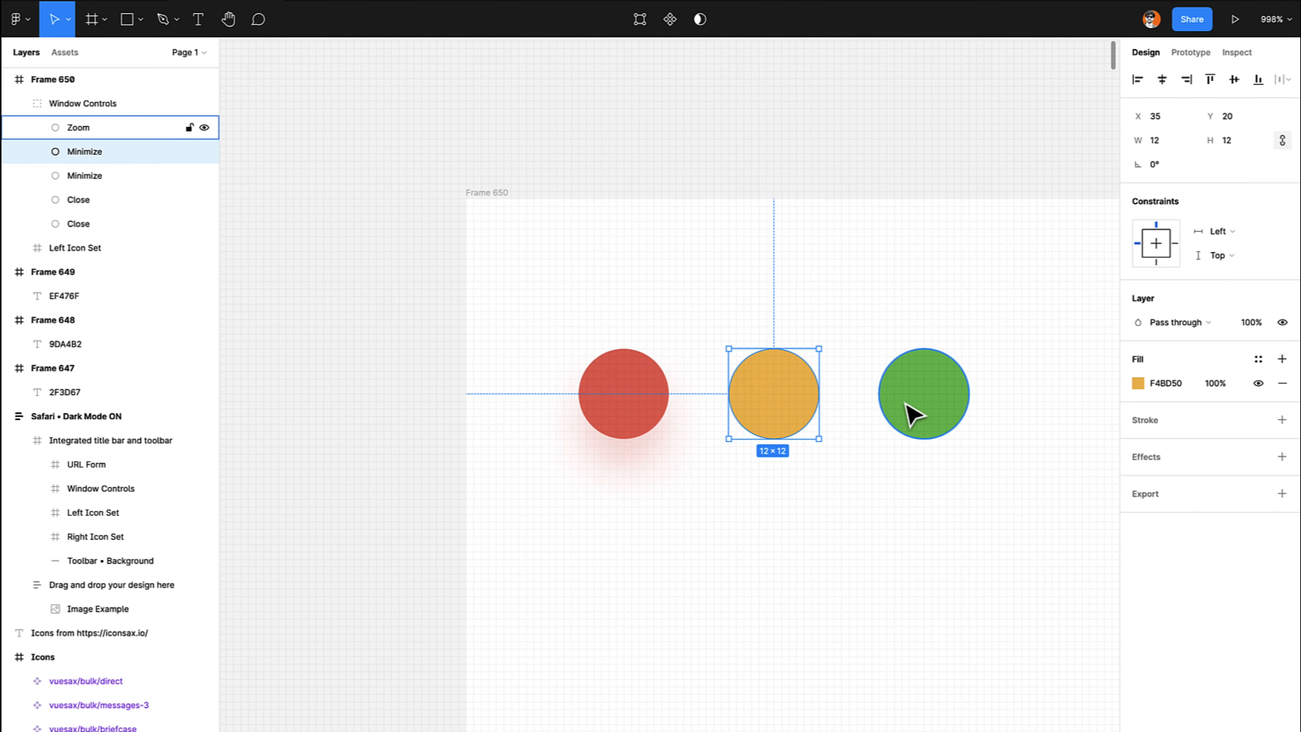
key(ctrl+d)
Shrink the yellow Minimize copy around its centre to 6 × 6 and move it down to Y 26.
click(754, 383)
drag(818, 349, 797, 371)
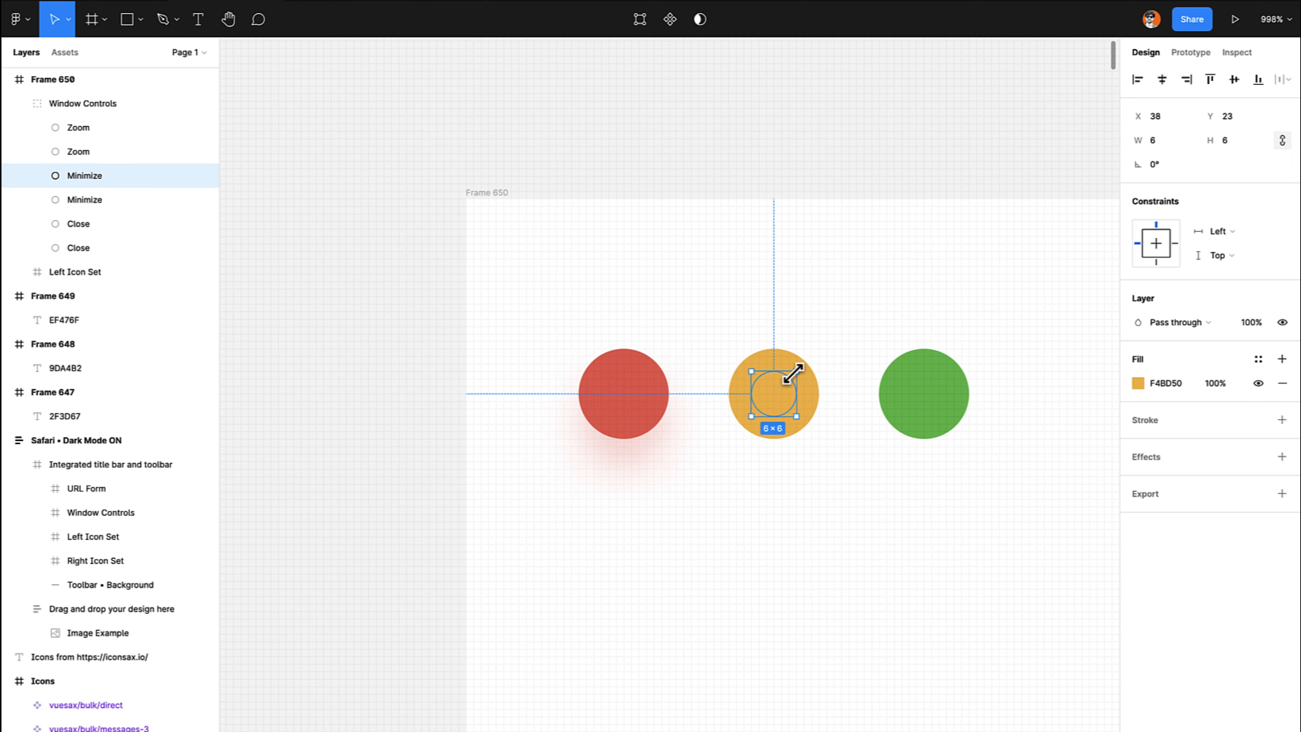
key(shift+Down)
key(Up)
key(Up)
key(Up)
key(Up)
key(Up)
key(Up)
key(Up)
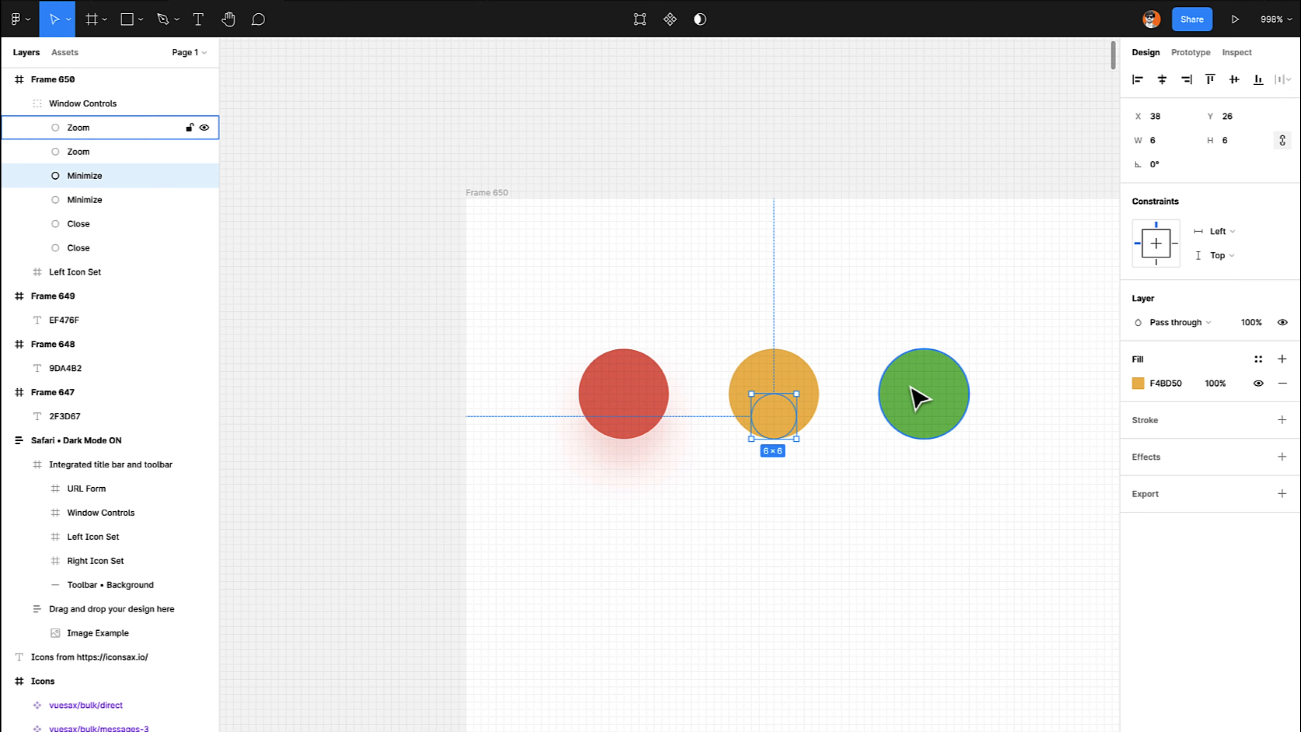
Shrink the green Zoom copy around its centre to 6 × 6 and move it down to Y 26.
click(918, 395)
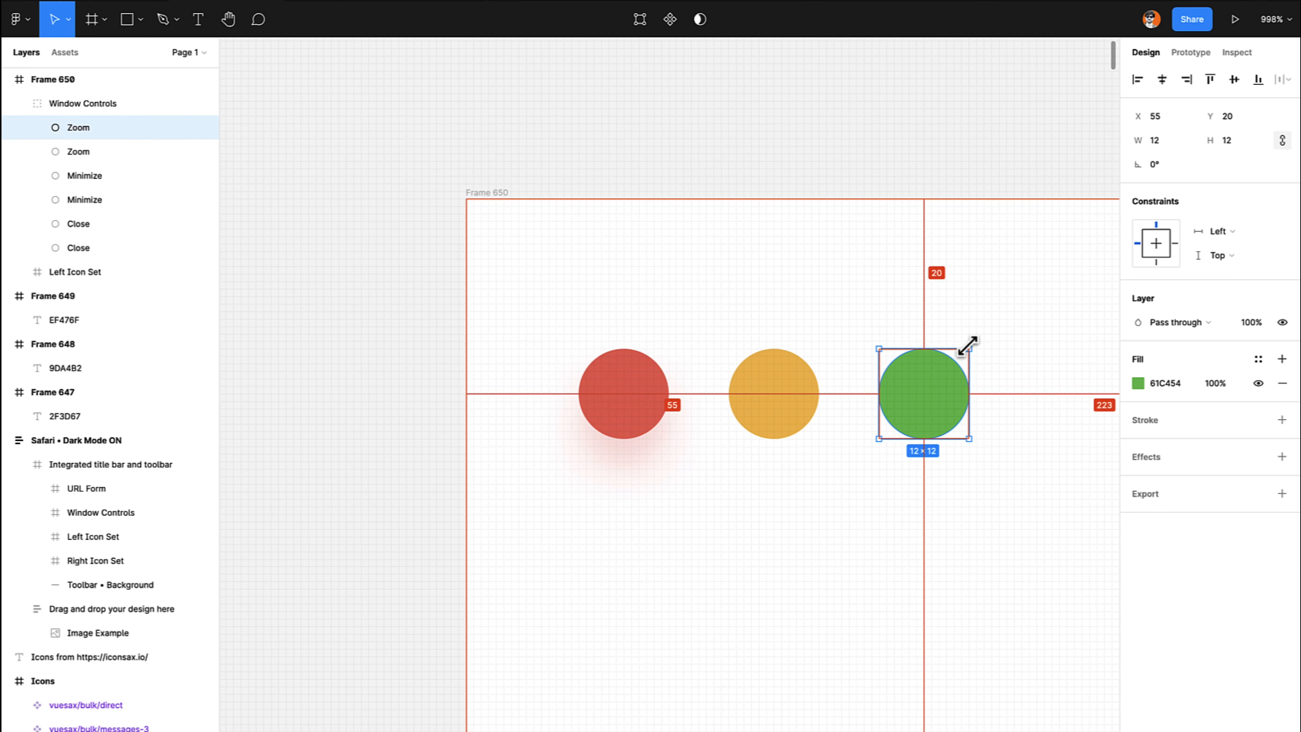
drag(967, 351, 945, 378)
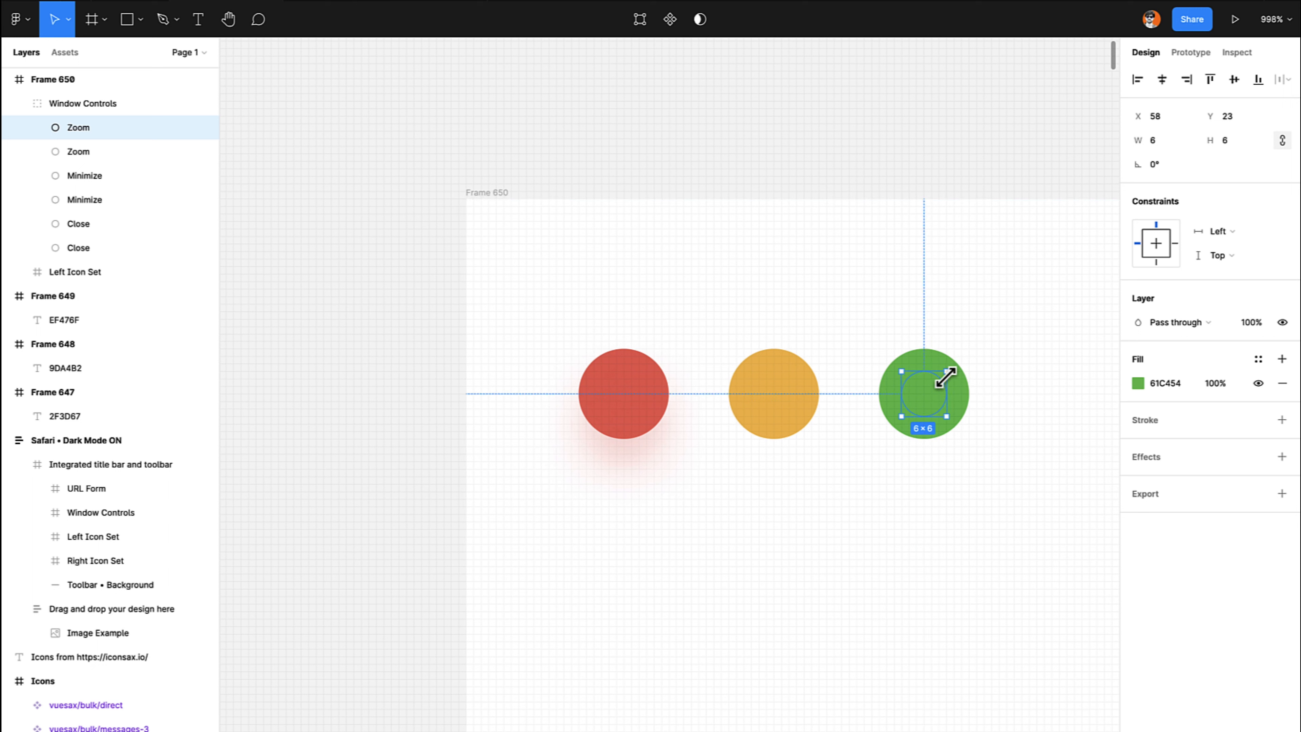
key(shift+Down)
key(Up)
key(Up)
key(Up)
key(Up)
key(Up)
key(Up)
key(Up)
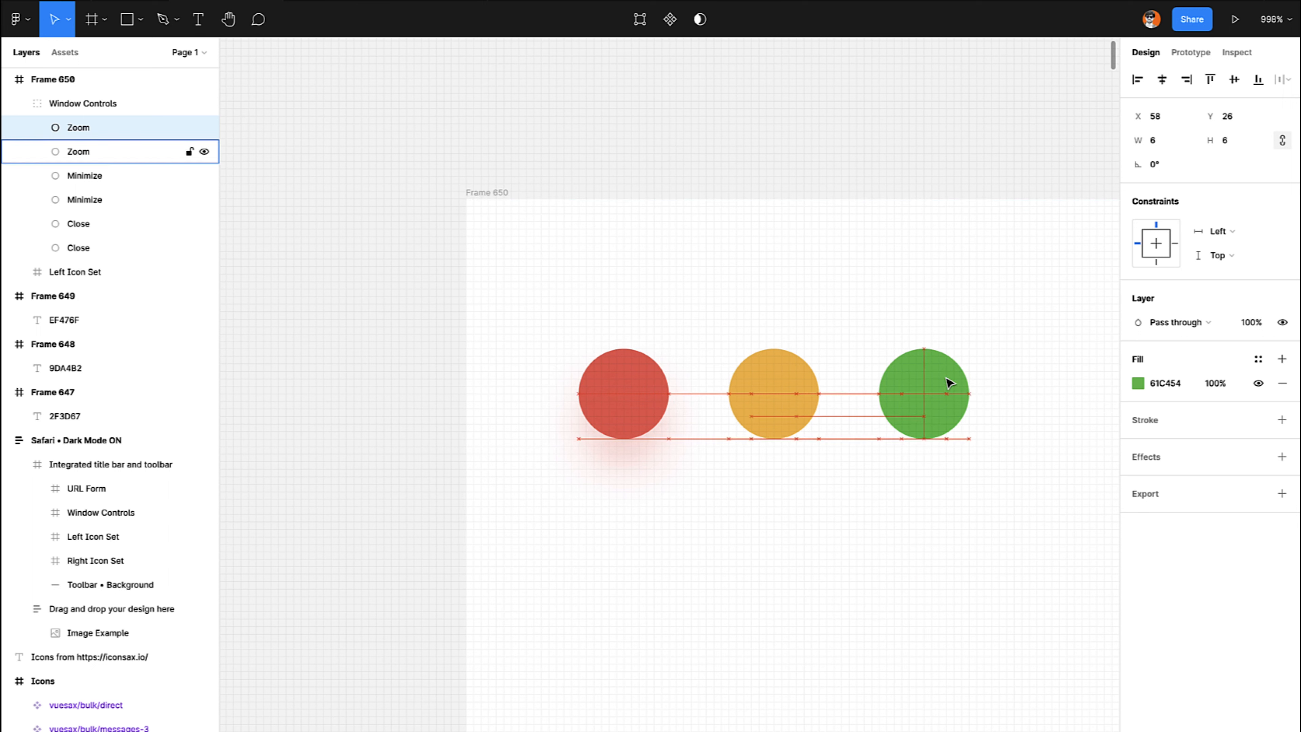
Give the small yellow and green copies together a Layer blur effect of 9.
shift+click(760, 416)
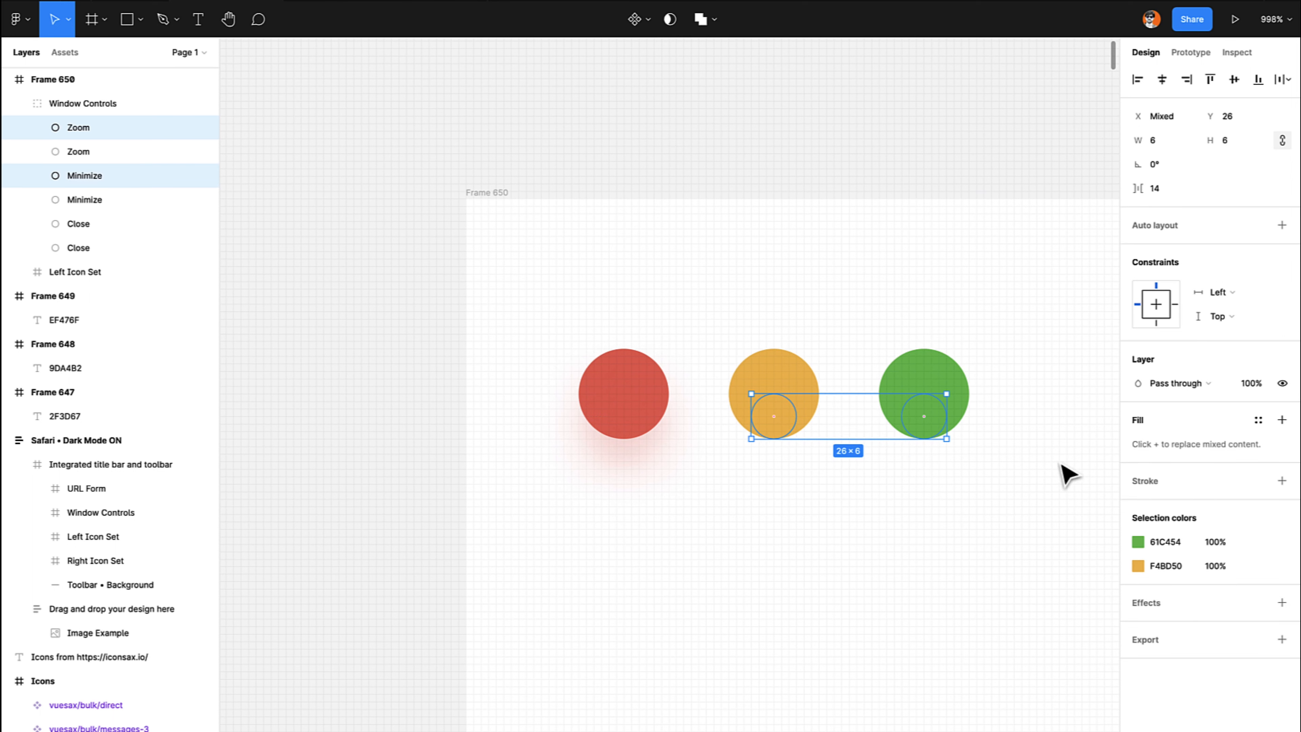
click(1282, 603)
click(1172, 624)
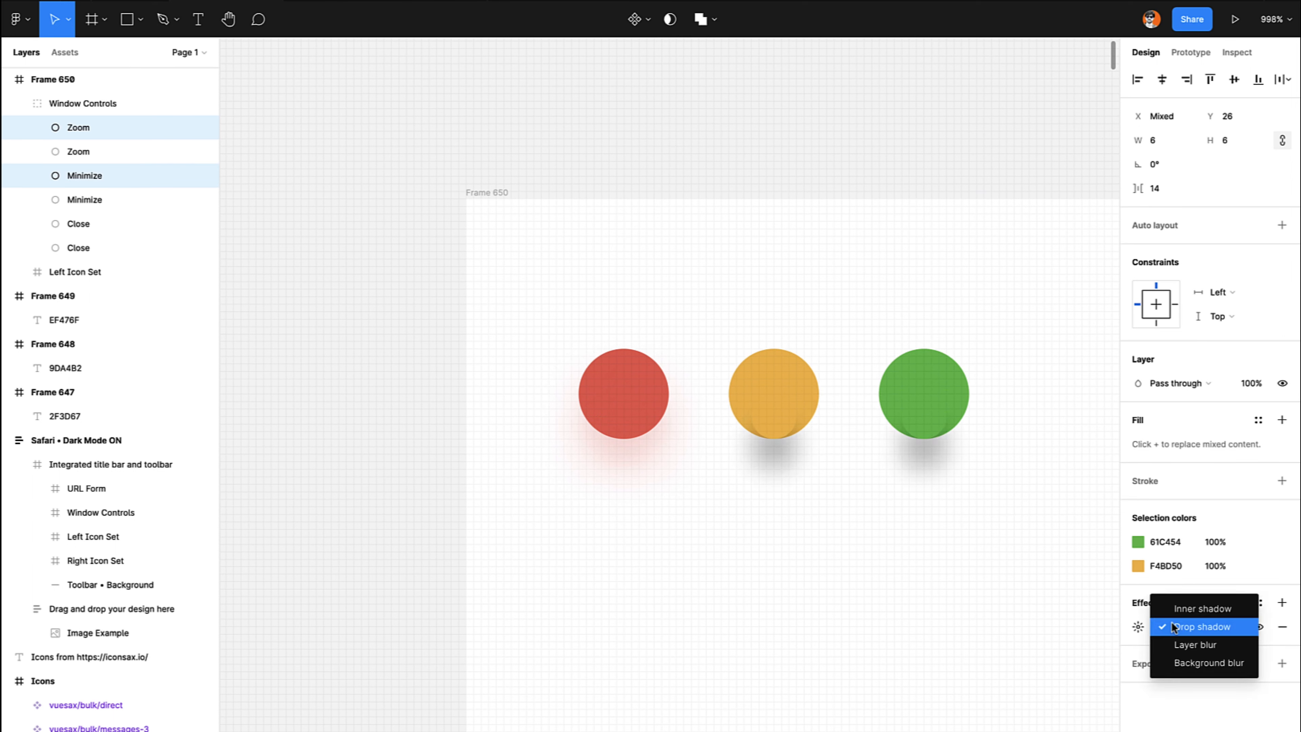
click(1182, 646)
click(1145, 627)
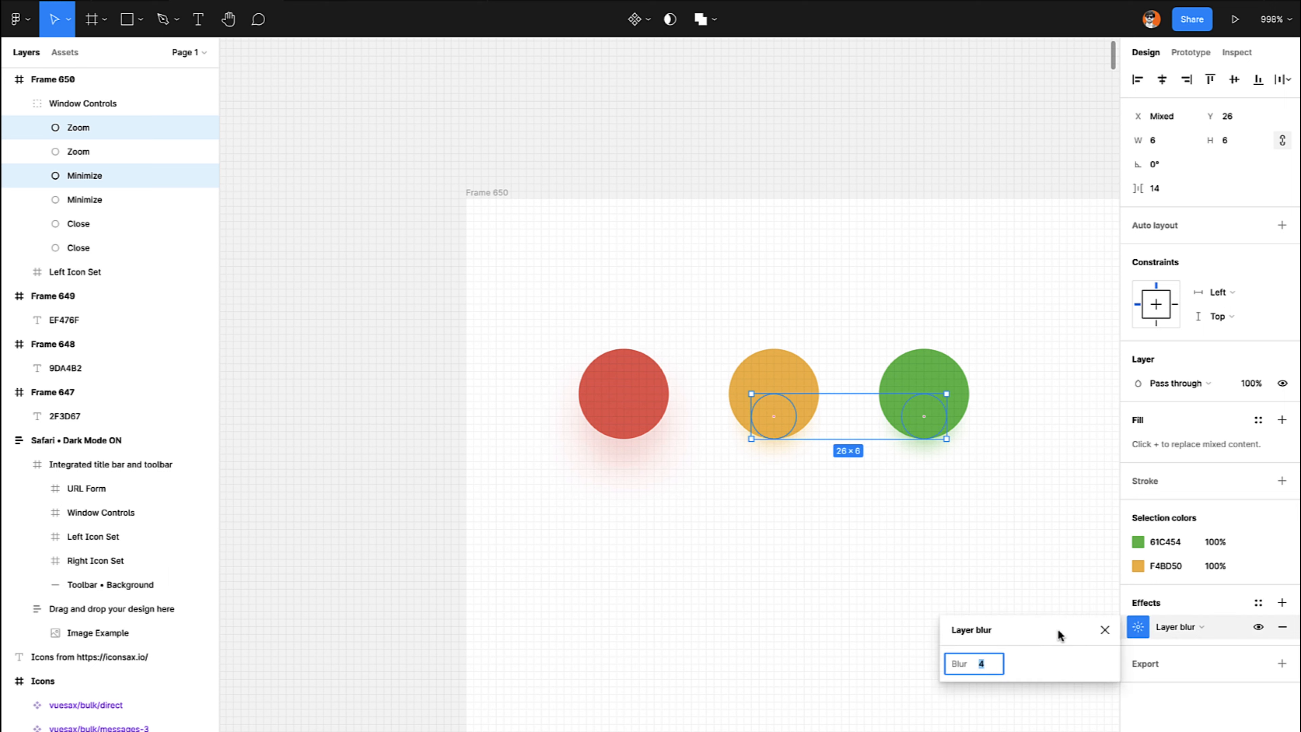
key(Down)
key(Down)
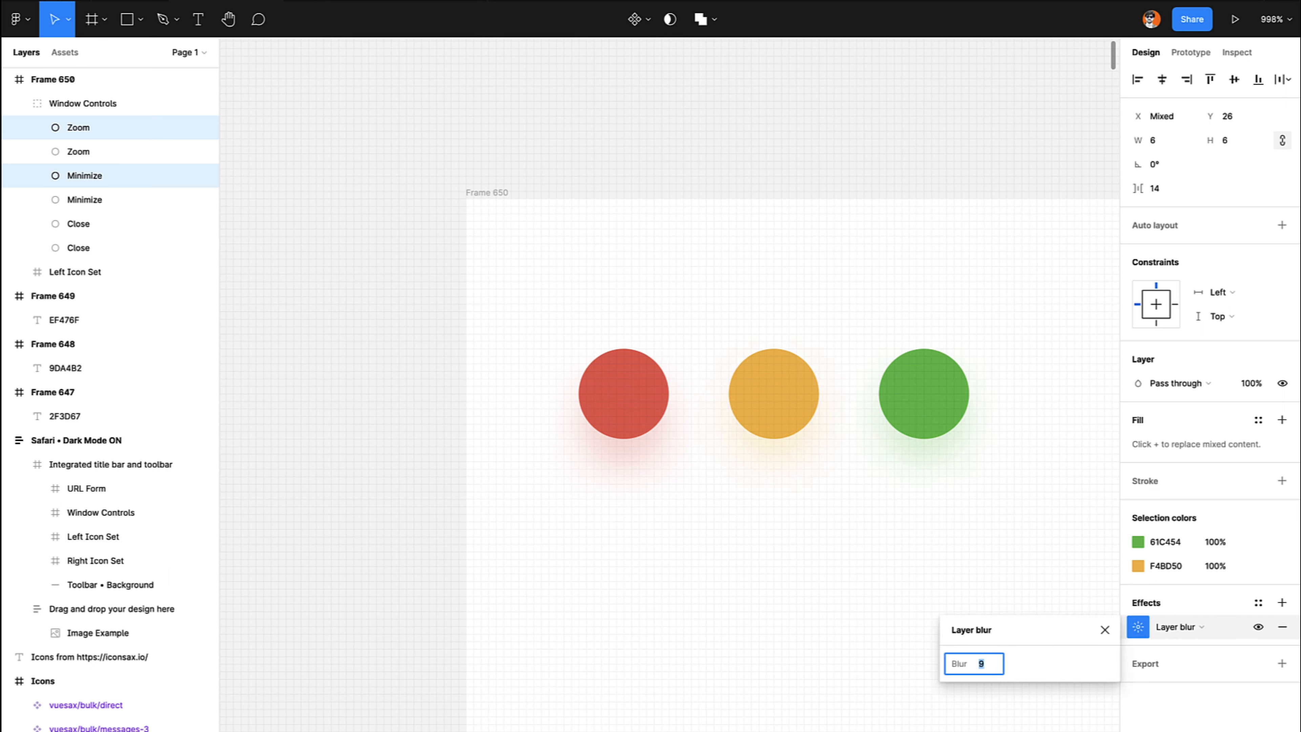
click(817, 547)
Inspect the glows under the three window controls at normal size and close up.
key(shift+0)
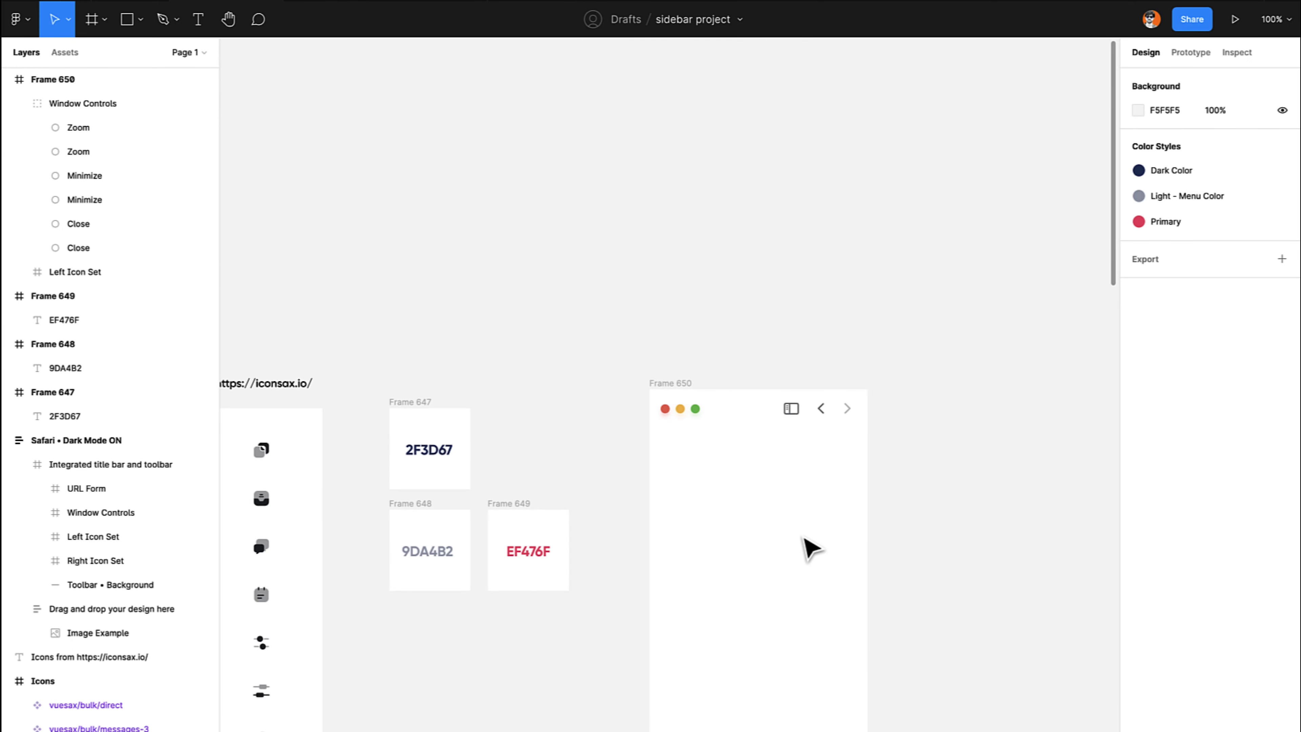
scroll(805, 539, right, 3)
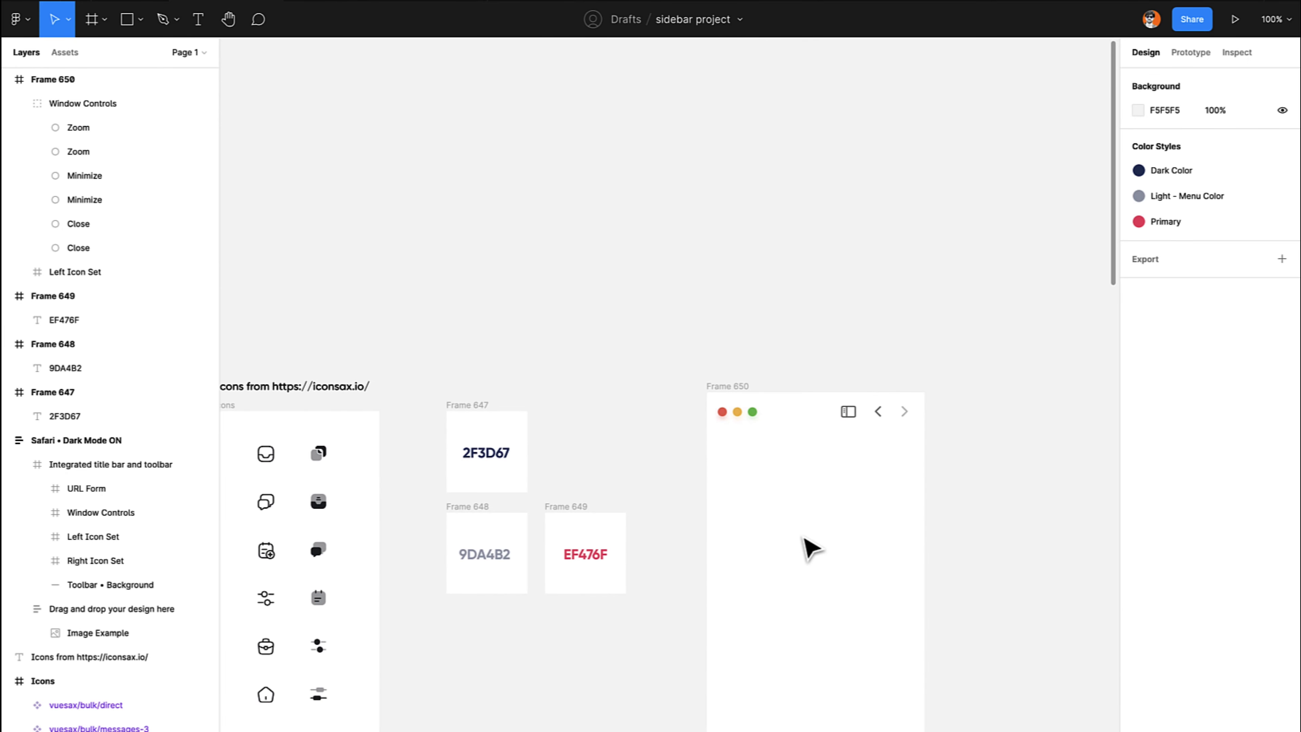
scroll(810, 548, up, 5)
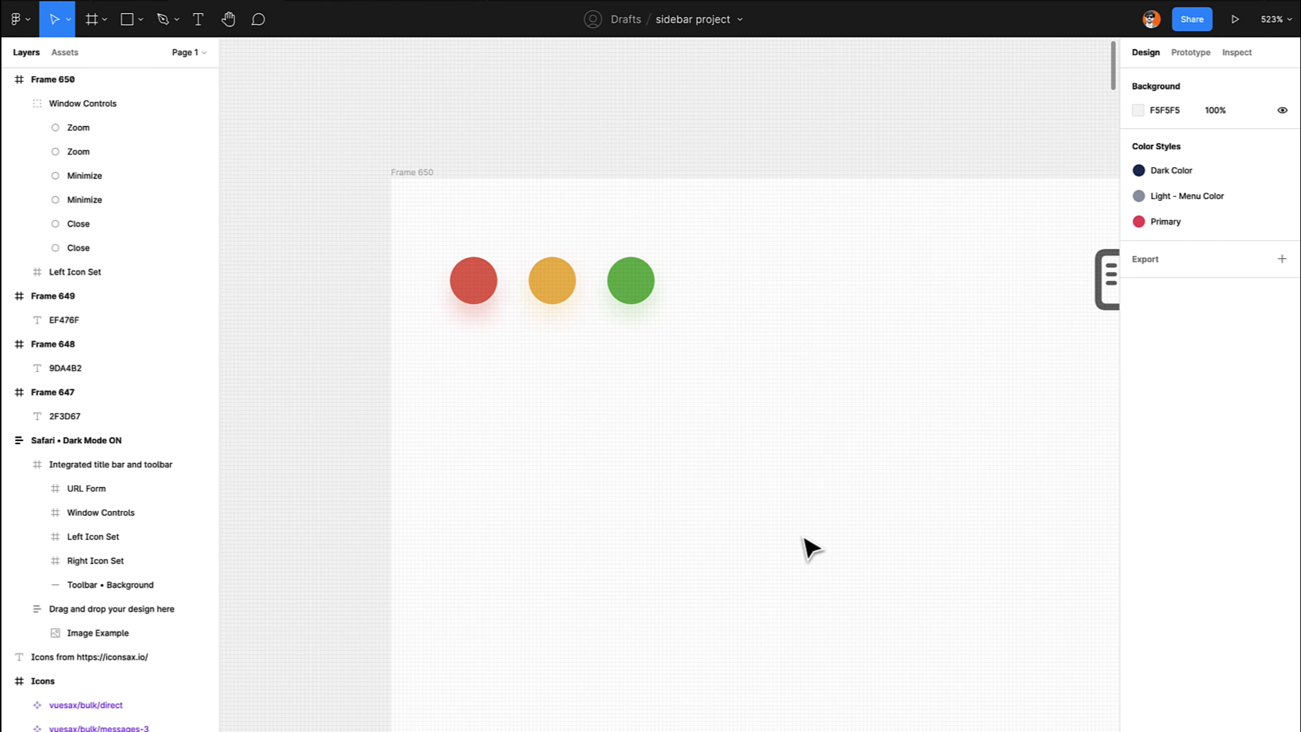
scroll(810, 549, down, 2)
scroll(809, 548, right, 2)
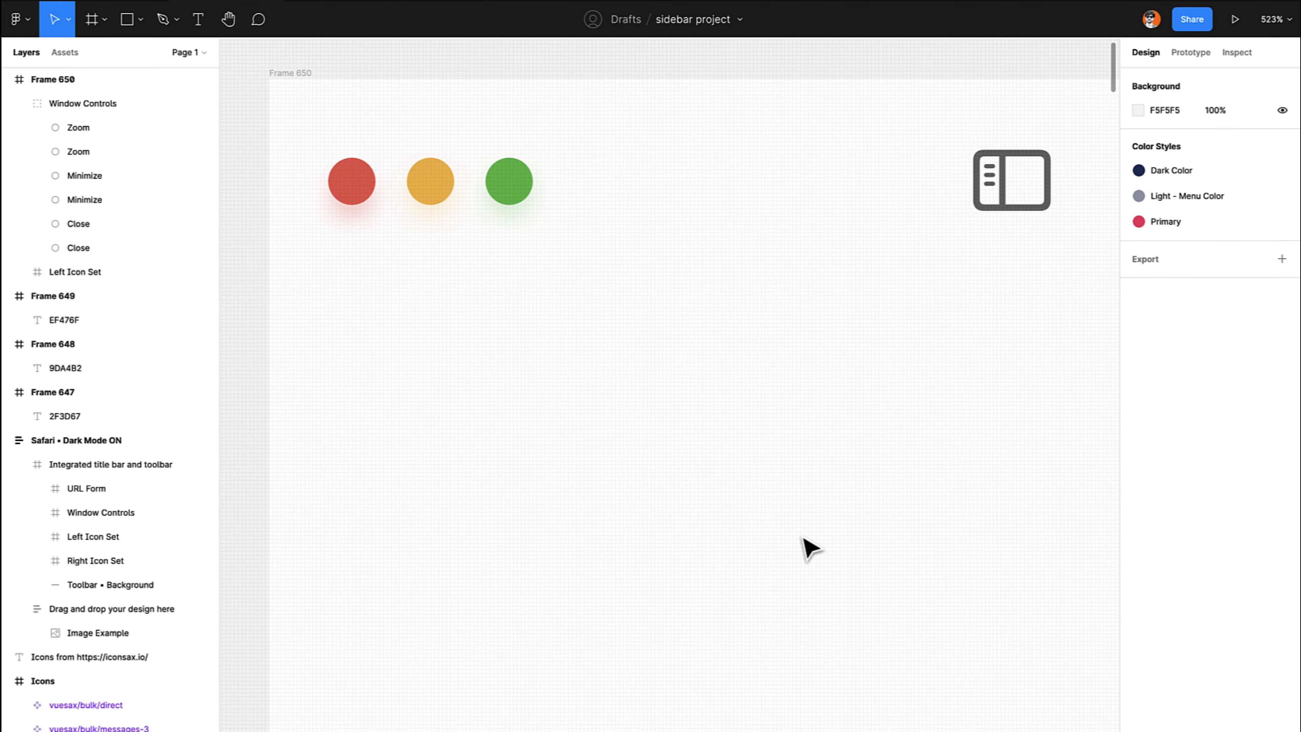
scroll(809, 548, down, 2)
scroll(809, 548, right, 2)
scroll(804, 546, down, 5)
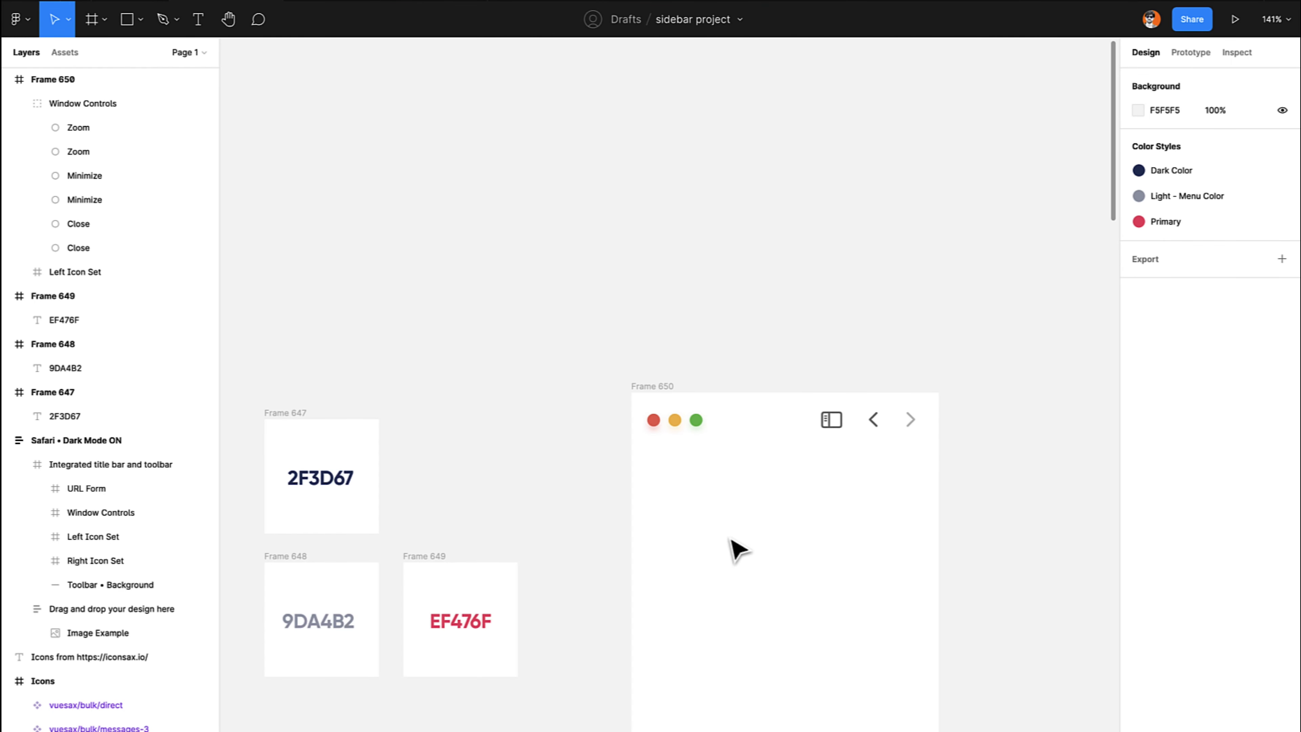
Set the corner radius of Frame 650 to 15.
click(653, 390)
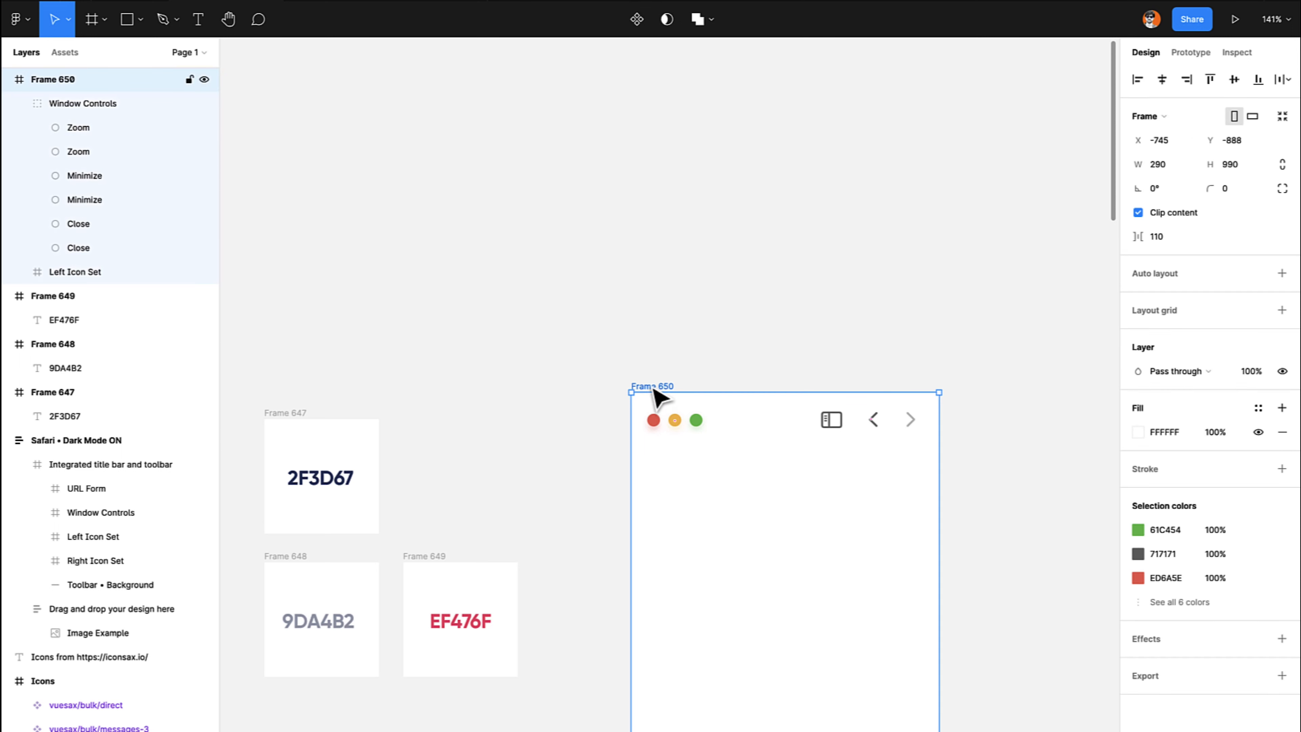
click(1230, 189)
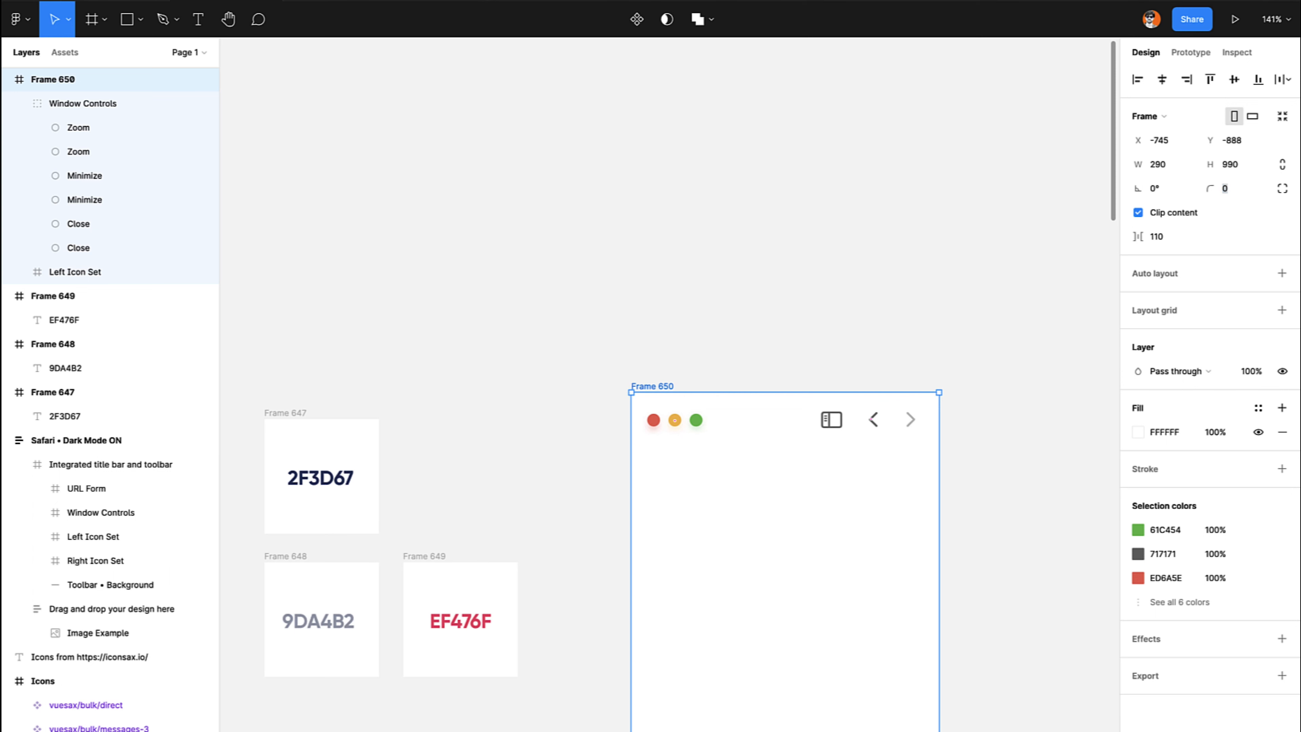
click(828, 475)
text(40)
key(Return)
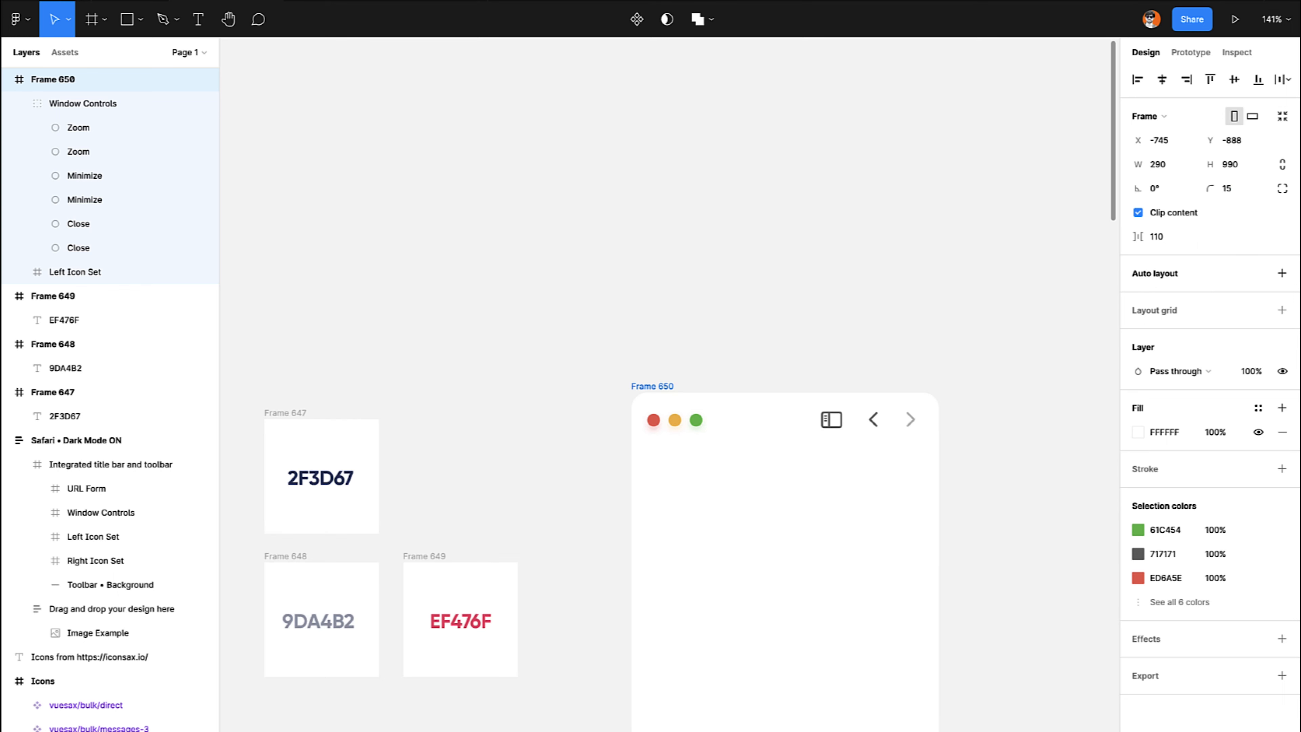
click(840, 205)
scroll(840, 226, down, 3)
scroll(840, 226, right, 1)
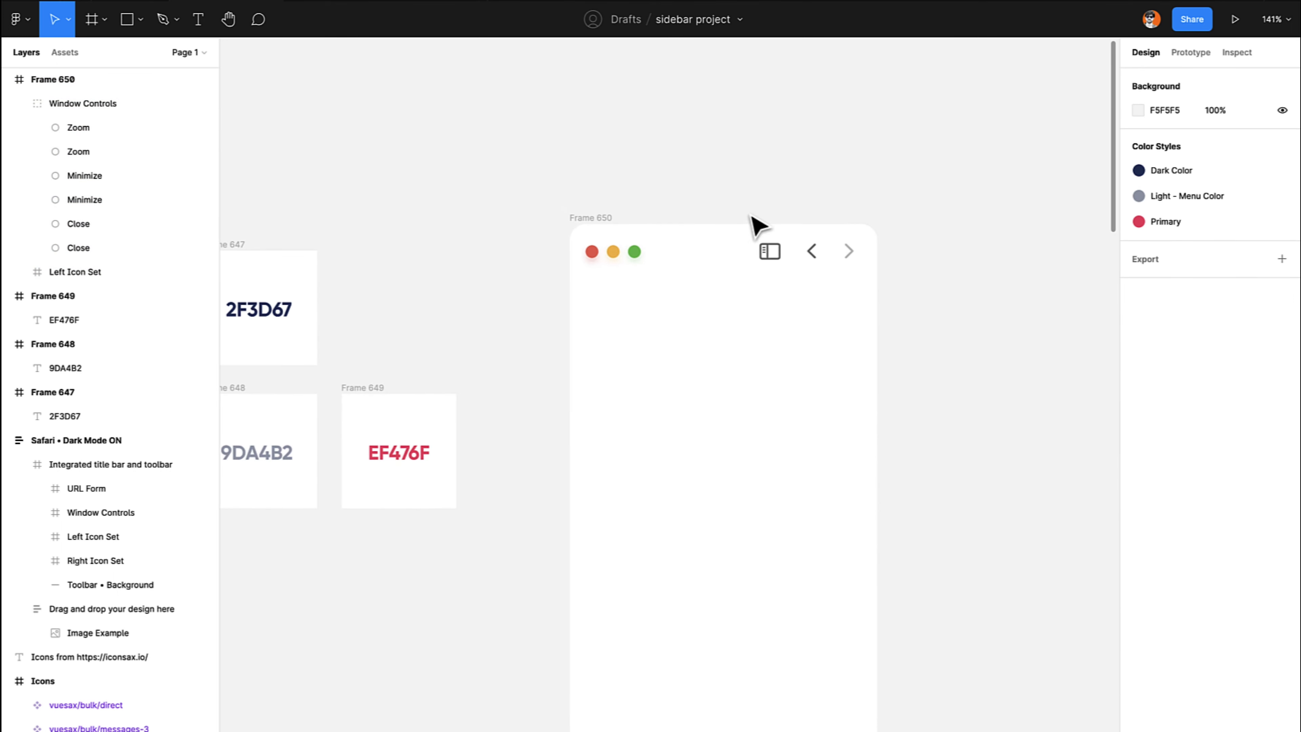
Draw a circle about 30 × 30 below the window controls in Frame 650.
click(584, 224)
click(891, 198)
scroll(894, 197, down, 2)
scroll(895, 197, left, 3)
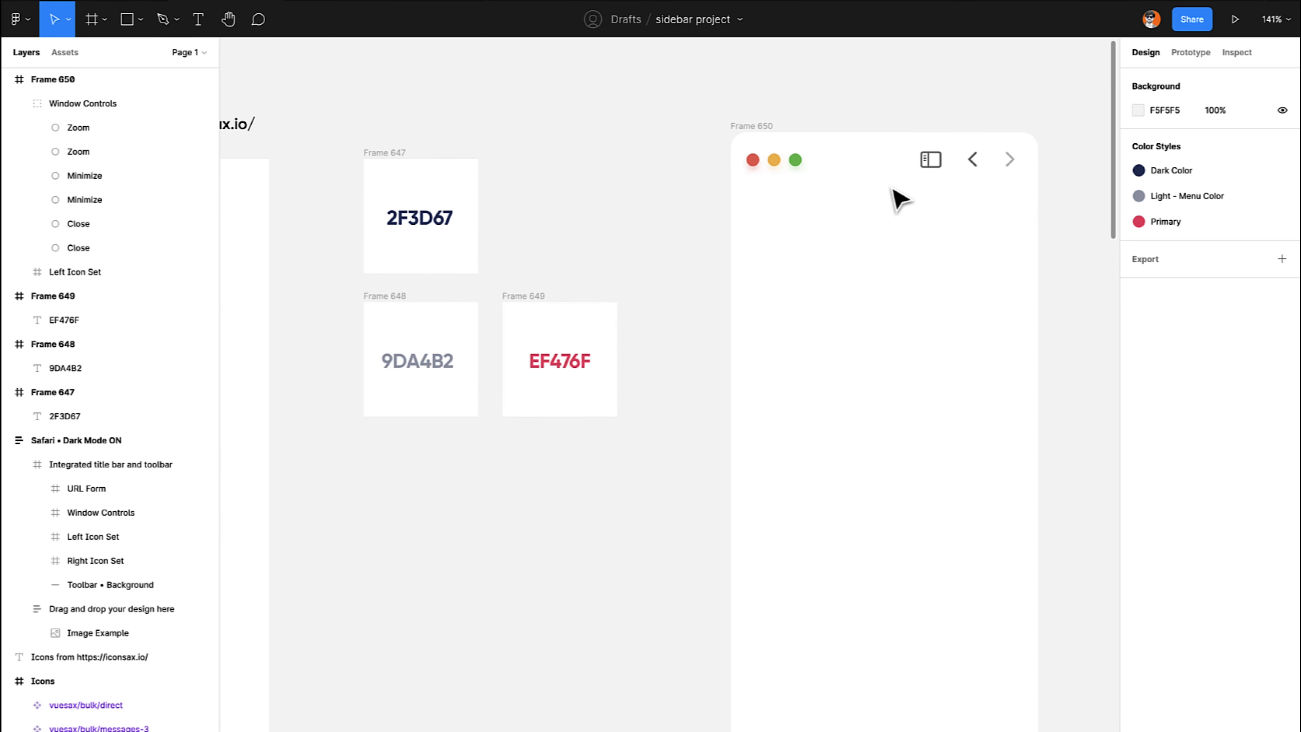
scroll(900, 198, right, 4)
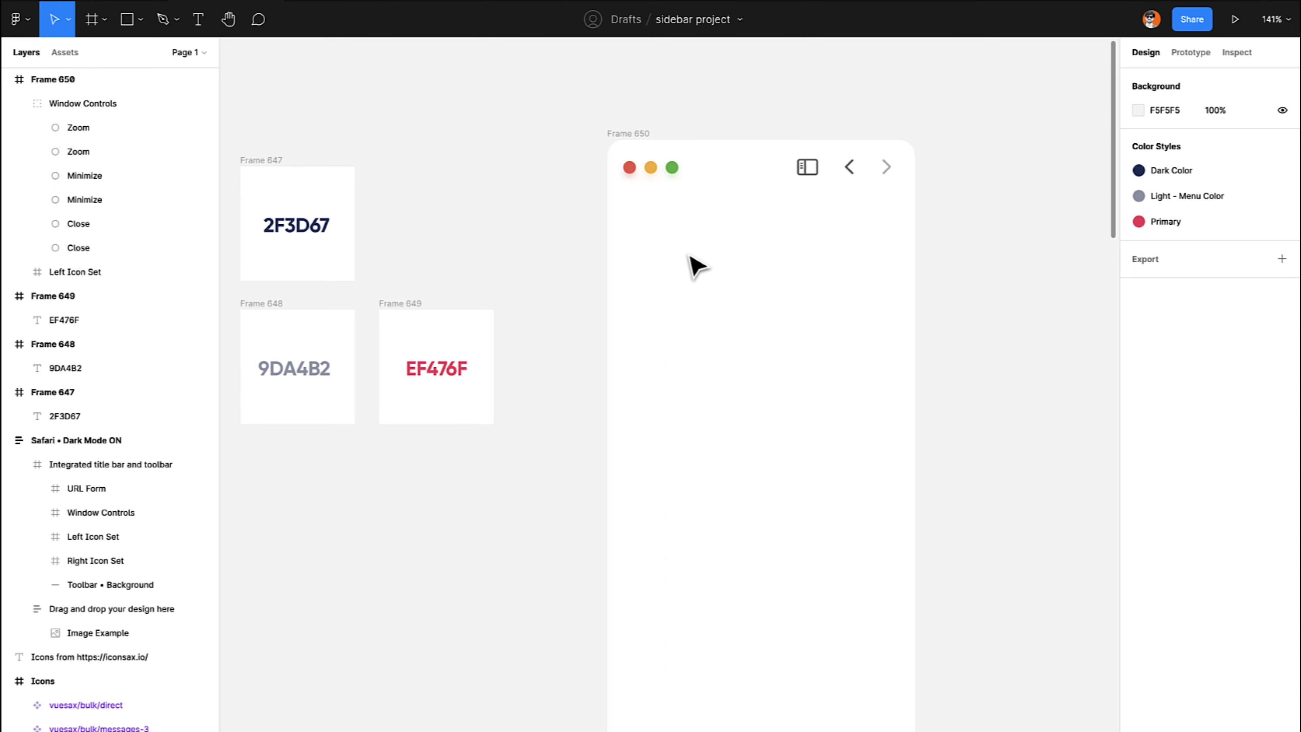
key(o)
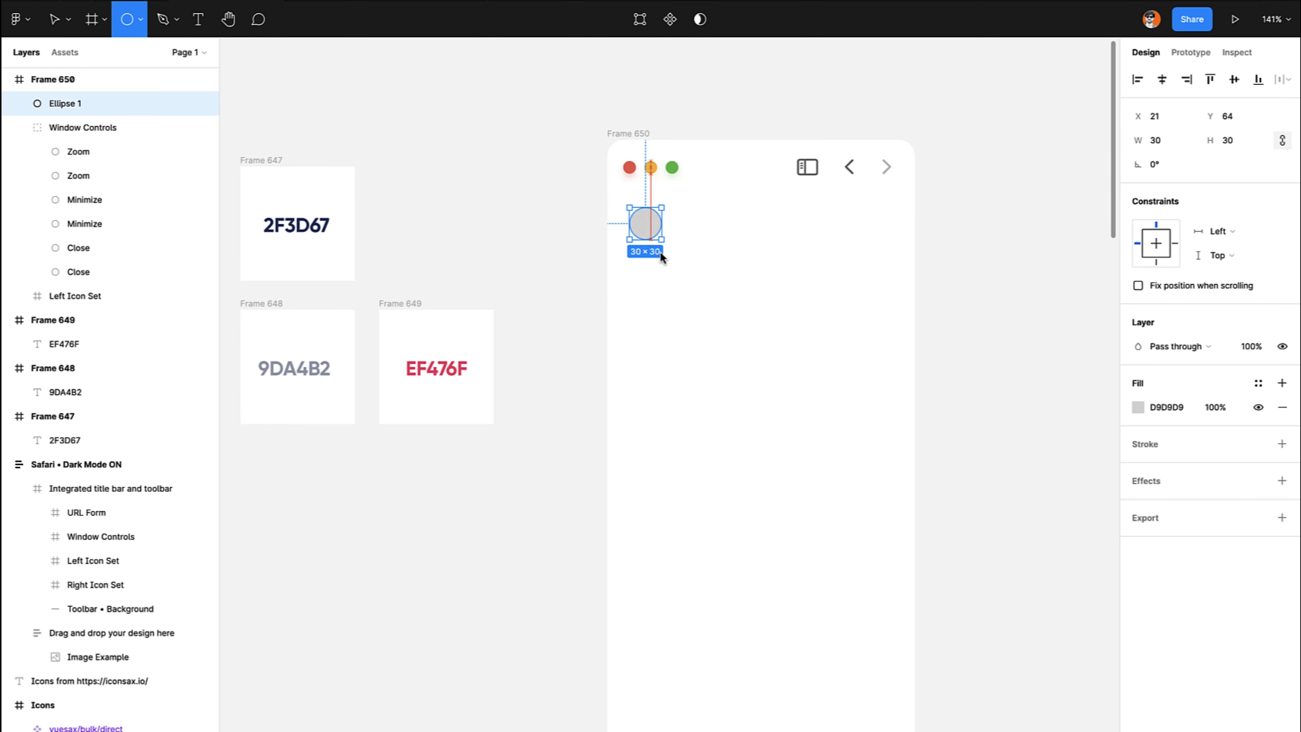
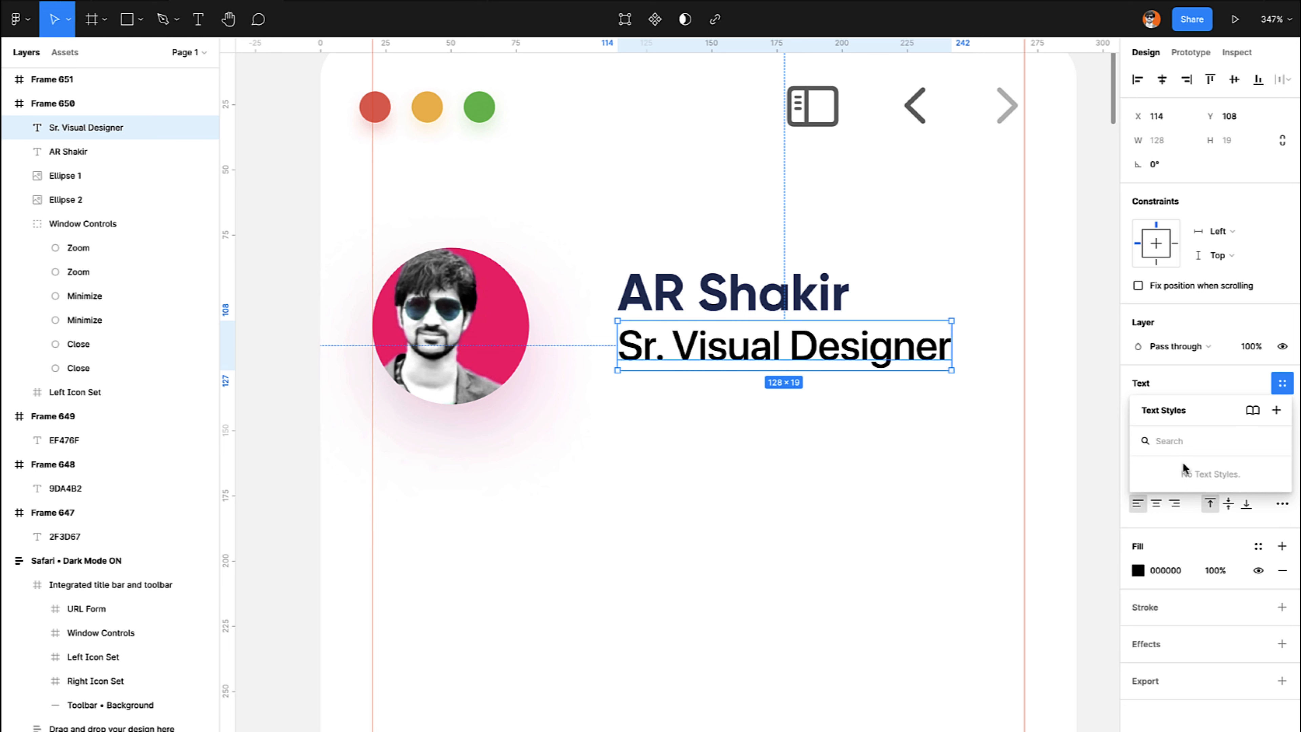
Apply the saved Dark Color style to the "Sr. Visual Designer" text.
click(1187, 495)
click(1258, 546)
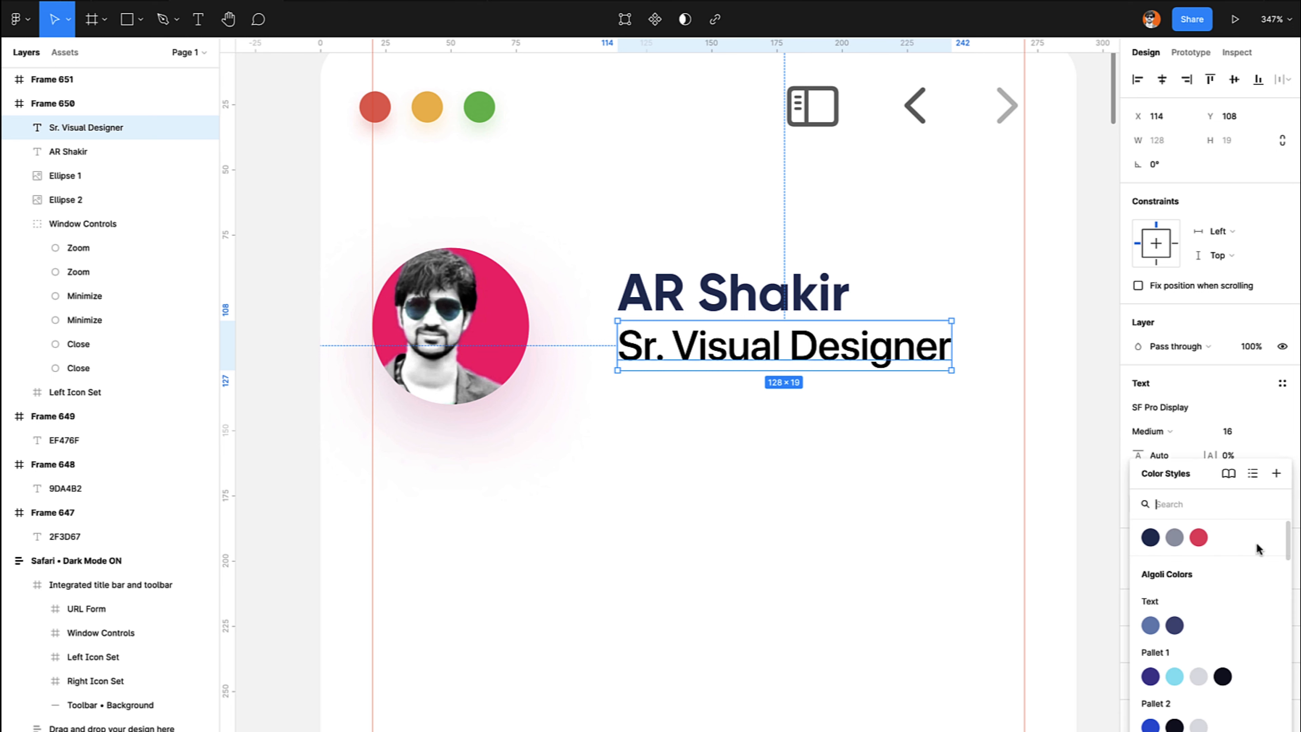
click(1153, 540)
click(836, 500)
Move the name and job title texts together to X 100, closer to the profile picture, and 3 px down.
click(730, 365)
shift+click(727, 294)
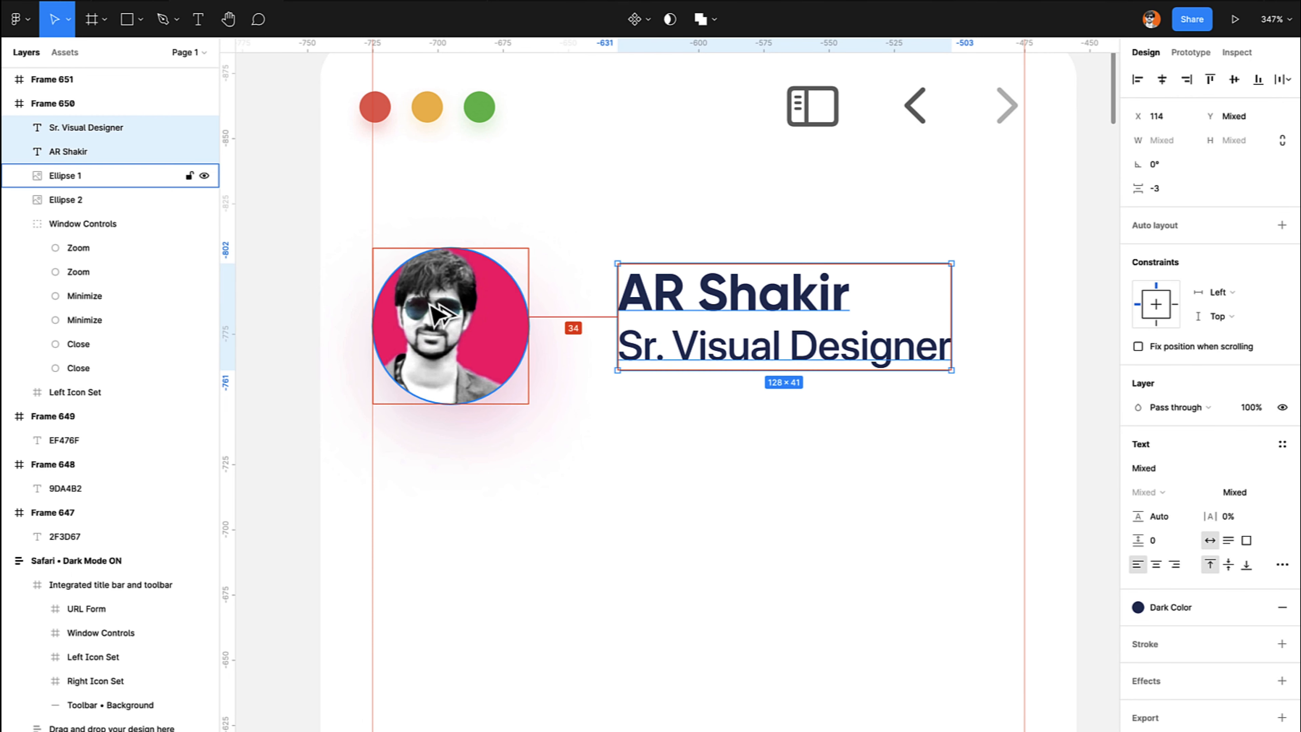
key(Left)
key(Left)
key(Left)
key(Left)
key(shift+Left)
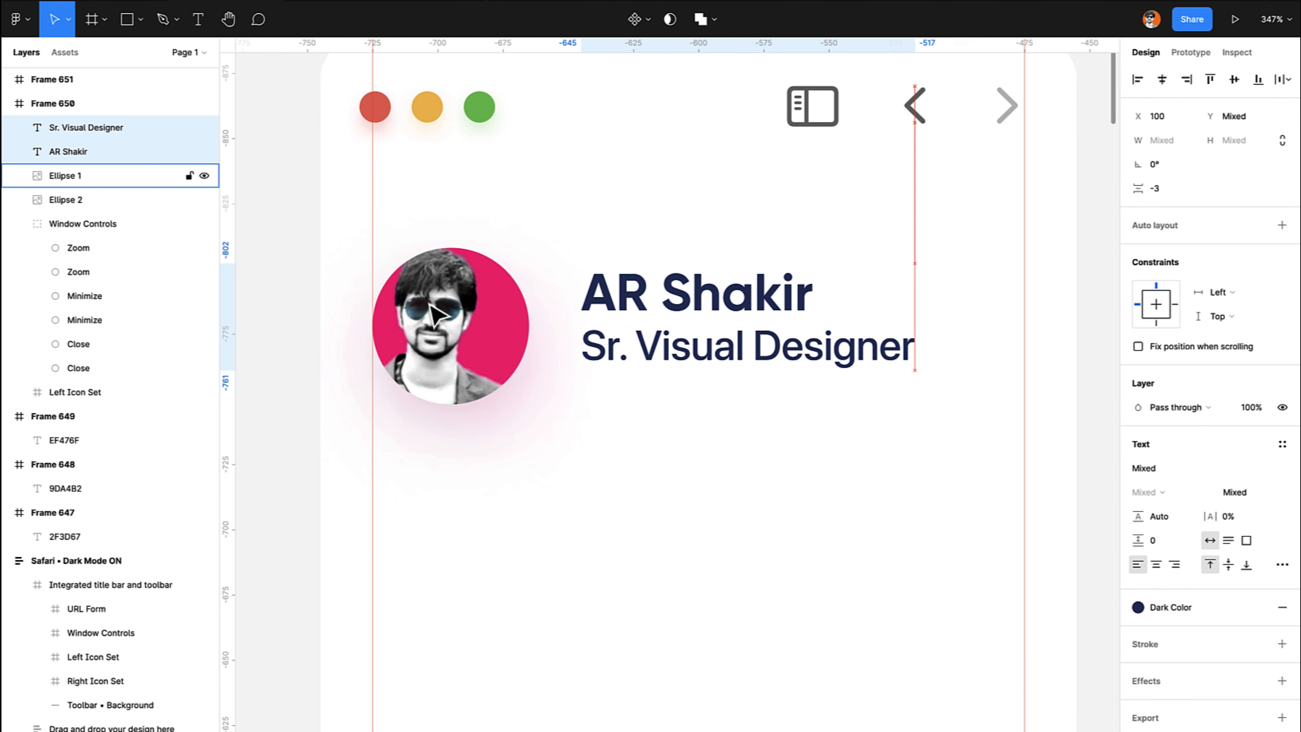
key(Down)
key(Down)
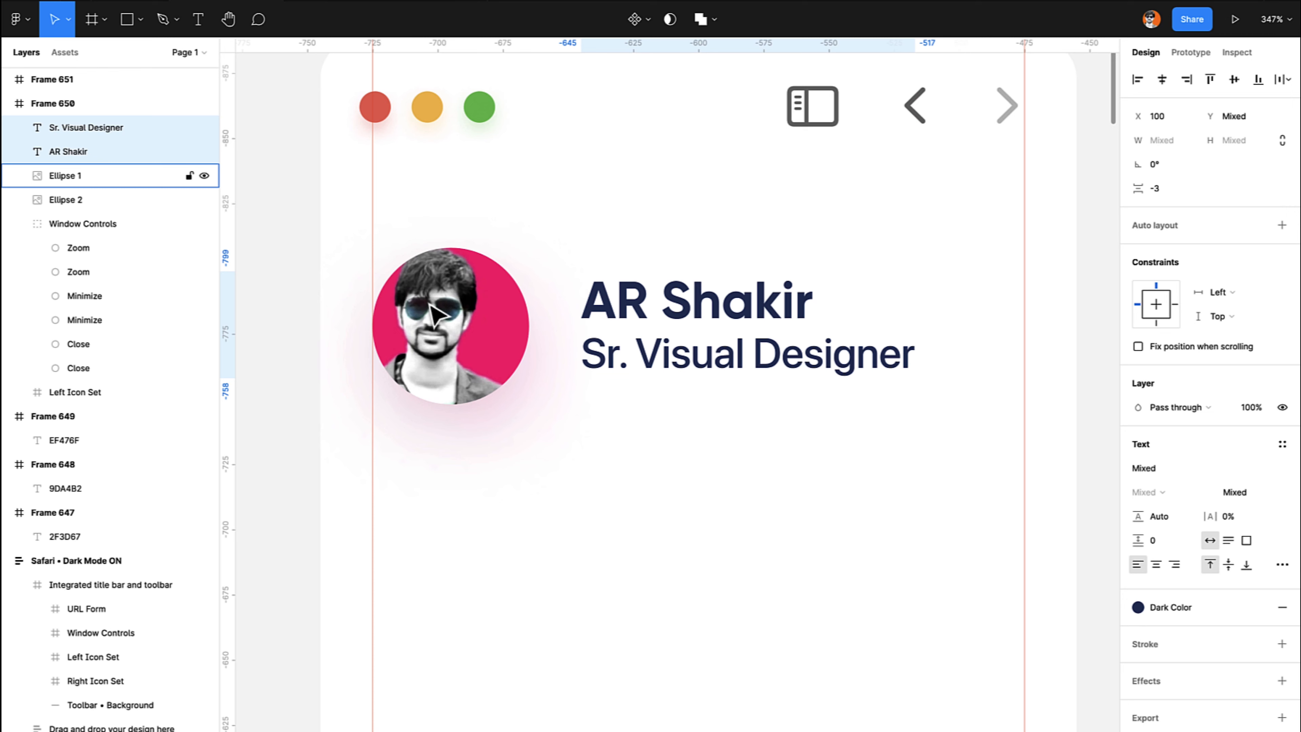
Move the "Sr. Visual Designer" text slightly down and group it with the name text above.
click(517, 433)
click(669, 354)
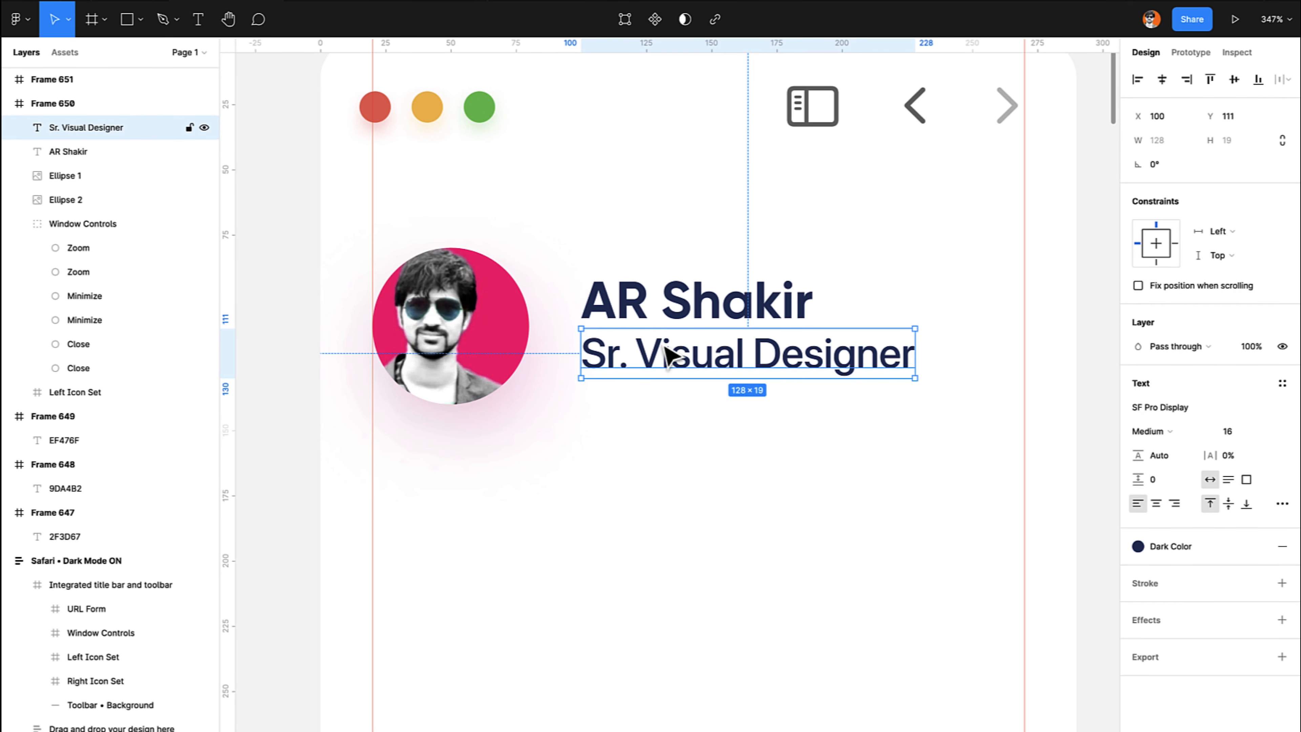
shift+click(662, 302)
key(ctrl+g)
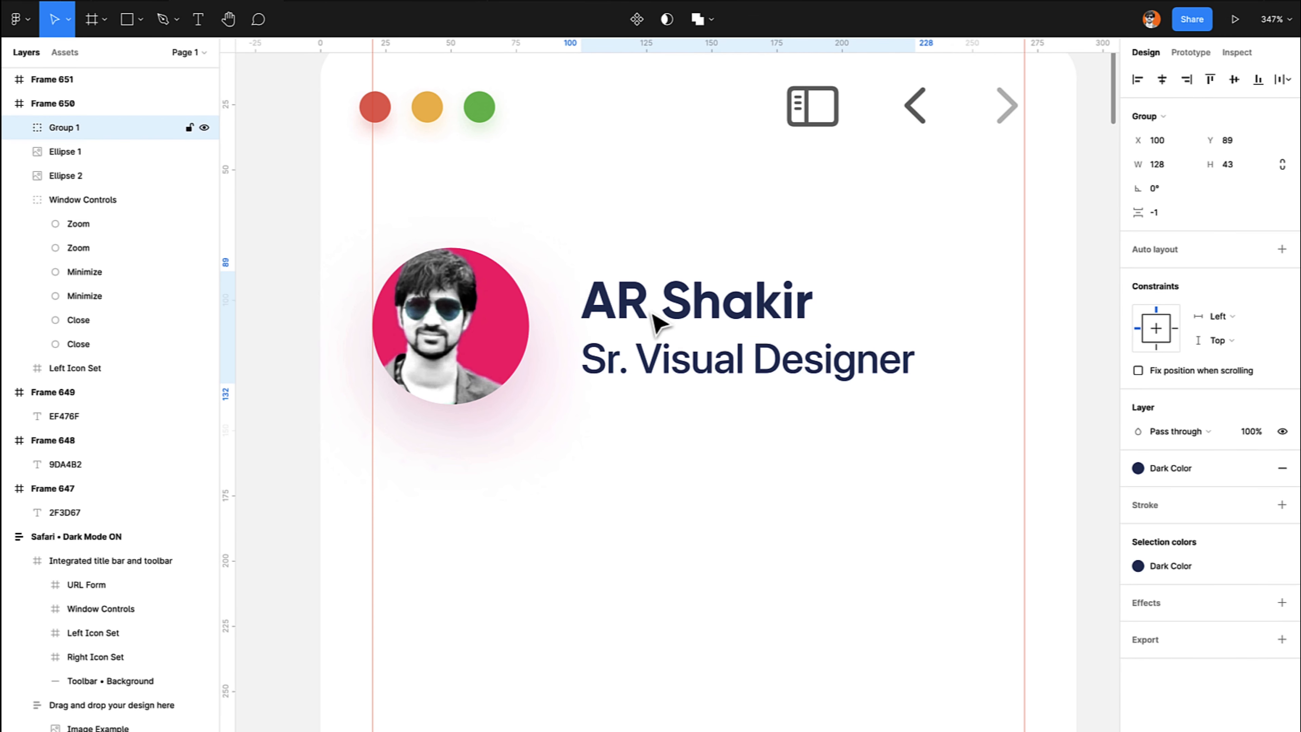
Group Ellipse 1 and Ellipse 2, and combine that picture group with the name and job title group.
click(72, 151)
shift+click(90, 180)
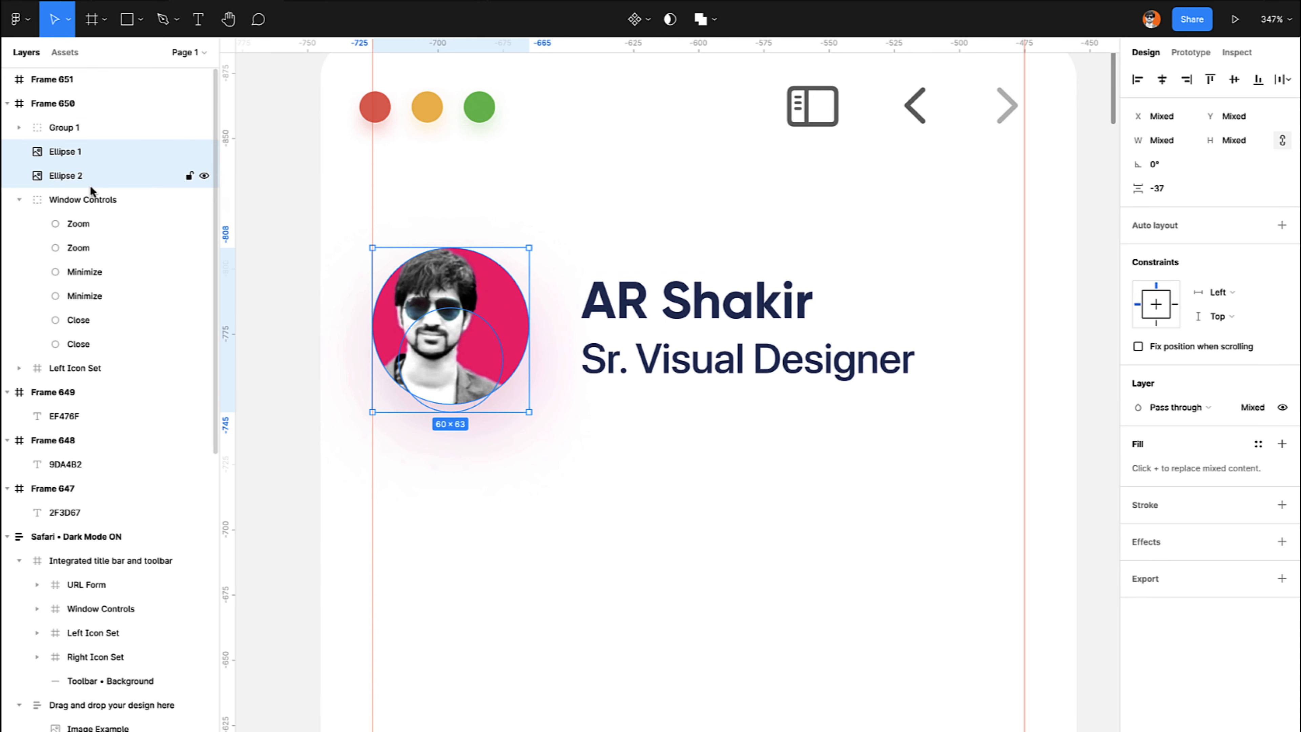
key(ctrl+g)
shift+click(697, 323)
key(ctrl+g)
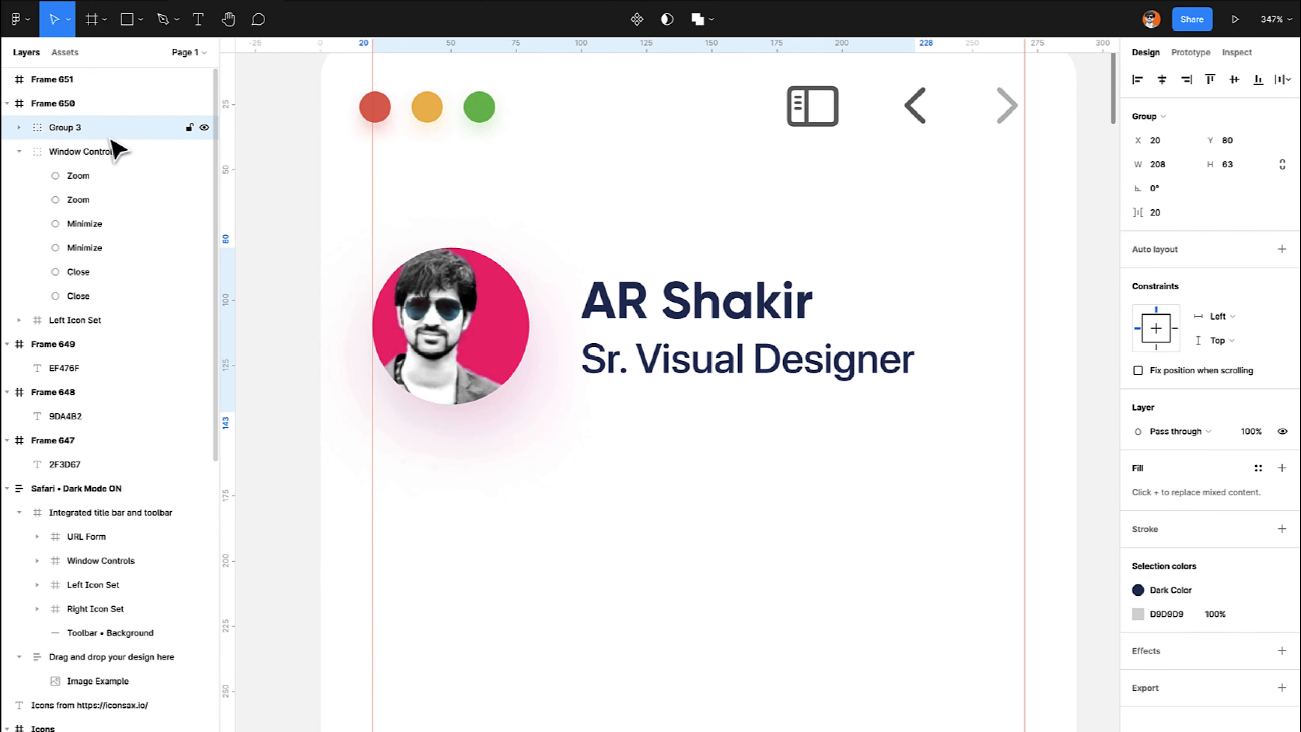
Rename the combined profile group as User.
key(ctrl+r)
text(Av)
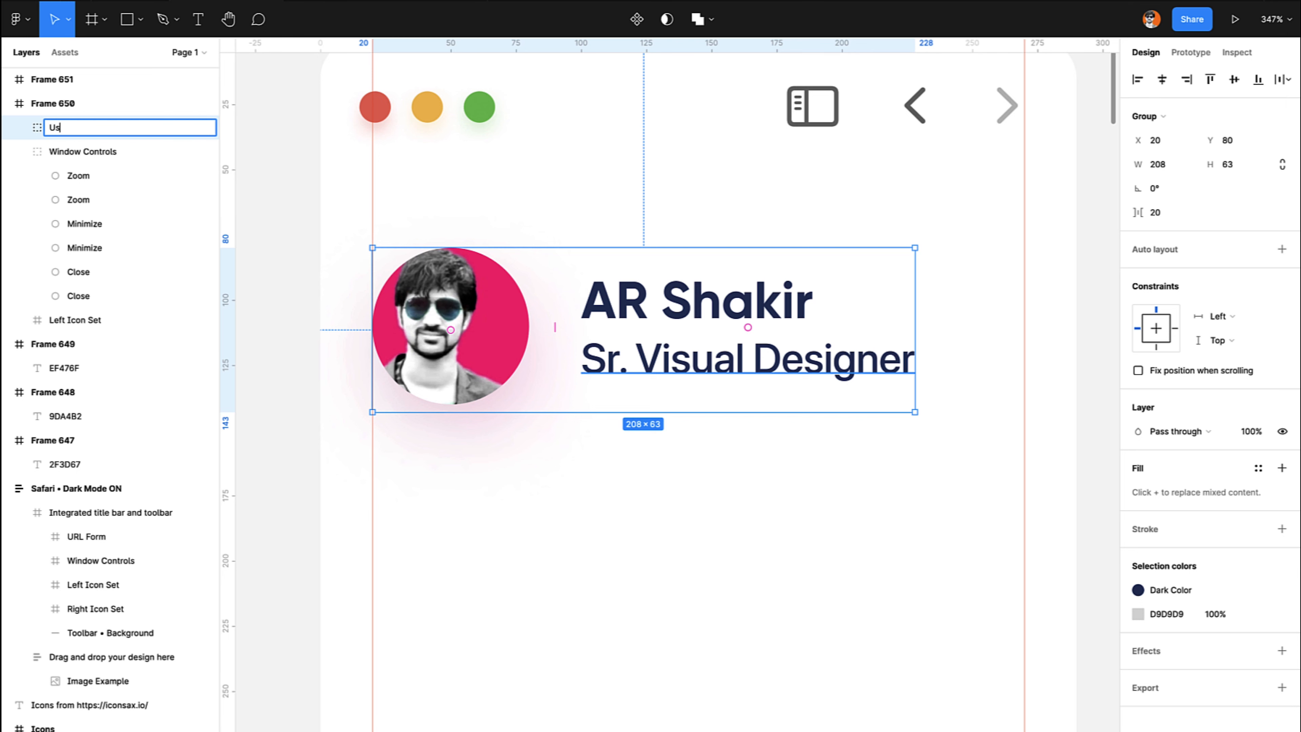
text(er)
key(Return)
click(809, 463)
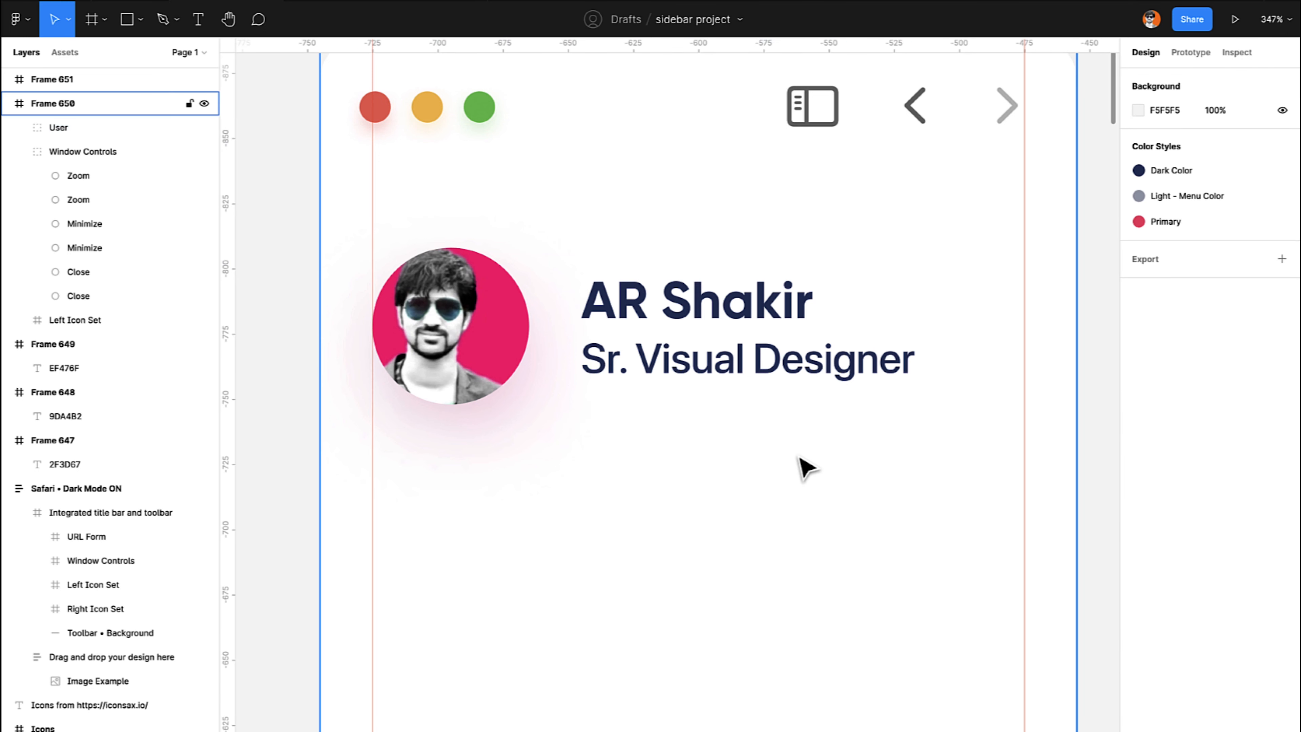
Move the "Sr. Visual Designer" text inside the User group down to Y 116.
key(shift+0)
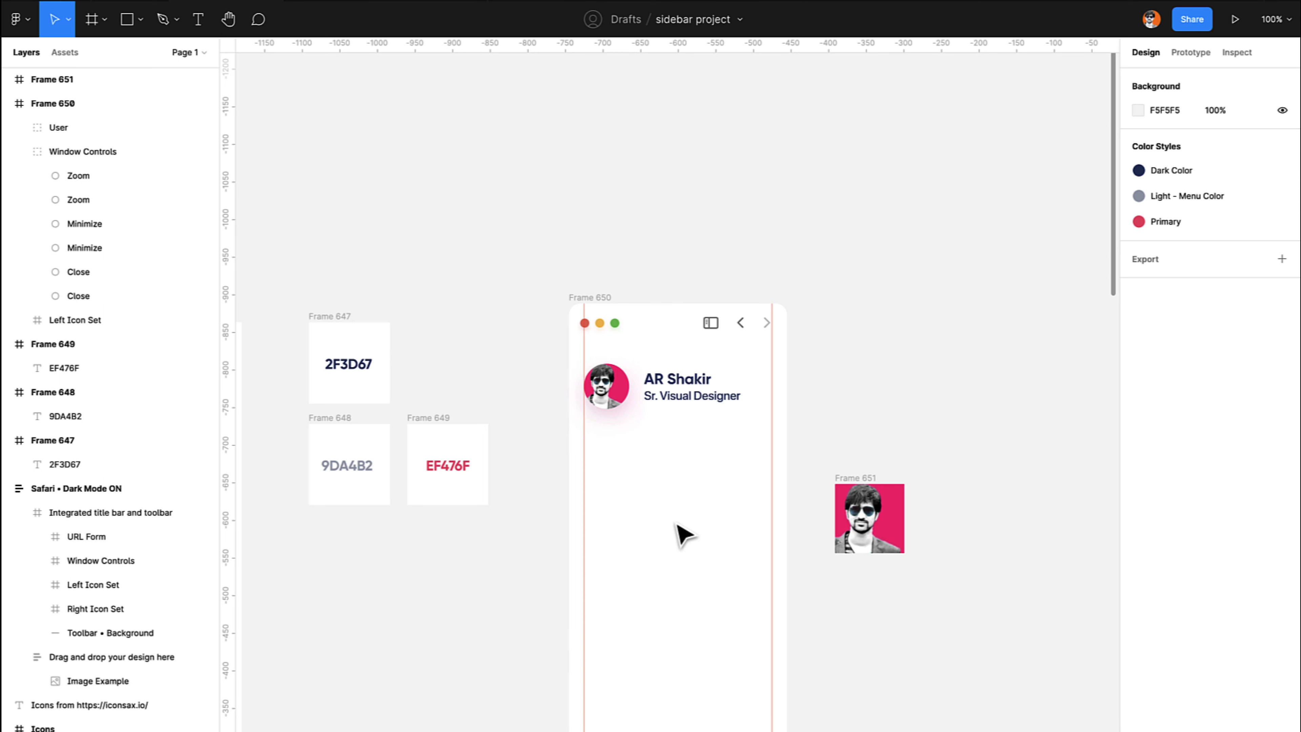
ctrl+click(679, 404)
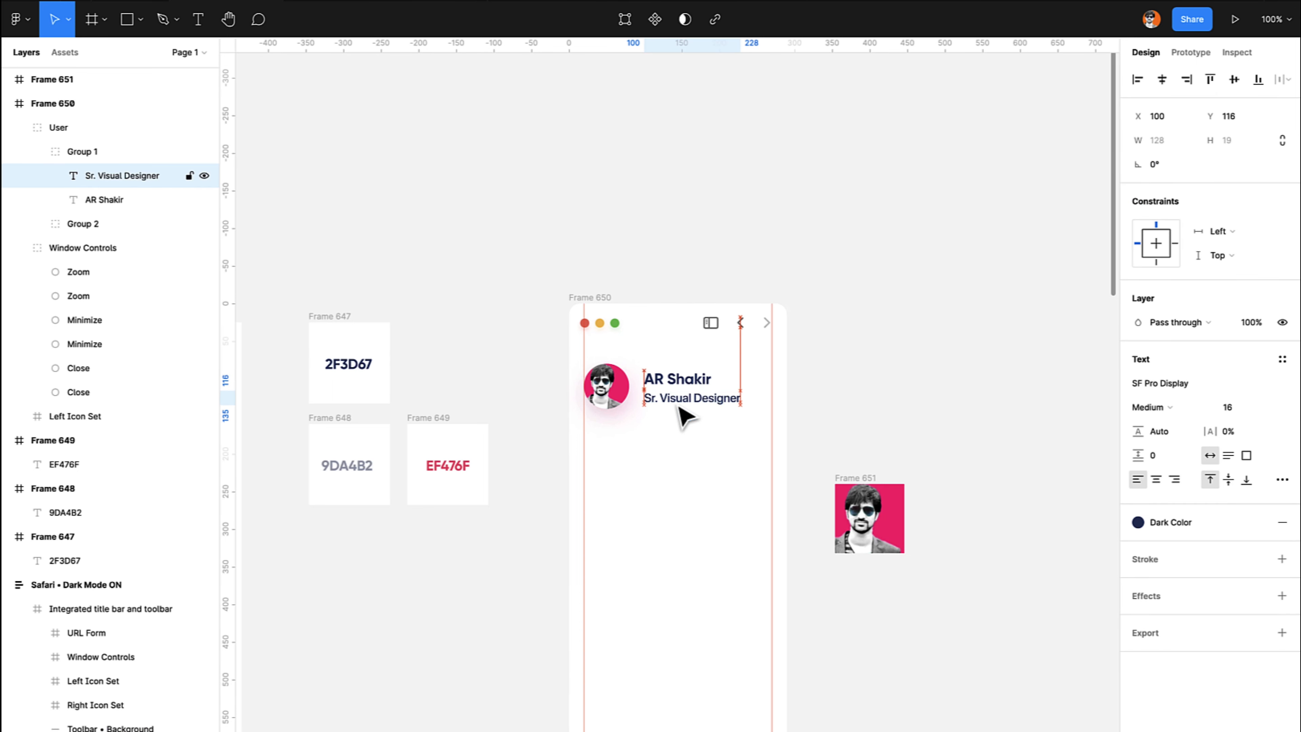
click(679, 435)
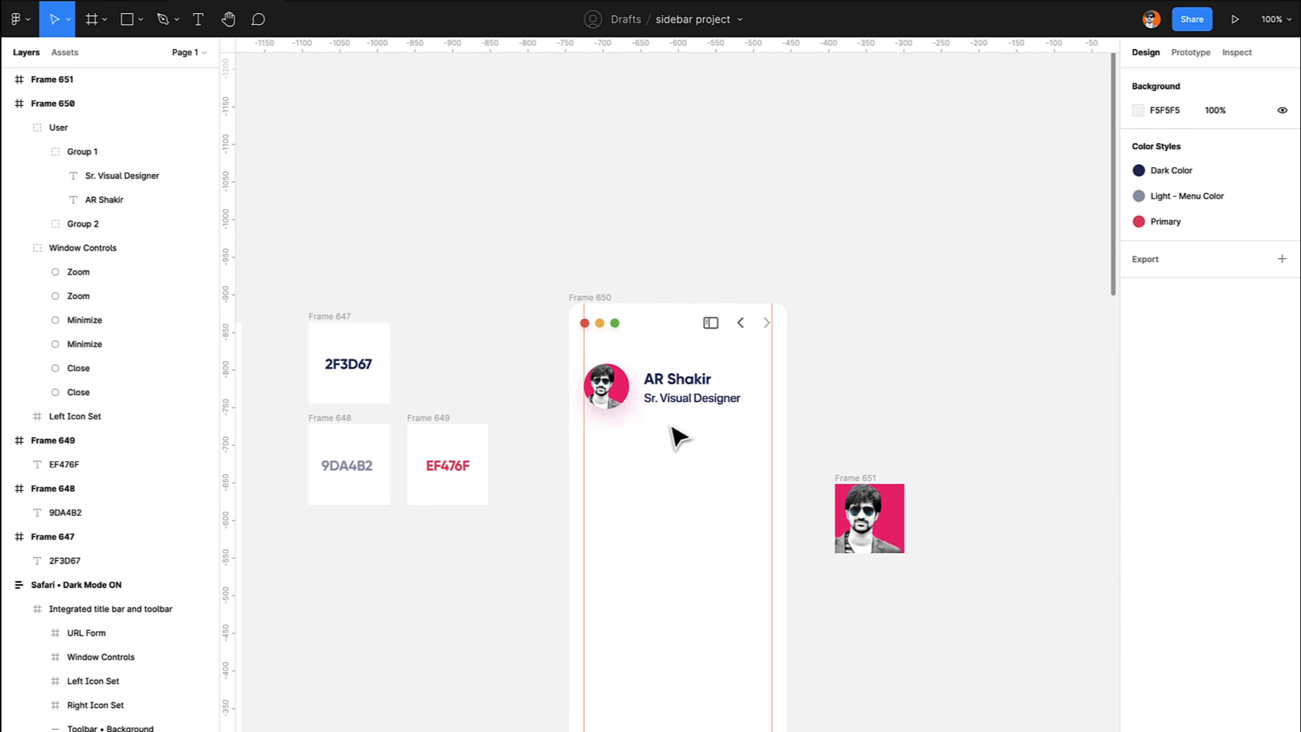
Add the text "Menu" below the profile picture in Frame 650.
scroll(677, 437, down, 5)
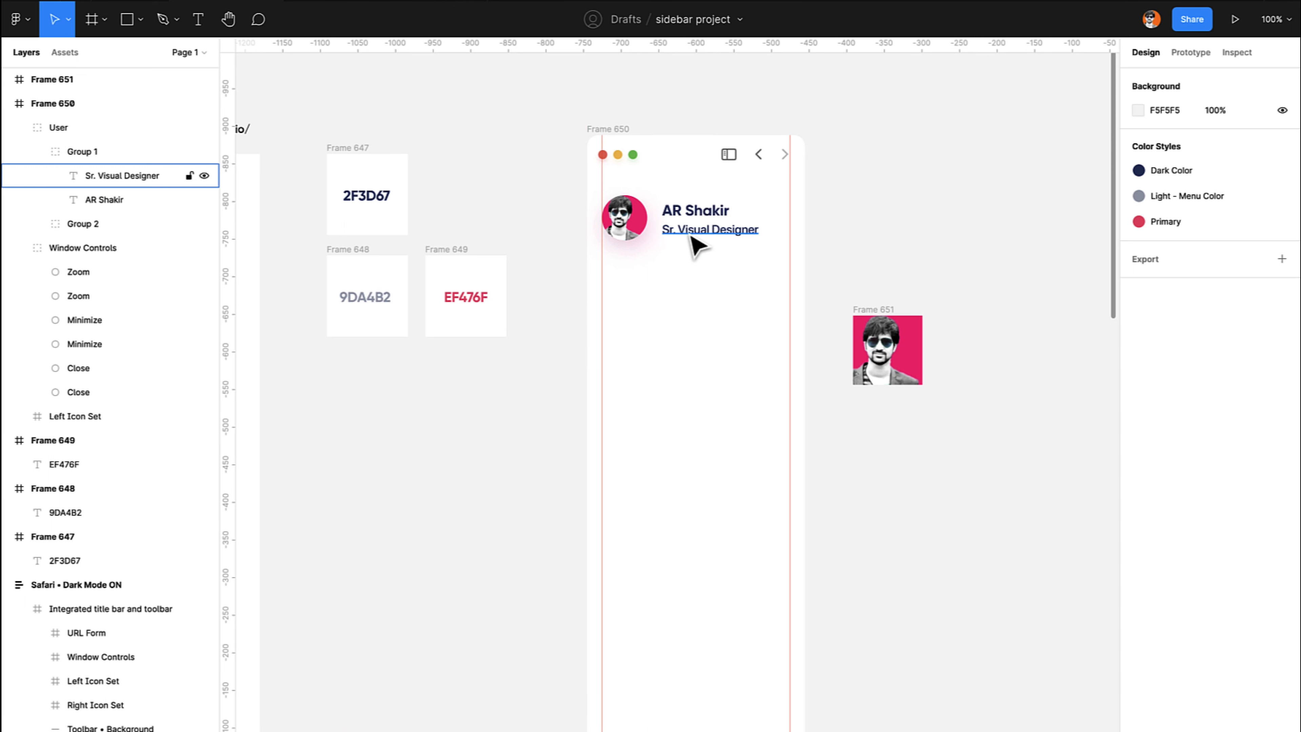
key(t)
click(605, 283)
text(Menu)
key(Escape)
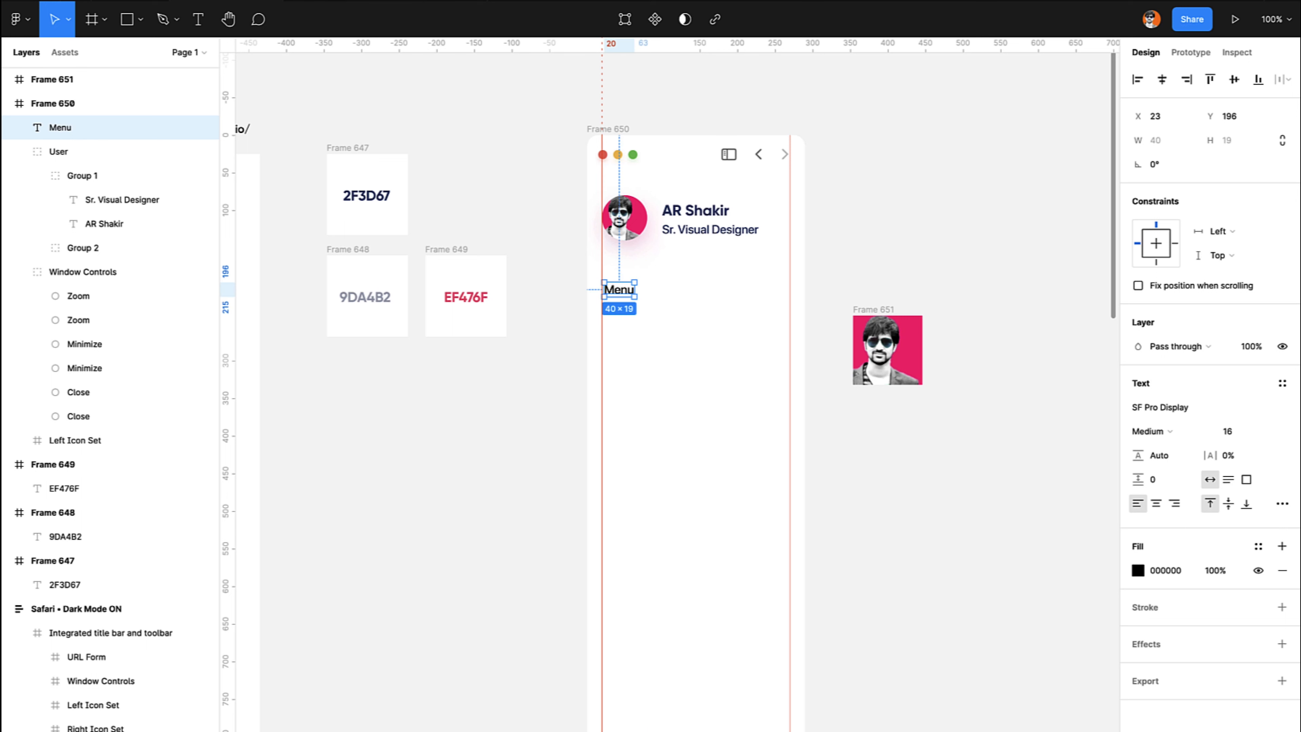
Set the "Menu" text's font to Gilroy-SemiBold and apply the saved Dark Color style to it.
click(1186, 407)
text(Gilroy-Se)
key(Return)
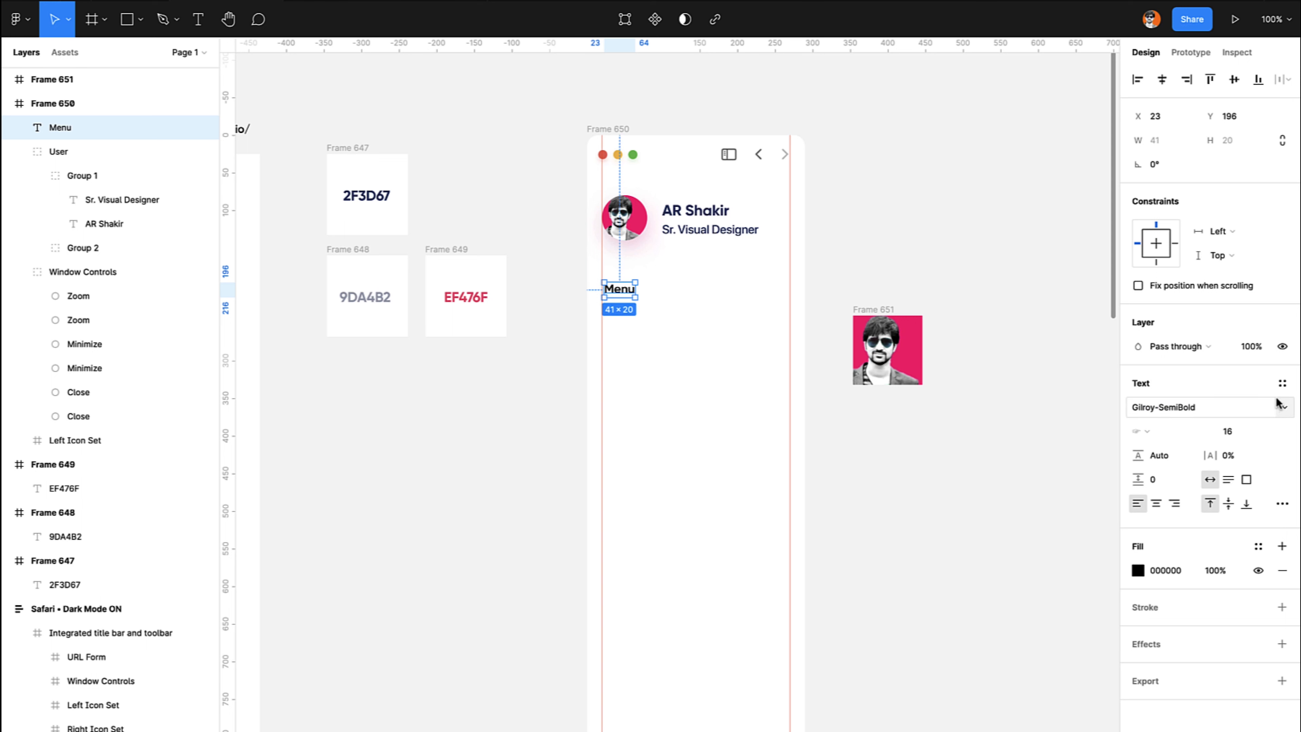
click(1254, 548)
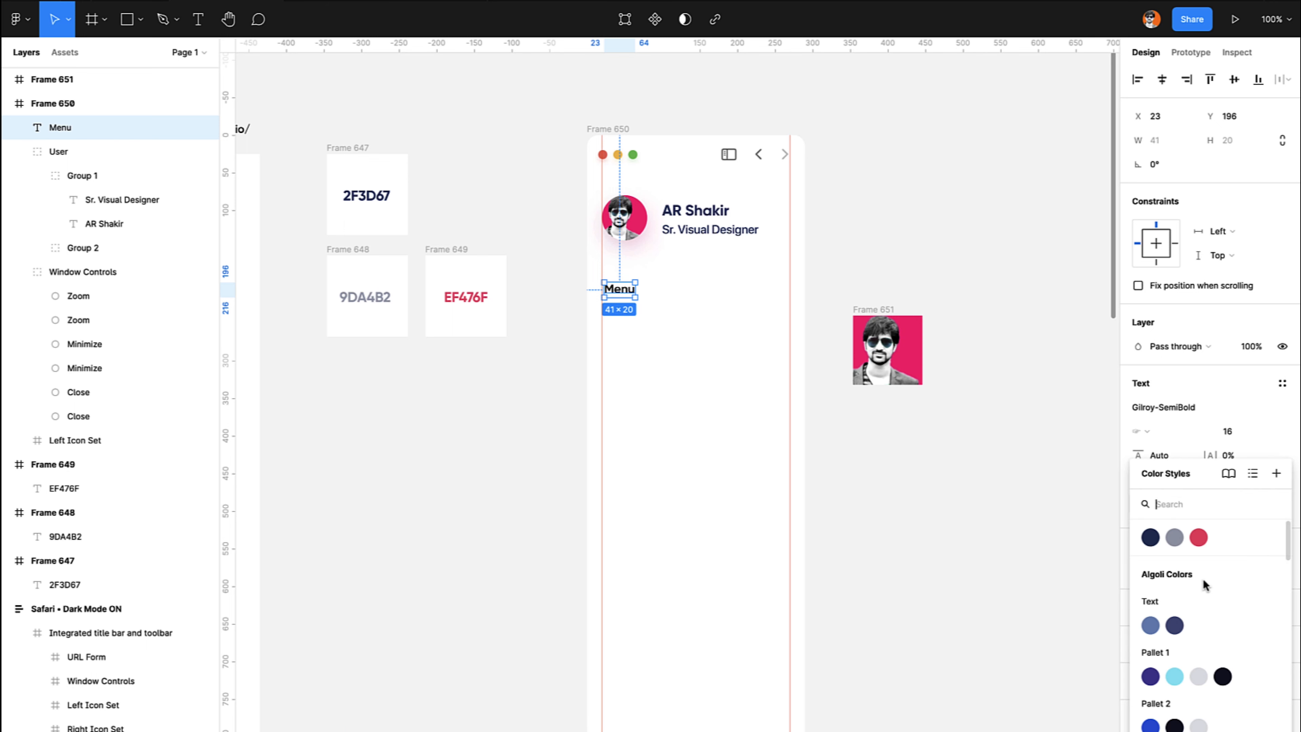
click(1150, 536)
click(663, 309)
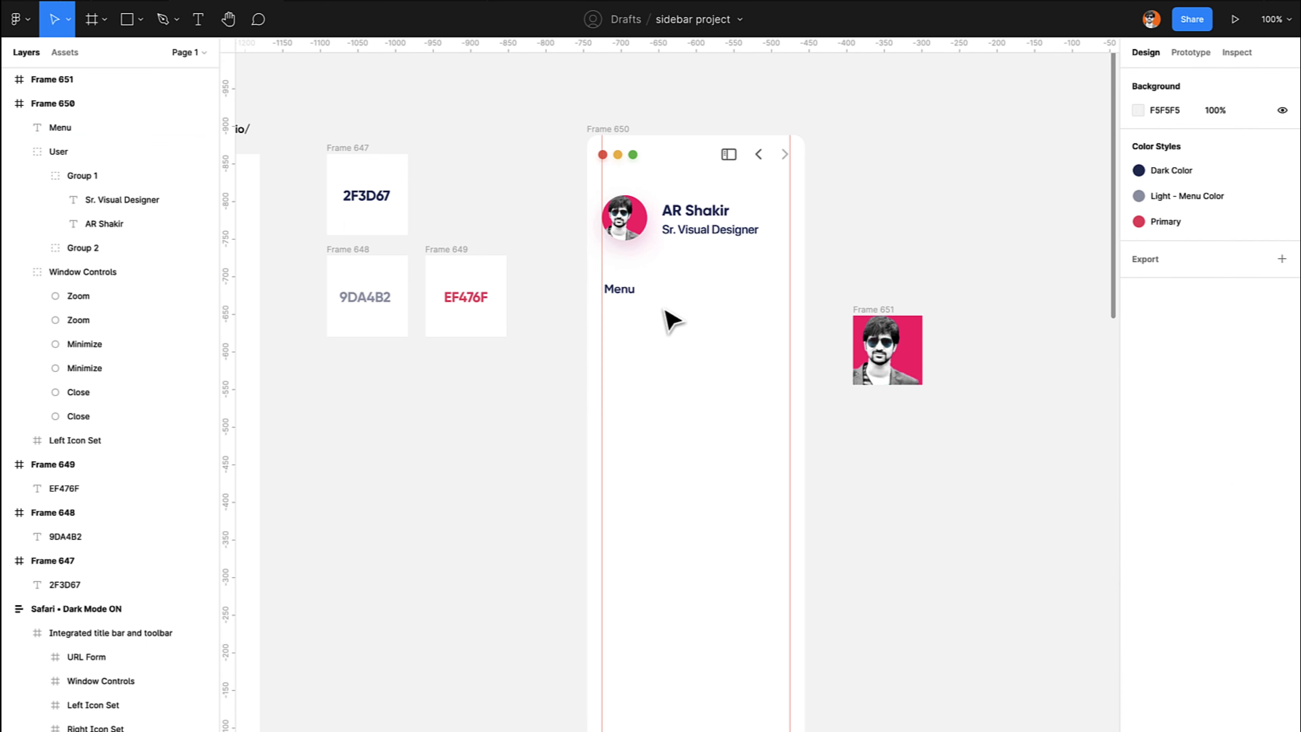
Move the "Menu" text left to X 20, in line with the sidebar's left guide.
click(634, 297)
key(Left)
key(Left)
key(Left)
key(Left)
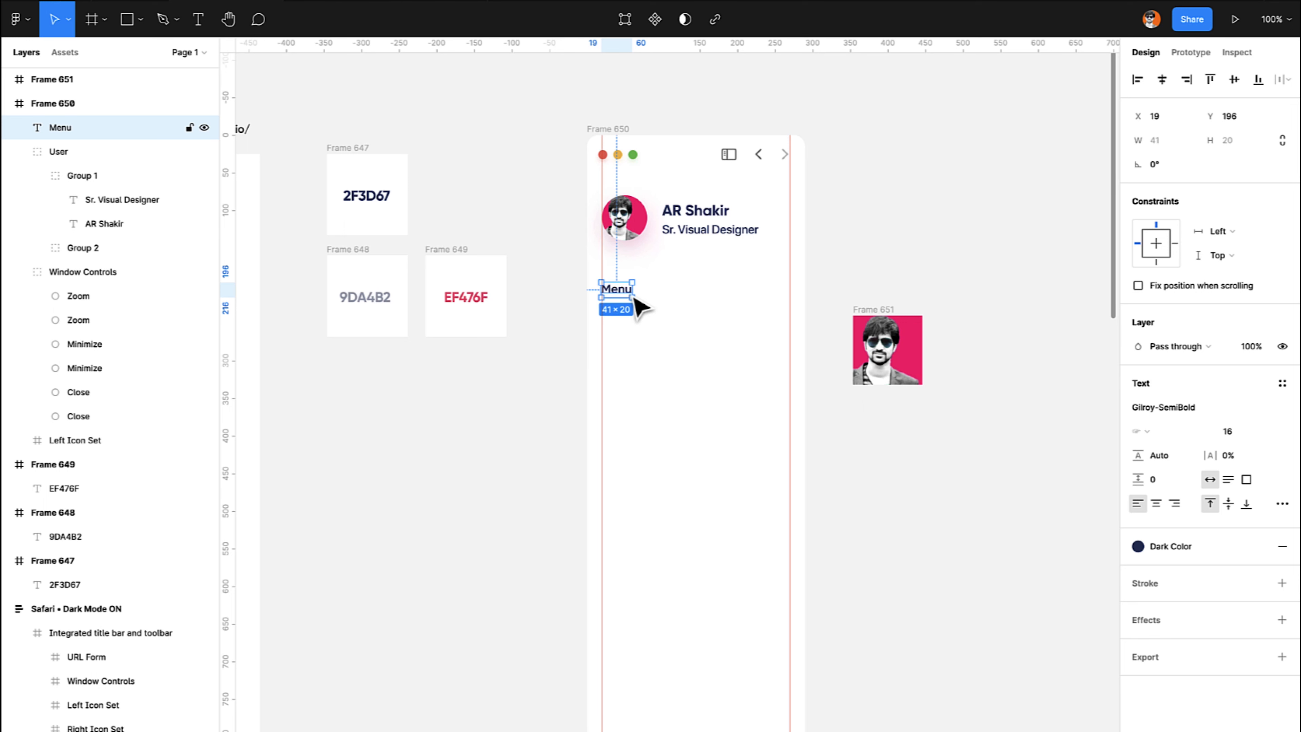
click(669, 356)
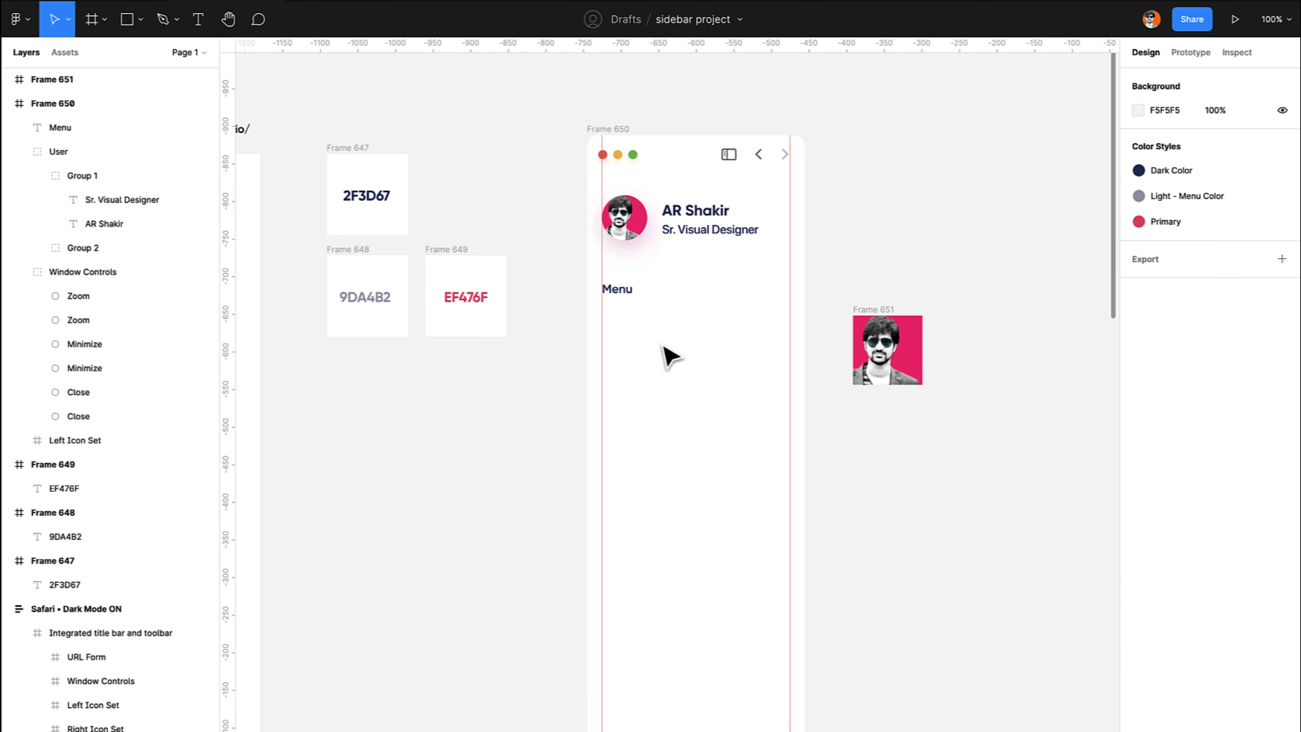
Delete Frame 651, the spare profile photo beside the sidebar.
scroll(670, 356, left, 1)
drag(892, 315, 1044, 319)
key(Delete)
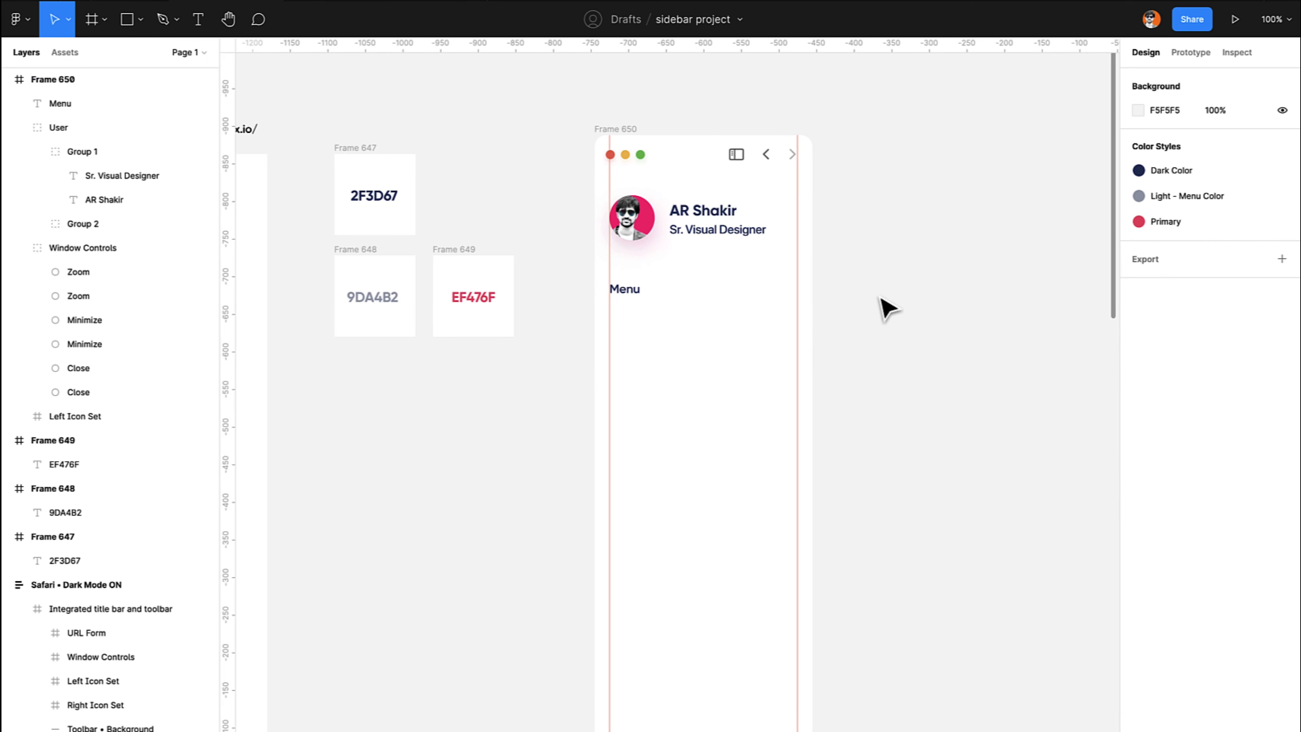
Copy the direct-normal linear icon from the Icons frame and paste it into Frame 650.
scroll(847, 292, left, 5)
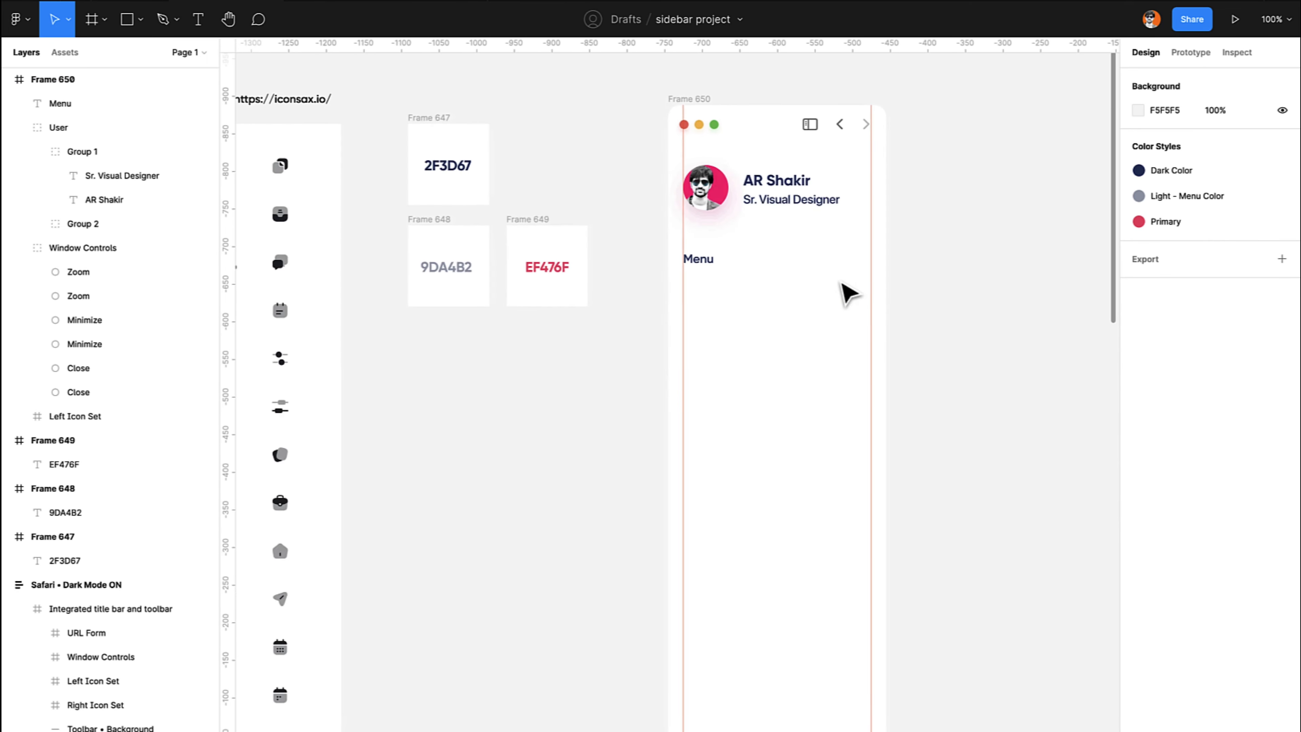
scroll(799, 290, right, 2)
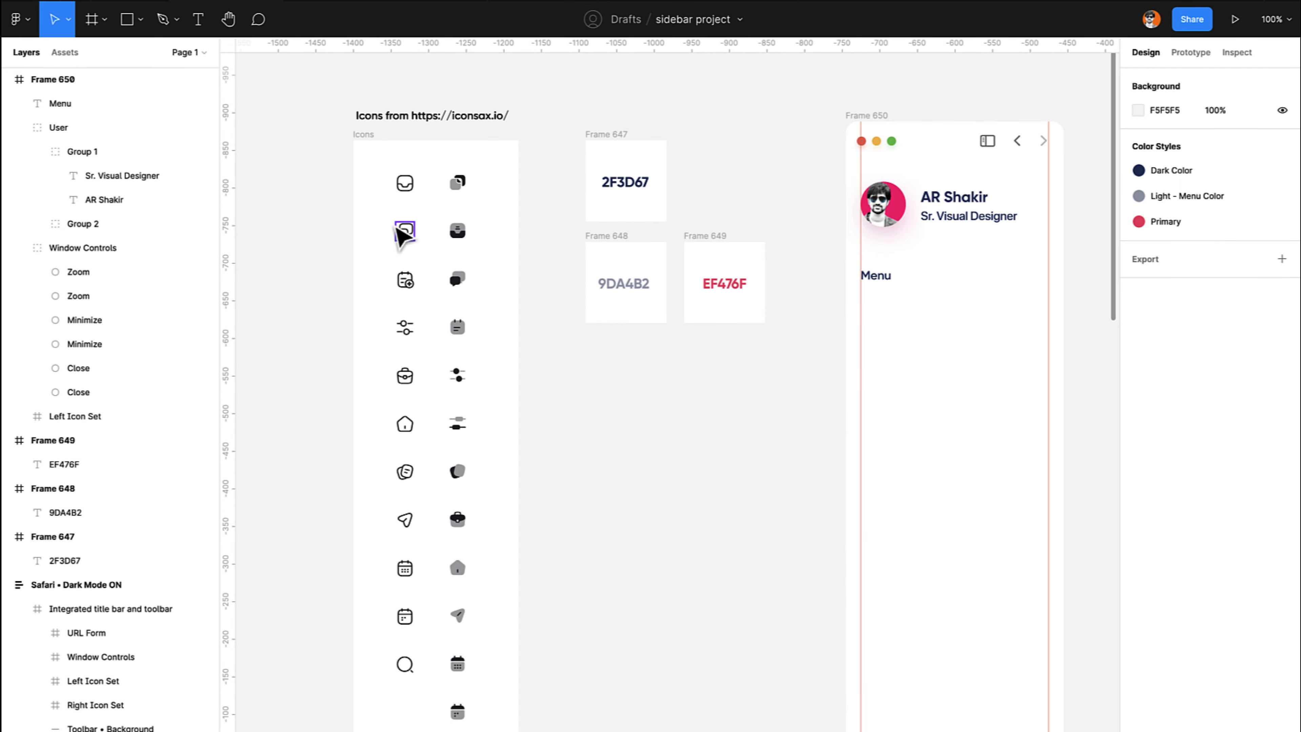
click(404, 182)
scroll(761, 302, up, 5)
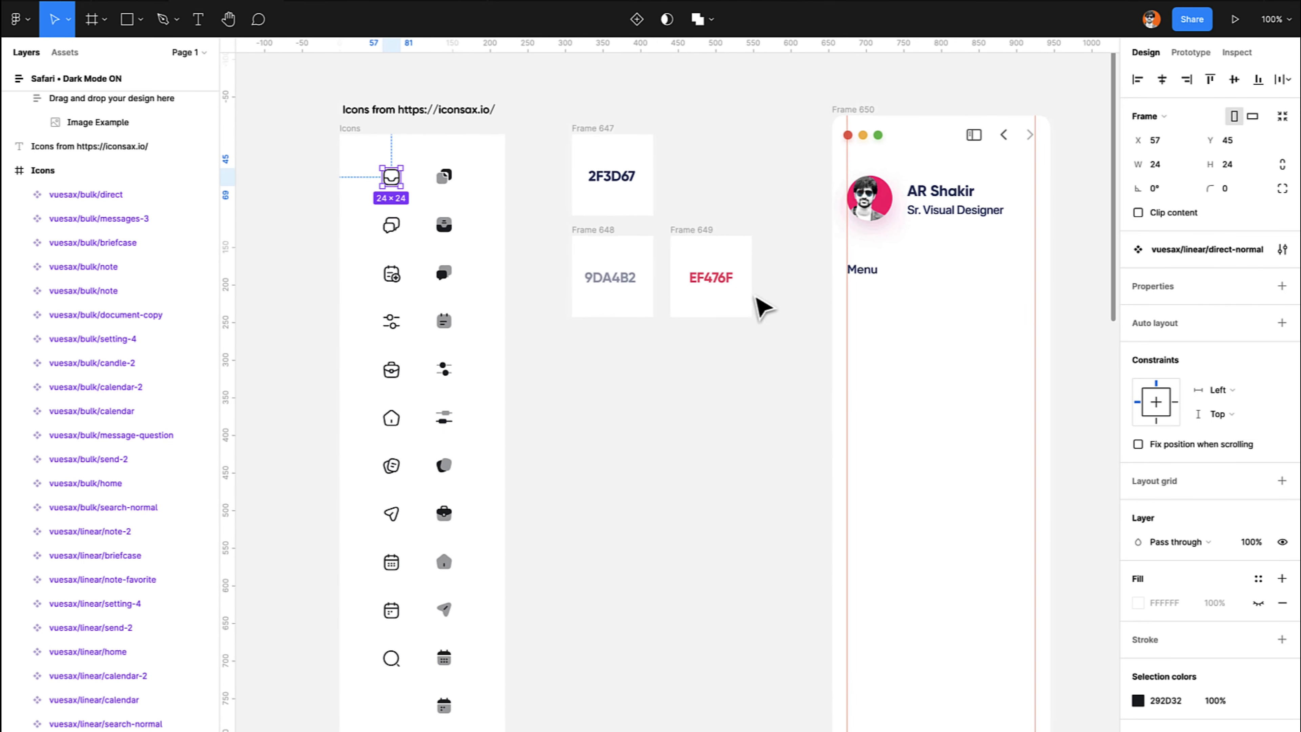
click(725, 220)
key(ctrl+v)
scroll(725, 225, up, 3)
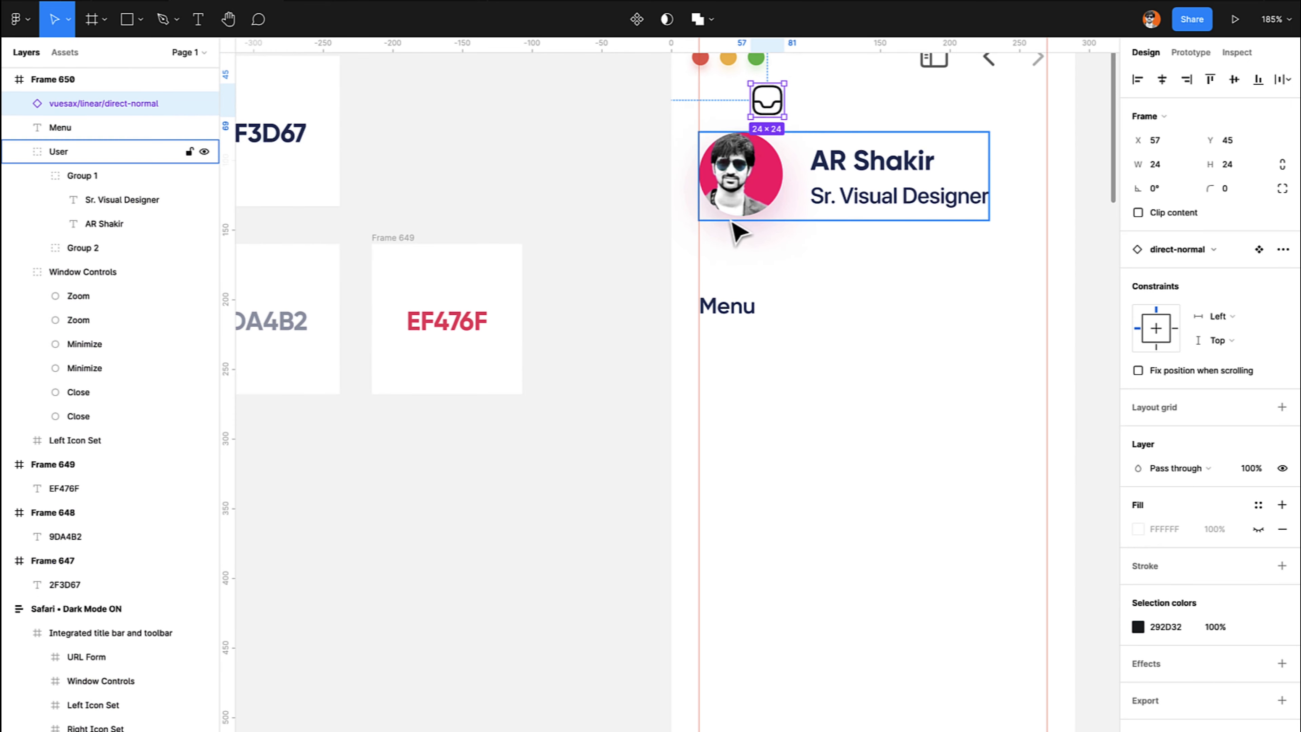
Place the pasted icon below the "Menu" text at X 18, Y 256 and rename it as Icon.
drag(776, 110, 721, 399)
key(ctrl+r)
text(Icon)
key(Return)
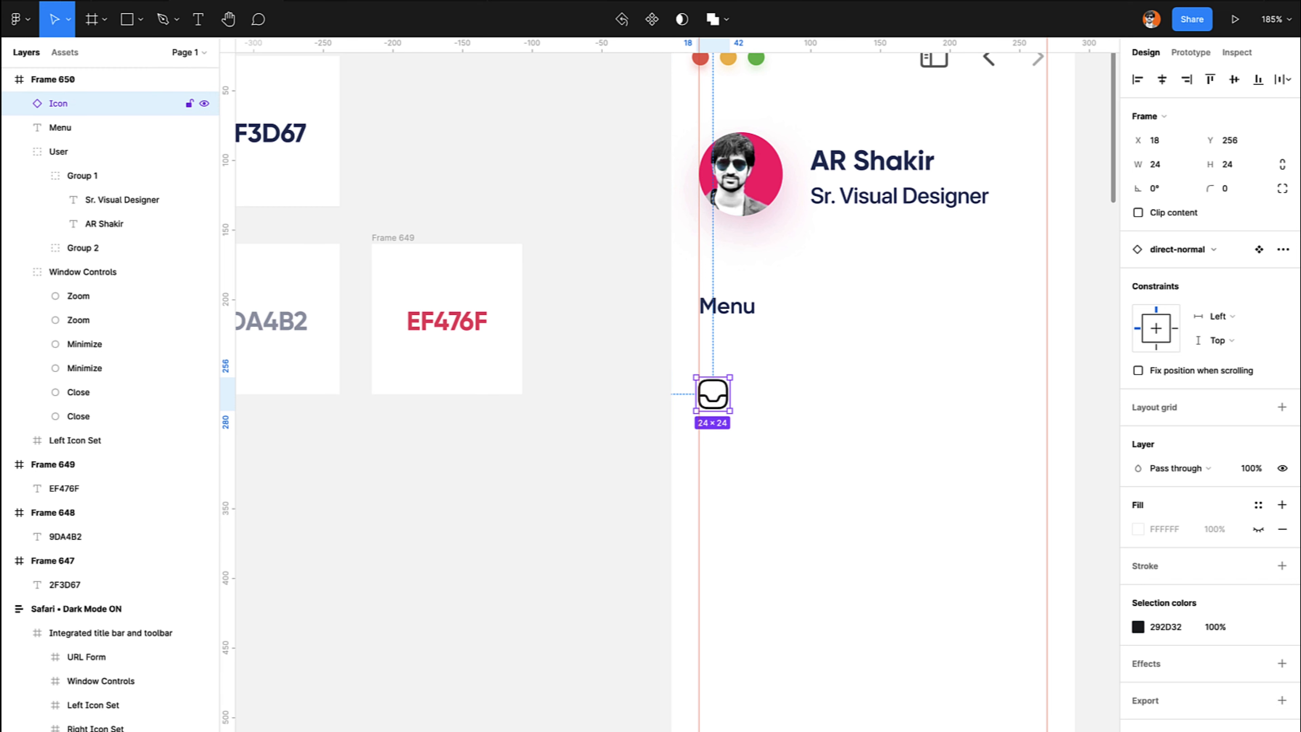
Duplicate the "Menu" text and place the copy beside the icon at X 58, Y 258.
click(779, 370)
click(745, 310)
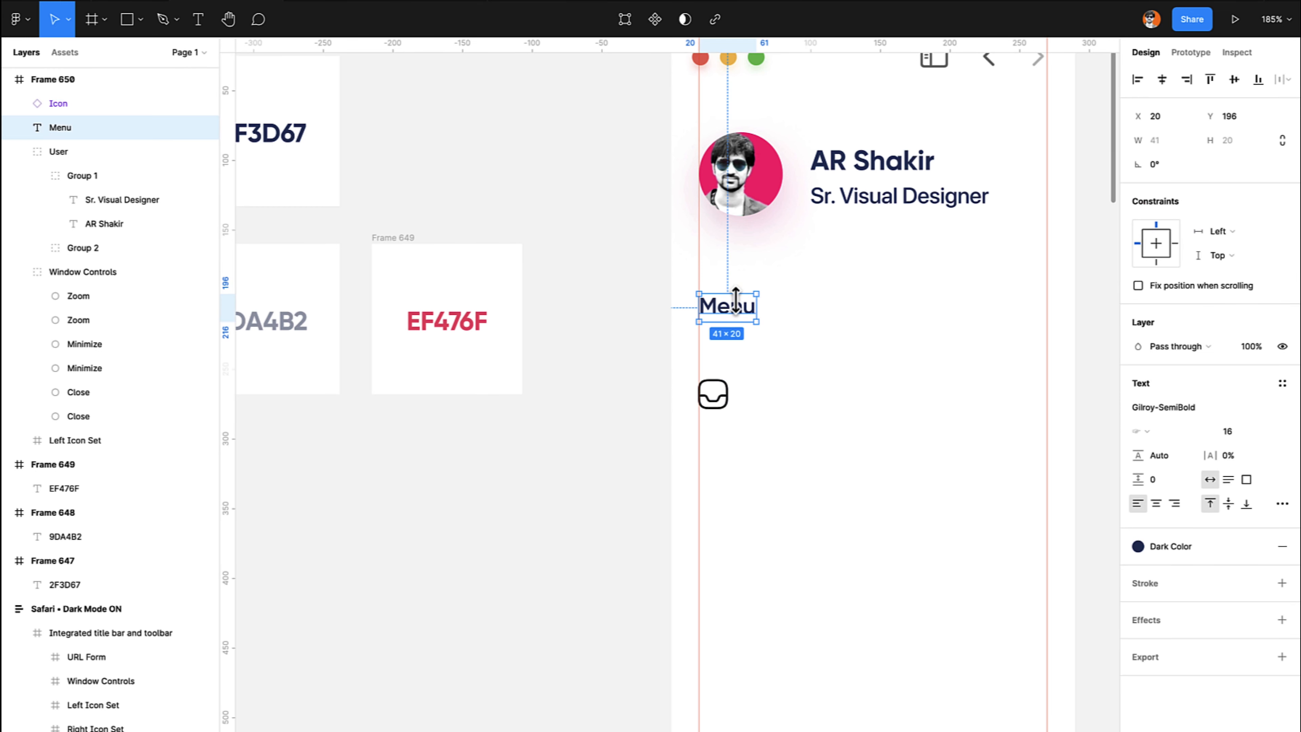
click(715, 397)
click(727, 306)
key(ctrl+d)
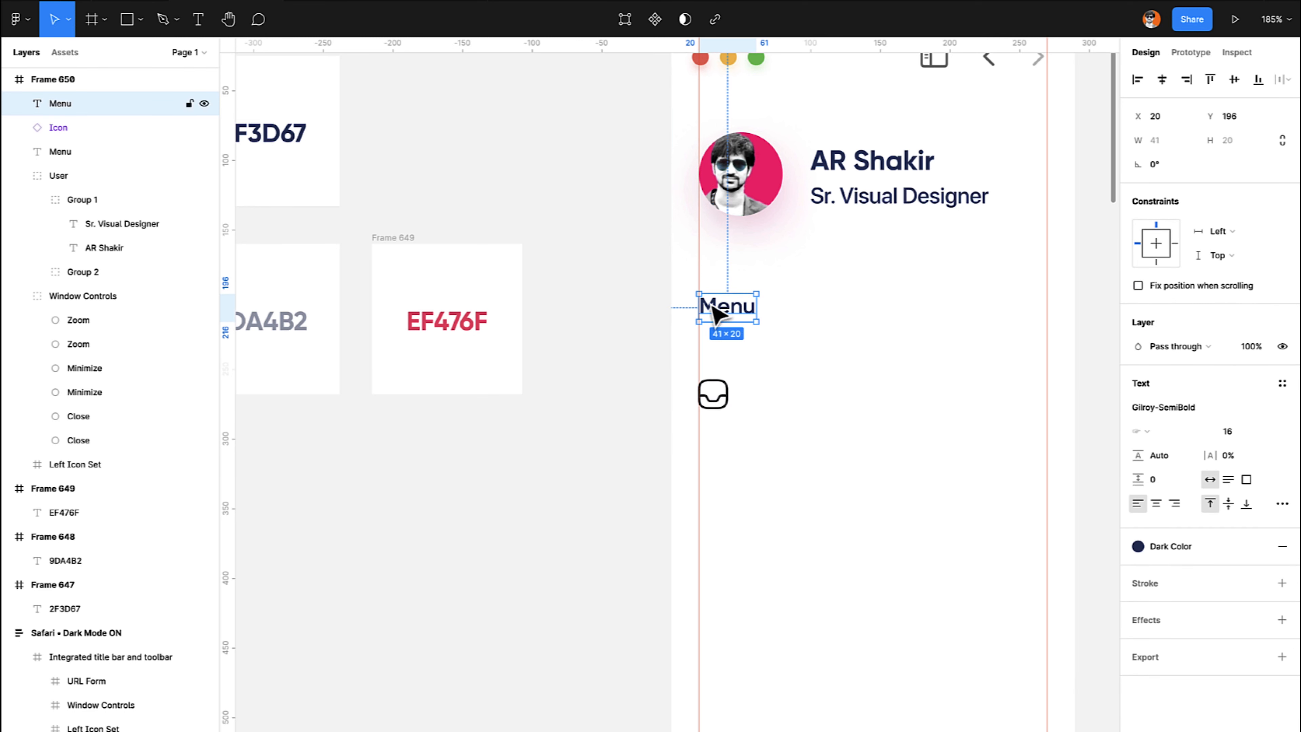
drag(734, 310, 780, 405)
Change the duplicated text beside the icon to "My Tasks".
double_click(777, 394)
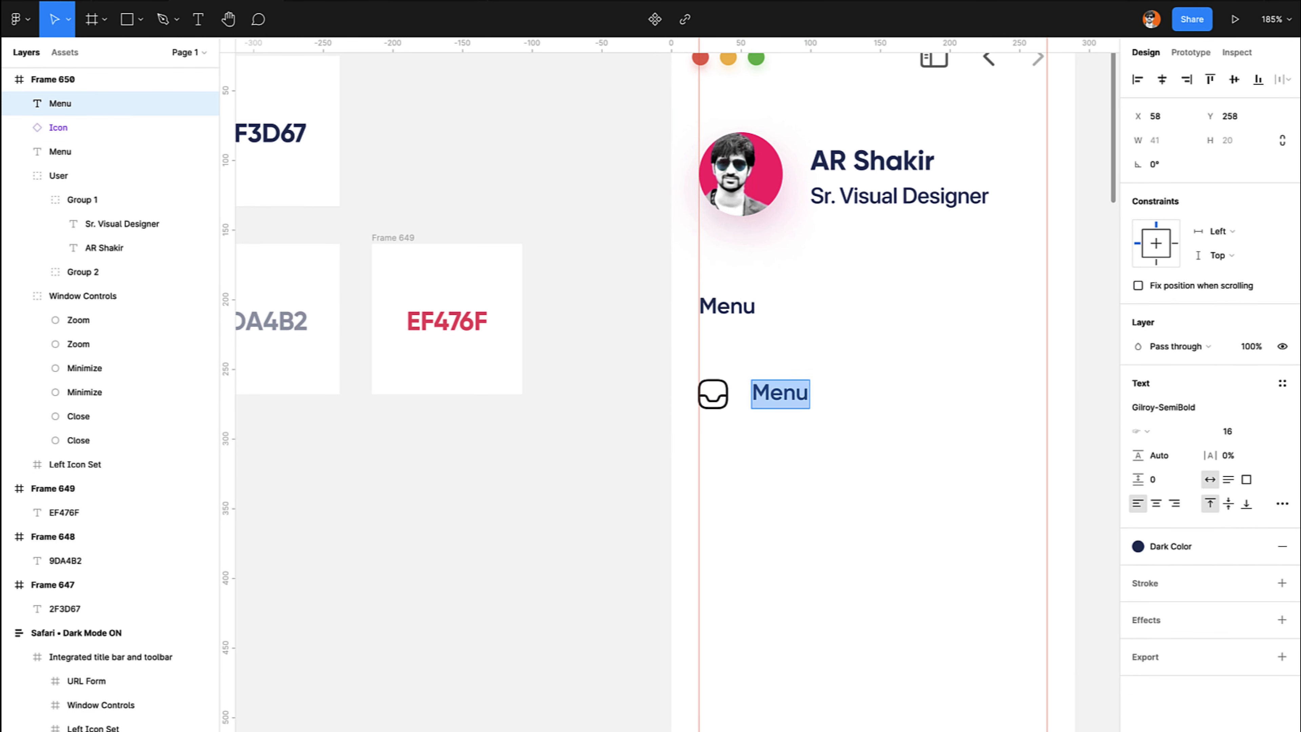
text(My)
text( Tasks)
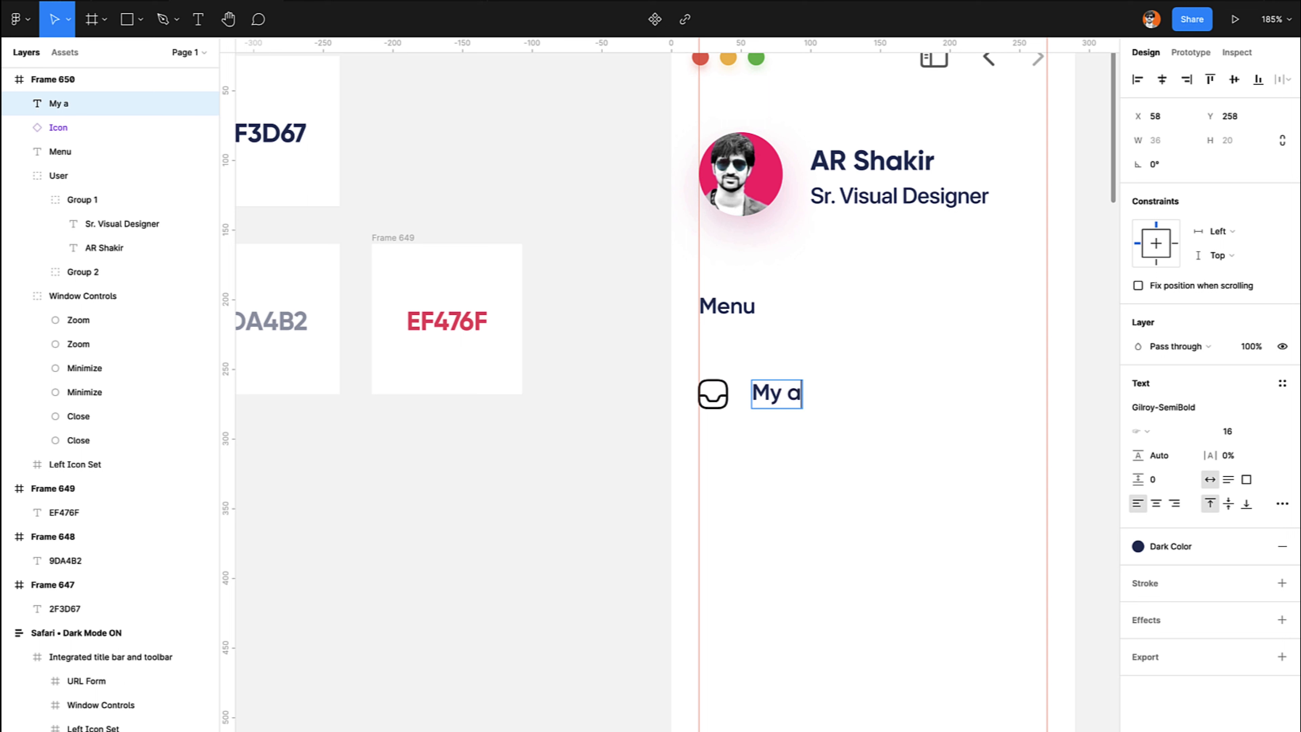
key(Escape)
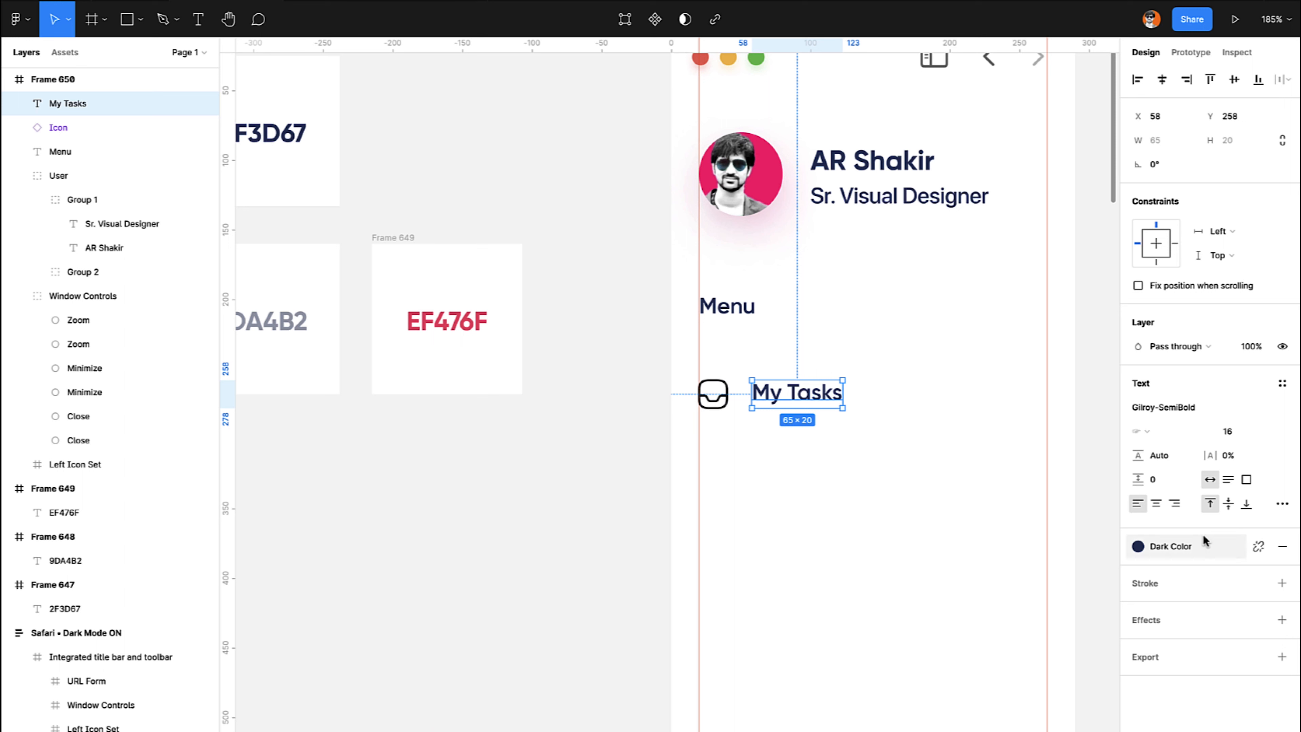
Apply the saved Light - Menu Color style to the "My Tasks" text and the icon beside it.
click(1198, 545)
click(1175, 538)
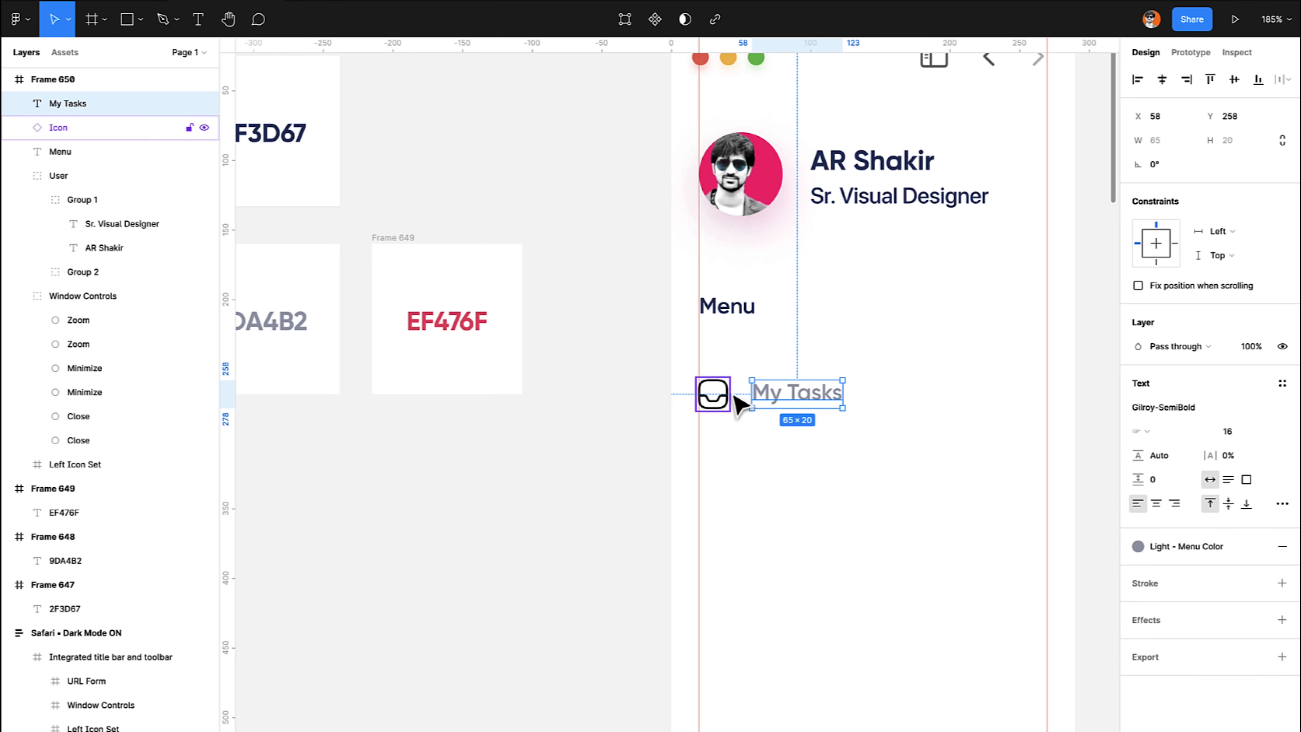
click(723, 404)
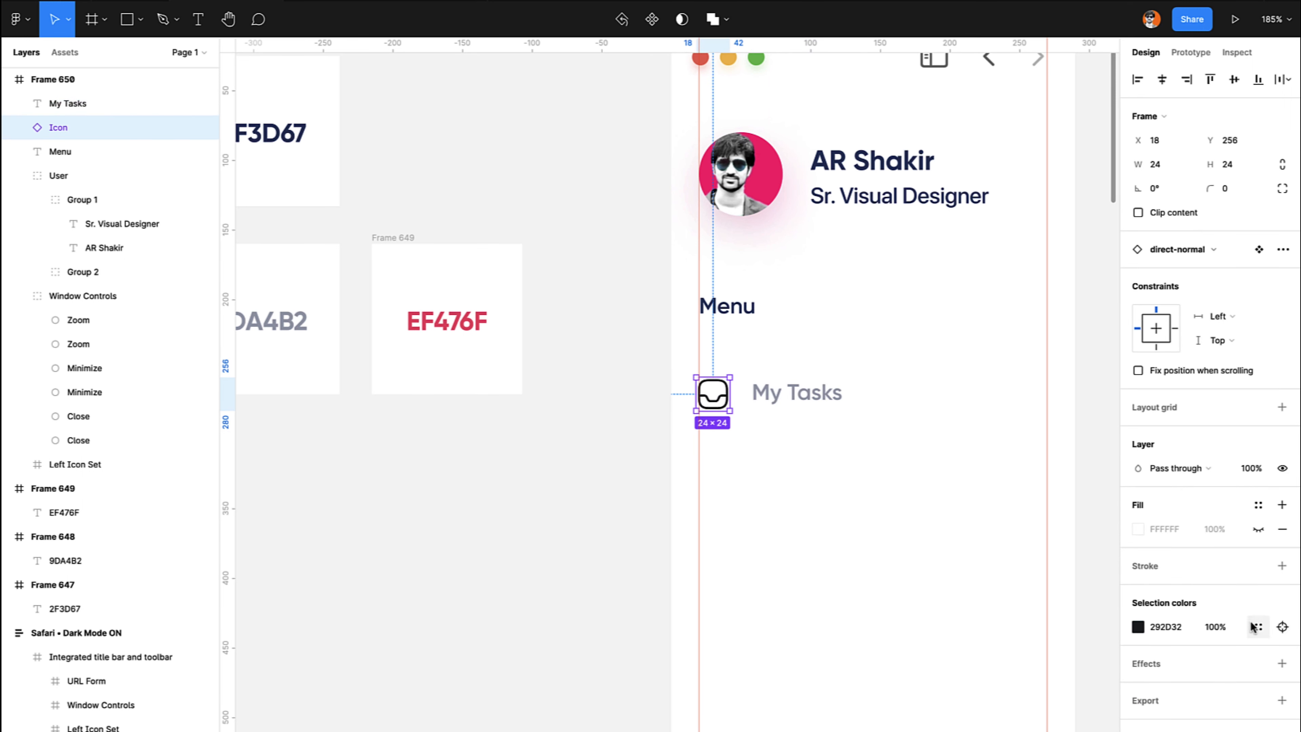
click(1256, 627)
click(1002, 529)
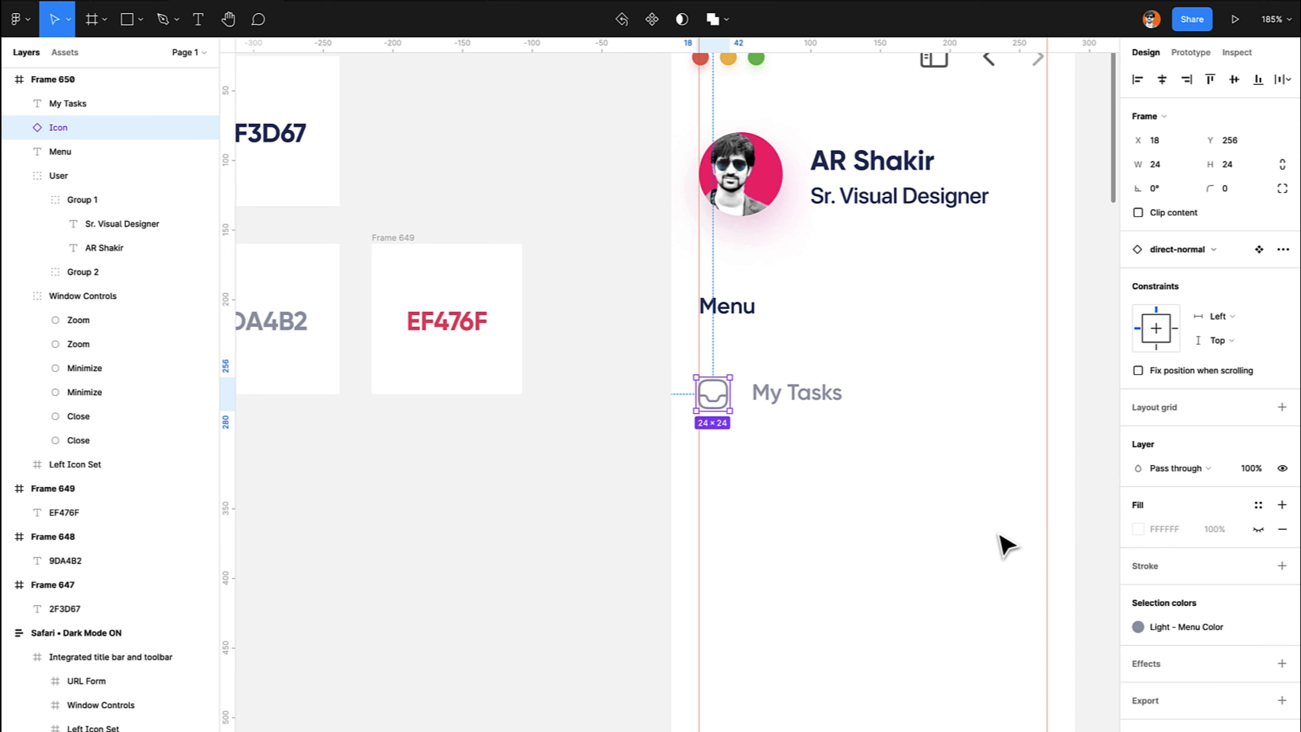
click(911, 503)
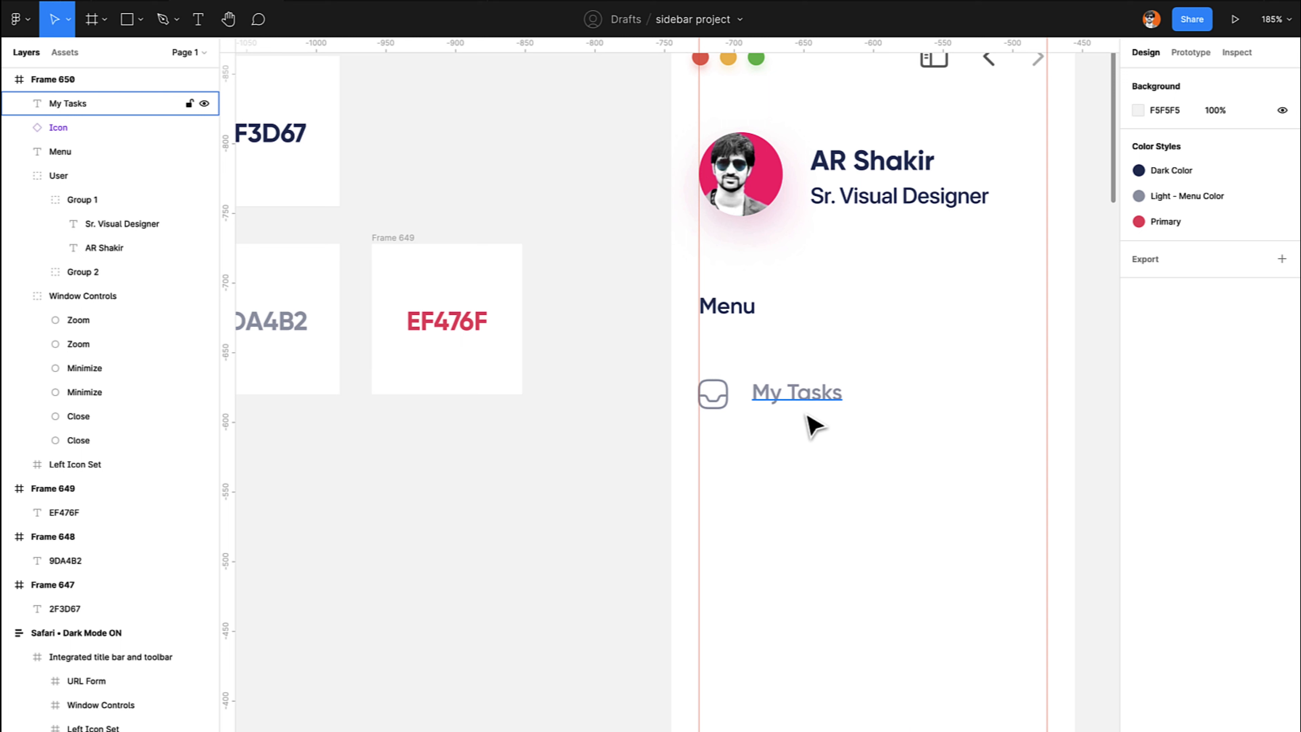
Rename the "My Tasks" text layer as Menu Title and group it with the icon beside it.
click(805, 400)
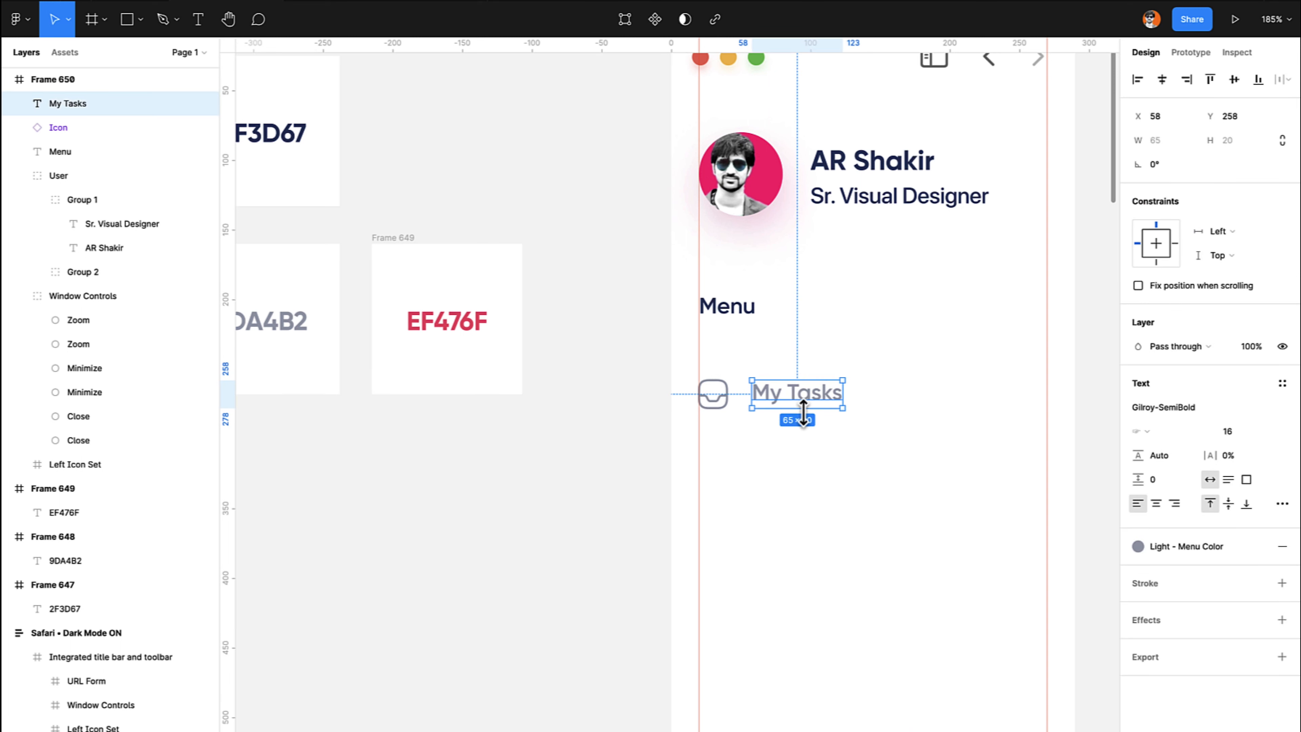
key(super+r)
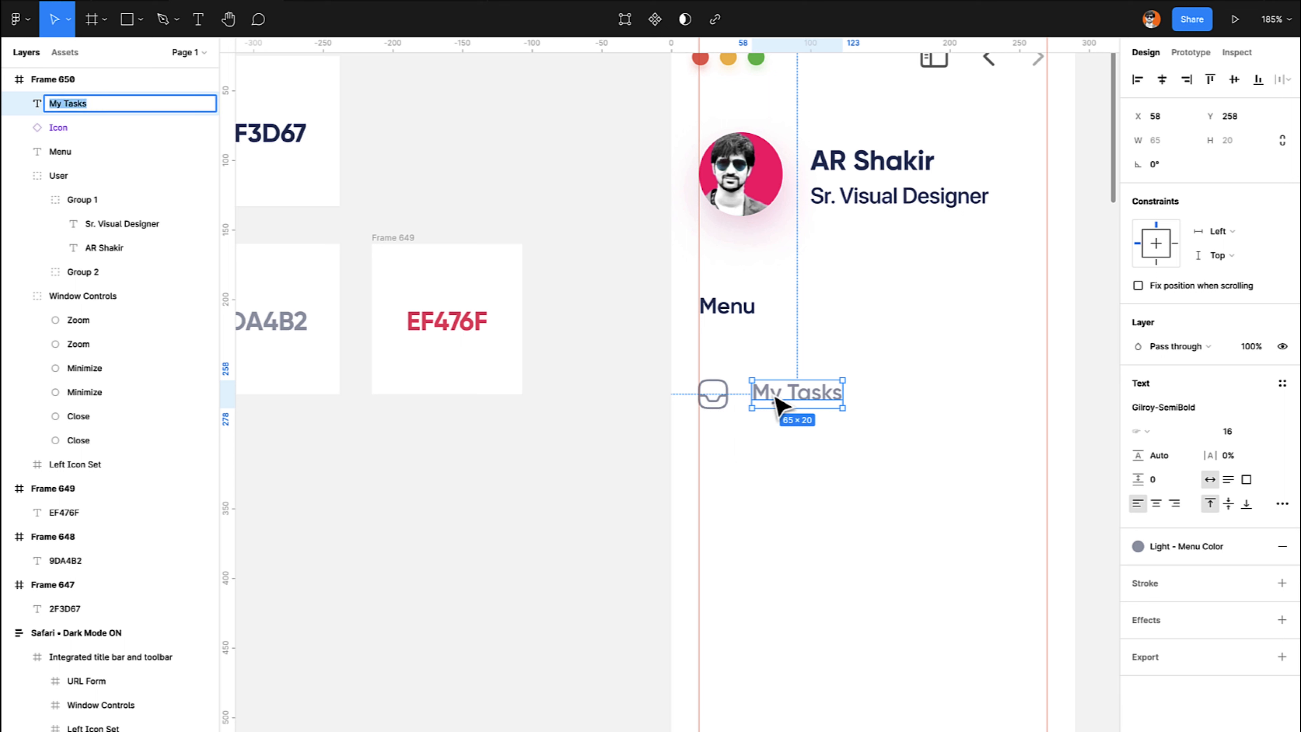
text(Min)
key(Return)
key(super+r)
key(Right)
key(BackSpace)
text(e)
key(Return)
shift+click(724, 395)
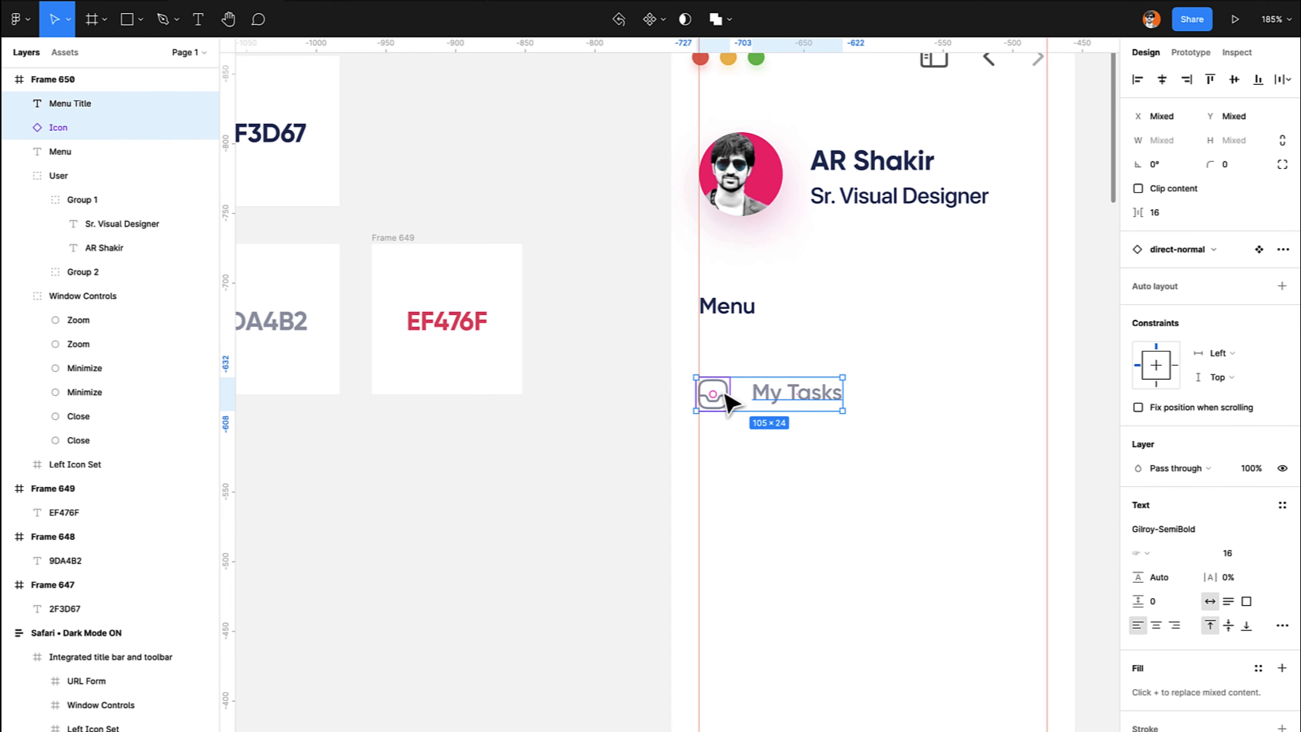
key(super+g)
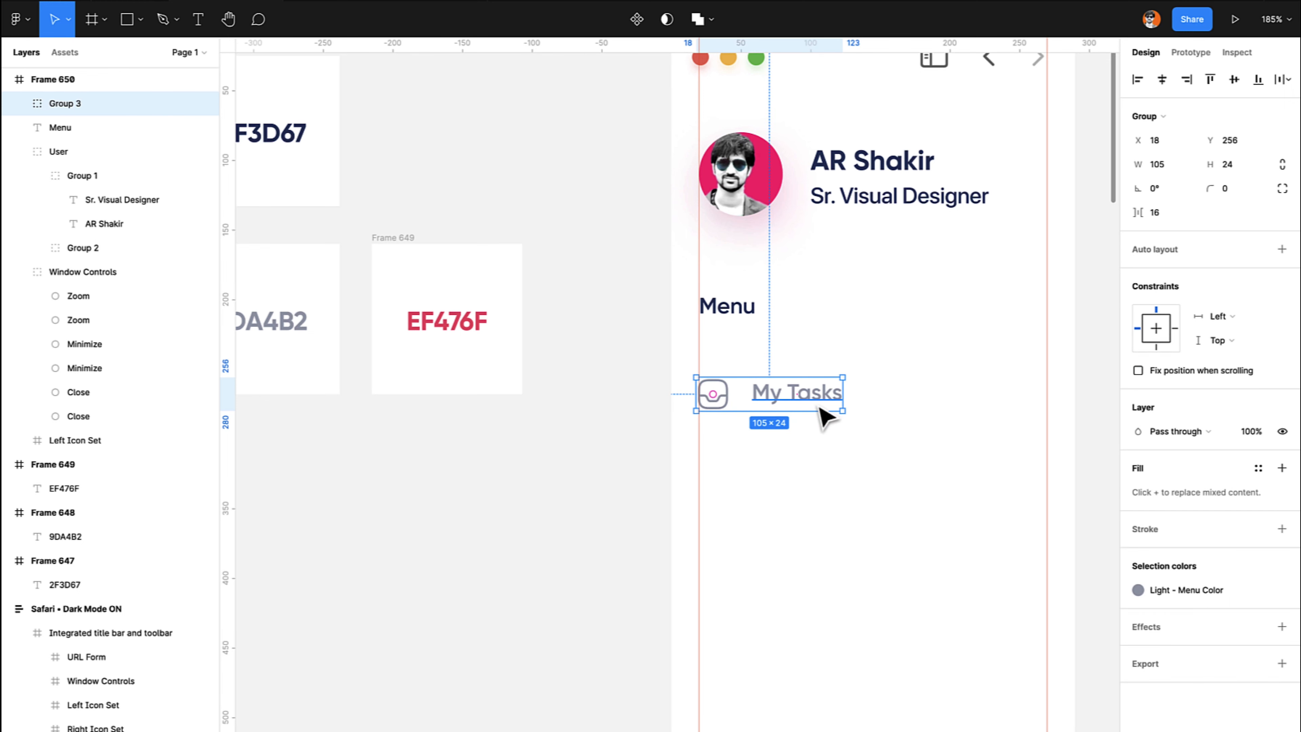
Widen the "My Tasks" text box to the sidebar's right margin guide so the menu row is 252 wide.
double_click(830, 405)
drag(840, 393, 1047, 393)
click(929, 479)
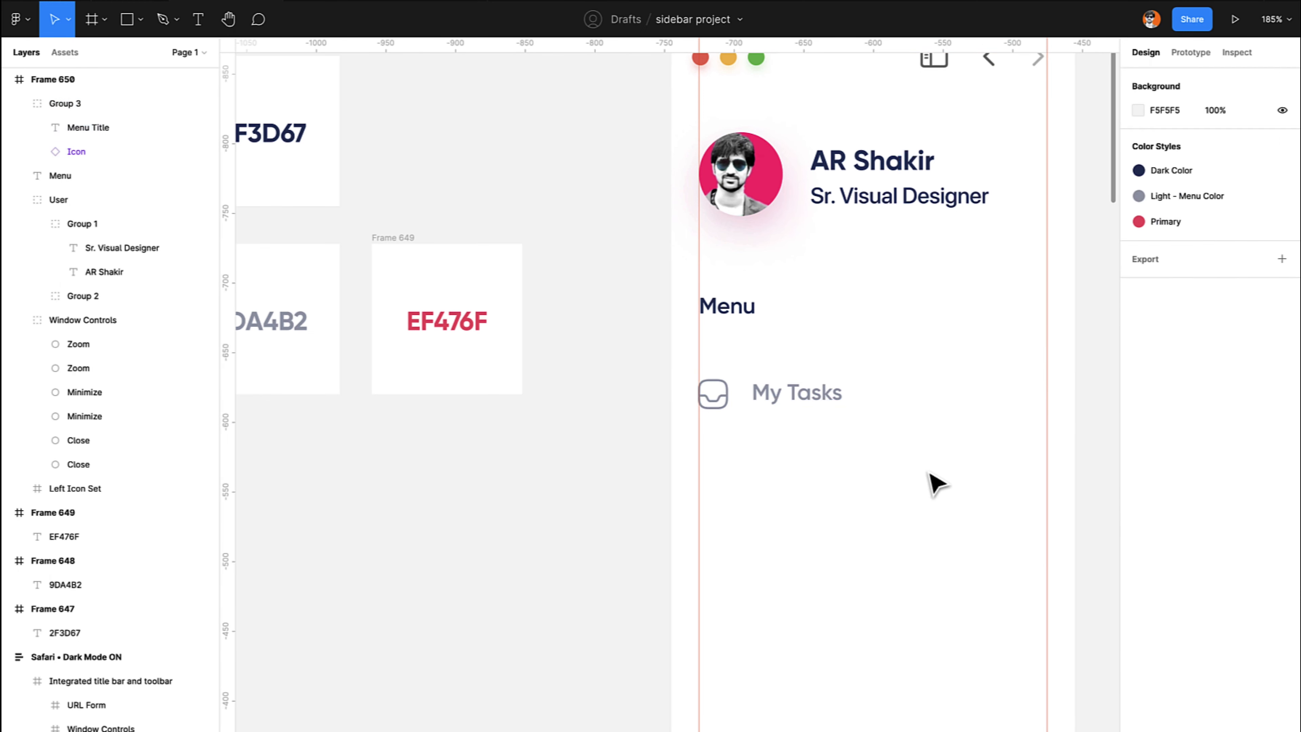
Turn the grouped "My Tasks" menu row into a component.
click(797, 405)
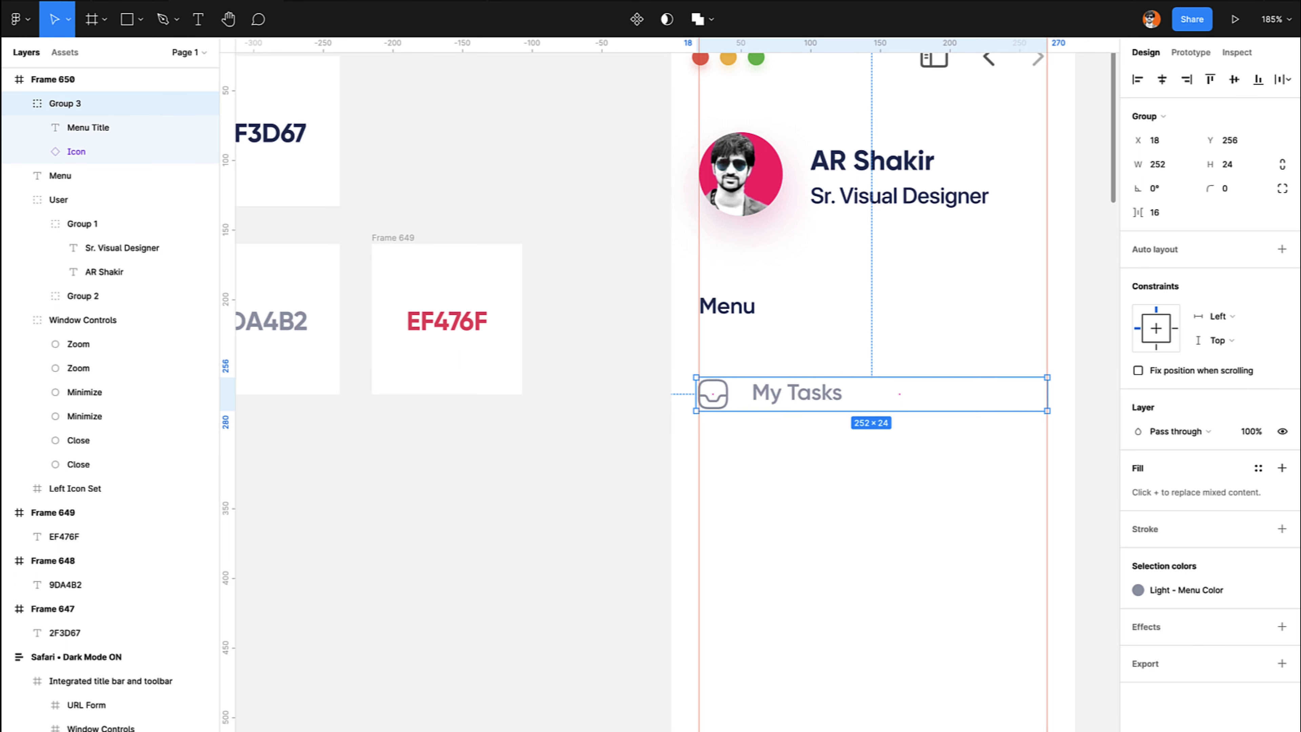
click(637, 20)
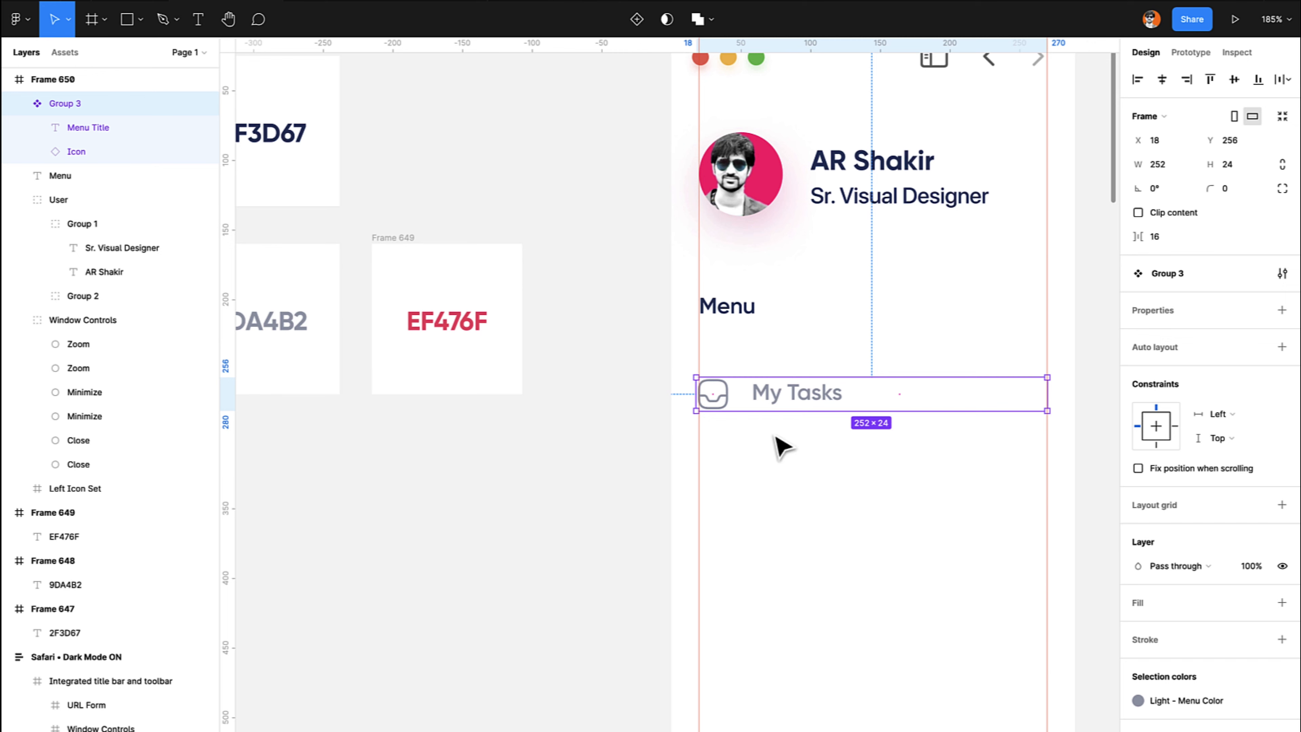
click(781, 450)
Duplicate the menu row component directly below at Y 296, then group both rows and apply auto layout.
click(722, 398)
drag(726, 403, 722, 453)
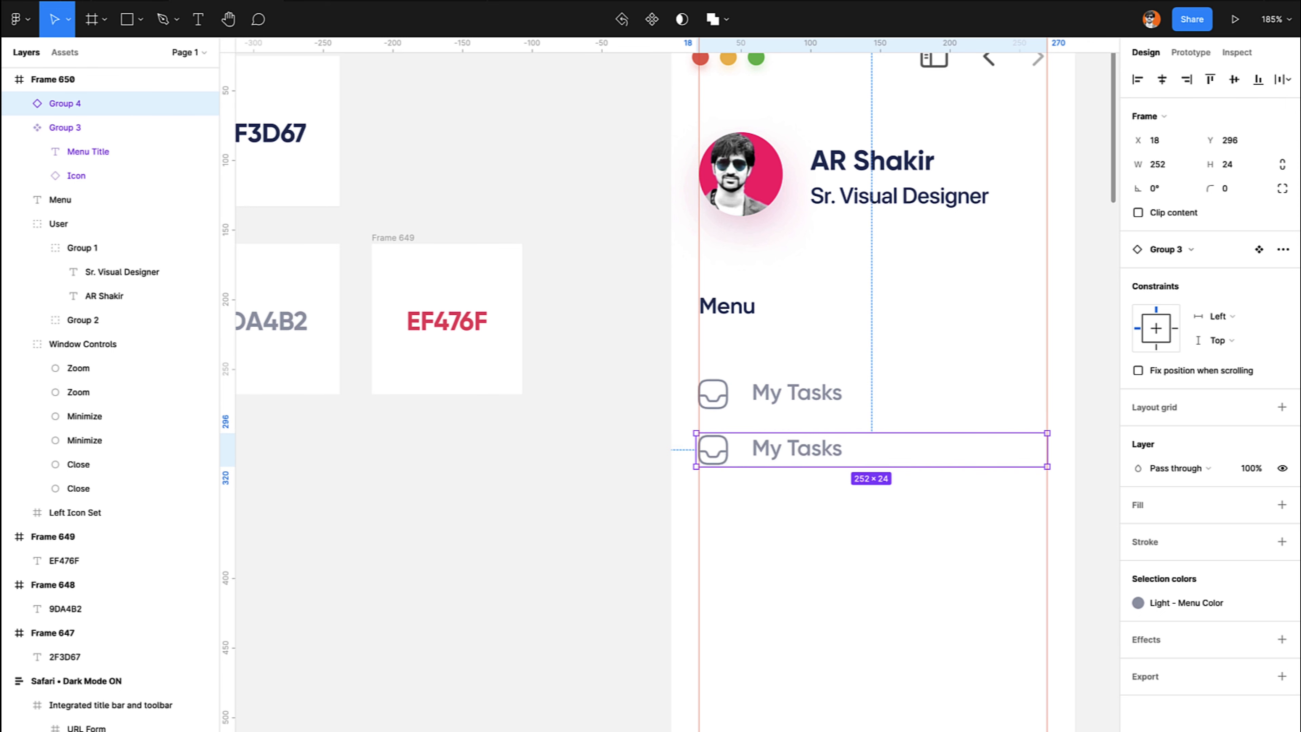
shift+click(781, 392)
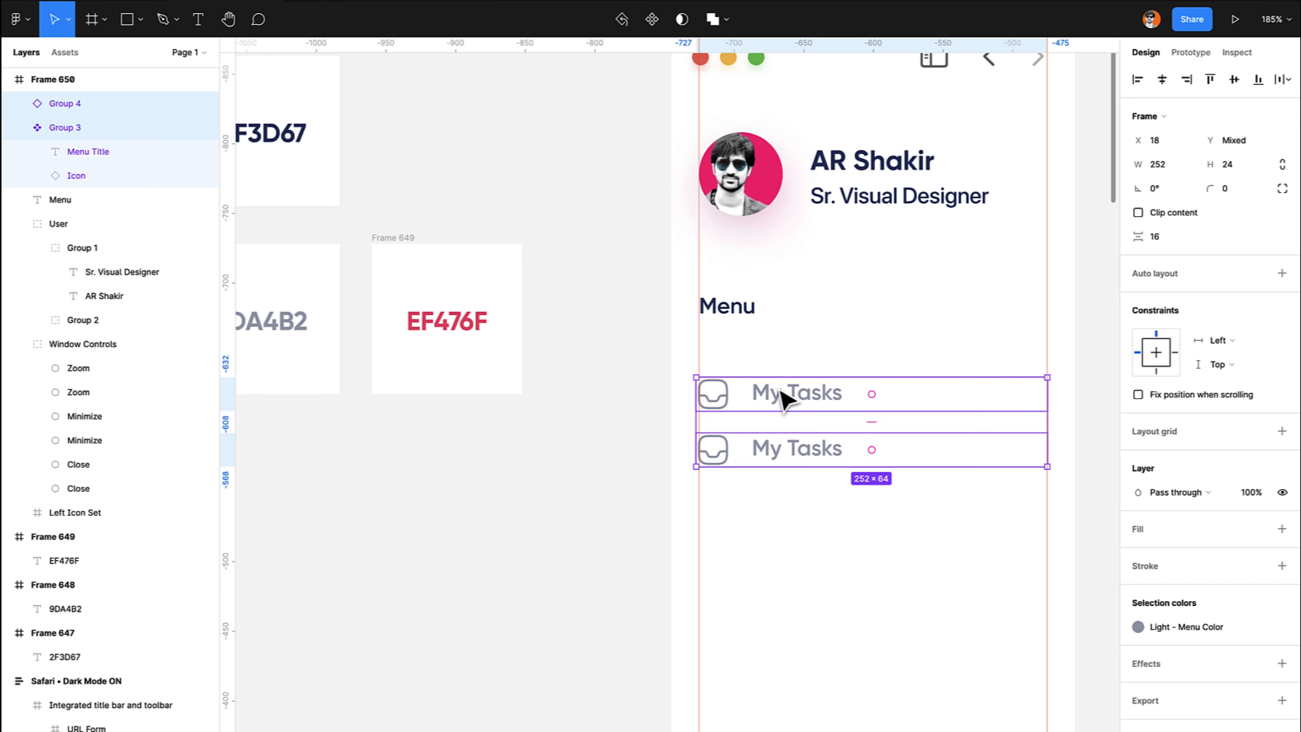
key(ctrl+g)
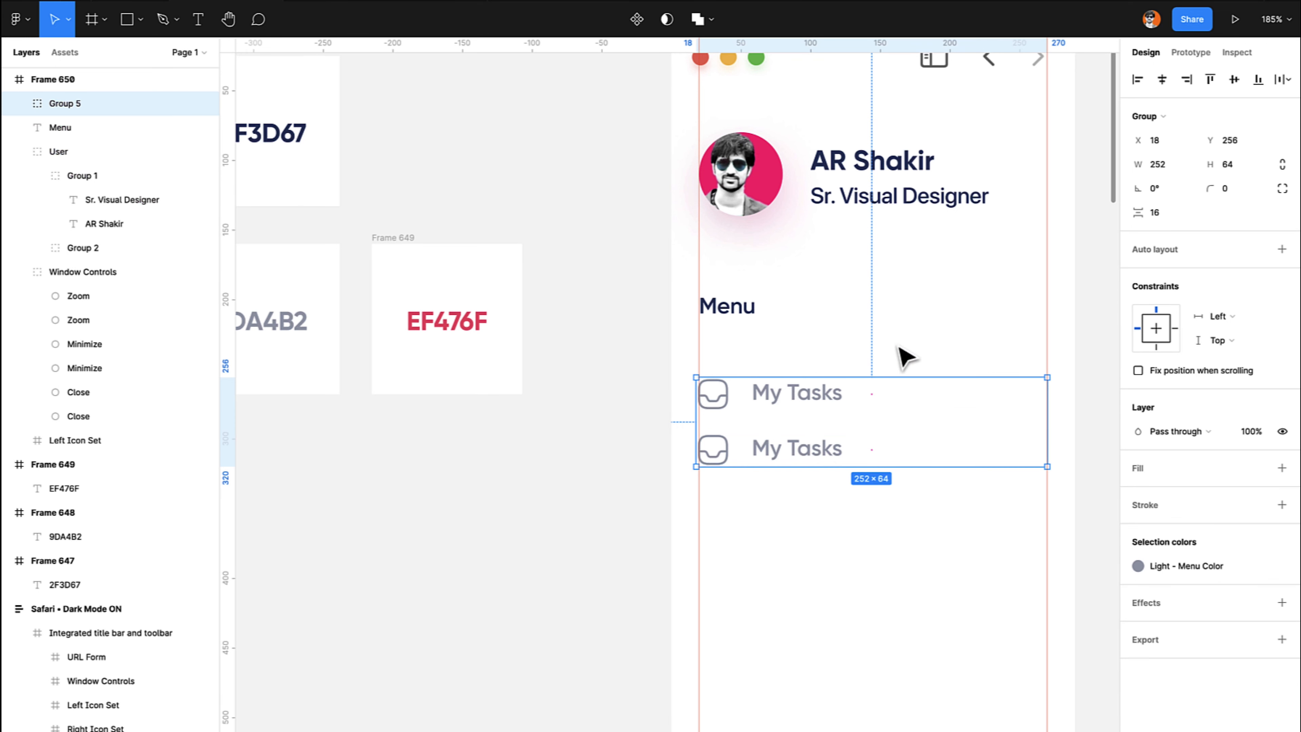
click(1283, 250)
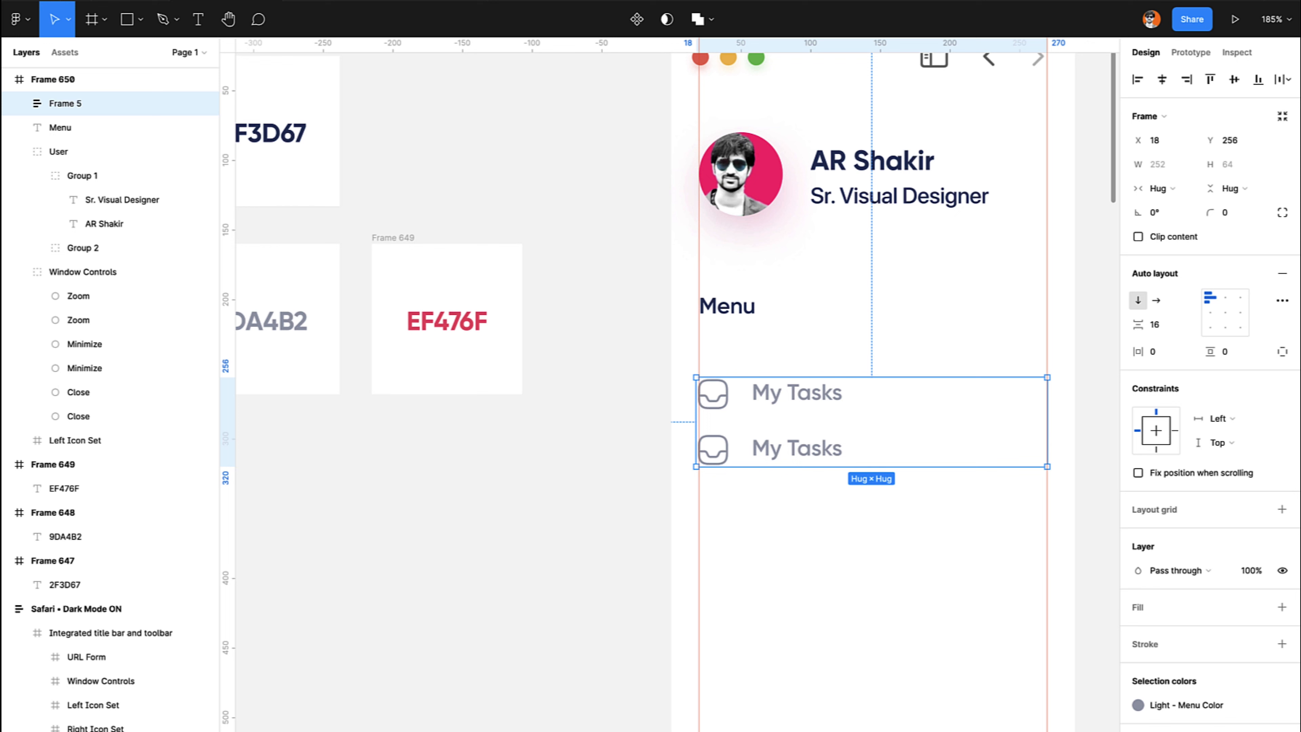
Set the vertical spacing between the auto layout menu rows to 30.
double_click(789, 454)
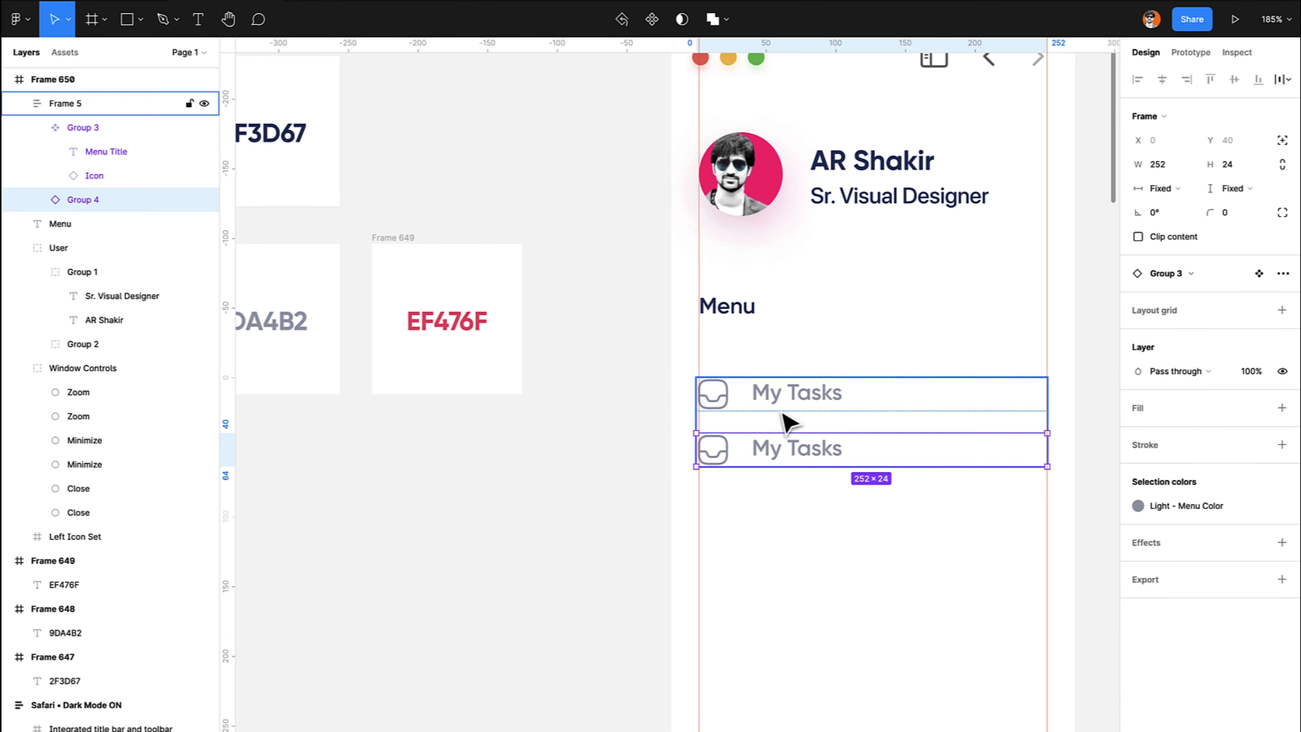
click(131, 103)
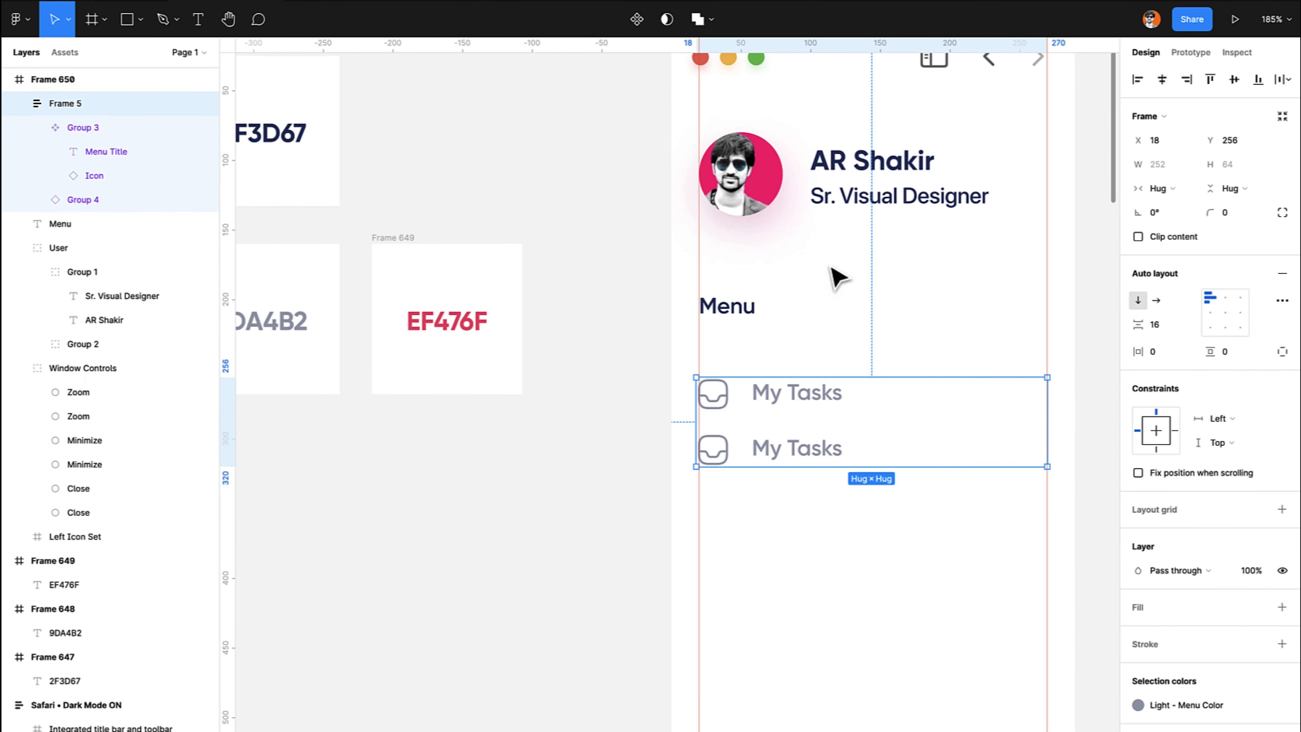
click(1165, 324)
key(Return)
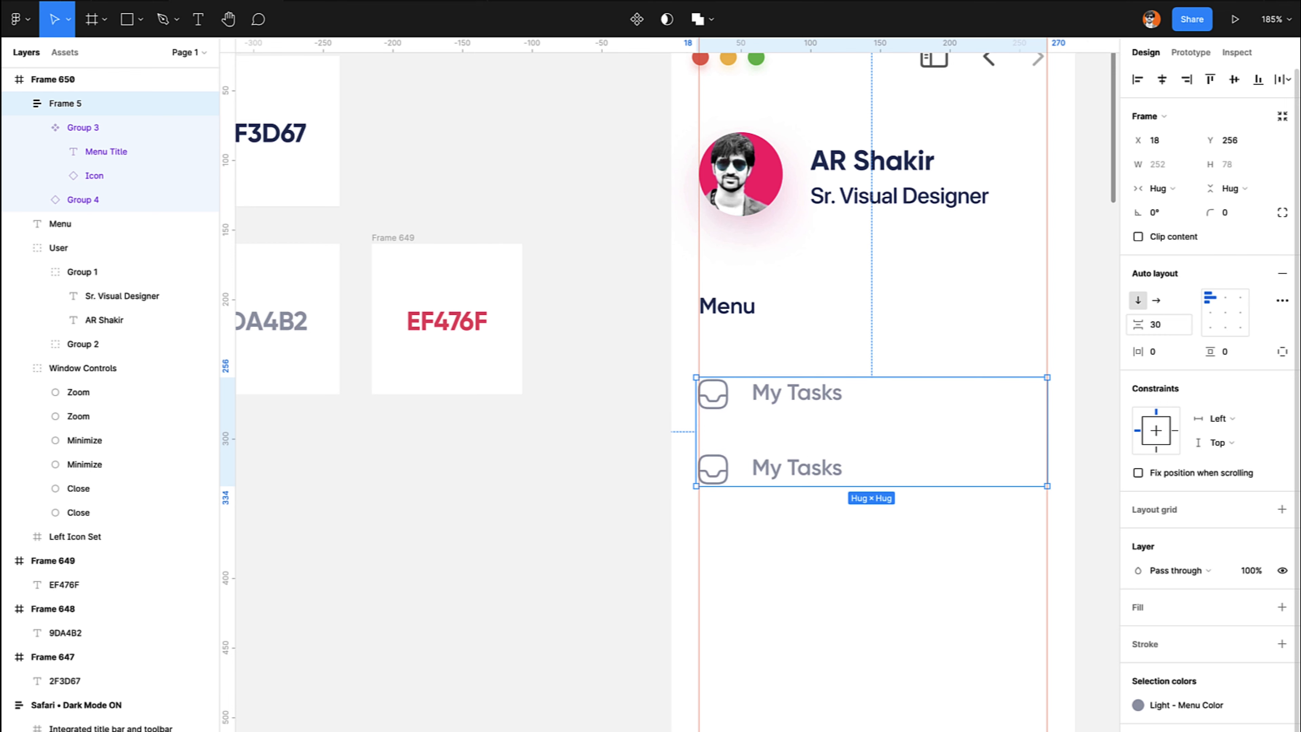
click(947, 563)
Duplicate the second "My Tasks" row four times within the auto layout frame, making six menu rows.
double_click(807, 469)
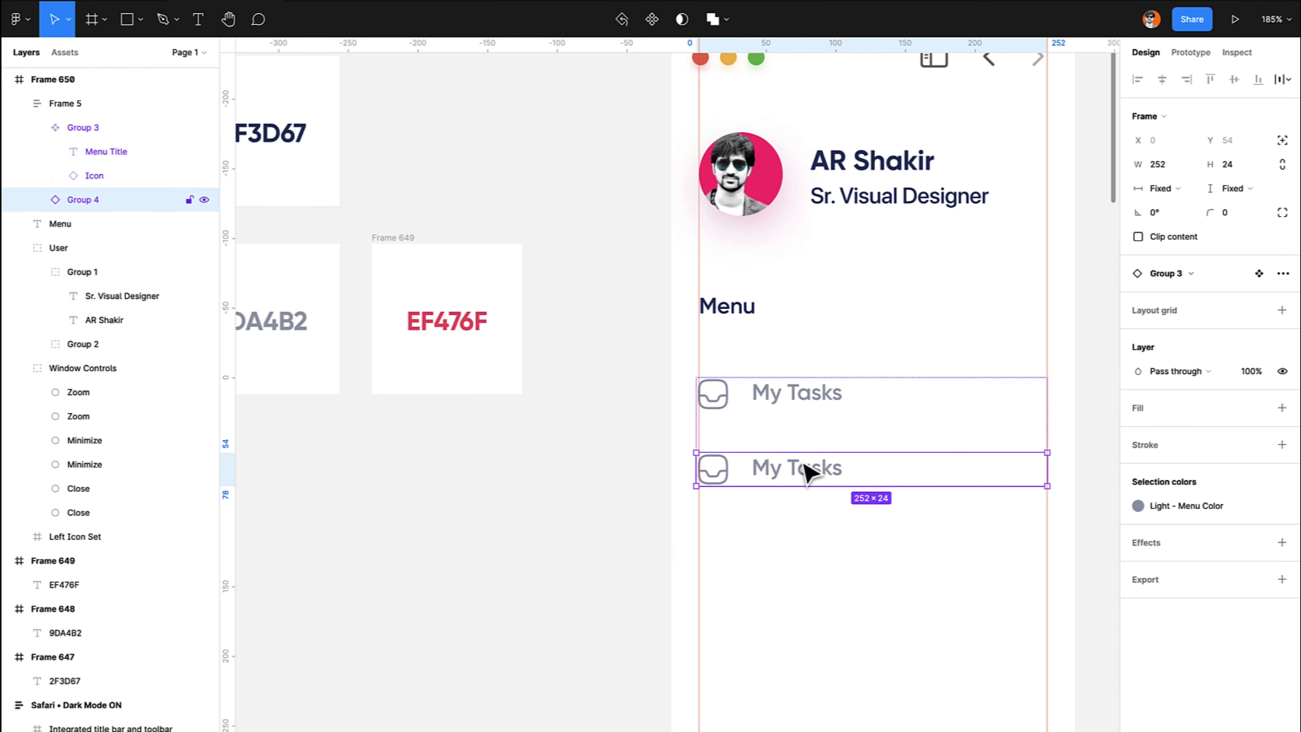
key(ctrl+d)
key(ctrl+d)
key(ctrl+d)
scroll(810, 471, down, 5)
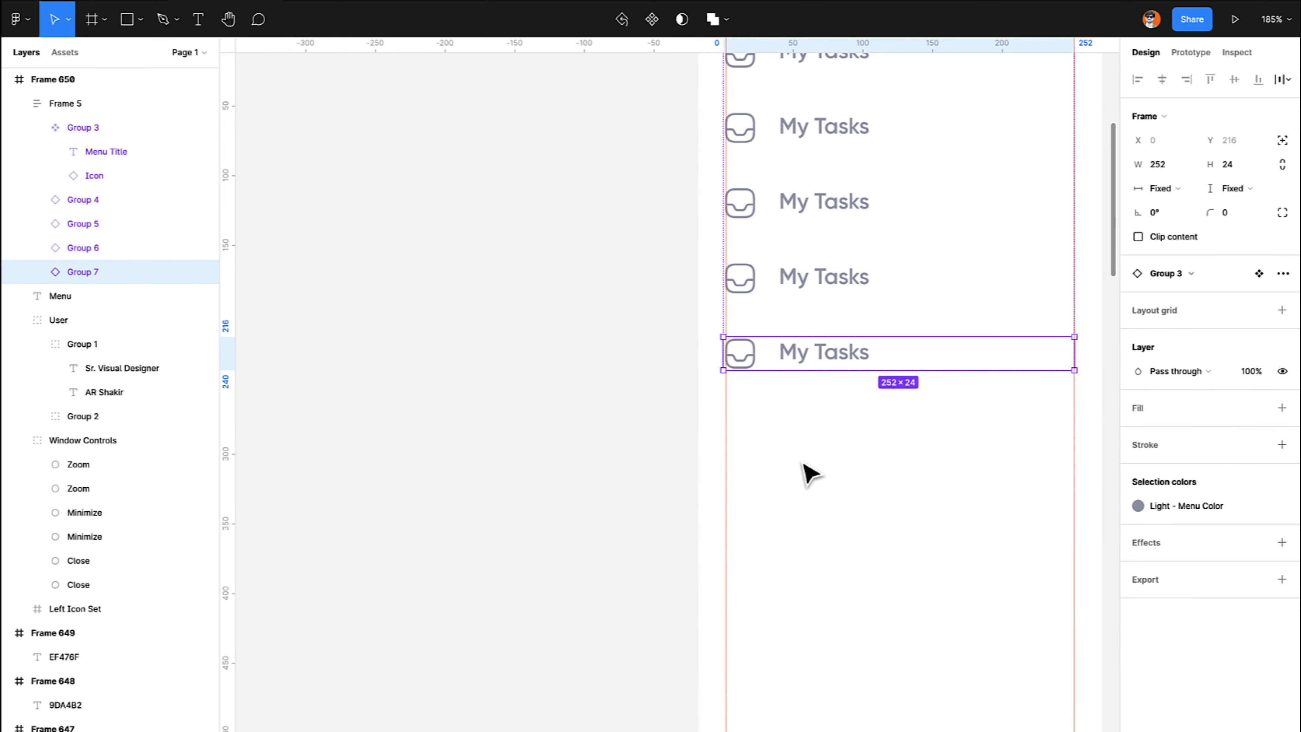
key(ctrl+d)
scroll(804, 466, up, 3)
Change the second menu row's title to "Inbox" and the third row's title to "Projects".
double_click(729, 296)
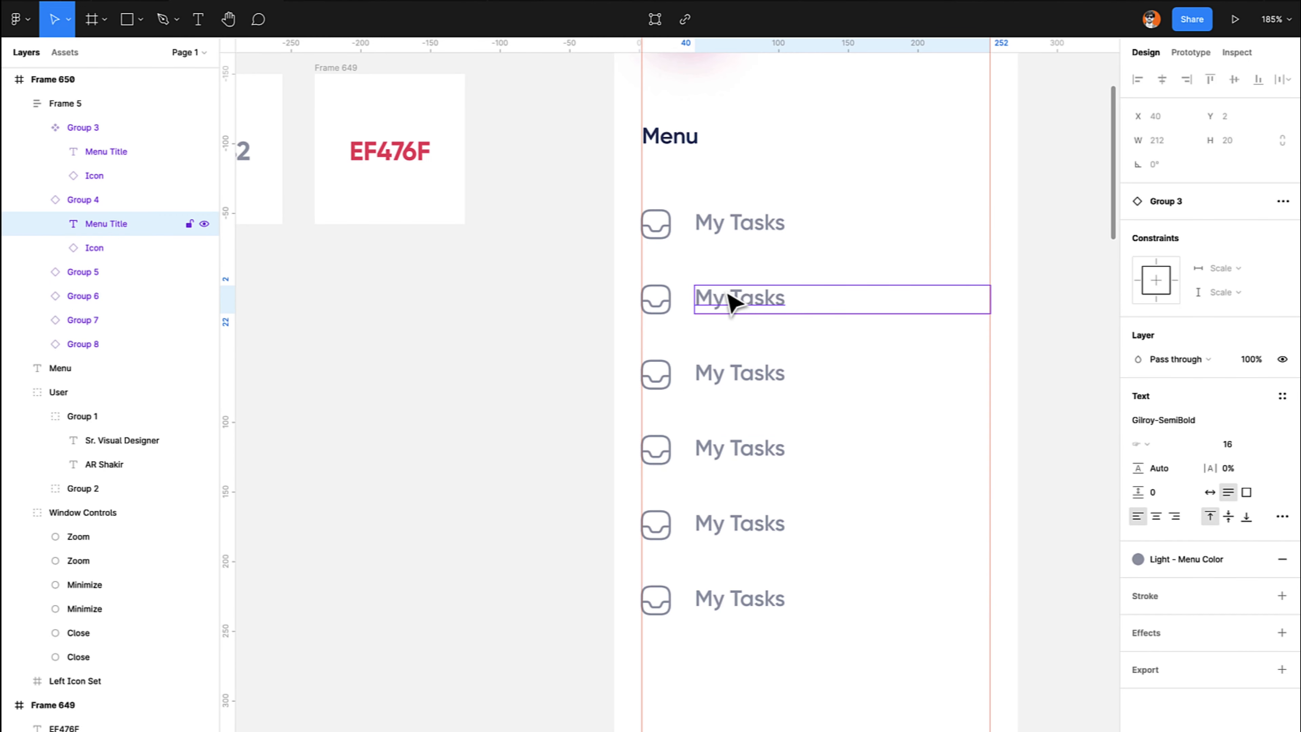
double_click(729, 299)
key(BackSpace)
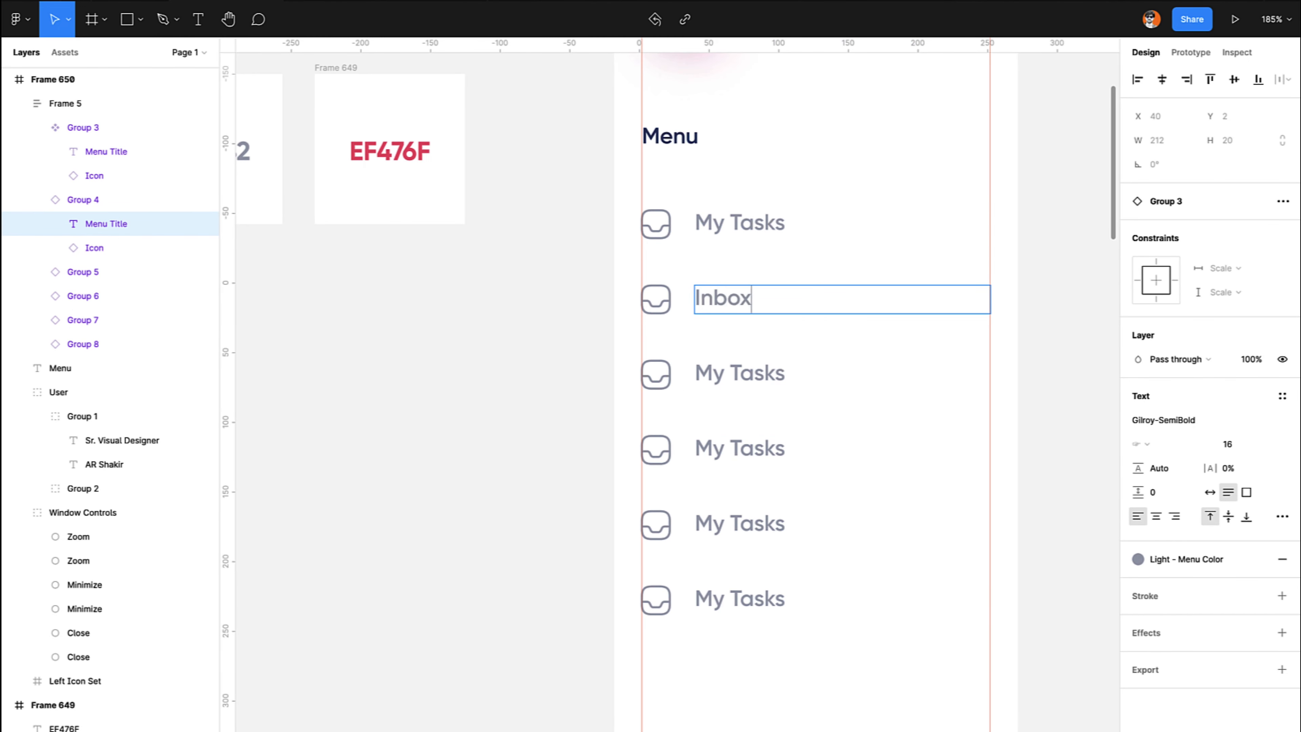
key(Escape)
click(734, 382)
double_click(731, 379)
text(Projects)
key(Escape)
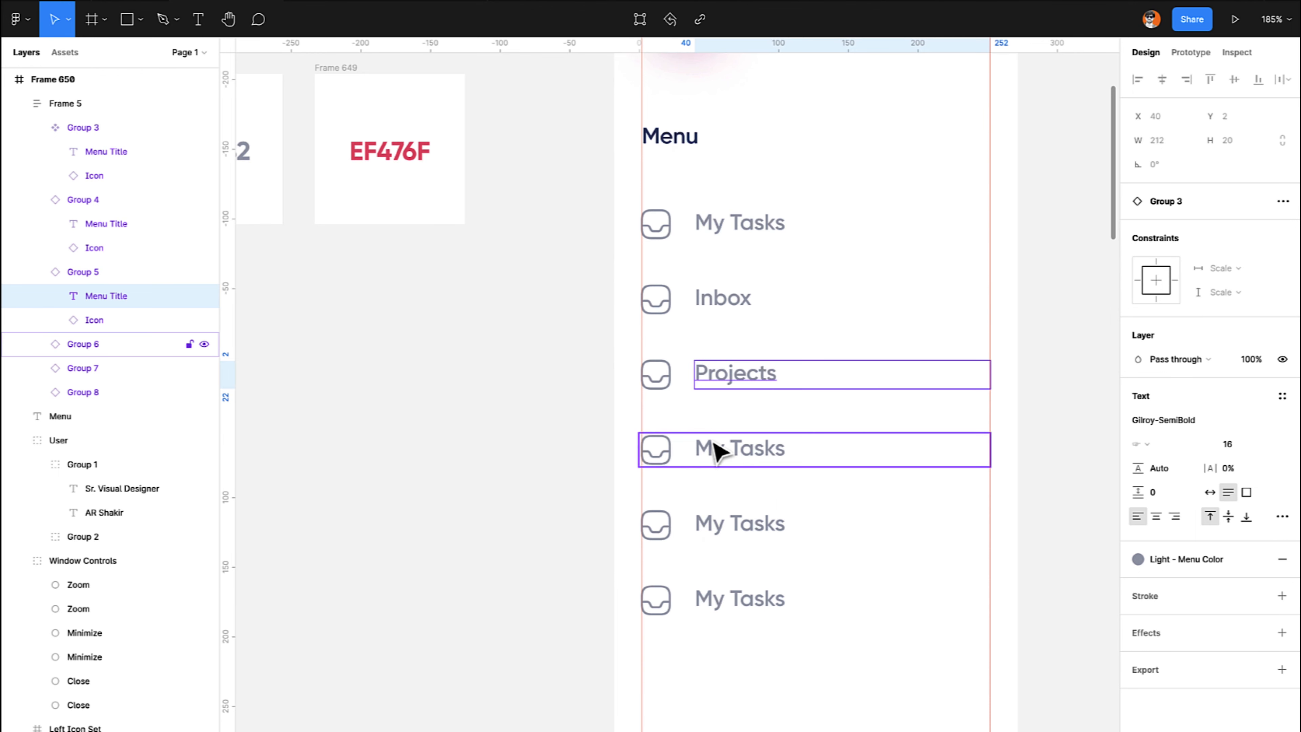
Change the fourth menu row's title to "Standups".
click(715, 449)
double_click(715, 449)
text(Statu)
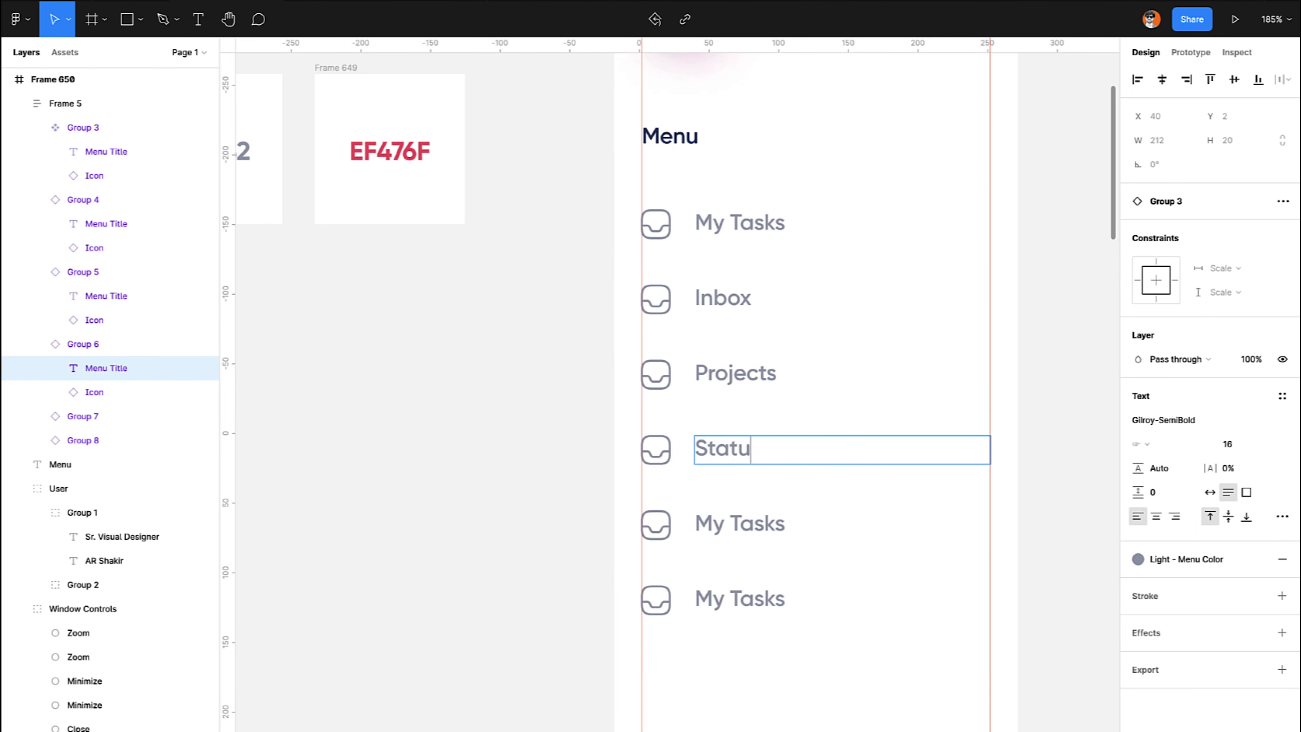
text(d)
key(BackSpace)
key(BackSpace)
key(BackSpace)
text(ndups)
key(Escape)
Change the fifth menu row's title to "Meetings" and the sixth row's title to "Settings".
click(792, 533)
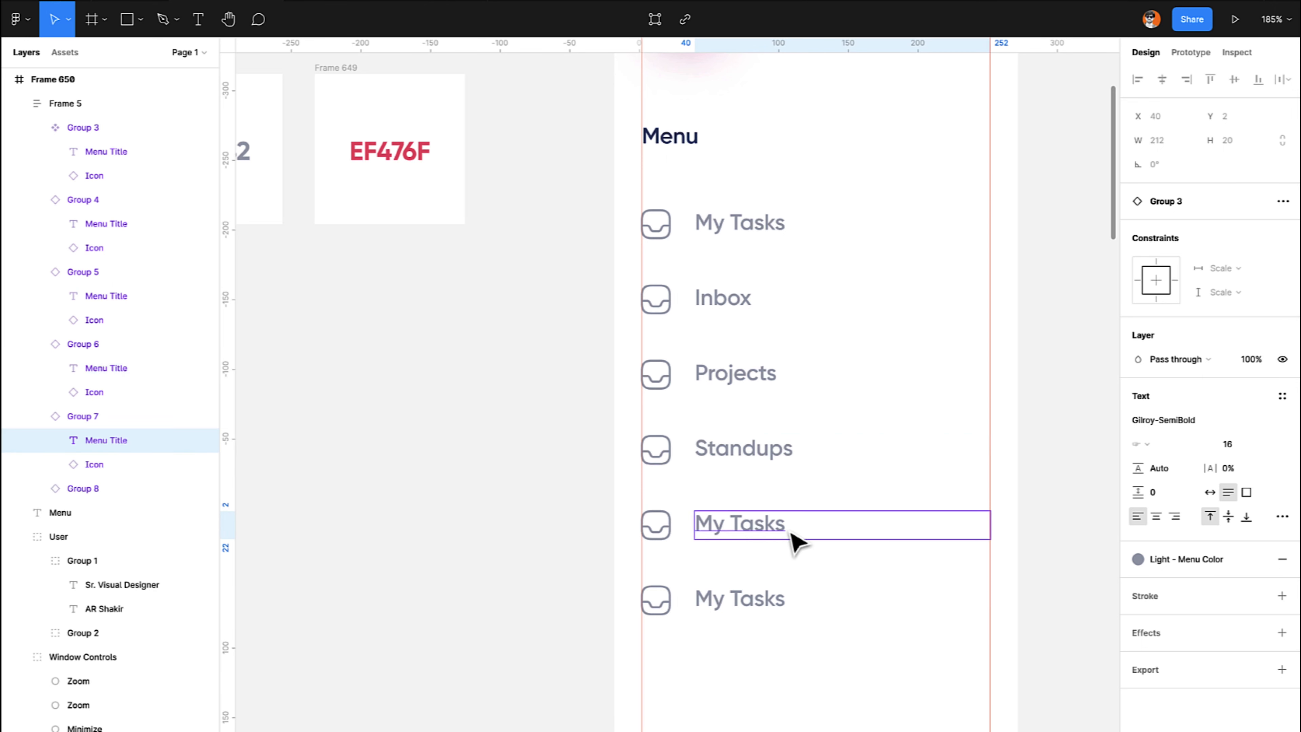
key(Return)
text(Meetins)
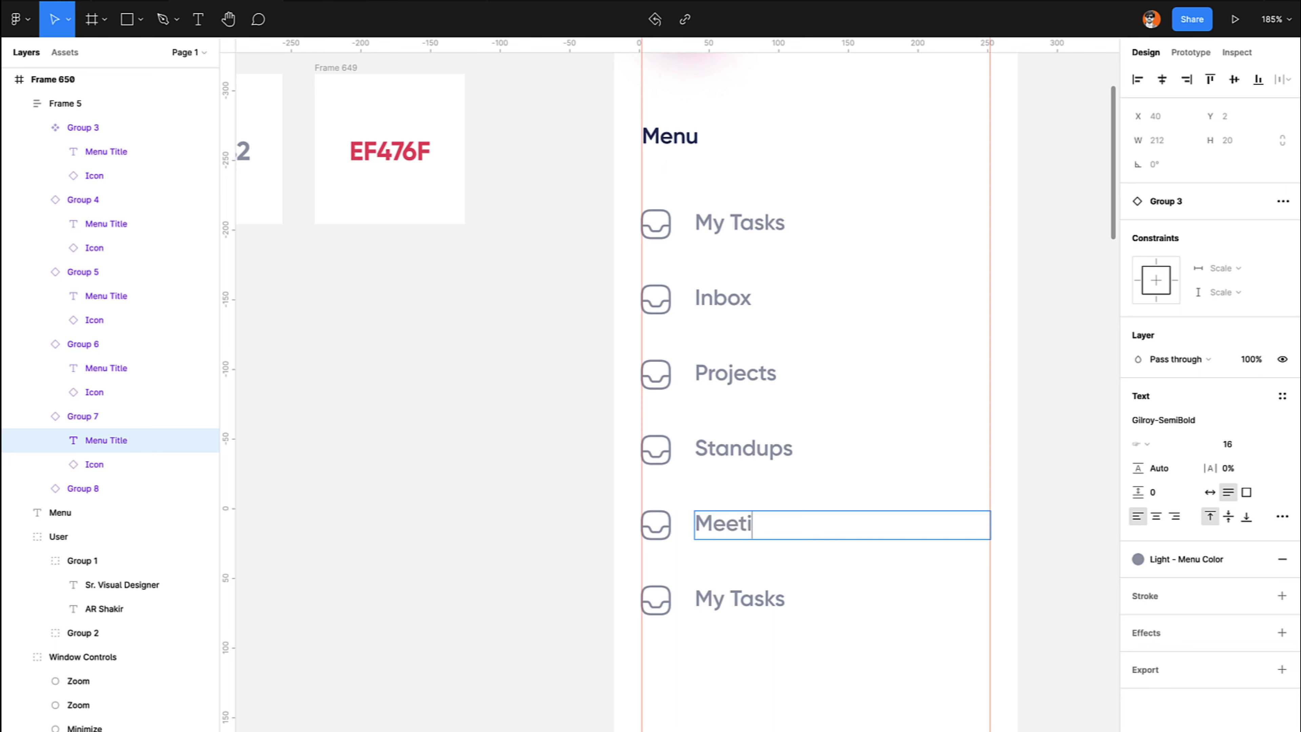
key(Escape)
click(760, 606)
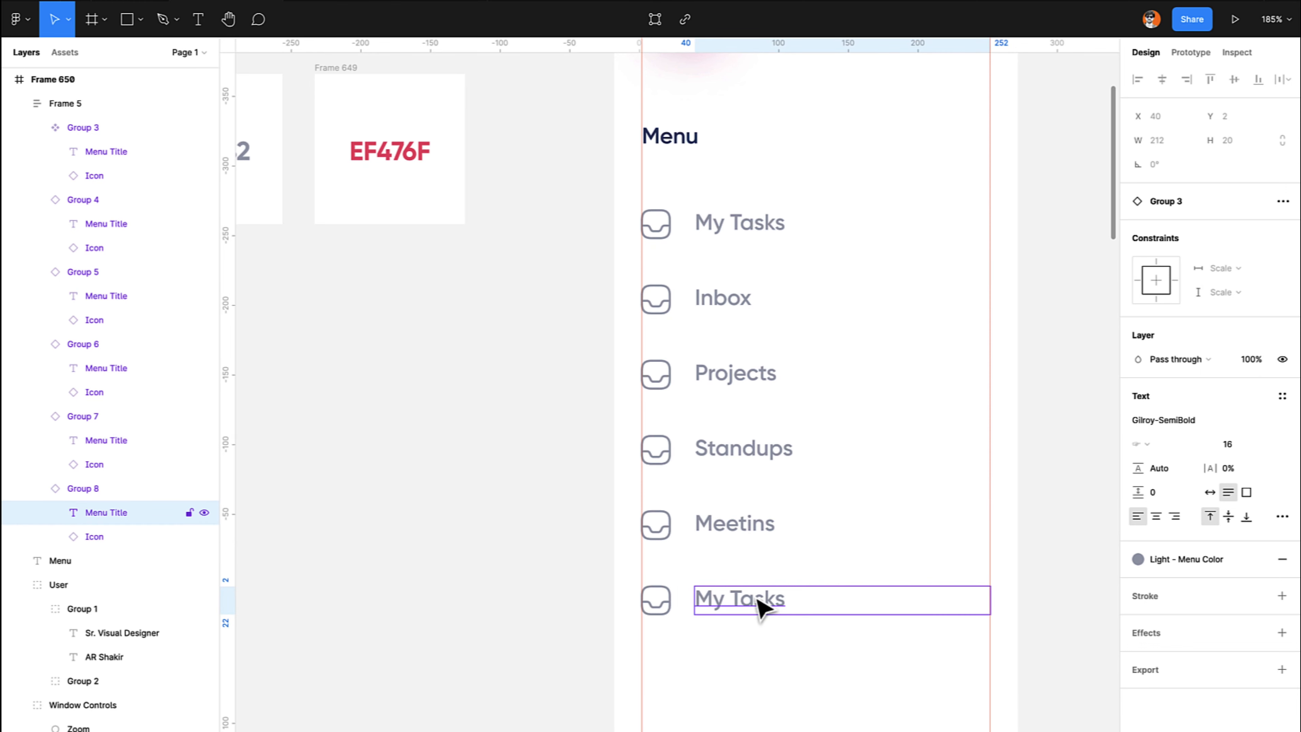
key(Return)
text(Se)
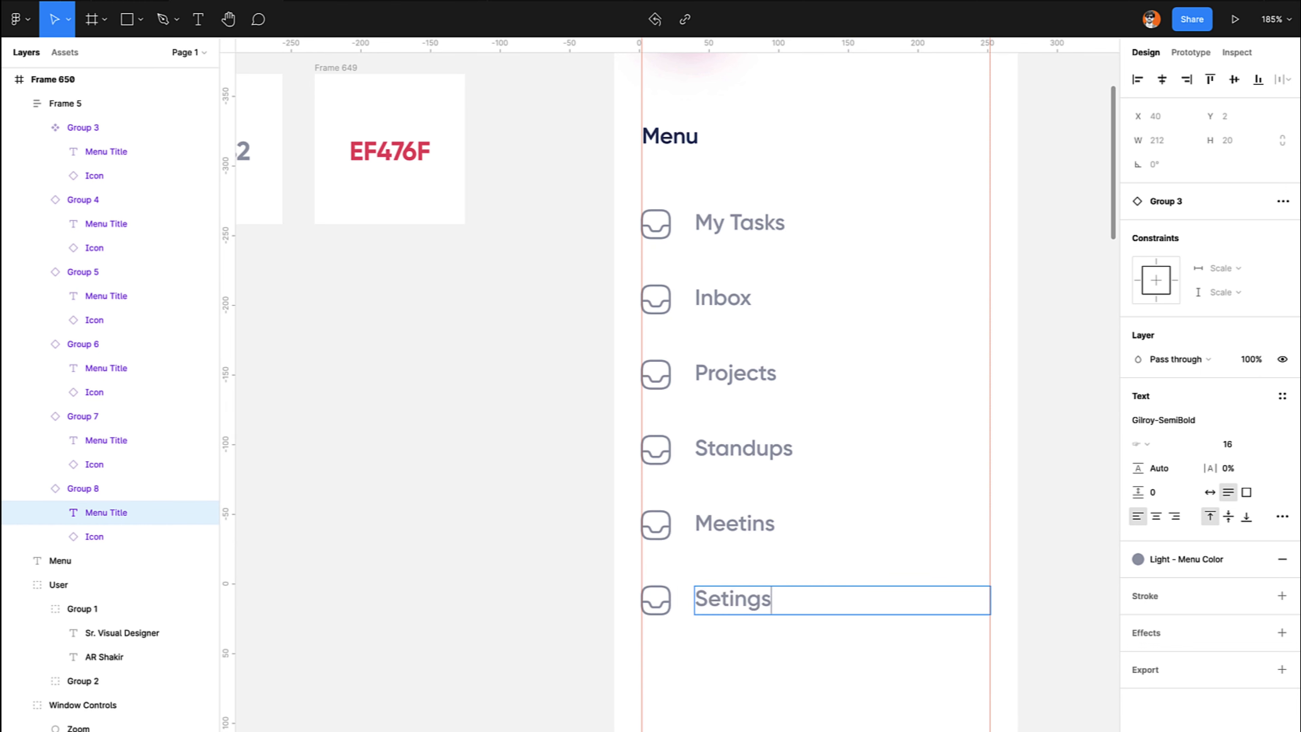
text(t)
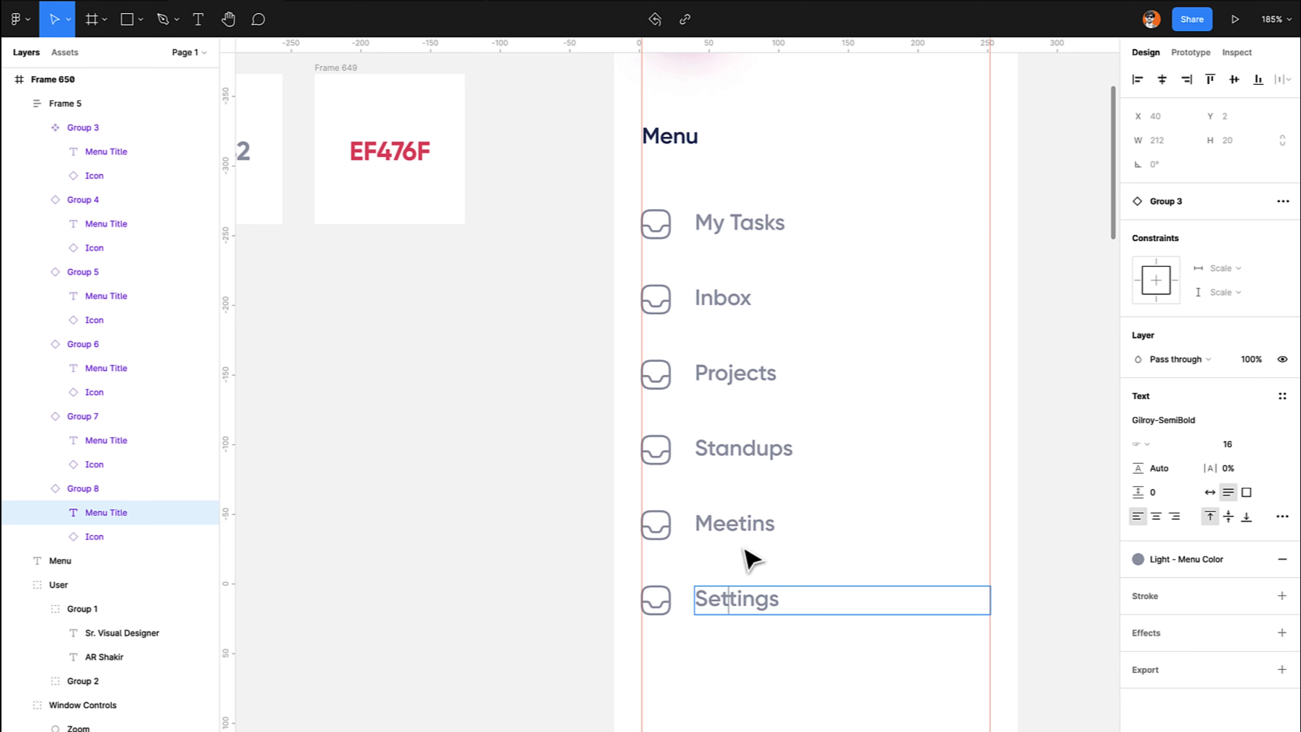
click(769, 522)
text(g)
key(Escape)
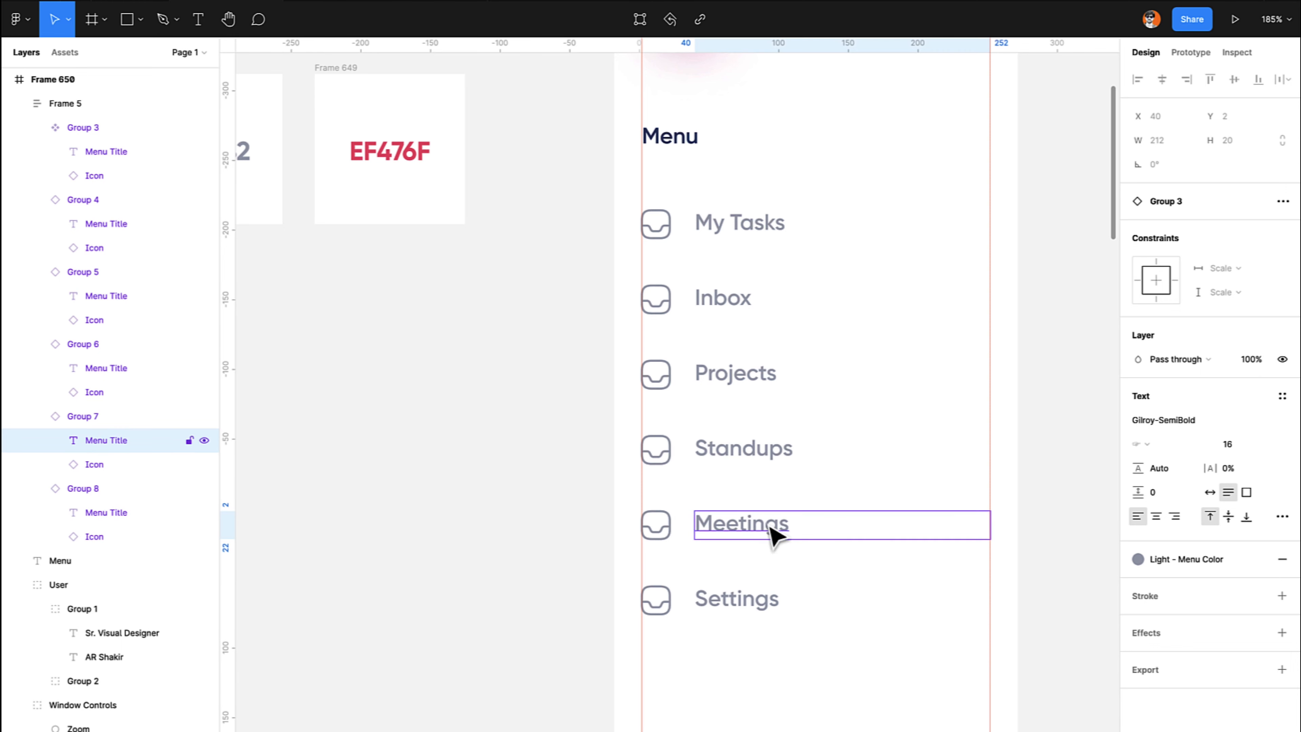
click(777, 681)
Look up the component name of the outlined speech bubbles icon in the Icons frame for the Inbox row.
scroll(777, 681, up, 2)
click(711, 349)
click(713, 349)
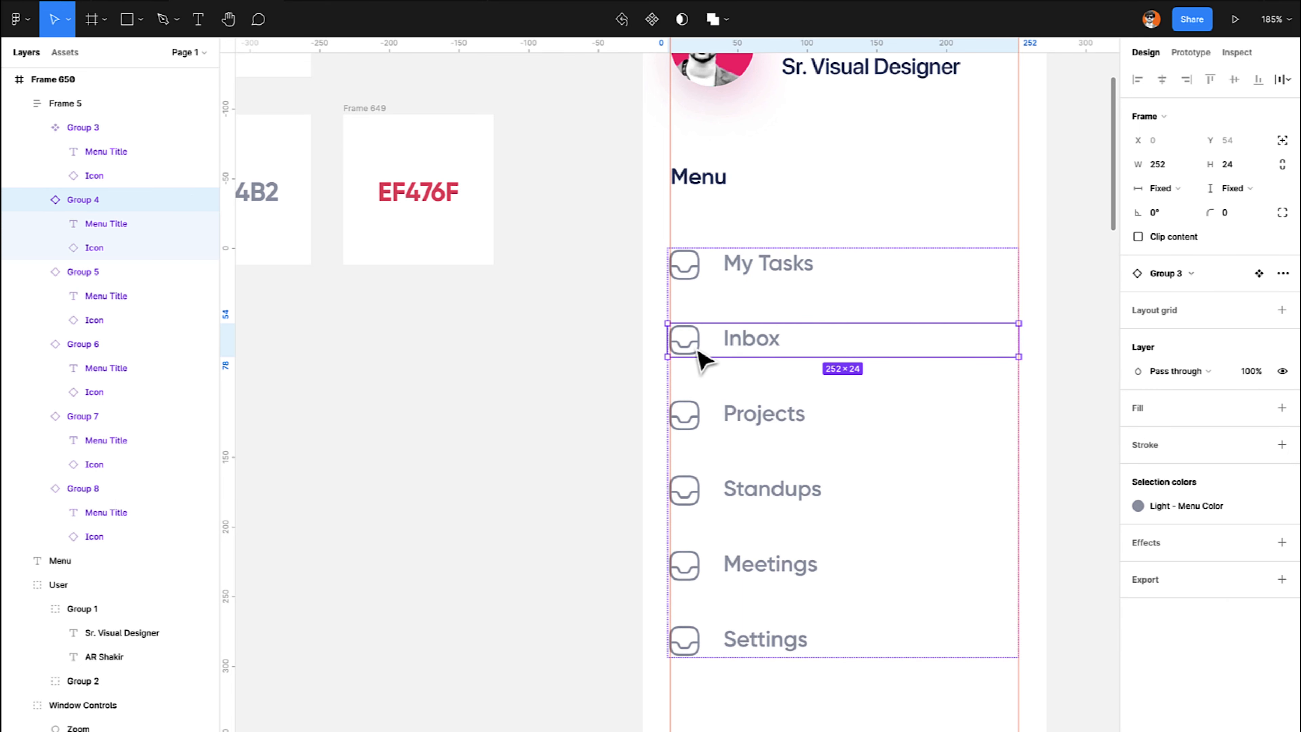
click(699, 359)
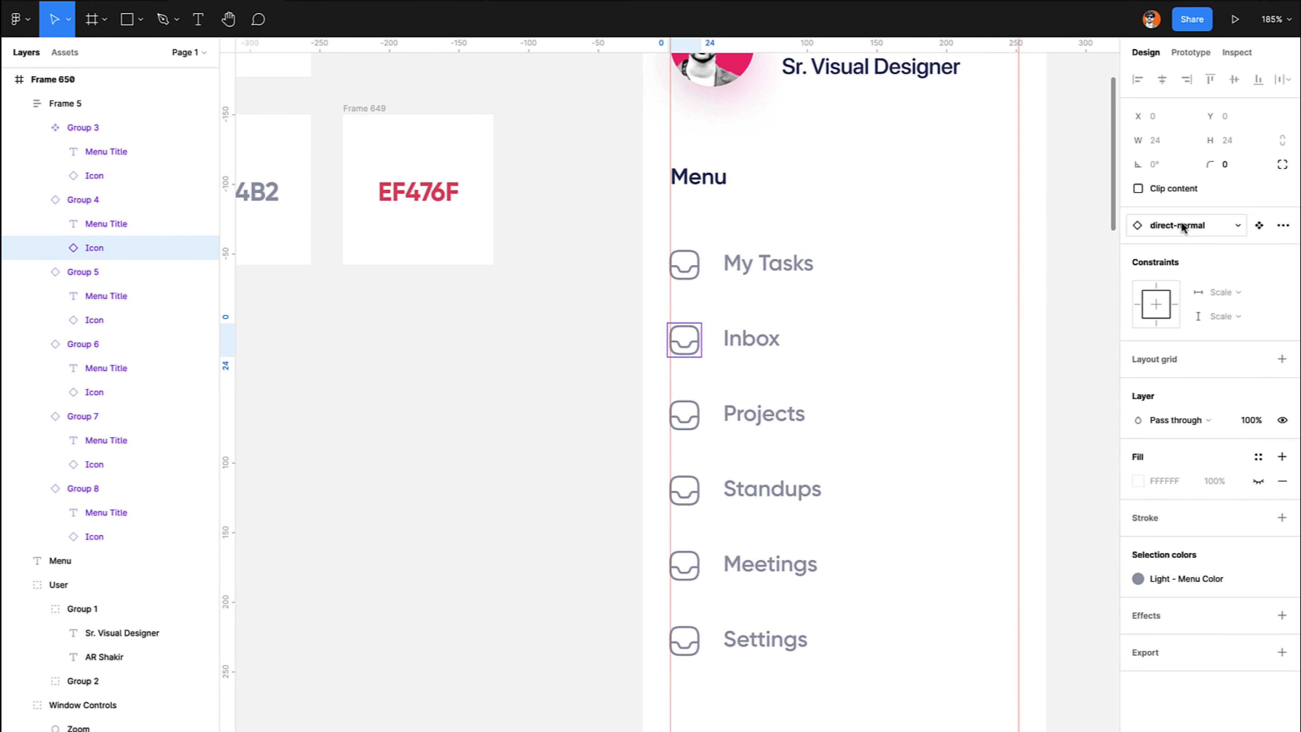
scroll(465, 352, left, 10)
scroll(465, 352, up, 4)
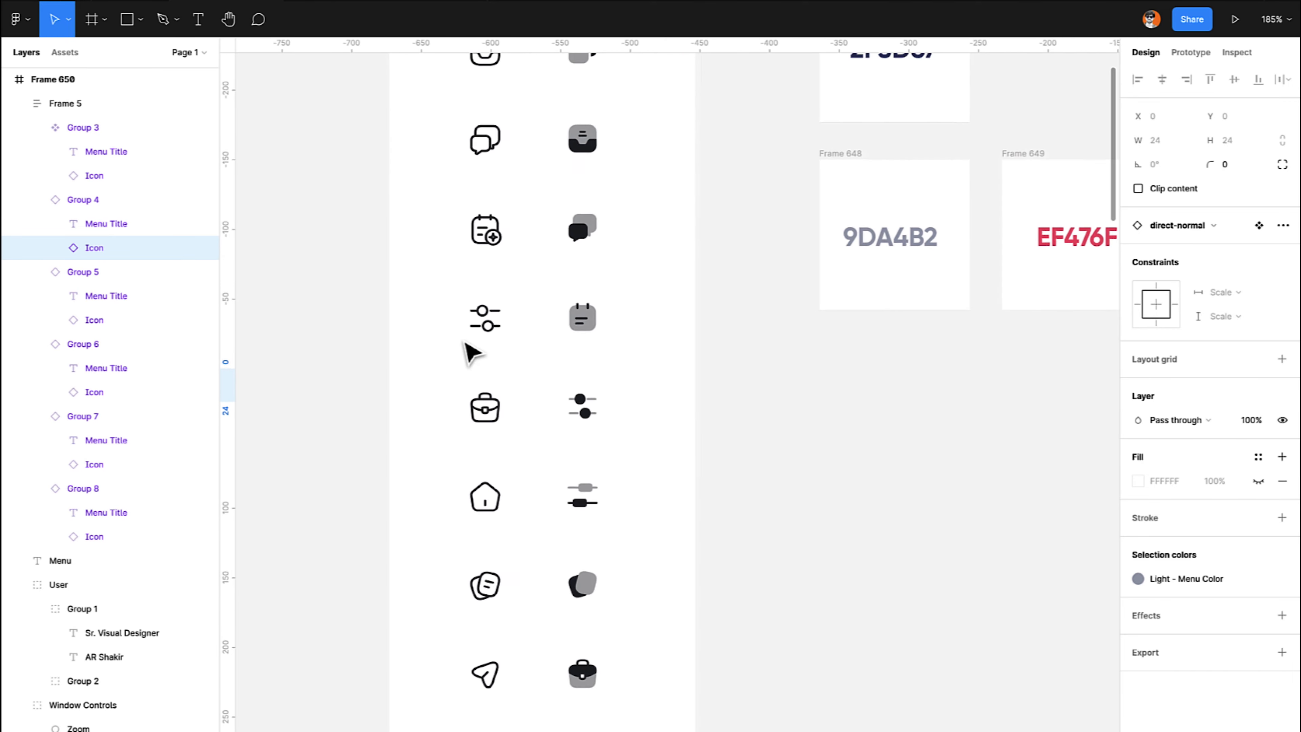
scroll(465, 345, right, 2)
scroll(466, 344, down, 1)
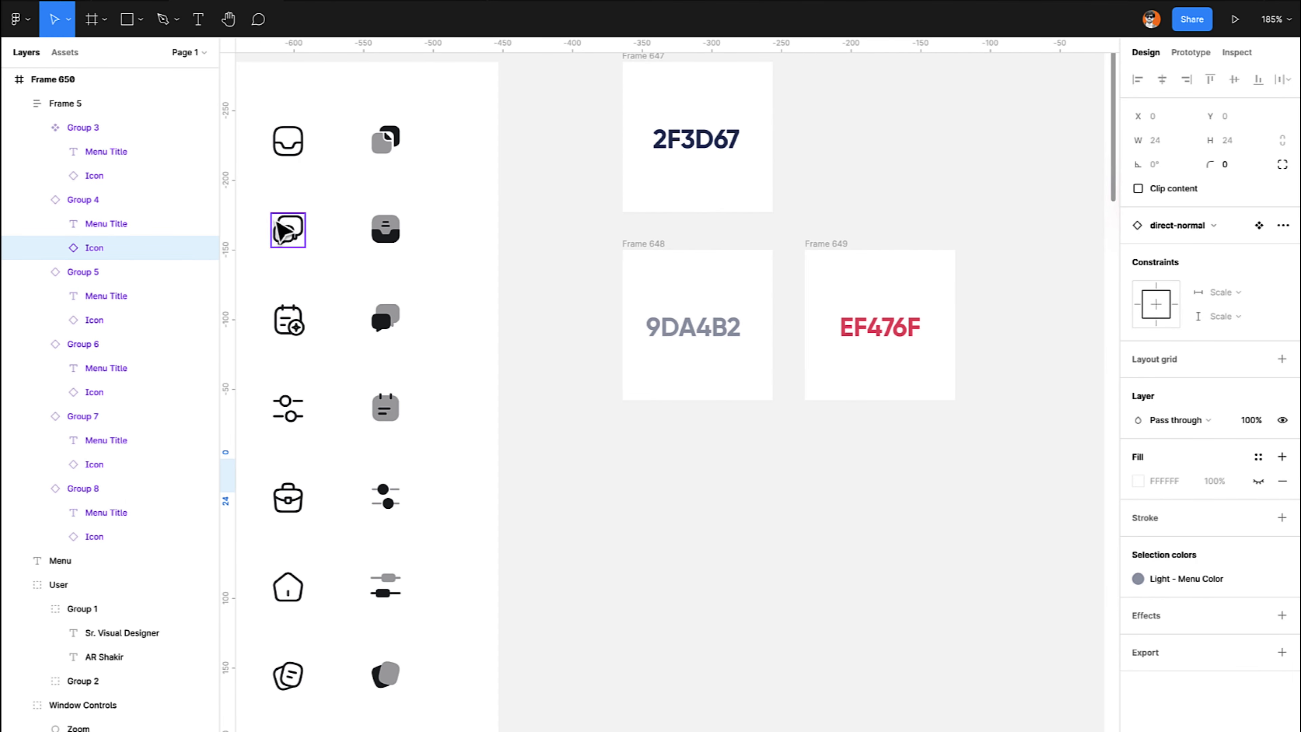
click(276, 222)
scroll(275, 221, left, 2)
scroll(276, 221, up, 1)
scroll(280, 231, up, 3)
scroll(281, 231, left, 1)
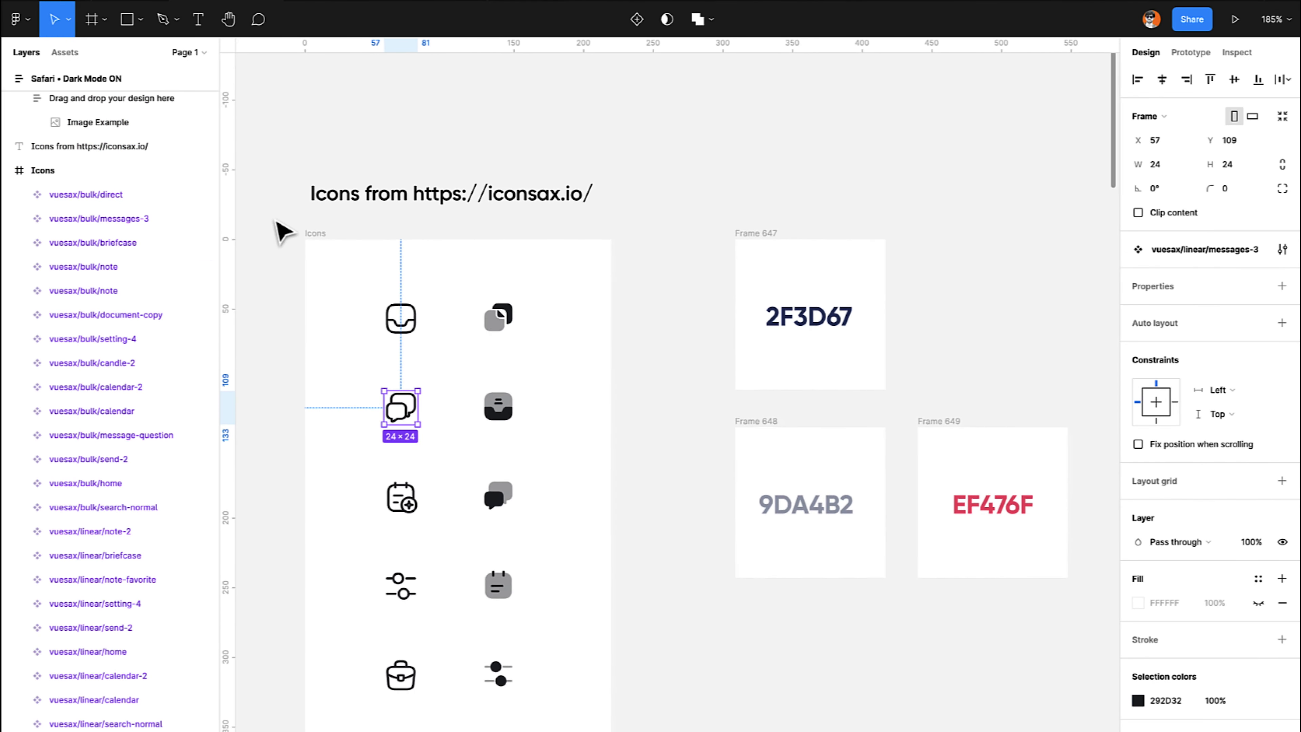
Swap the icon instance in the Inbox row for the linear messages-3 component.
scroll(281, 231, right, 6)
scroll(280, 230, down, 4)
scroll(276, 222, right, 5)
click(473, 354)
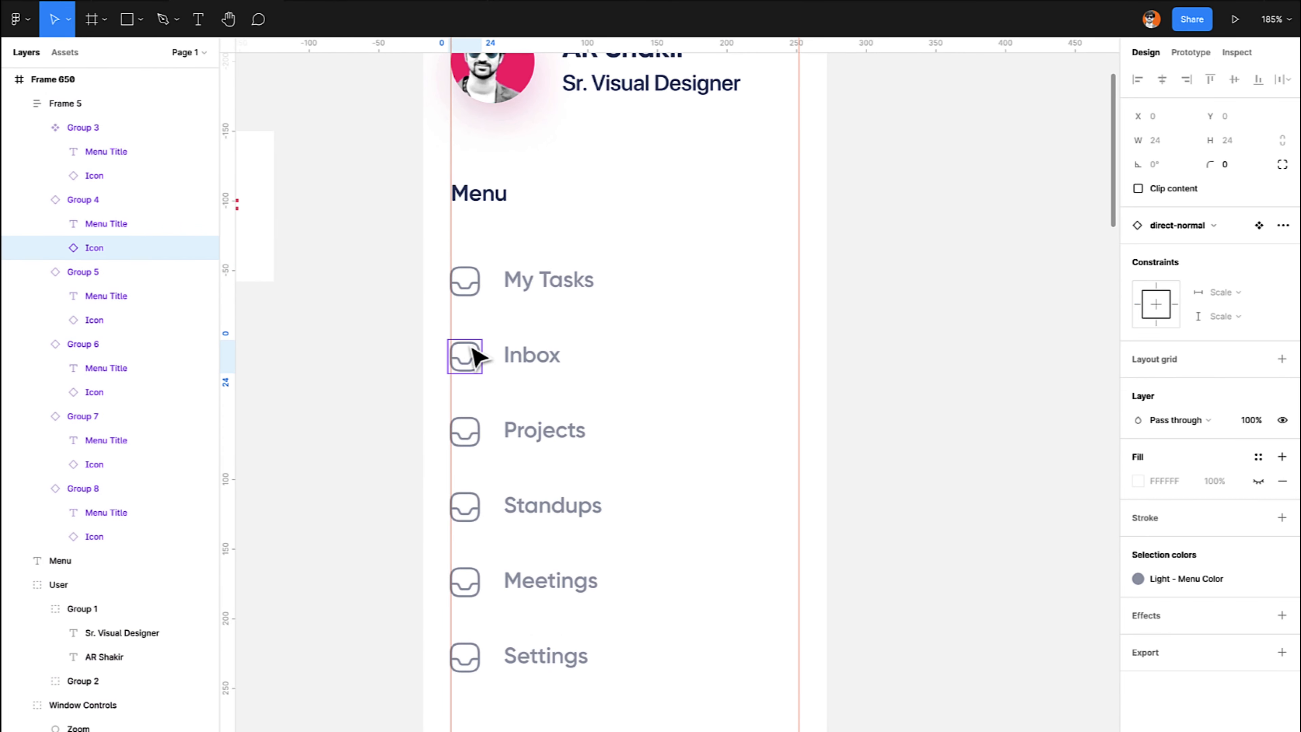
click(1172, 227)
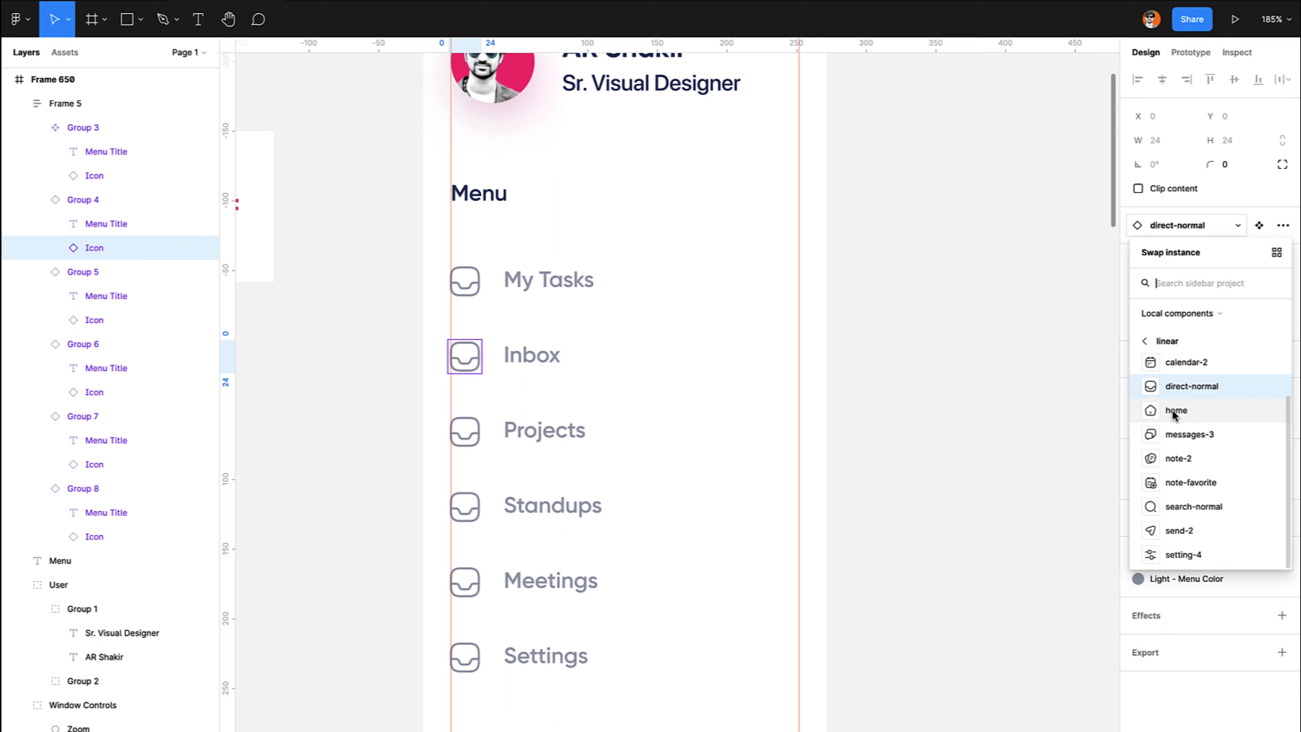
click(1180, 436)
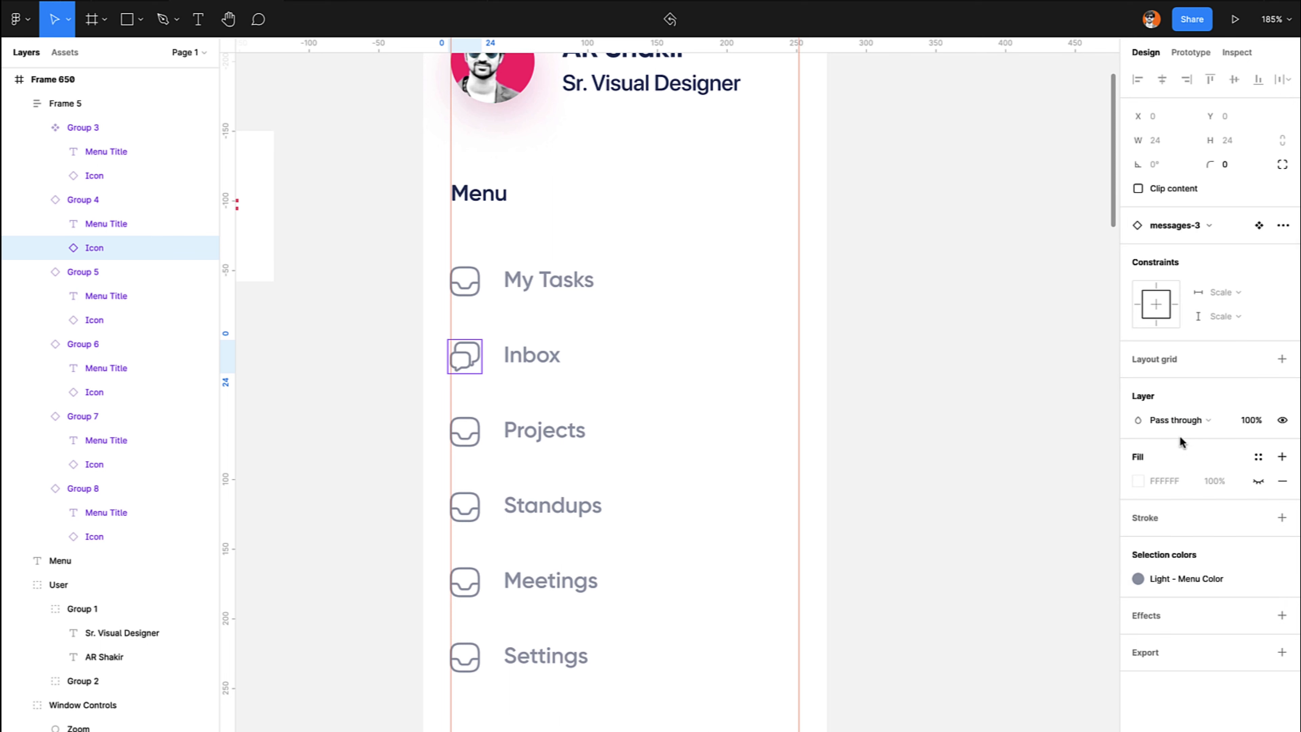
Swap the icon instance in the Projects row for the linear briefcase component.
double_click(470, 438)
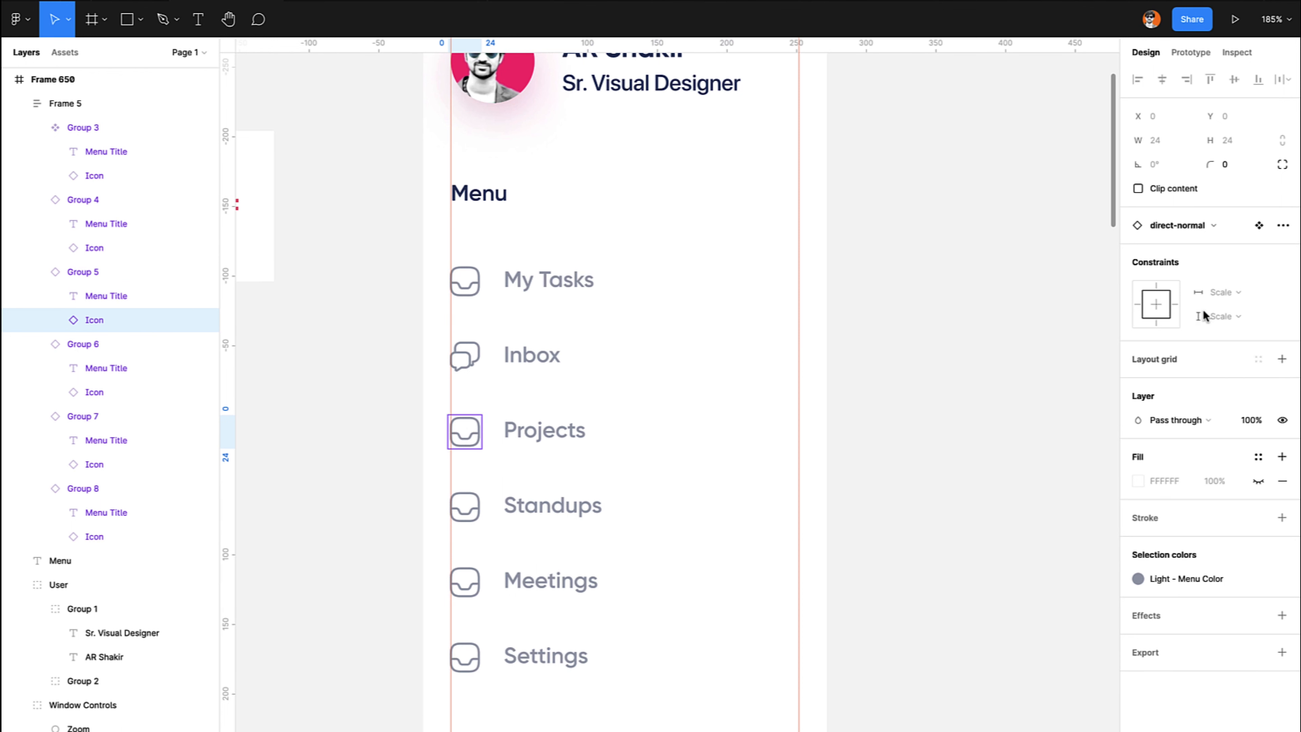
click(1168, 230)
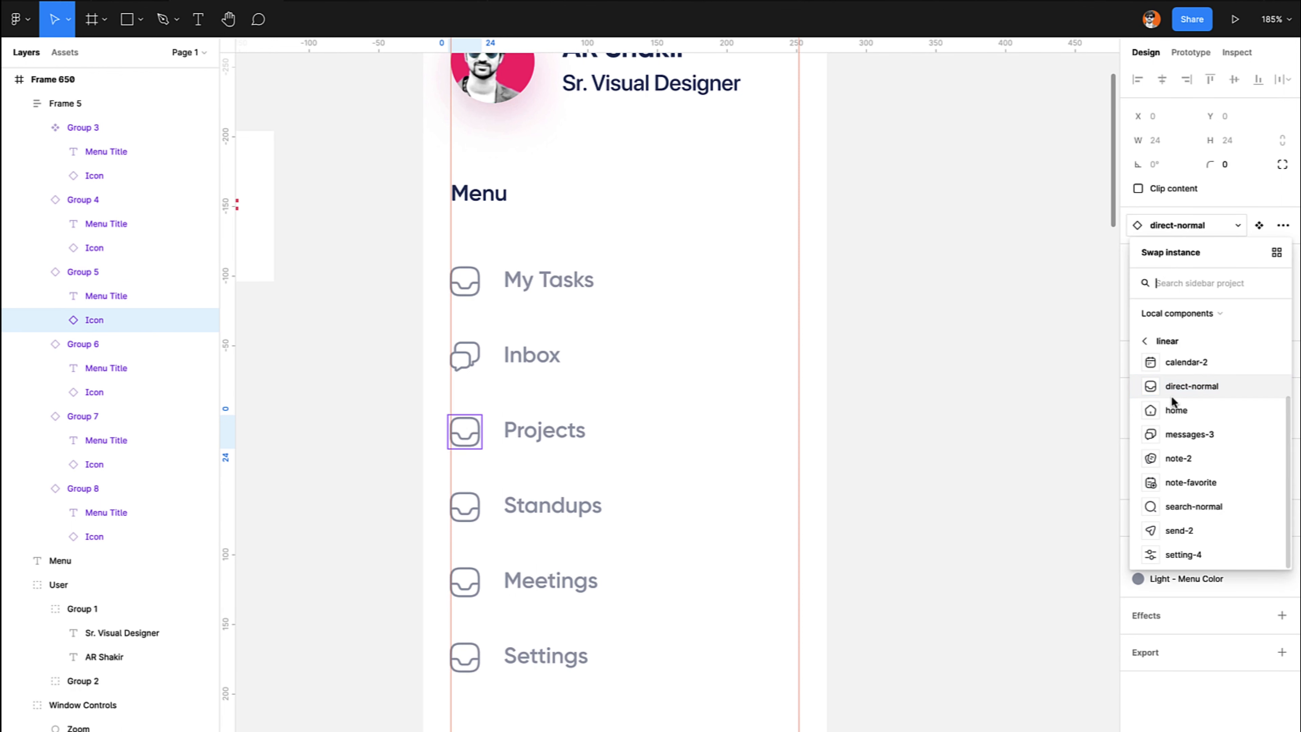
scroll(1179, 478, up, 2)
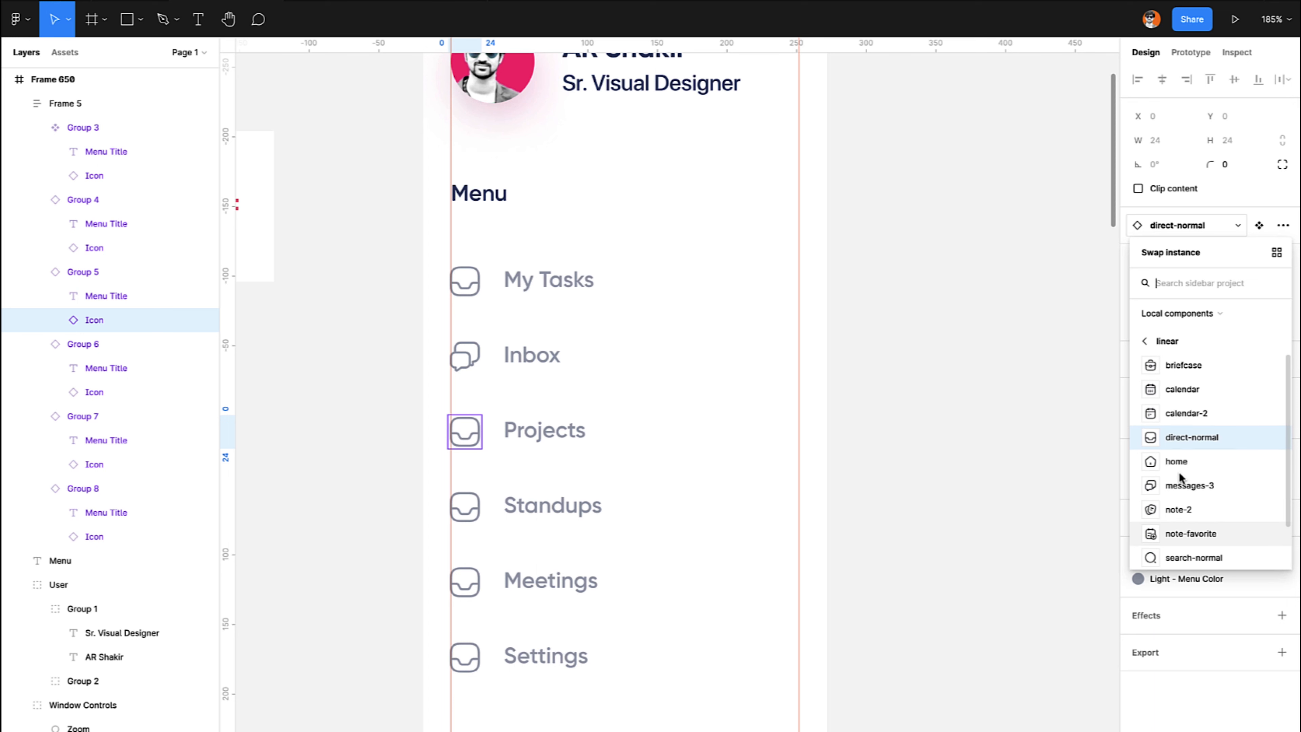
click(1198, 365)
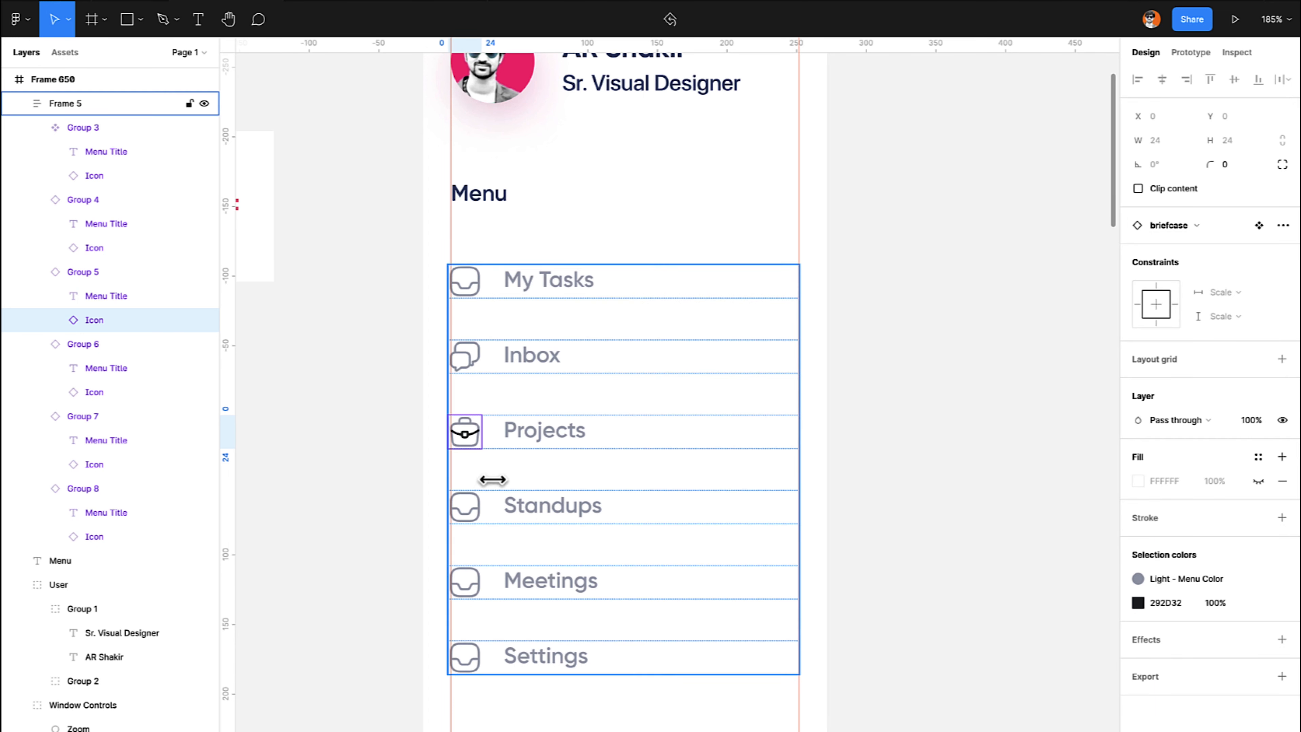
Swap the icon instance in the Standups row for the linear calendar-2 component.
click(478, 520)
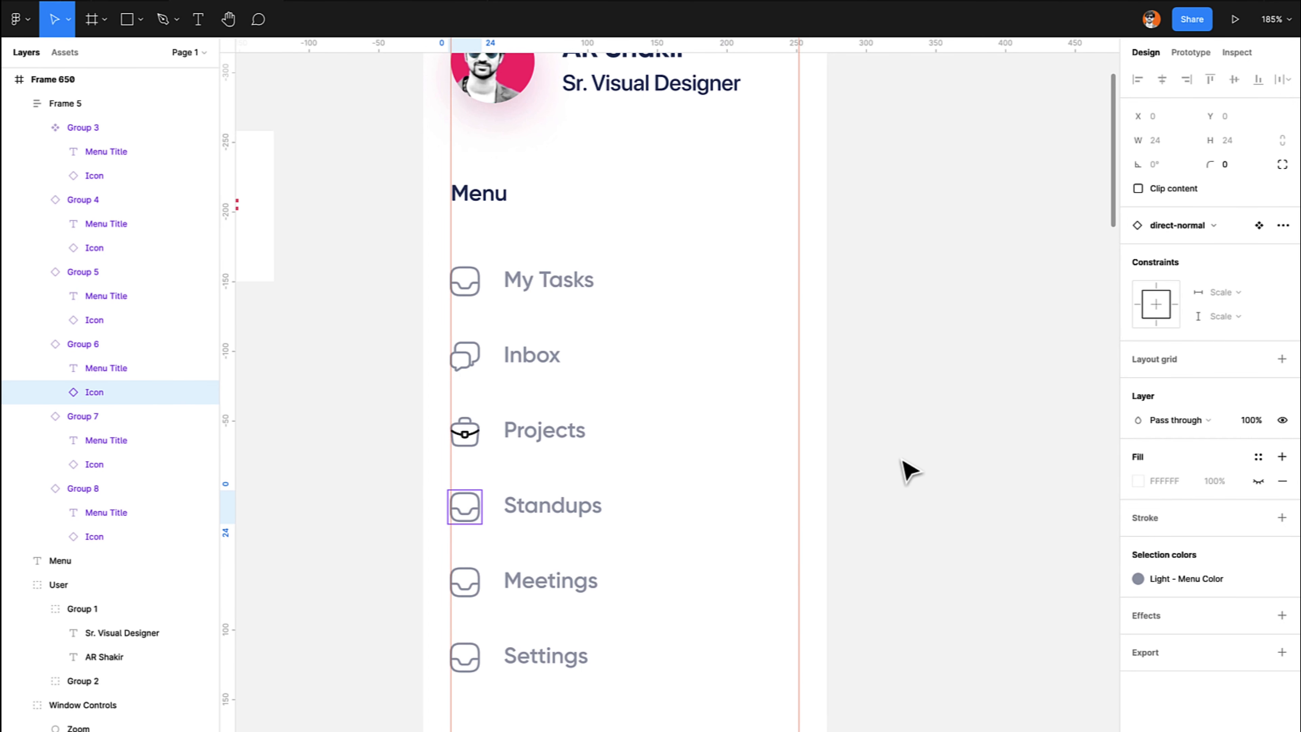
click(1178, 226)
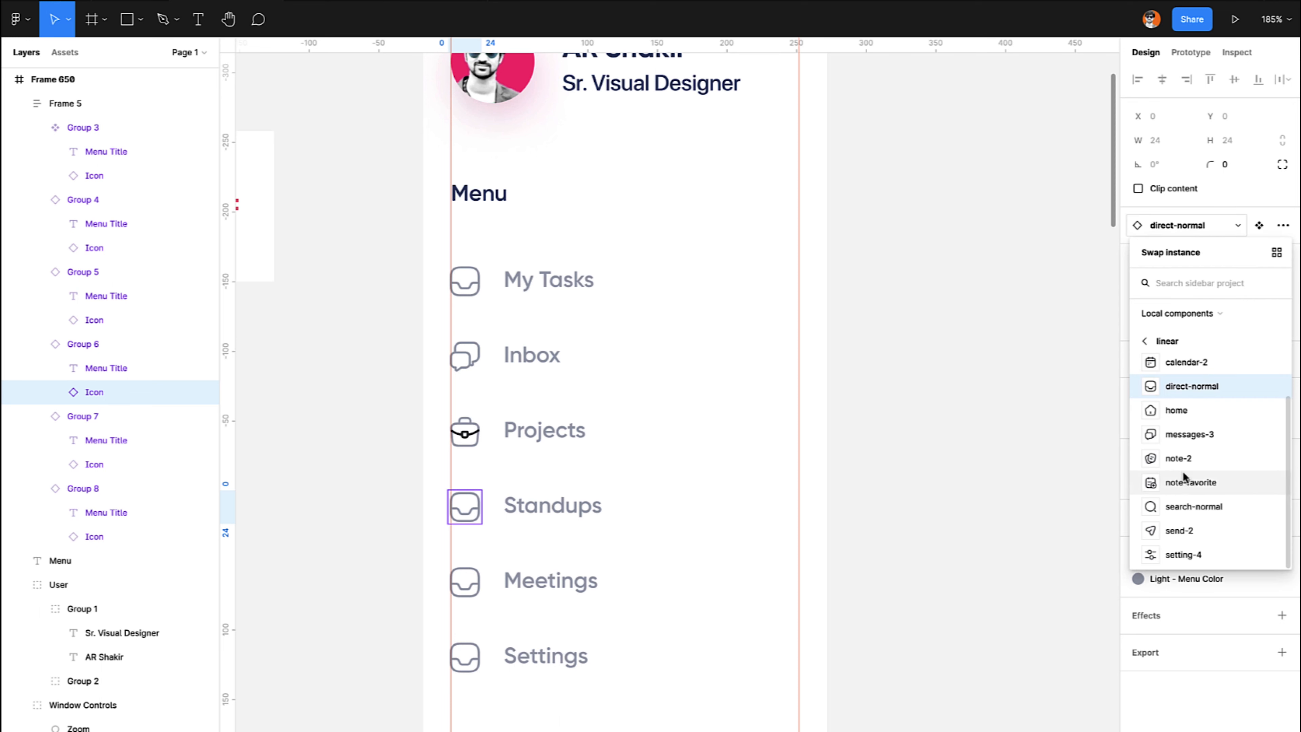
click(1185, 364)
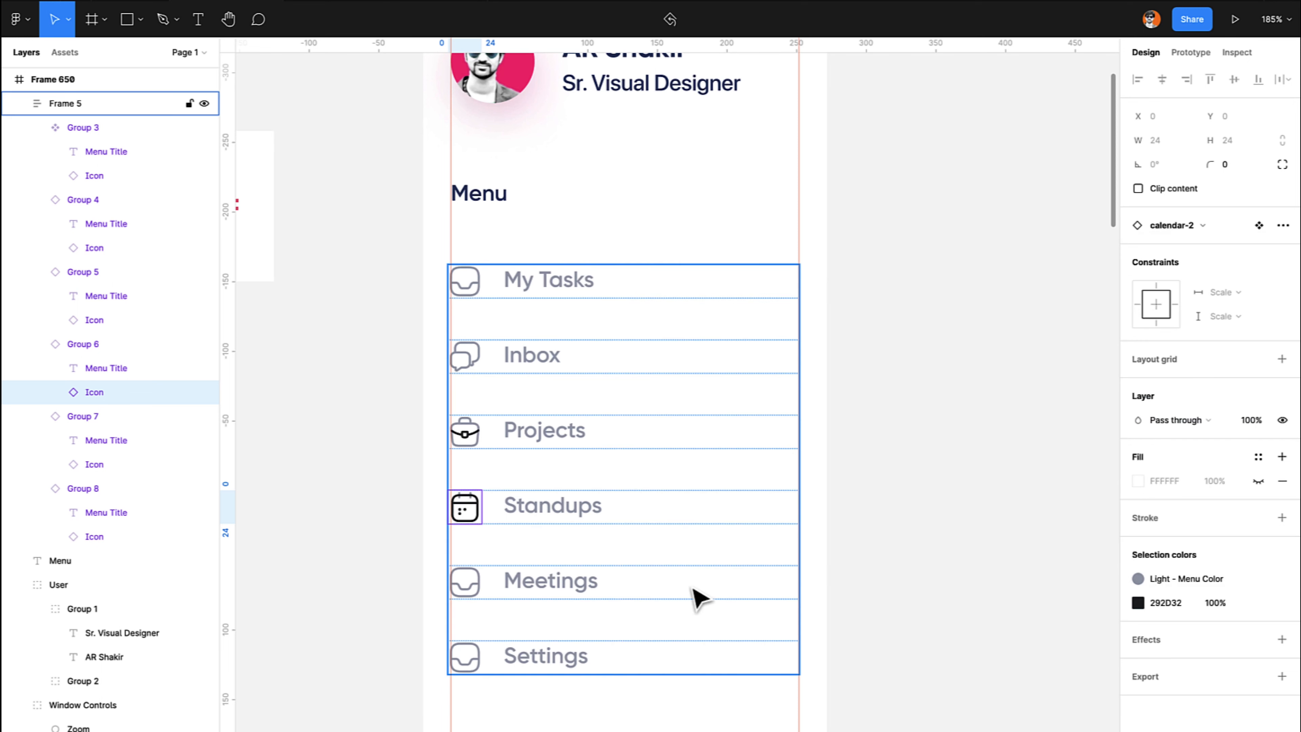
Swap the icon instance in the Meetings row for the linear calendar-2 component.
click(523, 586)
click(454, 584)
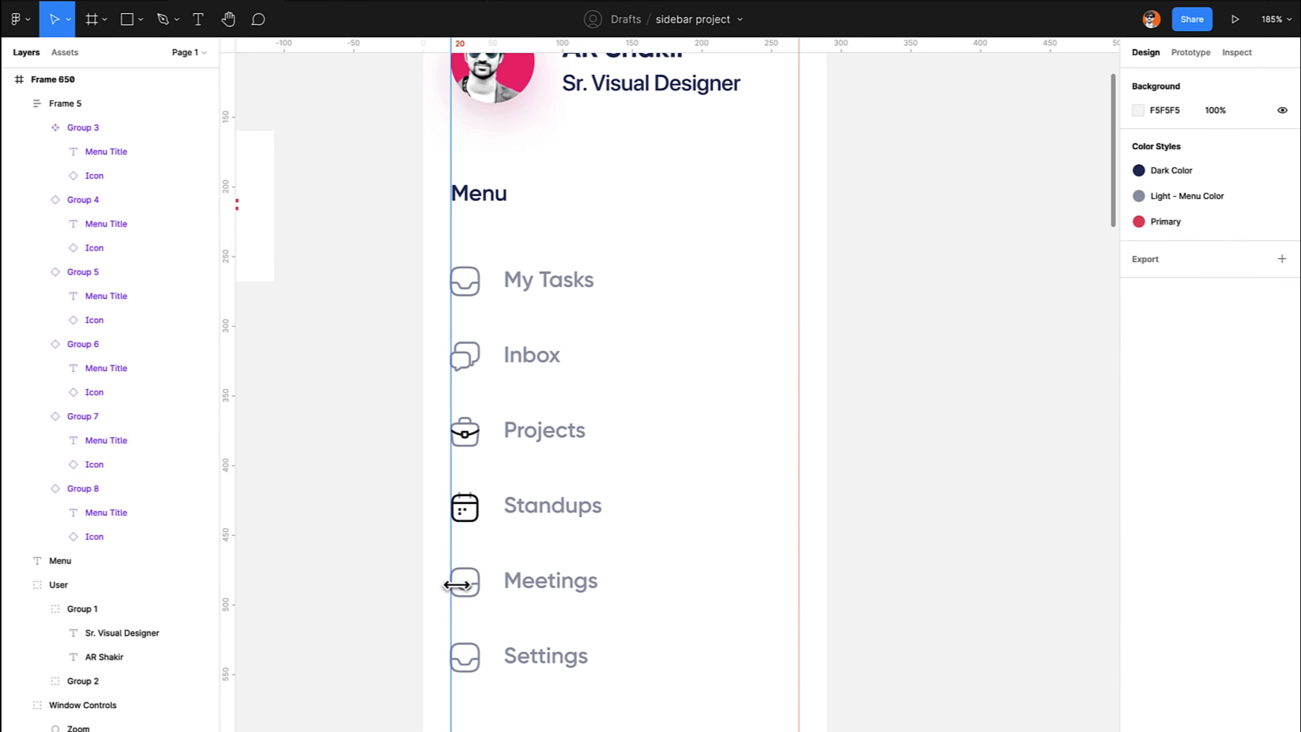
triple_click(469, 587)
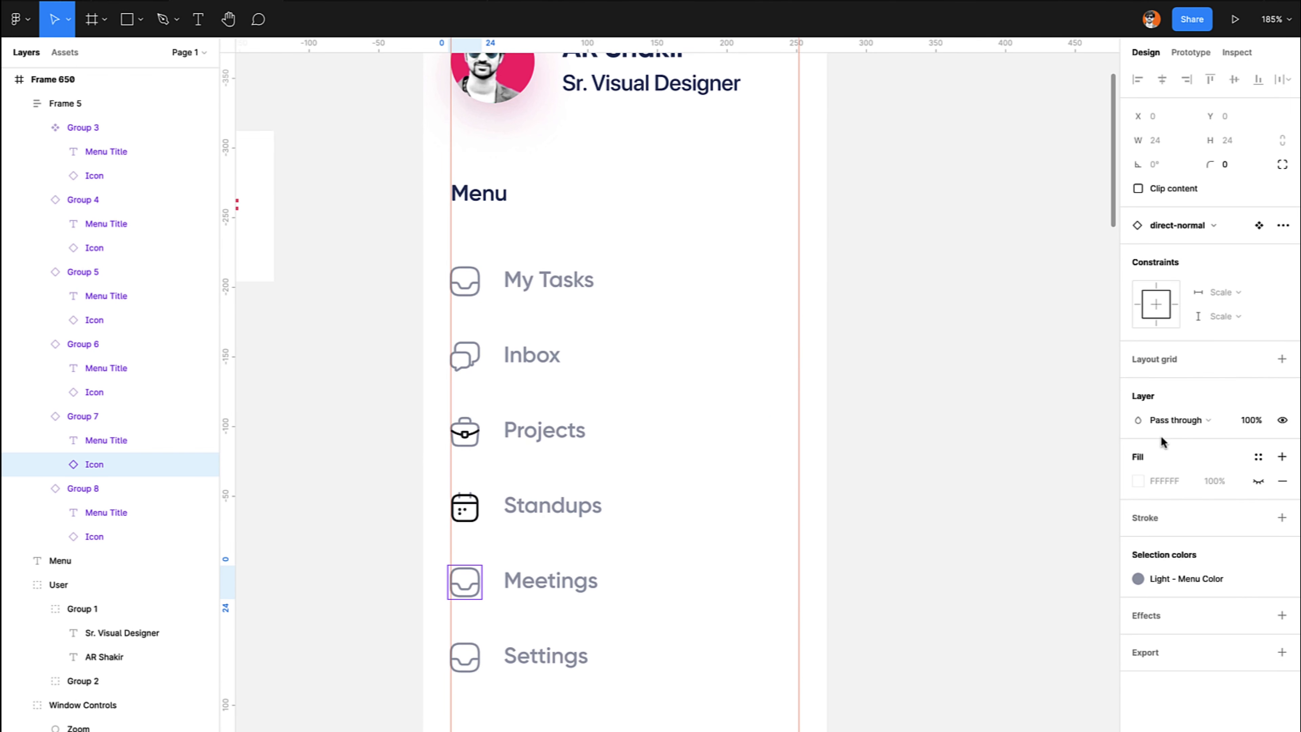
click(1213, 226)
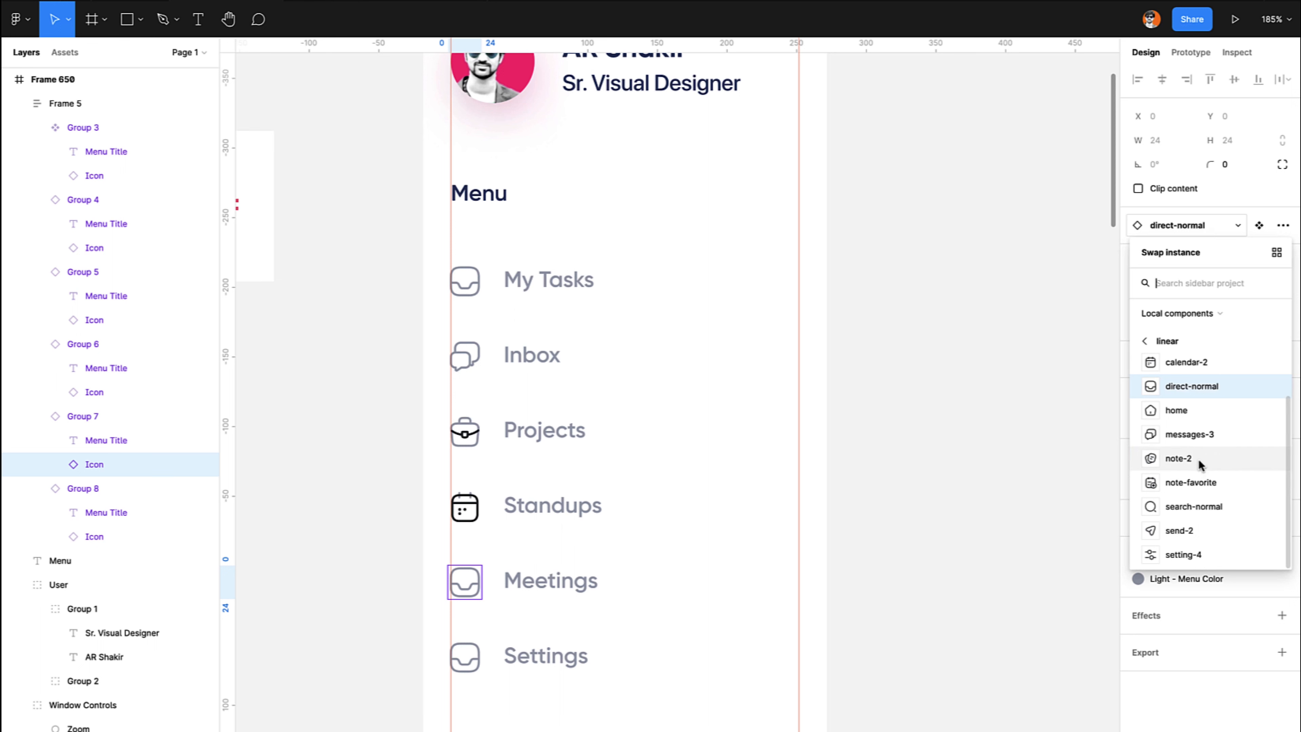
click(1178, 362)
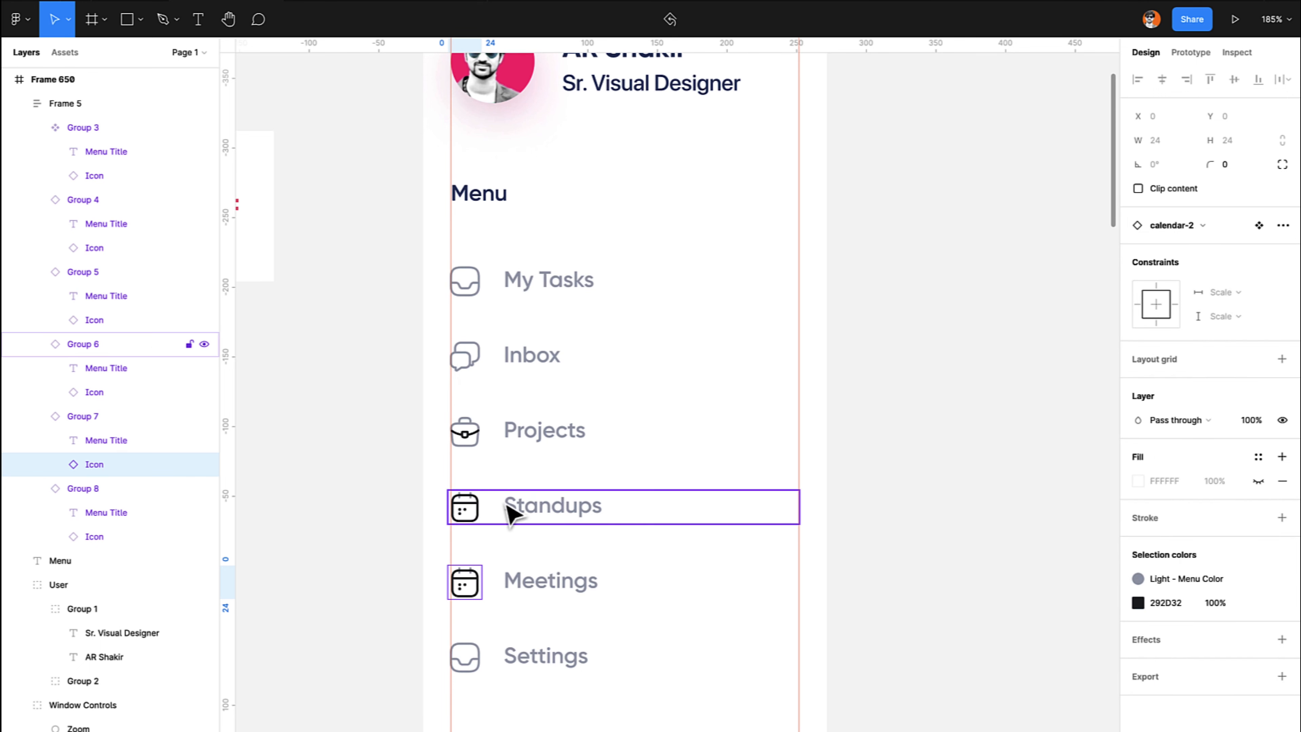
Swap the icon instance in the Standups row for the linear note-2 component.
click(493, 509)
double_click(482, 510)
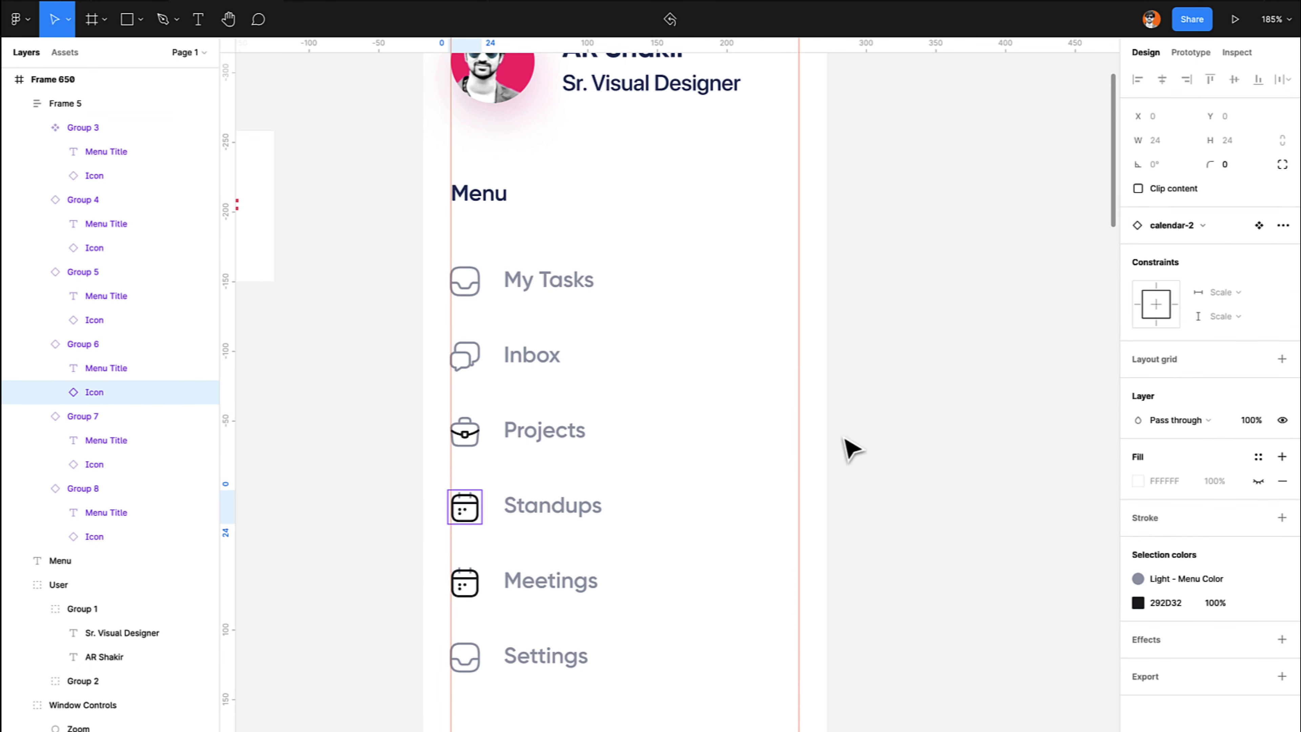
click(1182, 226)
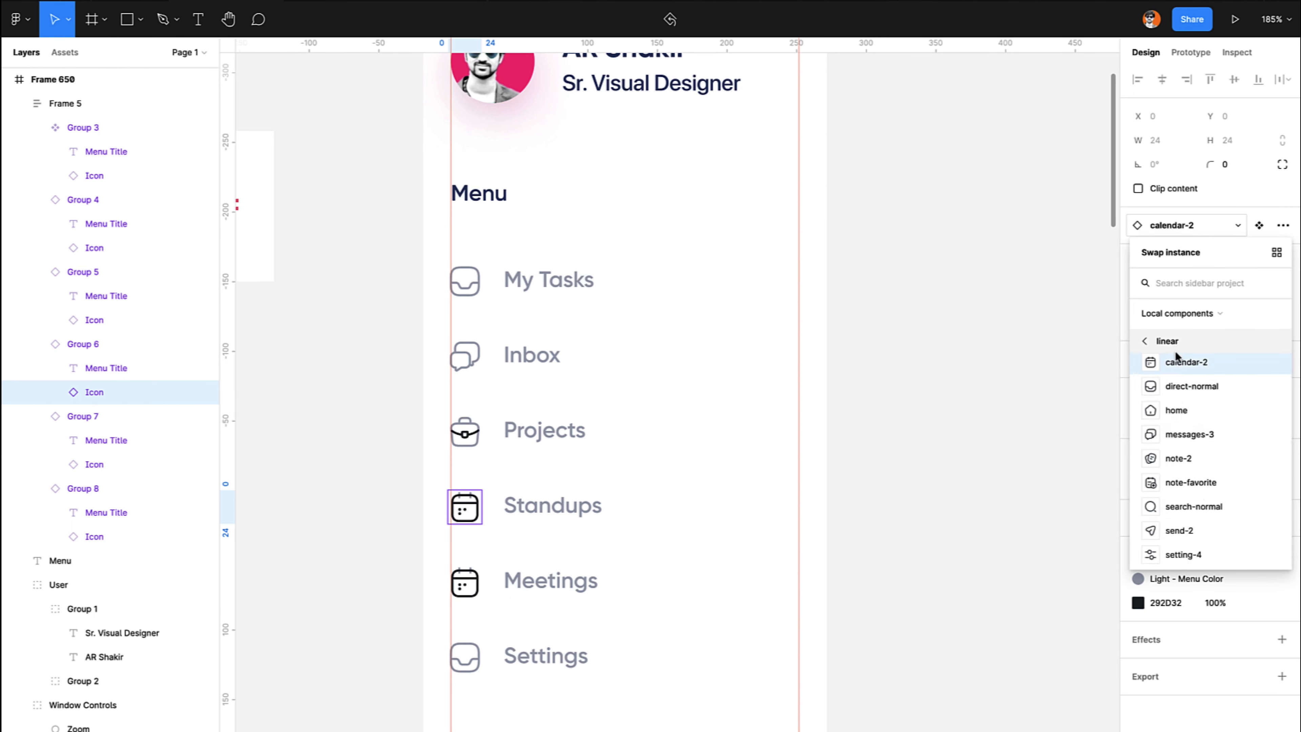
click(1184, 458)
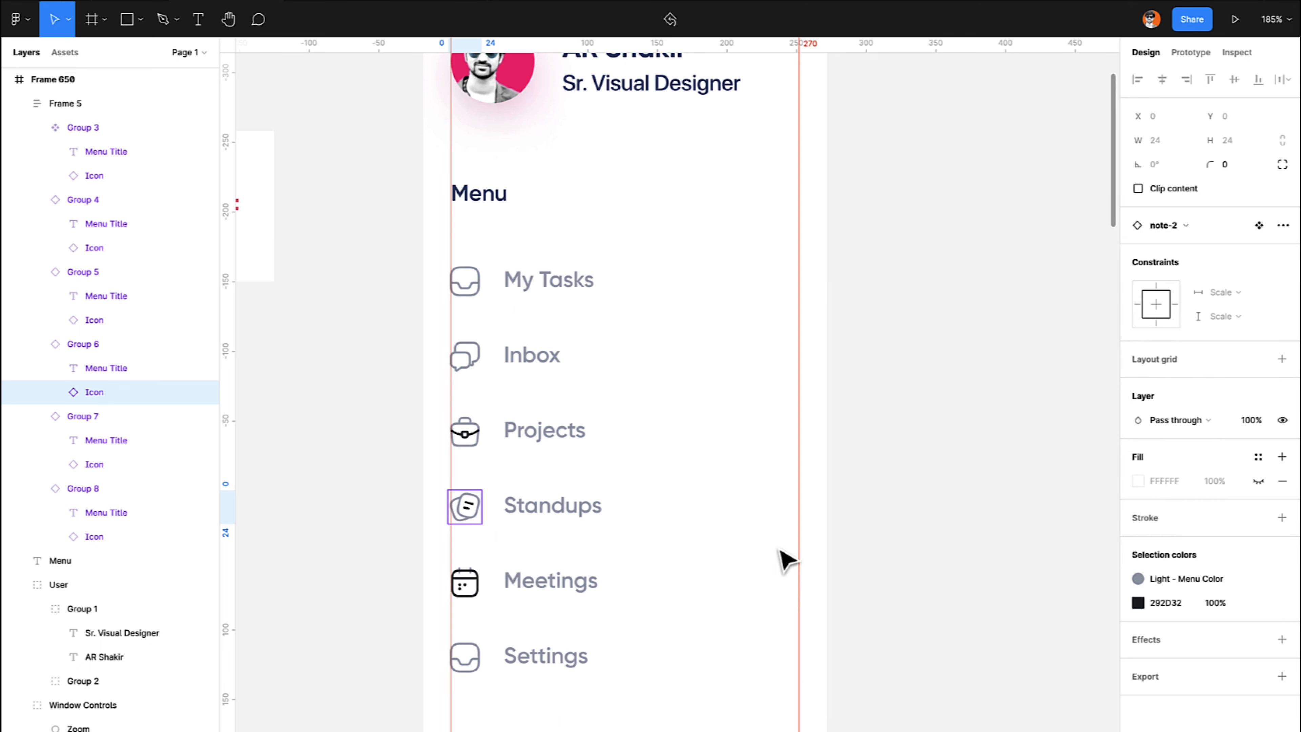
Swap the icon instance in the Settings row for the linear setting-4 component.
click(473, 658)
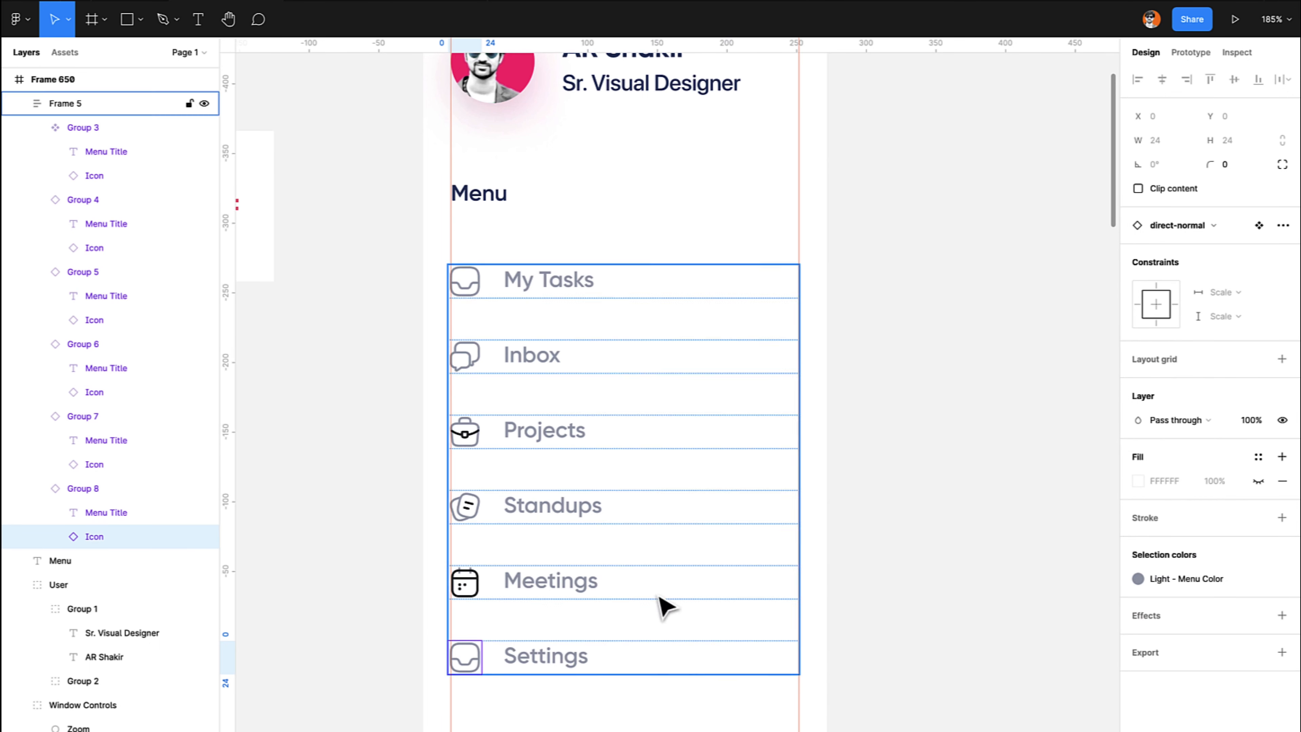
click(1188, 227)
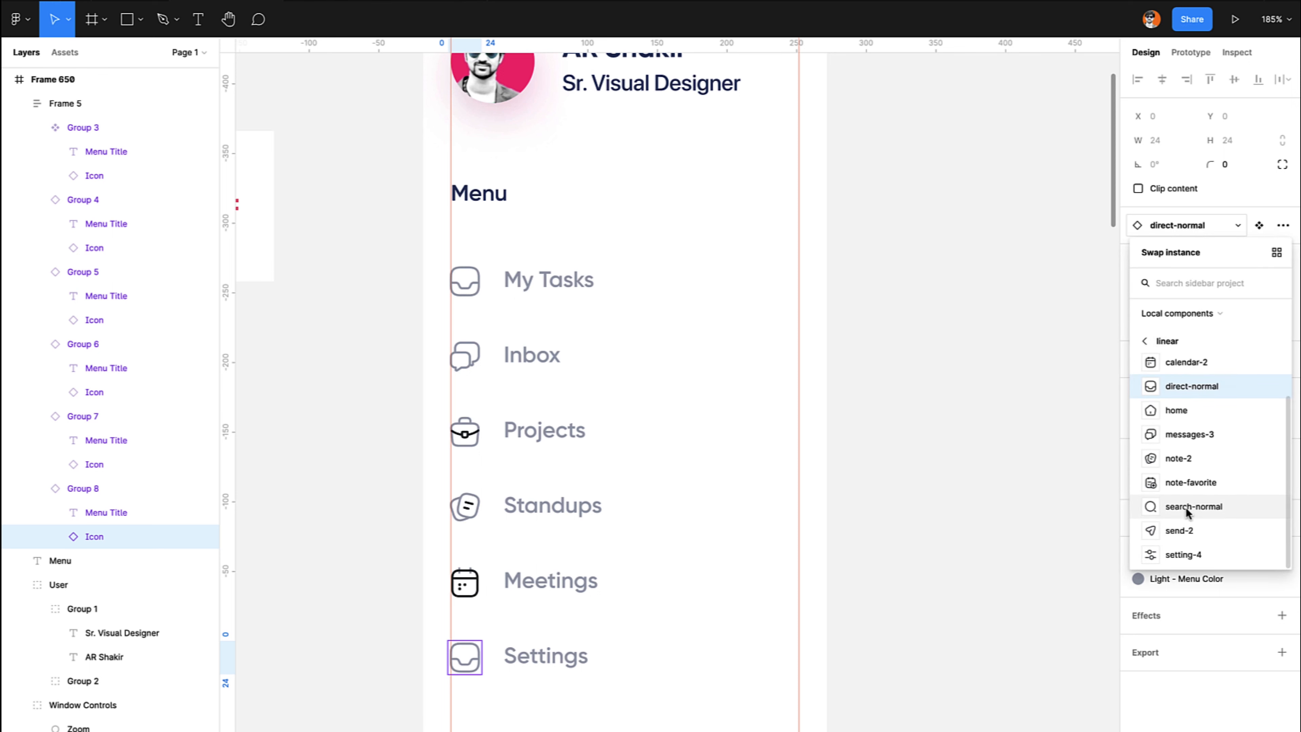
click(1183, 554)
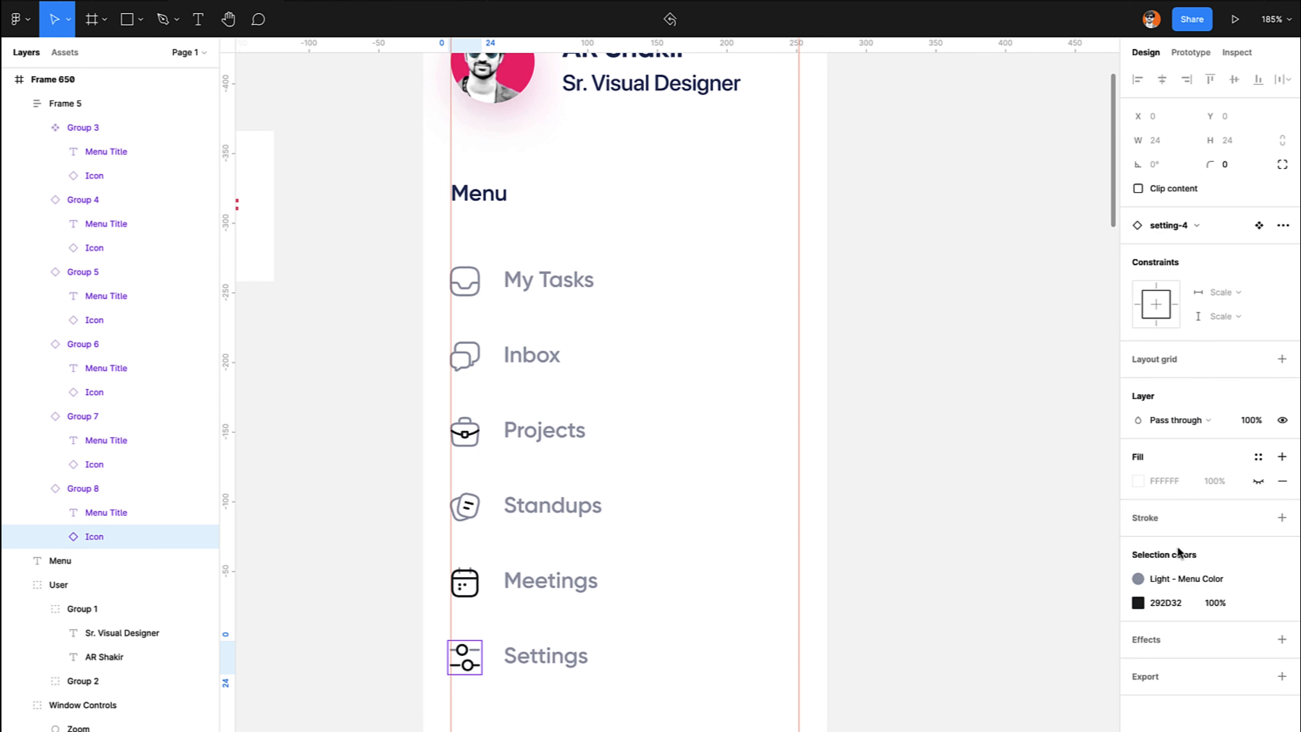
Replace the 292D32 color in the Projects, Standups, Meetings and Settings icons with the Light - Menu Color style.
shift+click(467, 599)
shift+click(467, 509)
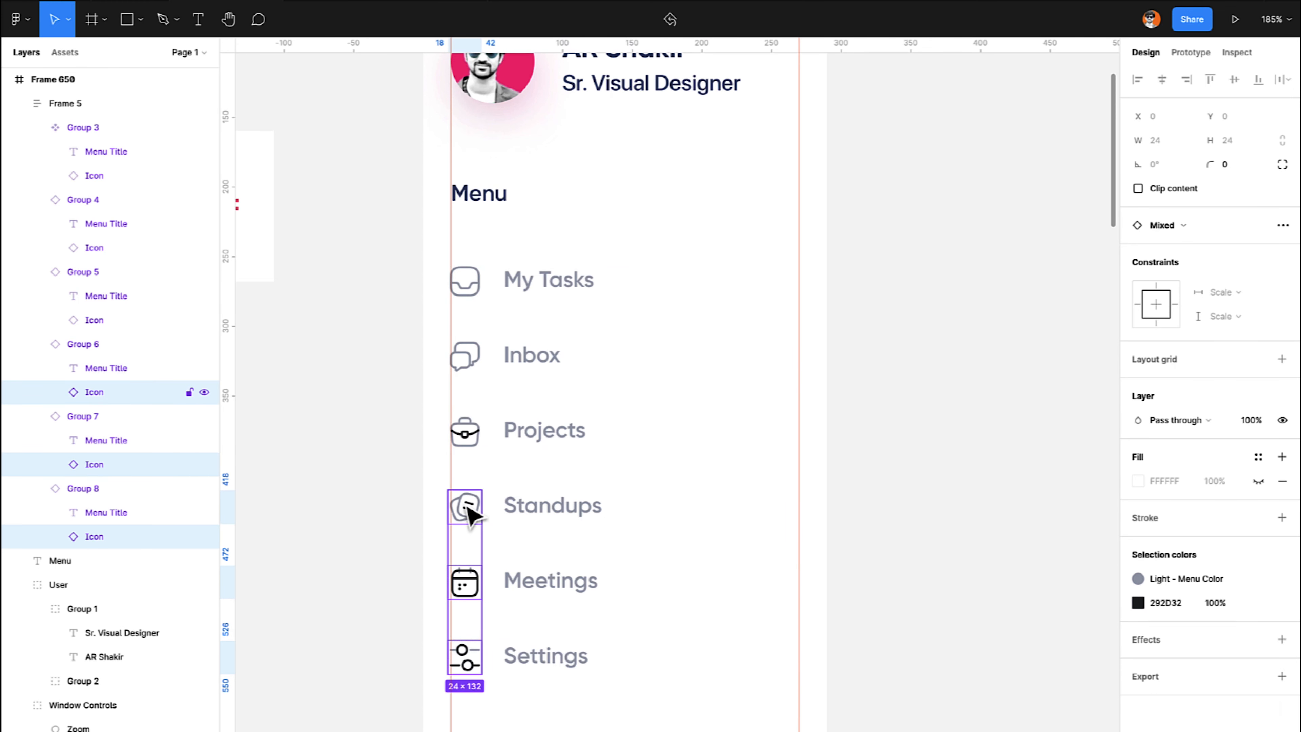
shift+click(464, 435)
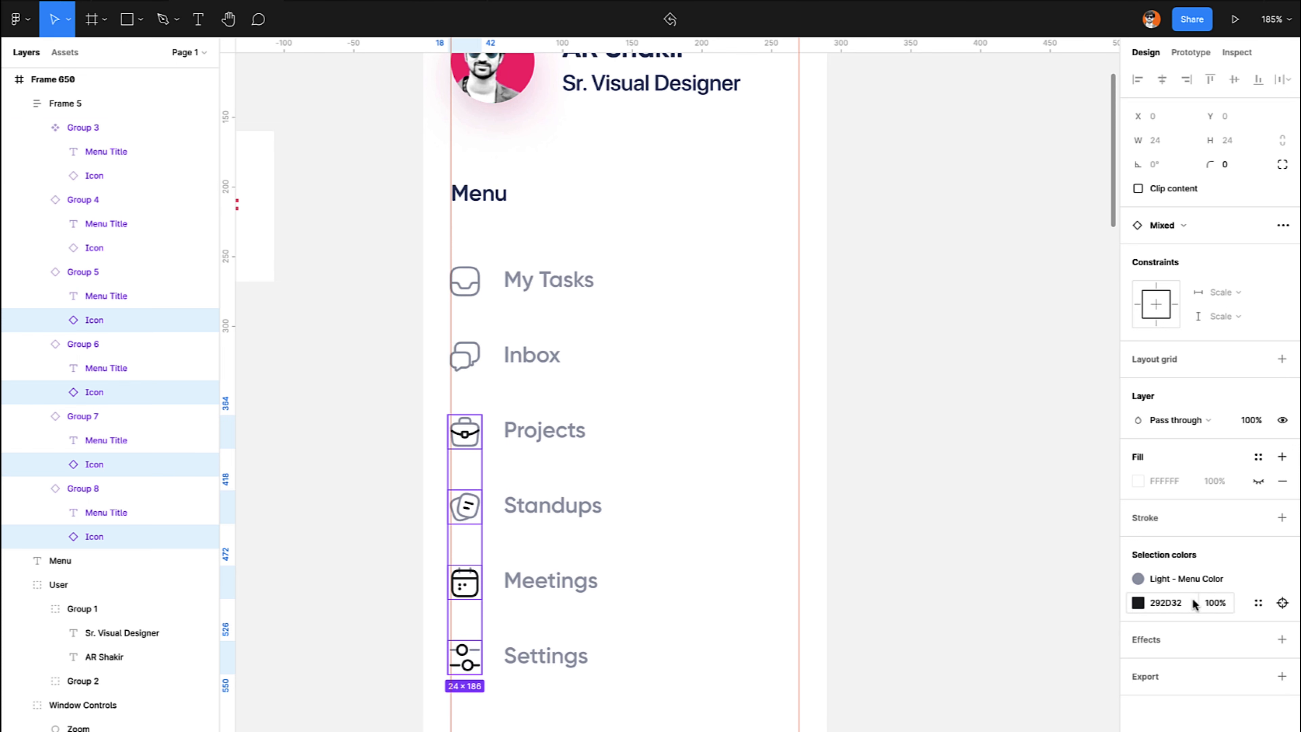
click(1259, 602)
click(996, 533)
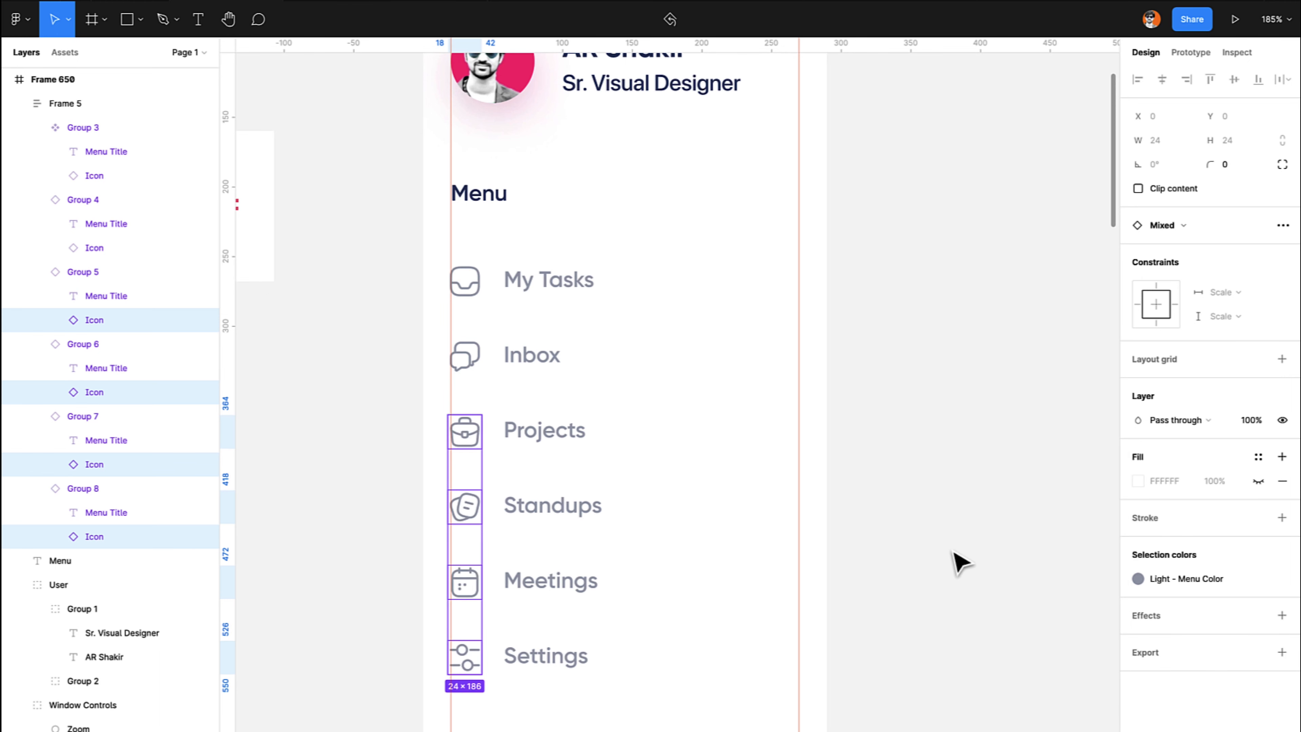
click(861, 591)
Set the vertical spacing between the items of the menu's auto layout frame to 35.
key(super+0)
scroll(859, 590, left, 2)
scroll(858, 591, down, 1)
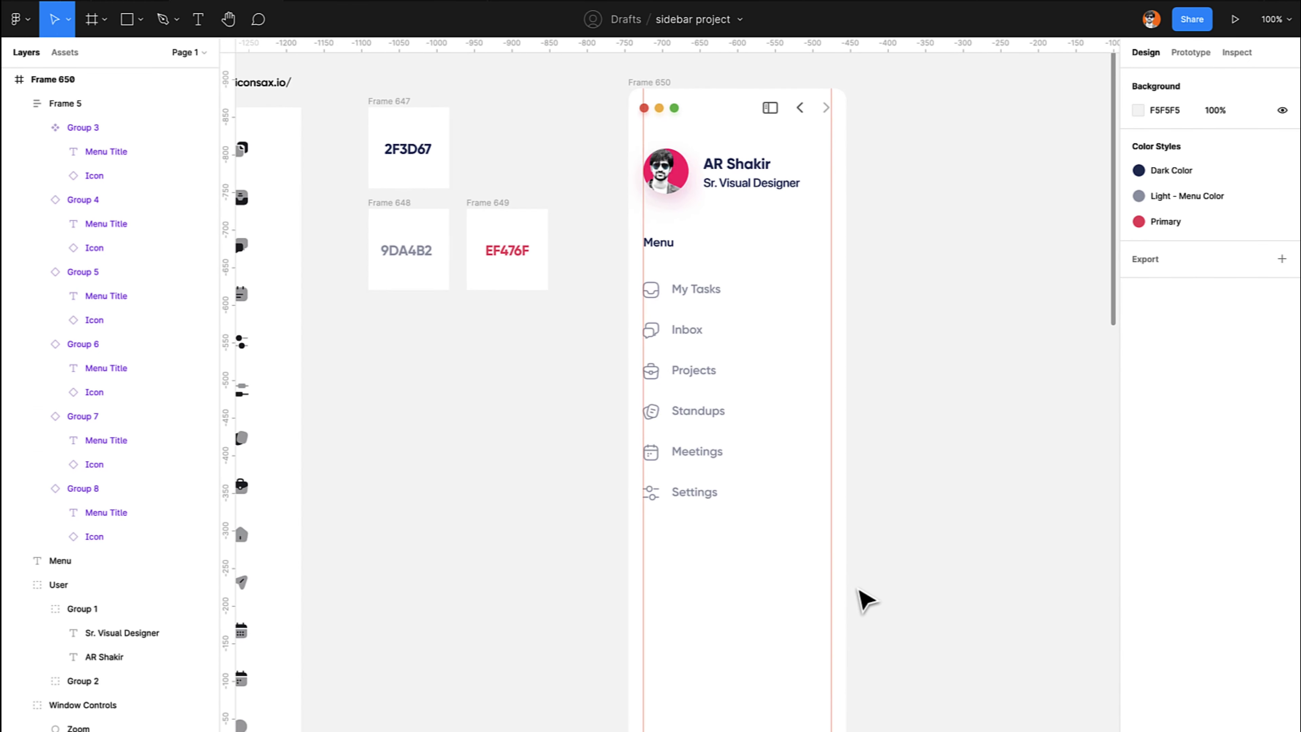
click(693, 456)
click(1158, 324)
key(Up)
key(Up)
key(Up)
key(Up)
key(Up)
key(Return)
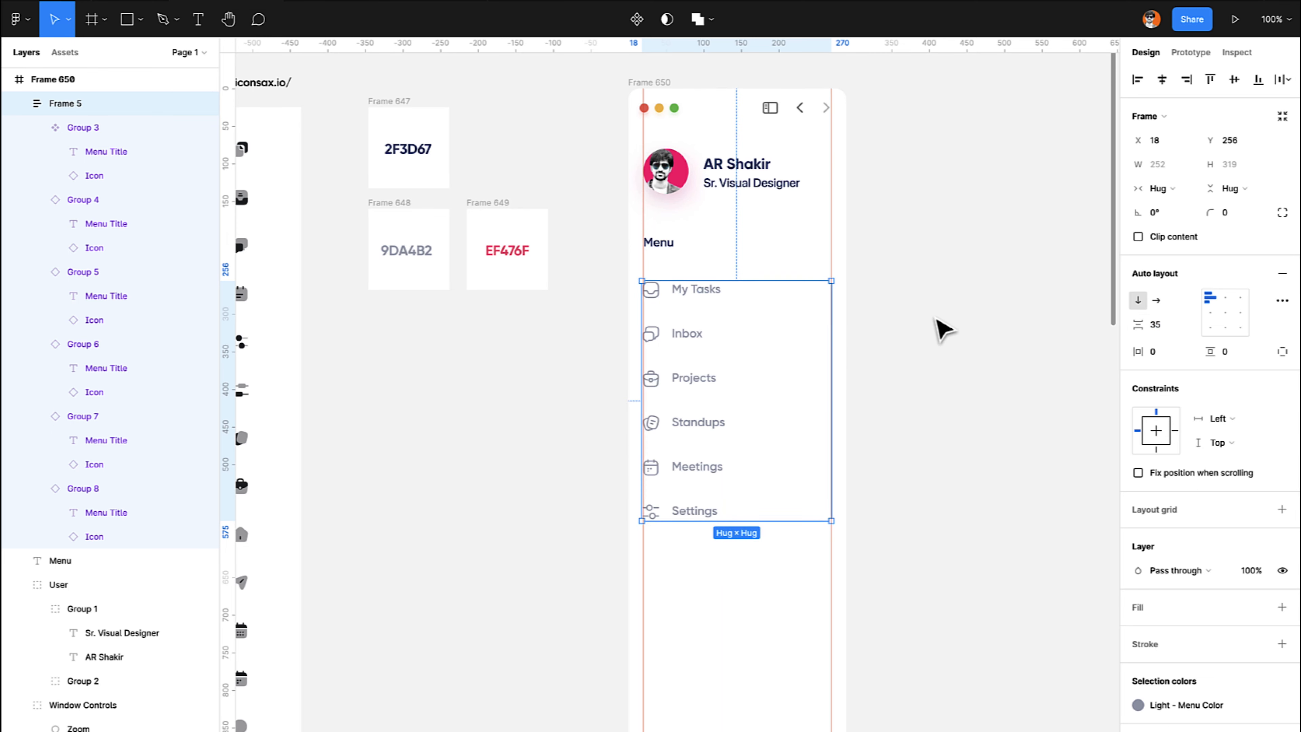
click(941, 328)
Move the menu list 10 px up toward the Menu heading, to Y 246.
scroll(942, 328, down, 3)
scroll(941, 328, left, 5)
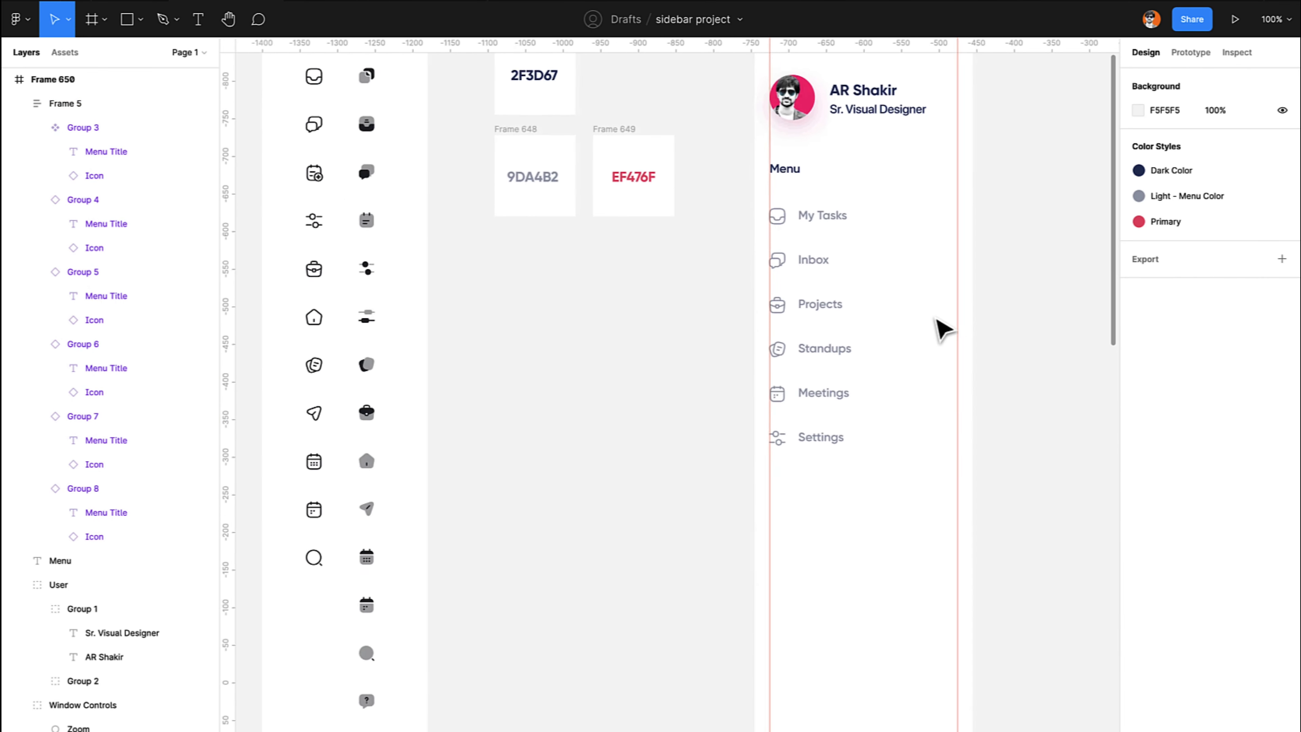
scroll(941, 328, down, 2)
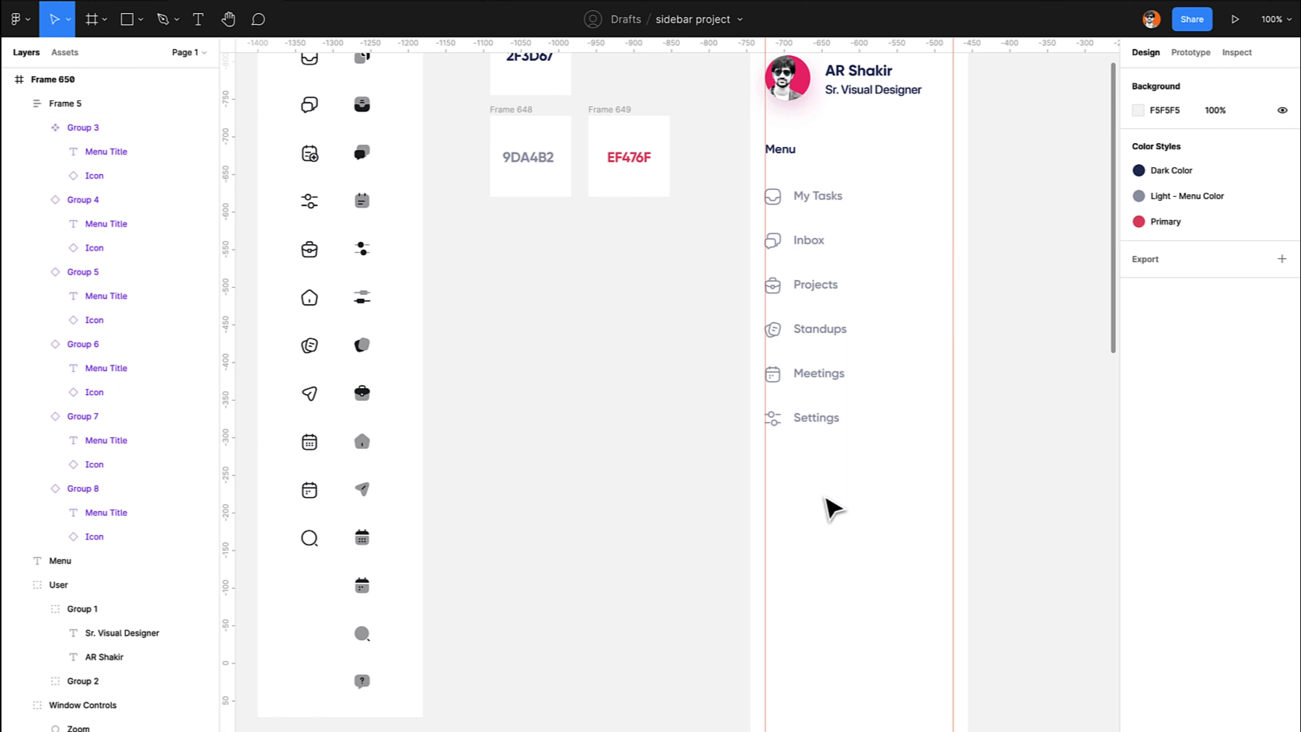
click(810, 215)
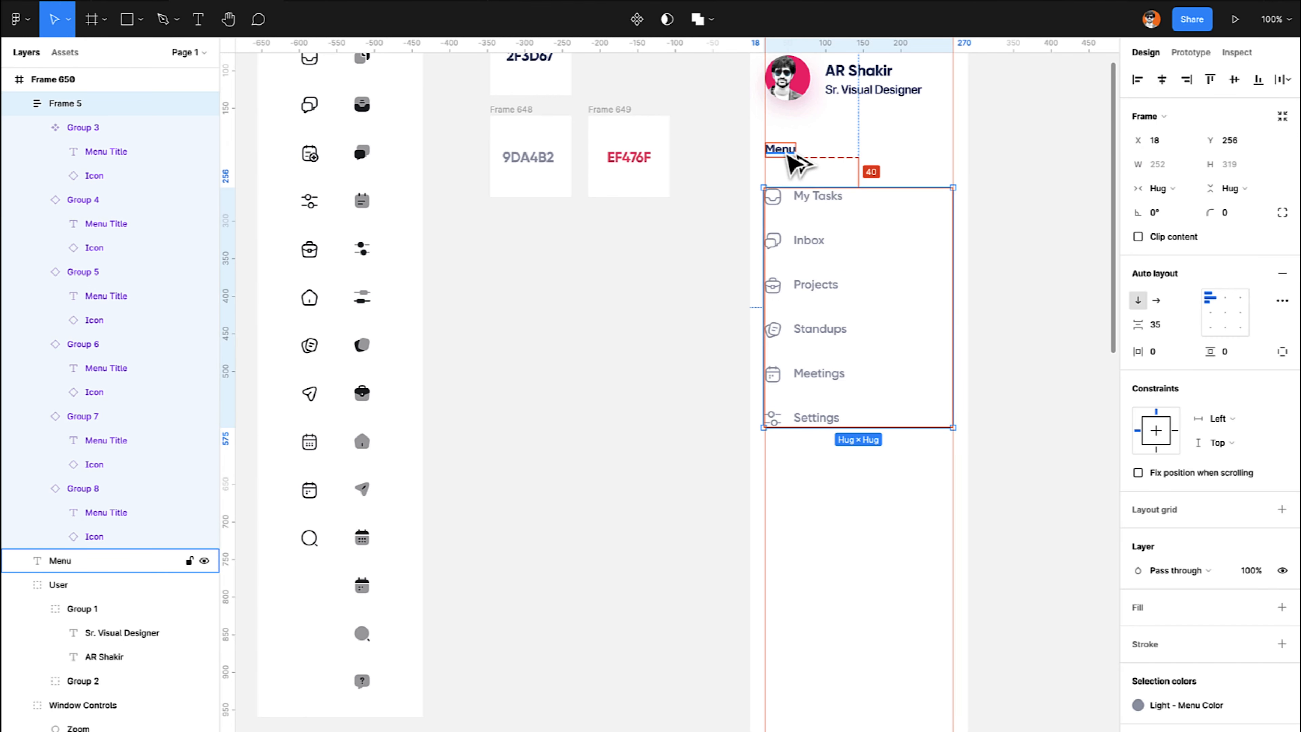
key(shift+Up)
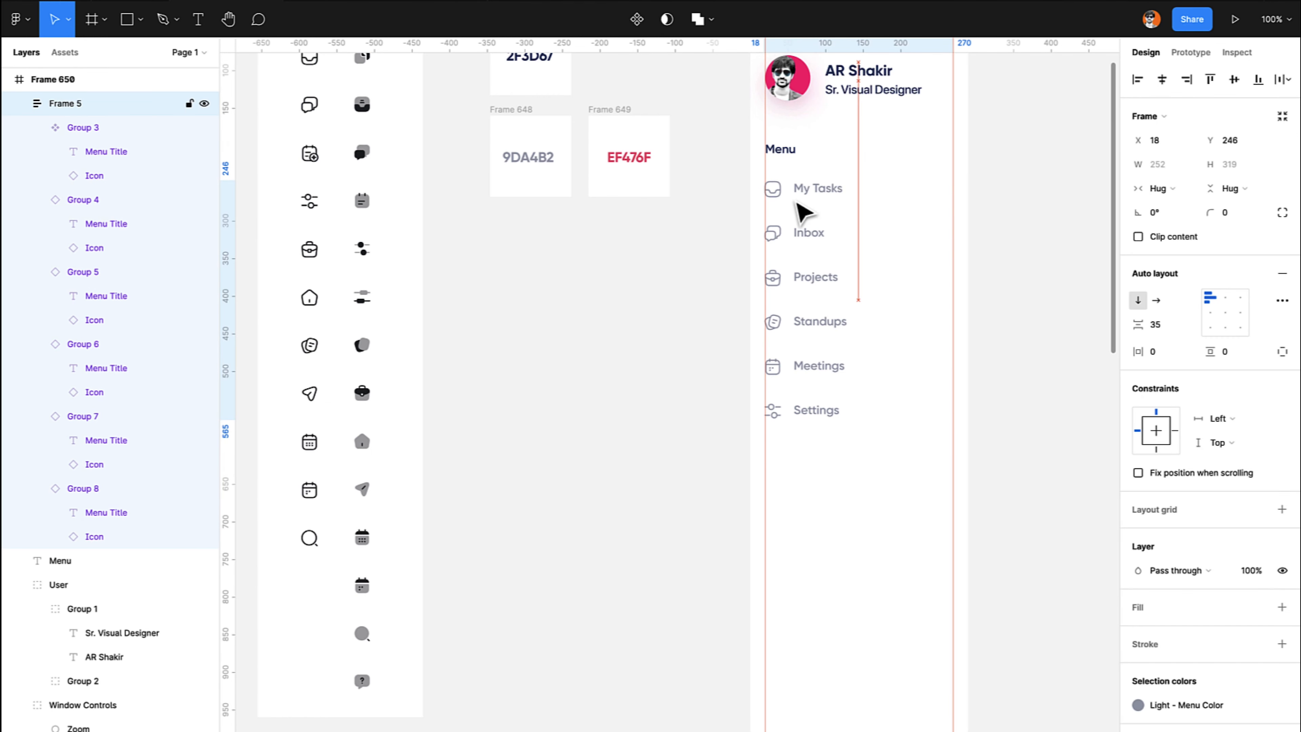
Duplicate the Menu heading below the Settings row at about Y 647 and change its text to "Favorites".
click(787, 157)
drag(791, 163, 786, 497)
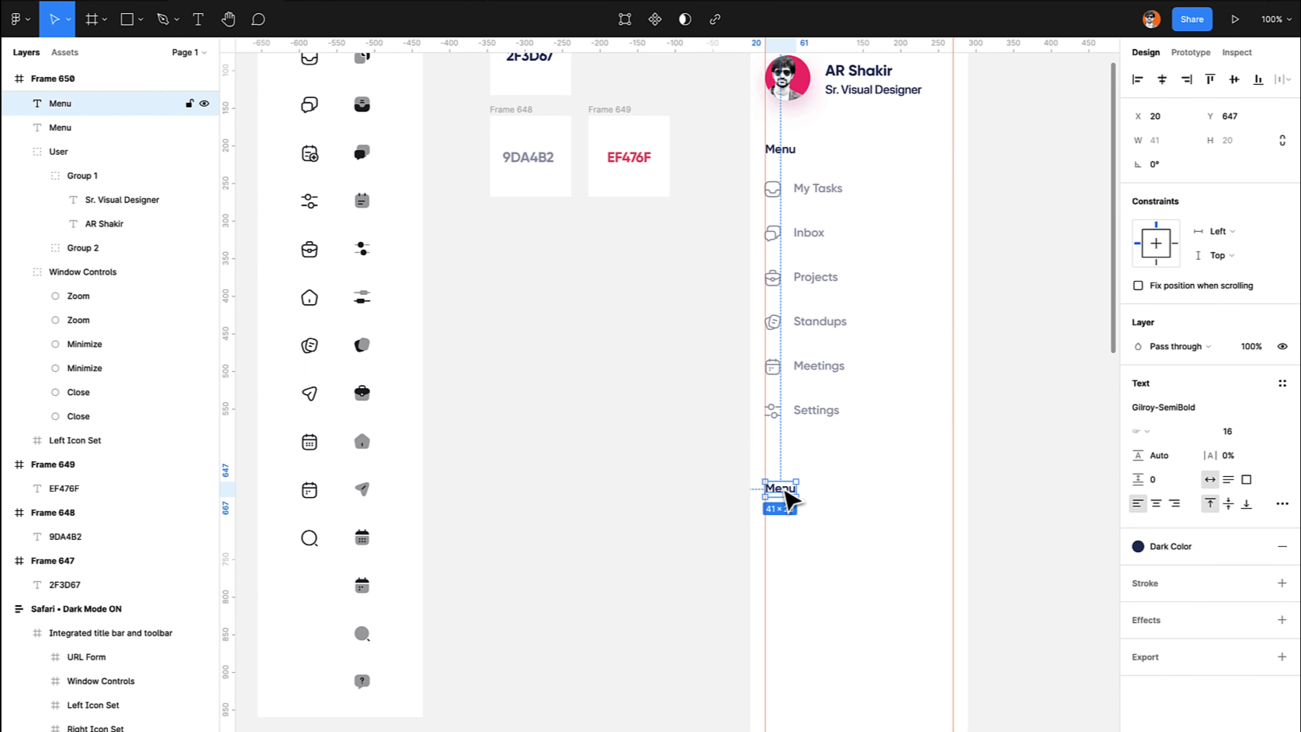
double_click(782, 487)
text(Fav)
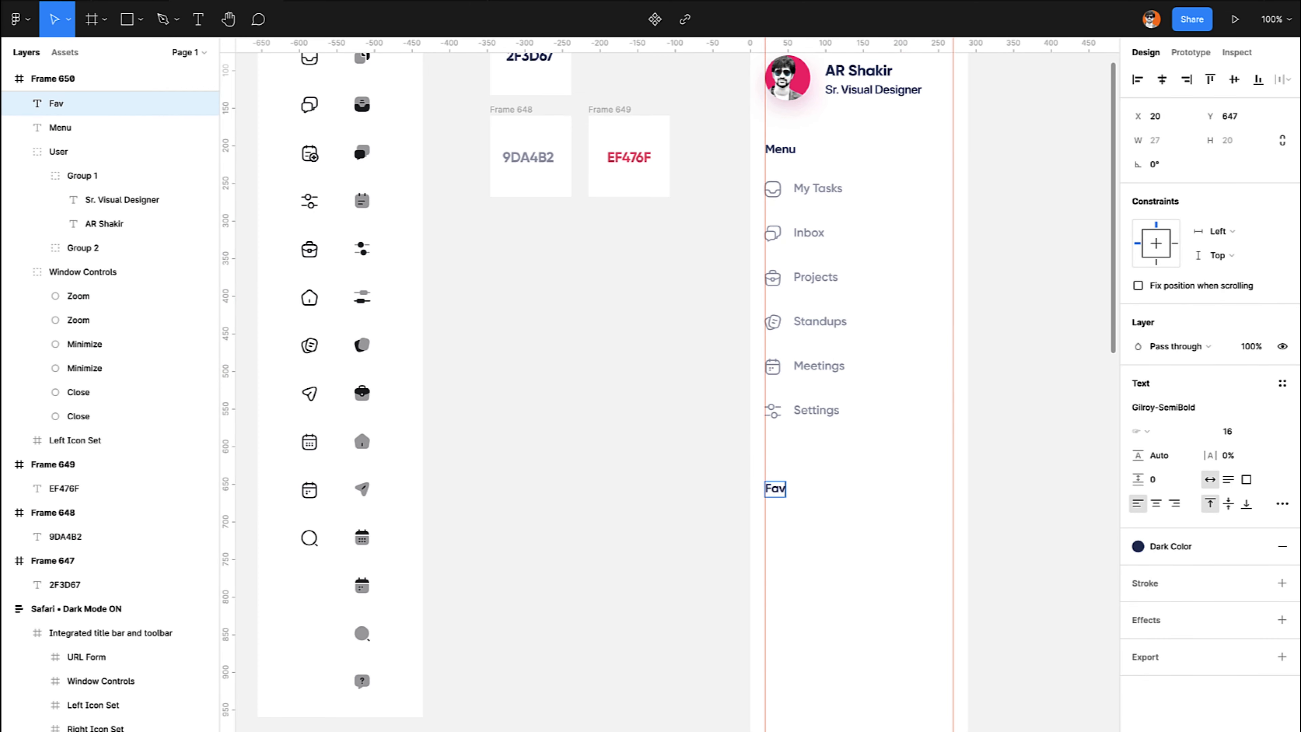
text(orites)
click(889, 535)
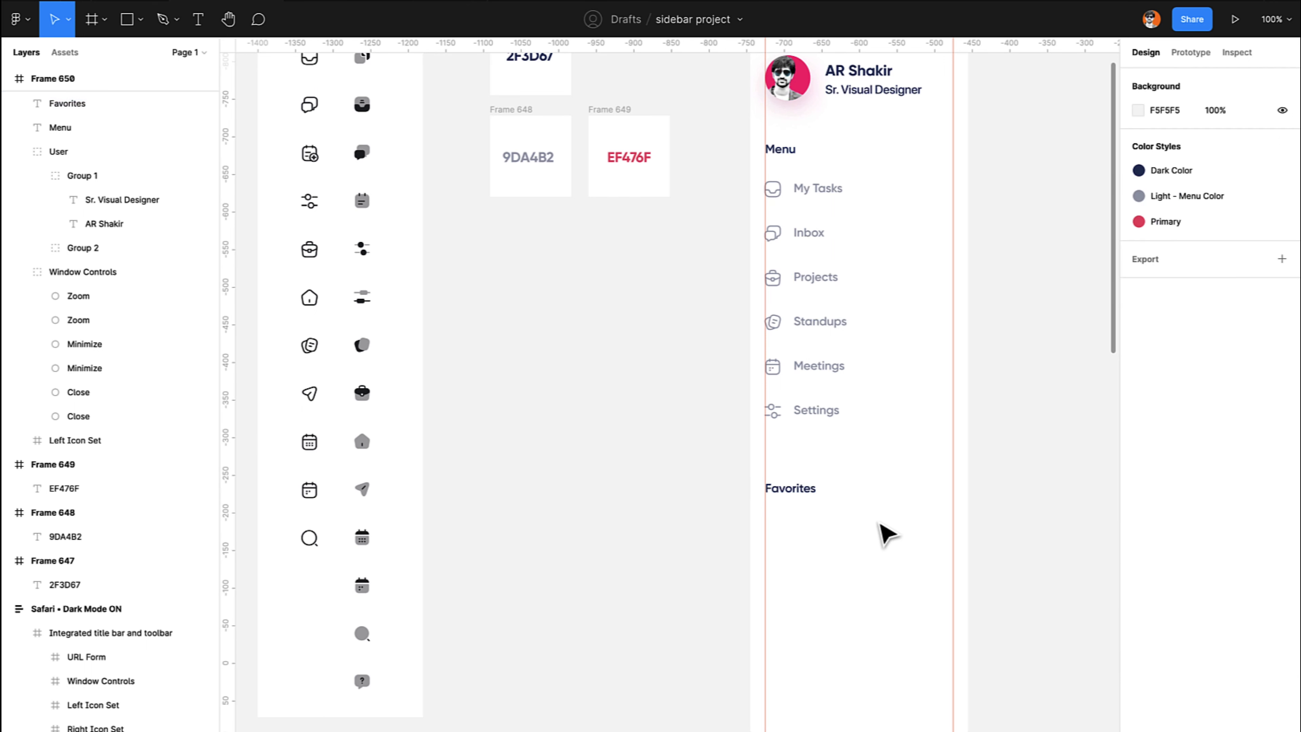
Copy the Settings row's title below the Favorites heading at about X 20, Y 692, and change its text to "Mobile App Design".
click(820, 415)
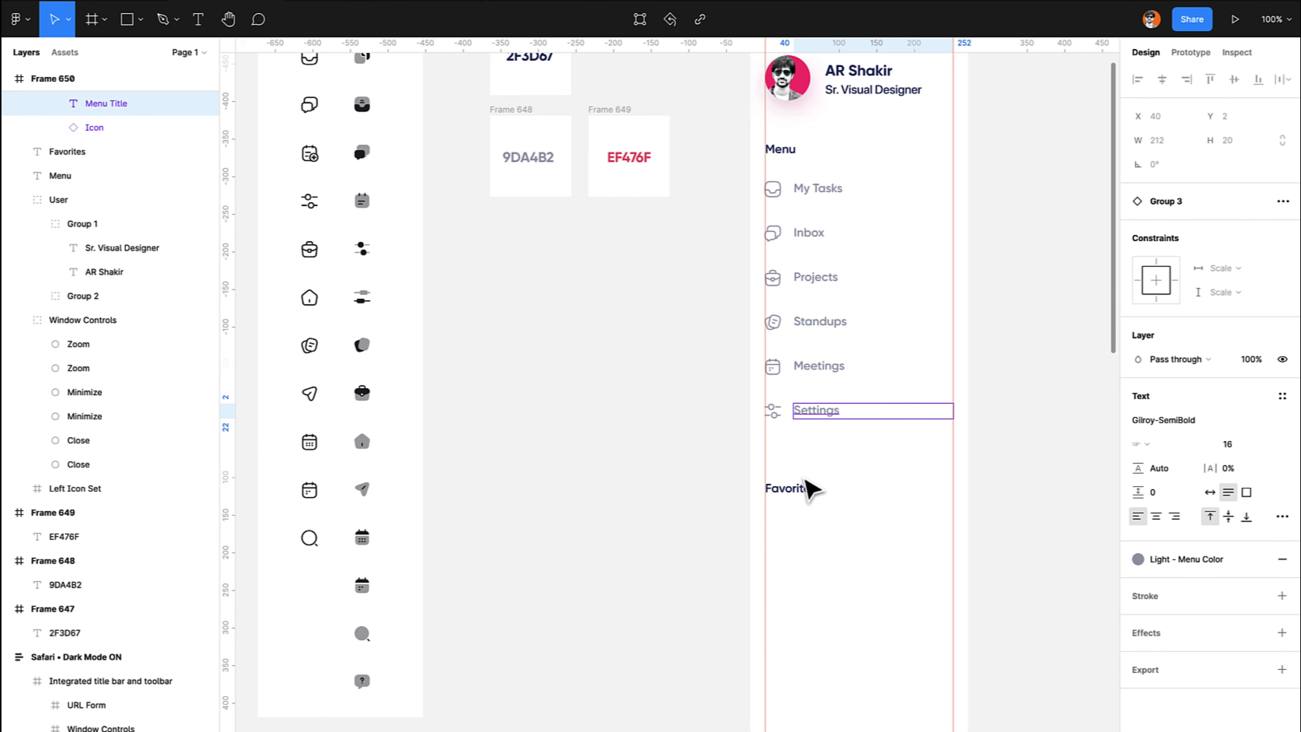
click(793, 493)
key(ctrl+v)
drag(795, 498, 818, 525)
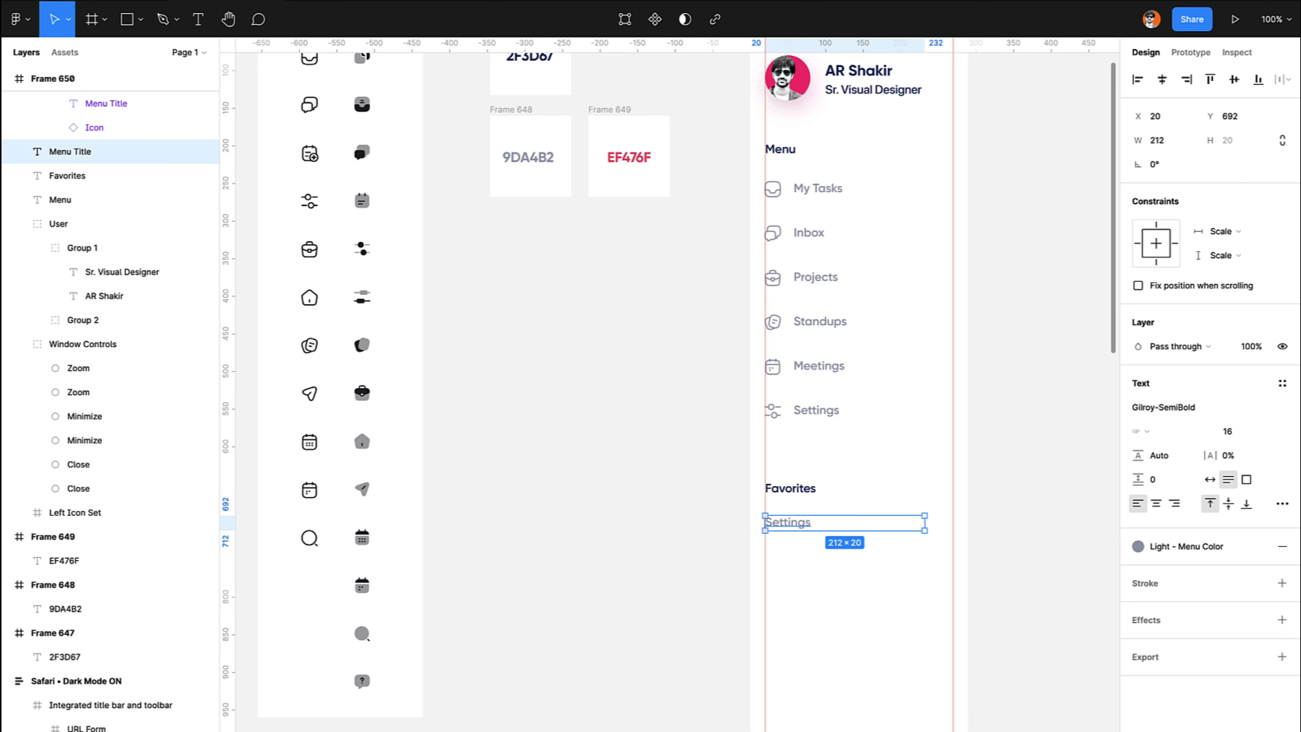
key(Return)
text(Mobile A)
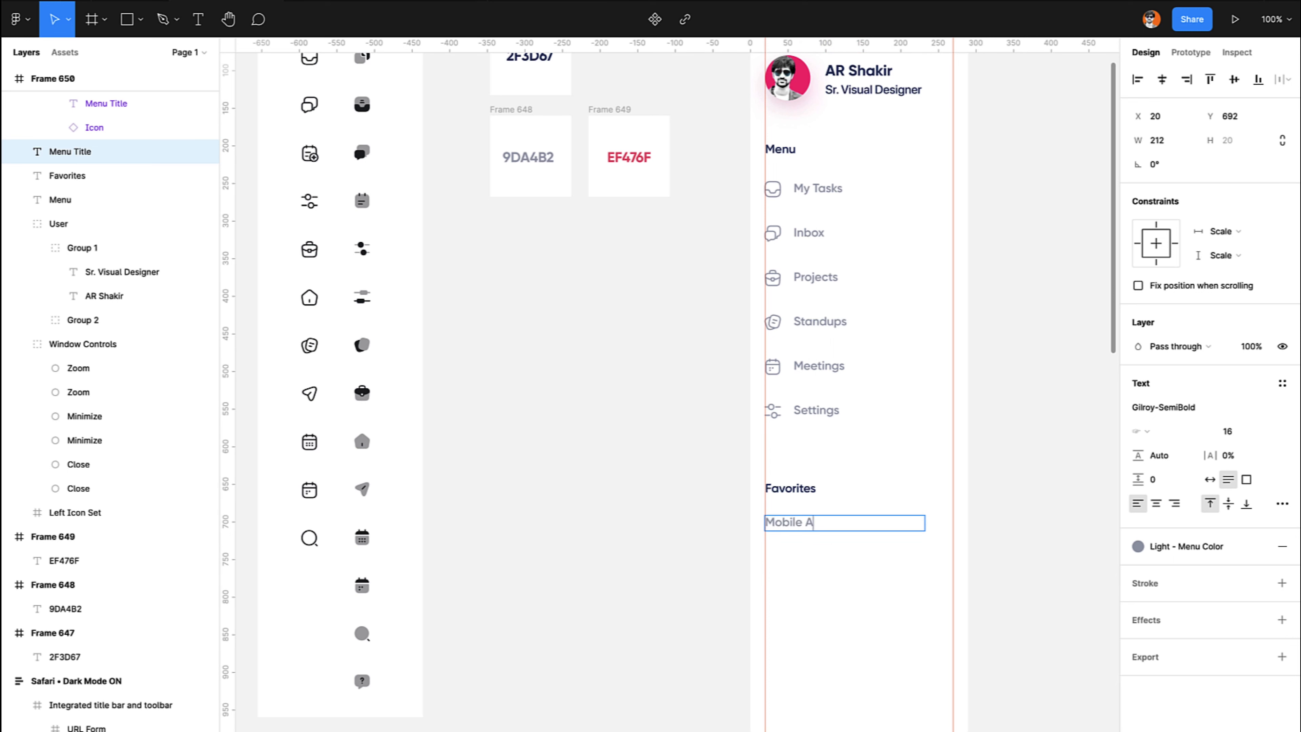
text(pp Design)
key(Escape)
Duplicate the "Mobile App Design" text below itself at about Y 724 and change the copy to "UI design projects".
key(ctrl+d)
drag(818, 522, 817, 547)
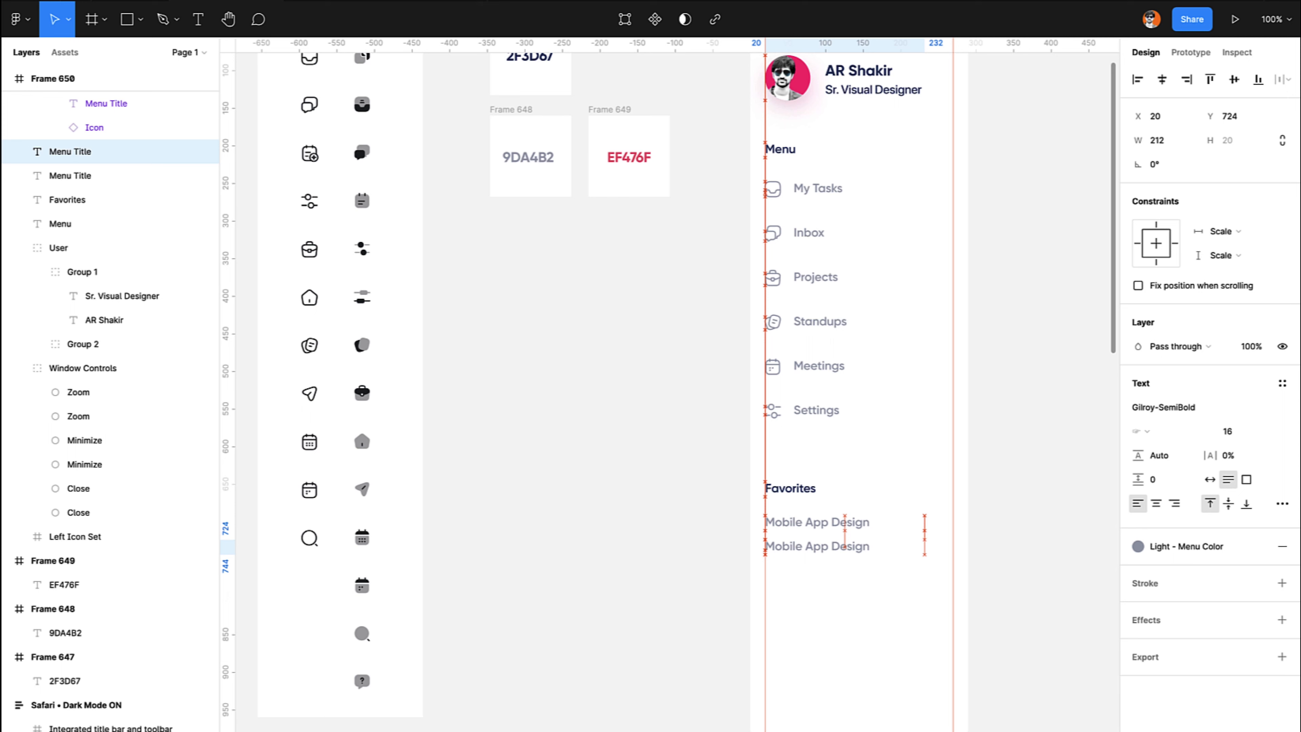
key(Return)
text(MO)
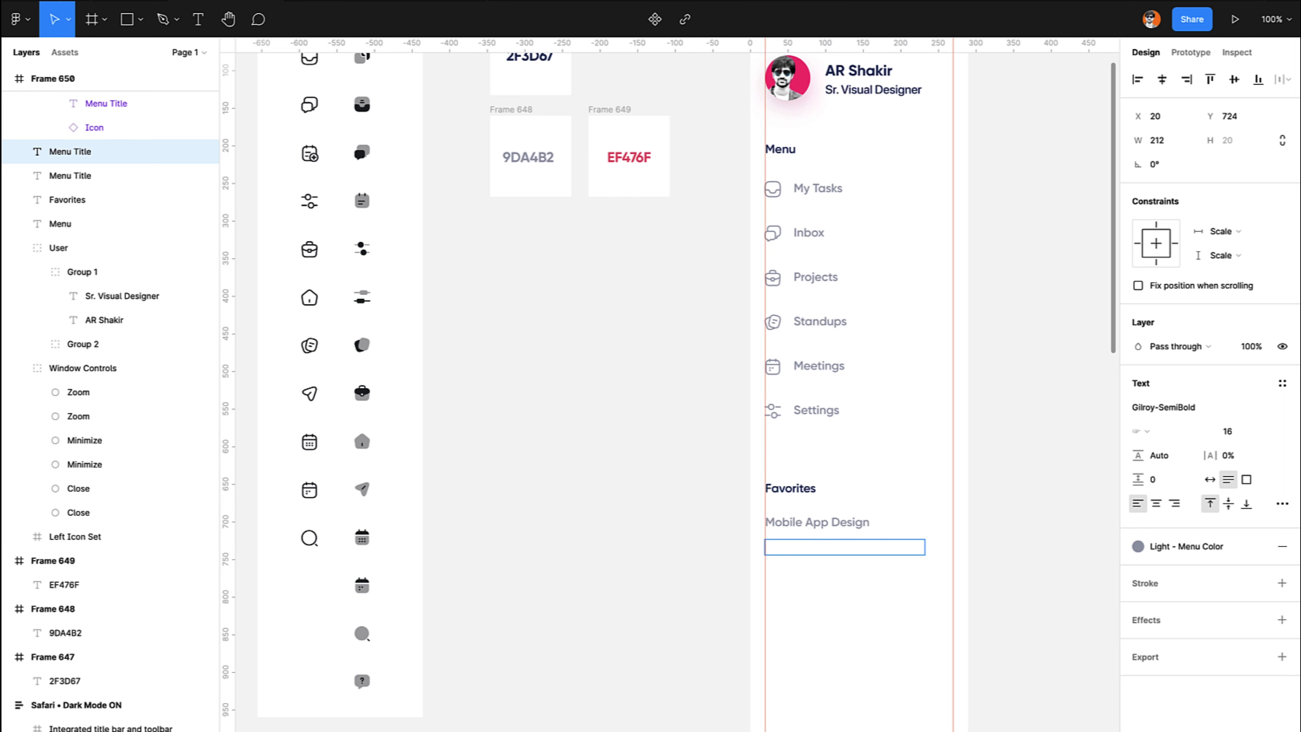
key(ctrl+a)
key(BackSpace)
key(Escape)
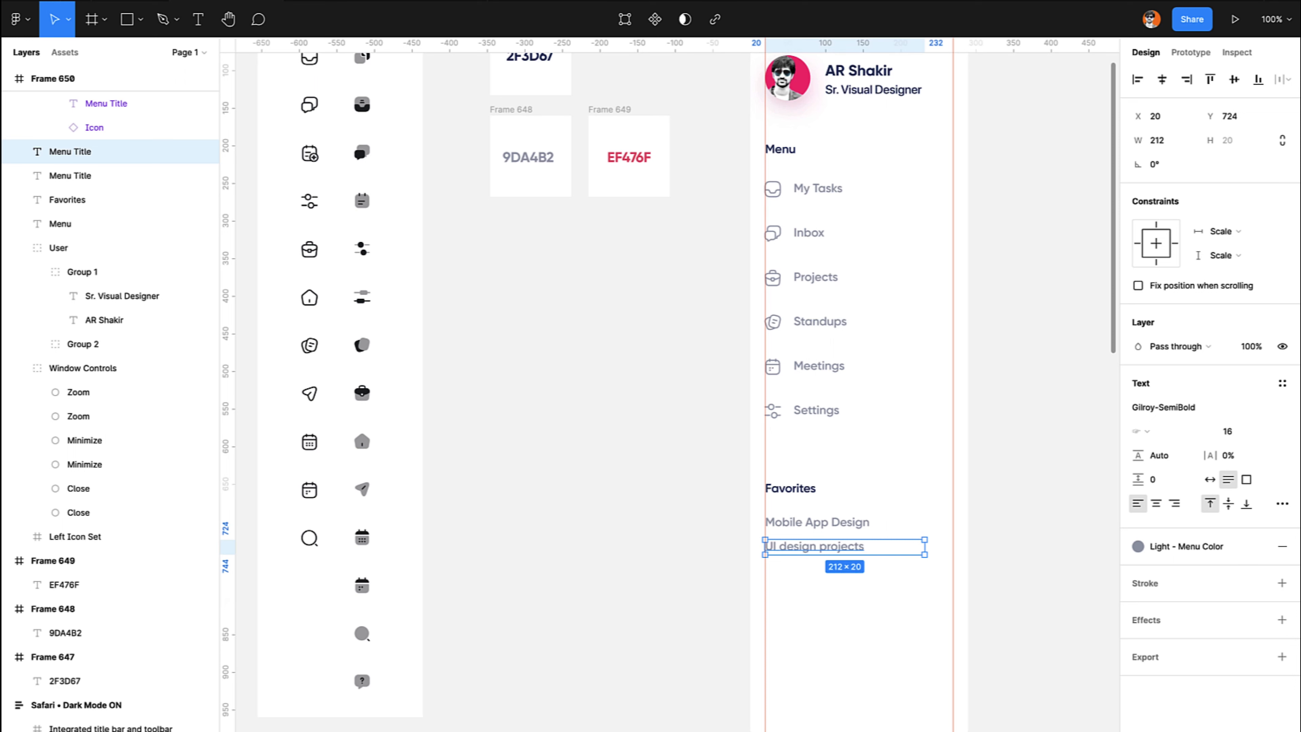
Duplicate the "UI design projects" text 40 px lower, at Y 764, and change the copy to "UI Design Revisions".
key(ctrl+d)
key(shift+Down)
key(shift+Down)
key(shift+Down)
key(shift+Down)
key(Return)
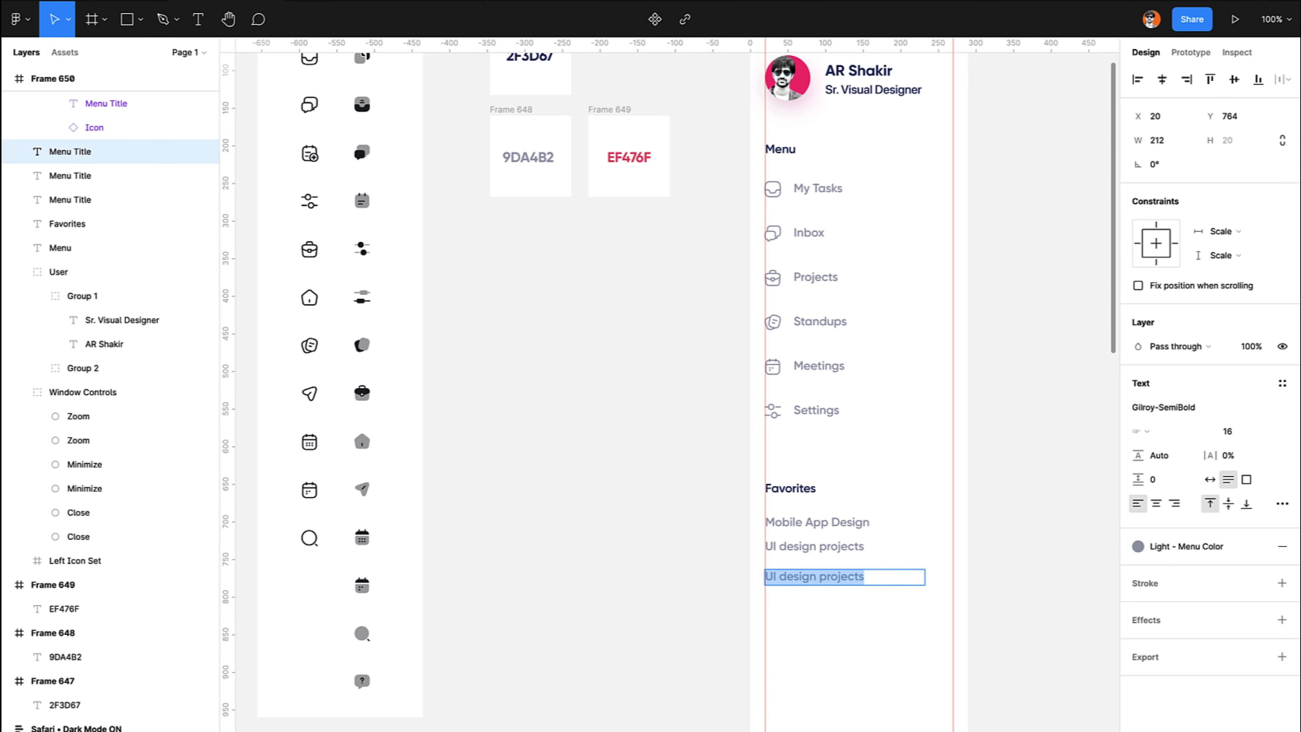
text(U)
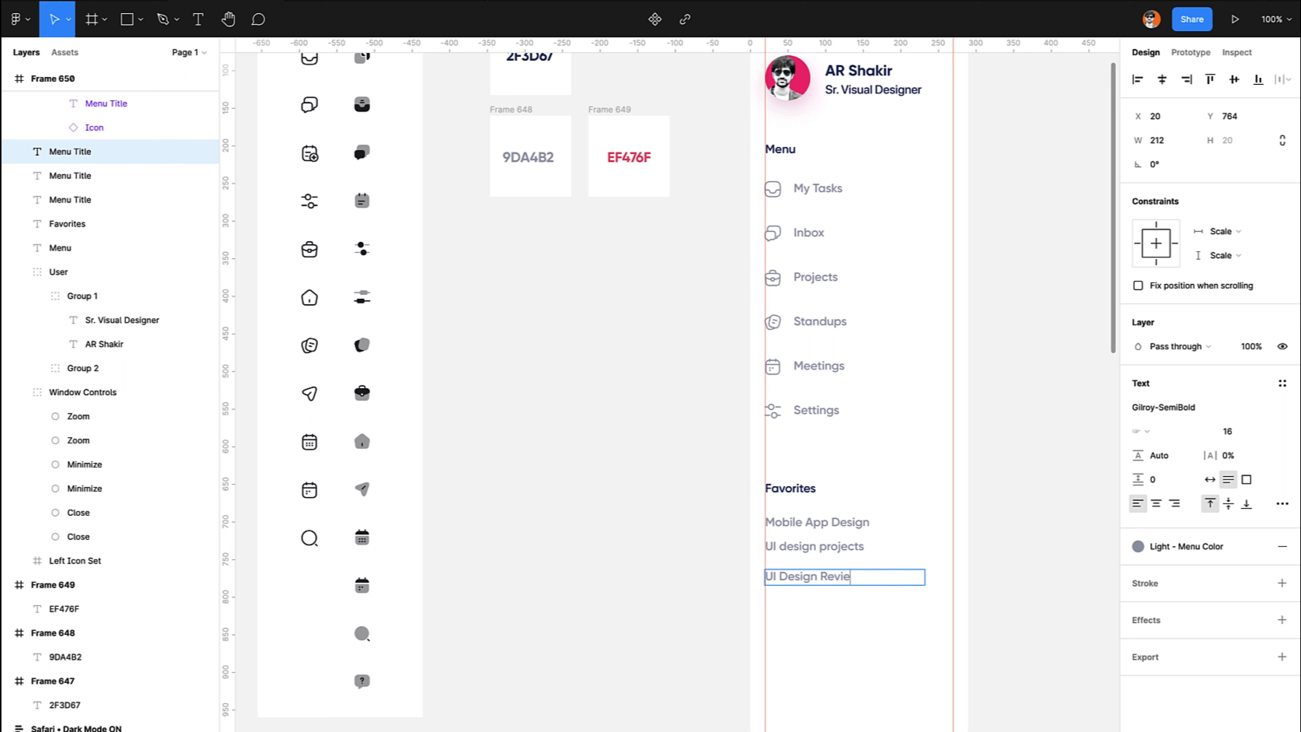
key(Escape)
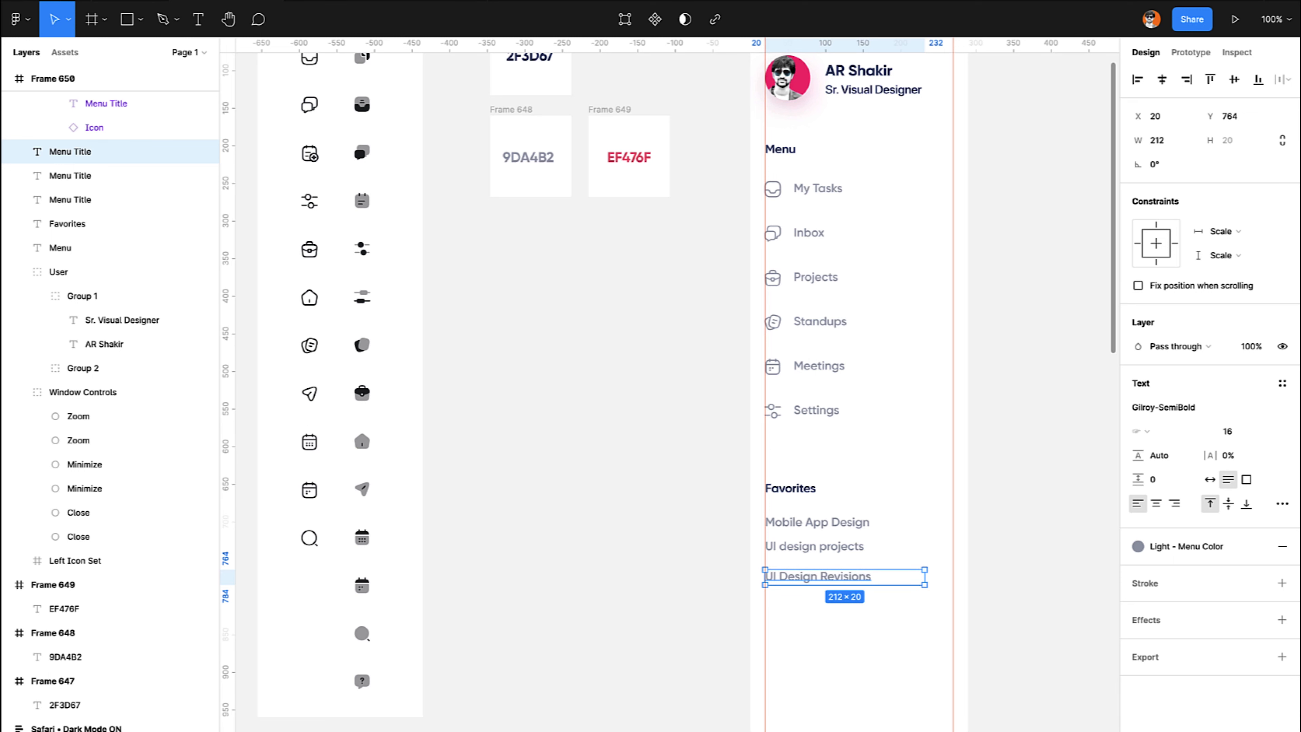
Set the font size of the three item texts below the Favorites heading to 14.
shift+click(840, 545)
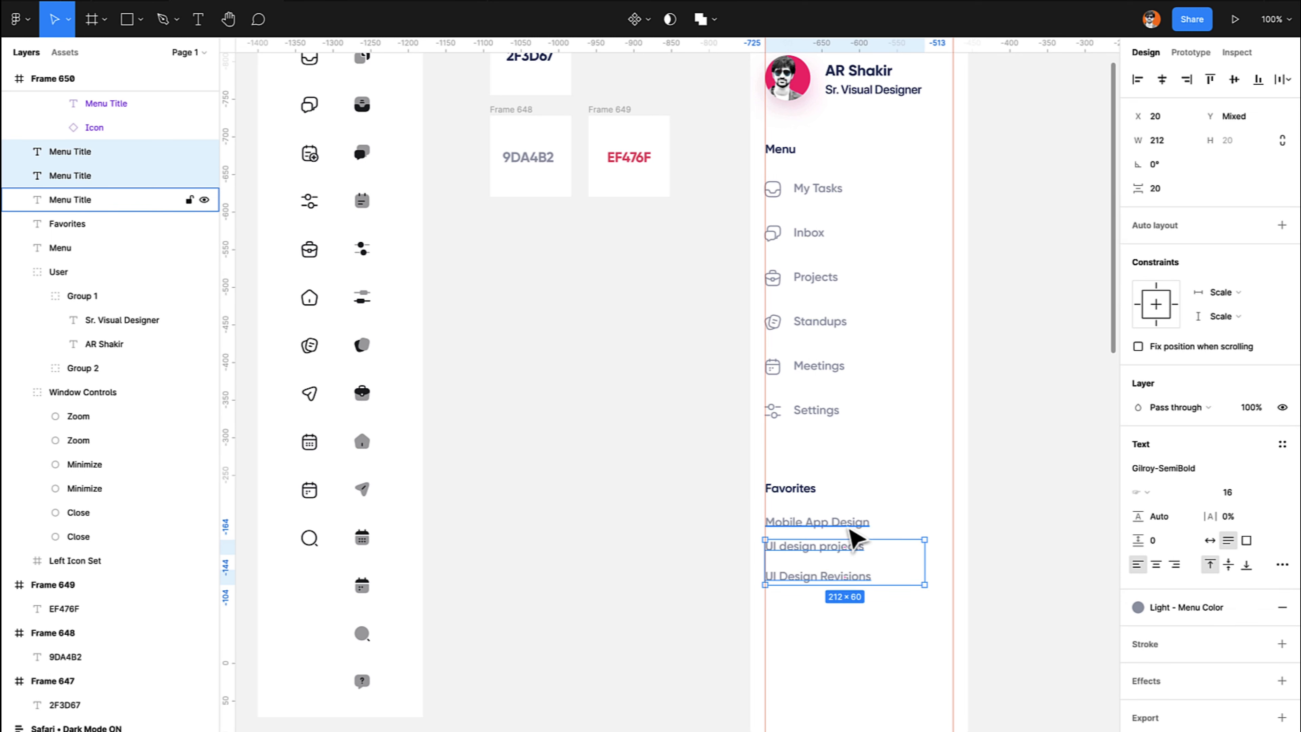
shift+click(852, 531)
click(1235, 430)
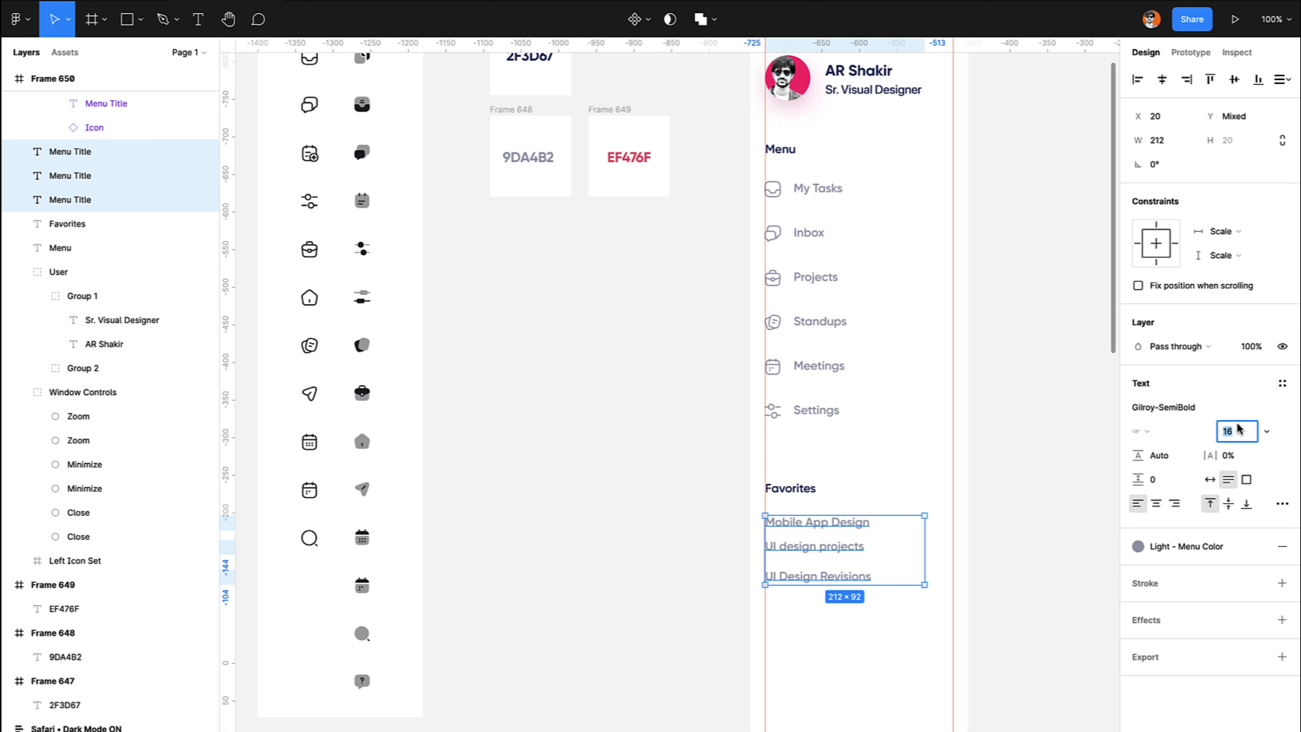
key(Return)
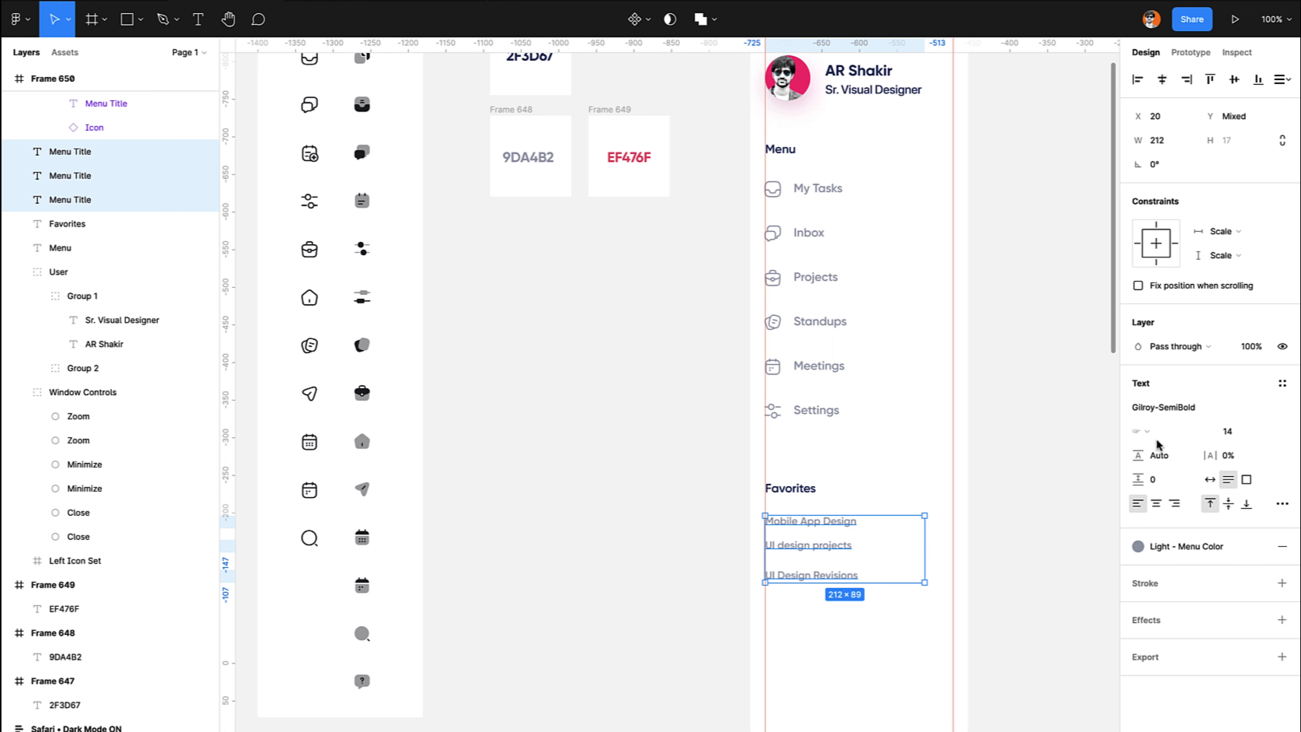
Move the three Favorites item texts 40 px right to X 60.
key(shift+Right)
key(shift+Right)
key(shift+Right)
key(shift+Right)
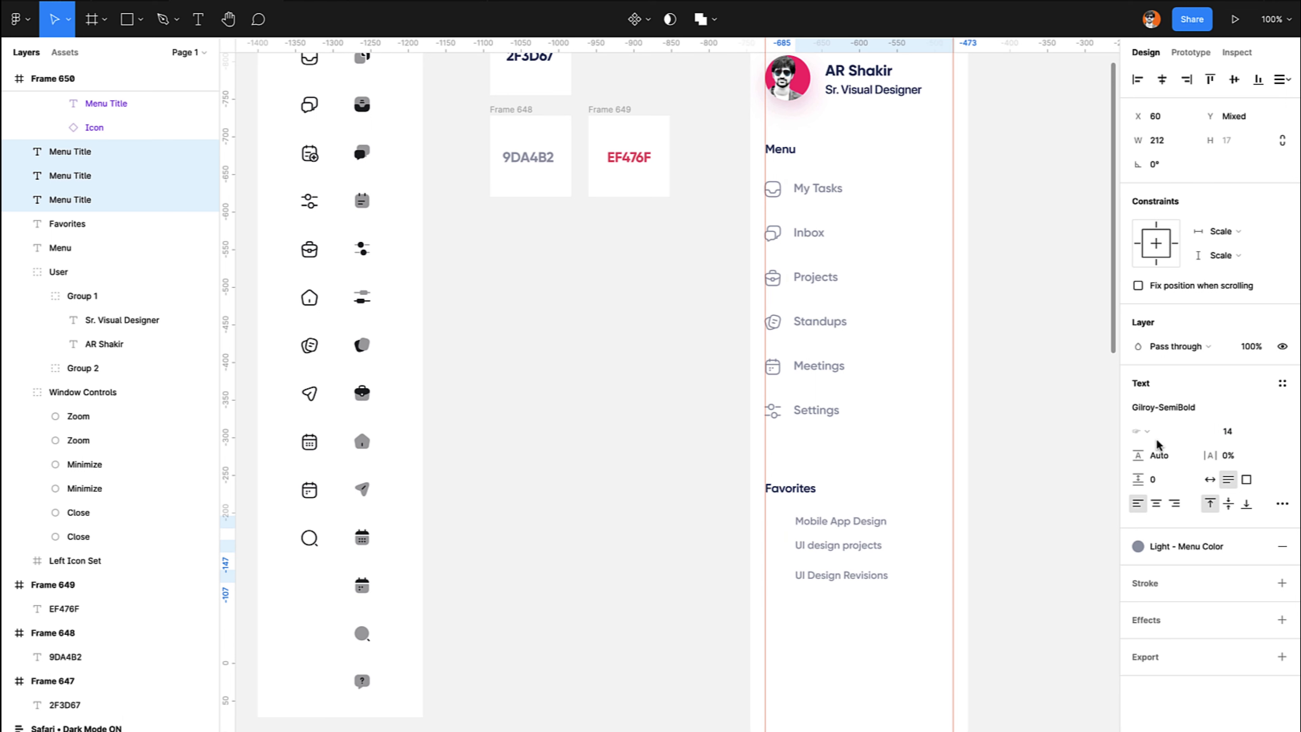
click(842, 633)
Move the "UI design projects" text down slightly to Y 729.
scroll(842, 633, up, 6)
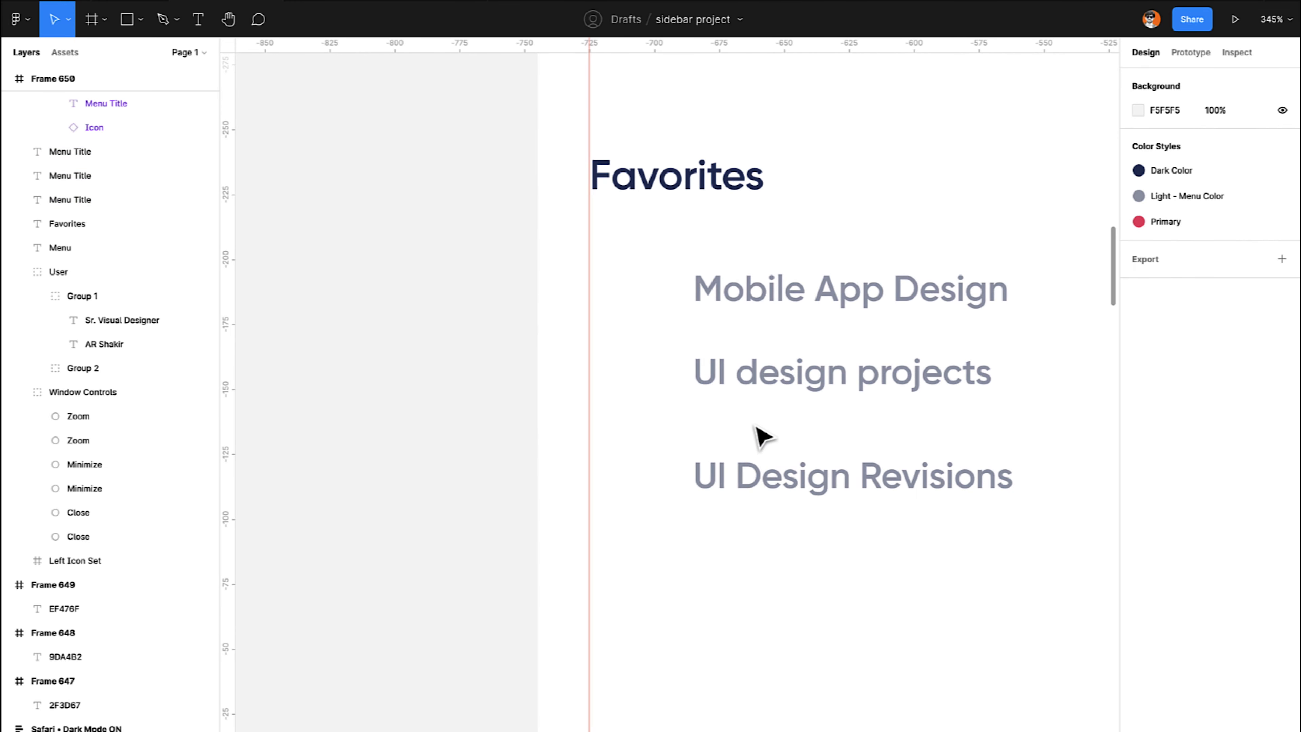
drag(749, 388, 756, 400)
click(633, 355)
Draw a 16 × 16 circle at X 20, Y 692, beside "Mobile App Design", with an inside stroke of 1 and no fill.
key(o)
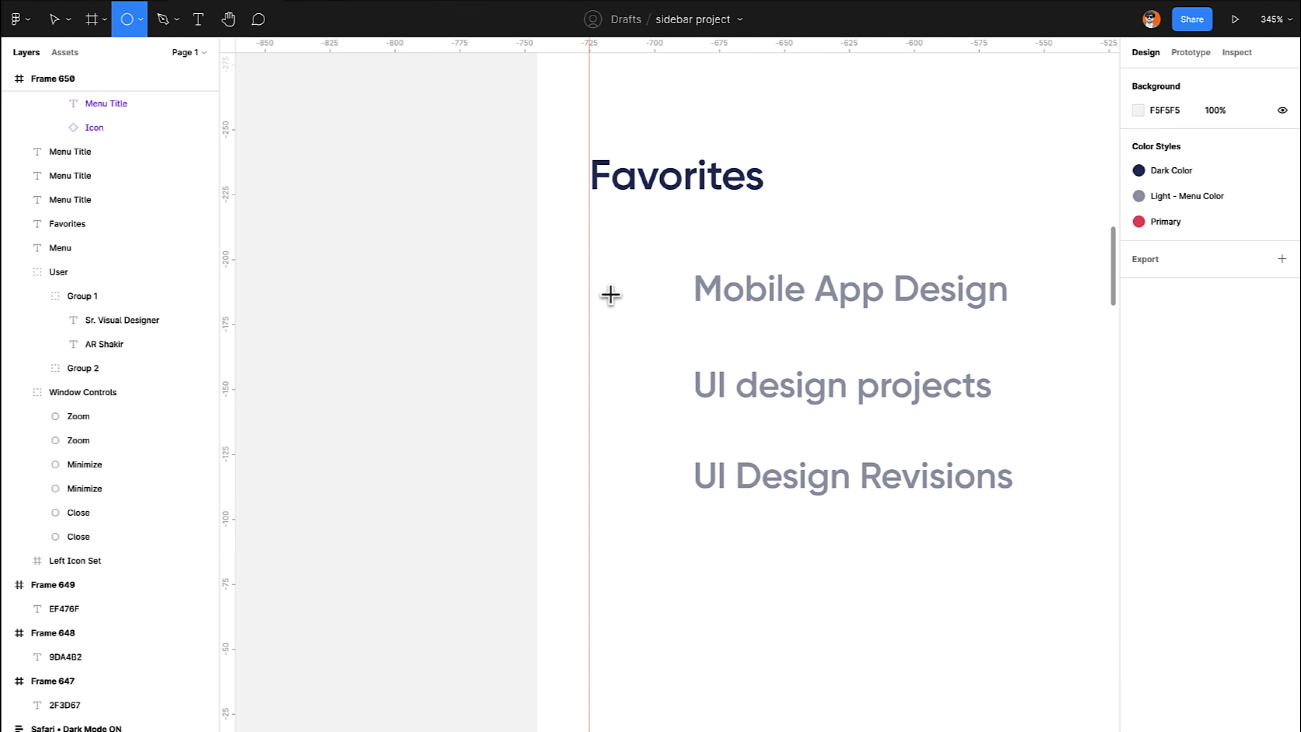
drag(590, 272, 631, 310)
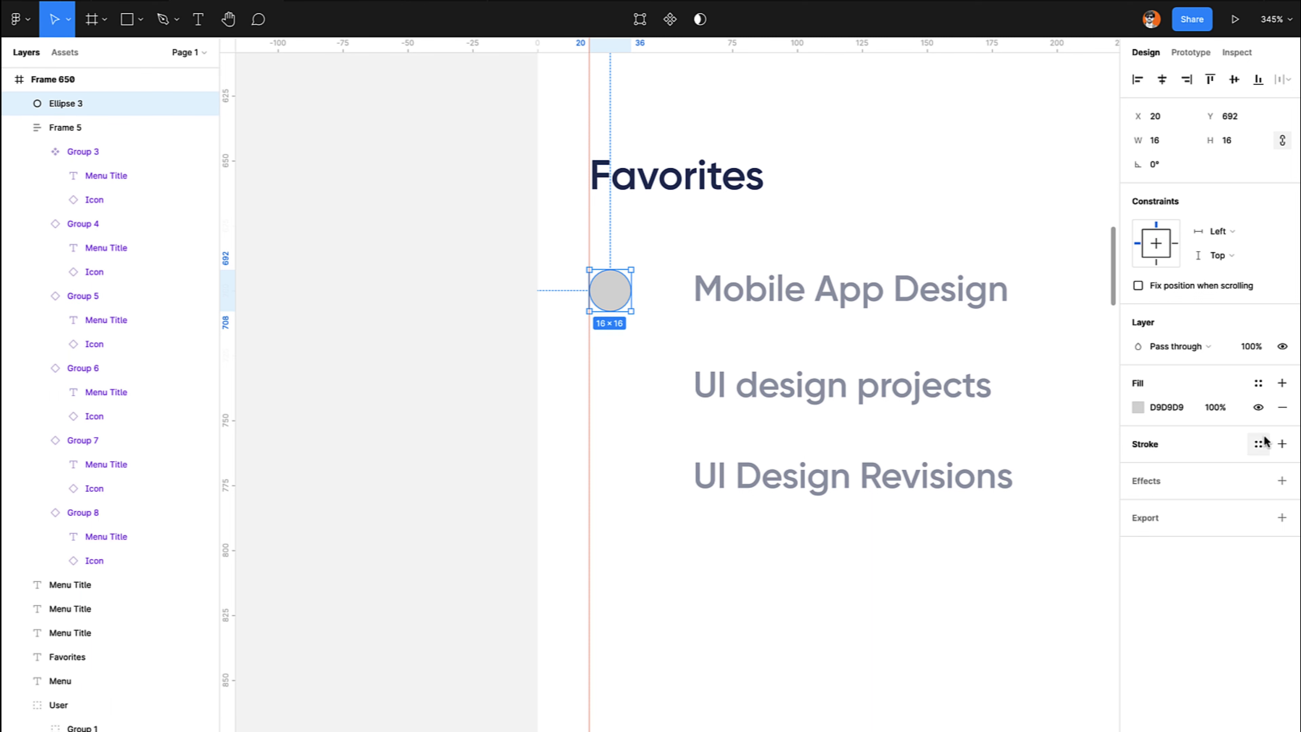
click(1282, 443)
click(1278, 412)
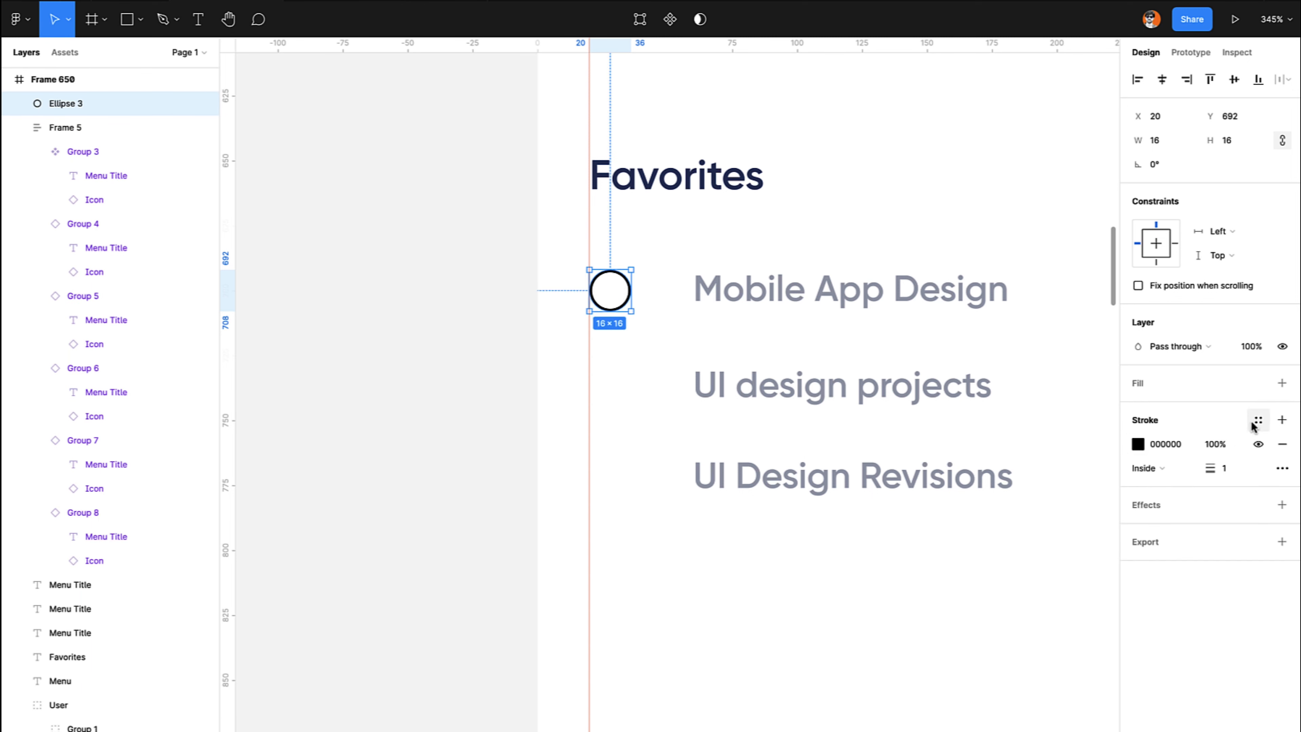
Color the circle's stroke green (33DE44) and group the circle with the "Mobile App Design" text.
click(1137, 444)
click(1027, 606)
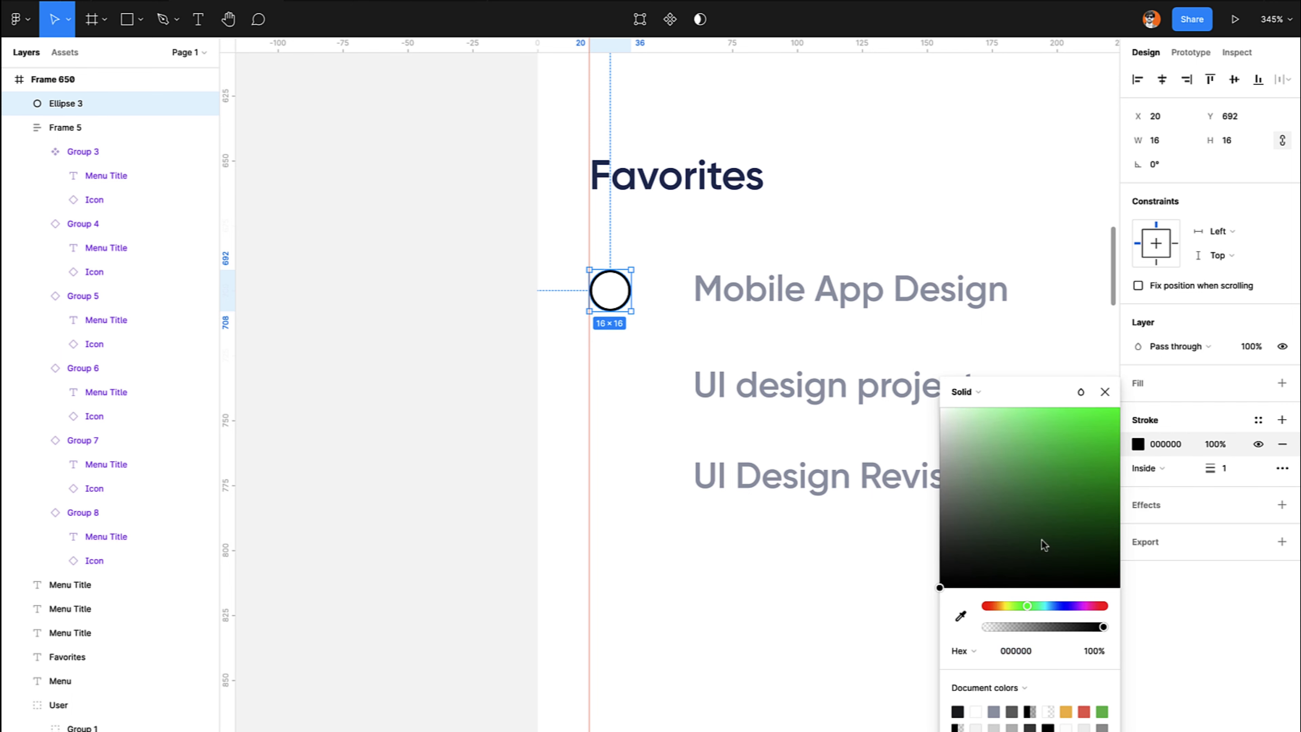
click(1078, 432)
key(Escape)
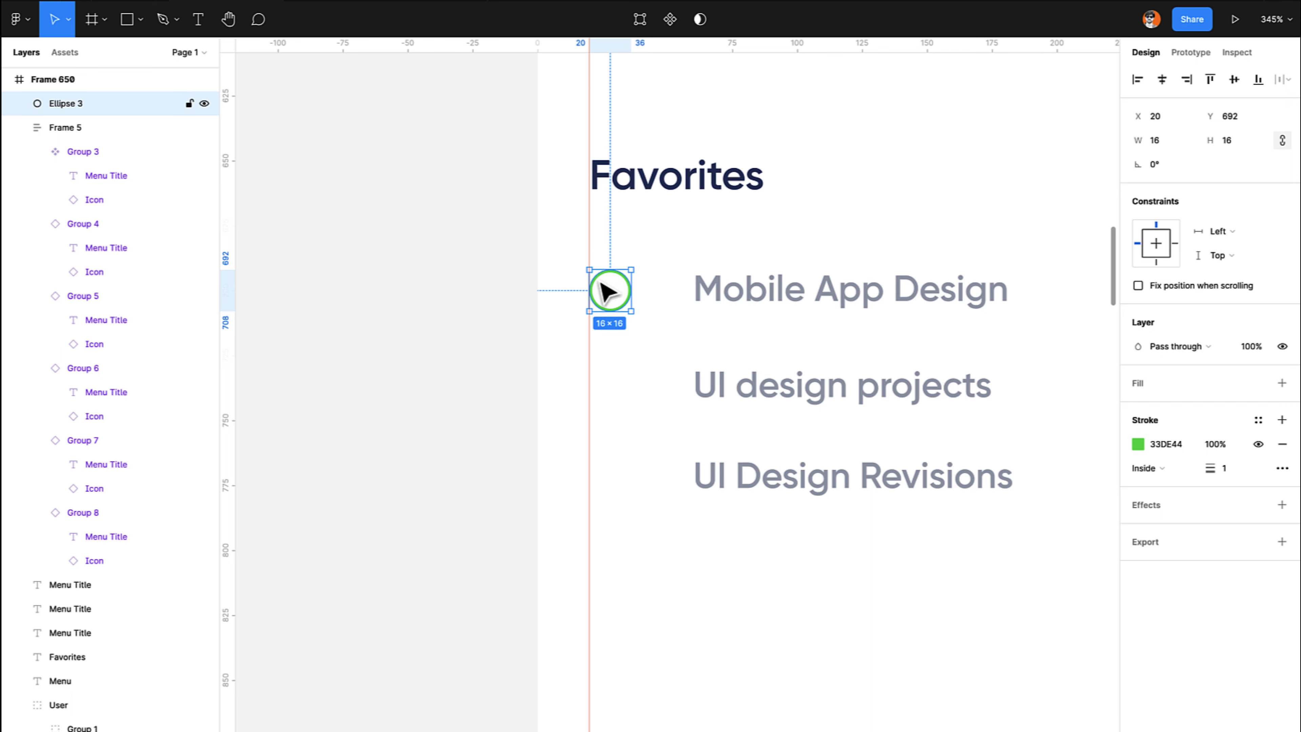
shift+click(755, 291)
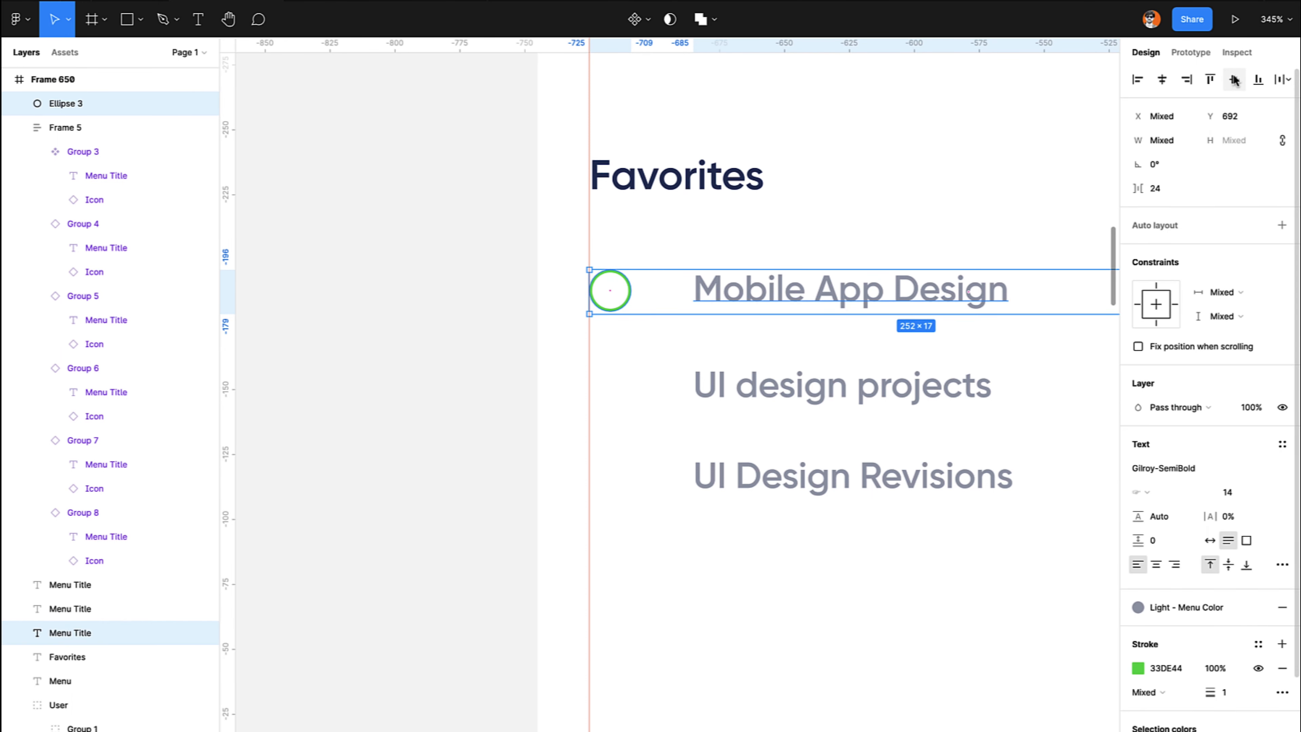
key(ctrl+g)
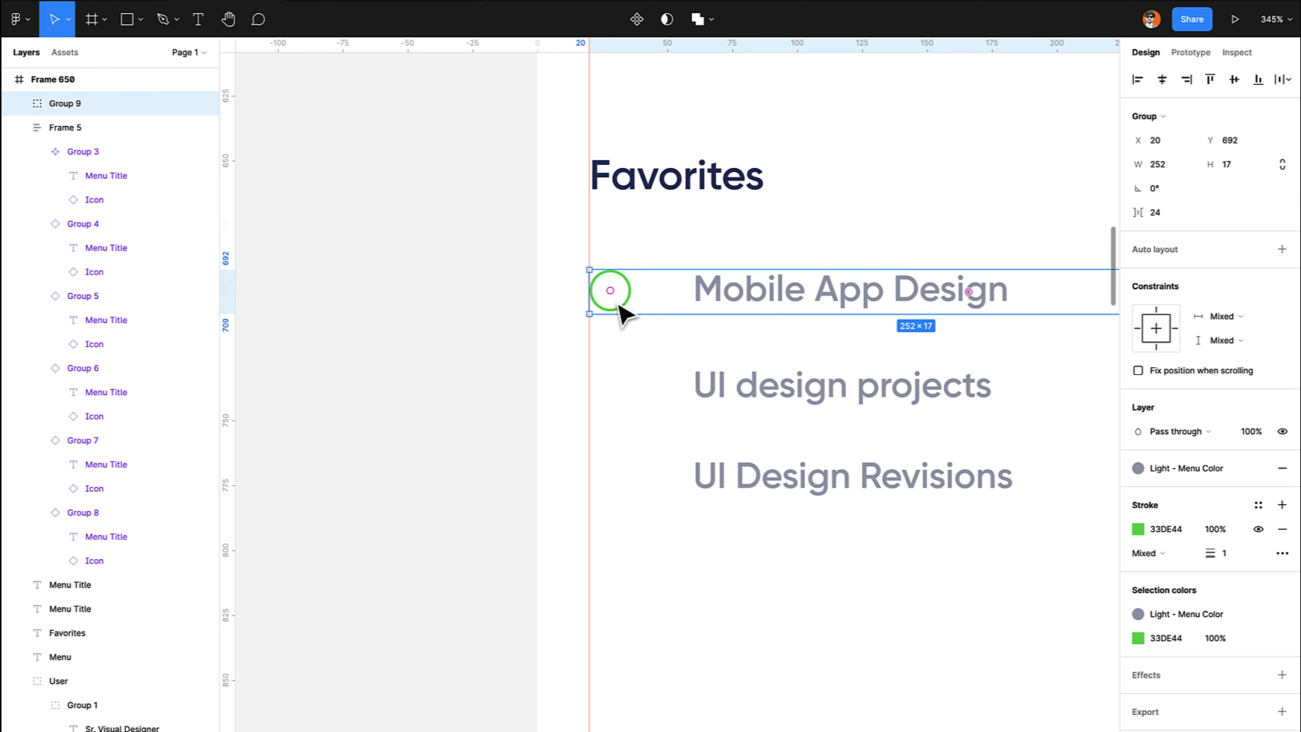
Move the "UI design projects" and "UI Design Revisions" texts down 50 px to make room below the grouped row.
click(713, 385)
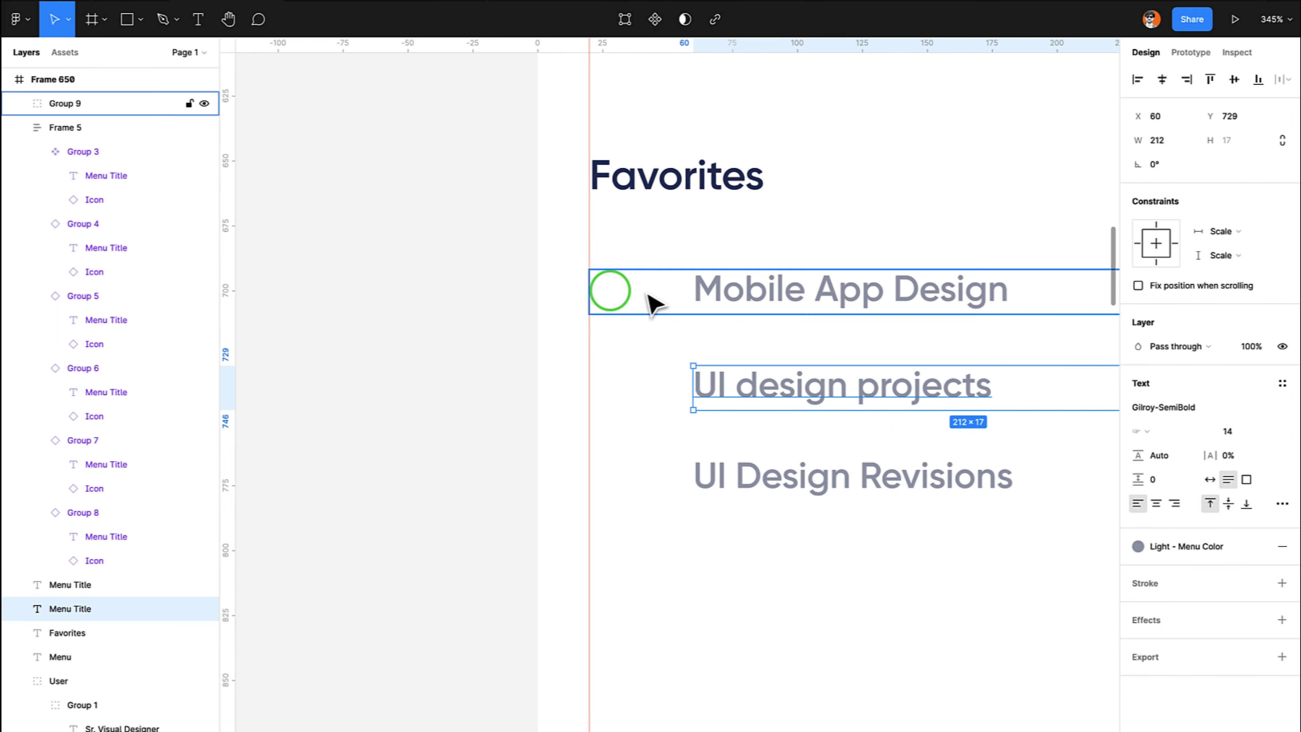
shift+click(743, 469)
key(shift+Down)
key(shift+Down)
key(shift+Down)
key(shift+Down)
key(shift+Down)
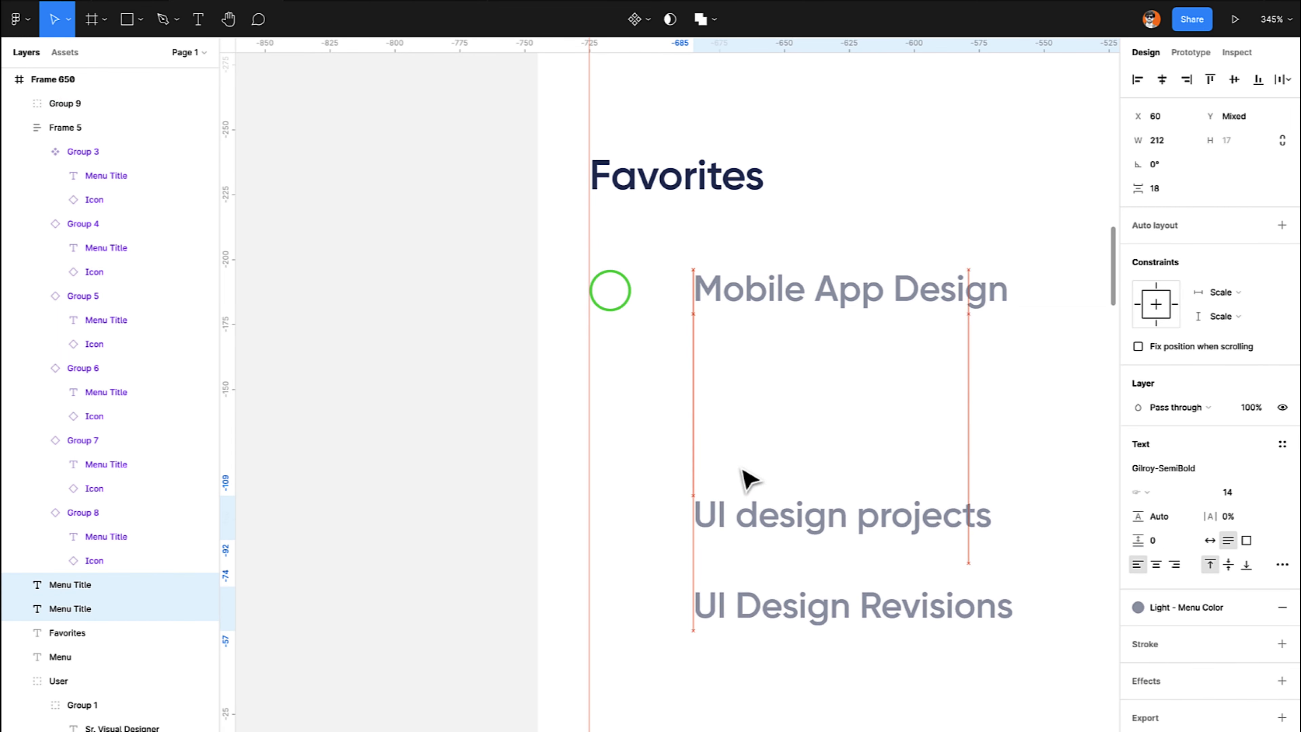
drag(850, 304, 844, 394)
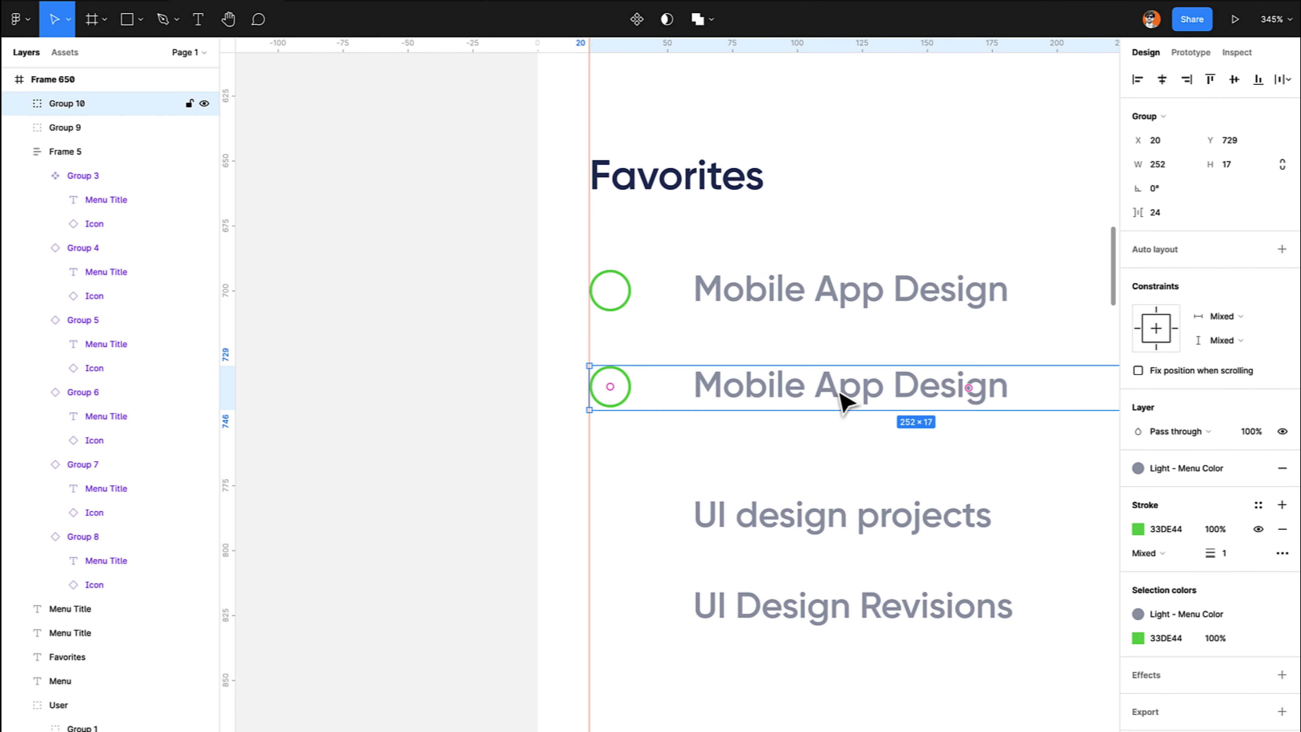
click(778, 522)
double_click(775, 519)
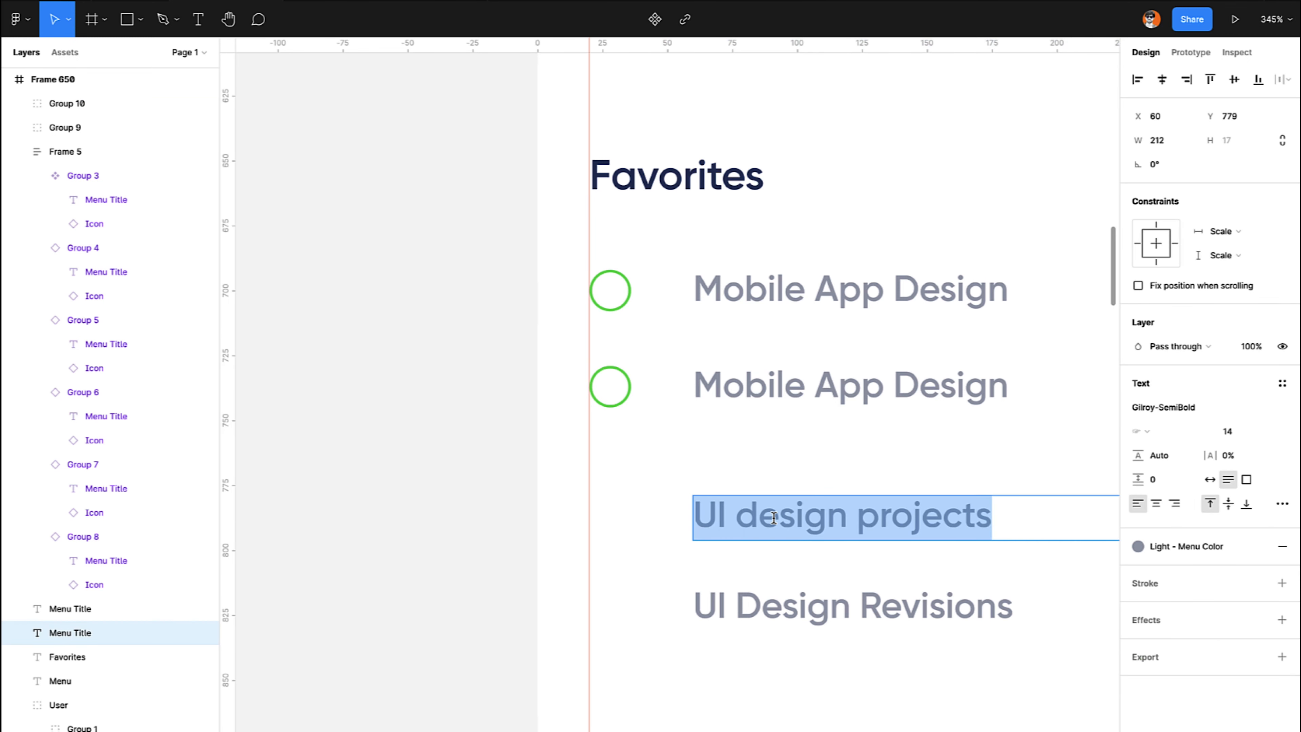
key(Escape)
key(ctrl+z)
key(ctrl+z)
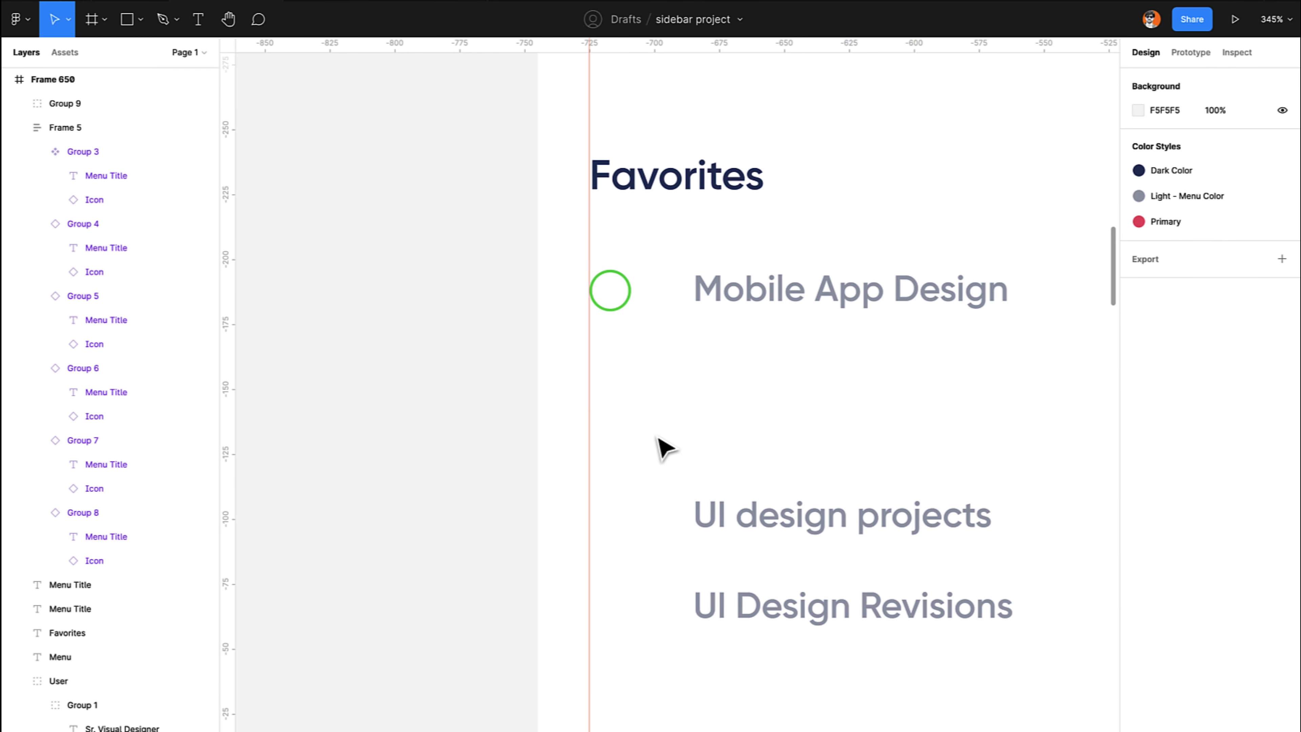
Turn the "Mobile App Design" group into a component and place two copies below it at about Y 725 and Y 755.
click(716, 302)
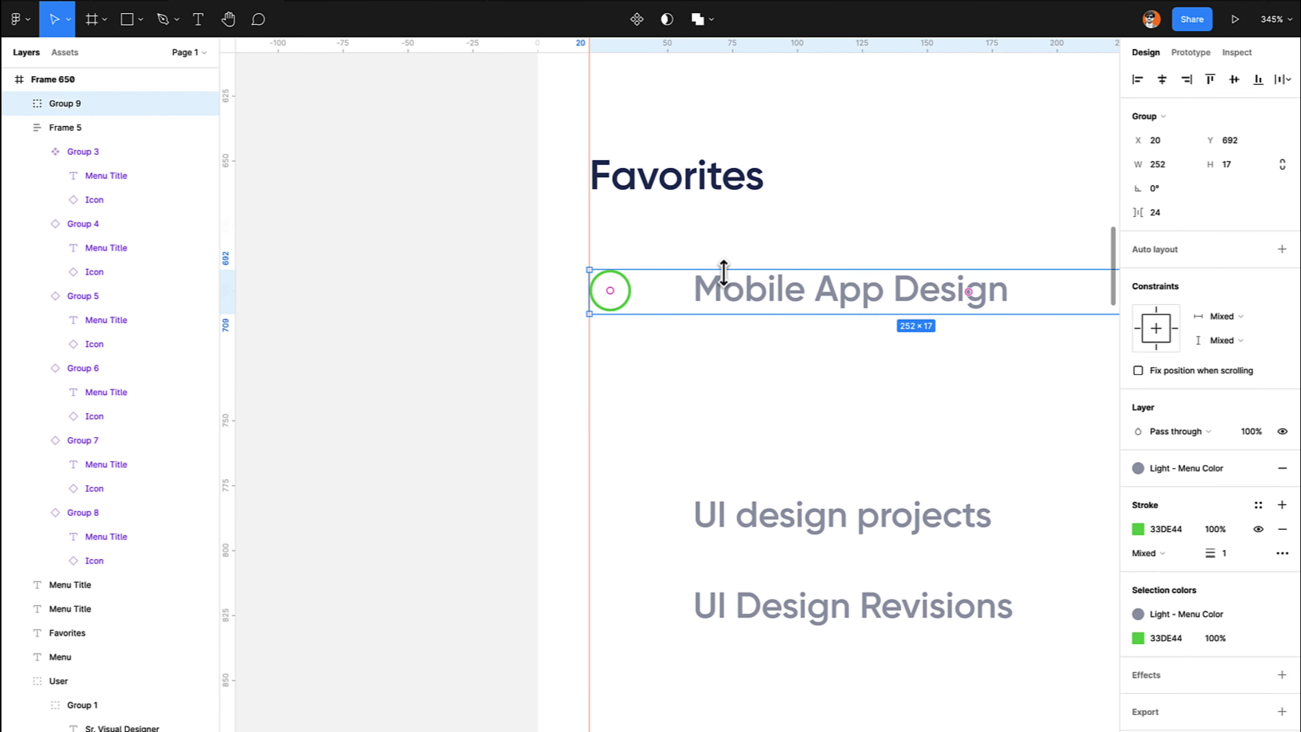
click(633, 29)
drag(775, 313, 734, 461)
Move the loose "UI design projects" and "UI Design Revisions" texts down 30 px, clear of the component copies.
click(802, 533)
shift+click(803, 608)
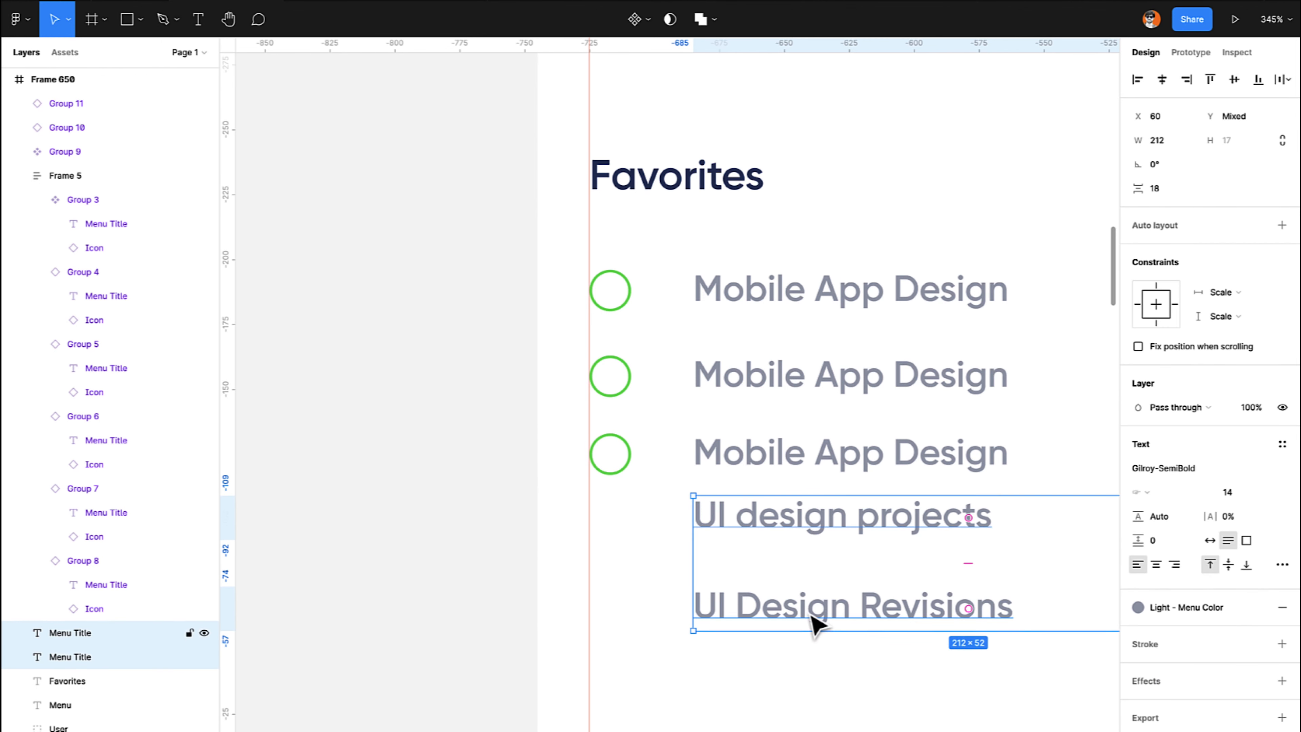
key(shift+Down)
key(shift+Down)
key(shift+Down)
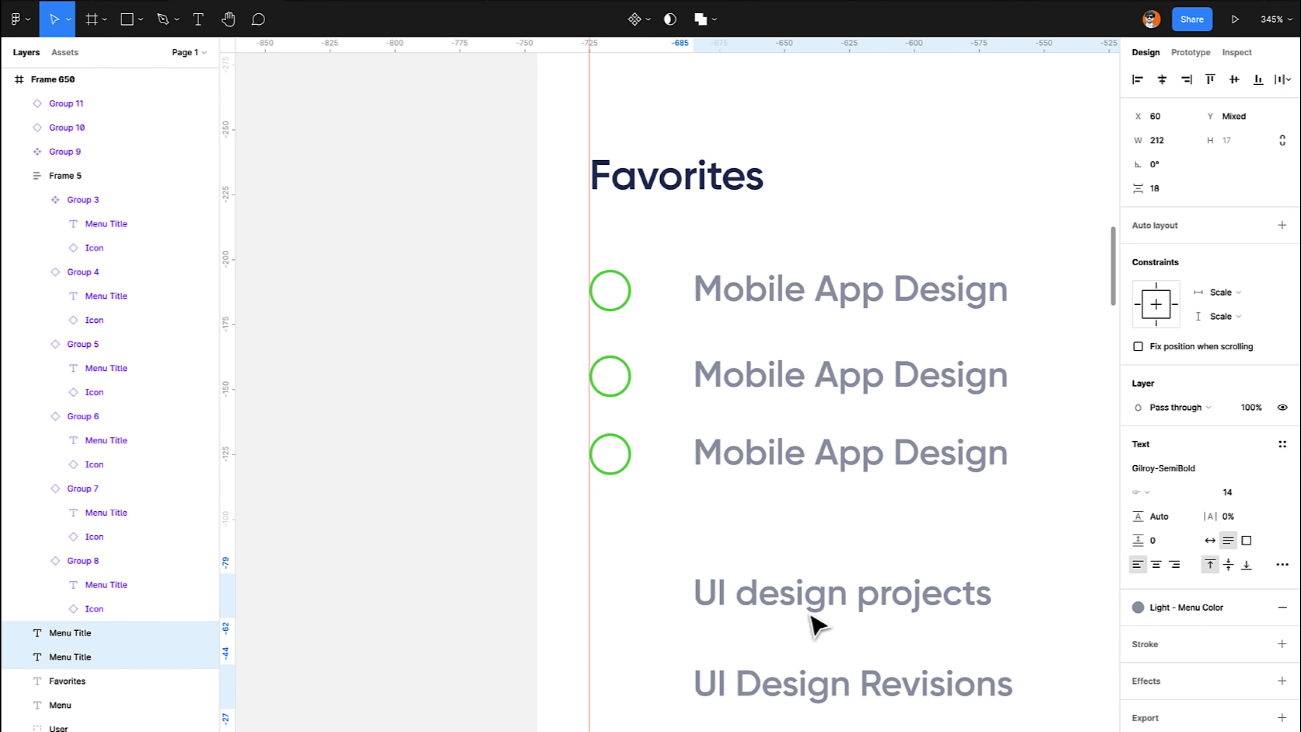
Replace the second Favorites row's title with "UI design projects", copied from the loose text below.
click(776, 603)
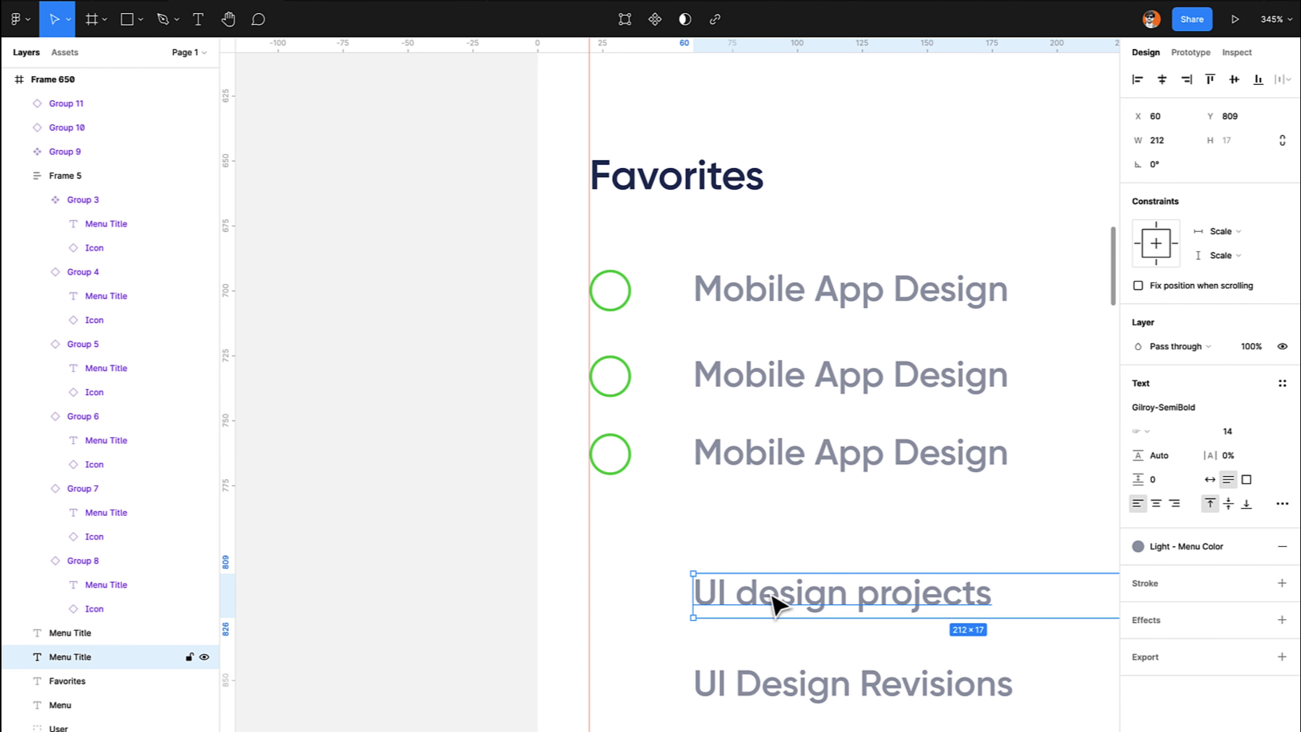
key(Return)
key(ctrl+c)
key(Escape)
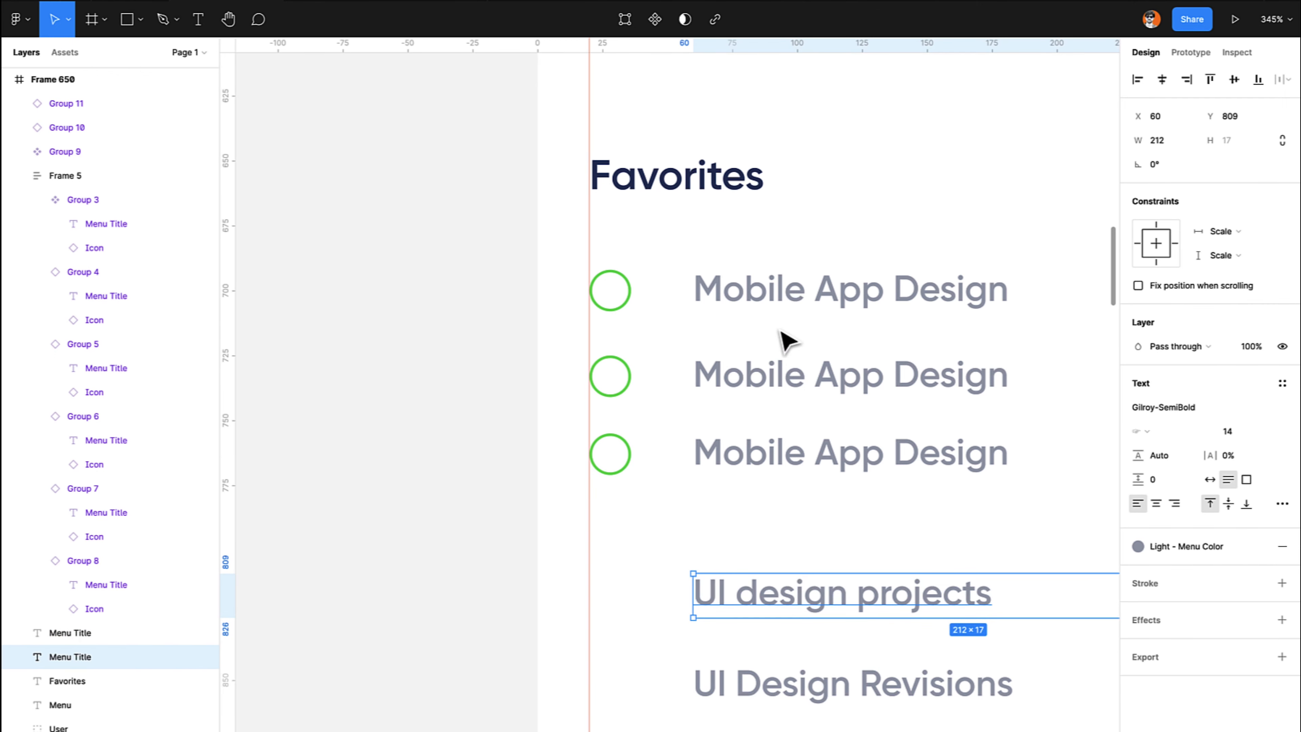
click(780, 383)
key(Return)
key(ctrl+v)
key(Escape)
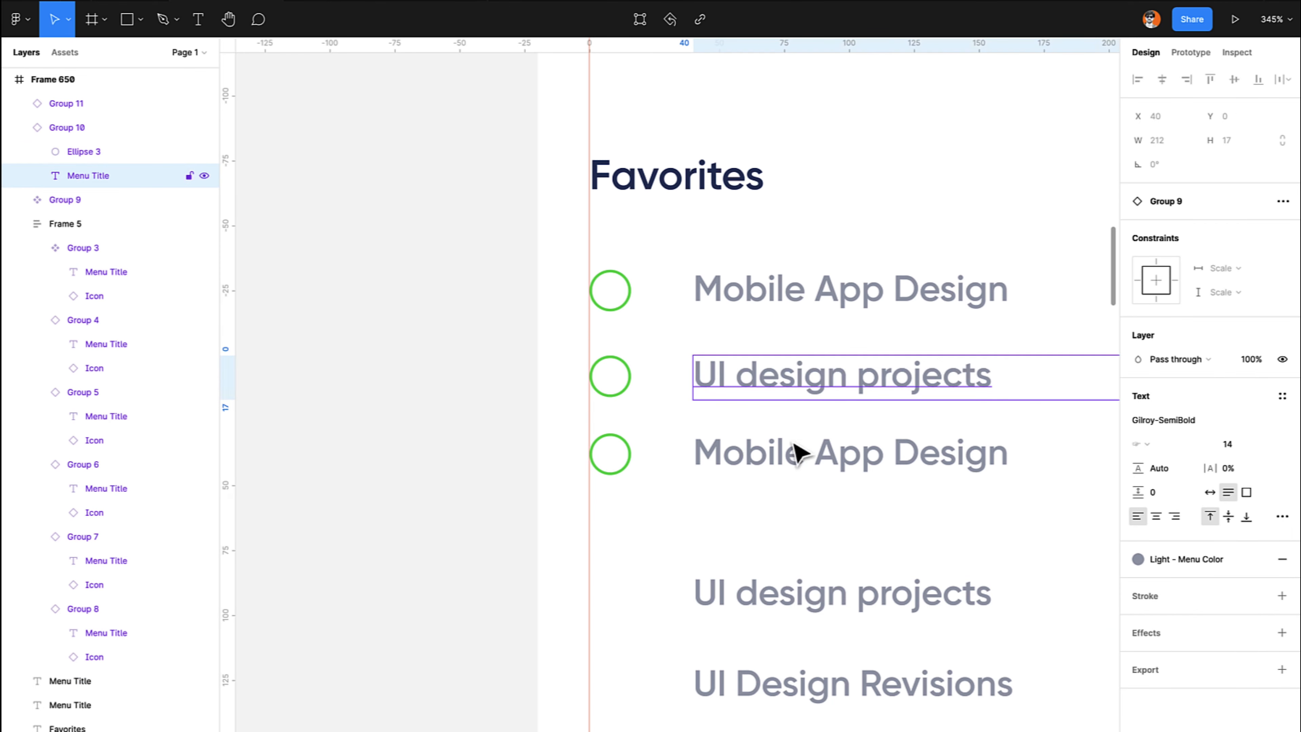
Replace the third Favorites row's title with "UI Design Revisions", copied from the loose text below.
click(863, 684)
key(Return)
key(Escape)
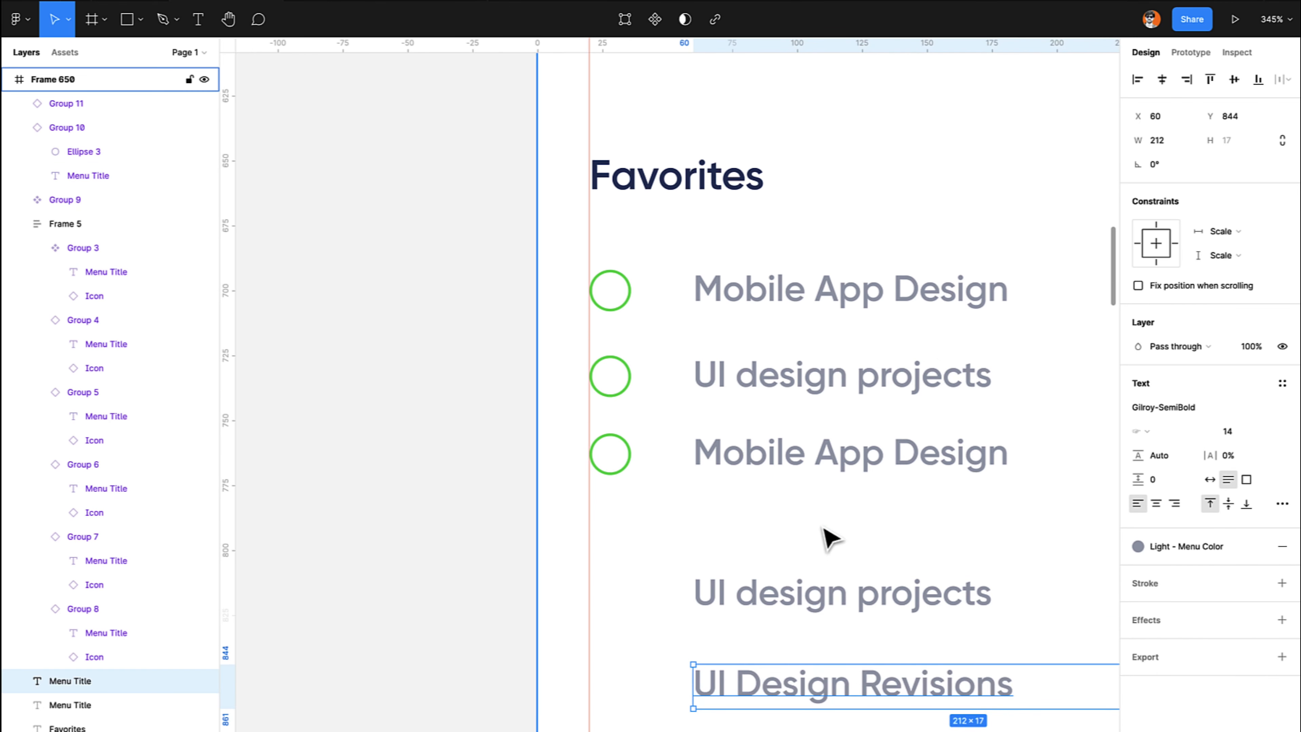
click(809, 484)
key(Return)
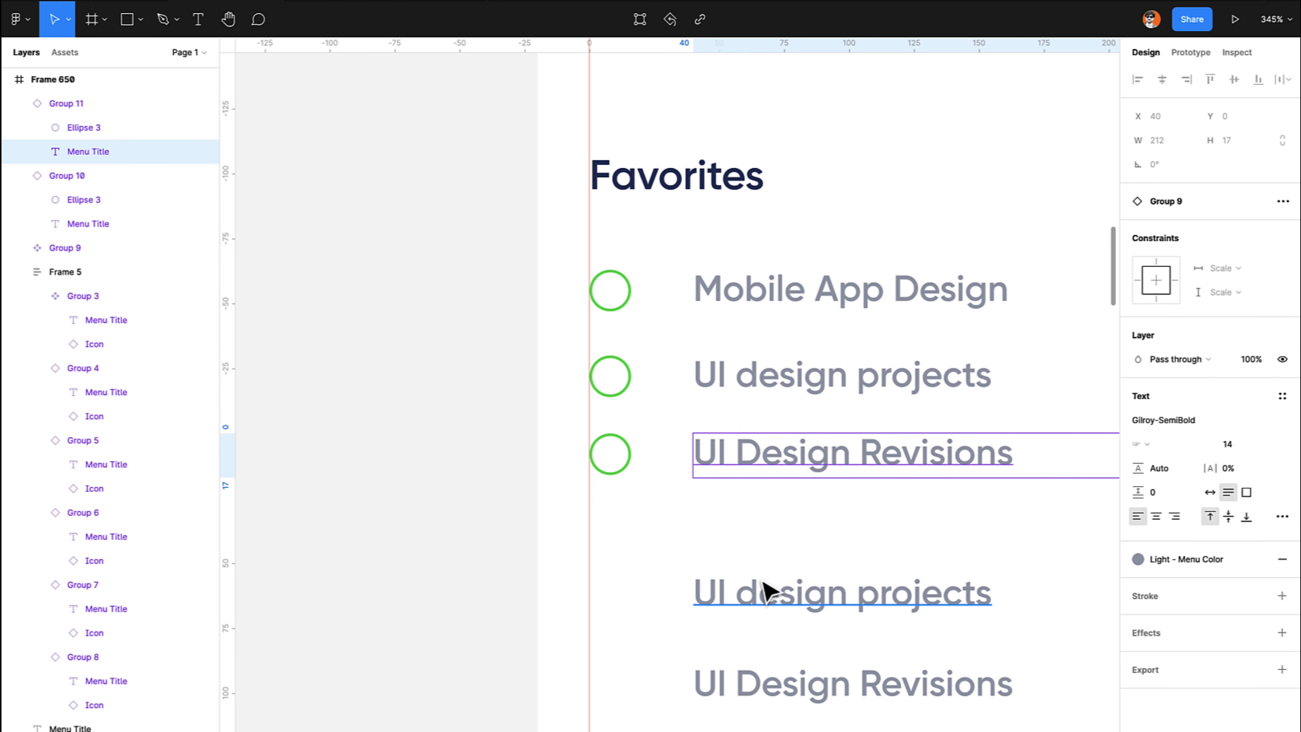
Delete the loose "UI design projects" and "UI Design Revisions" texts below the Favorites rows.
click(764, 592)
shift+click(764, 685)
key(Delete)
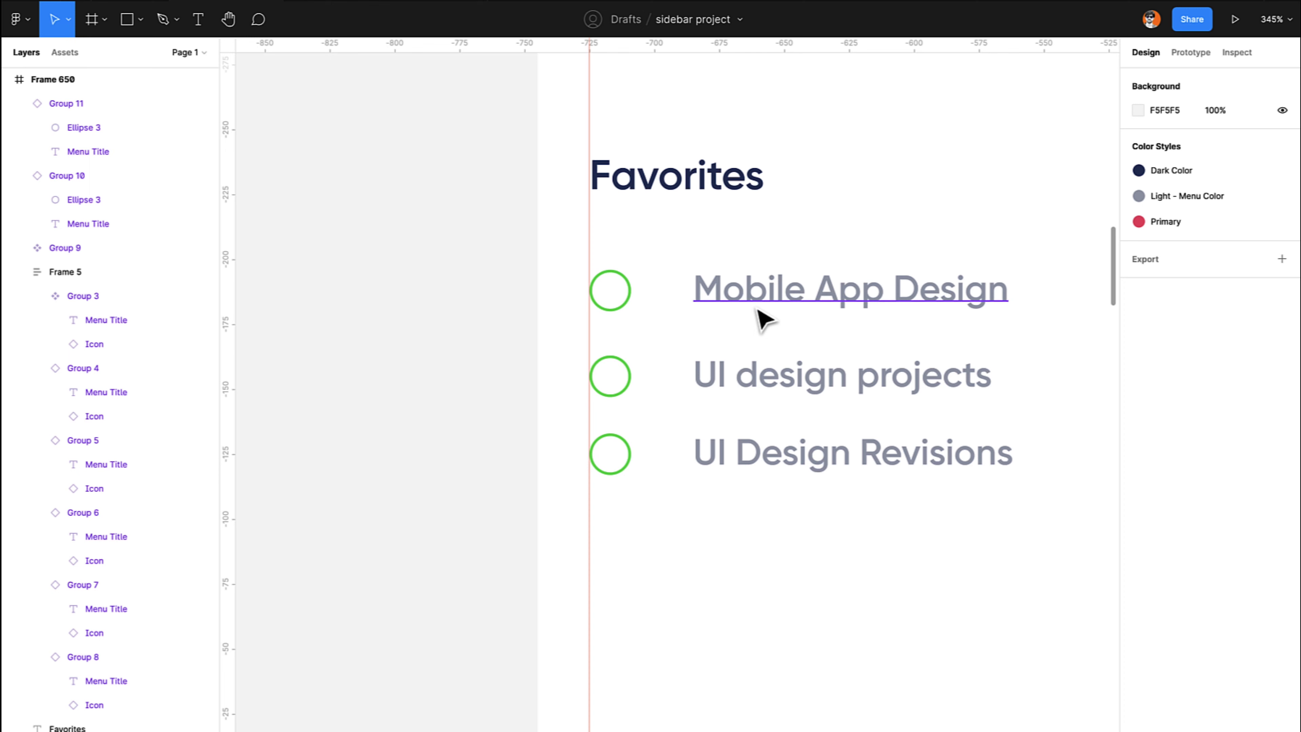
Nudge the "UI design projects" row up to about Y 722, closer to the first Favorites row.
click(696, 383)
key(Up)
key(Up)
key(Up)
key(Up)
key(Up)
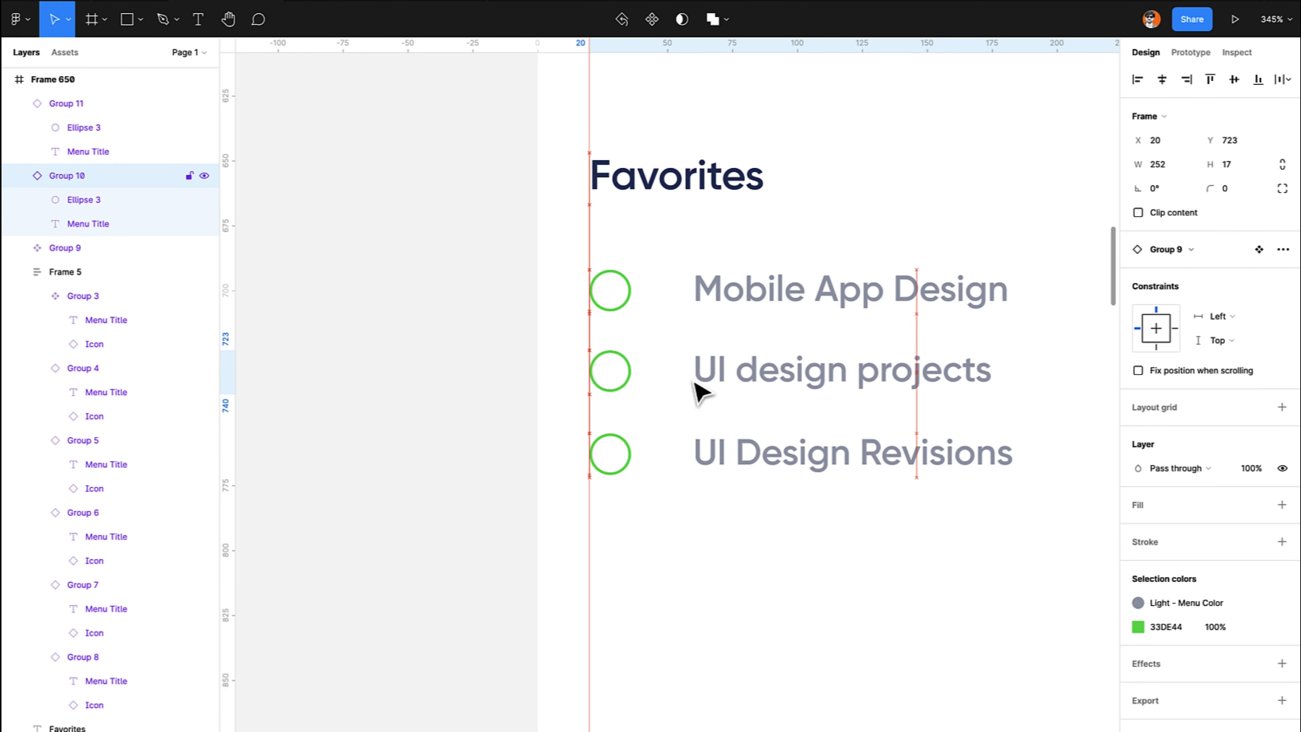
click(732, 552)
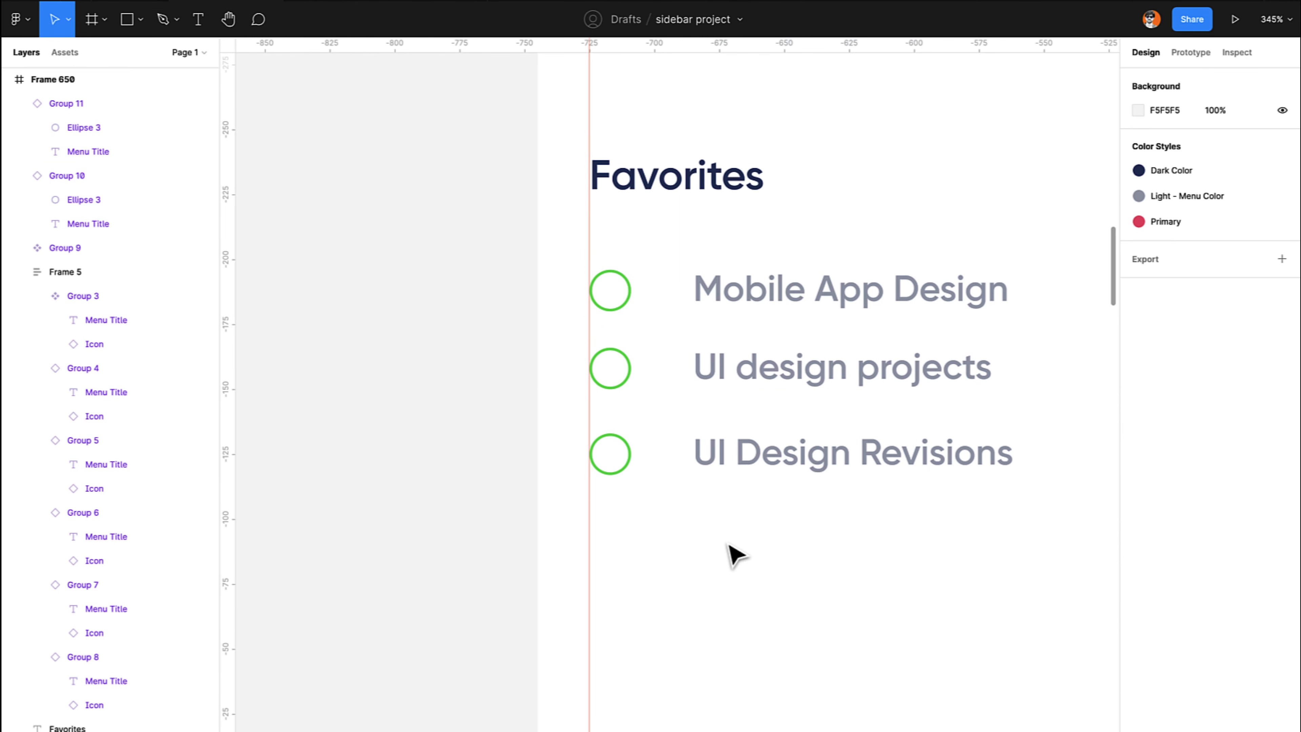
key(shift+0)
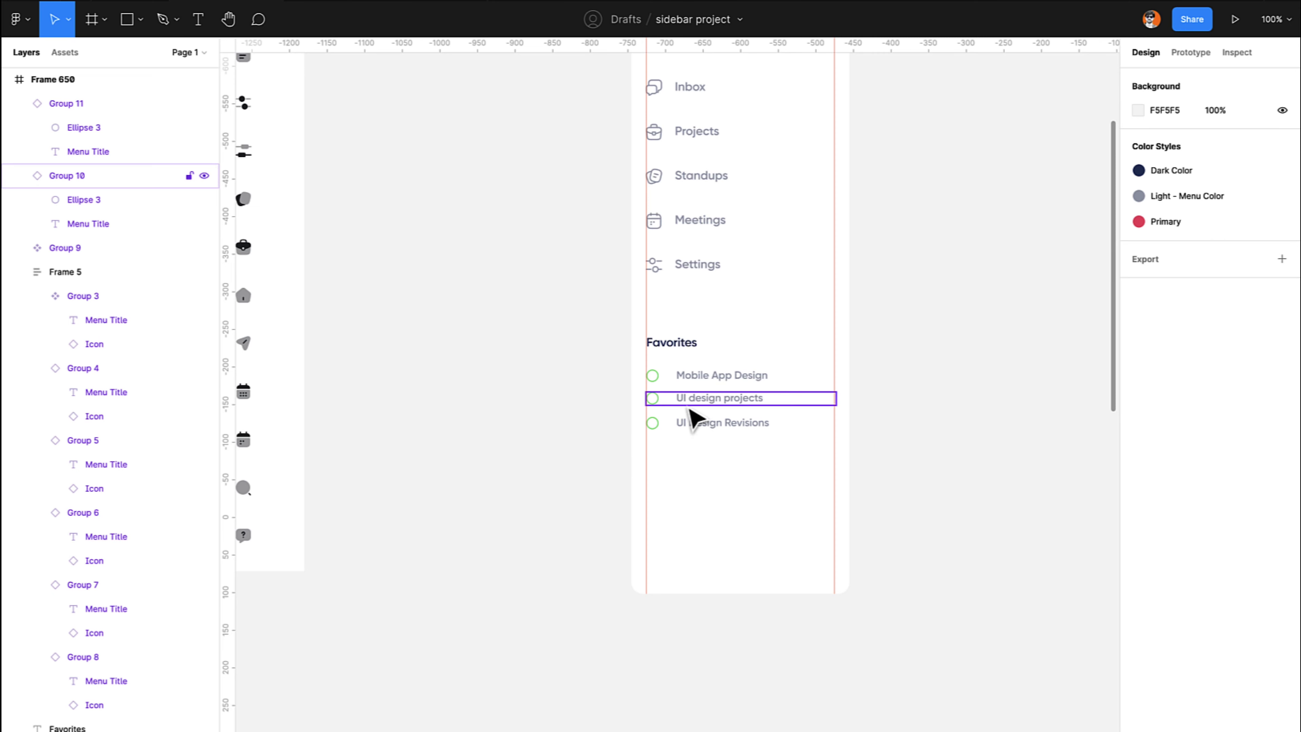
scroll(694, 416, up, 10)
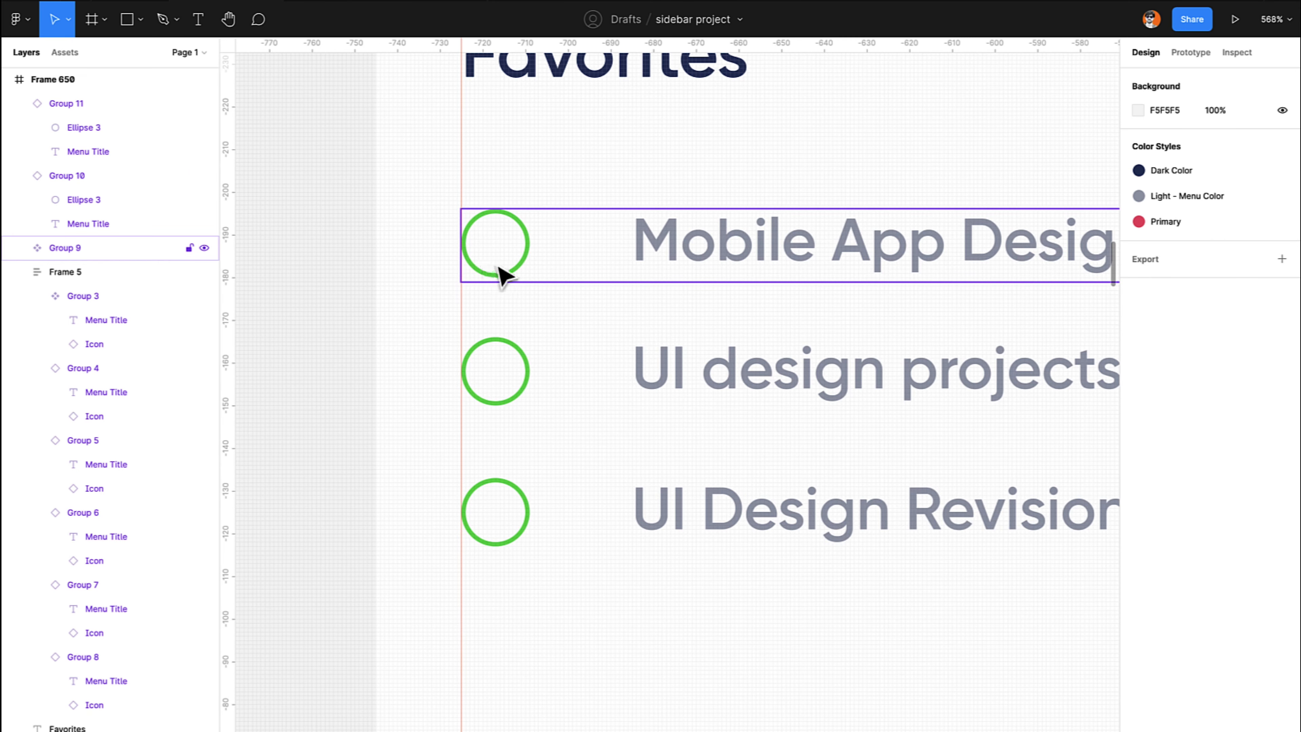
scroll(741, 264, right, 3)
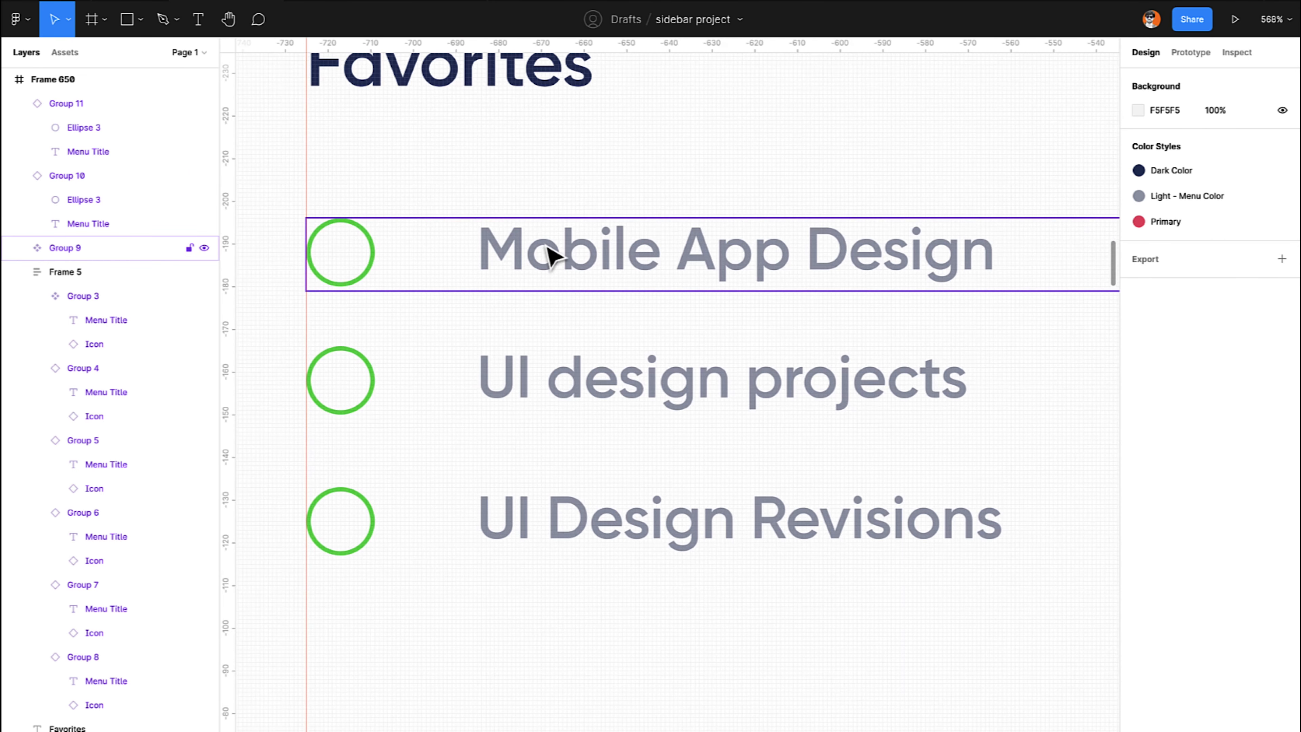
double_click(546, 256)
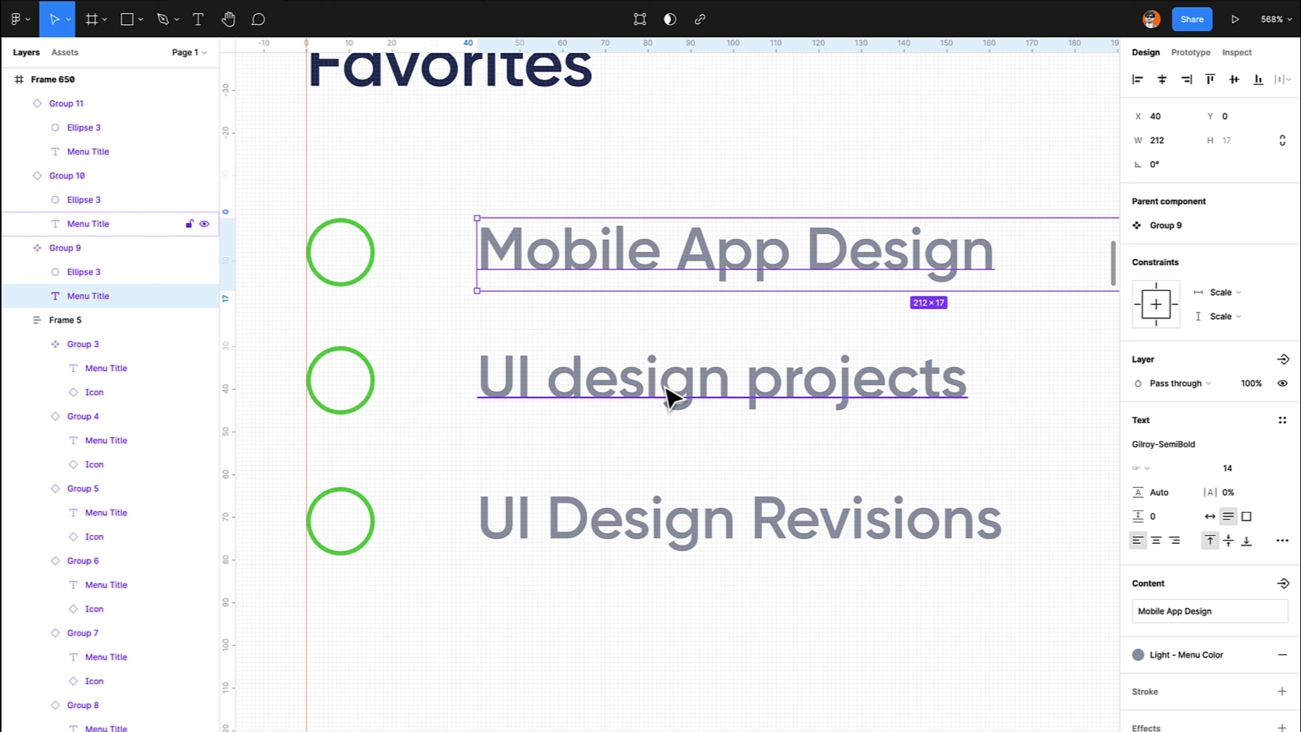
shift+click(672, 393)
shift+click(662, 517)
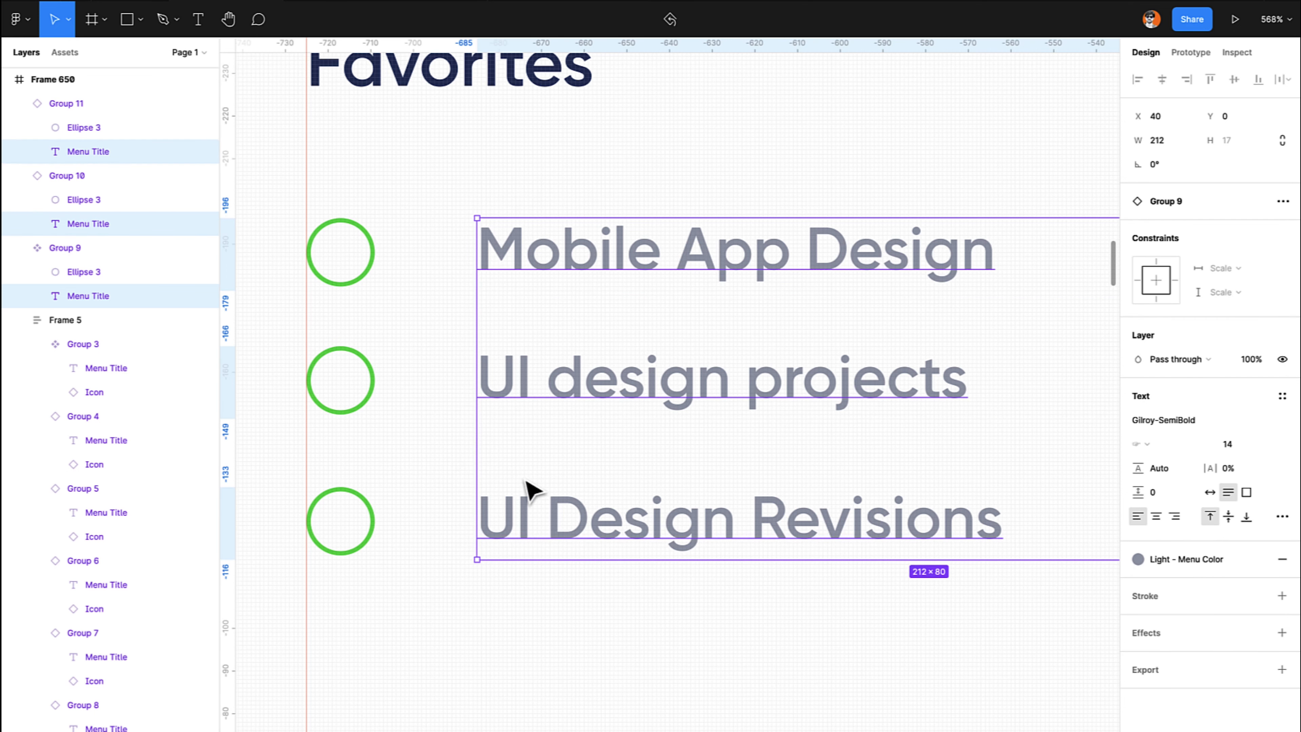
click(633, 625)
Nudge the "Mobile App Design" title in the main component left to X 36, closer to its green circle.
click(499, 247)
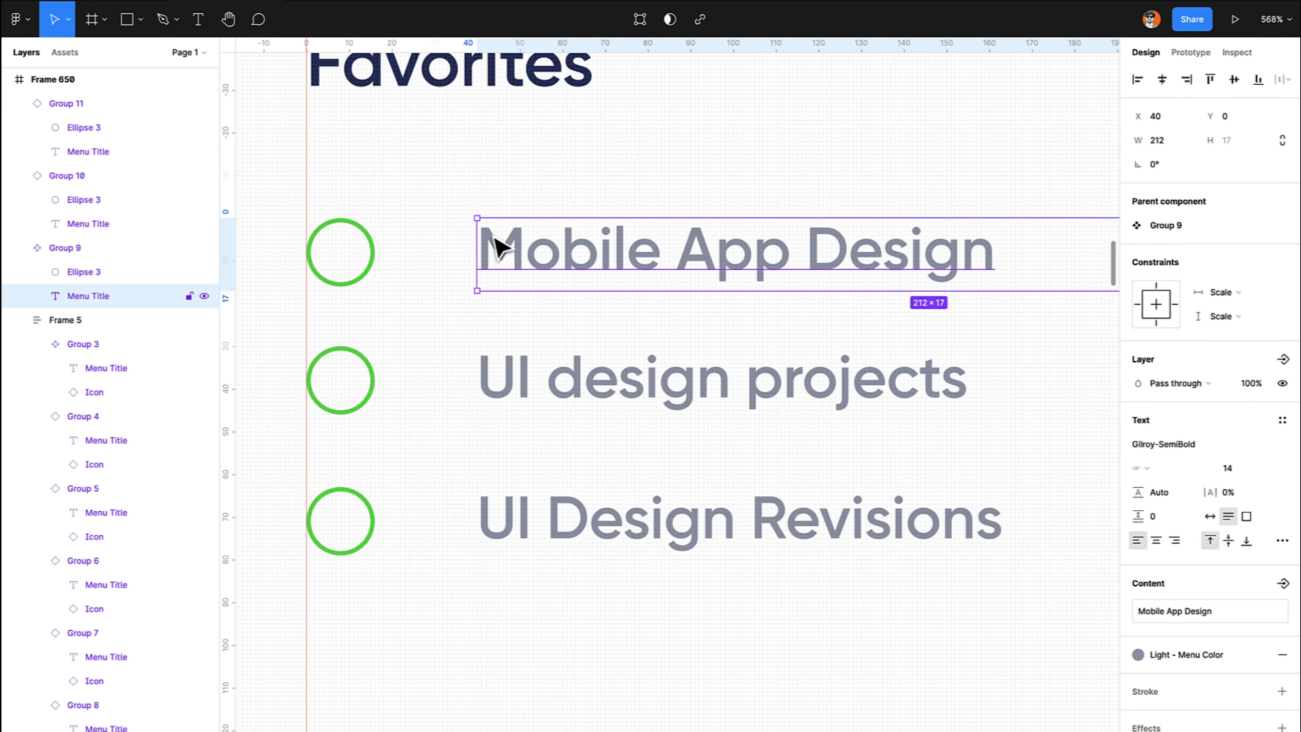
key(Left)
key(Left)
key(Left)
key(Left)
key(Left)
key(Left)
key(Left)
key(Left)
key(Left)
key(Left)
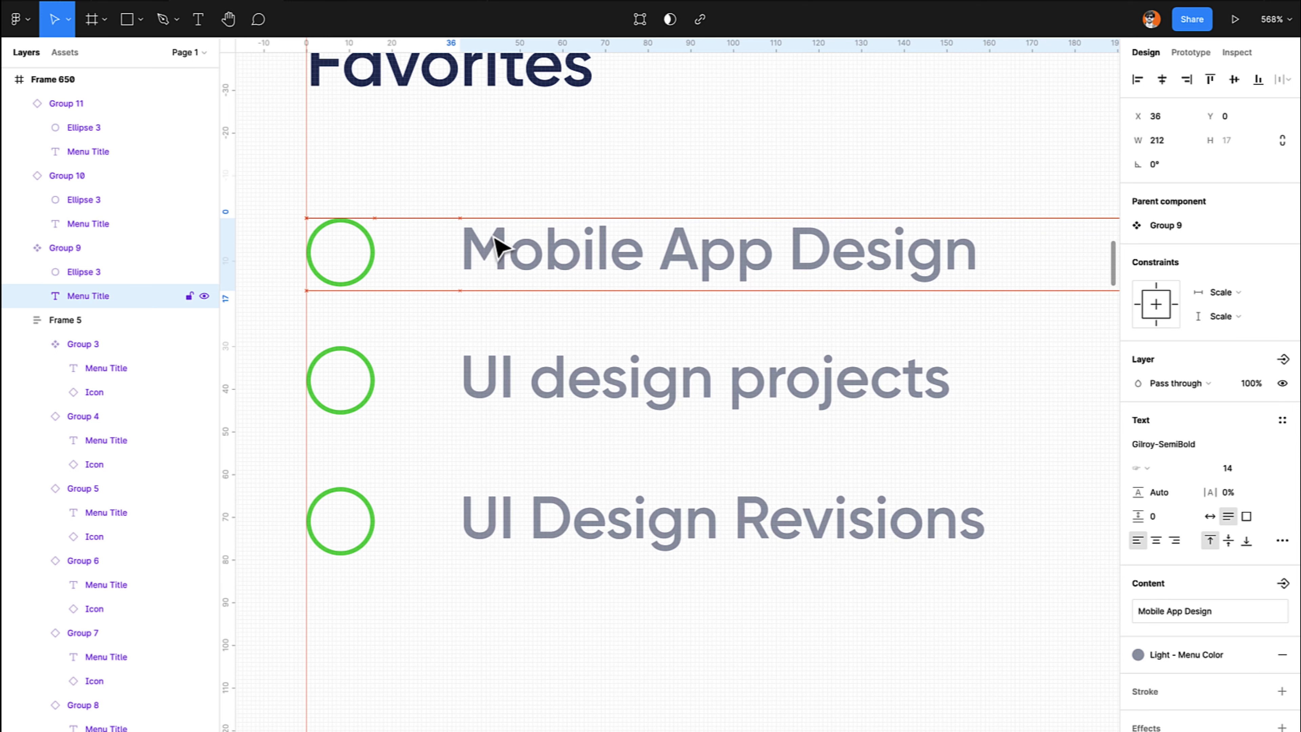
Nudge the "Mobile App Design" title in the main component to about X 26, Y 1, beside its green circle.
key(Left)
key(Left)
key(Left)
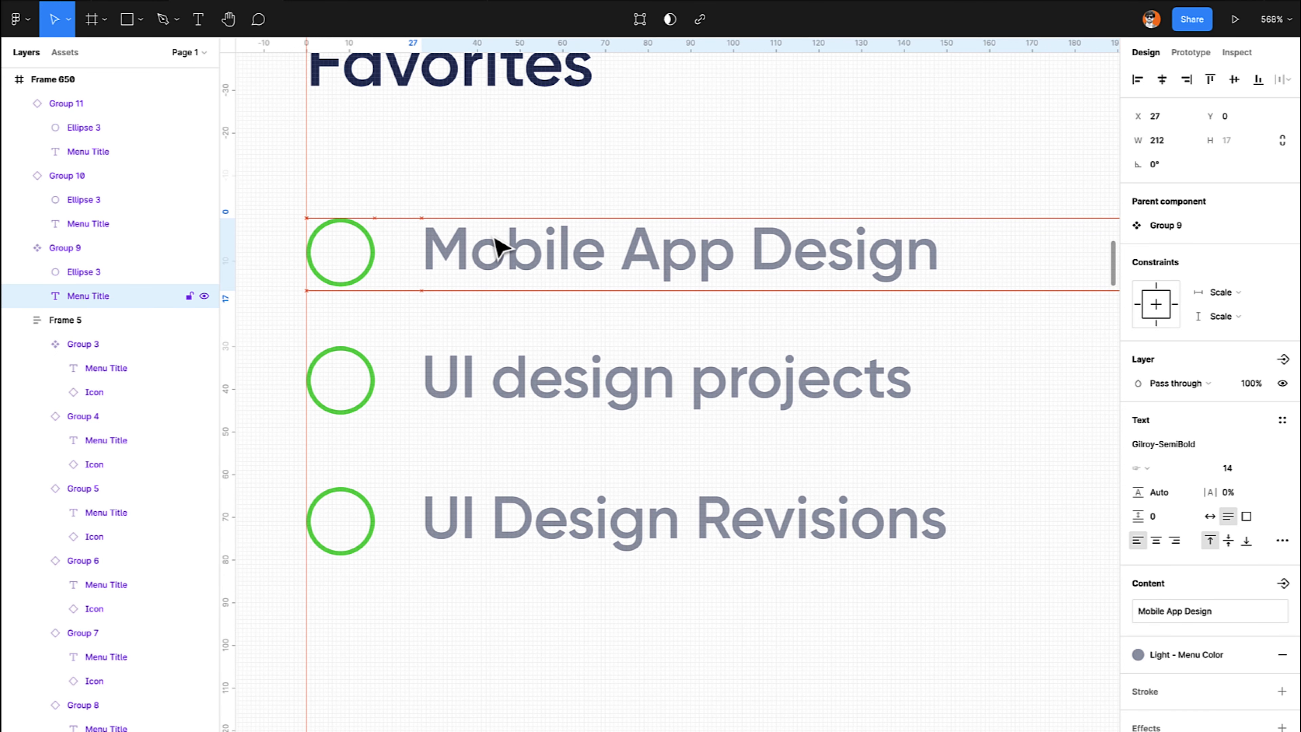
key(Down)
key(Left)
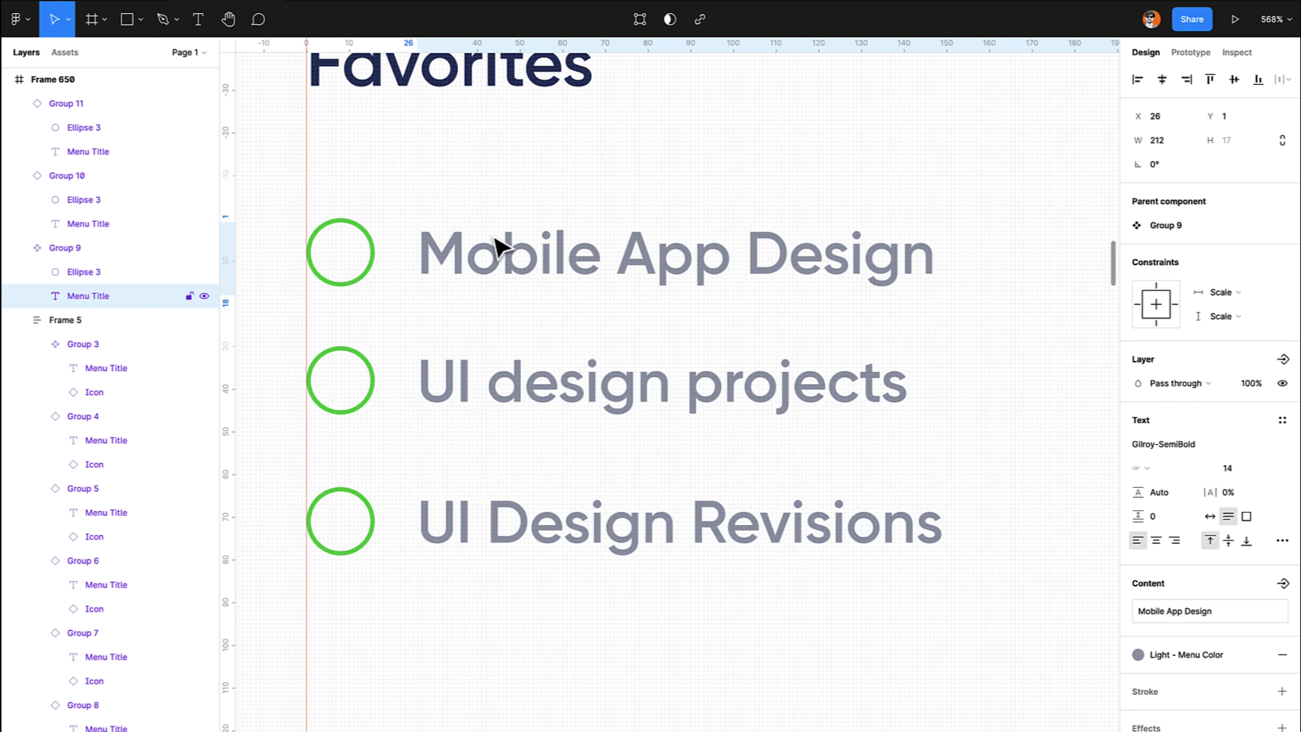
key(Down)
key(Left)
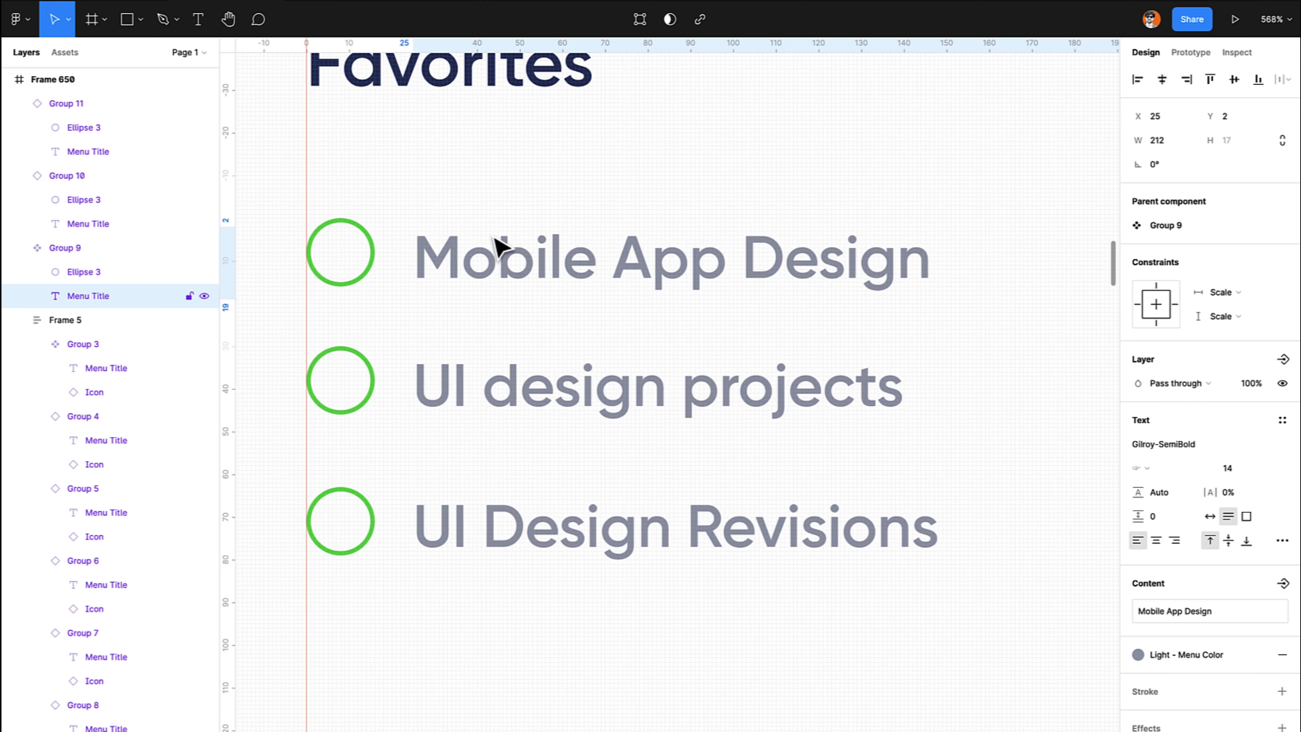
key(alt)
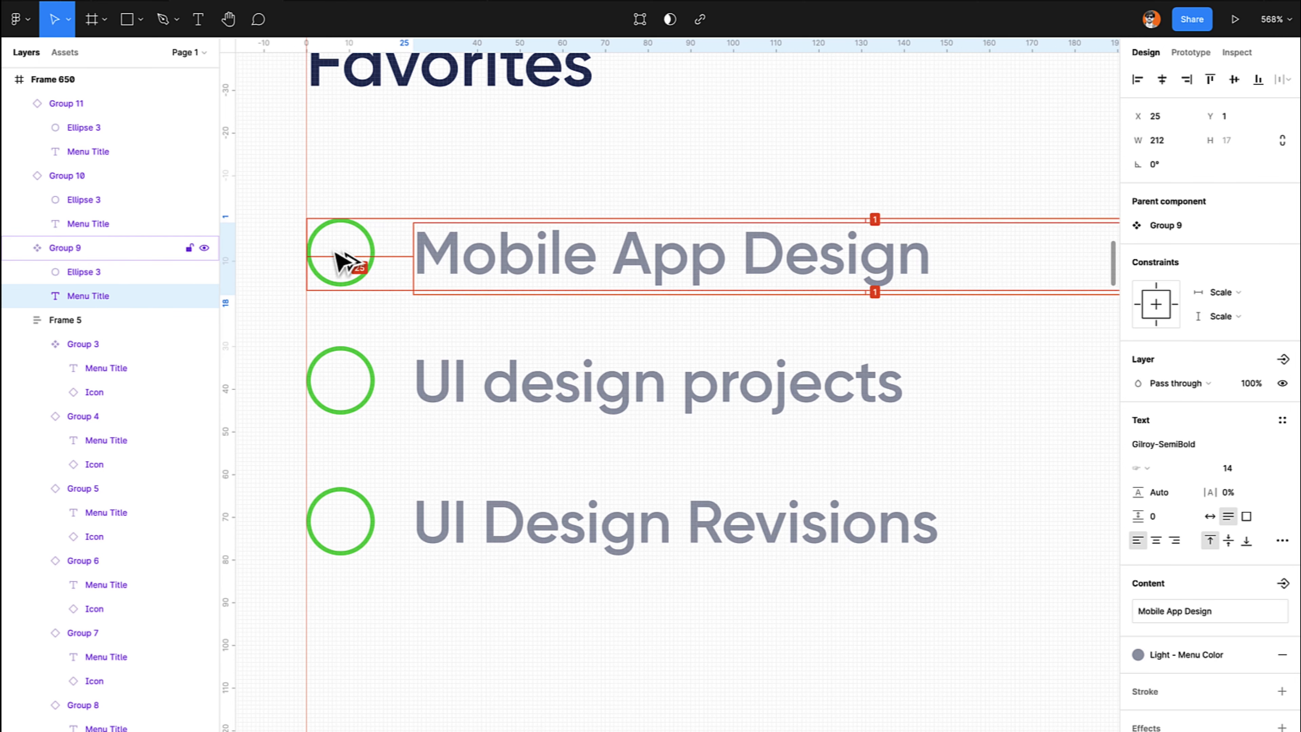
key(Left)
key(Left)
key(Up)
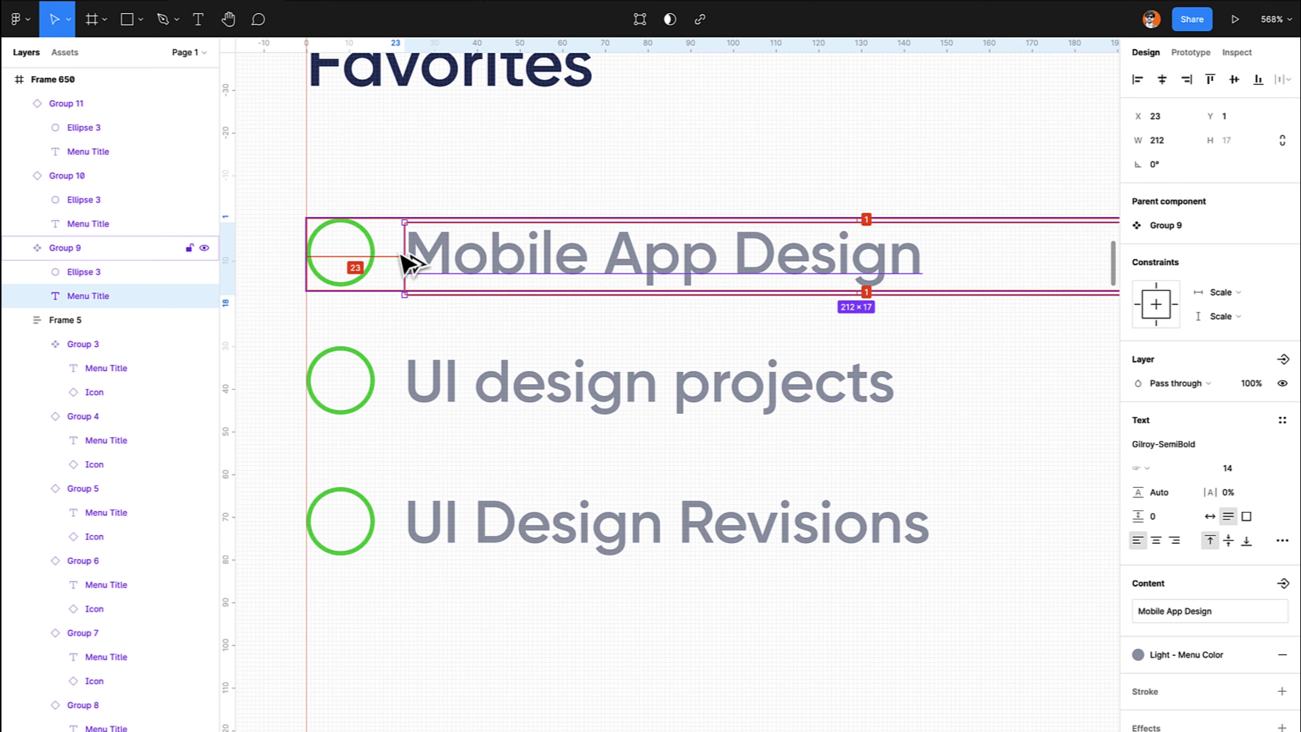
key(Right)
key(Right)
key(Right)
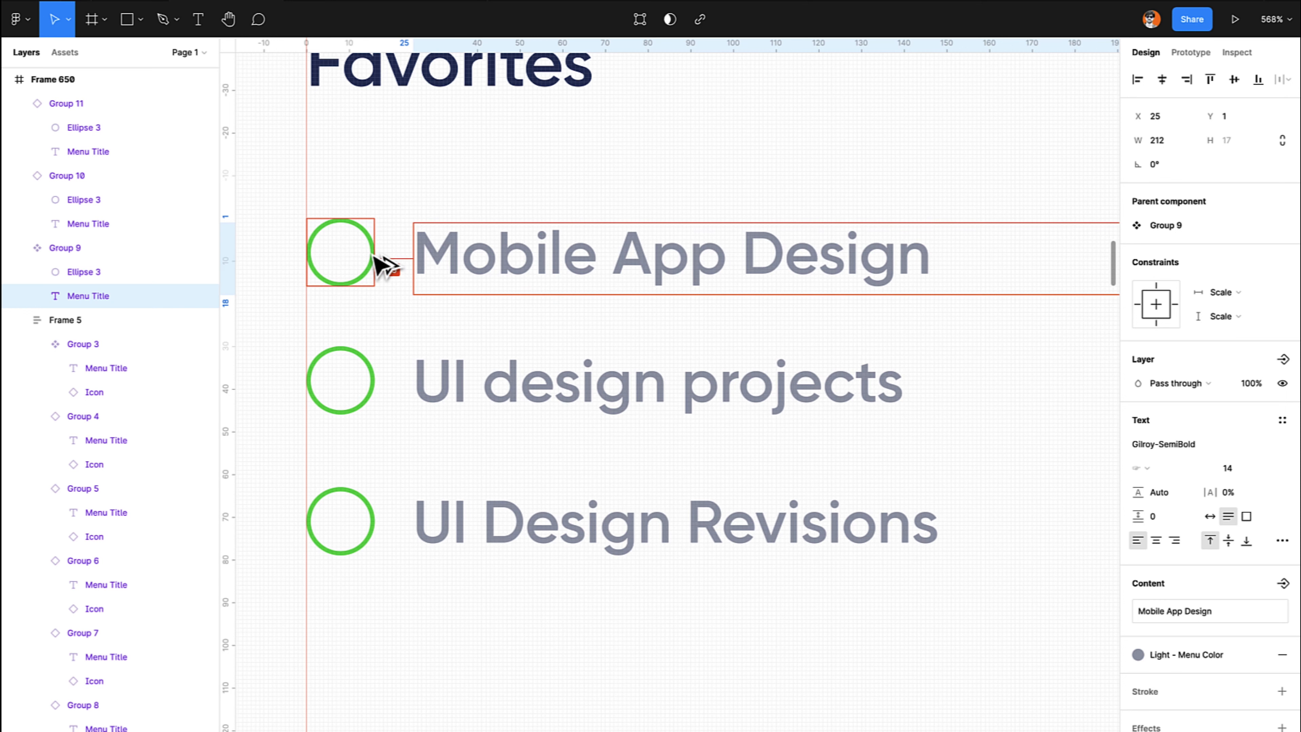
click(444, 326)
Change the stroke colour of the "UI design projects" row's circle to blue 5533DE.
scroll(445, 326, left, 3)
scroll(444, 326, up, 1)
scroll(444, 325, right, 1)
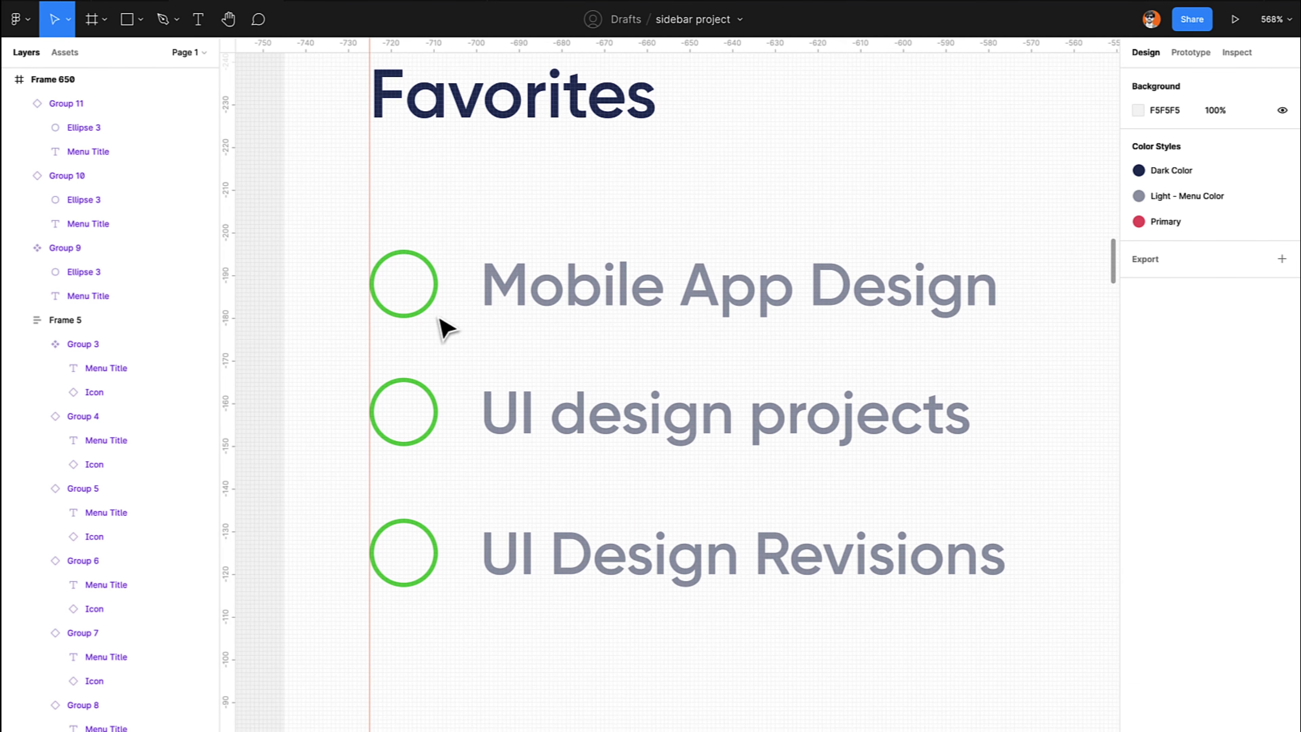
double_click(422, 401)
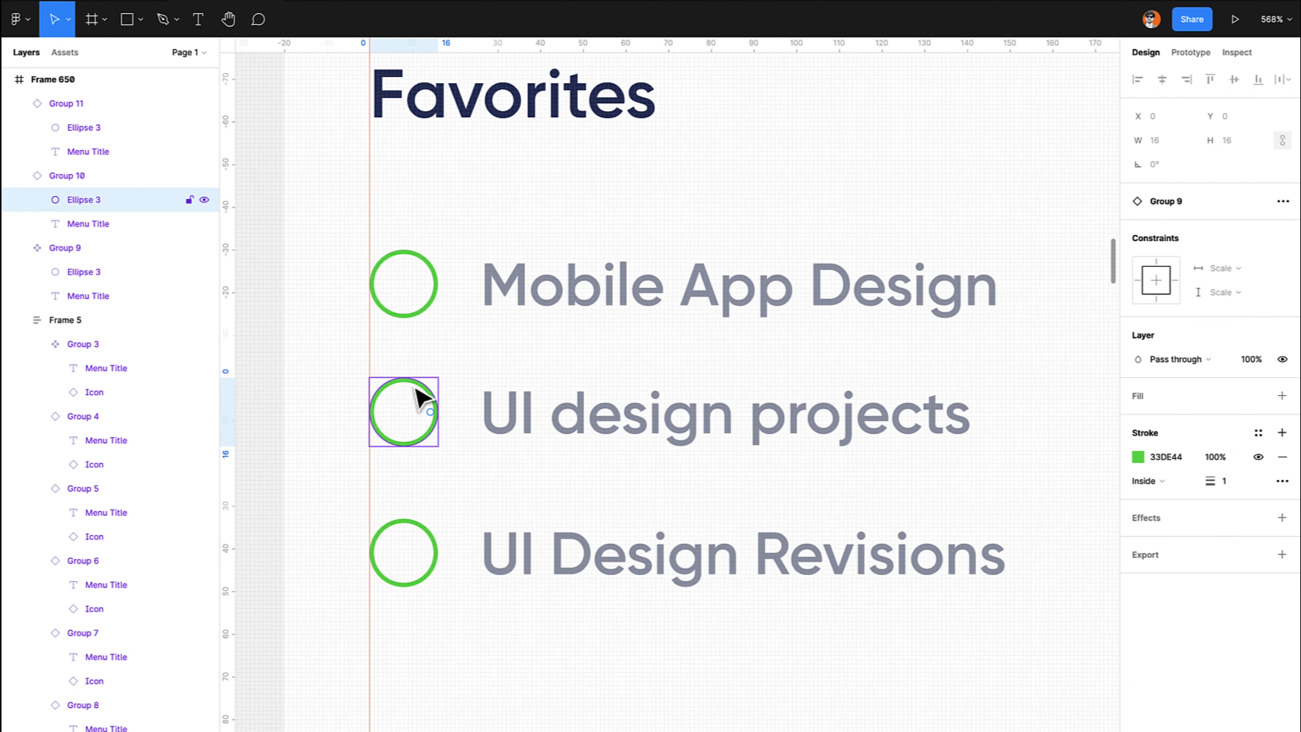
click(1137, 458)
click(1069, 605)
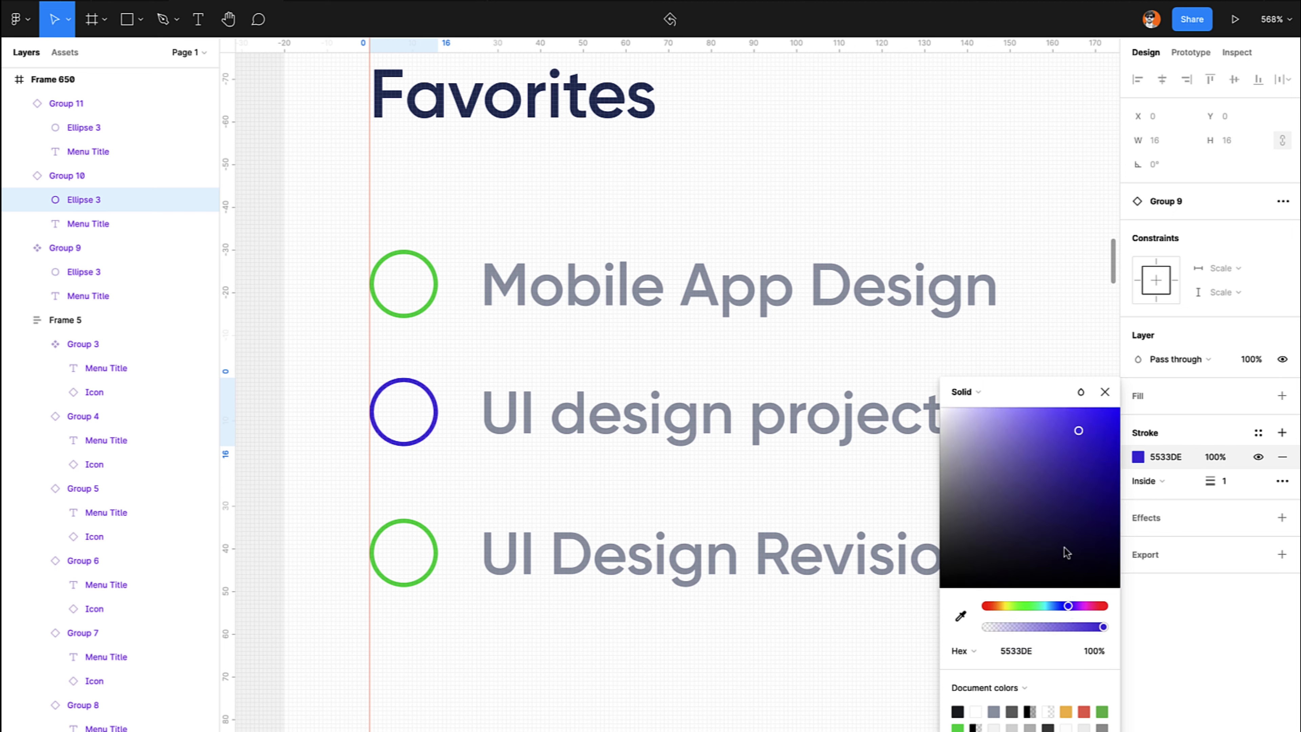
key(Escape)
Change the stroke colour of the "UI Design Revisions" row's circle to magenta E018A8.
click(435, 544)
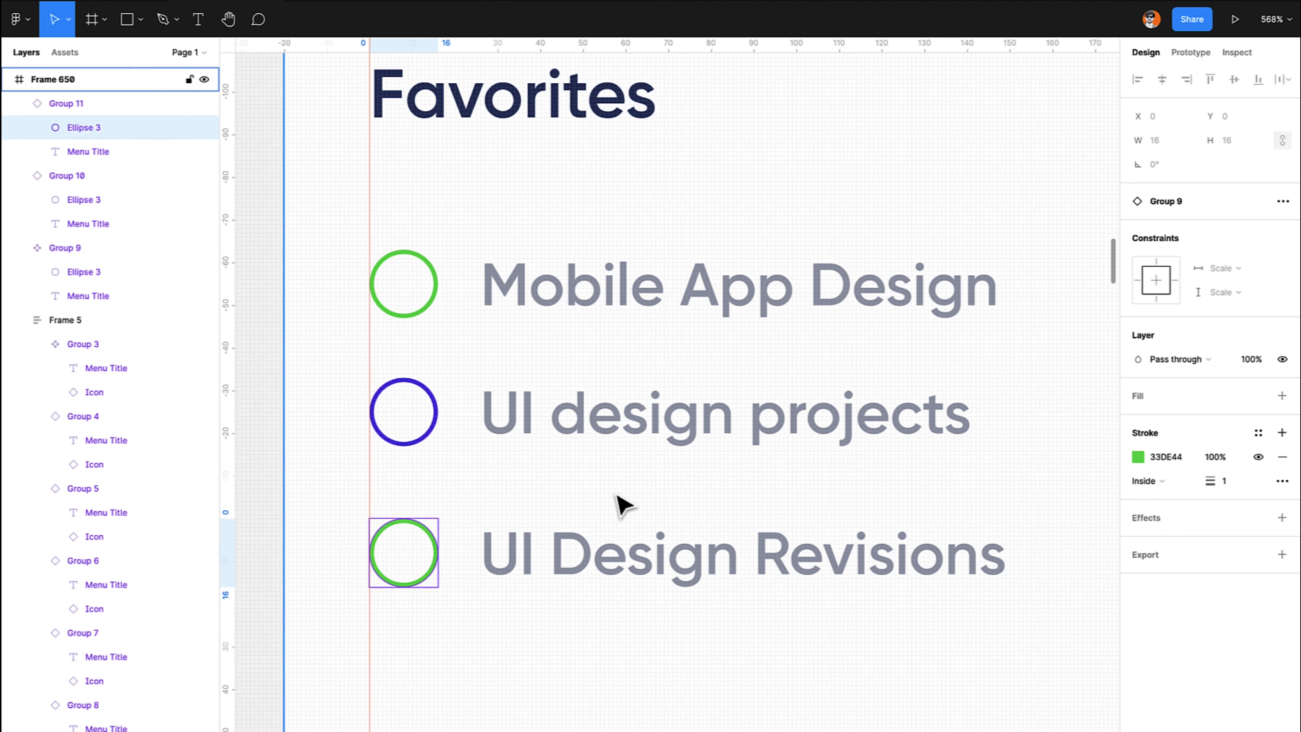
click(1138, 456)
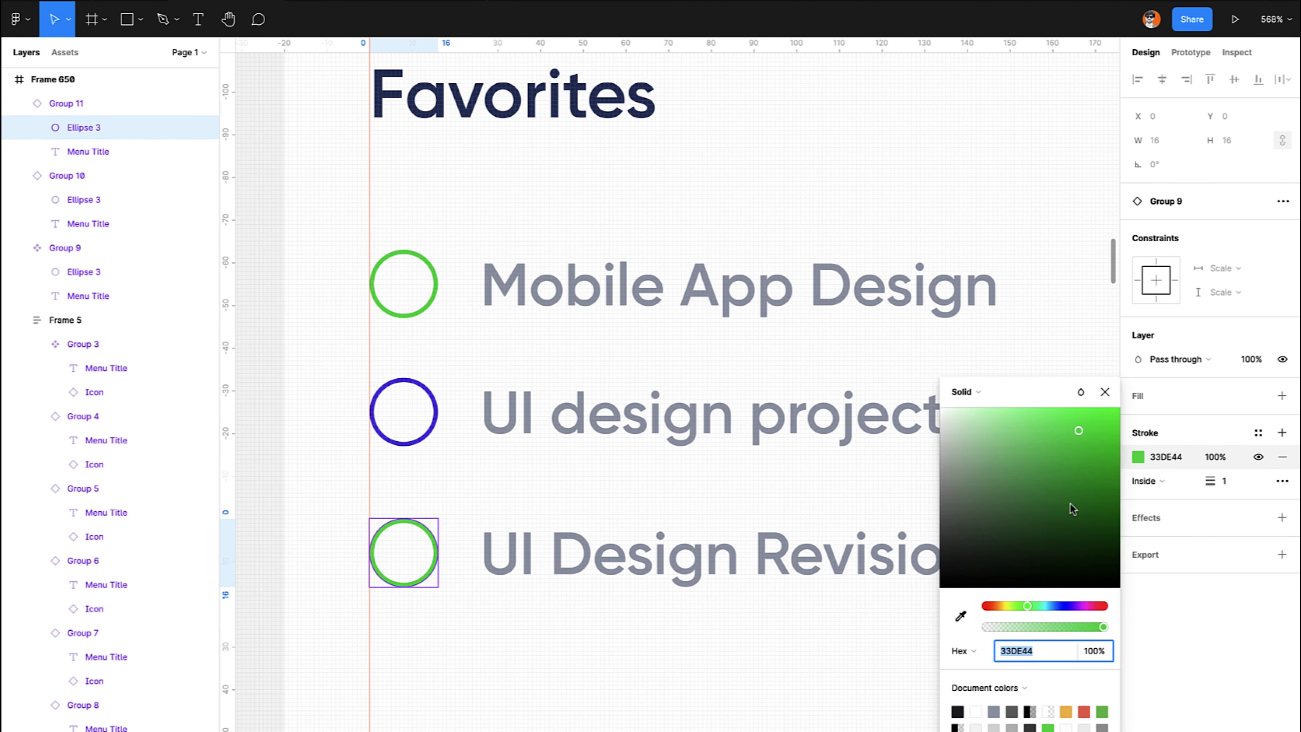
click(1074, 495)
click(1071, 606)
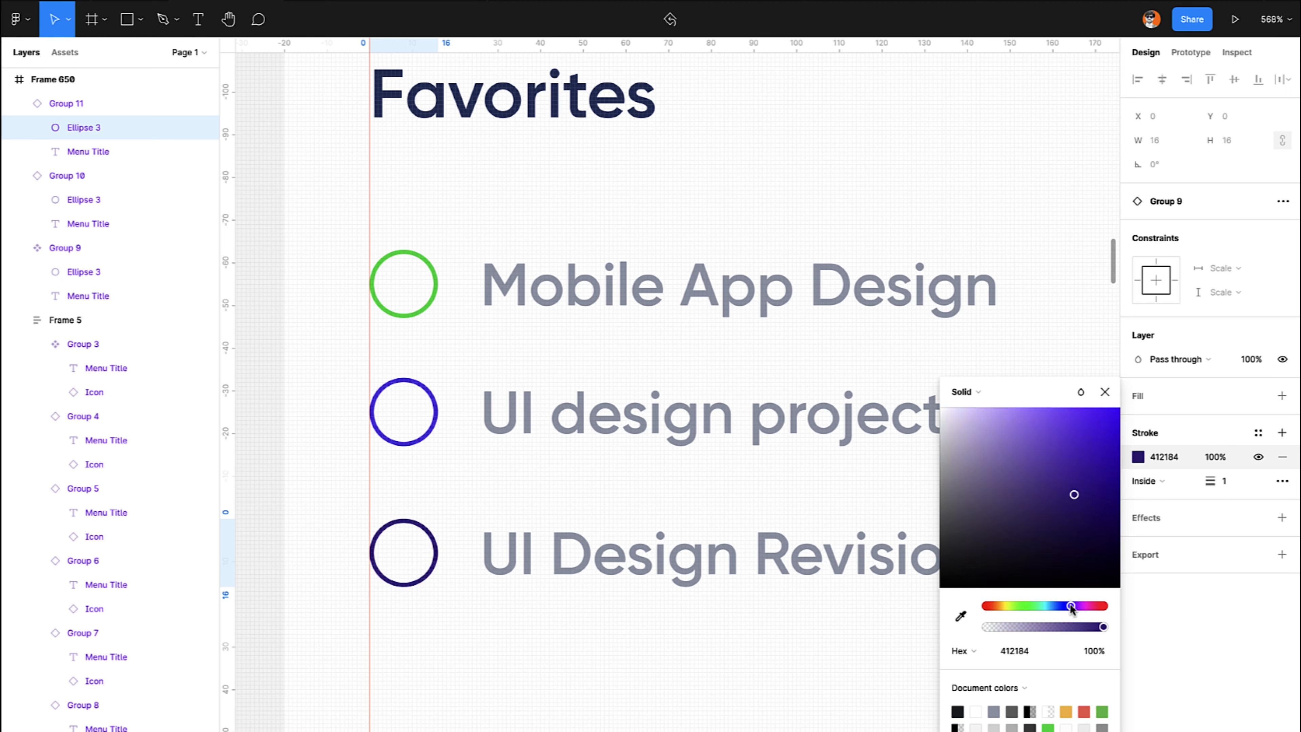
click(1090, 606)
drag(1090, 445, 1099, 433)
click(1105, 392)
click(737, 725)
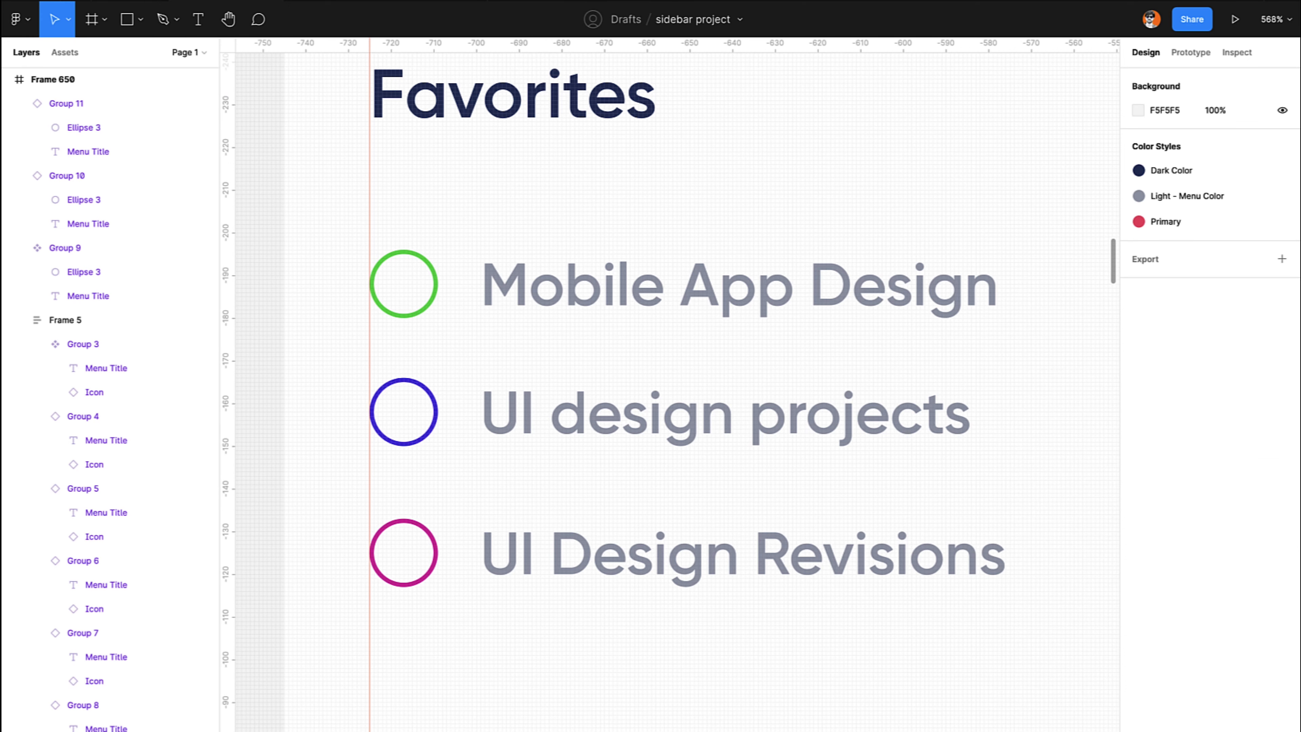
Select the three Favorites rows together: "UI Design Revisions", "UI design projects" and "Mobile App Design".
key(shift+0)
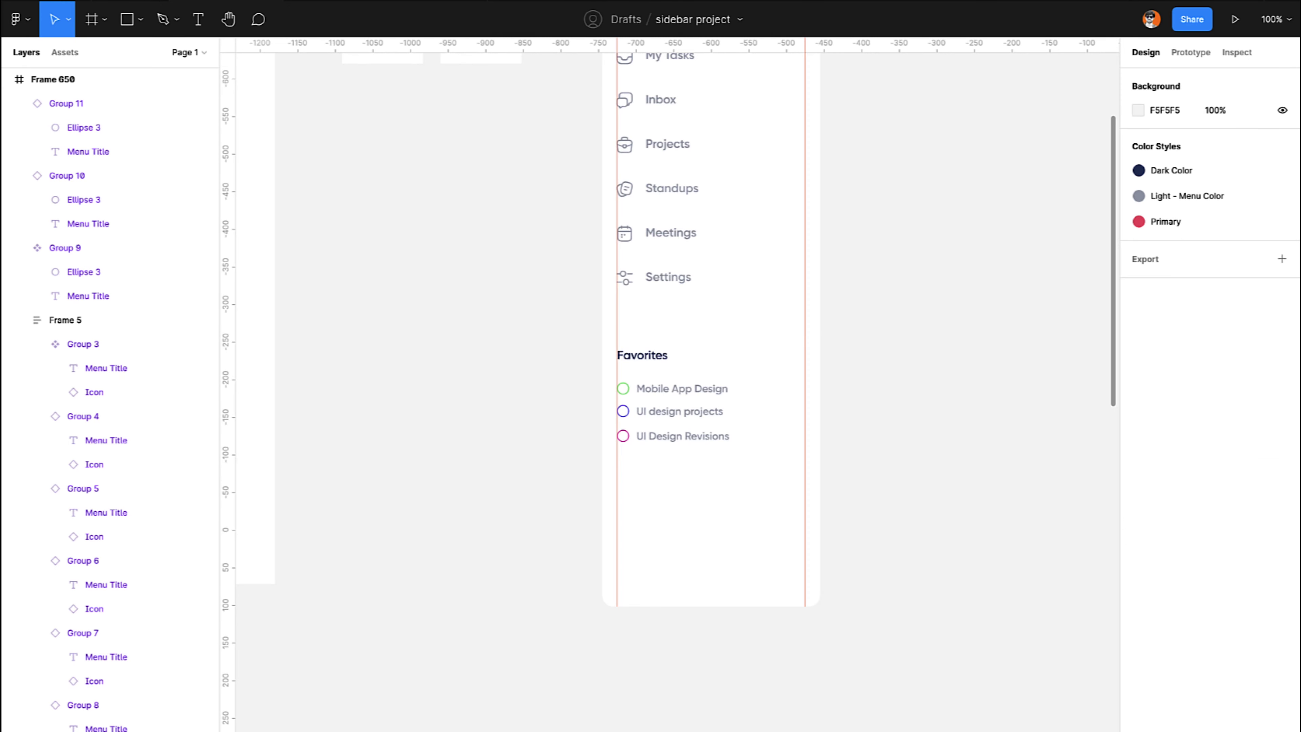
click(665, 437)
shift+click(665, 416)
shift+click(649, 388)
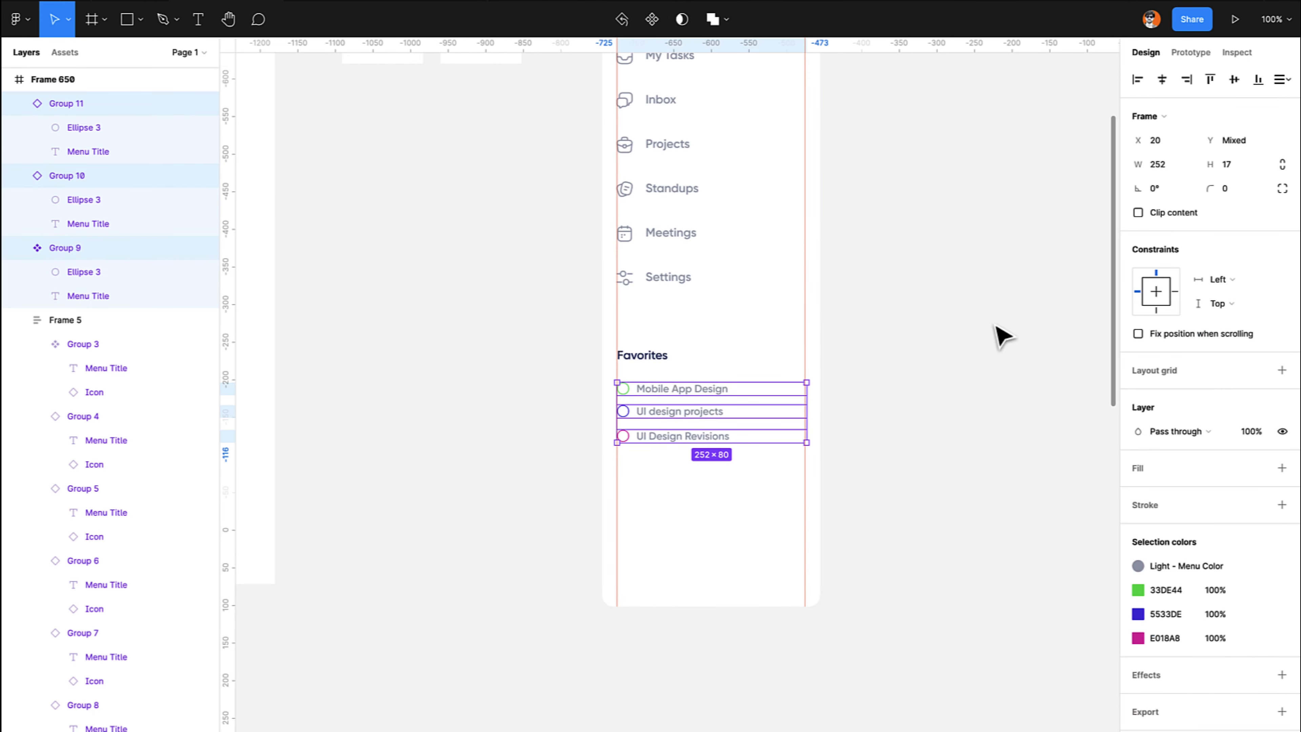
Group the three favorites items and give the group a vertical auto layout with 20 spacing.
key(ctrl+g)
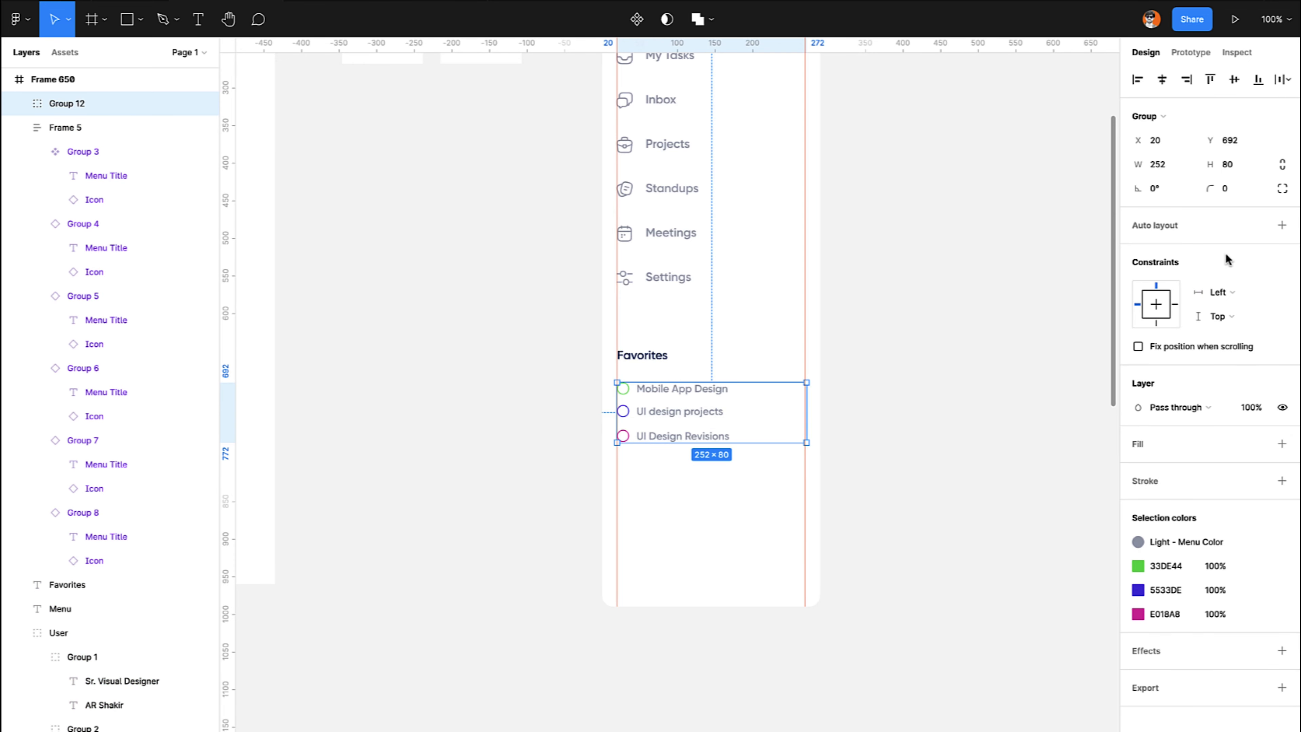
click(1281, 226)
click(1159, 330)
key(Return)
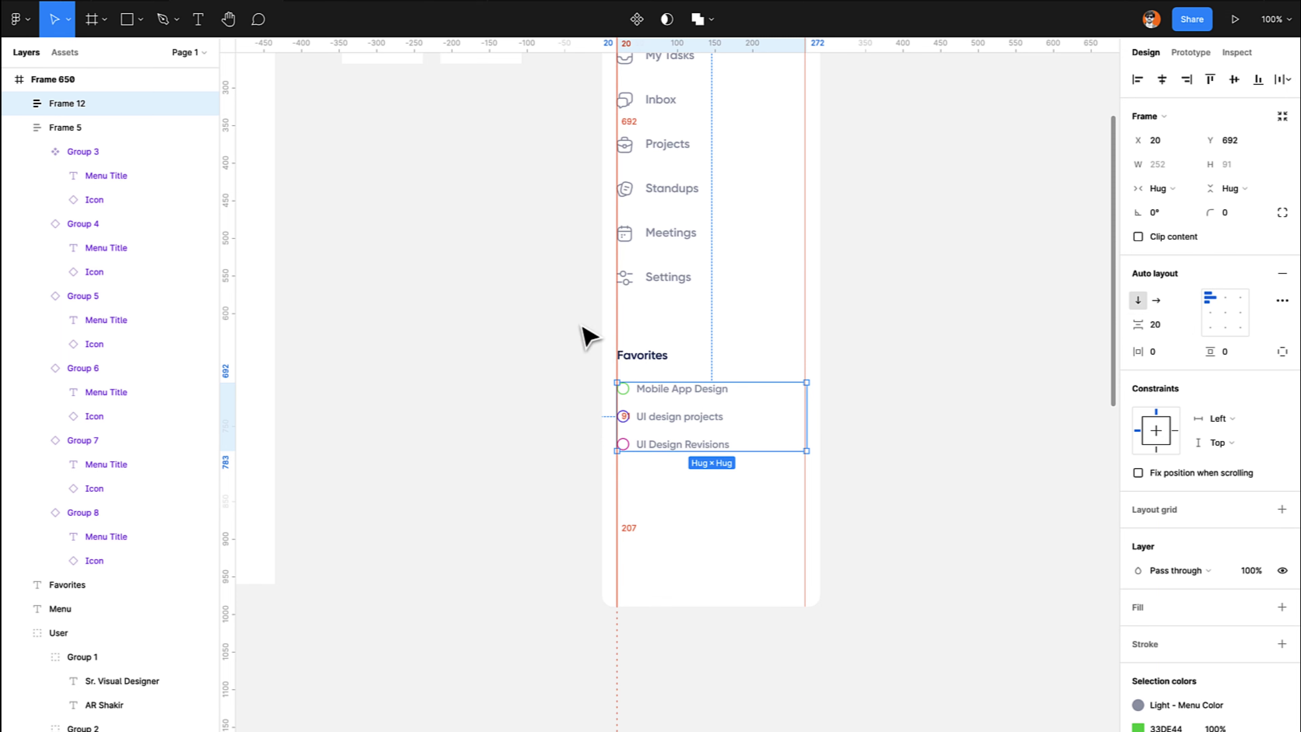
Compare the gaps under the Menu and Favorites headings and move the favorites list down to Y 697.
key(alt)
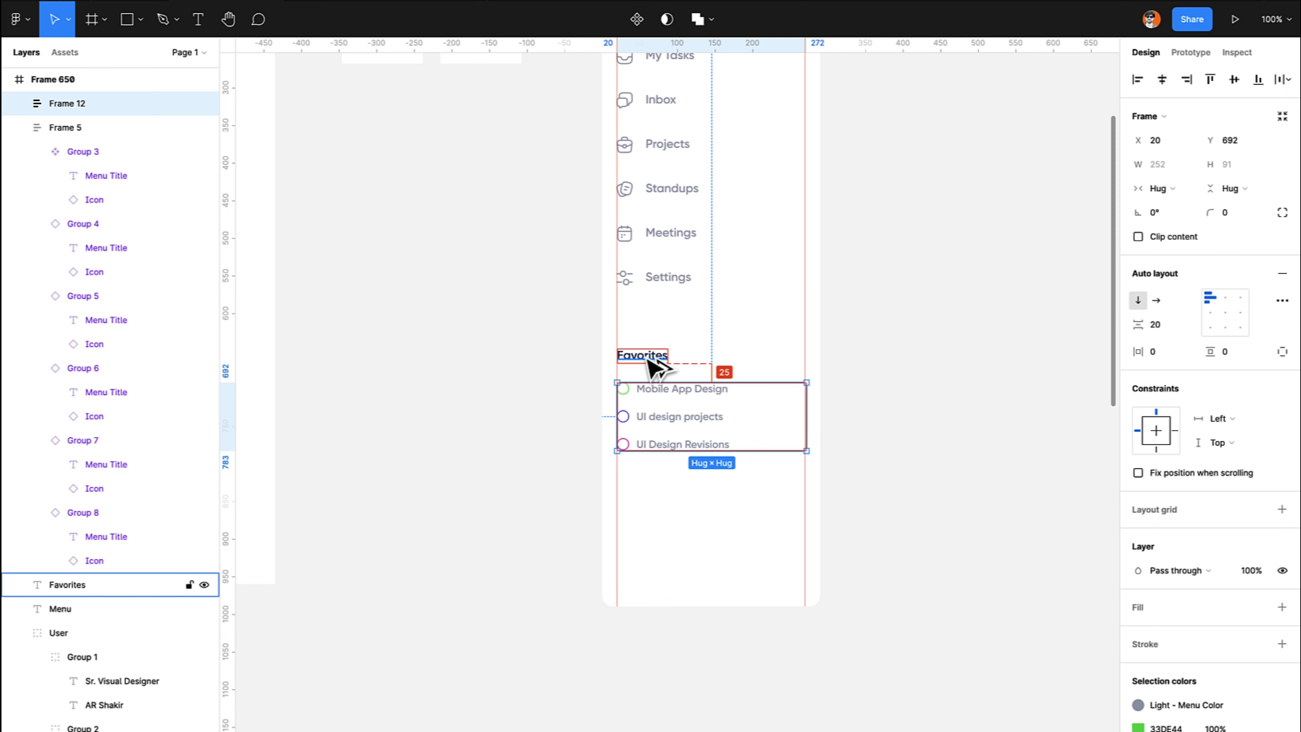
scroll(651, 365, up, 10)
scroll(650, 369, down, 7)
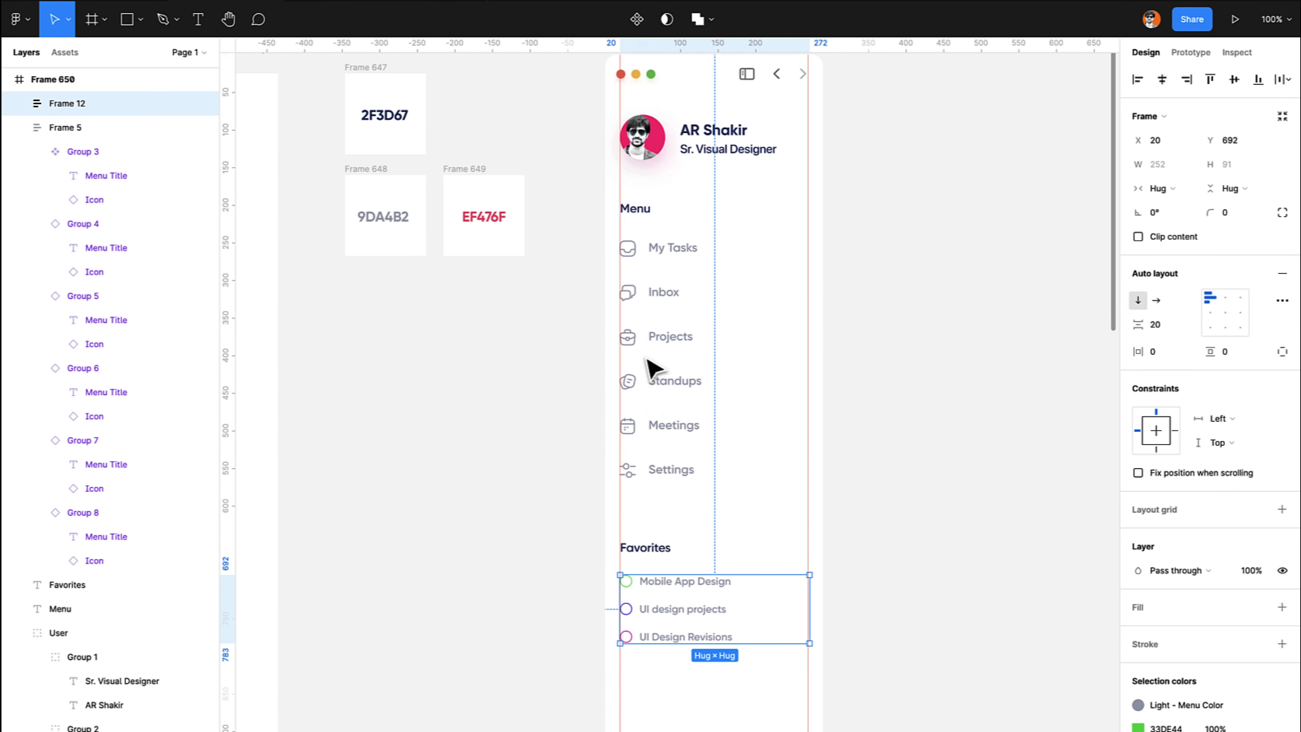
click(653, 242)
key(alt)
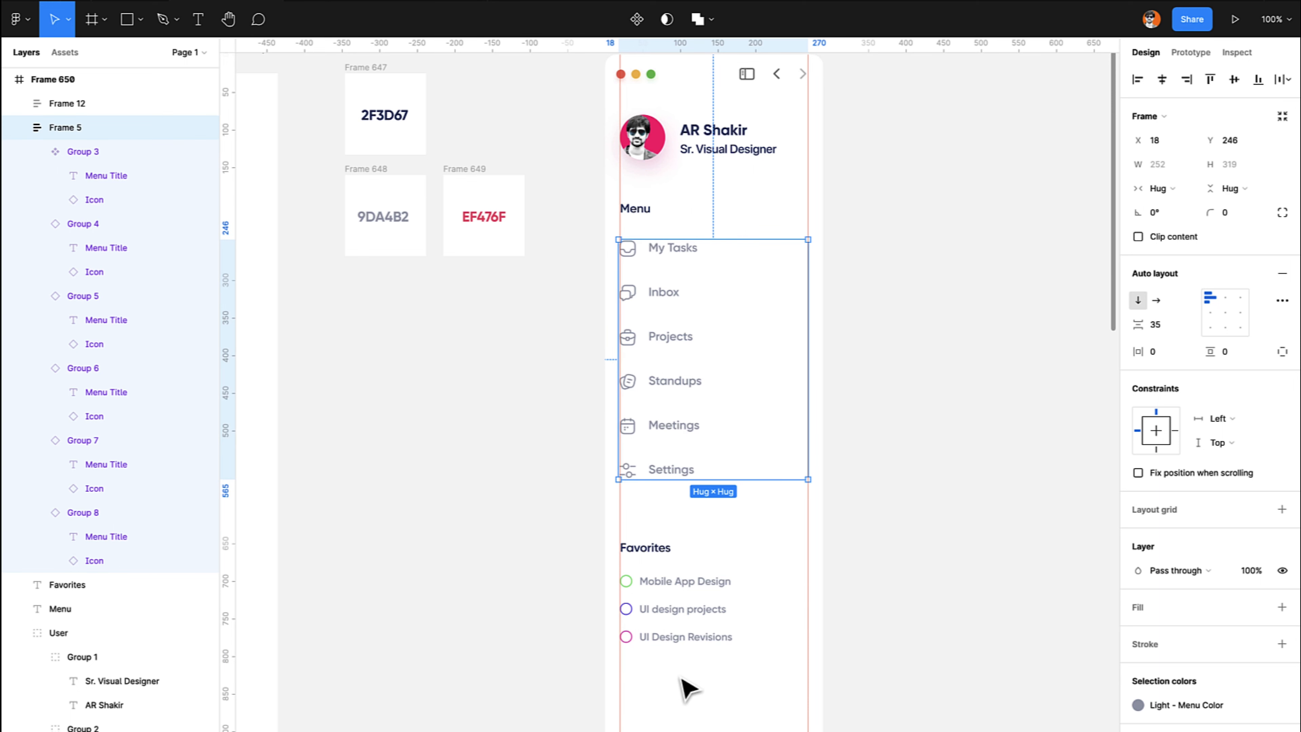
click(681, 637)
key(alt)
key(Down)
key(Down)
key(Down)
key(Down)
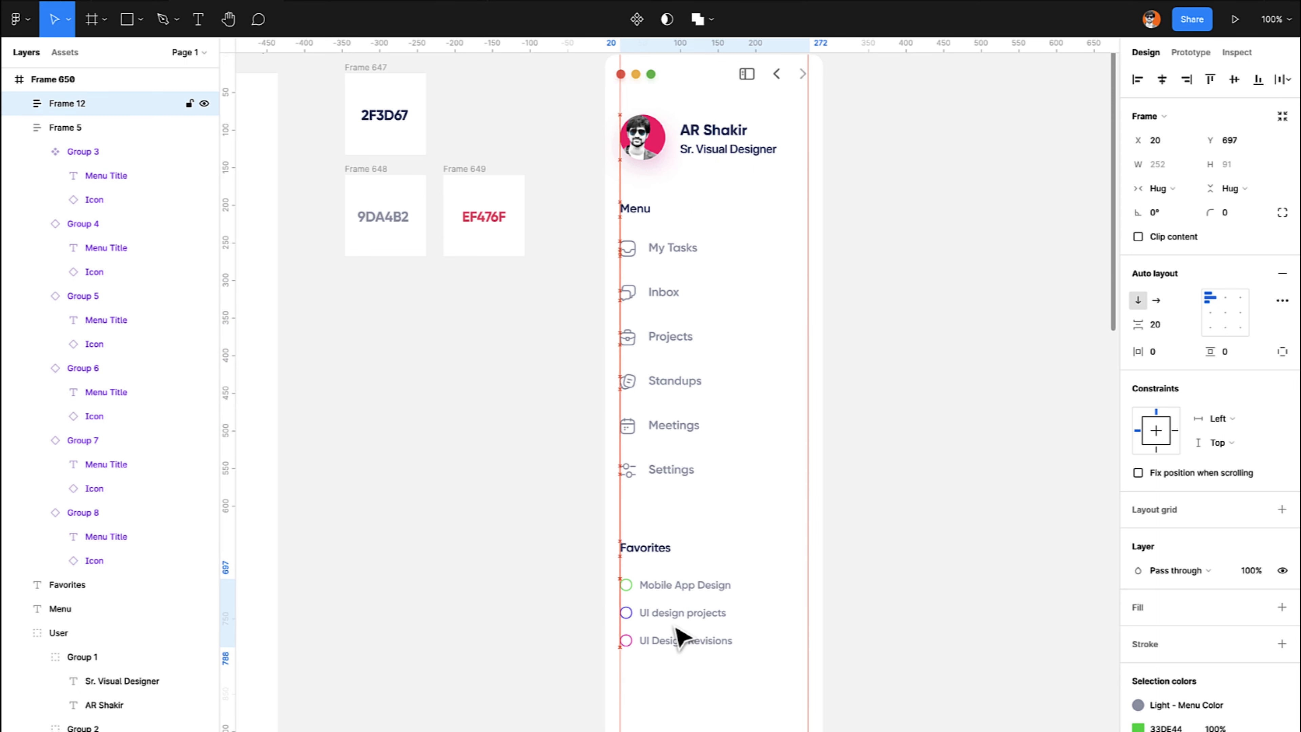
key(Up)
Draw a 40 × 40 circle below the favorites list, starting on the sidebar's left margin guide.
scroll(805, 573, down, 5)
scroll(808, 577, down, 3)
scroll(808, 577, up, 4)
scroll(808, 577, left, 2)
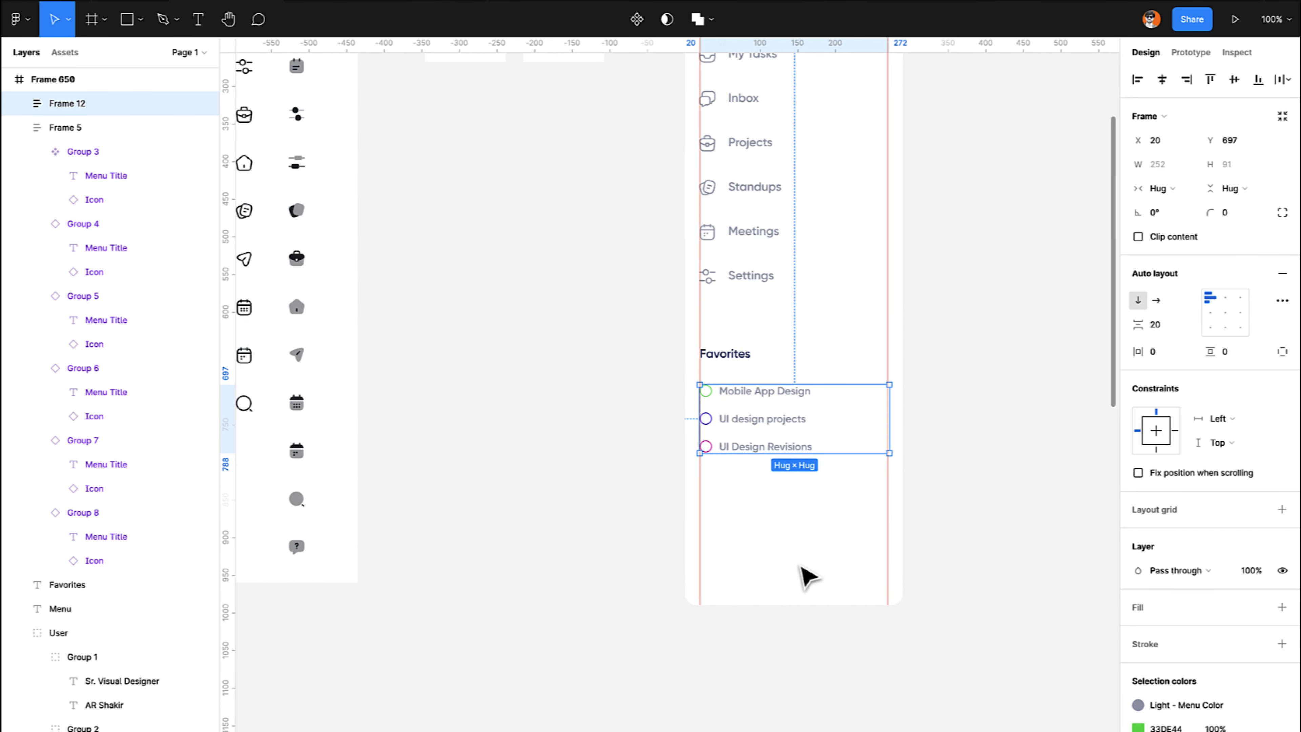
key(o)
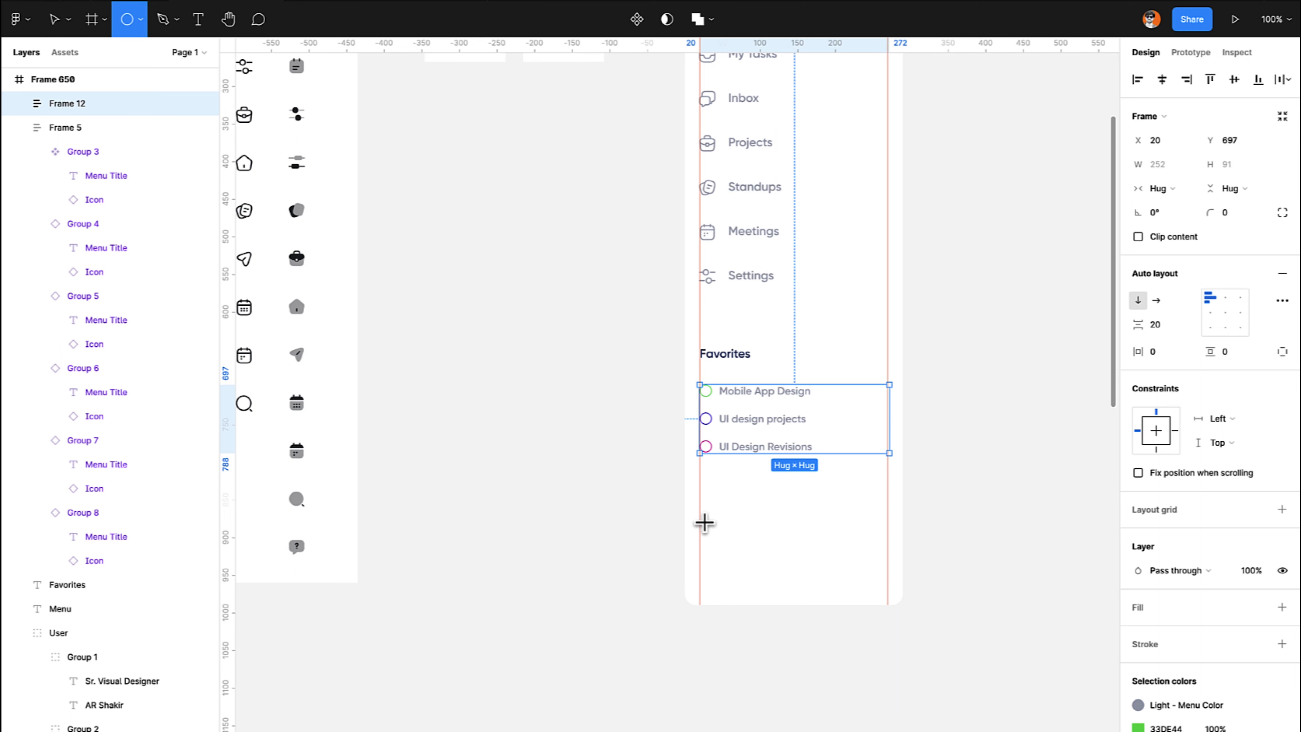
drag(699, 519, 731, 548)
click(760, 557)
Draw a 2 × 22 vertical bar inside the circle and rotate a duplicate horizontally to form a plus sign.
scroll(761, 558, up, 5)
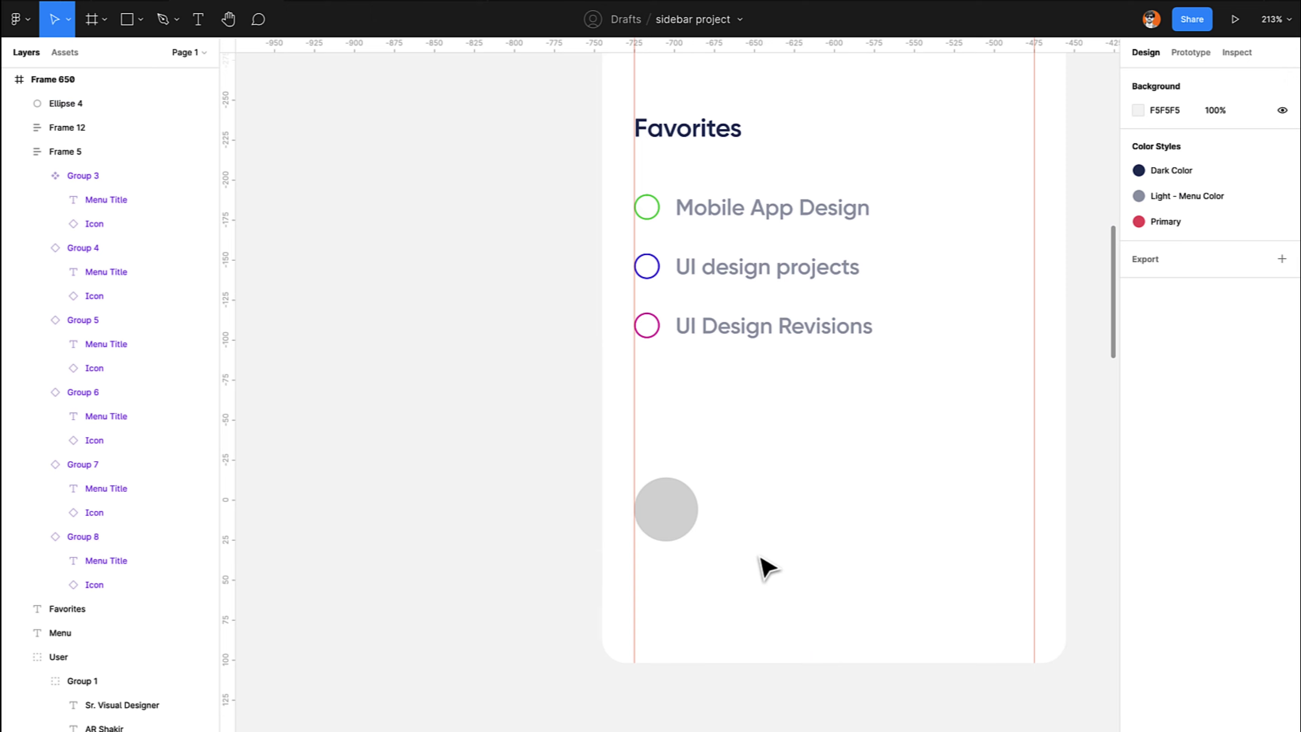
scroll(762, 559, left, 2)
click(747, 501)
scroll(749, 507, up, 5)
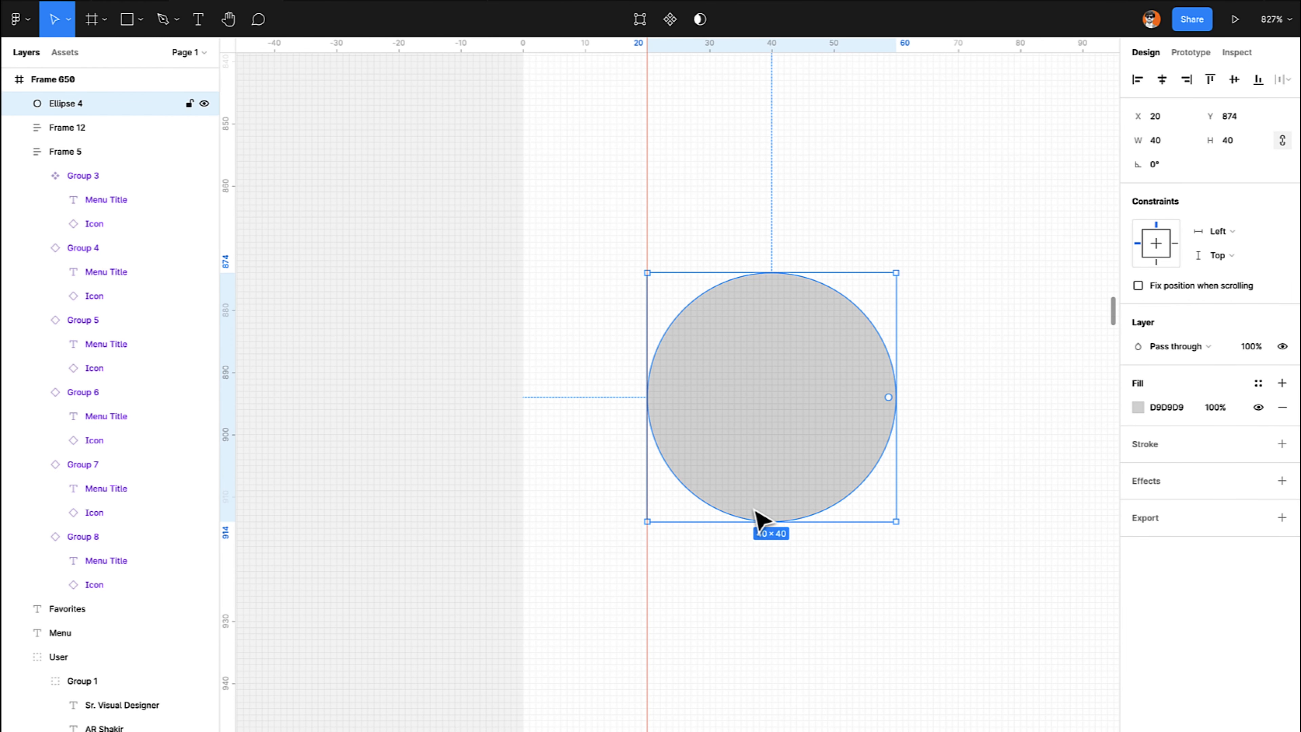
key(r)
drag(747, 329, 760, 467)
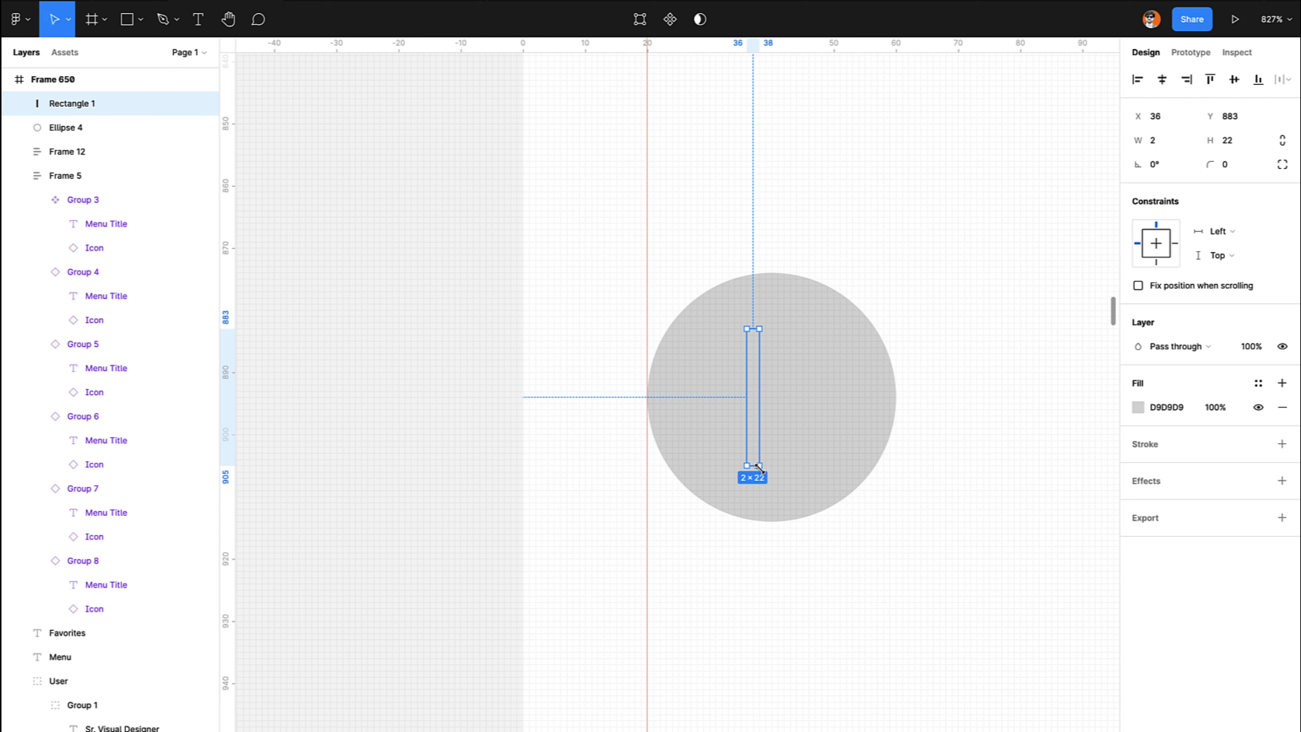
key(ctrl+d)
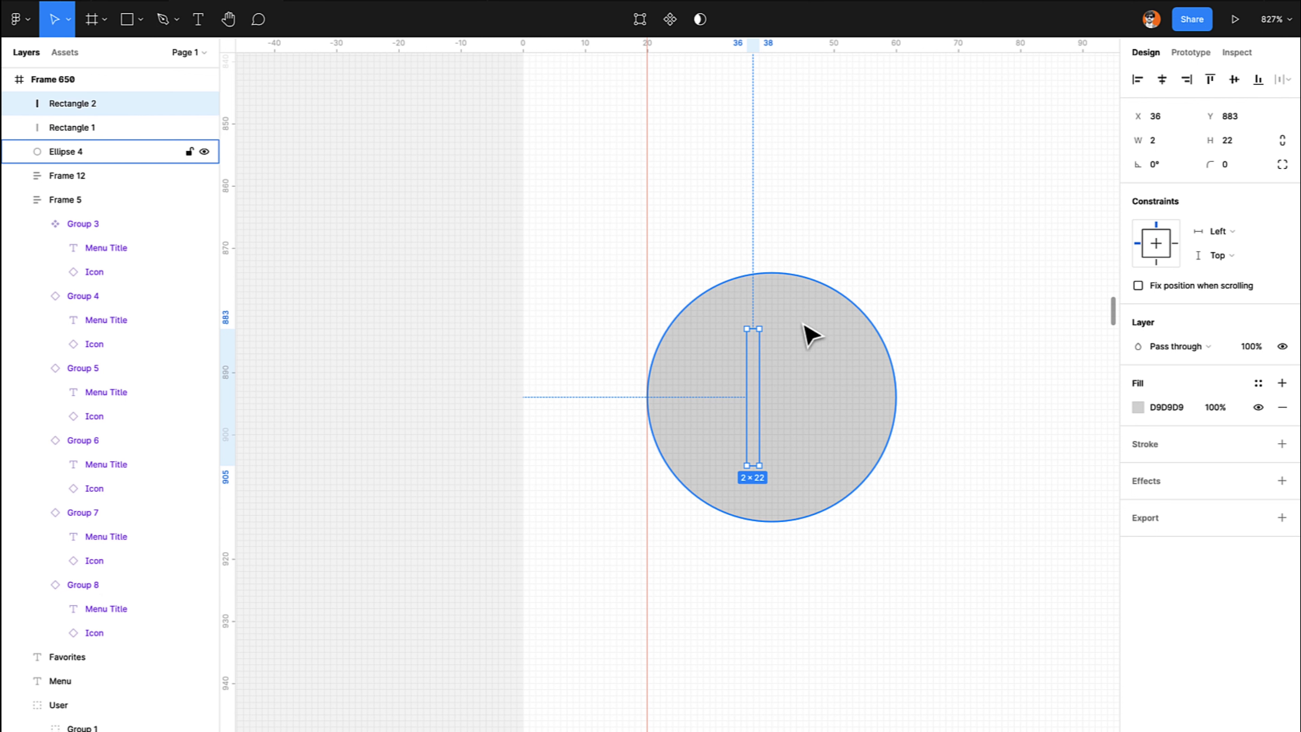
drag(764, 327, 801, 405)
Apply the red Primary color style to the circle's fill.
click(848, 412)
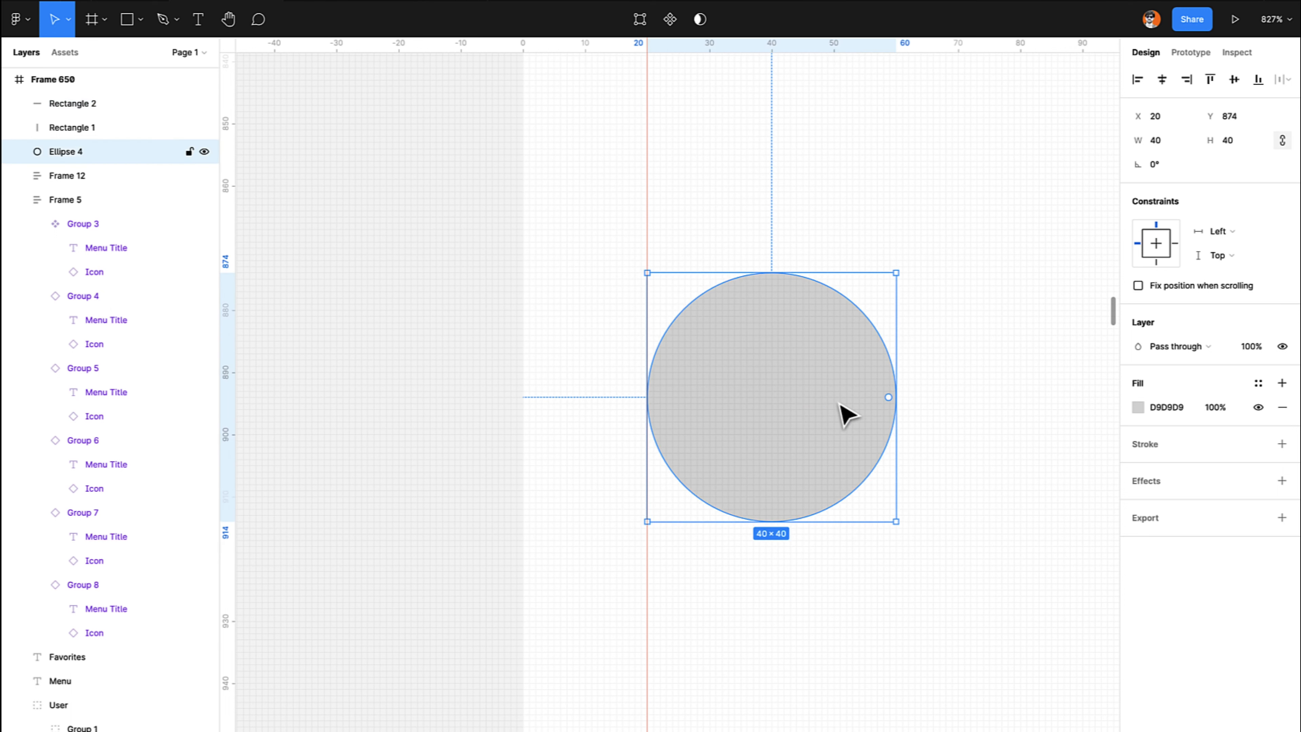
click(1258, 384)
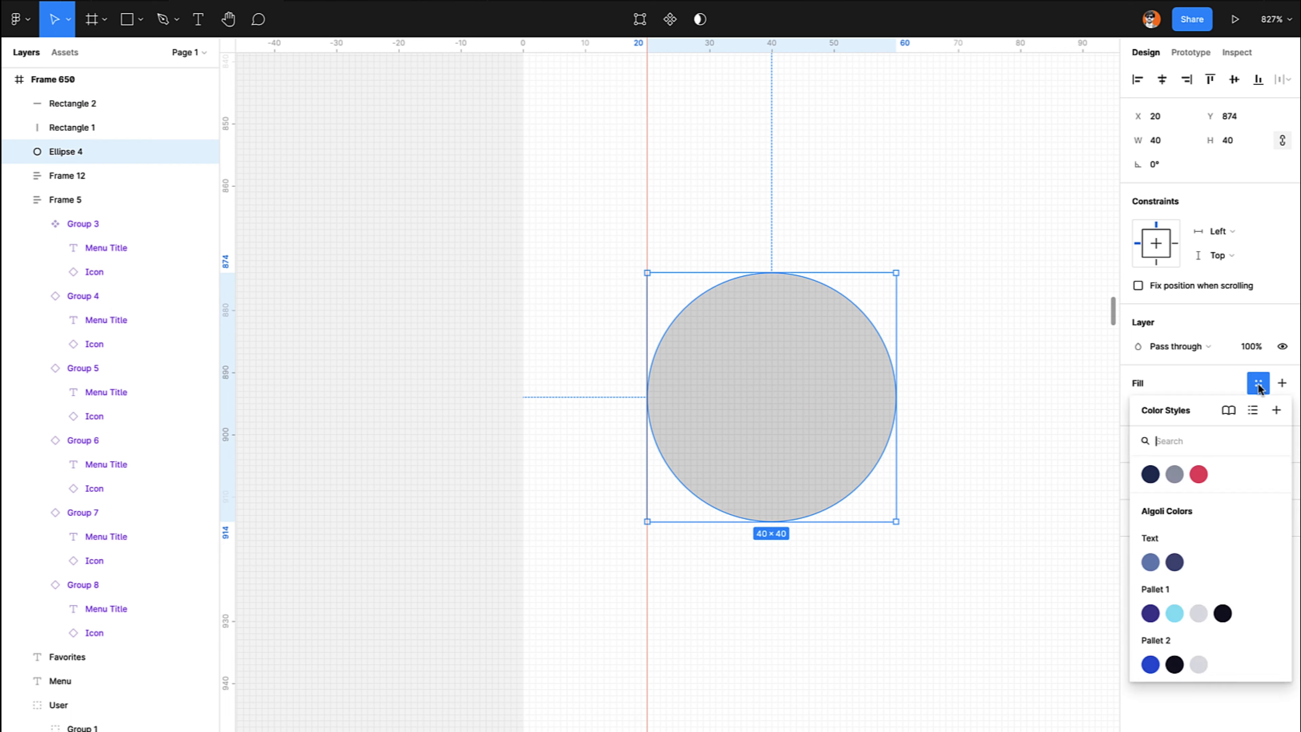
click(1199, 473)
click(1007, 479)
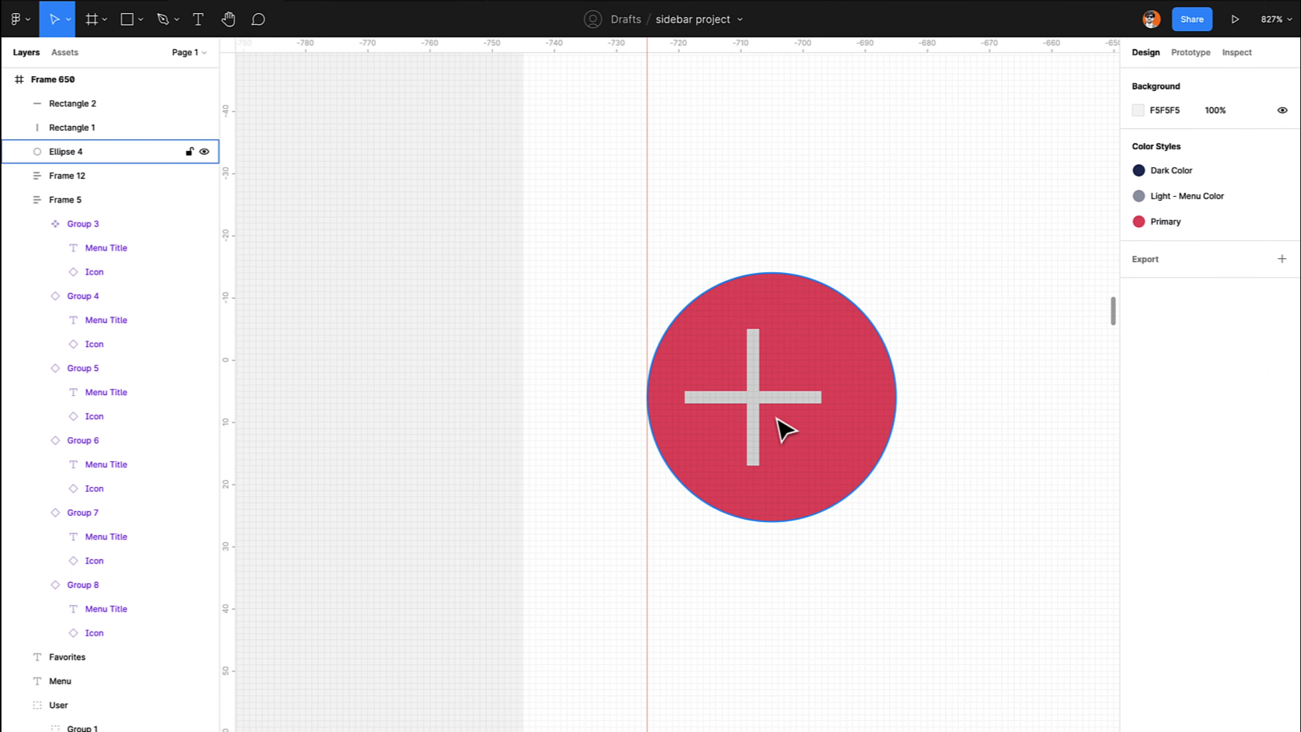
Group the two bars of the plus sign and centre the group in the red circle.
click(745, 399)
shift+click(753, 368)
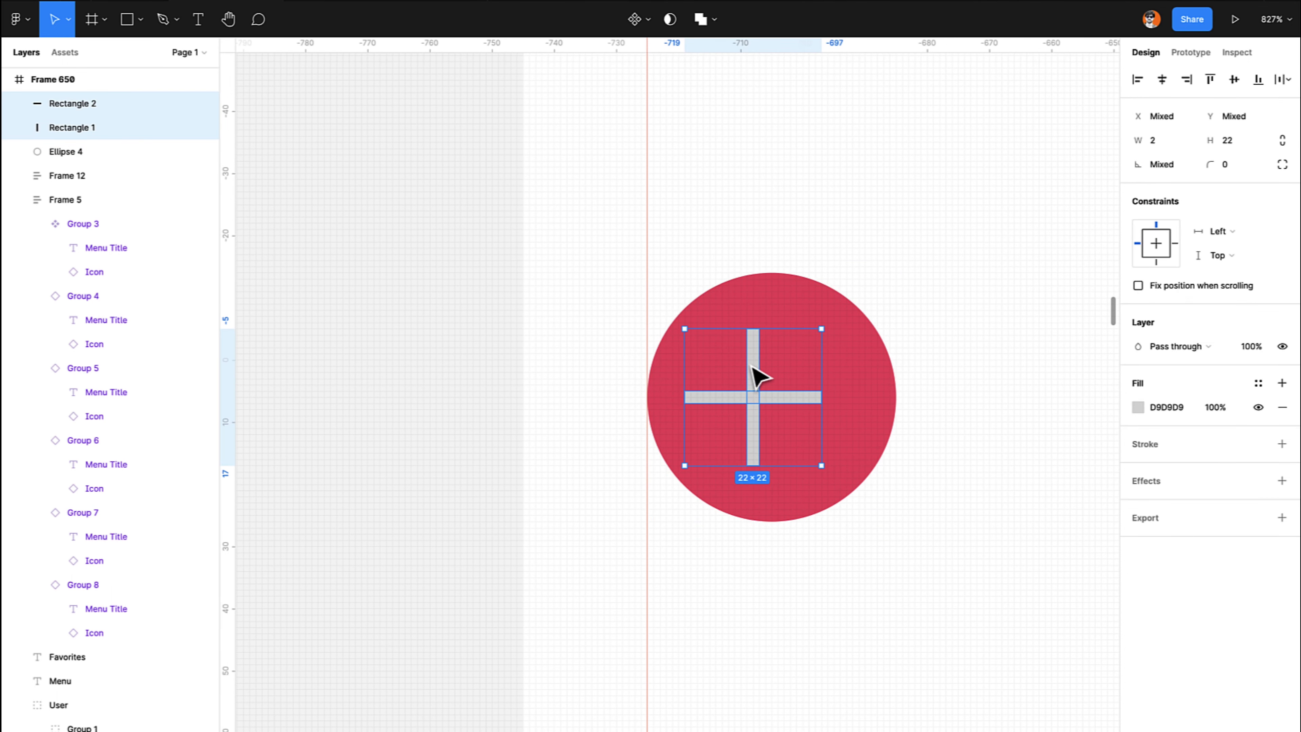
key(ctrl+g)
drag(755, 390, 775, 396)
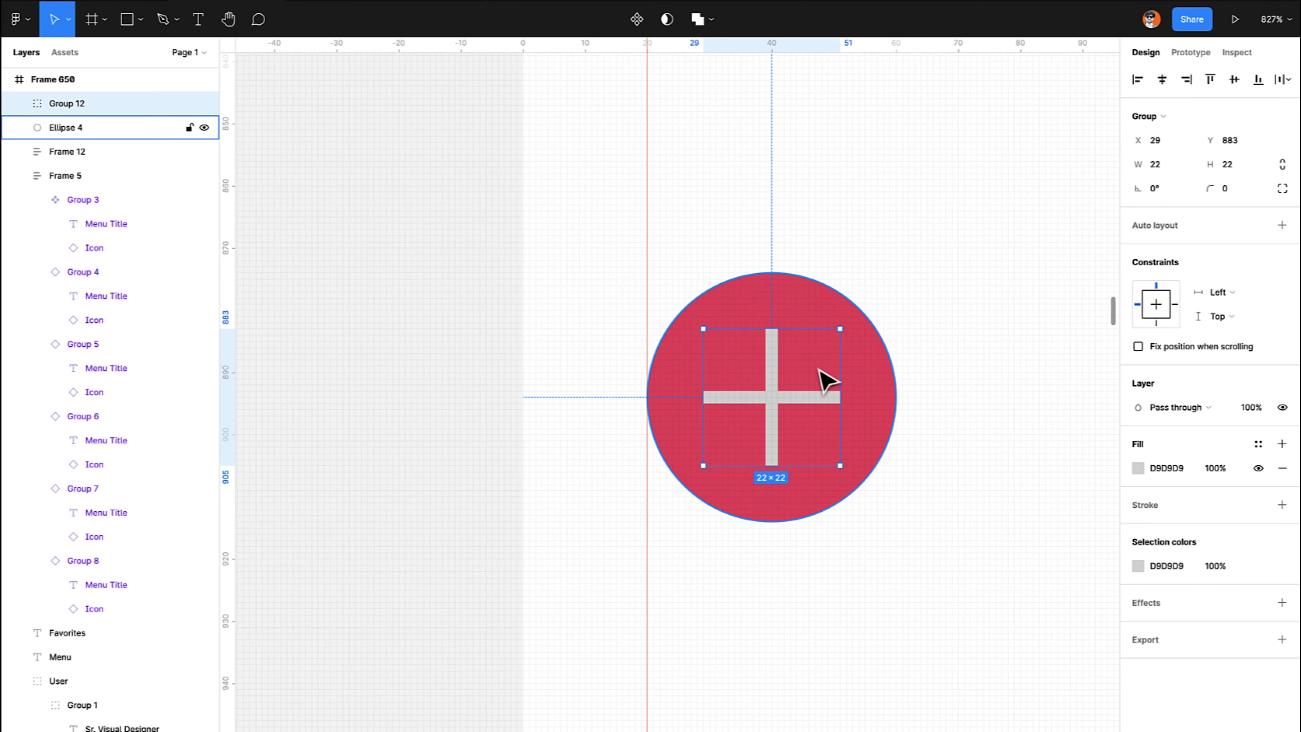
Shrink the plus sign to 12 × 12 about its centre and set both bars' width to 2.
key(alt)
drag(841, 335, 813, 360)
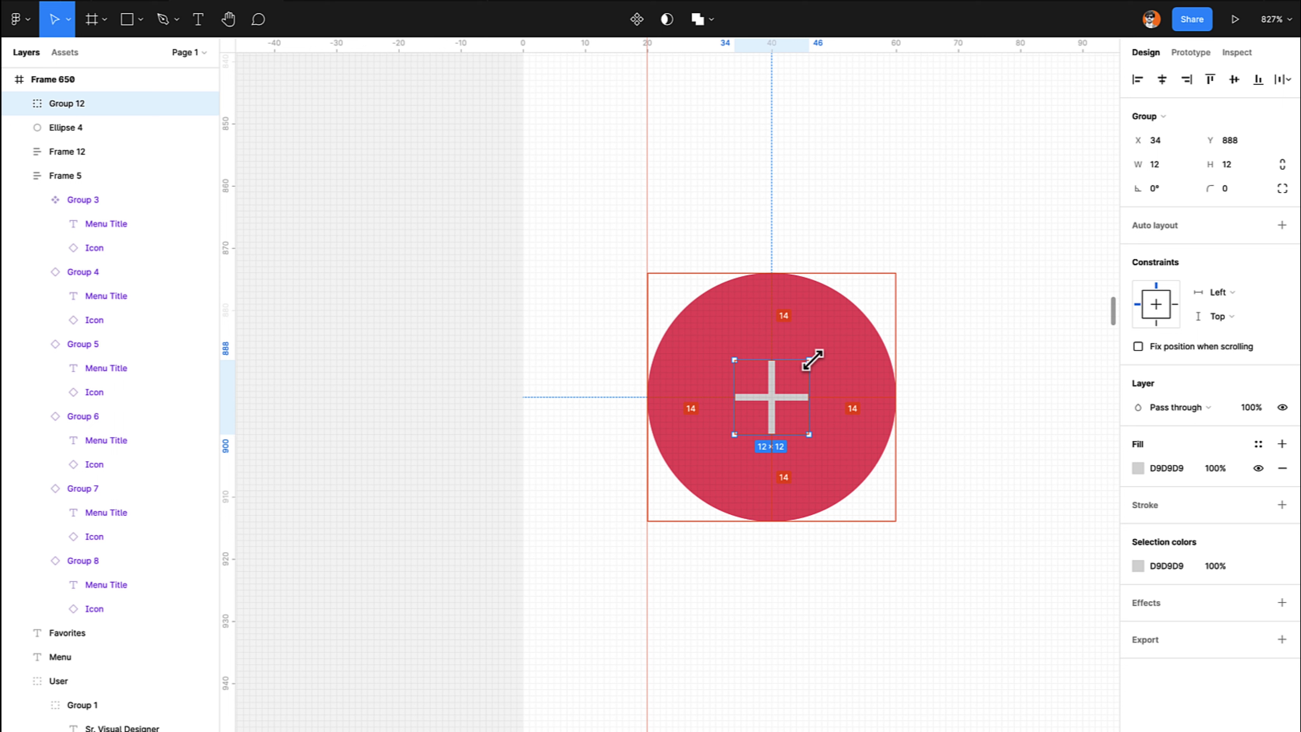
double_click(772, 393)
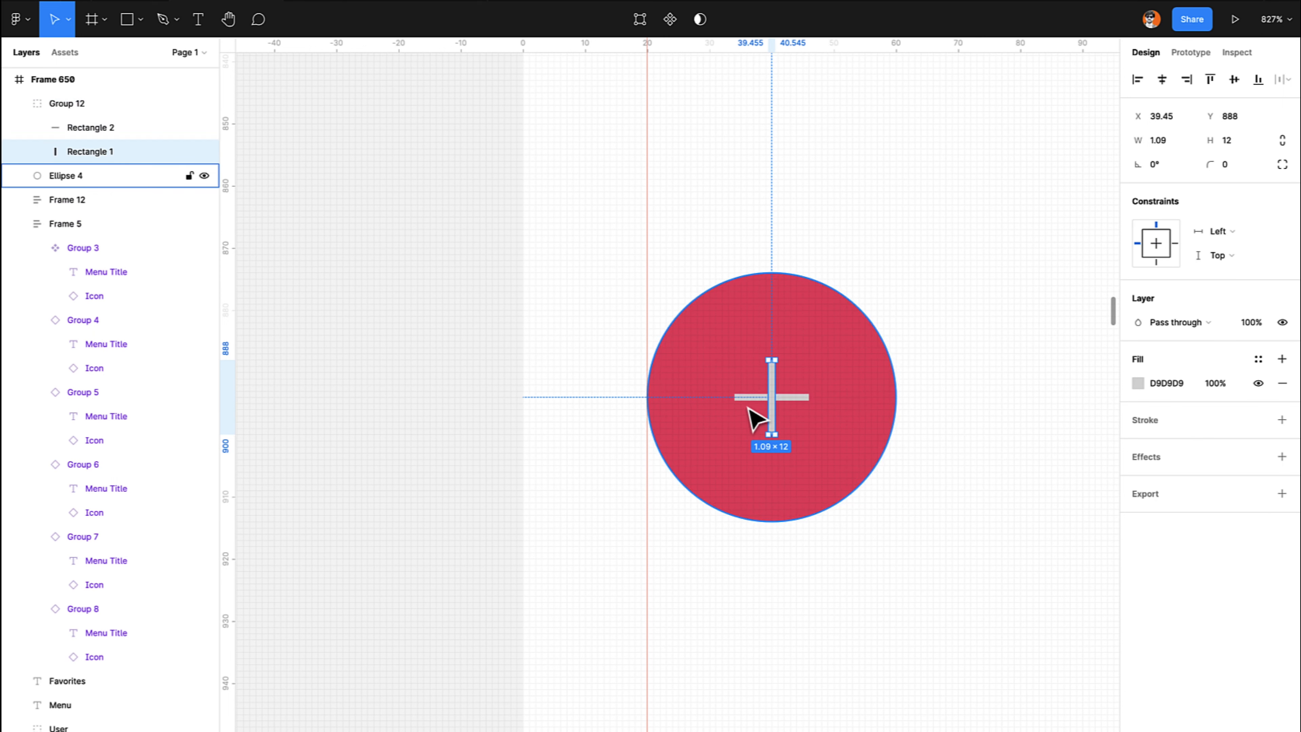
shift+click(754, 397)
click(1173, 142)
text(2)
key(Return)
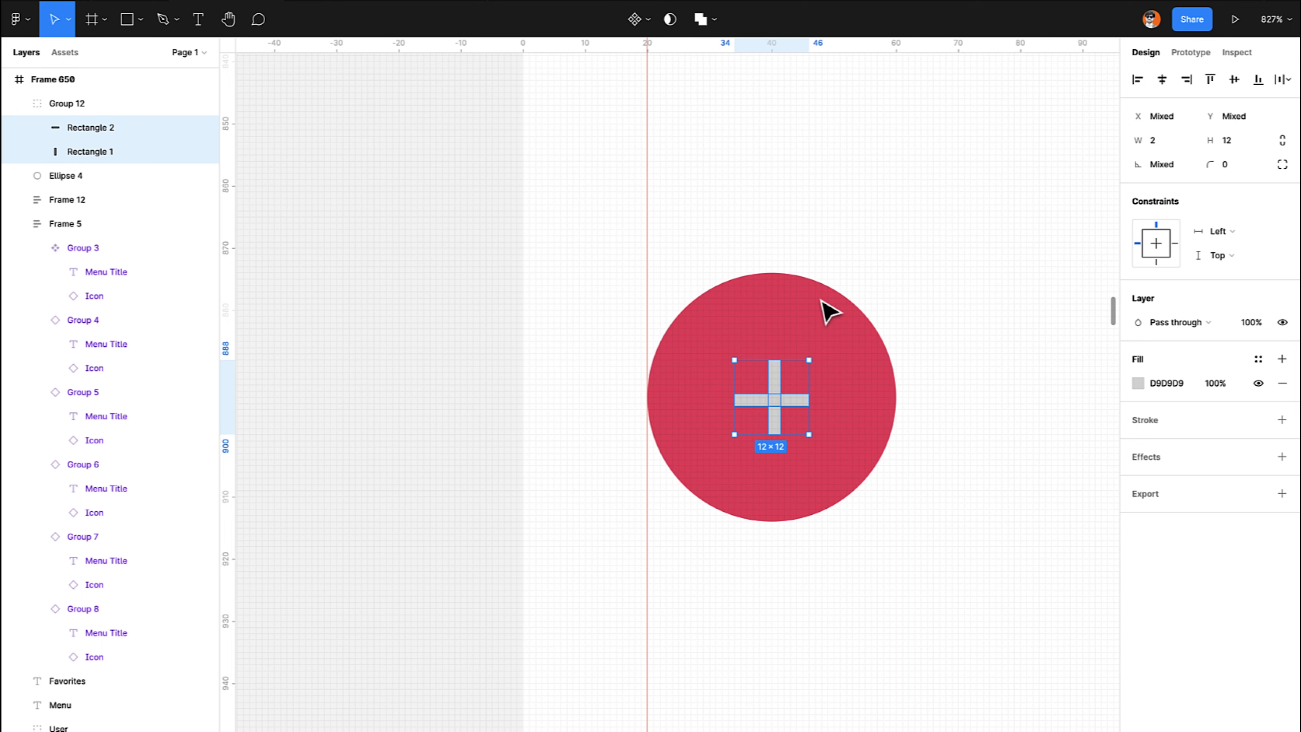
Align the two bars on their horizontal and vertical centres and flatten them into one vector.
click(1164, 80)
click(1233, 79)
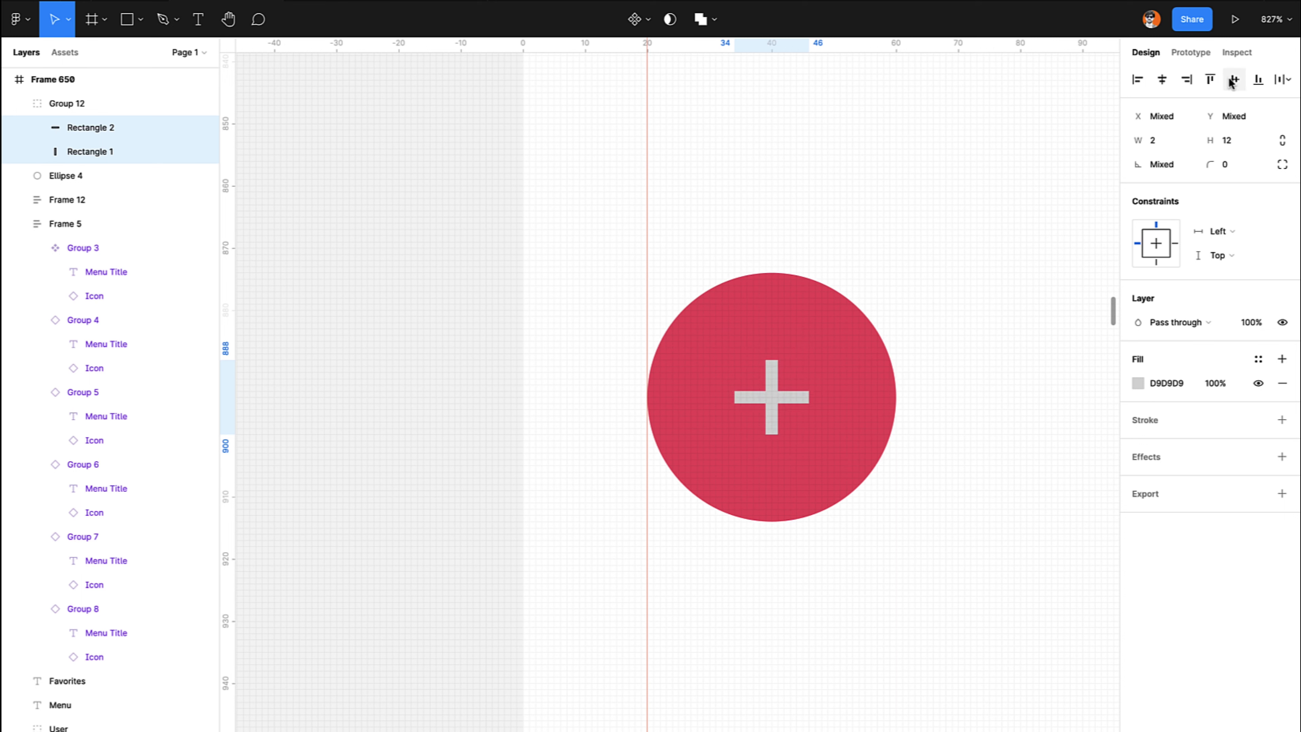
key(ctrl+e)
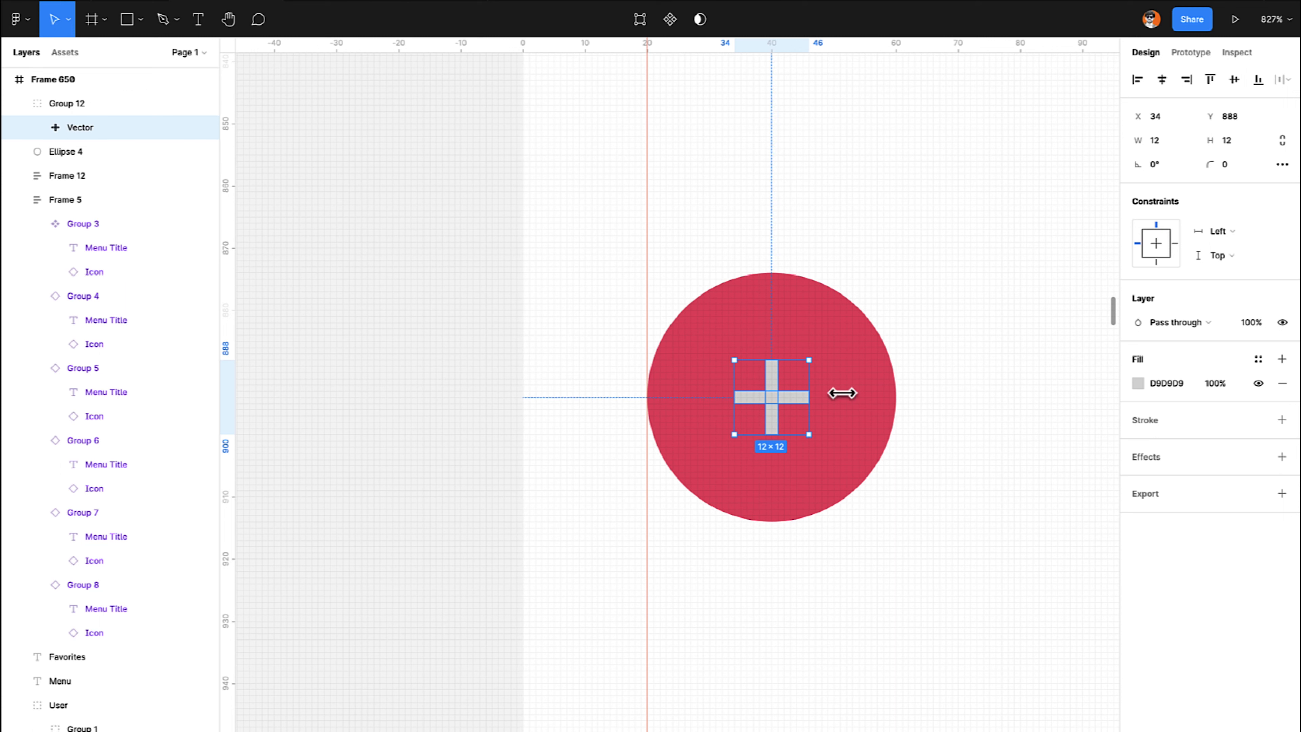
click(893, 498)
Set the plus sign's fill color to FFFFFF.
click(777, 428)
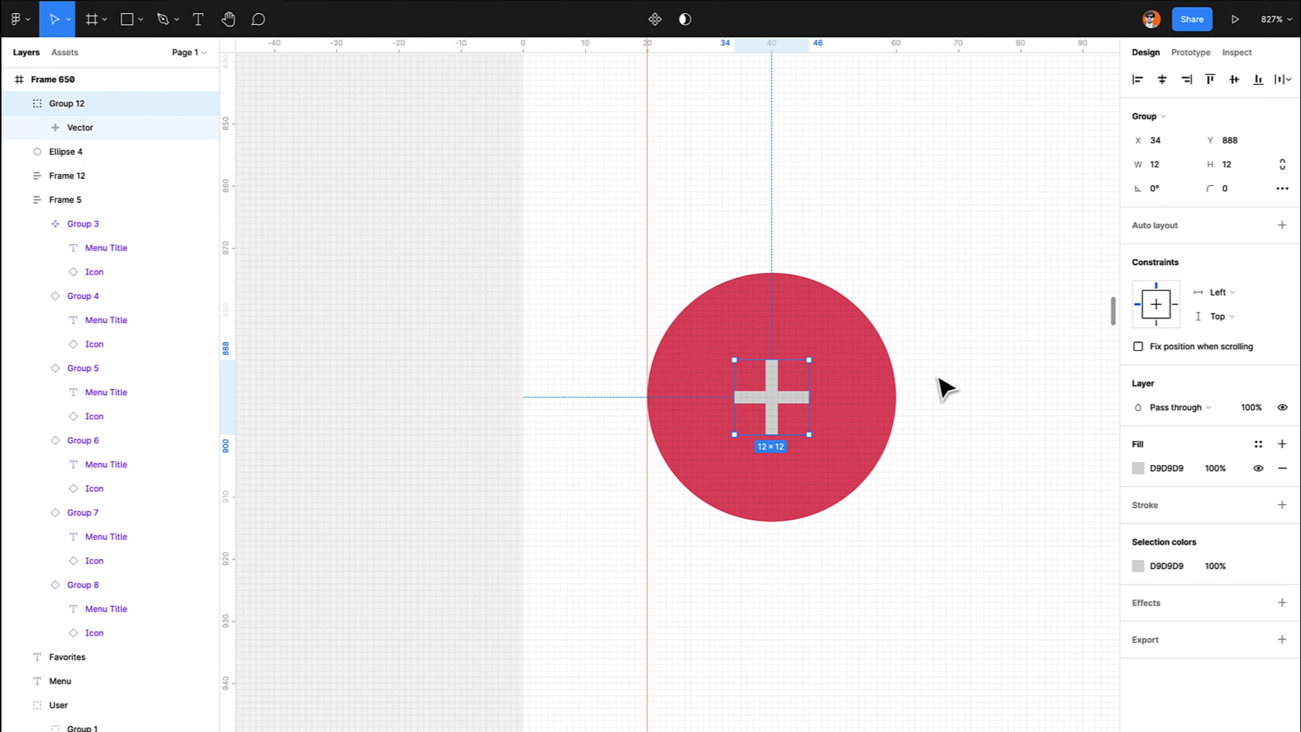
click(1163, 468)
text(FFFFFF)
key(Return)
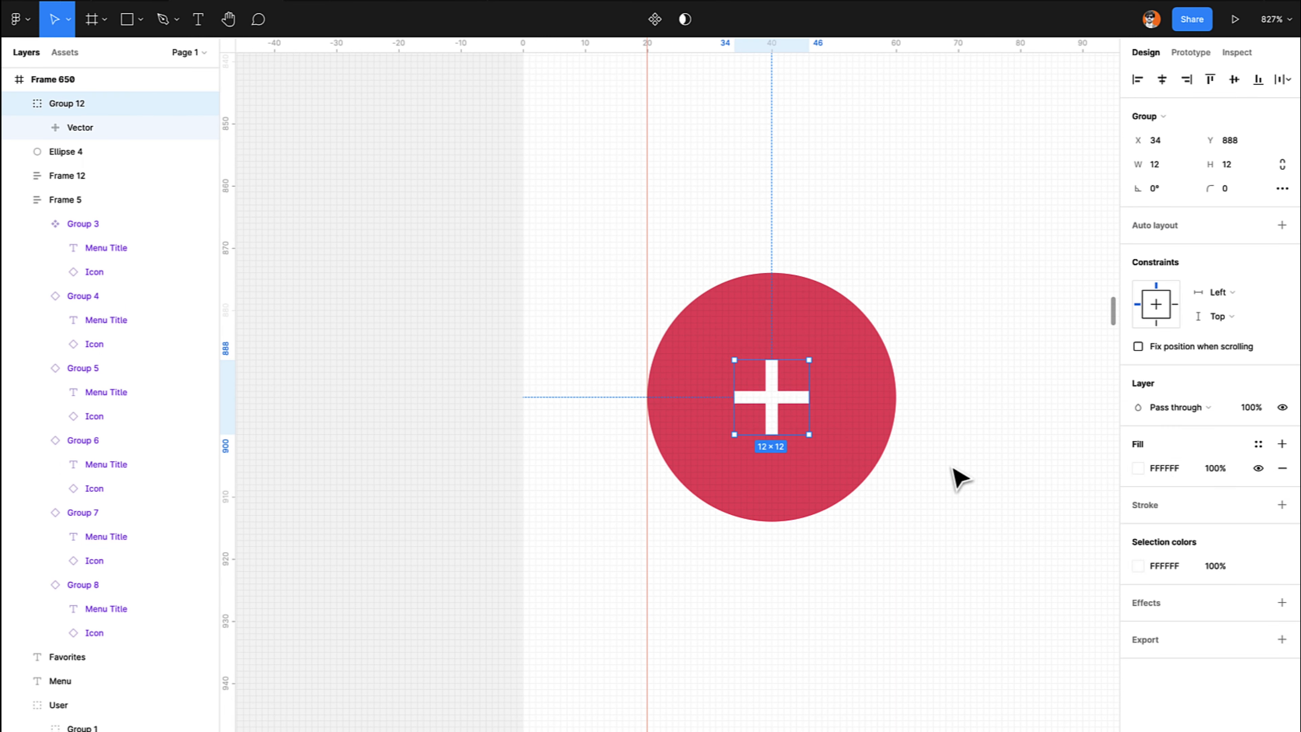
Duplicate the red circle, shrink the copy to 26 × 26 about its centre and move it down to Y 892.
click(816, 468)
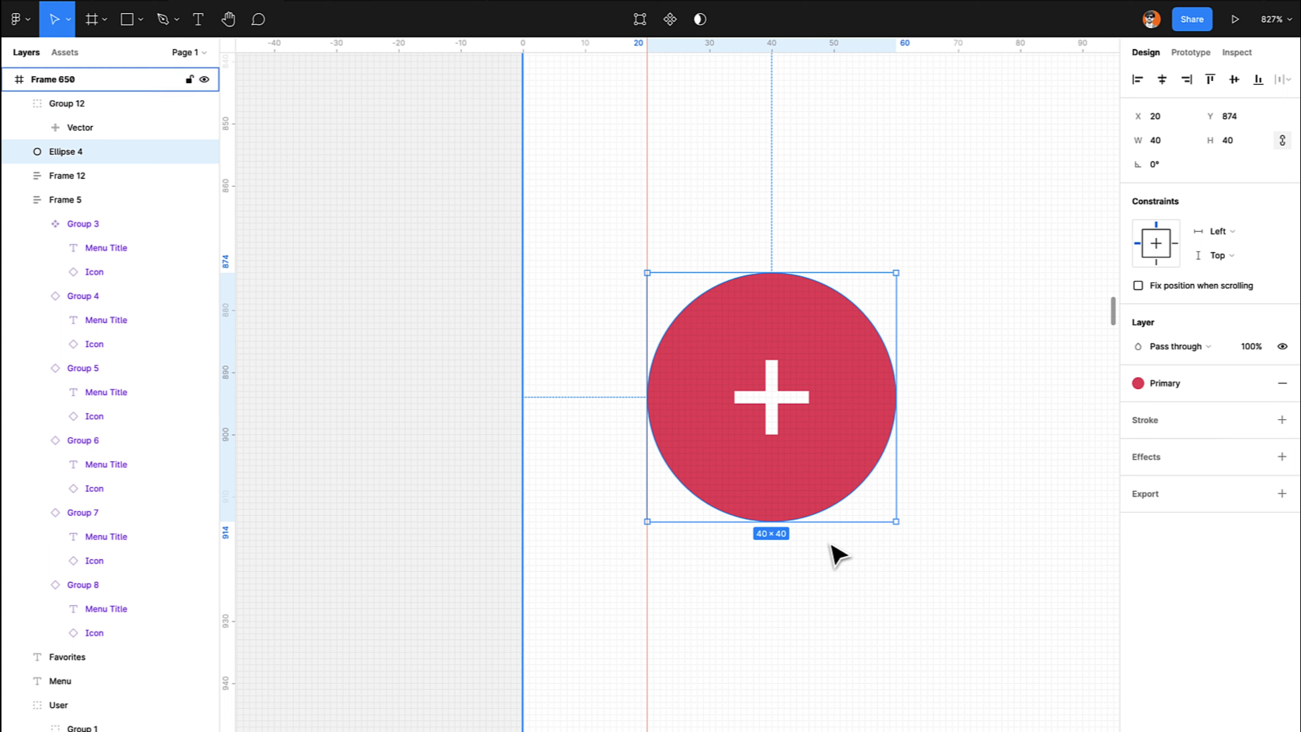
key(ctrl+d)
drag(896, 273, 853, 316)
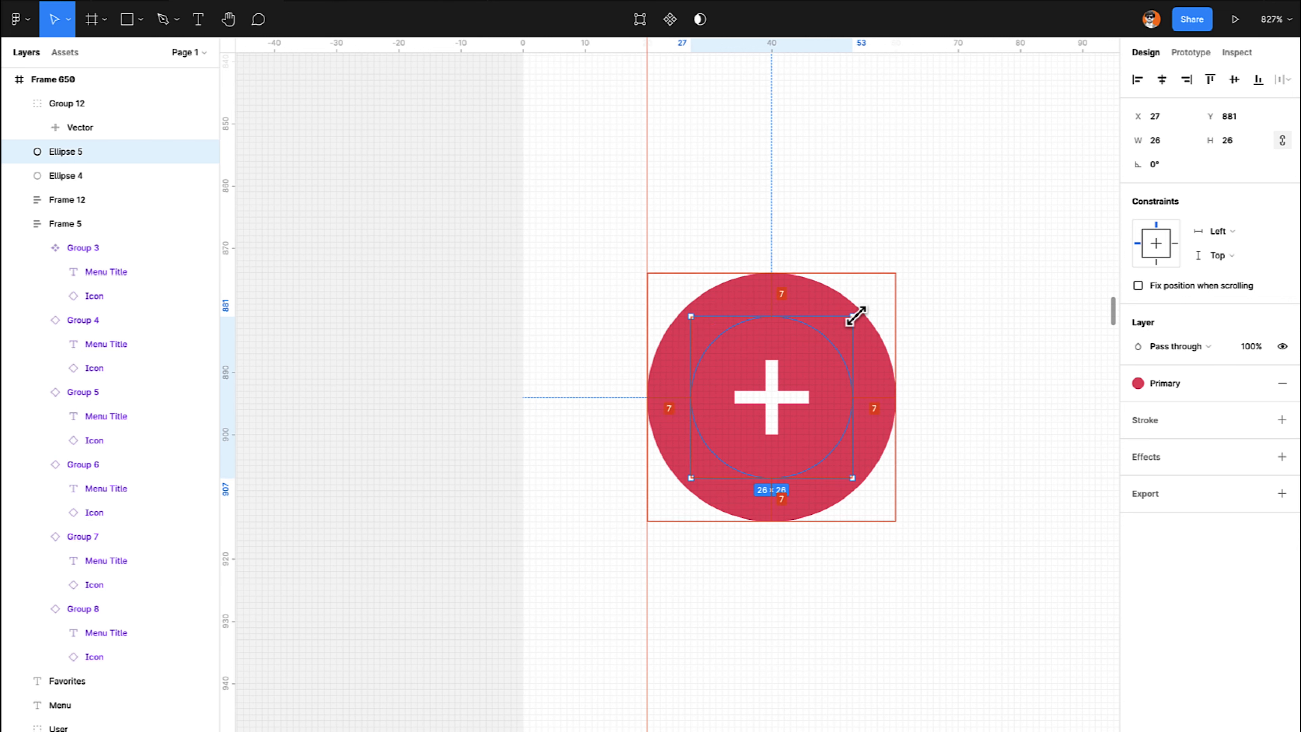
key(shift+Down)
key(shift+Down)
key(shift+Up)
key(Down)
key(Left)
key(Right)
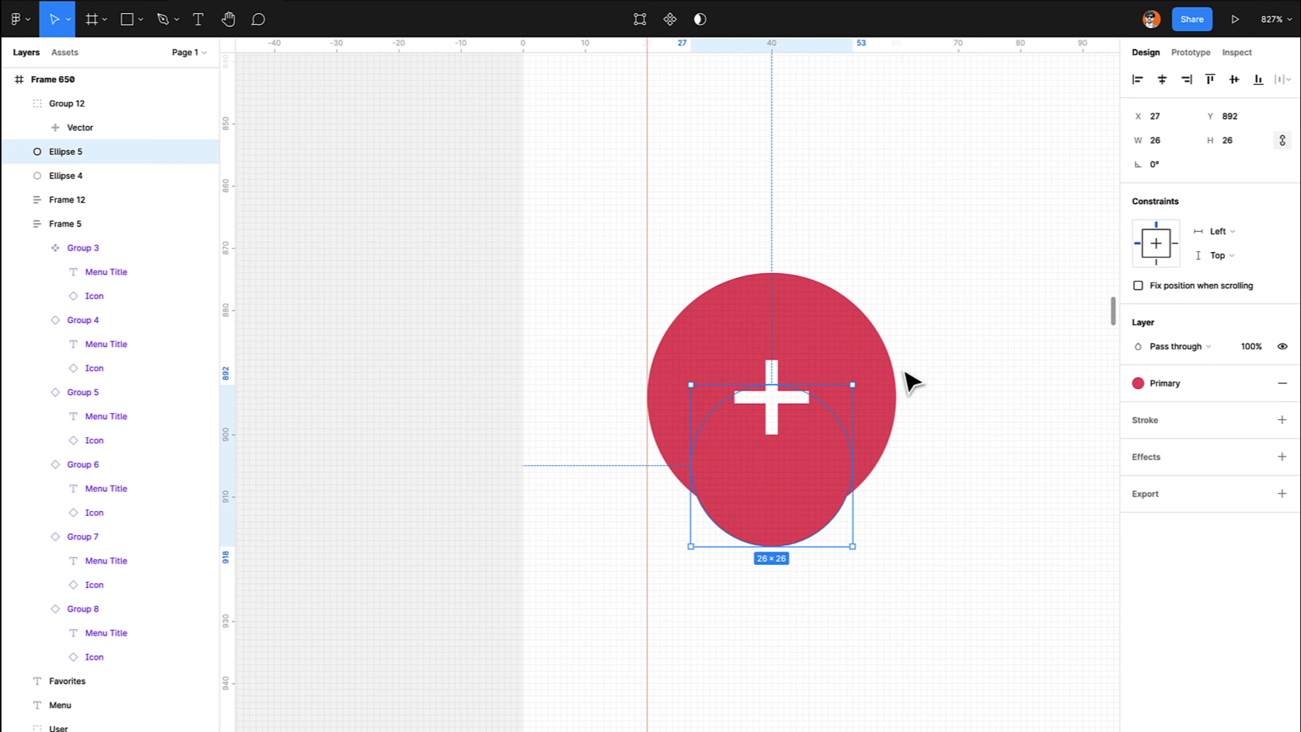
Add a layer blur of 34 to the small circle as a glow under the plus button.
click(1150, 461)
click(1180, 481)
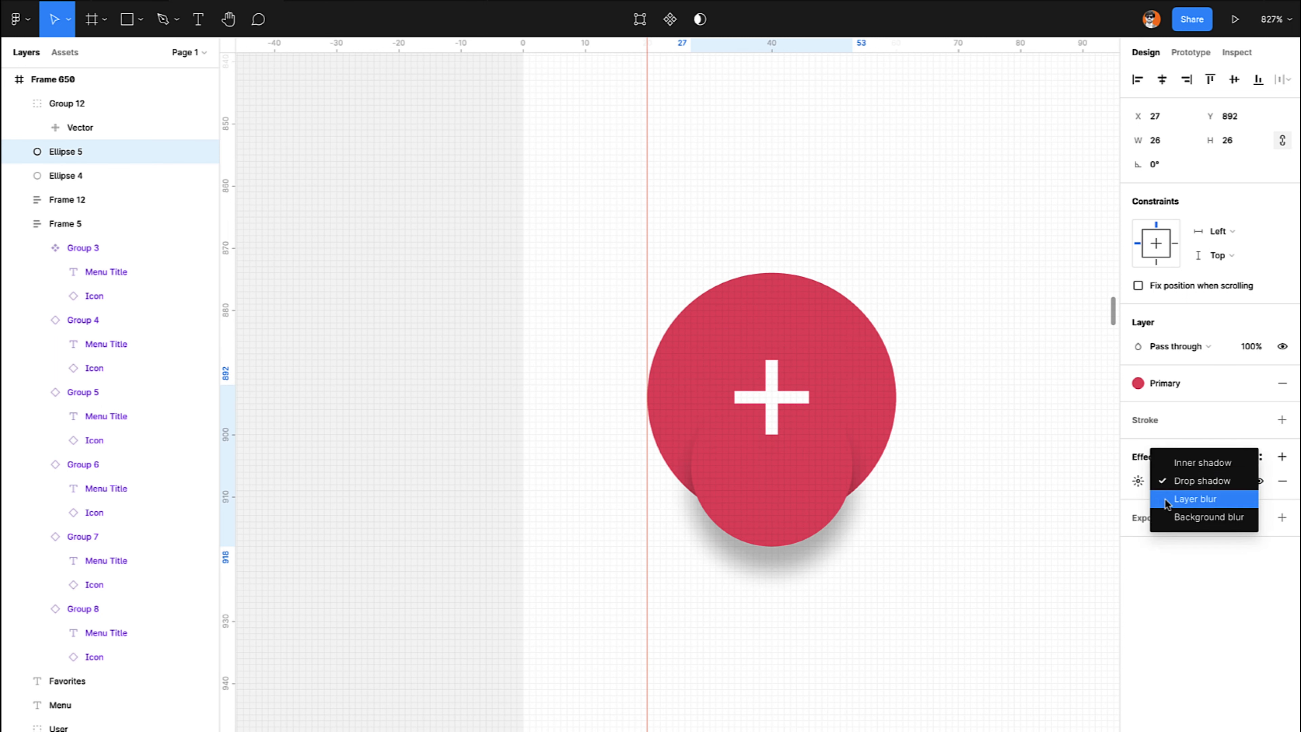
click(1156, 496)
click(1133, 482)
key(shift+Up)
key(shift+Up)
key(shift+Up)
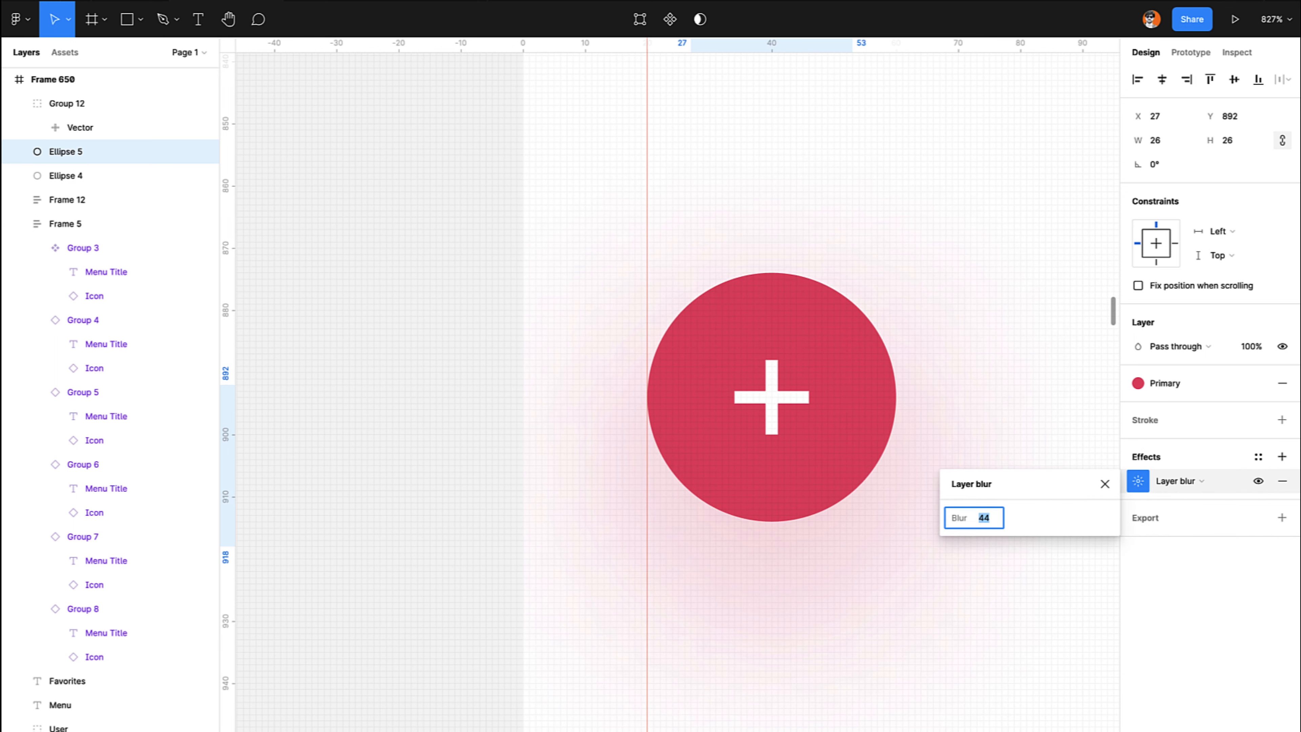
key(Return)
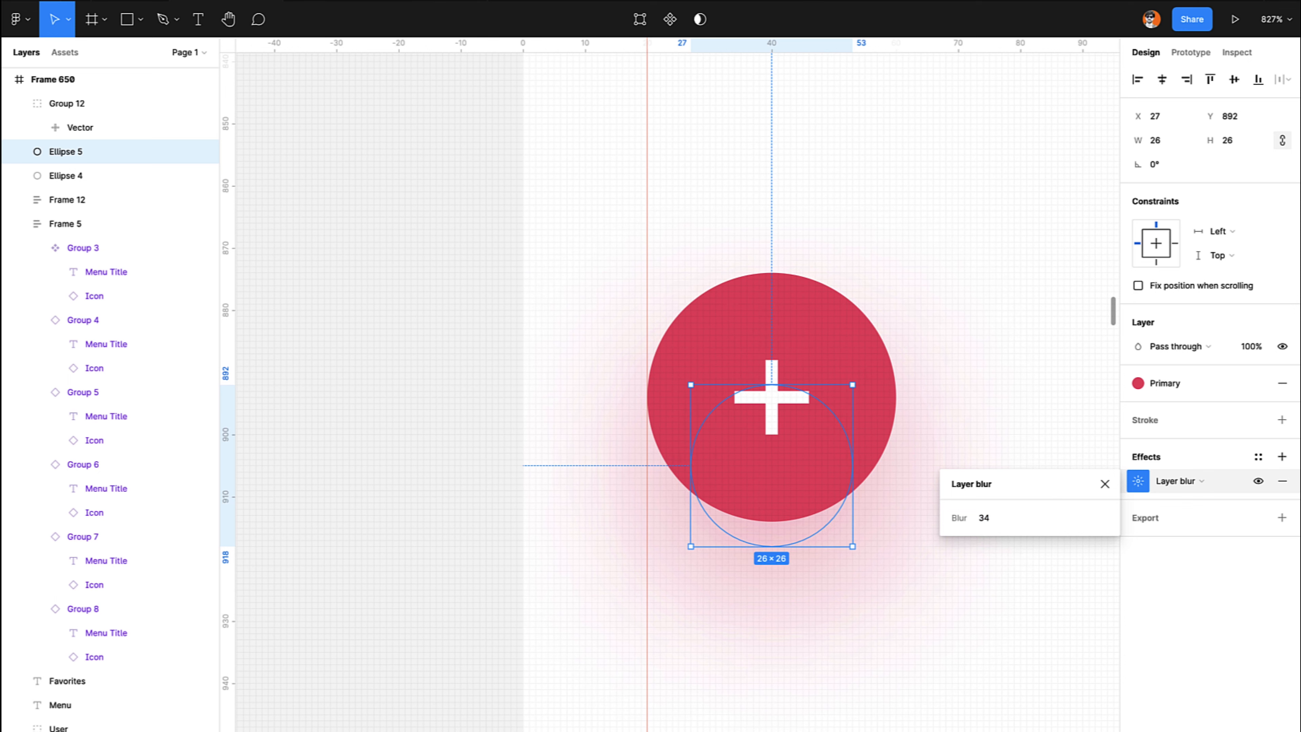
key(Escape)
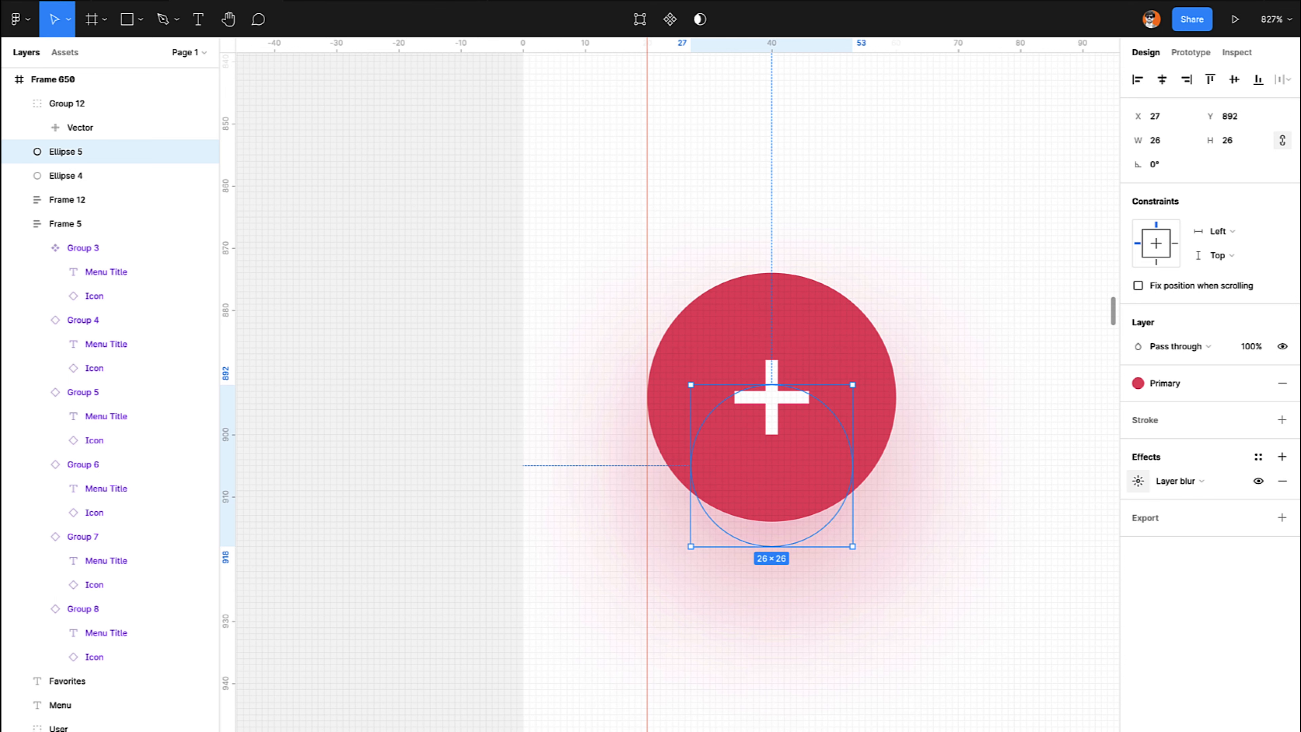
Add a copyright text line below the plus button reading "Copyrights 2022 by" followed by the designer's name.
key(shift+0)
key(Escape)
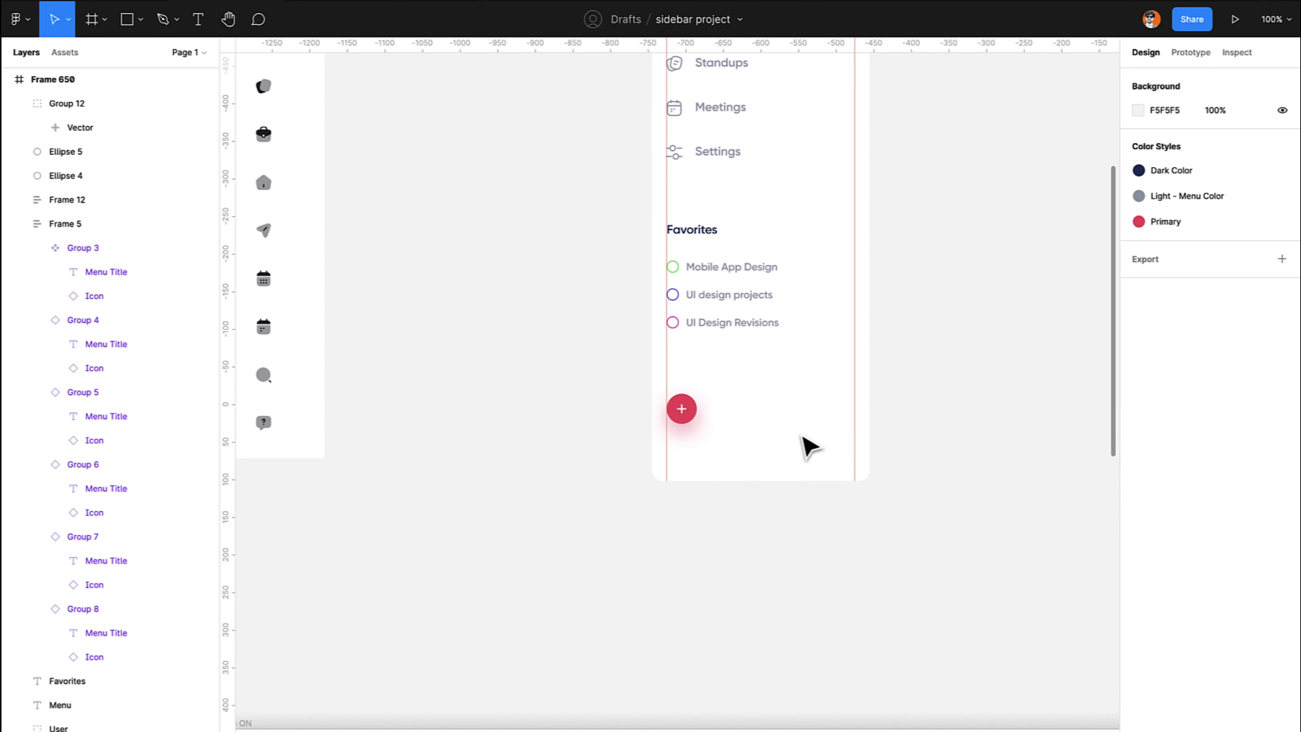
scroll(810, 445, up, 5)
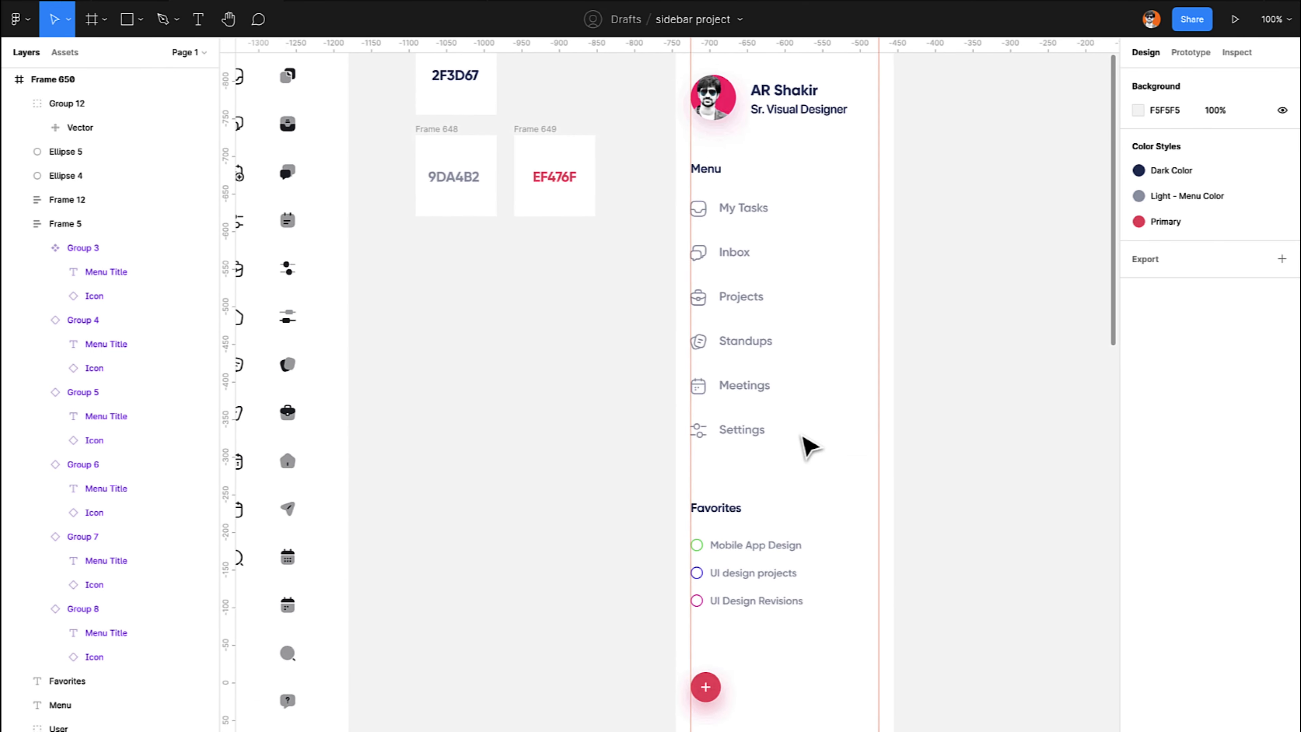
scroll(808, 446, down, 3)
ctrl+click(722, 449)
click(744, 533)
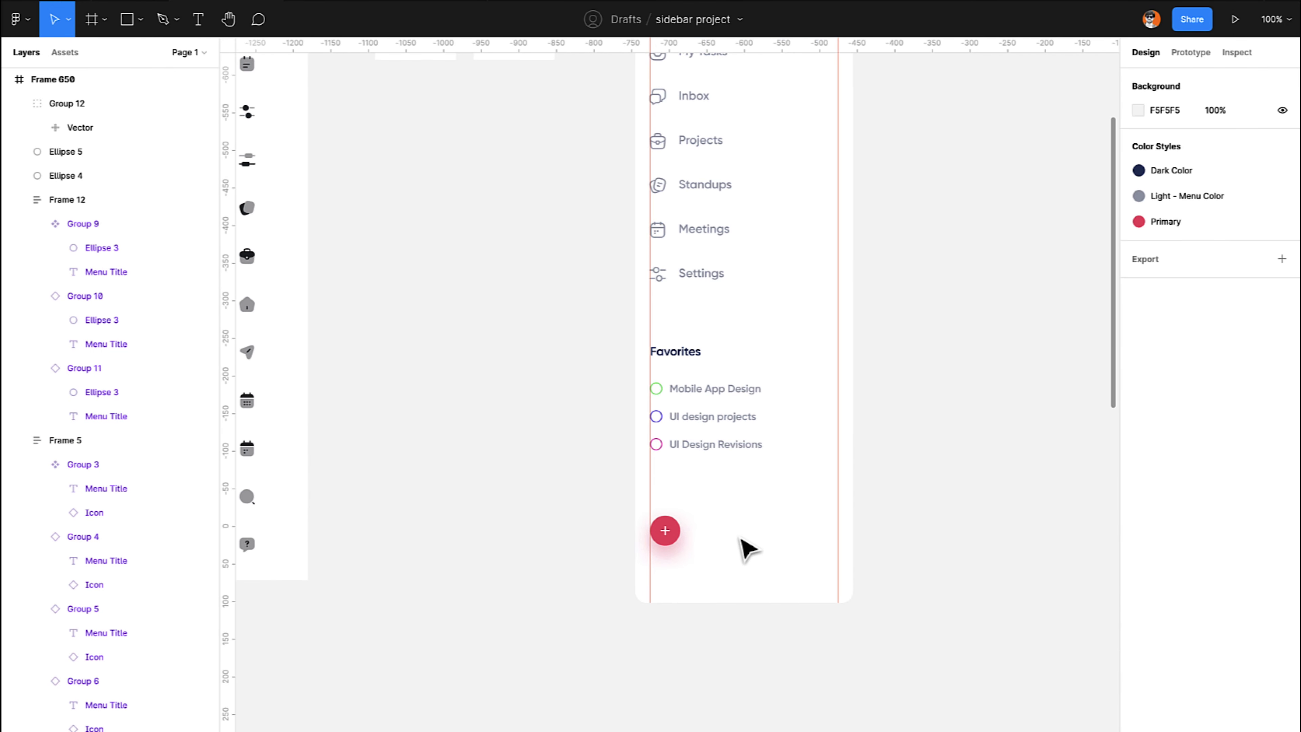
key(t)
click(653, 580)
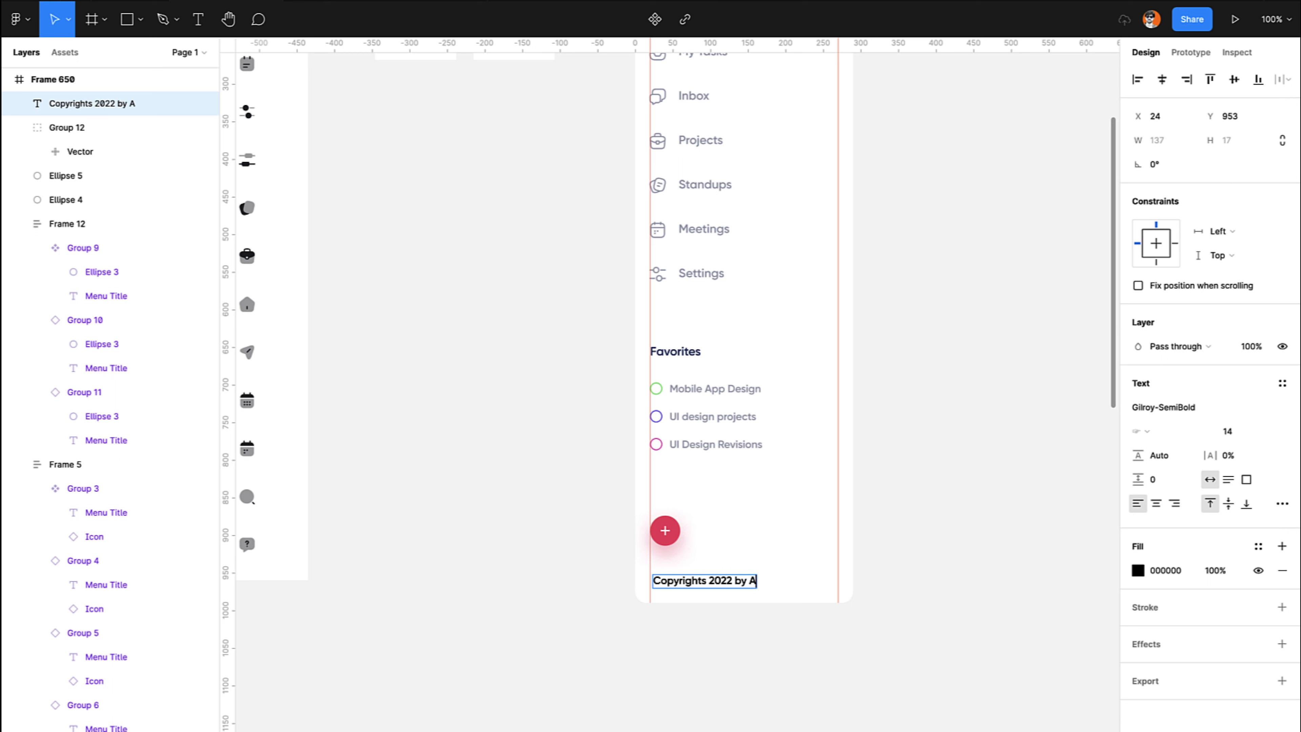
key(Escape)
Set the copyright line's font size to 12 and its fill to the Light - Menu Color style.
click(1250, 432)
key(Return)
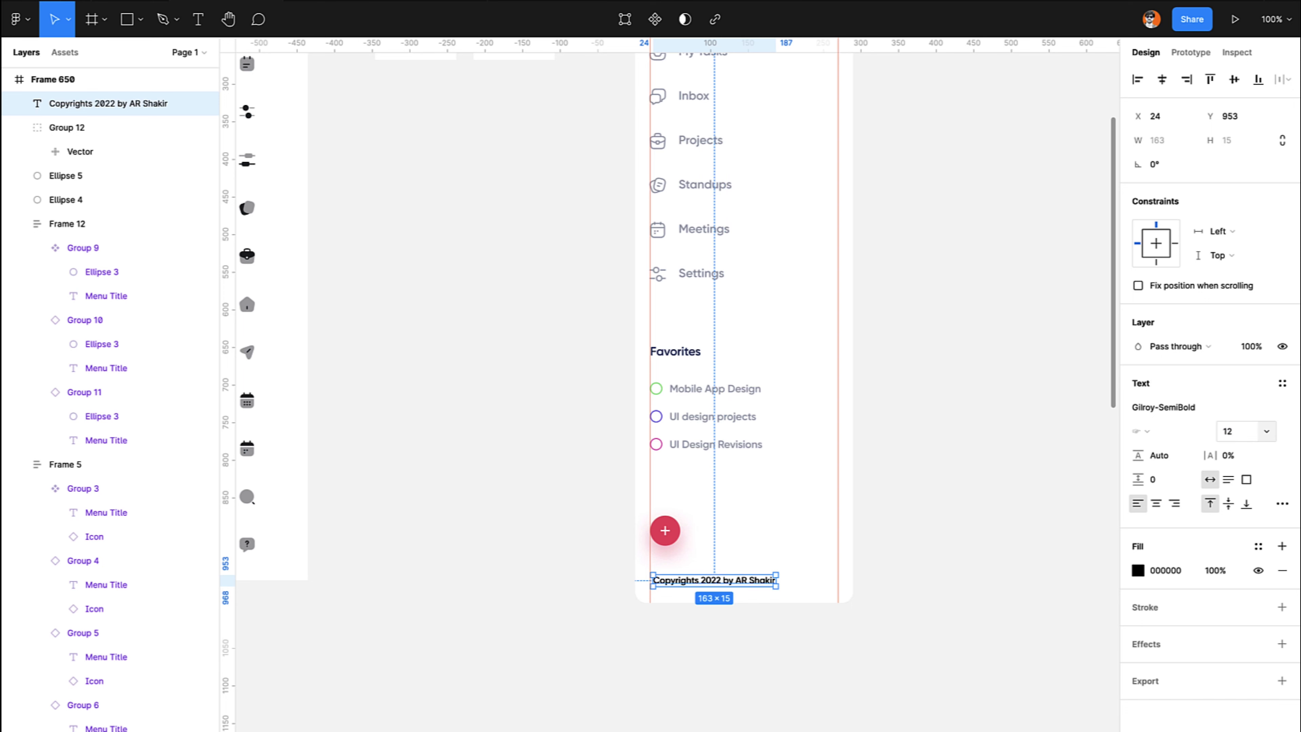
click(715, 392)
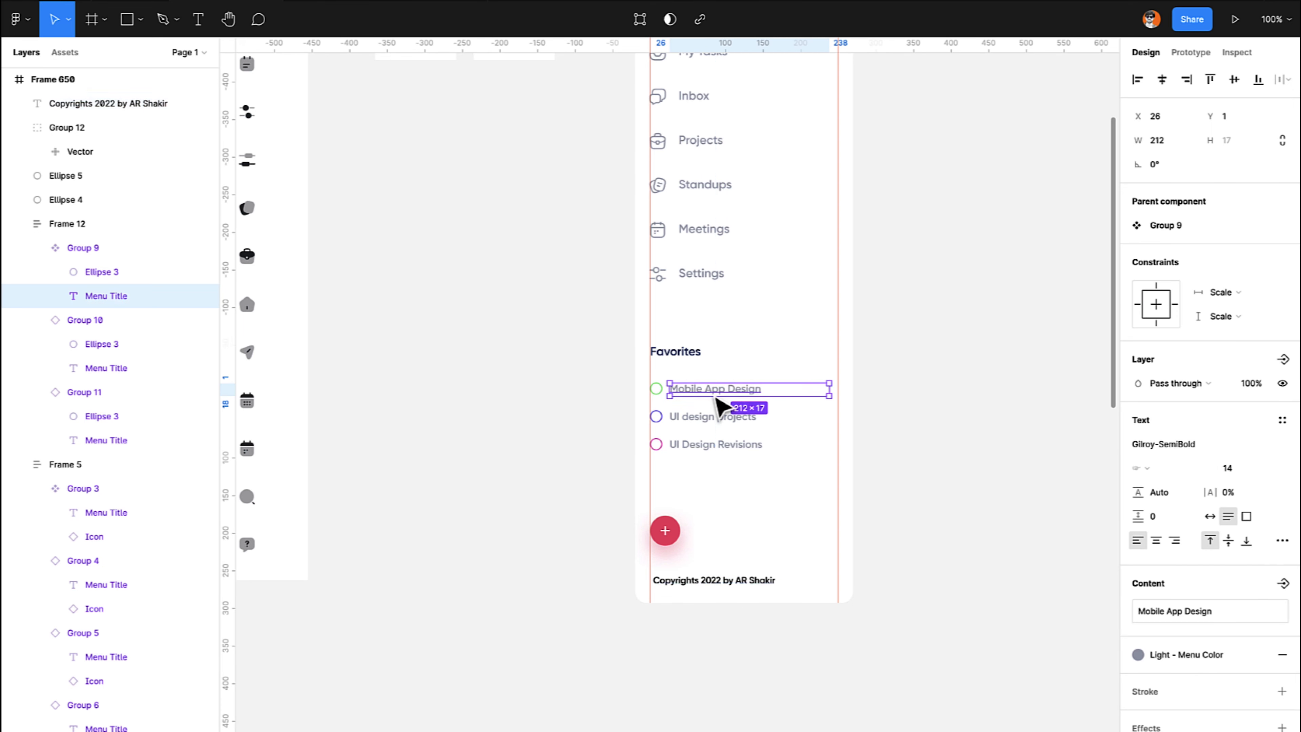
click(747, 583)
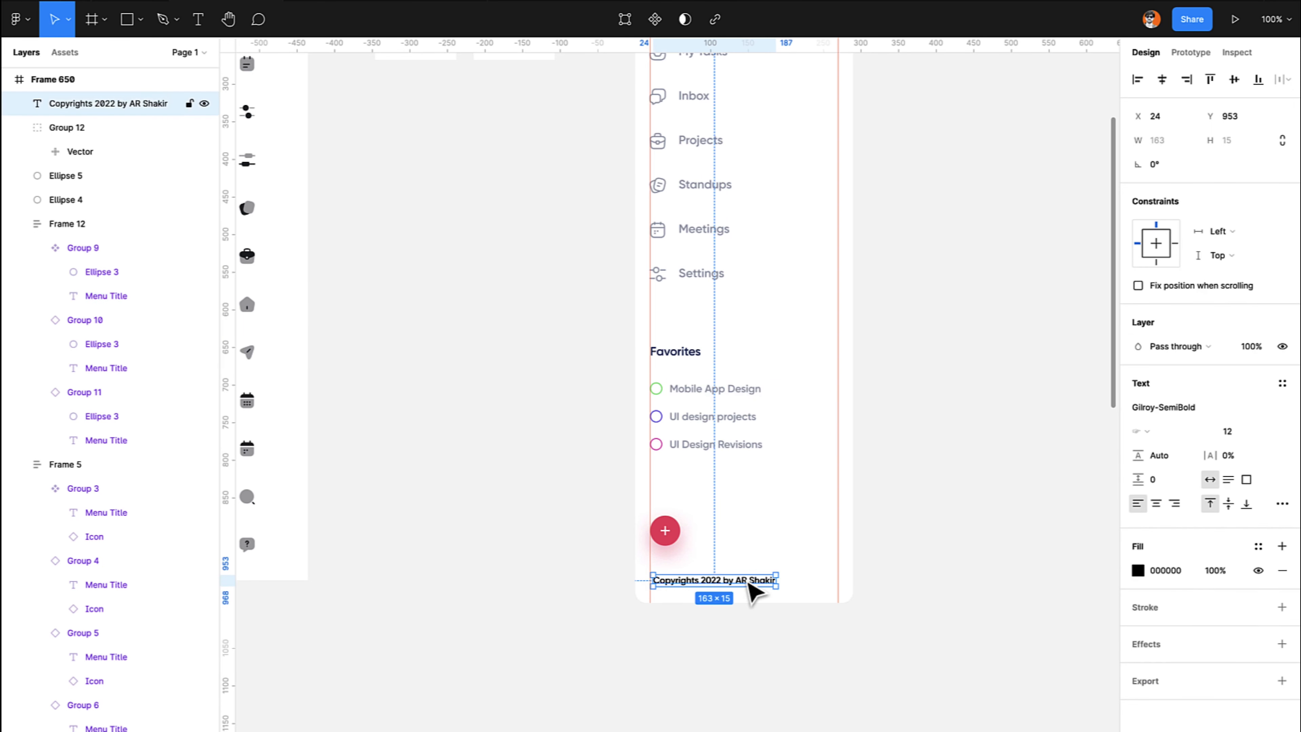
click(1258, 546)
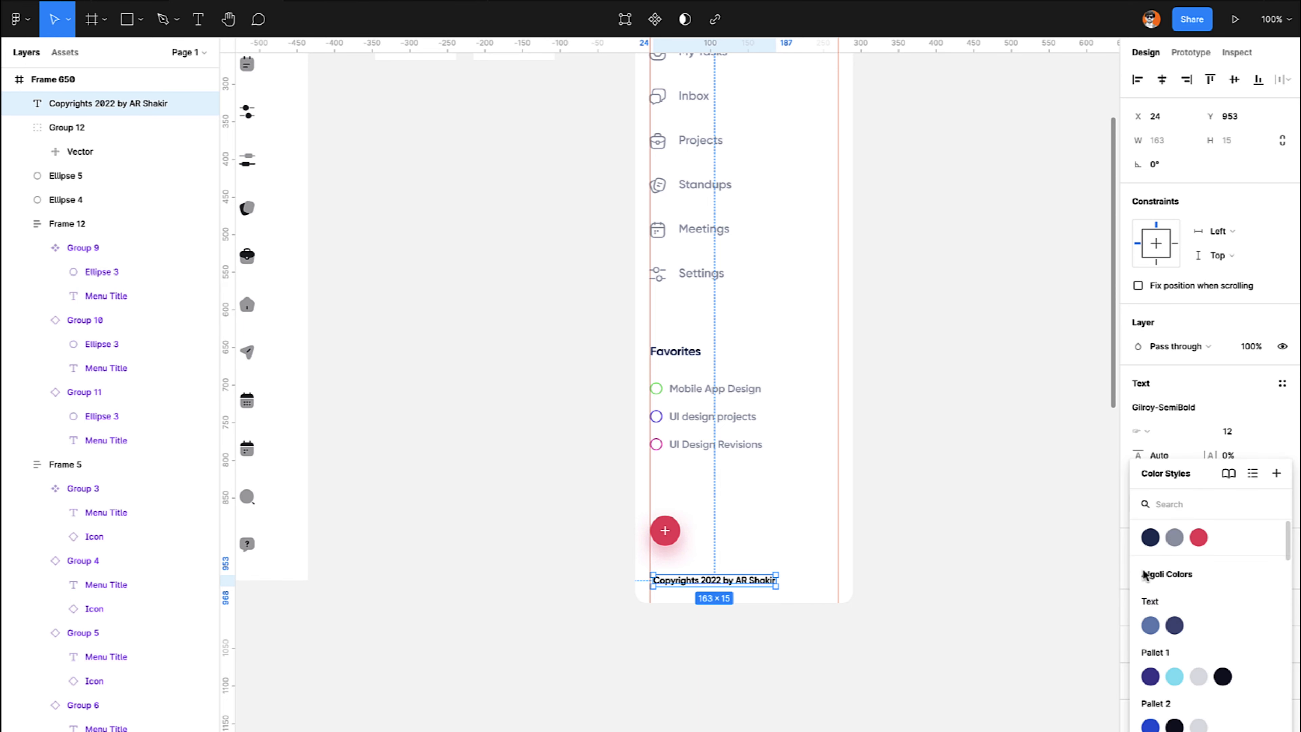
click(1174, 537)
click(686, 672)
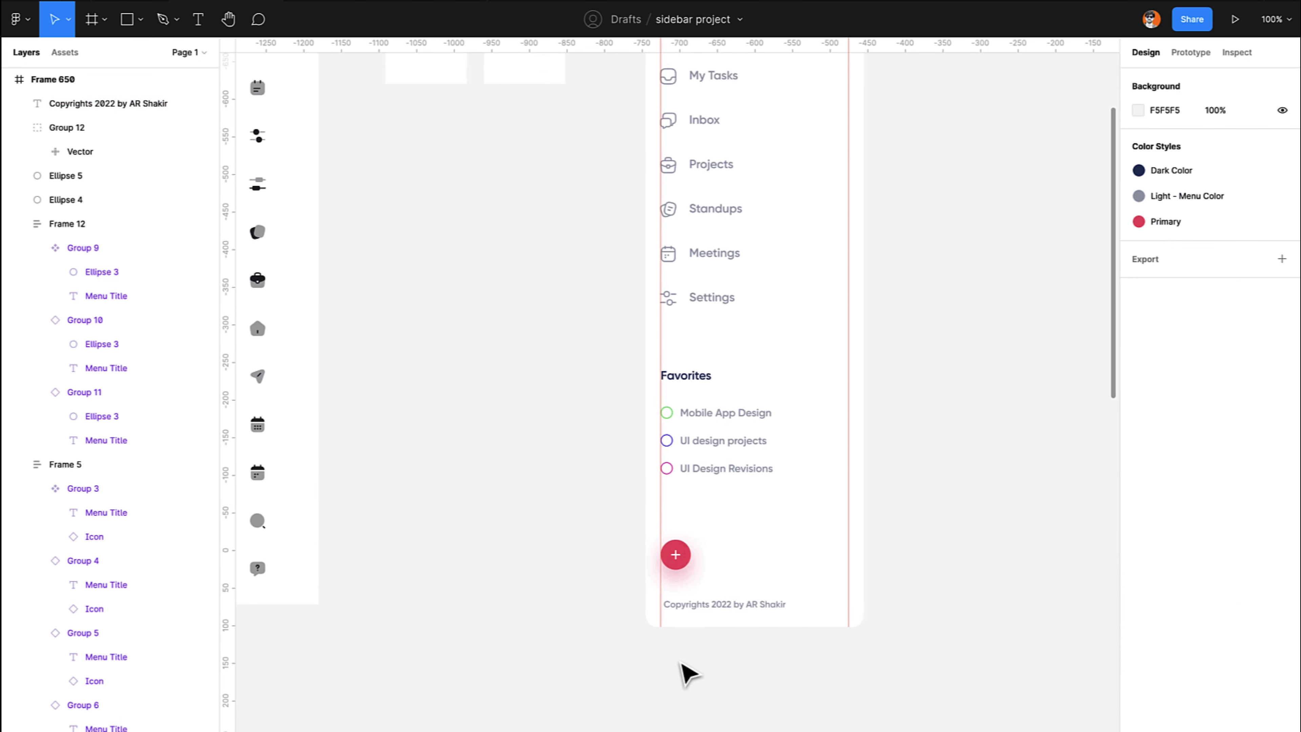
Group all parts of the red plus button and name the group "Plus Icon".
scroll(686, 666, up, 1)
drag(732, 543, 663, 592)
key(ctrl+g)
key(ctrl+r)
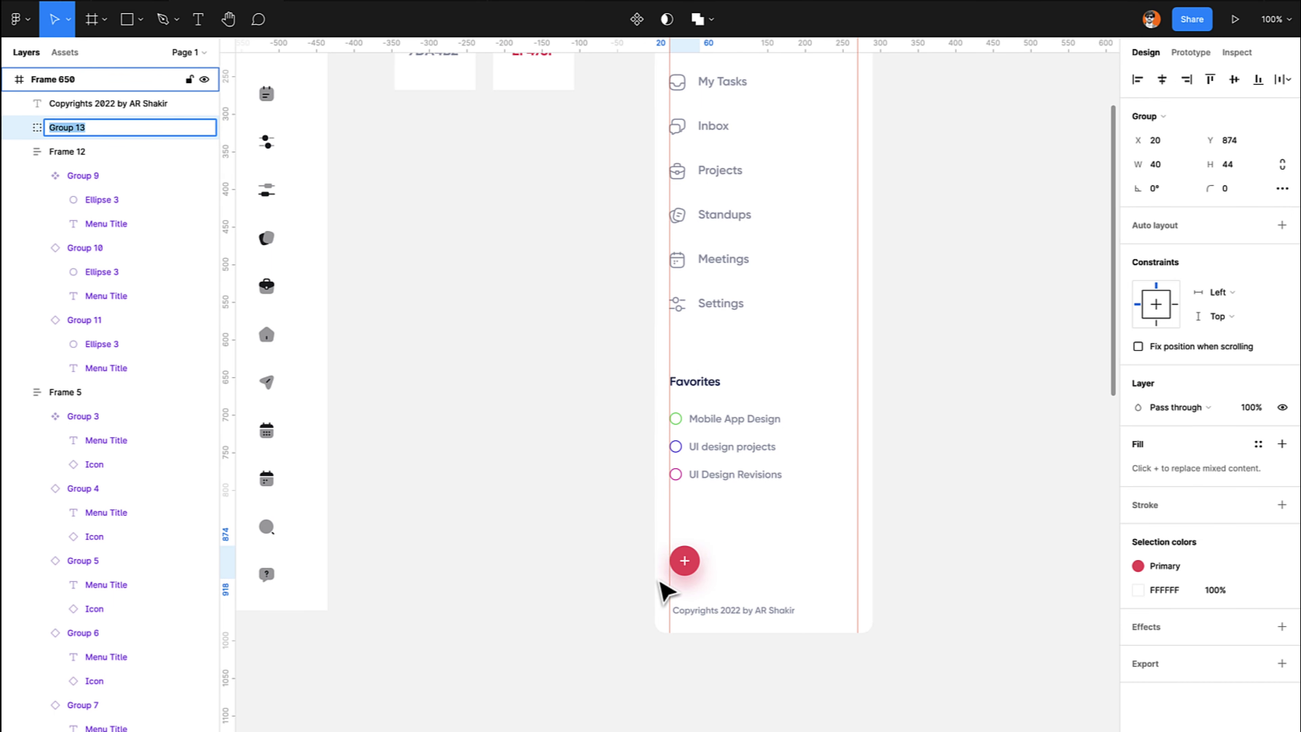
text(Plus Icon)
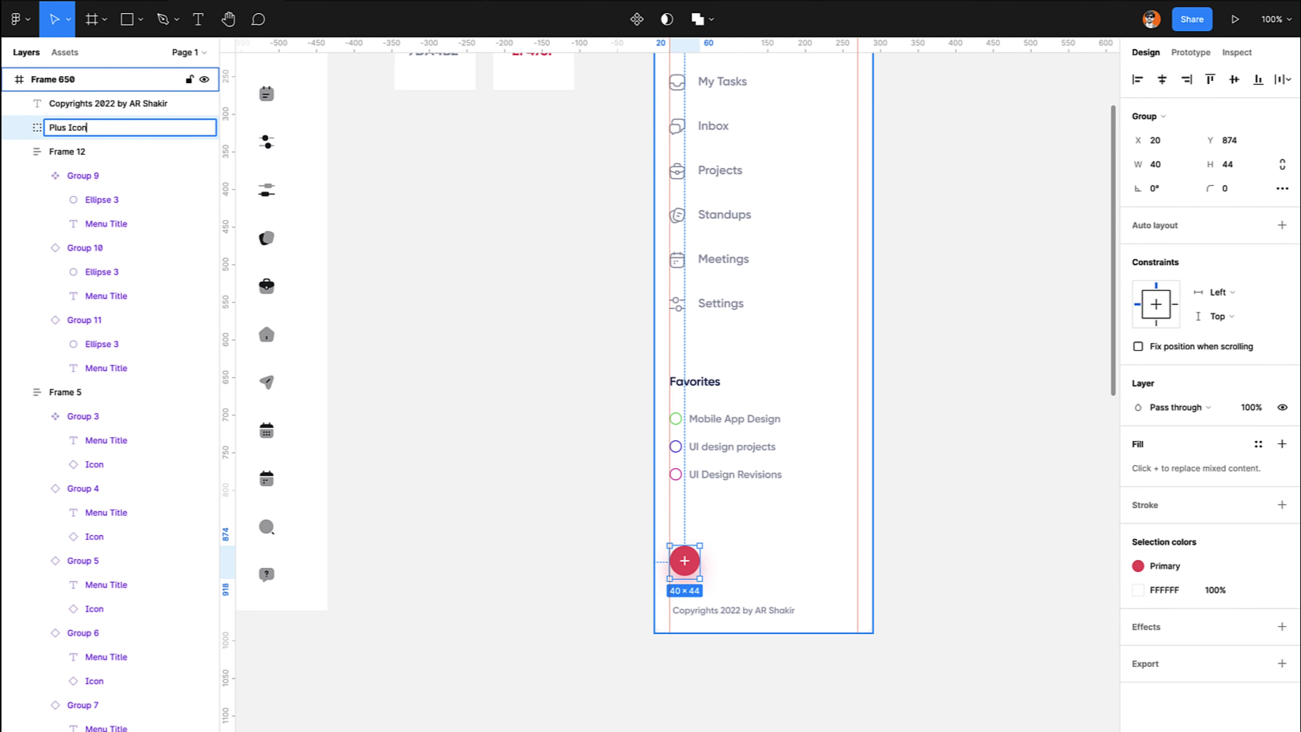
key(Return)
Group the Favorites heading with its list of three projects and name the group "Favorites".
click(702, 481)
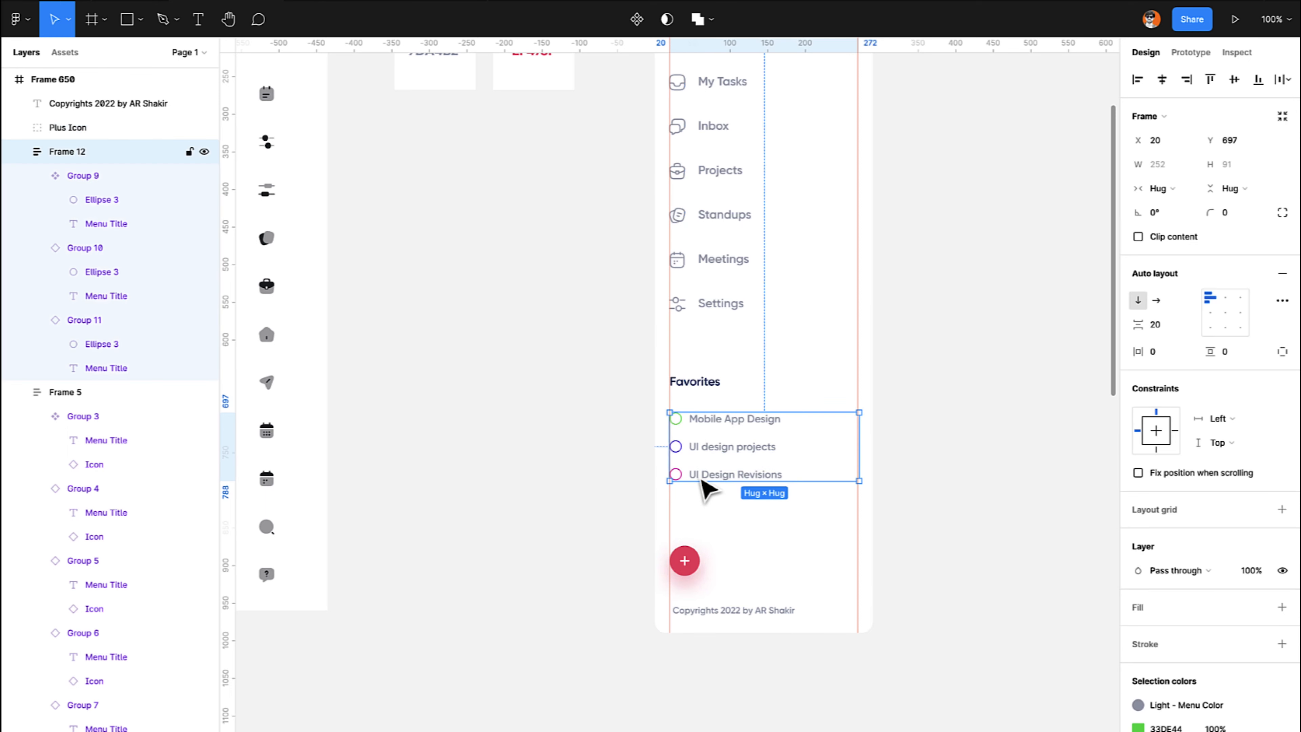
shift+click(695, 389)
key(ctrl+g)
key(ctrl+r)
key(BackSpace)
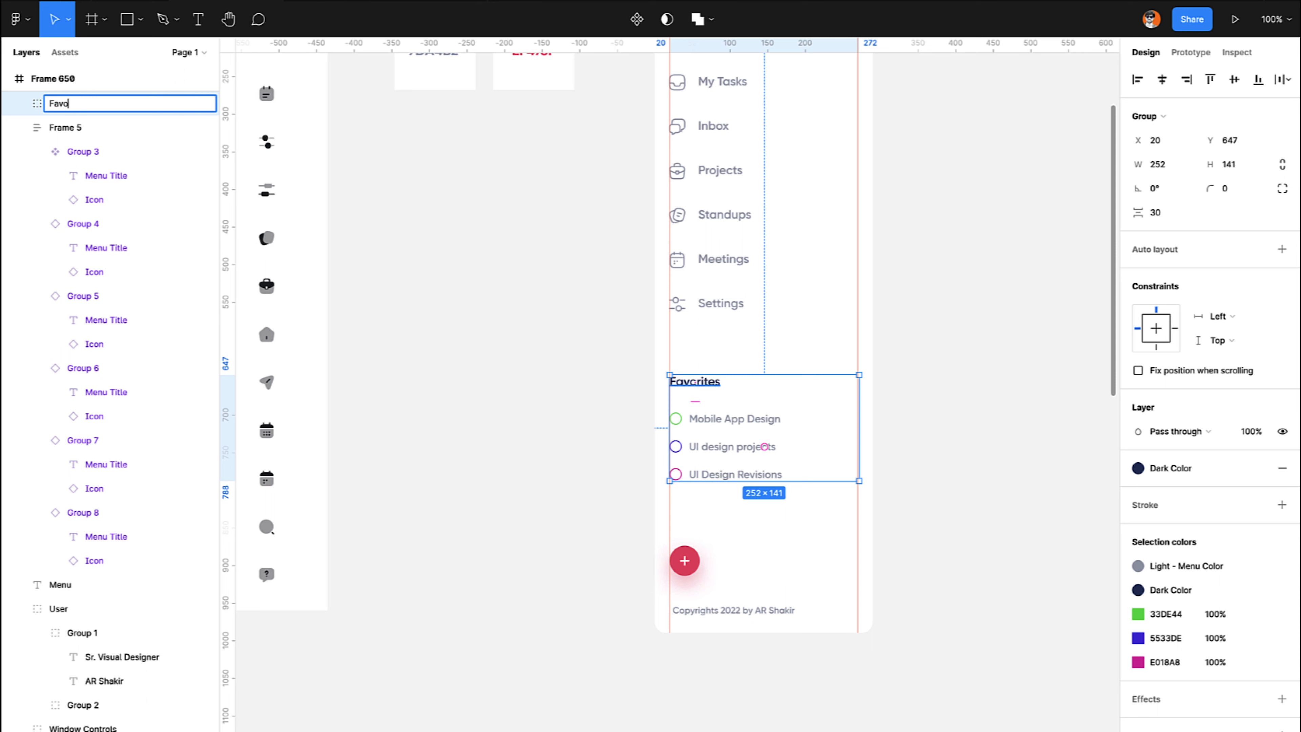
text(Favorites)
key(Return)
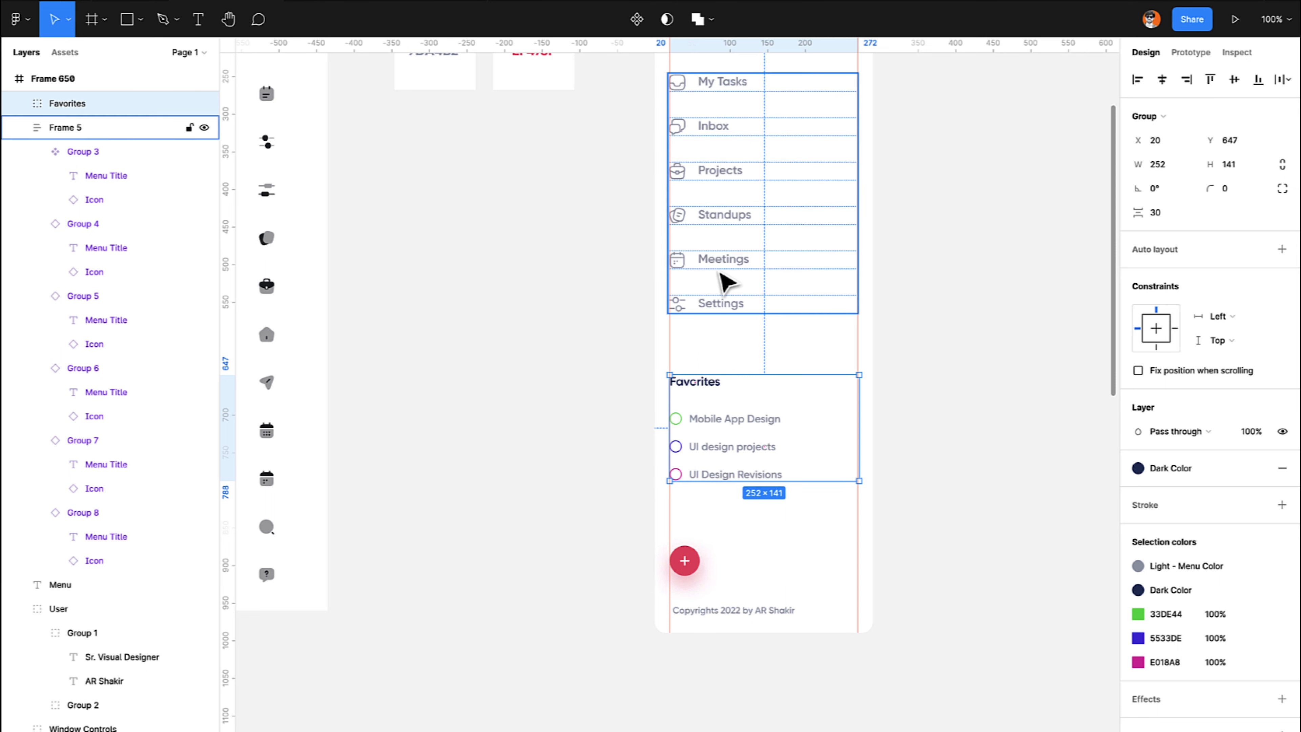
Group the Menu heading with the menu item list and name the group "Menu".
click(729, 282)
scroll(727, 282, up, 3)
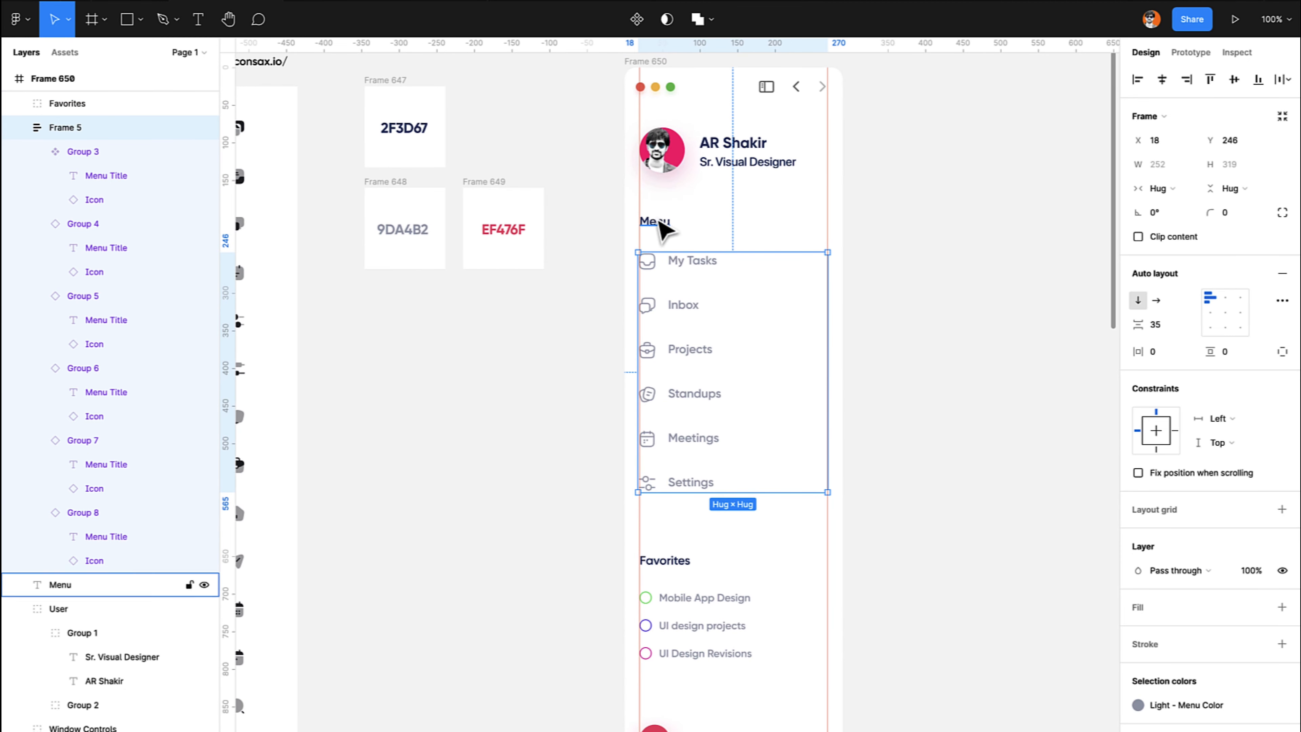
shift+click(657, 221)
key(ctrl+g)
key(ctrl+r)
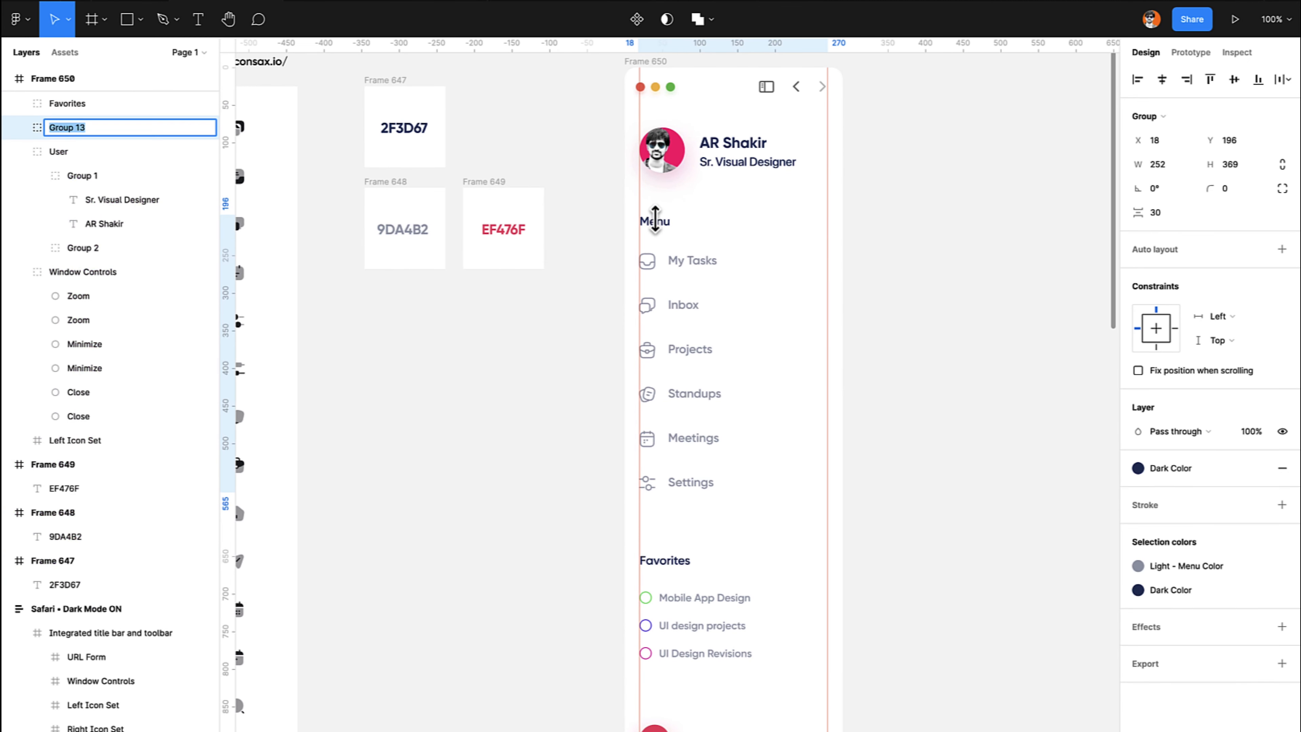
text(Menu)
key(Return)
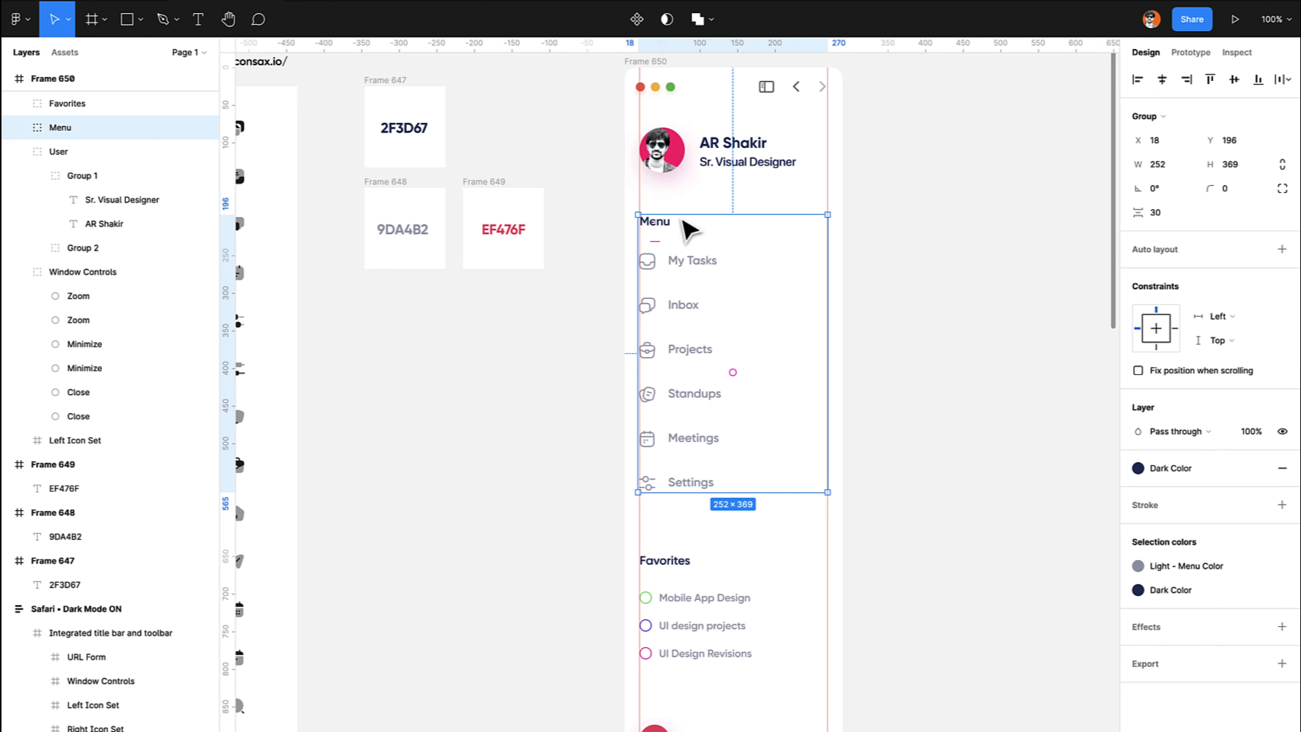
click(956, 278)
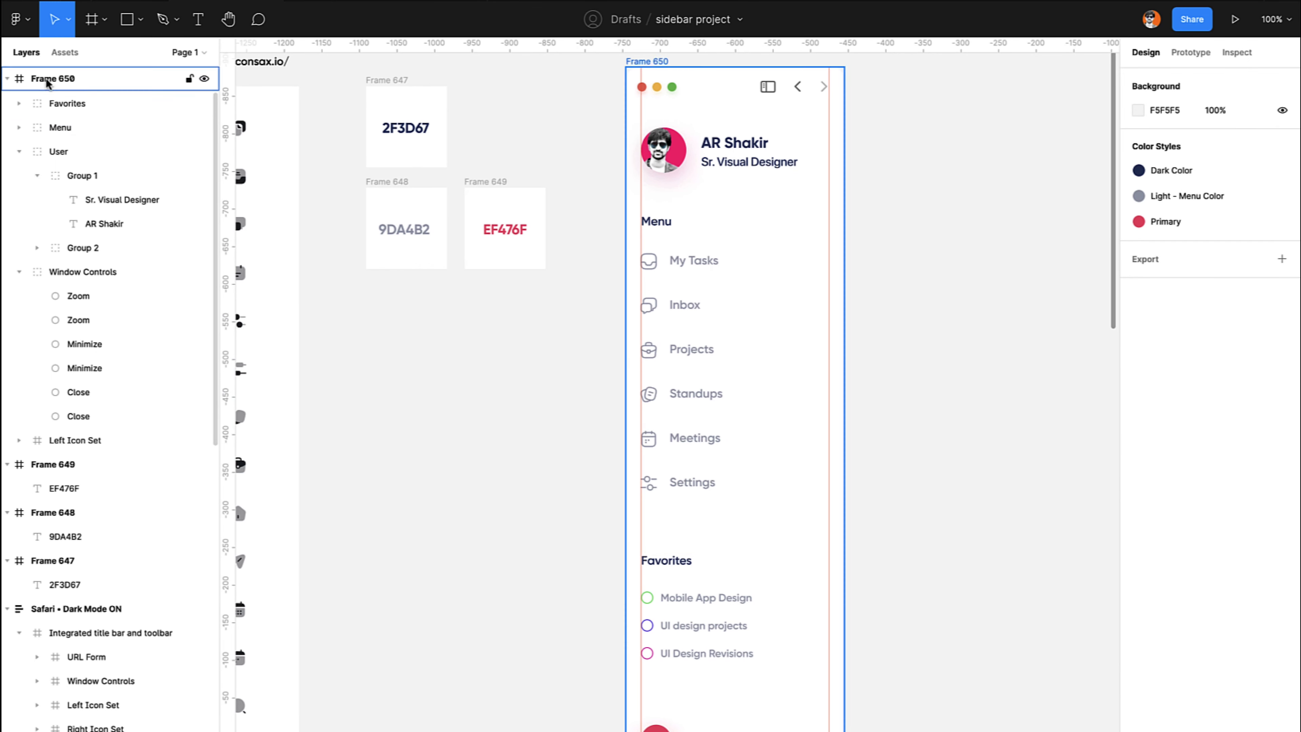
Collapse the User and Window Controls layers, then group Window Controls with Left Icon Set under the name "Broswer".
click(18, 152)
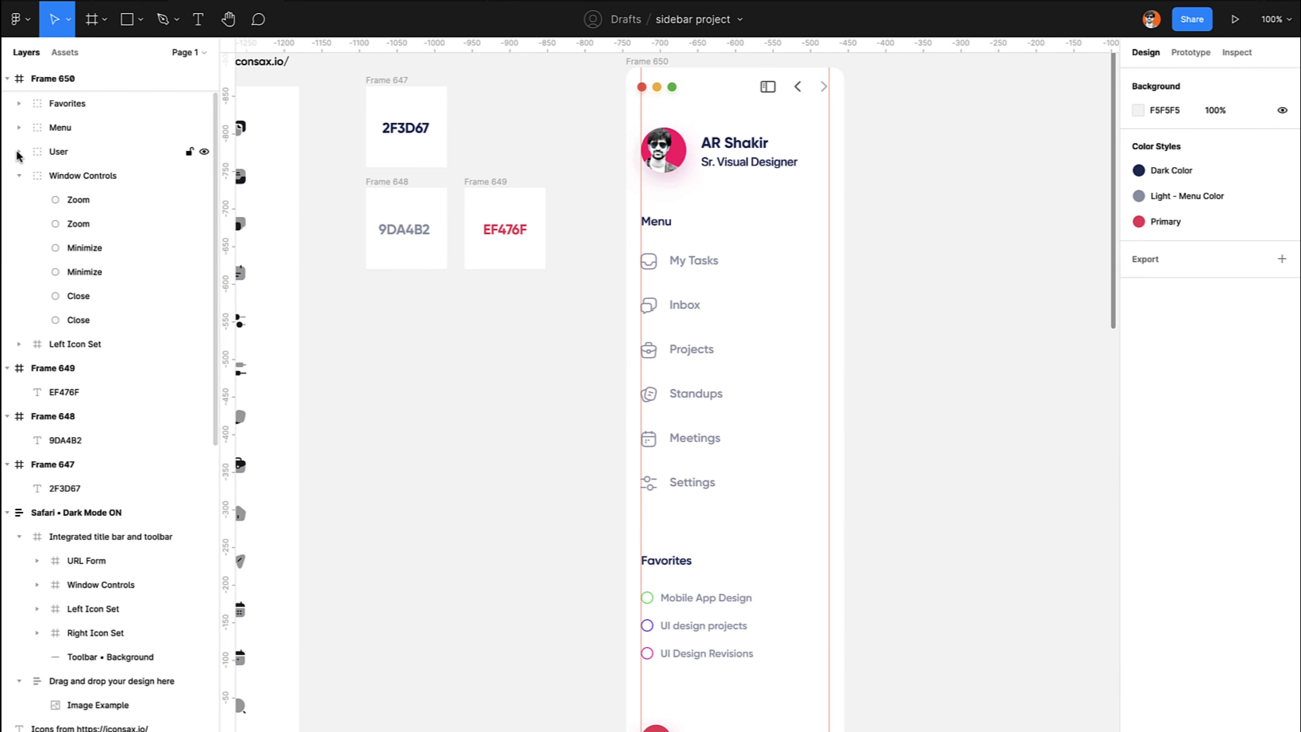
click(19, 176)
click(70, 184)
shift+click(72, 199)
key(ctrl+g)
key(ctrl+r)
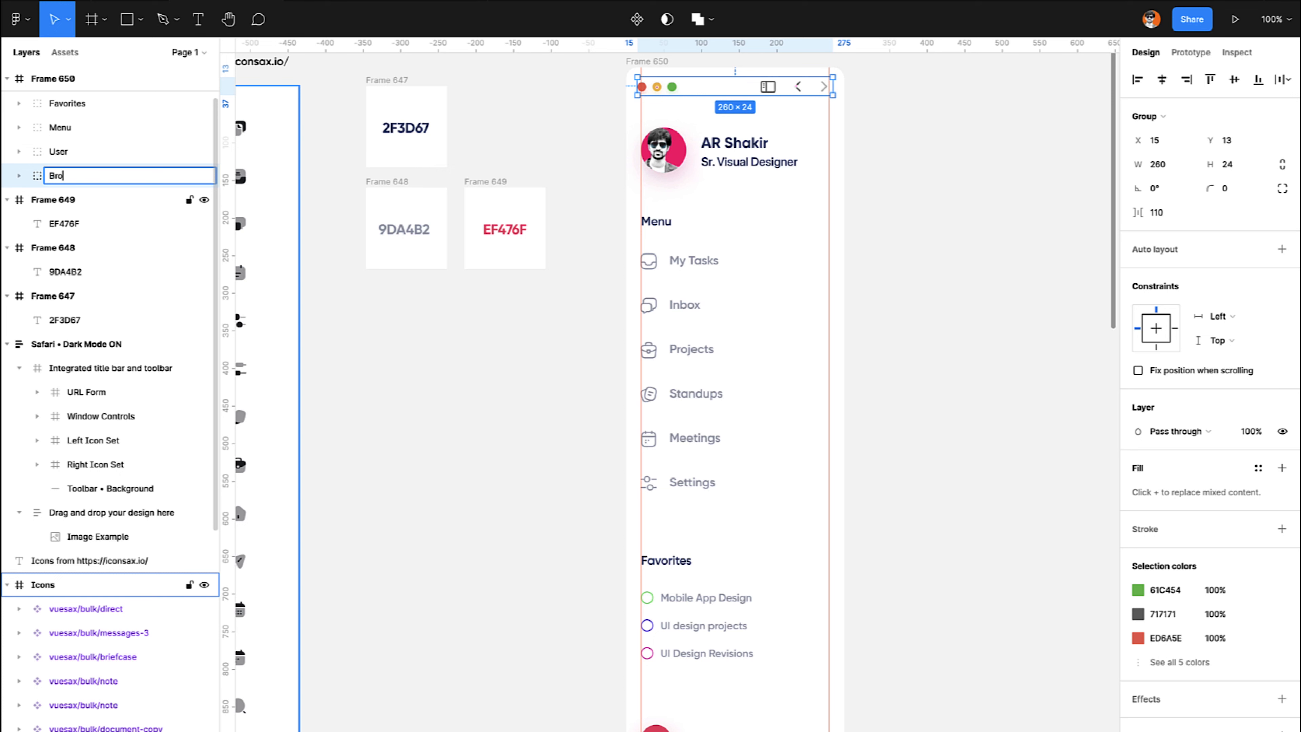
text(Broswer)
key(Return)
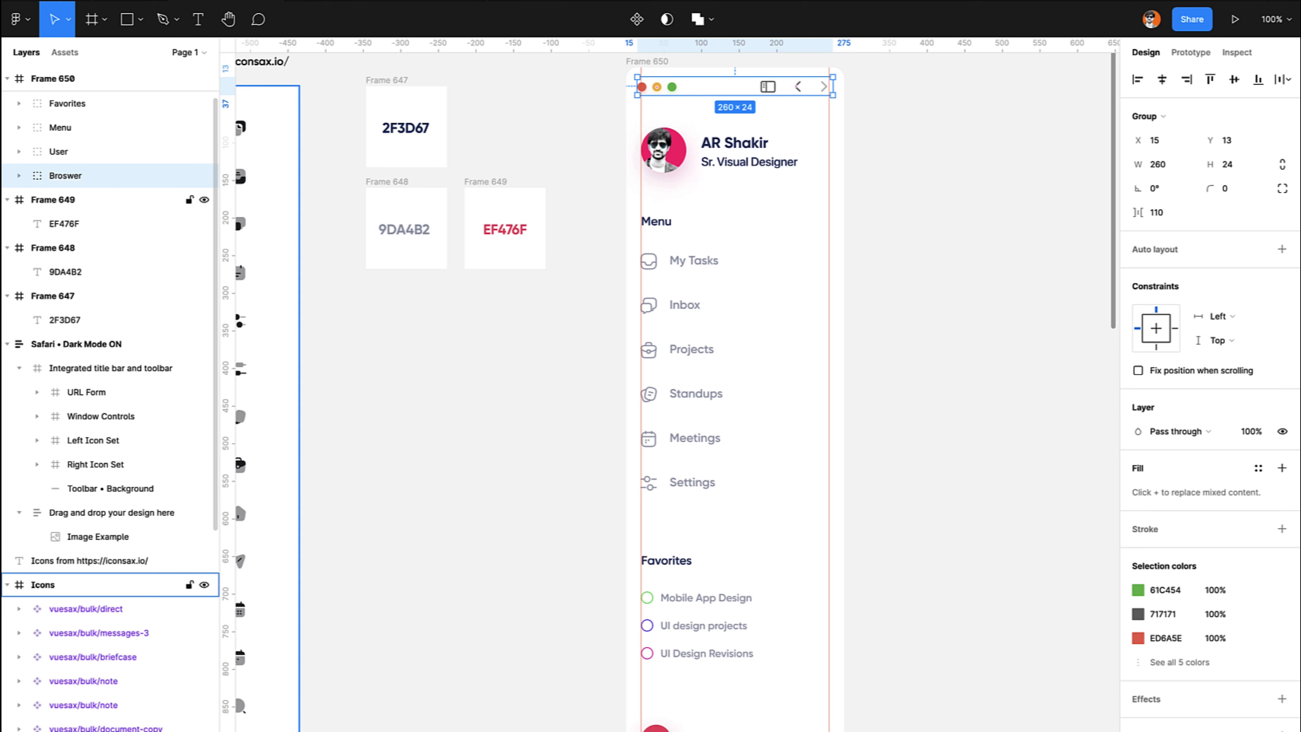
Correct the new group's name to "Browser".
key(ctrl+r)
text(B)
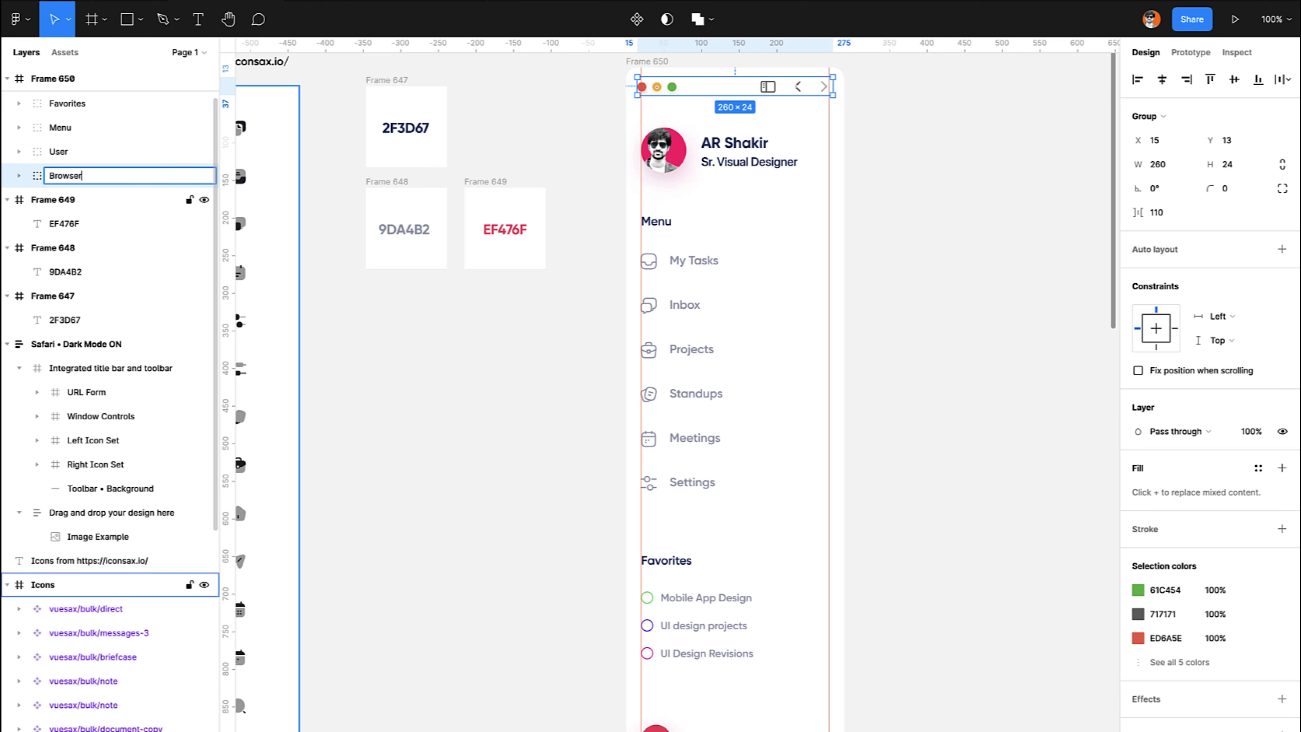
text(rowser)
key(Return)
click(944, 378)
Duplicate the sidebar frame and arrange the two side by side, with the copy at X -596, Y -888.
scroll(947, 380, down, 2)
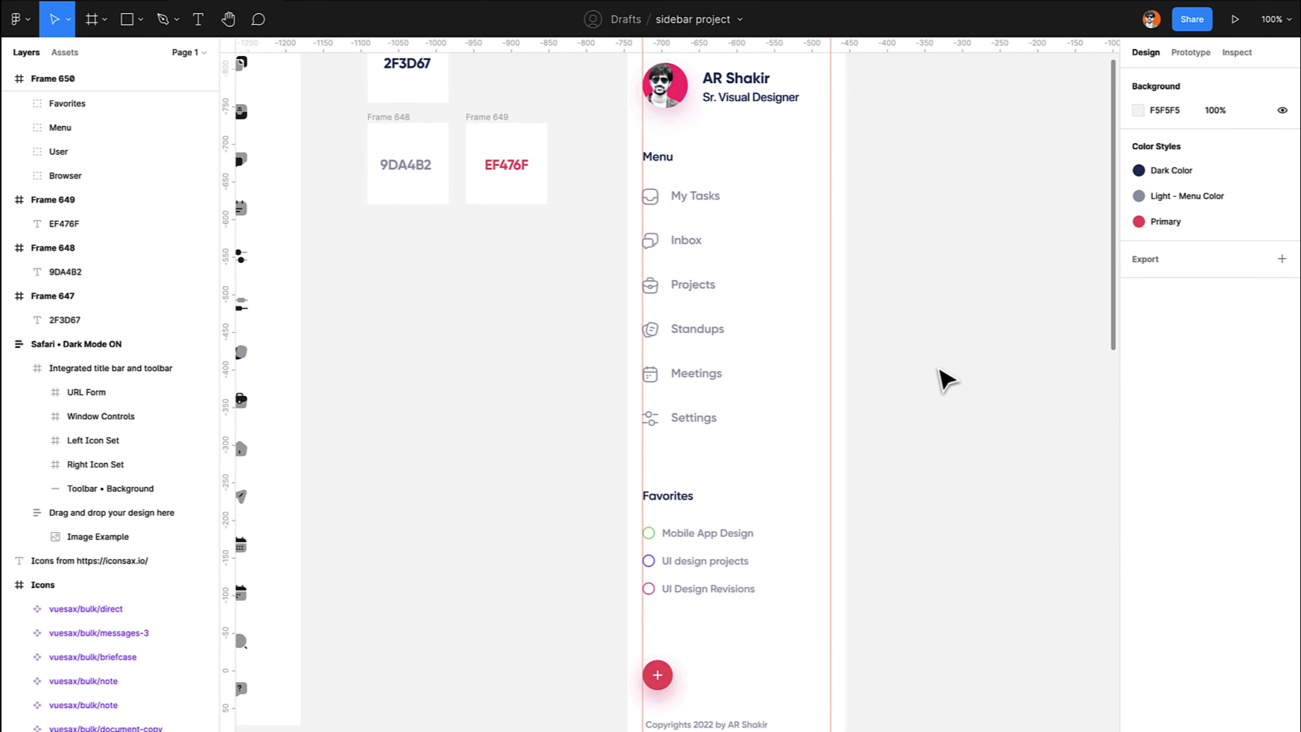
scroll(946, 380, down, 1)
scroll(946, 380, up, 4)
scroll(947, 380, right, 2)
scroll(946, 380, left, 2)
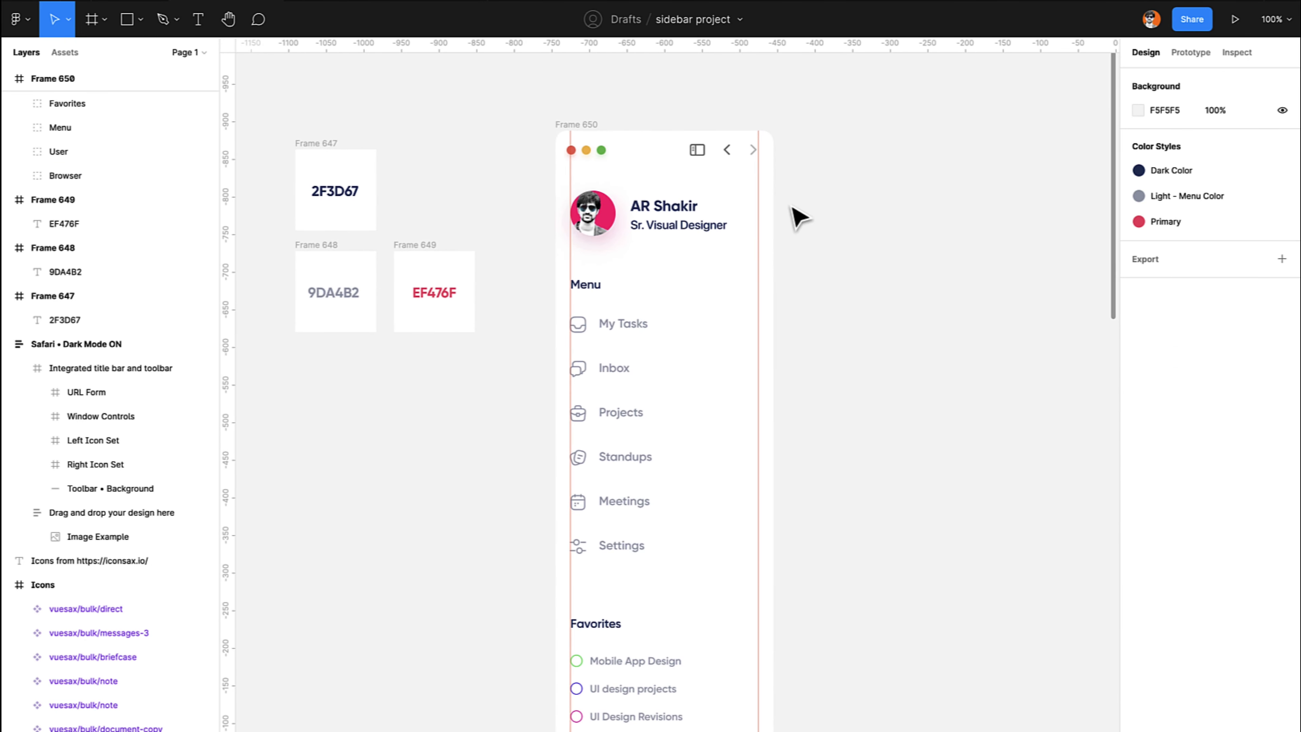
click(575, 132)
drag(574, 132, 706, 134)
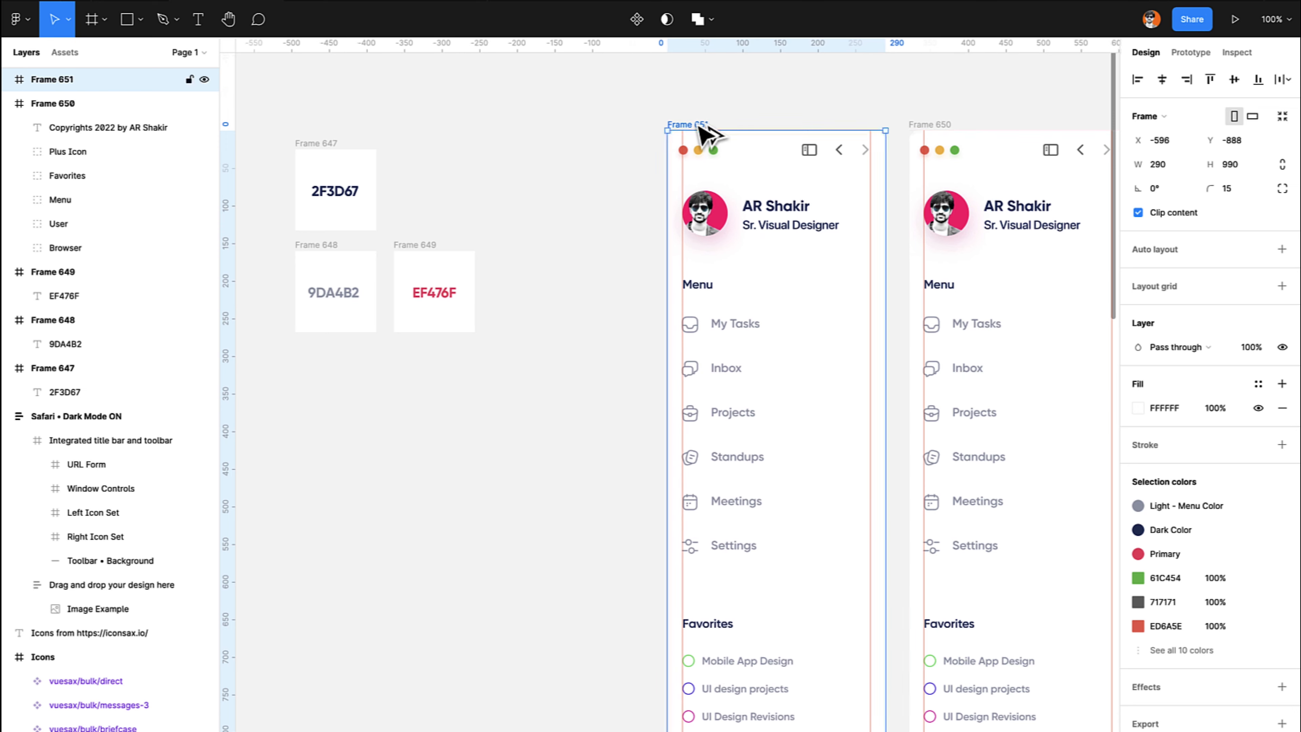
click(729, 117)
Remove the user's name, job title and all six menu item titles from the duplicated sidebar, keeping the avatar and icons.
drag(681, 189, 840, 245)
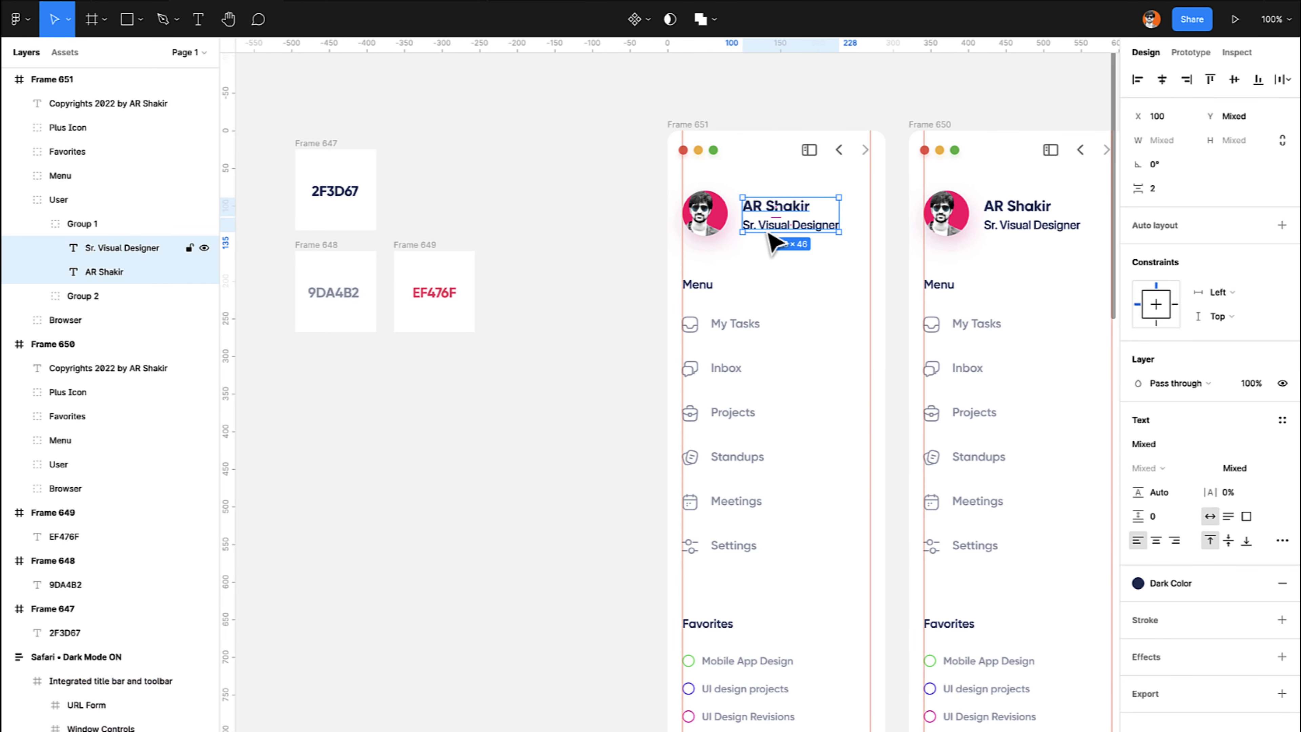
shift+click(736, 324)
shift+click(728, 368)
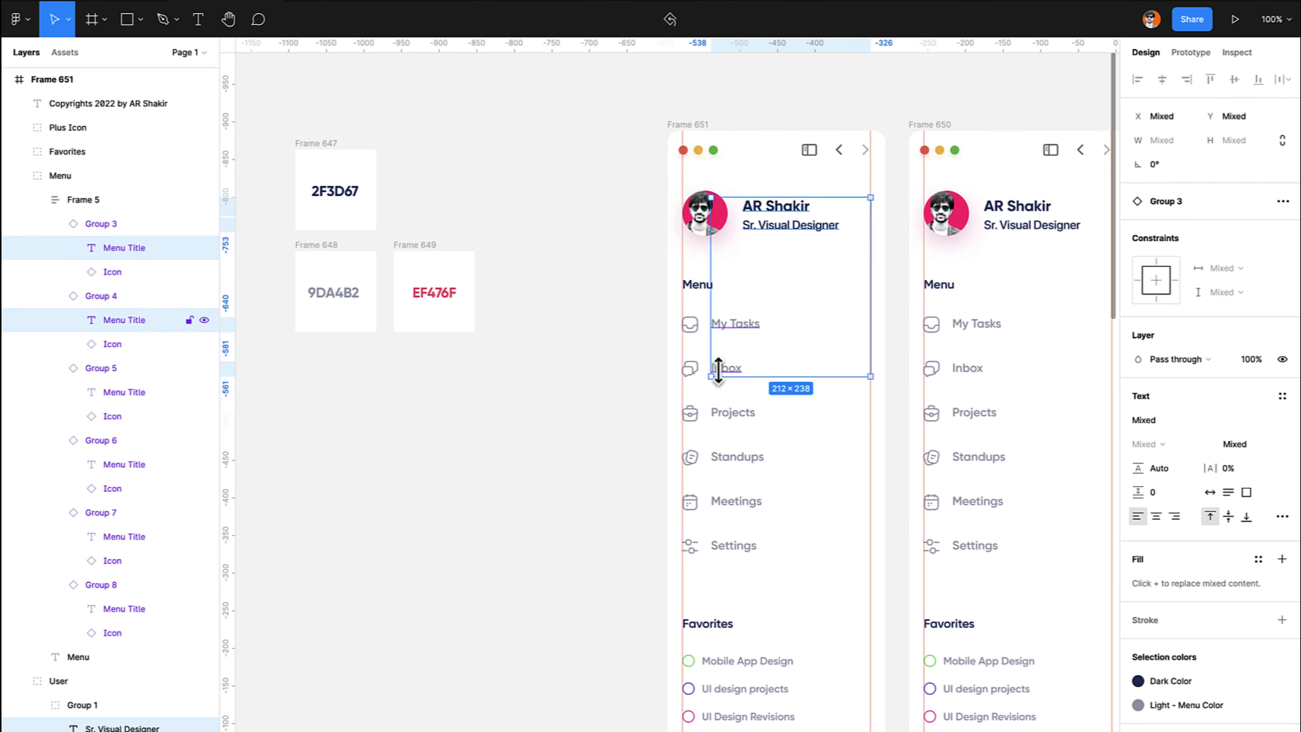
shift+click(727, 412)
shift+click(736, 458)
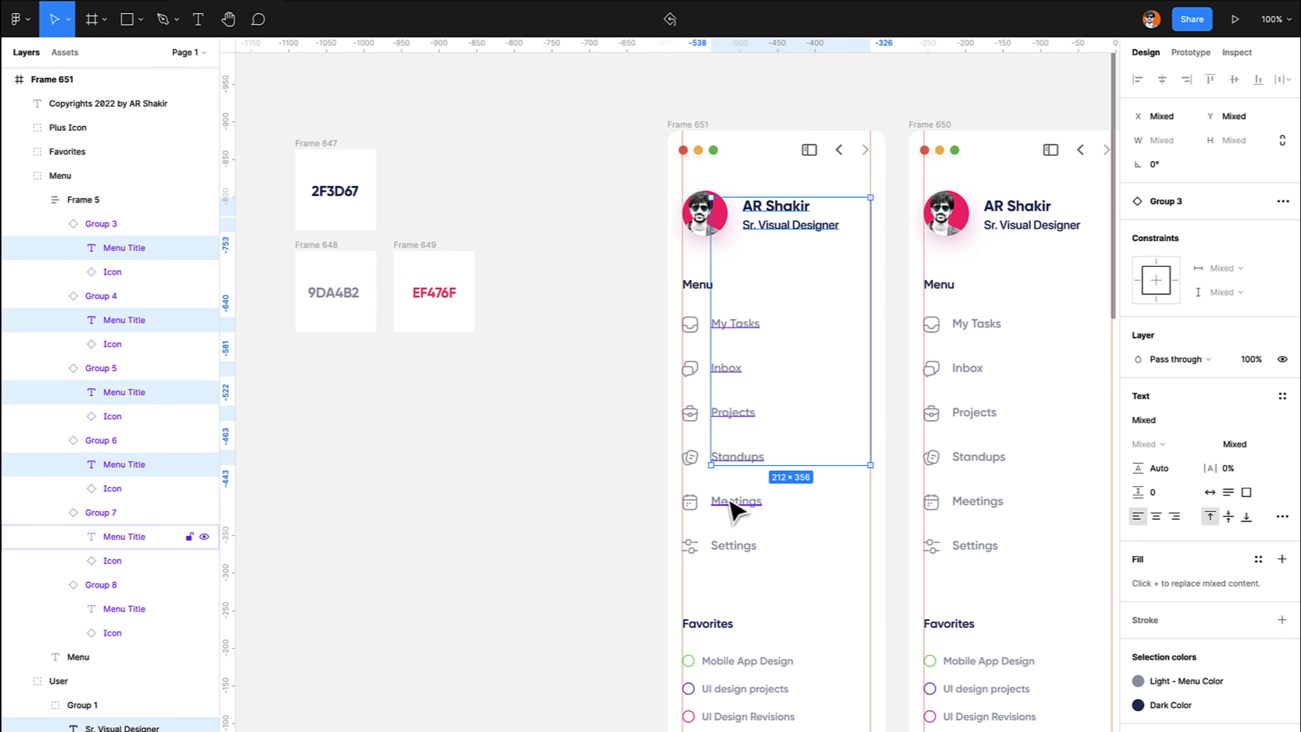
shift+click(734, 502)
shift+click(734, 546)
scroll(735, 551, down, 6)
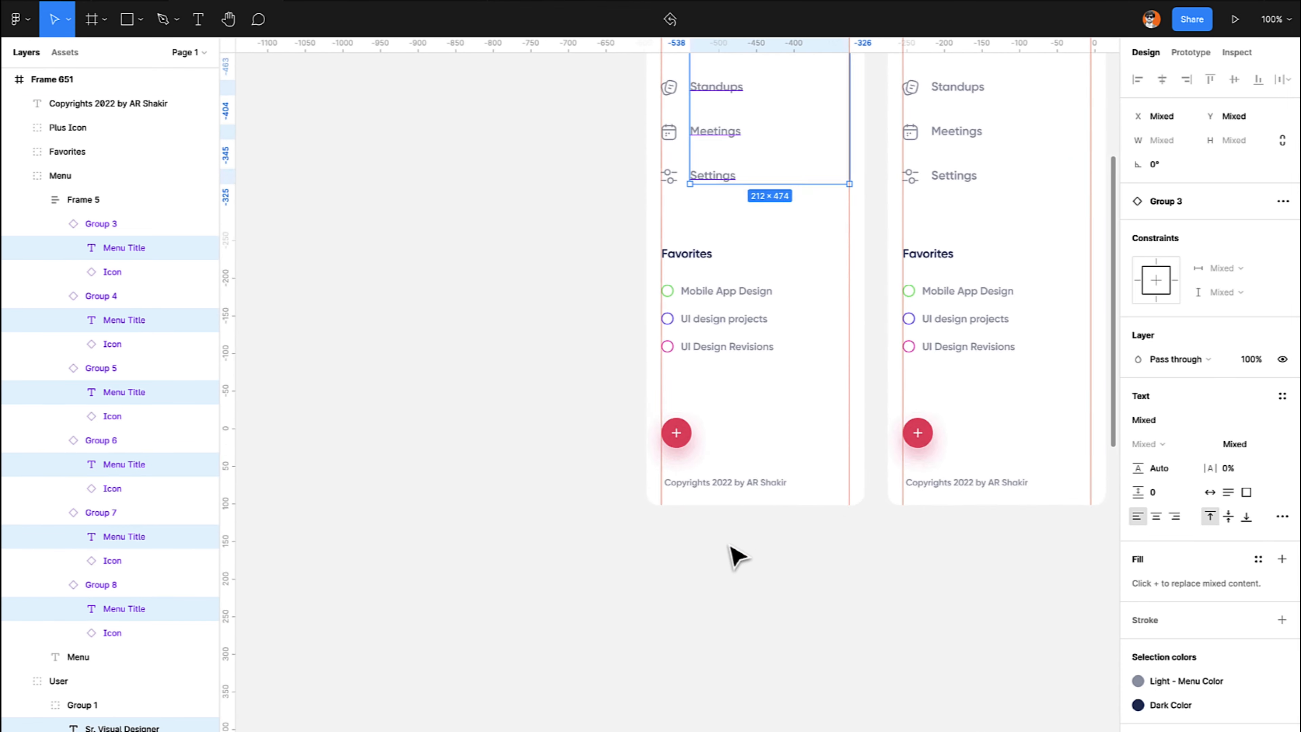
scroll(736, 557, up, 6)
key(ctrl+shift+h)
key(Escape)
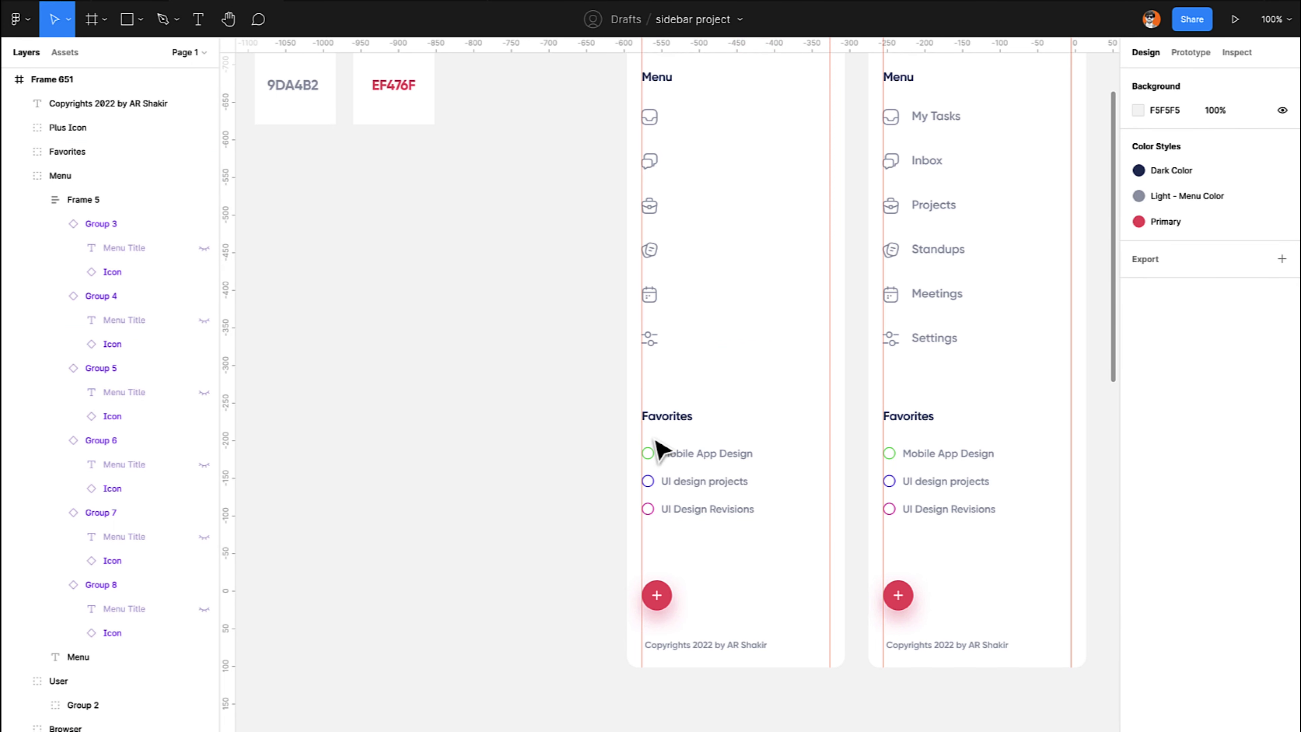
Delete the Favorites group, the copyright line and the top toolbar icons from the duplicated sidebar.
click(663, 425)
key(Delete)
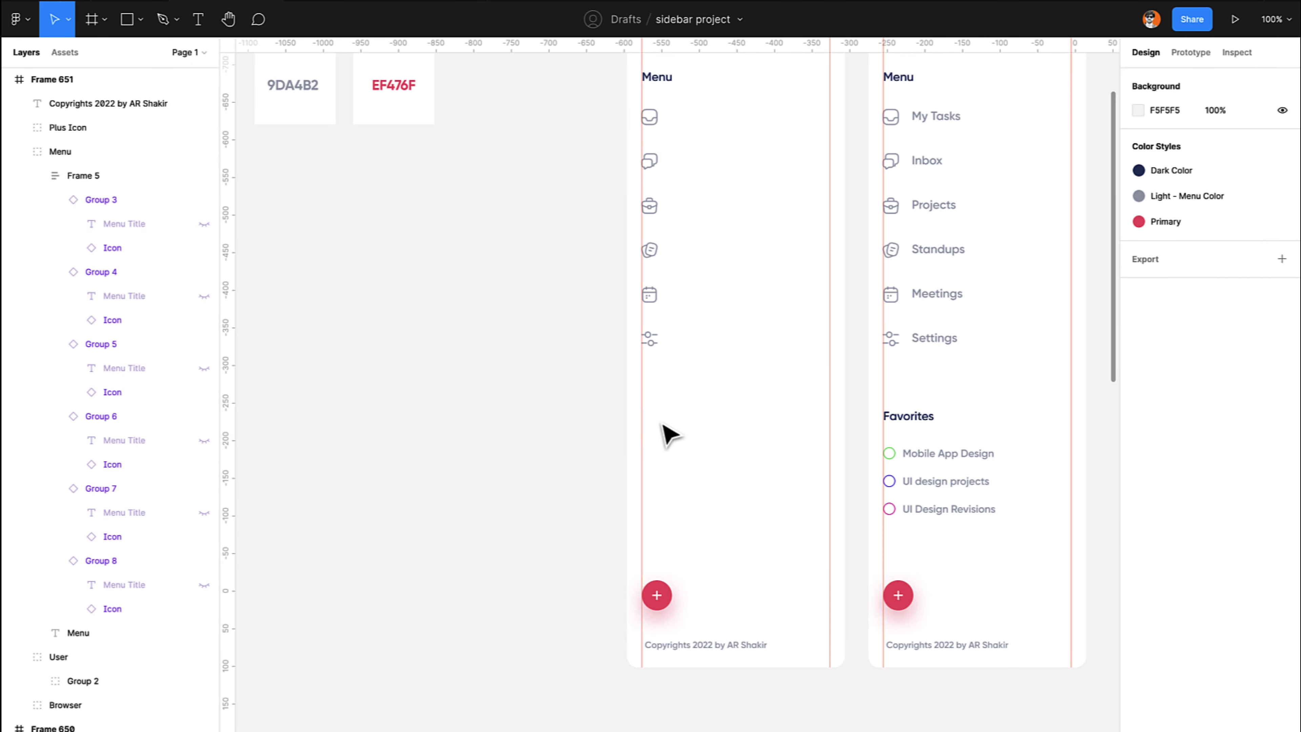
click(743, 649)
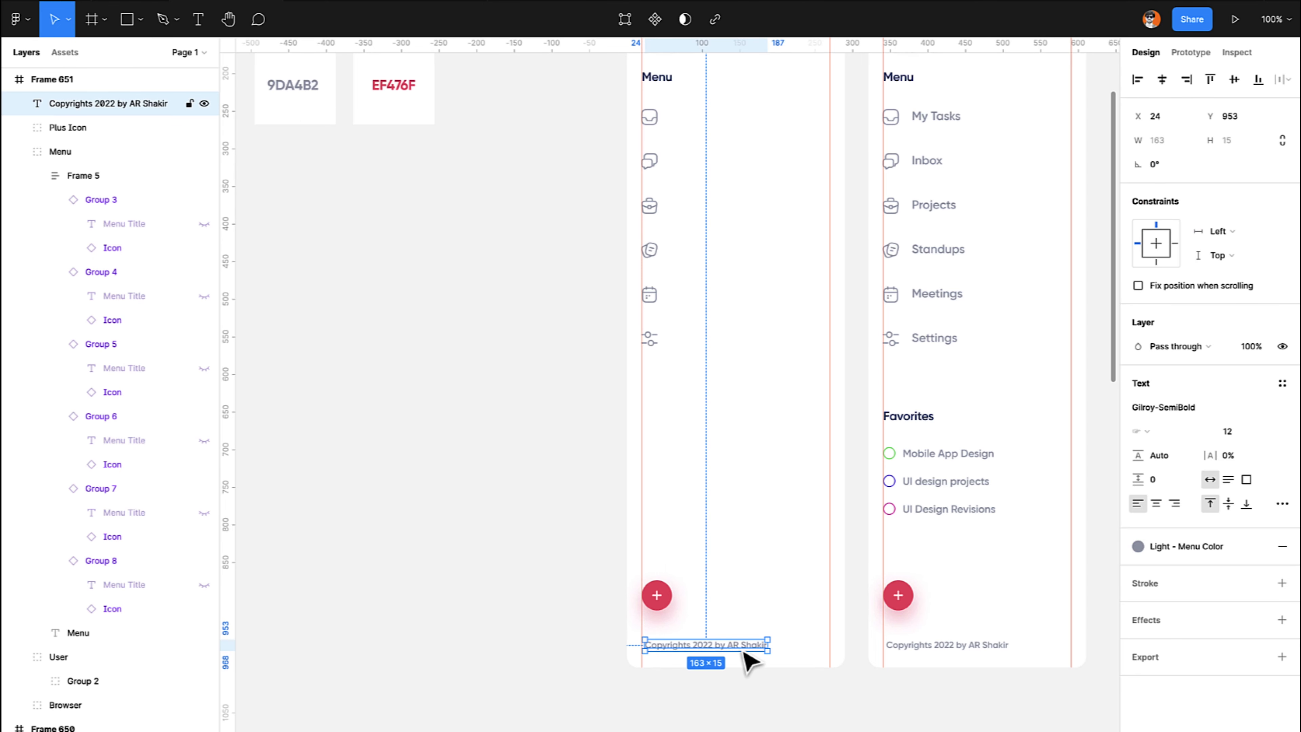
key(Delete)
scroll(743, 661, up, 4)
click(820, 127)
double_click(813, 125)
key(Delete)
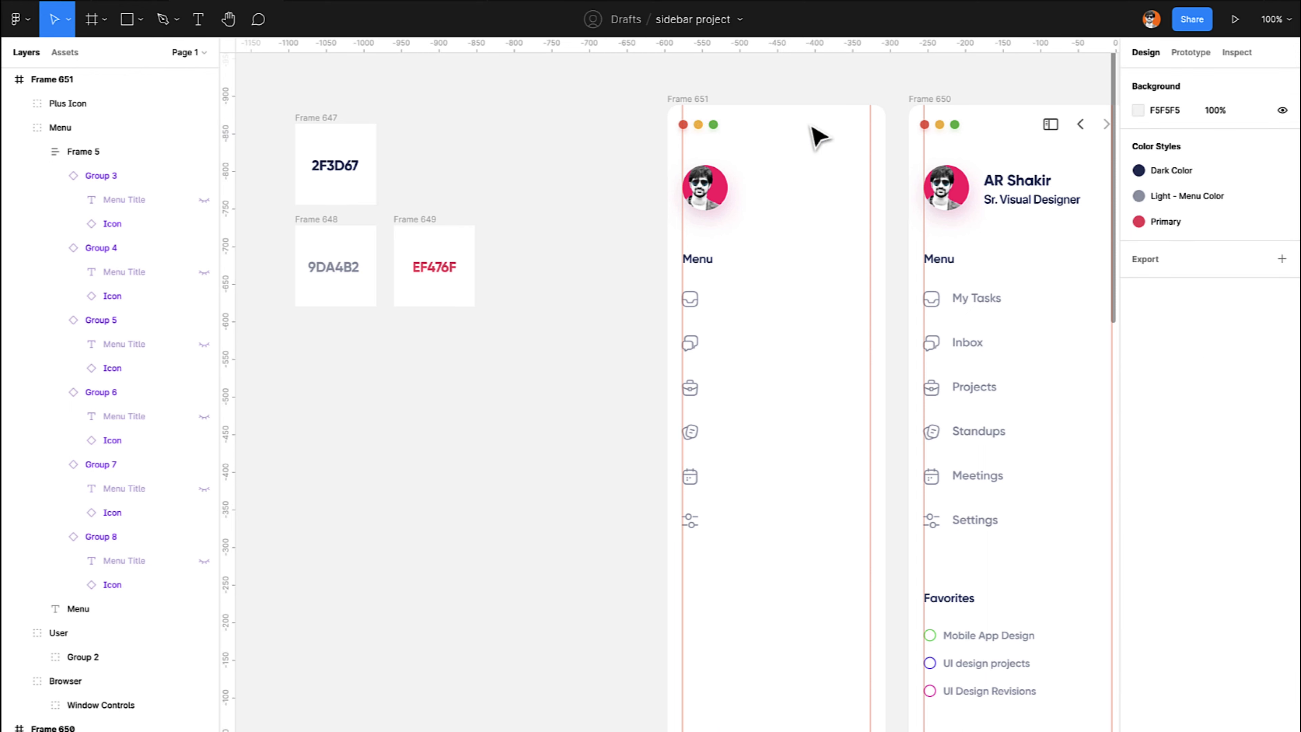
Narrow the duplicated sidebar frame to a slim column just wide enough for the avatar and the menu icons.
click(720, 195)
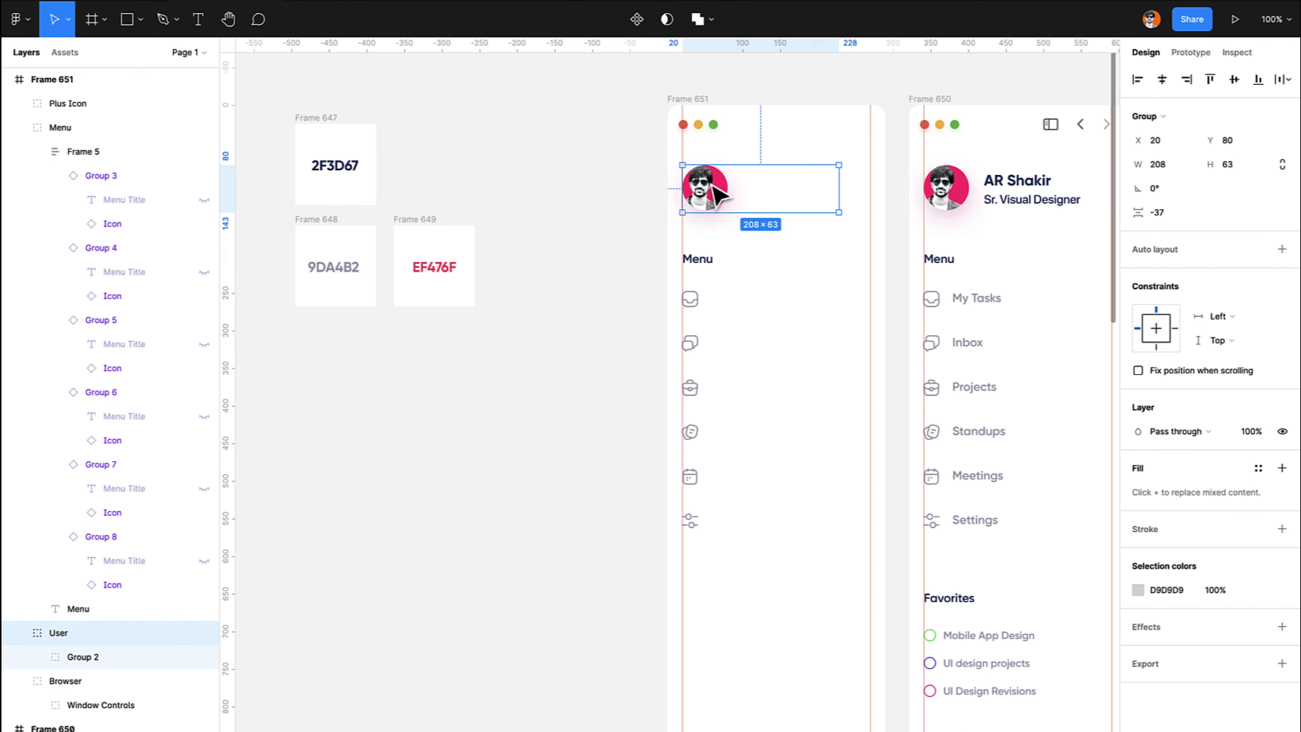
click(799, 197)
click(725, 197)
mouse_move(78, 659)
mouse_down()
mouse_move(57, 633)
mouse_move(57, 652)
mouse_up()
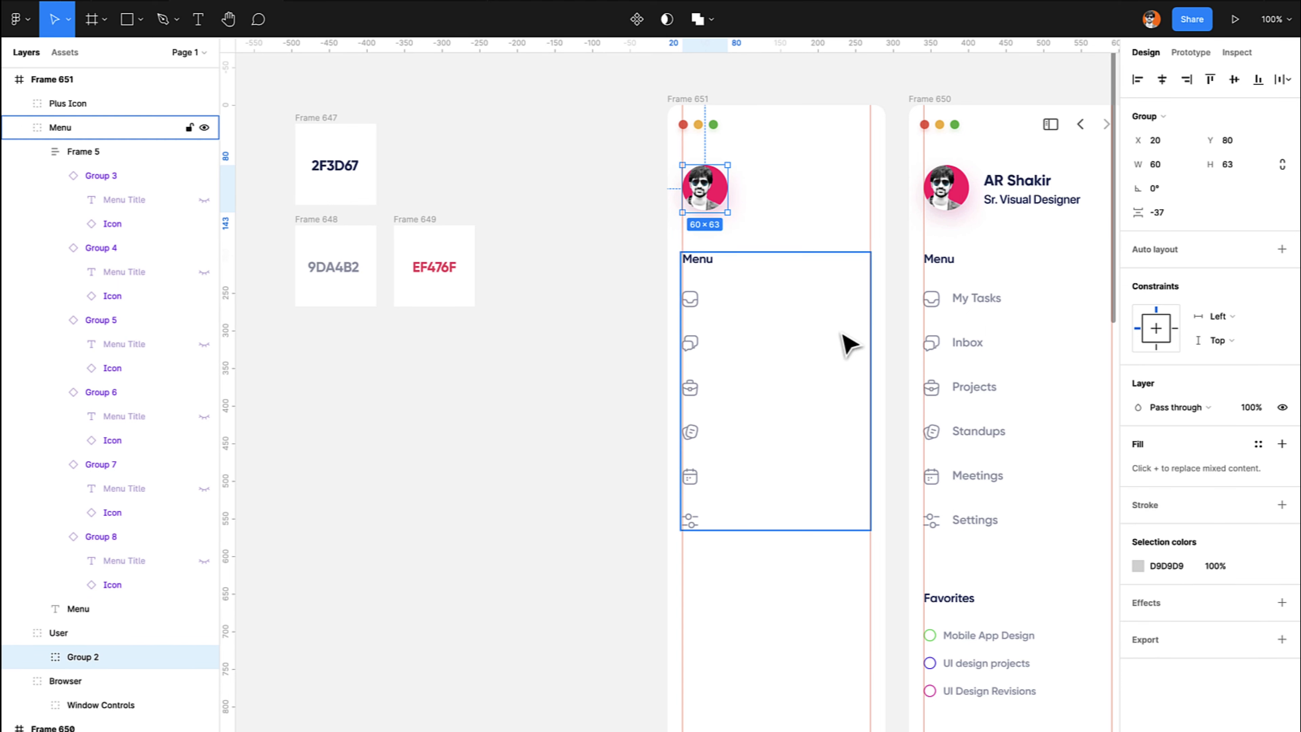
click(685, 105)
drag(885, 186, 744, 185)
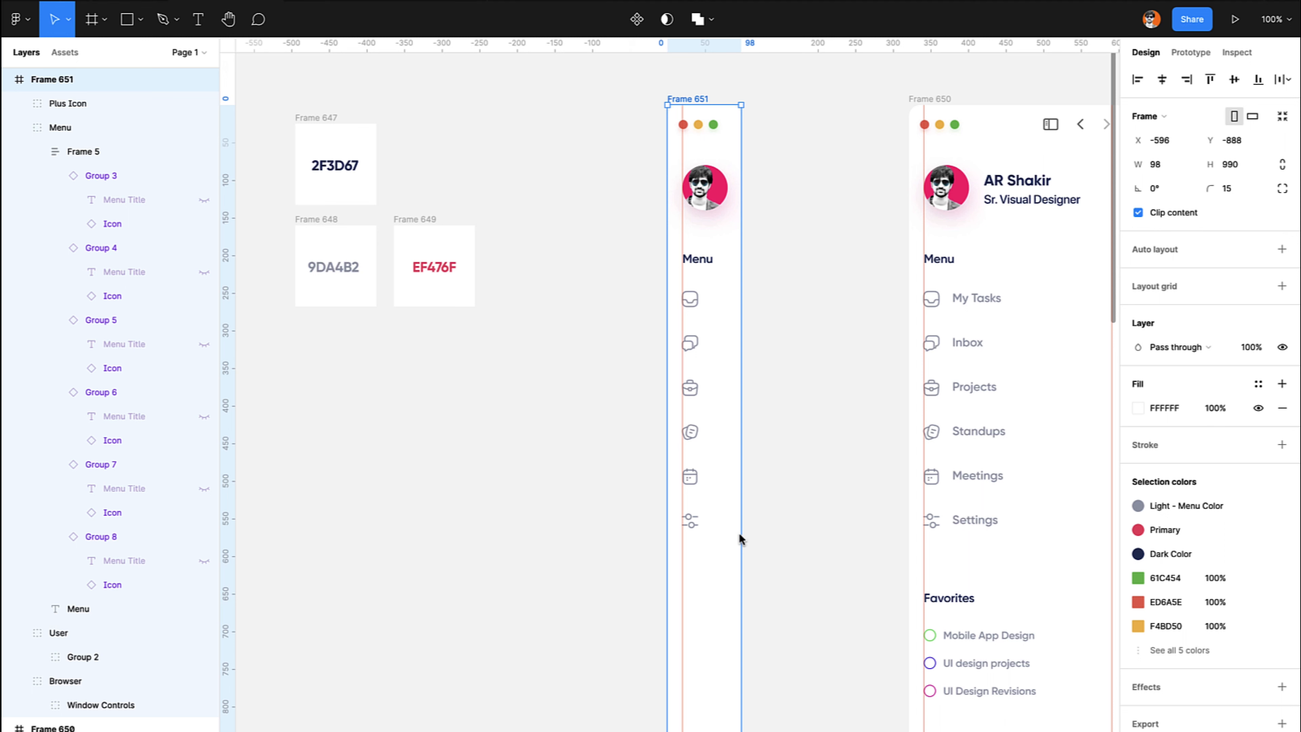
drag(742, 535, 731, 535)
click(775, 525)
scroll(775, 525, down, 3)
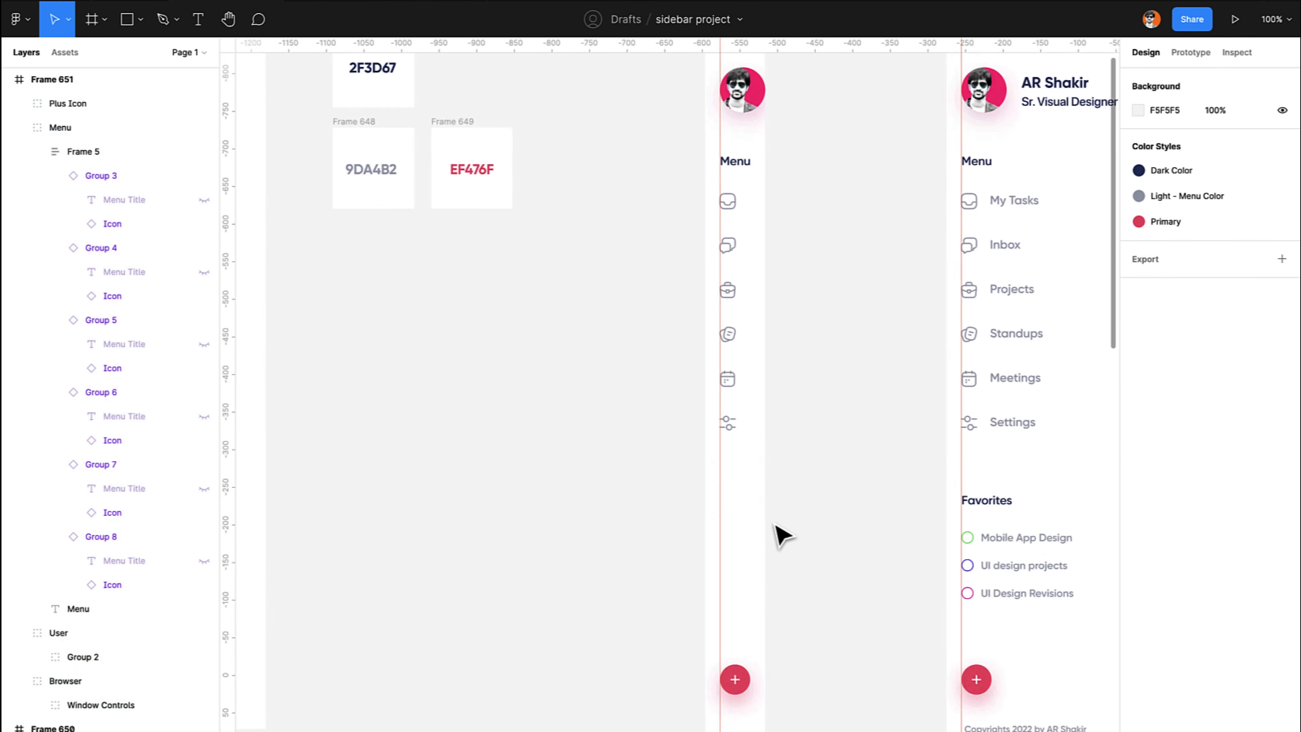
Move the narrowed sidebar frame close beside the full-width sidebar, keeping their top edges level.
scroll(775, 525, up, 4)
drag(699, 160, 844, 173)
click(805, 250)
scroll(805, 250, down, 3)
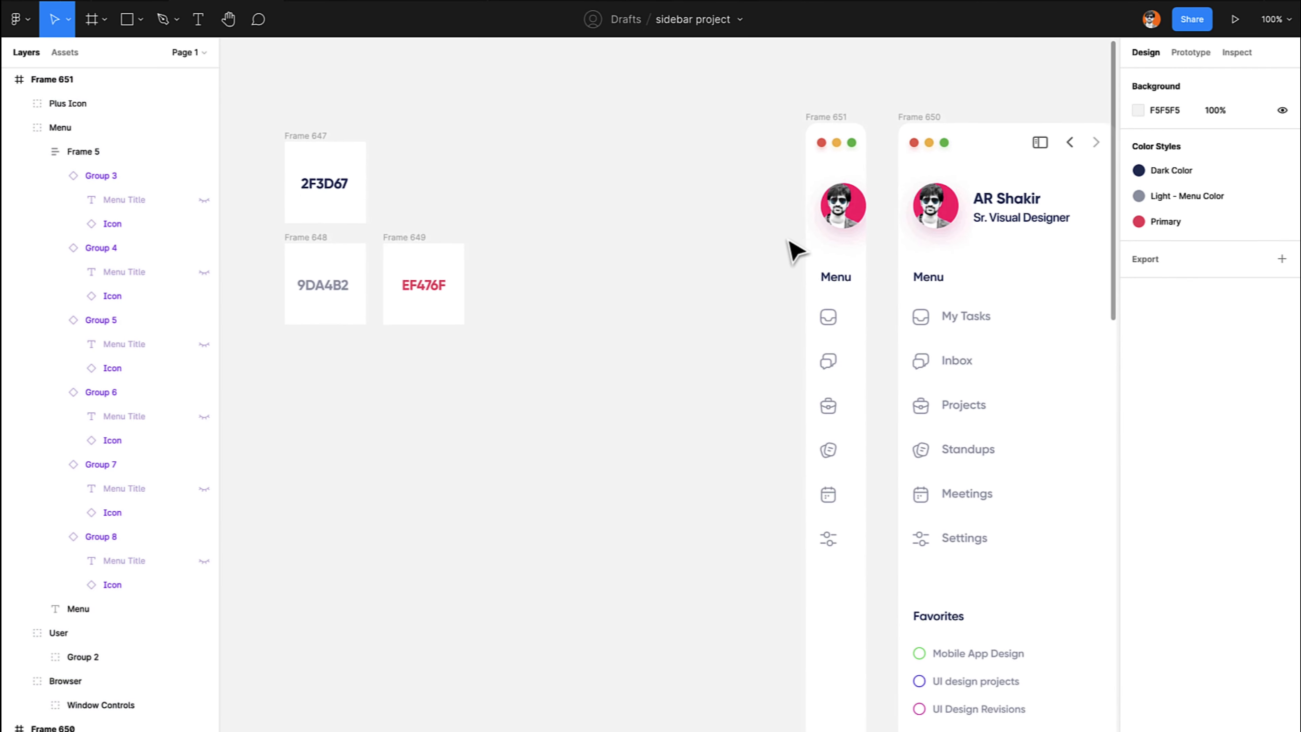
scroll(799, 249, up, 3)
Shrink the collapsed sidebar's User group to about 50 × 53 and center it horizontally at X 15.
click(805, 255)
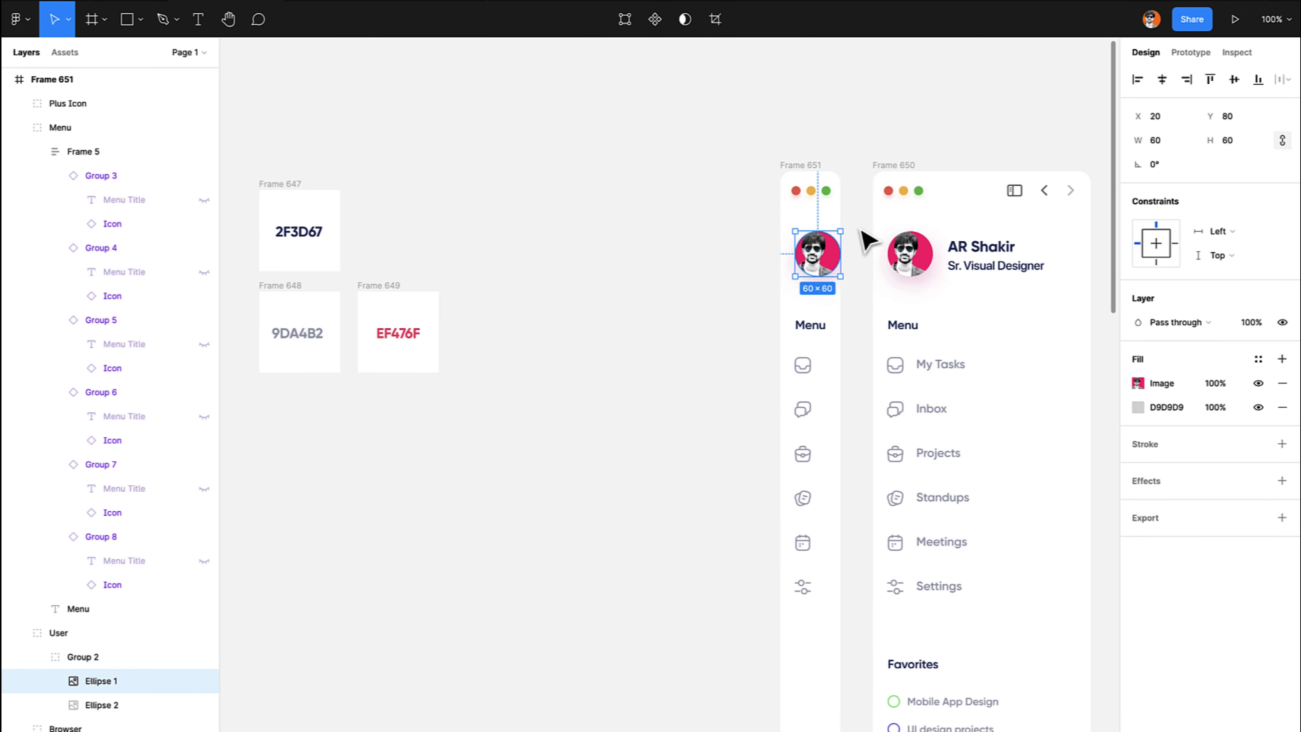
click(62, 635)
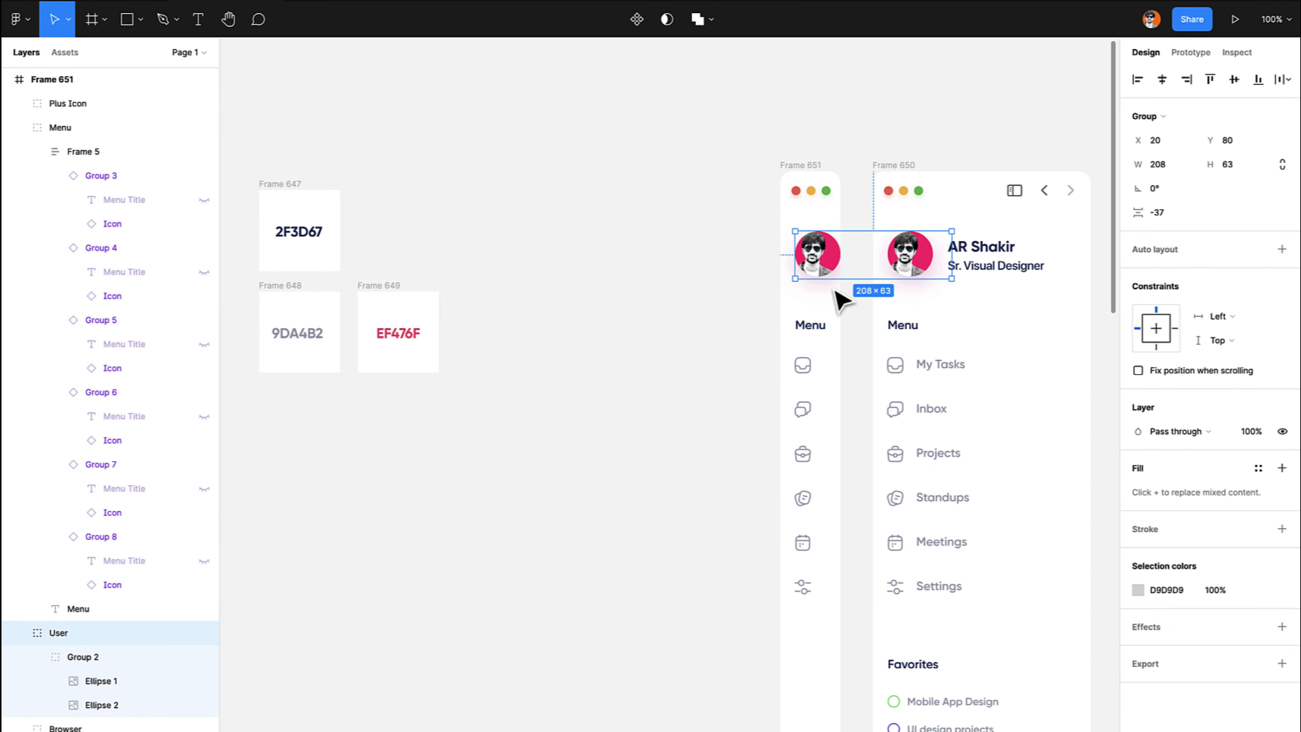
drag(953, 232, 941, 243)
key(shift+Left)
key(shift+Left)
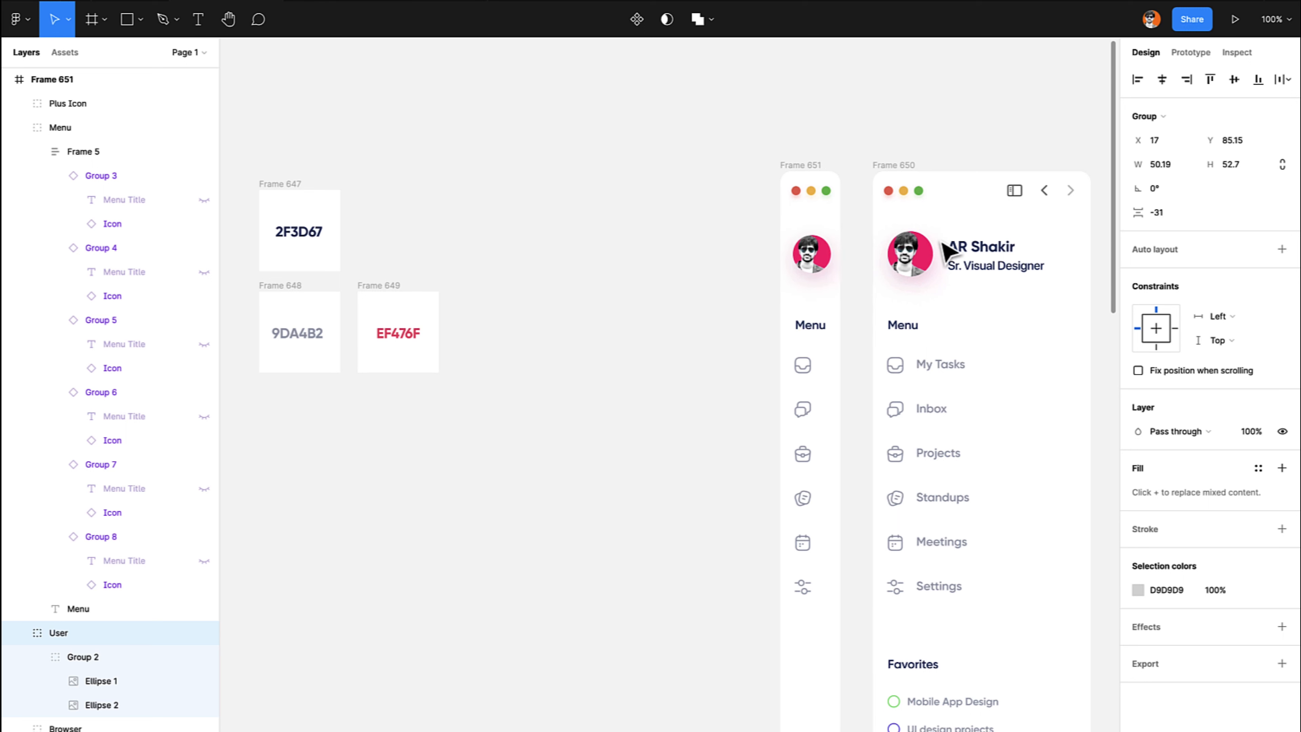
key(Left)
click(1162, 79)
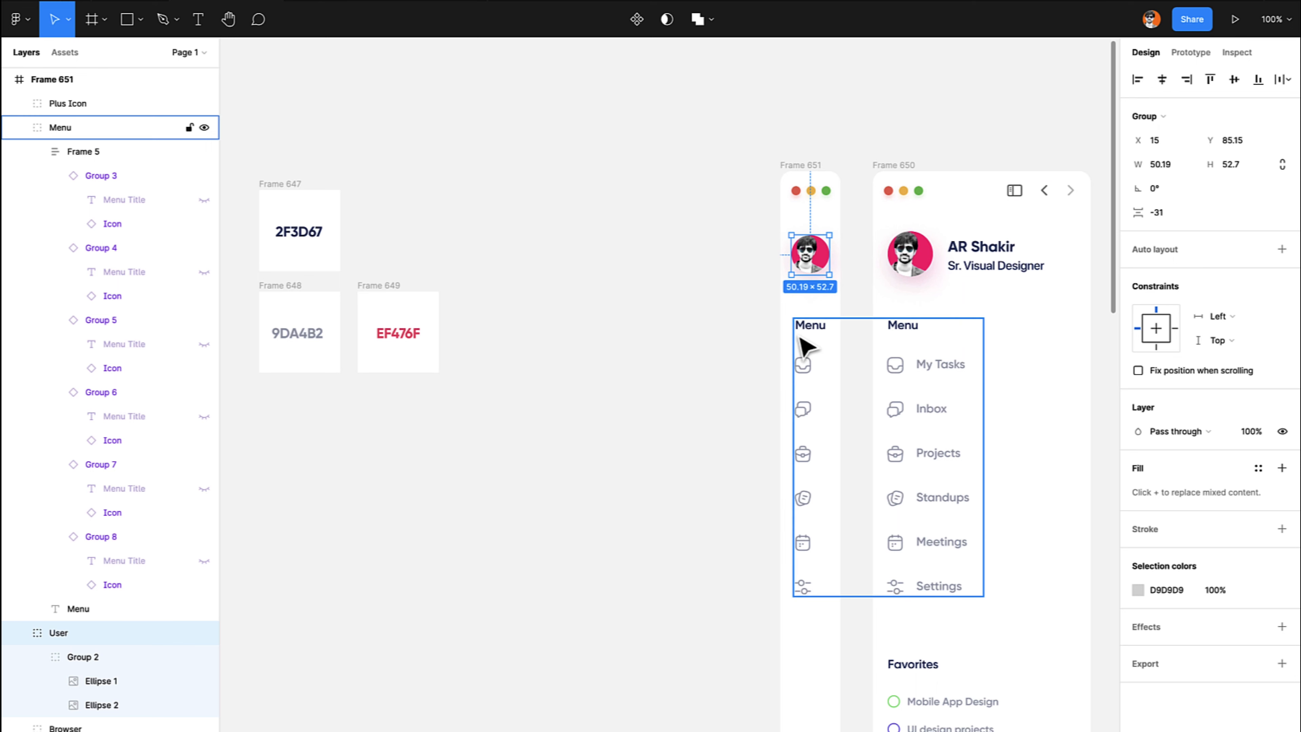
Shift the collapsed sidebar's menu icon list sideways so the icons are centered under the Menu heading.
click(809, 373)
double_click(804, 369)
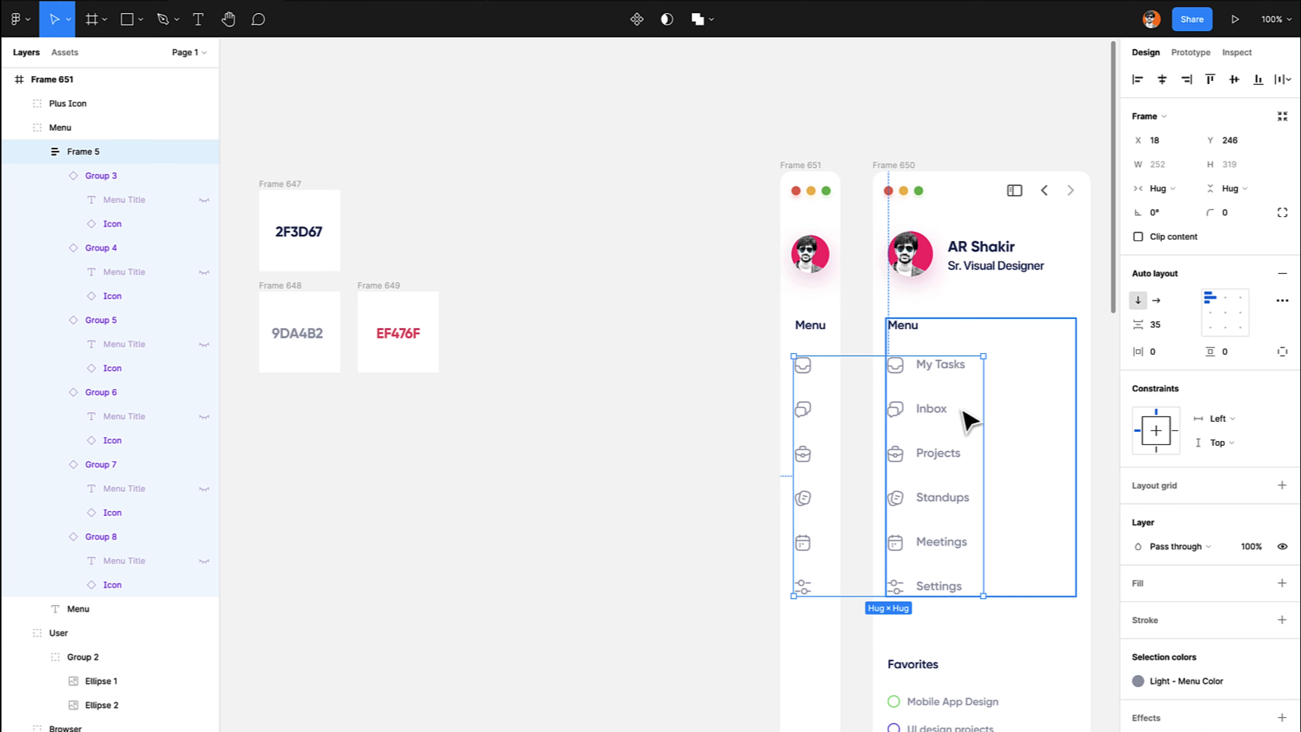
drag(812, 370, 816, 365)
click(662, 451)
Move the plus button down near the bottom of the collapsed sidebar, at X 20, Y 922.
scroll(662, 451, down, 8)
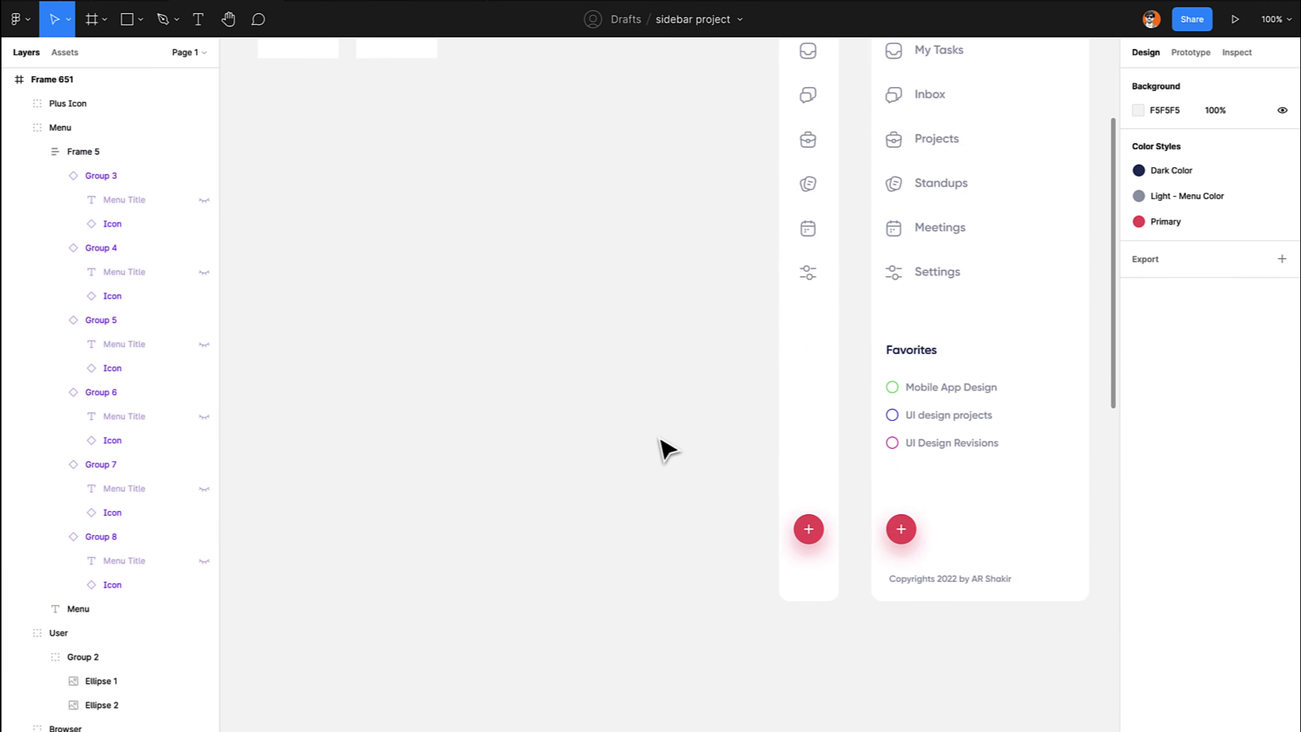
drag(745, 412, 744, 447)
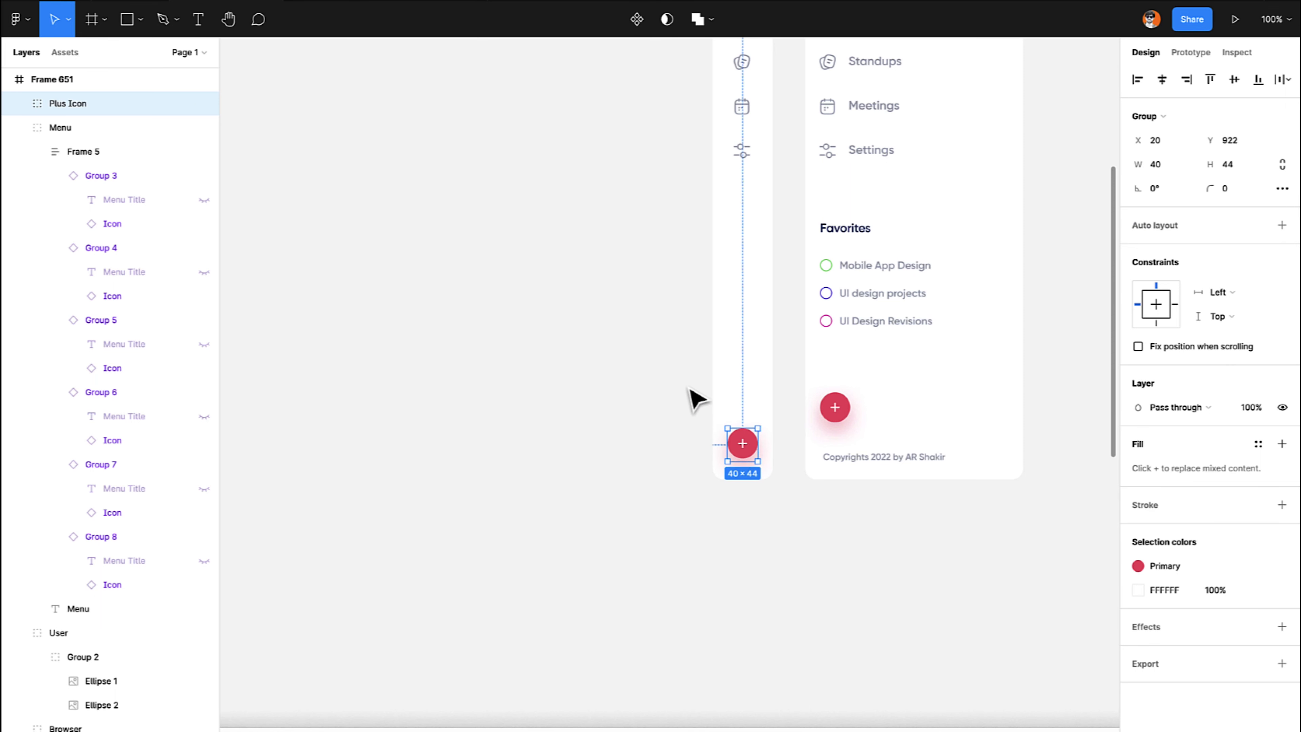
click(677, 378)
scroll(679, 382, up, 1)
scroll(679, 381, up, 3)
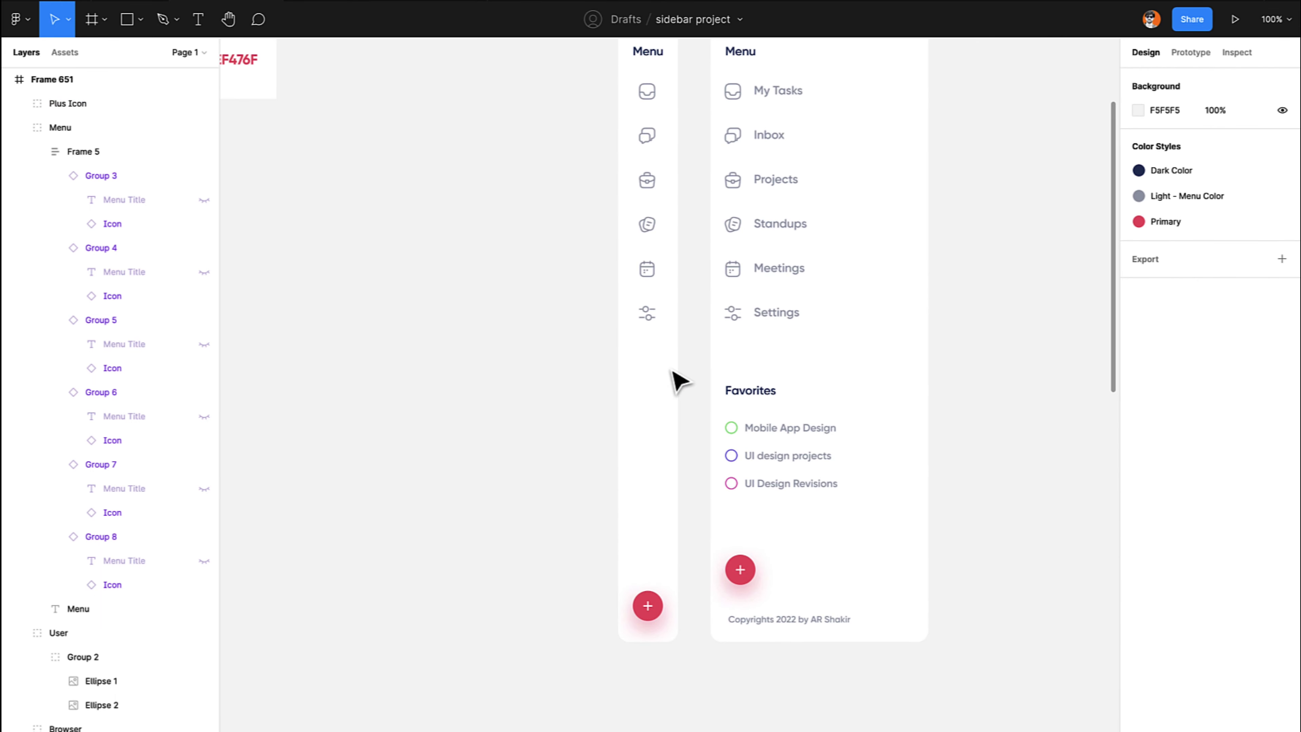
scroll(678, 382, up, 5)
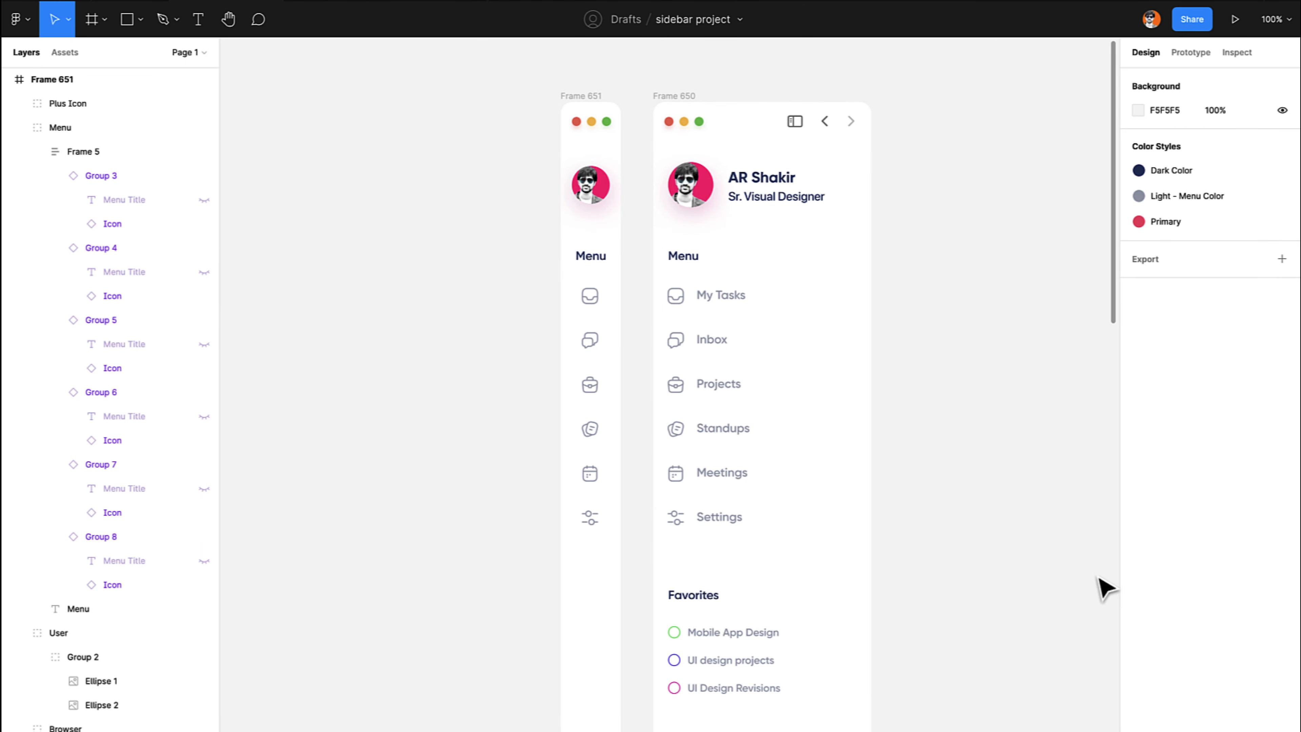
Try to apply the Primary color style to the full sidebar's Inbox title and icon together.
scroll(922, 404, up, 5)
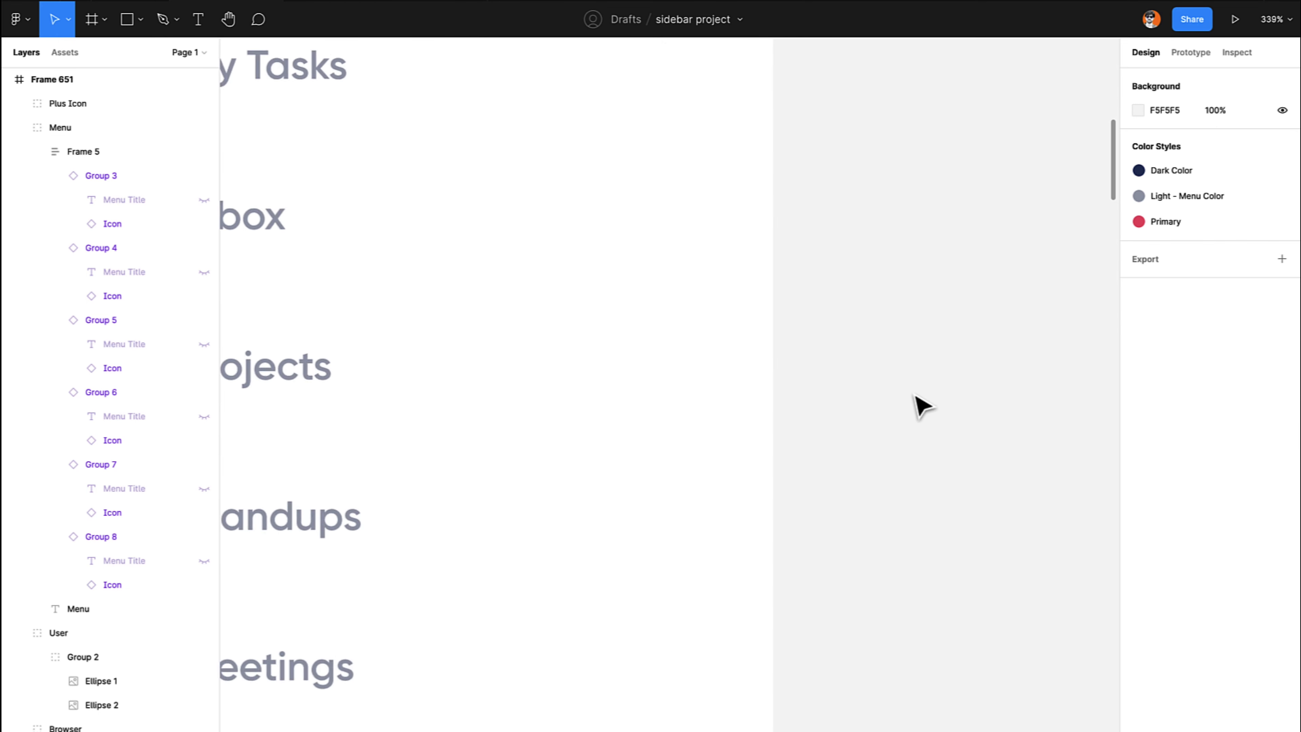
scroll(917, 405, down, 5)
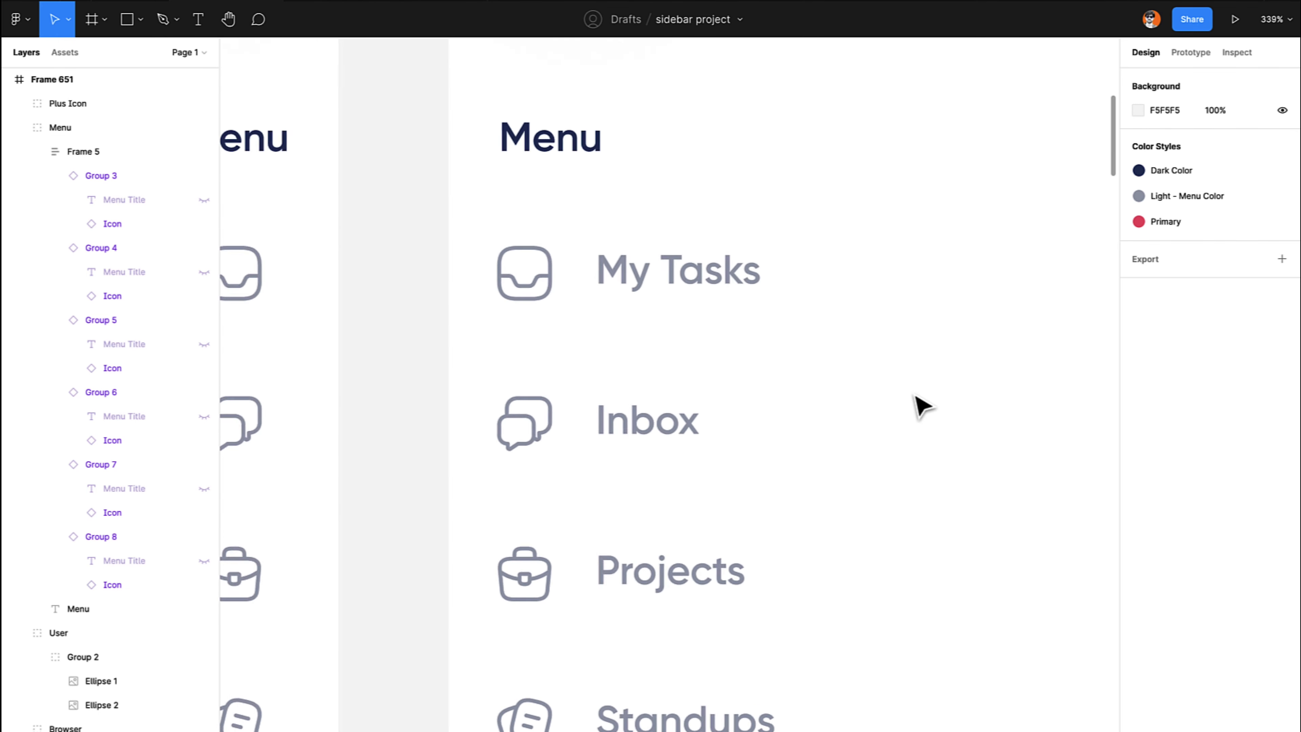
ctrl+click(820, 412)
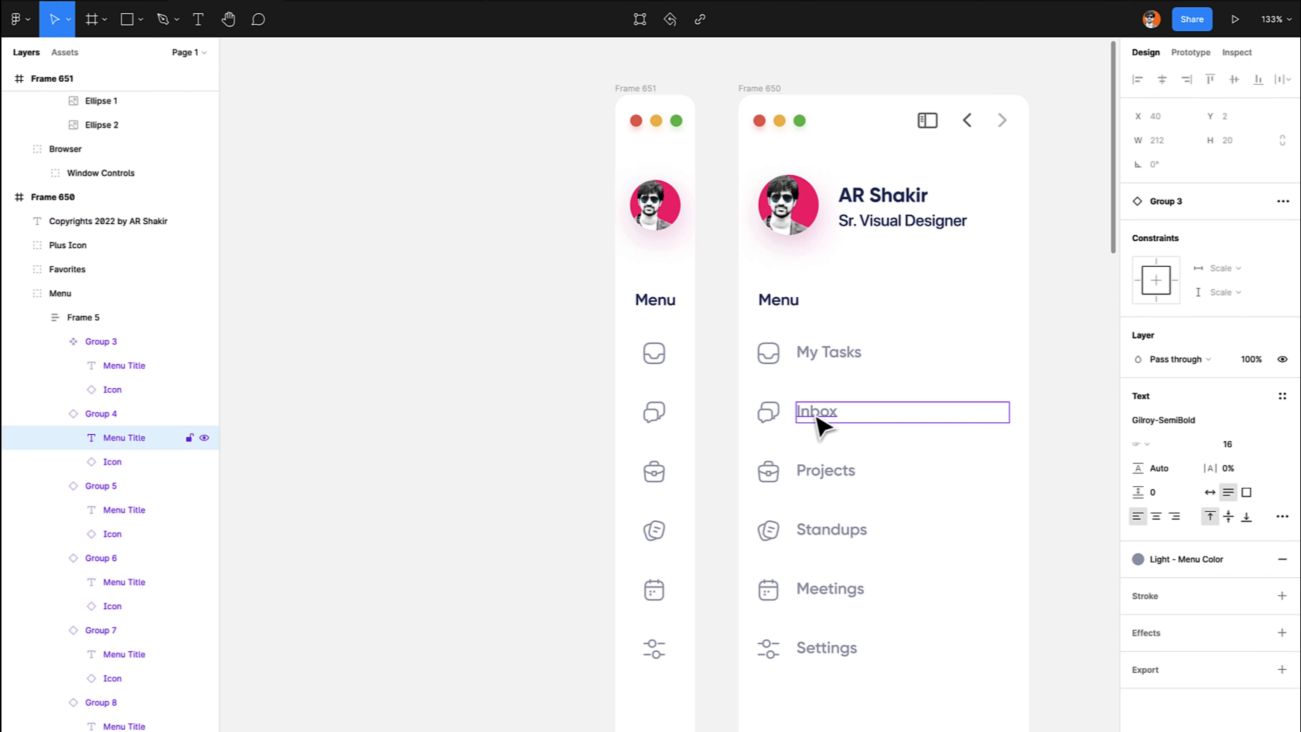
ctrl+shift+click(770, 414)
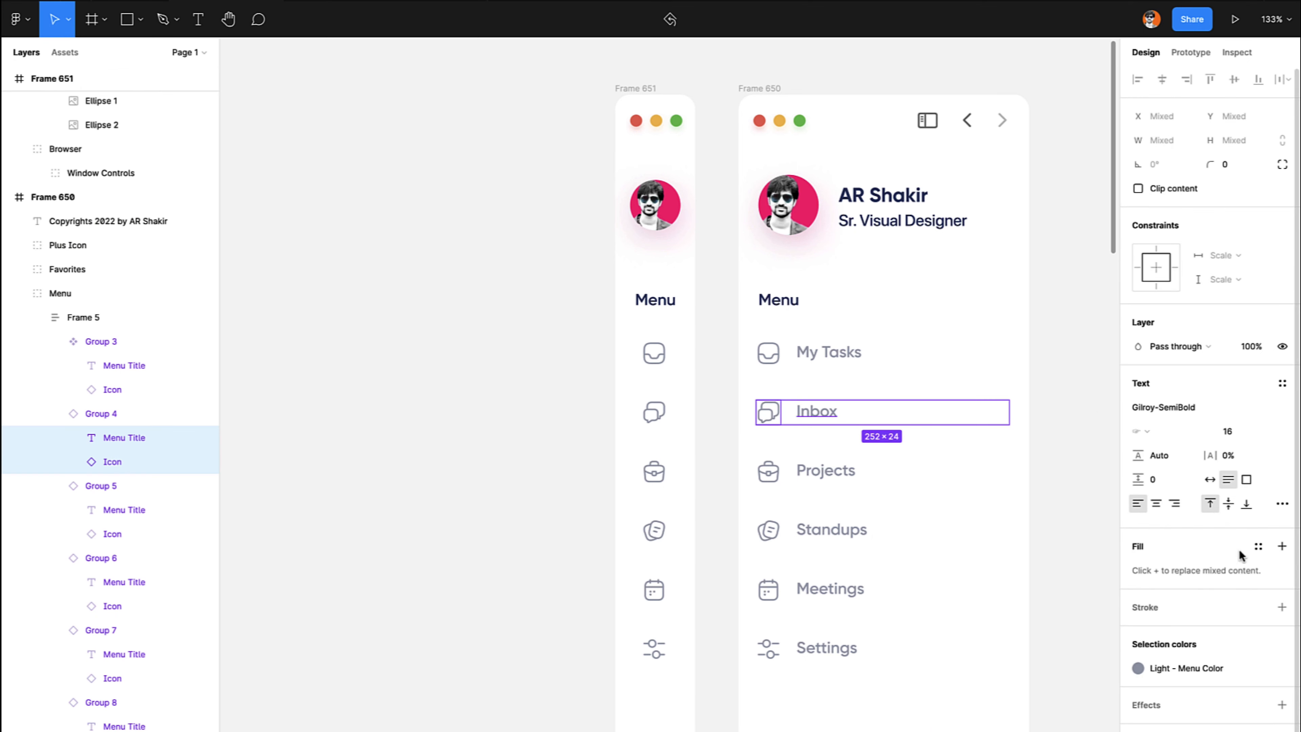
click(1257, 547)
click(1201, 538)
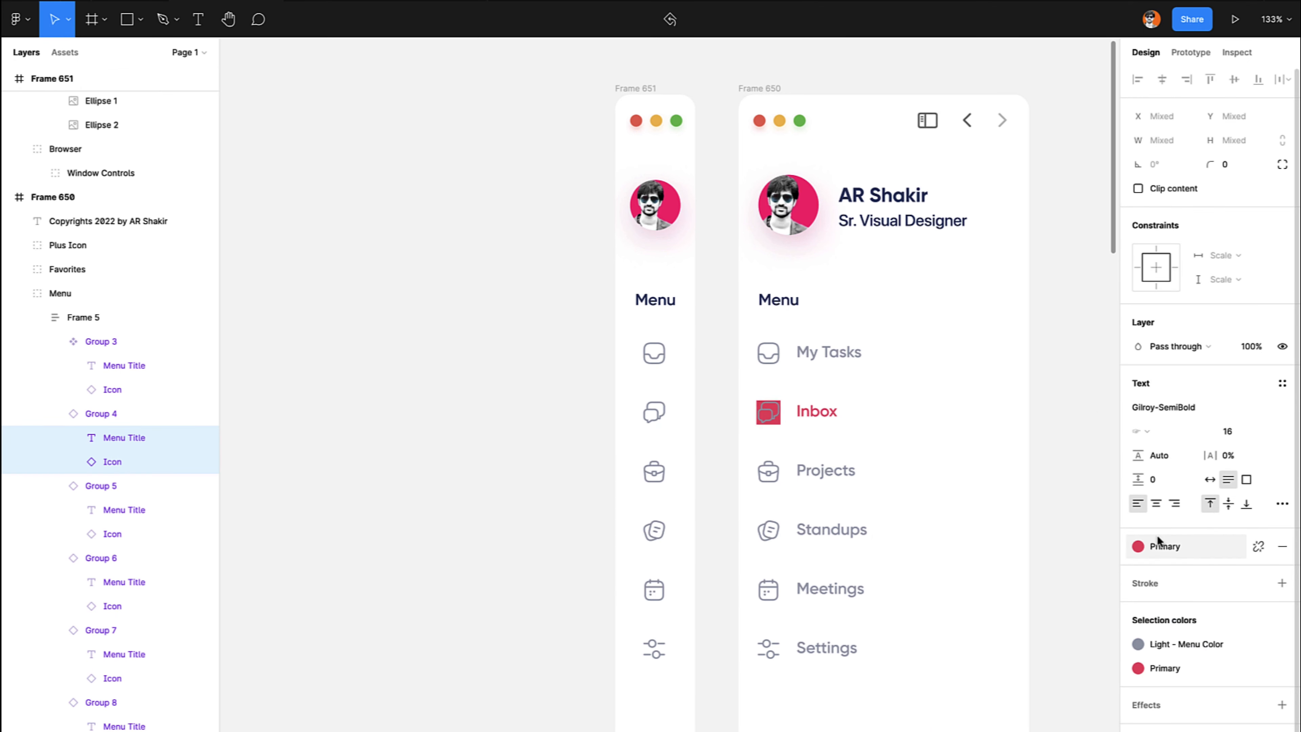
key(ctrl+z)
Apply the Primary color style separately to the Inbox title and its icon in the full sidebar.
click(818, 418)
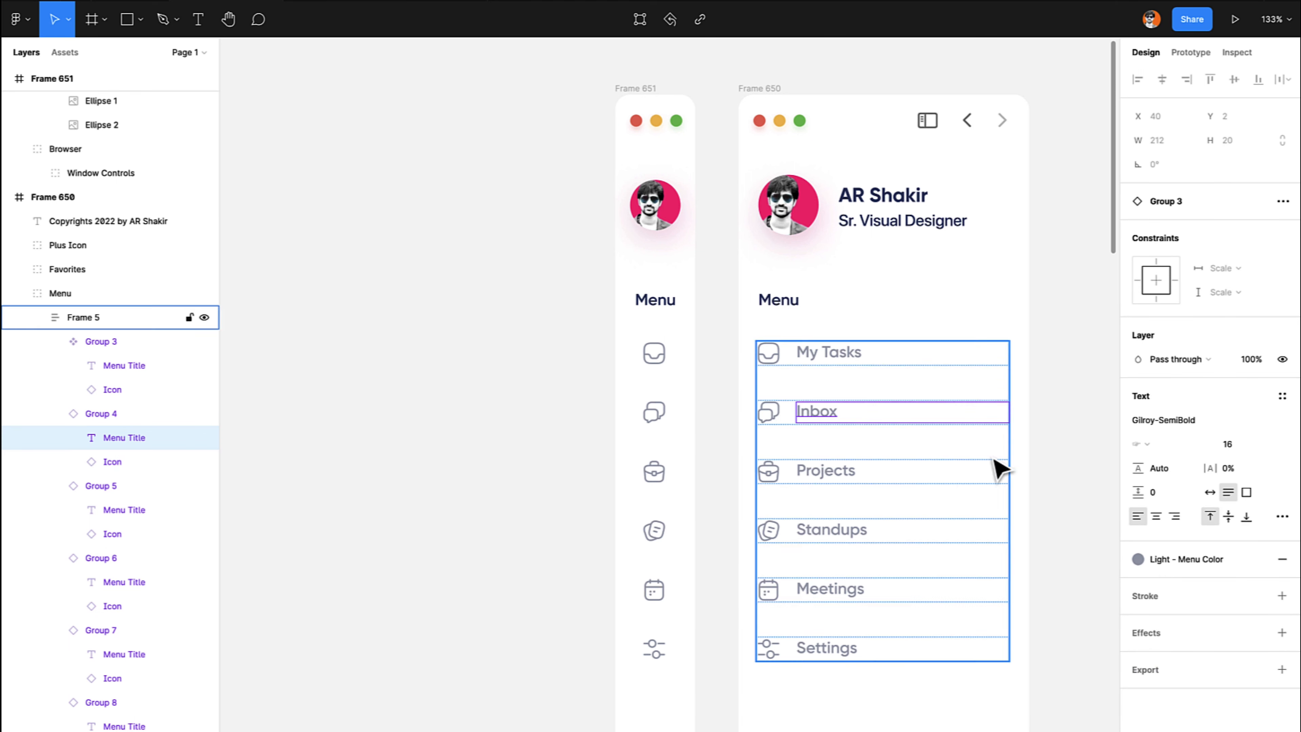
click(1258, 559)
click(1199, 537)
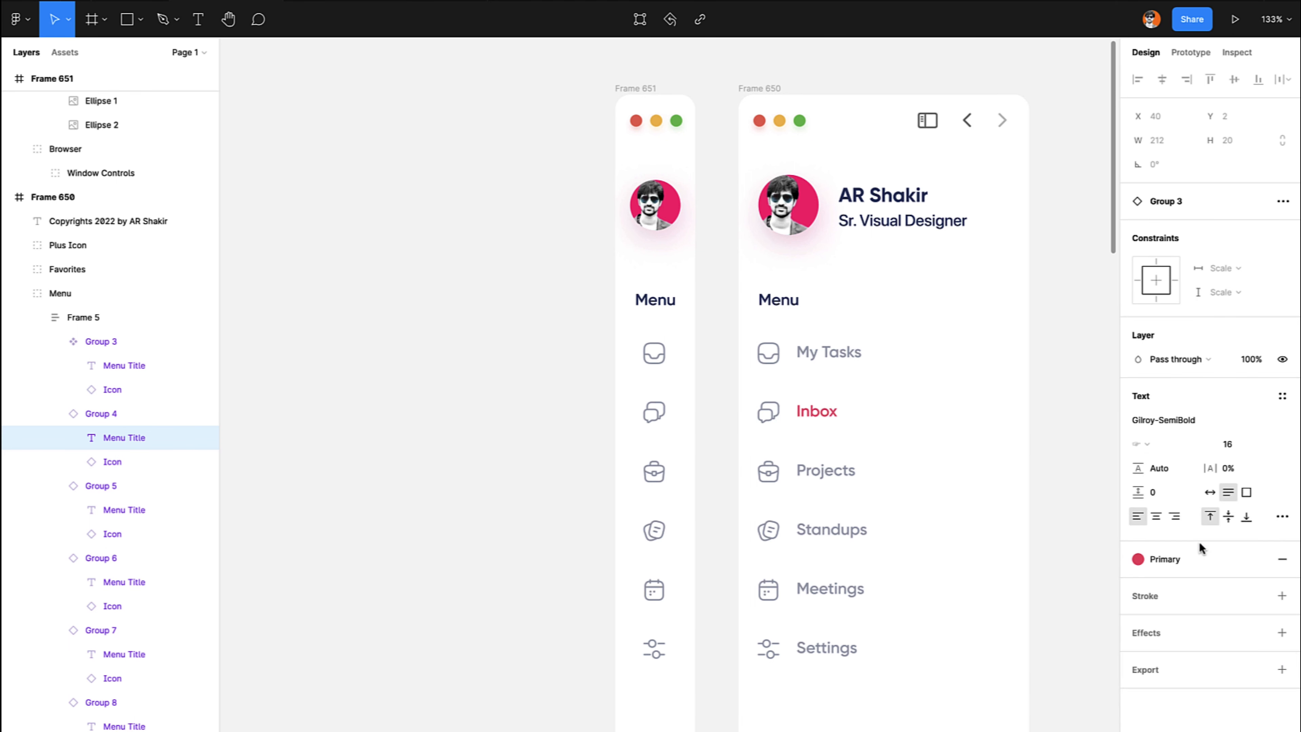
click(775, 413)
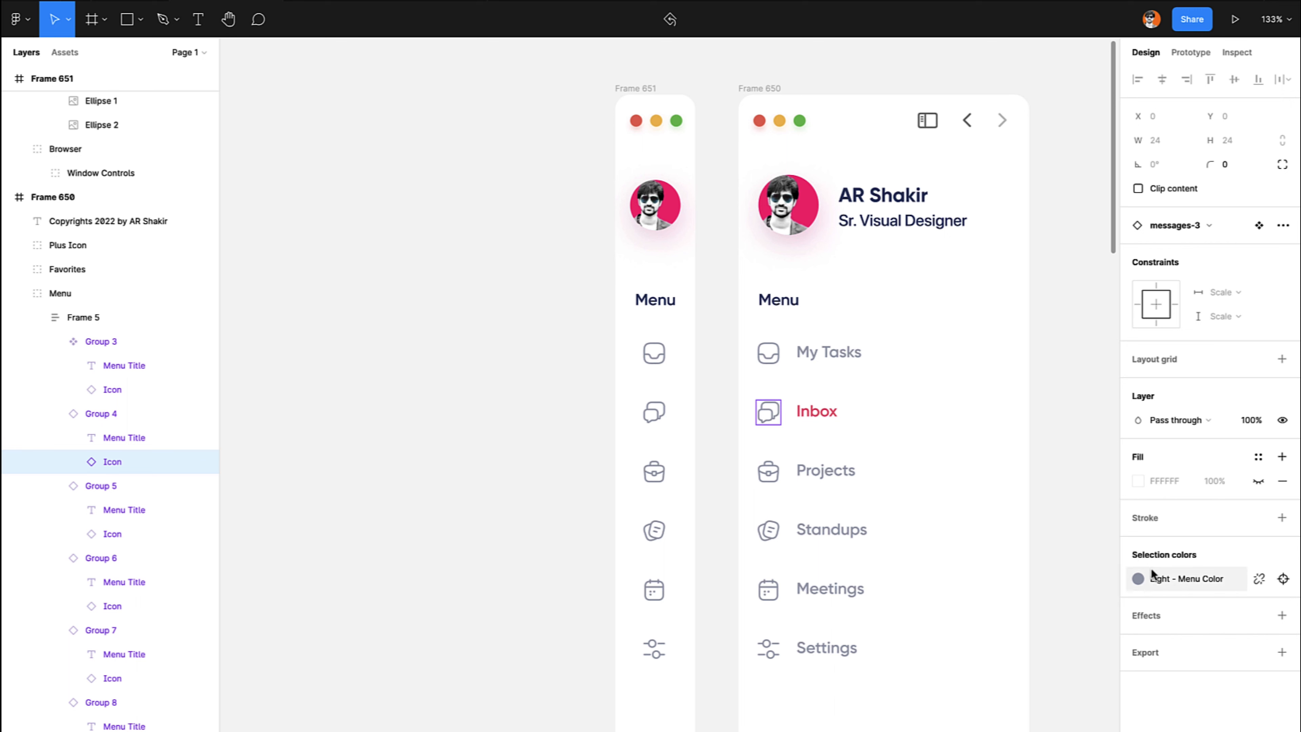
click(1152, 579)
click(1023, 526)
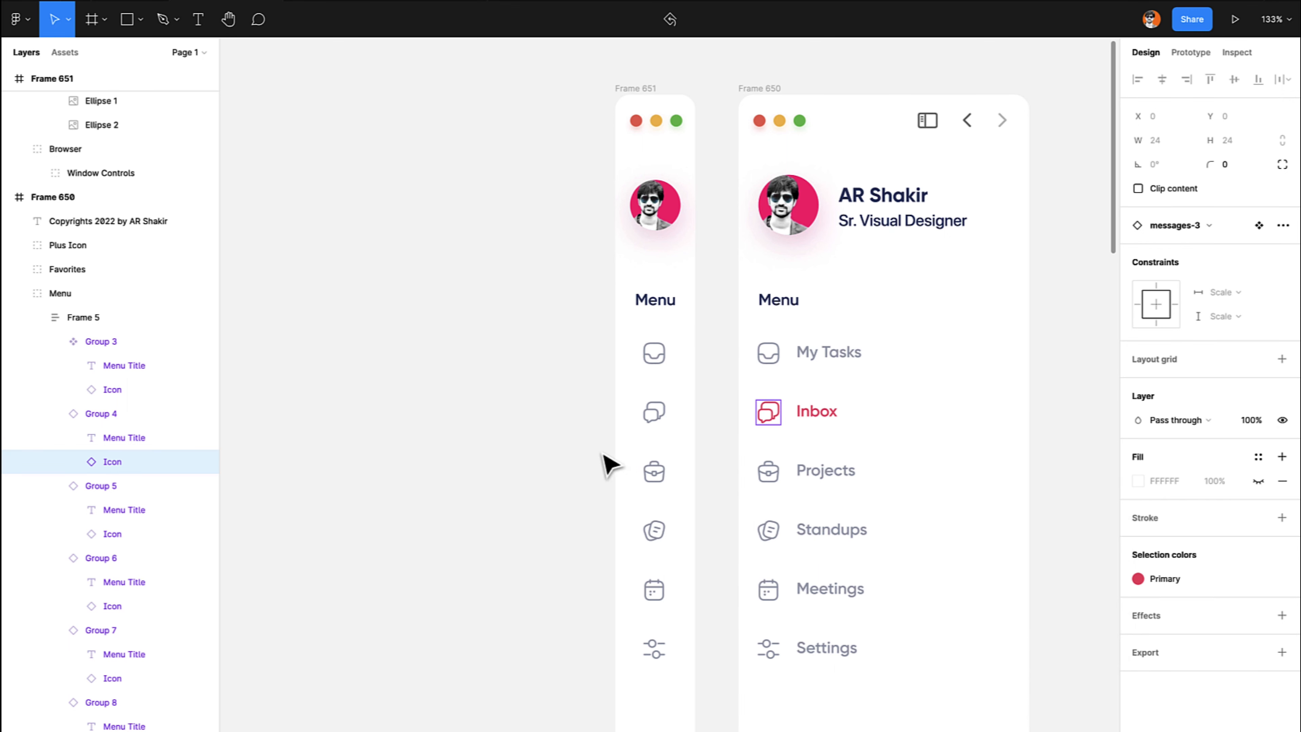
Recolor the Inbox icon in the collapsed sidebar with the Primary color style.
double_click(658, 417)
double_click(659, 417)
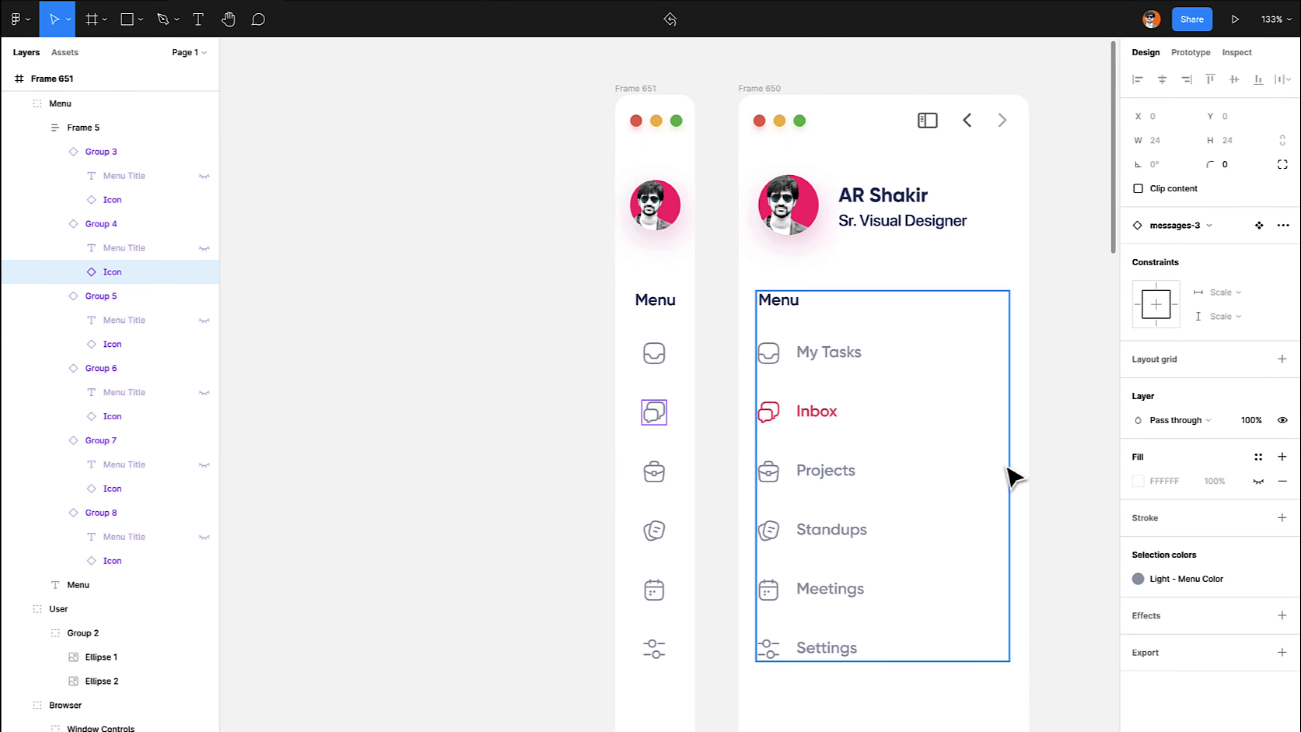
click(1138, 578)
click(1024, 527)
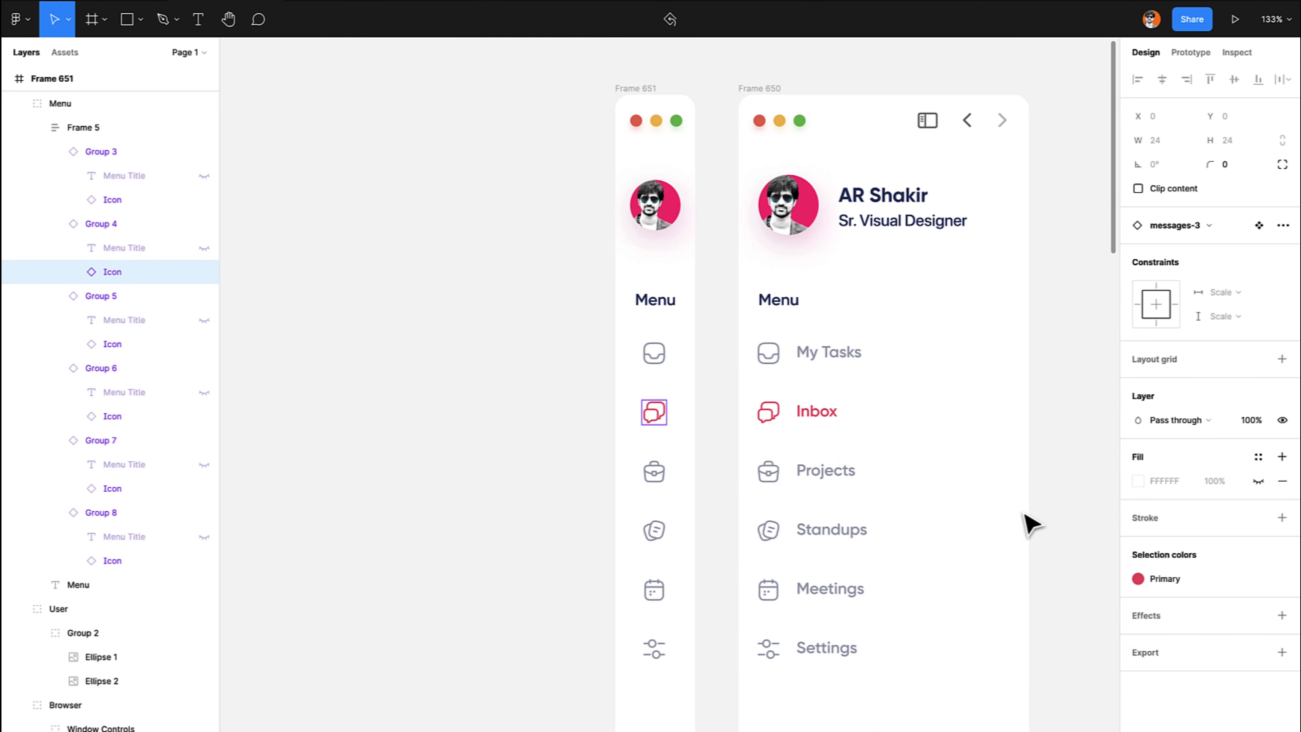
key(Escape)
Draw a rectangle about 6 × 43 on the full sidebar's left edge beside Inbox, with corner radius 40.
scroll(1023, 422, up, 5)
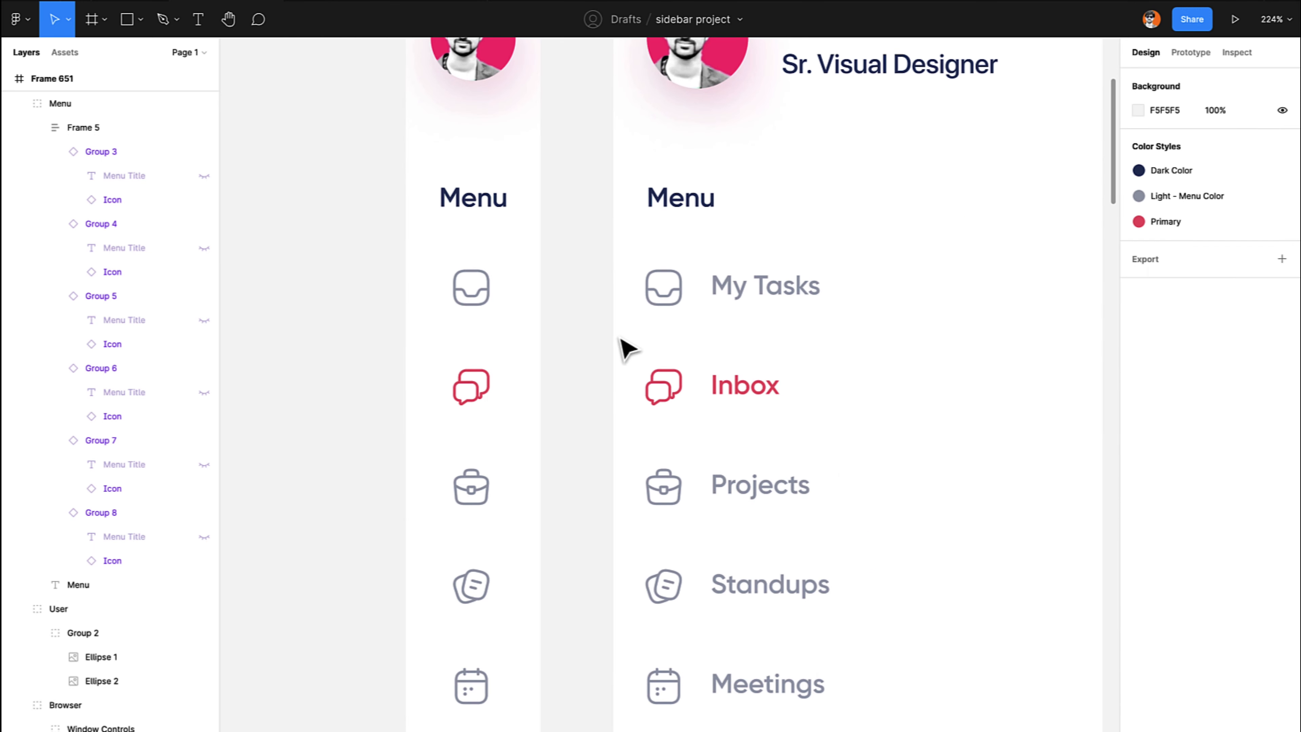
key(r)
drag(613, 349, 623, 420)
key(Left)
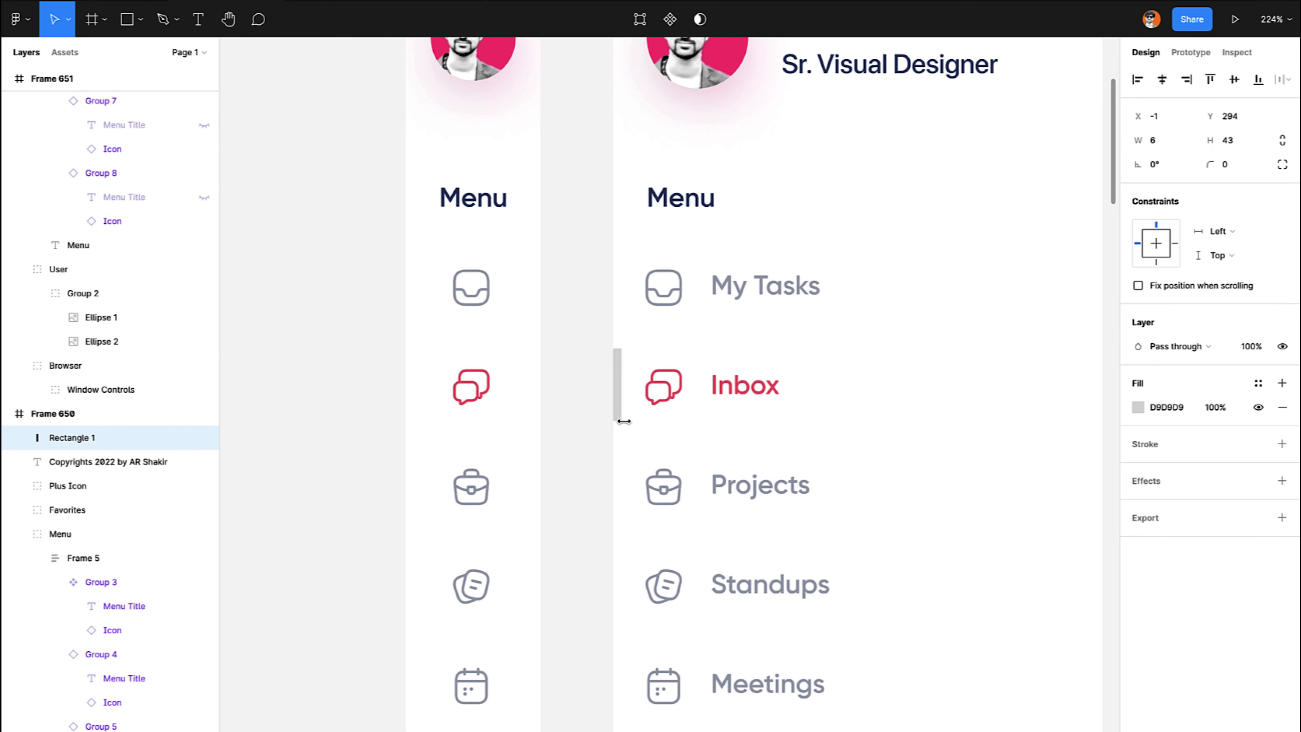
click(1256, 172)
text(10)
key(Return)
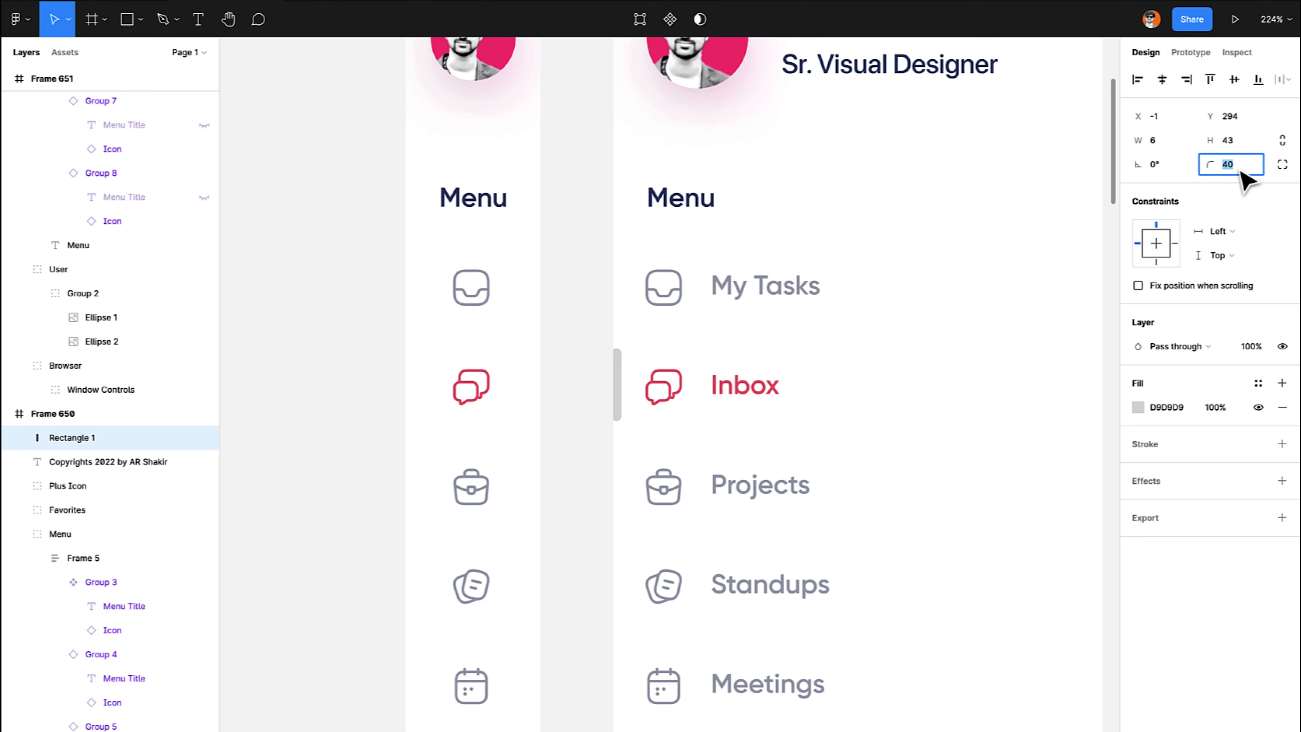
Widen the Inbox marker bar to 9 past the sidebar's edge and place it at X -4, Y 292.
scroll(610, 382, up, 5)
drag(623, 370, 619, 372)
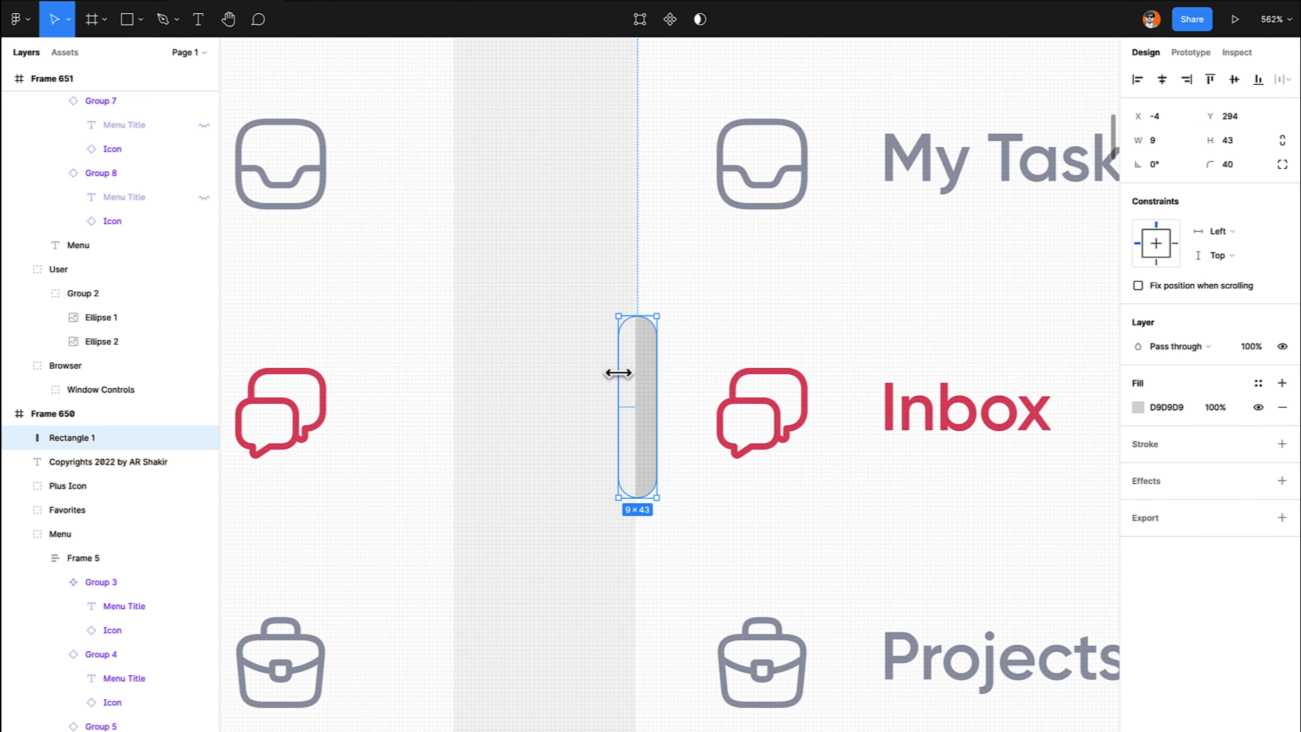
click(589, 378)
click(651, 379)
key(Up)
key(Up)
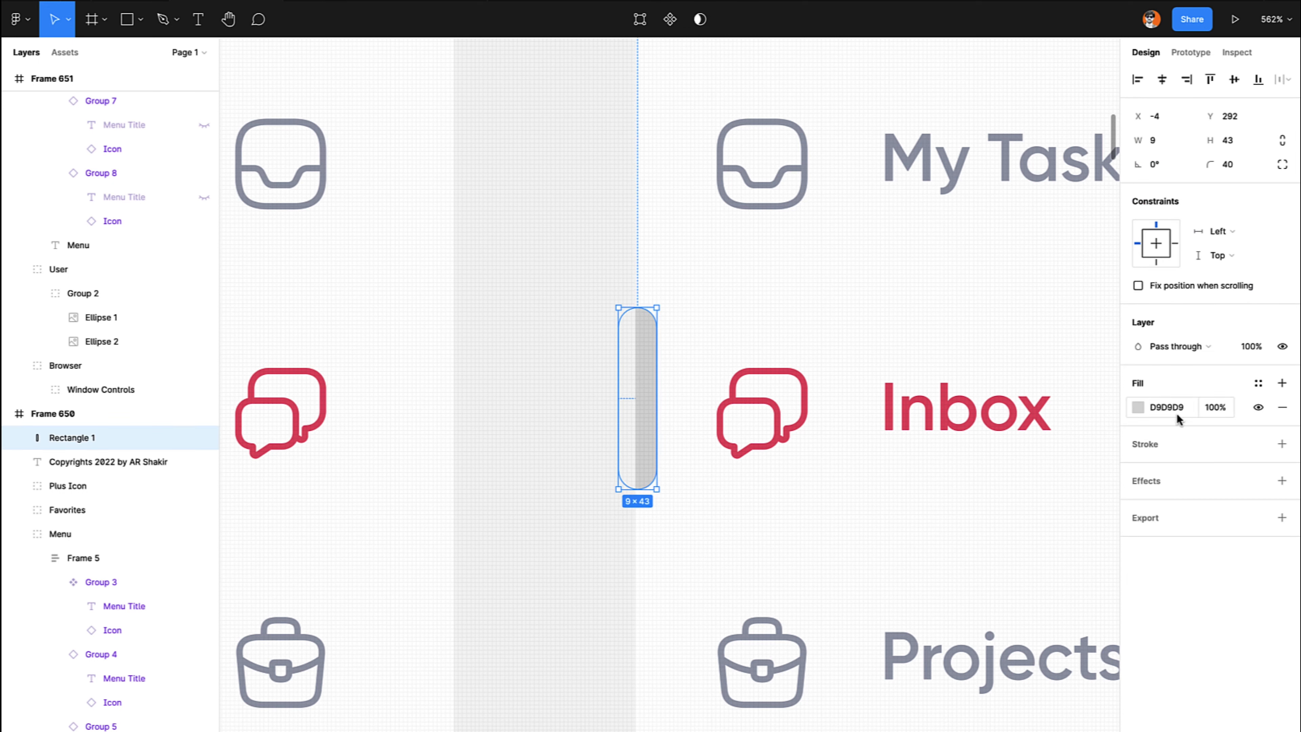
Fill the Inbox marker bar with the Primary color style and nudge it to X -5, Y 293.
click(1259, 384)
click(1198, 475)
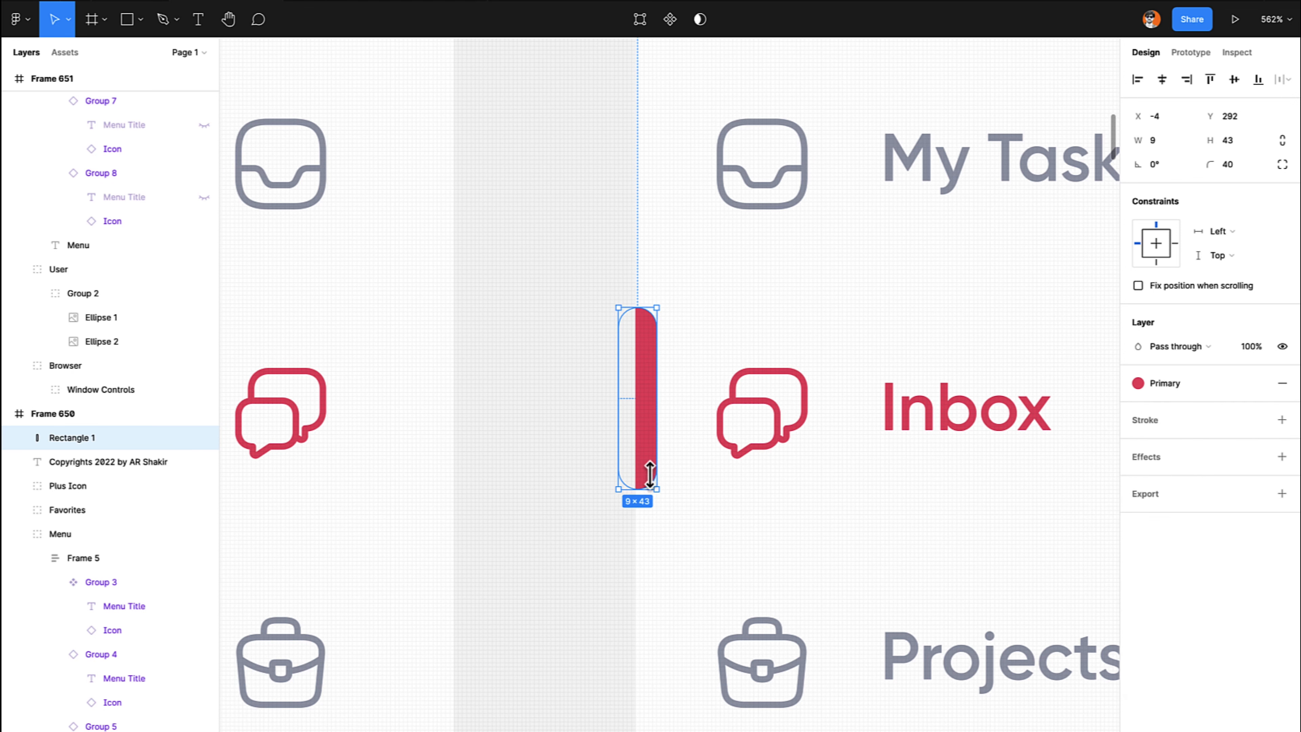
key(Left)
key(Down)
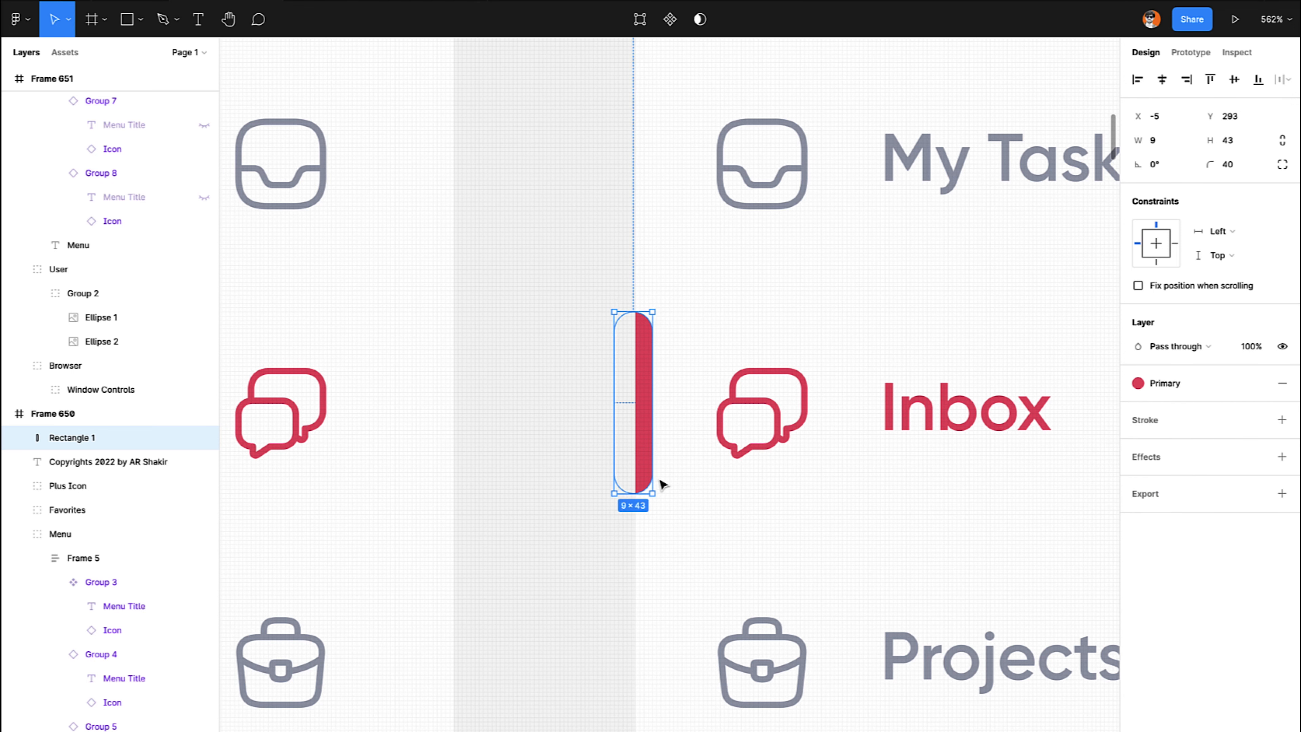
key(shift+0)
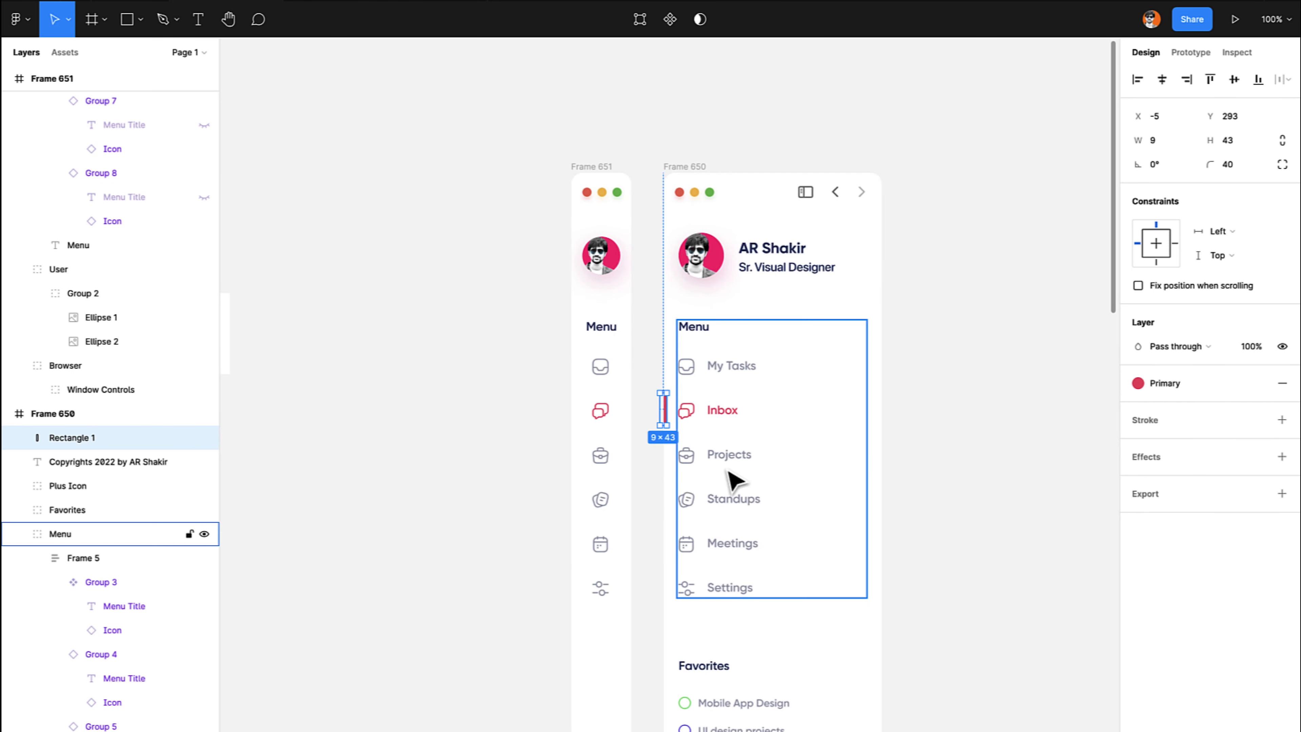
click(917, 462)
scroll(917, 461, left, 3)
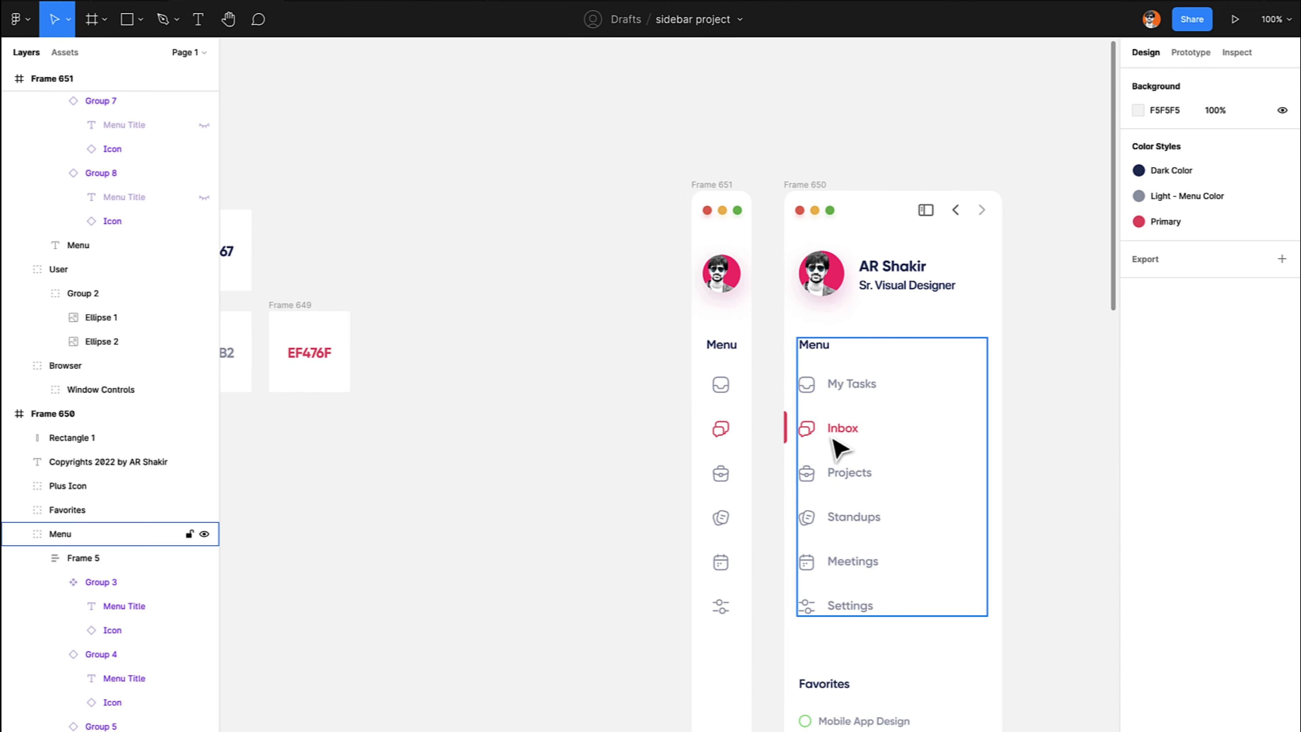
scroll(831, 437, up, 5)
scroll(830, 437, left, 1)
scroll(838, 448, left, 1)
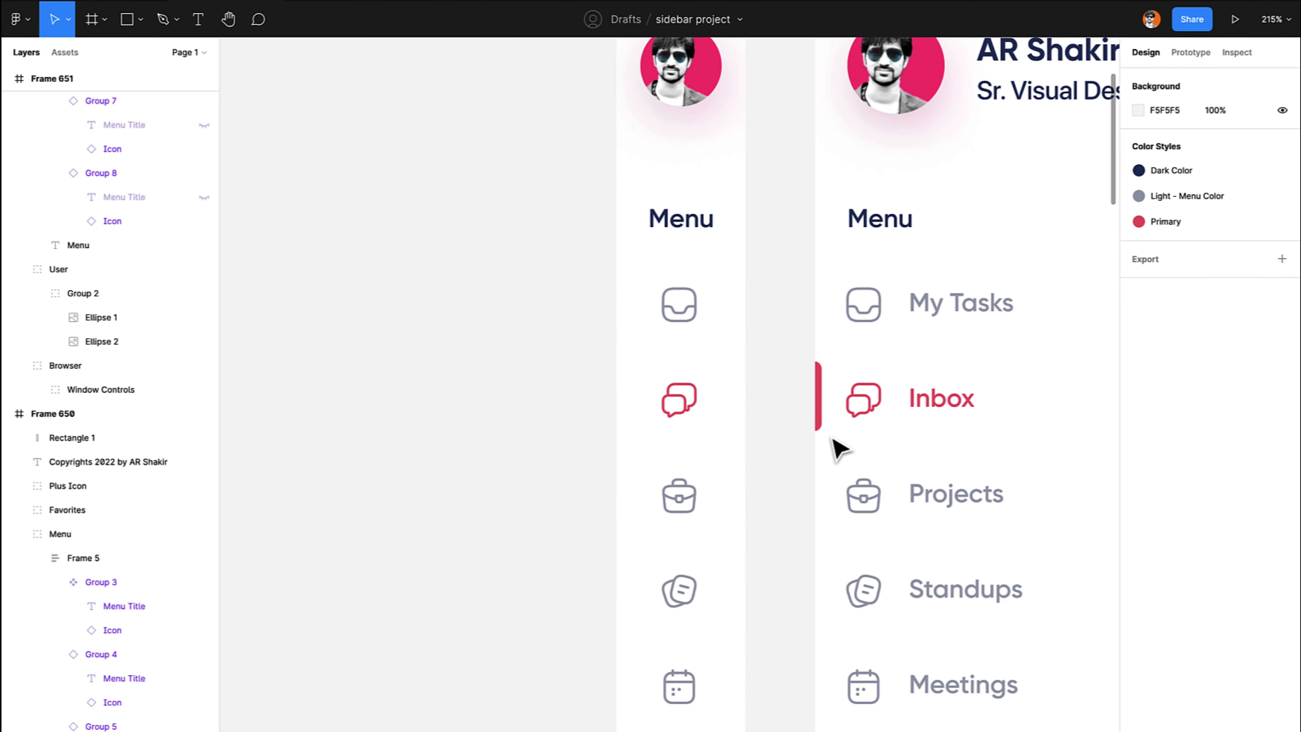
Shorten the full sidebar's Inbox marker bar to 37 high and place it at X -5, Y 298.
click(822, 413)
scroll(830, 410, up, 10)
drag(785, 188, 785, 217)
scroll(790, 224, up, 6)
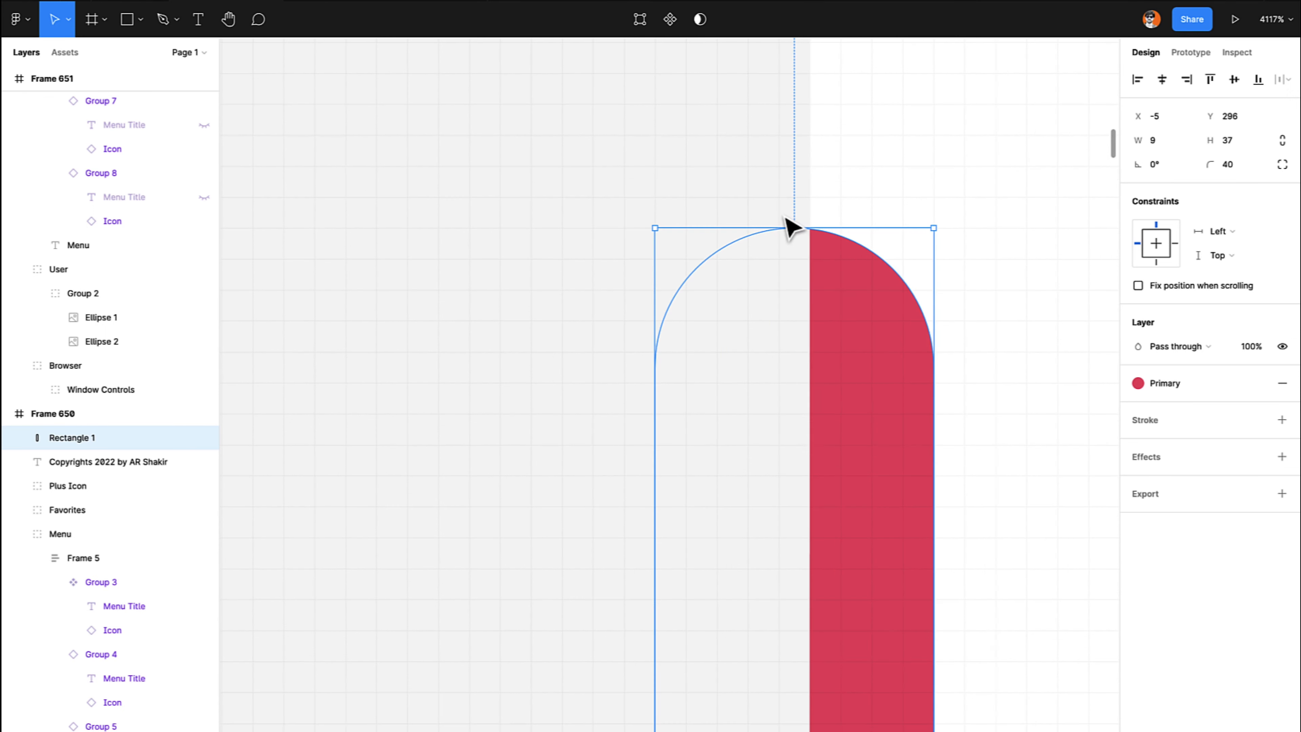
scroll(788, 223, down, 6)
click(741, 223)
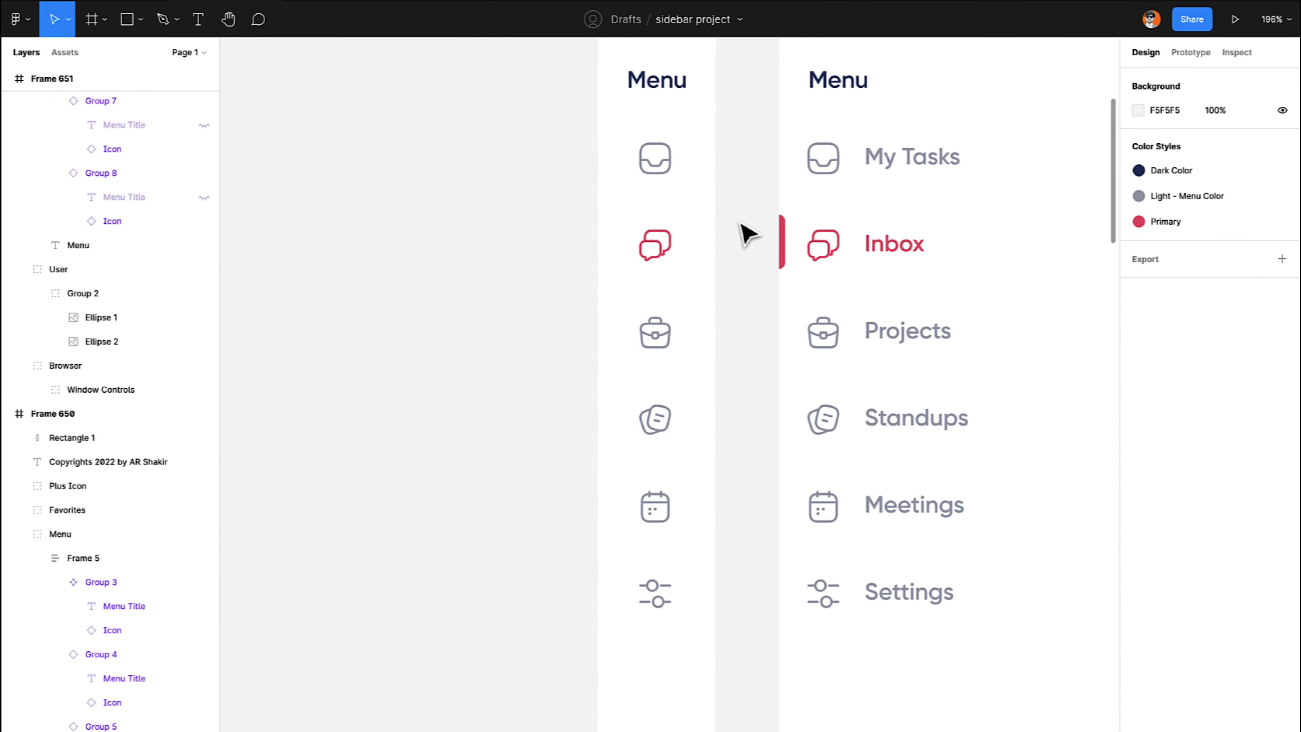
click(784, 244)
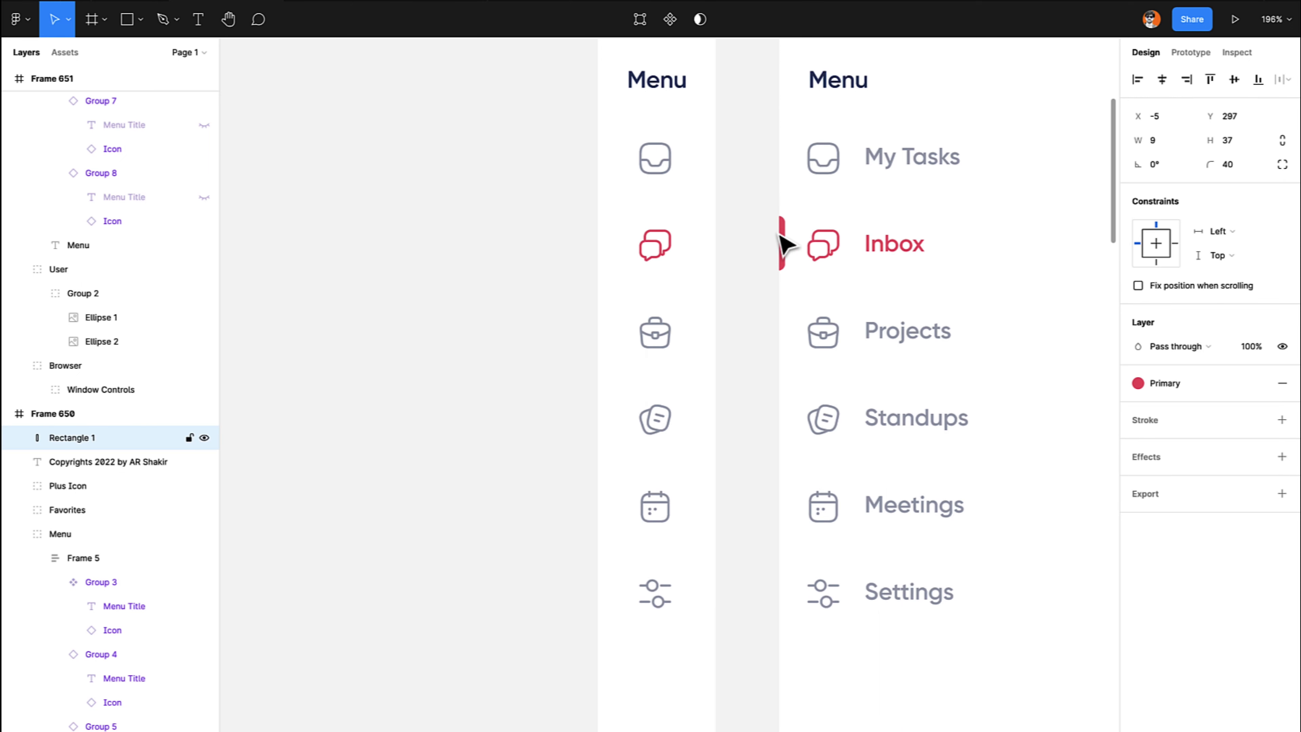
key(ctrl+0)
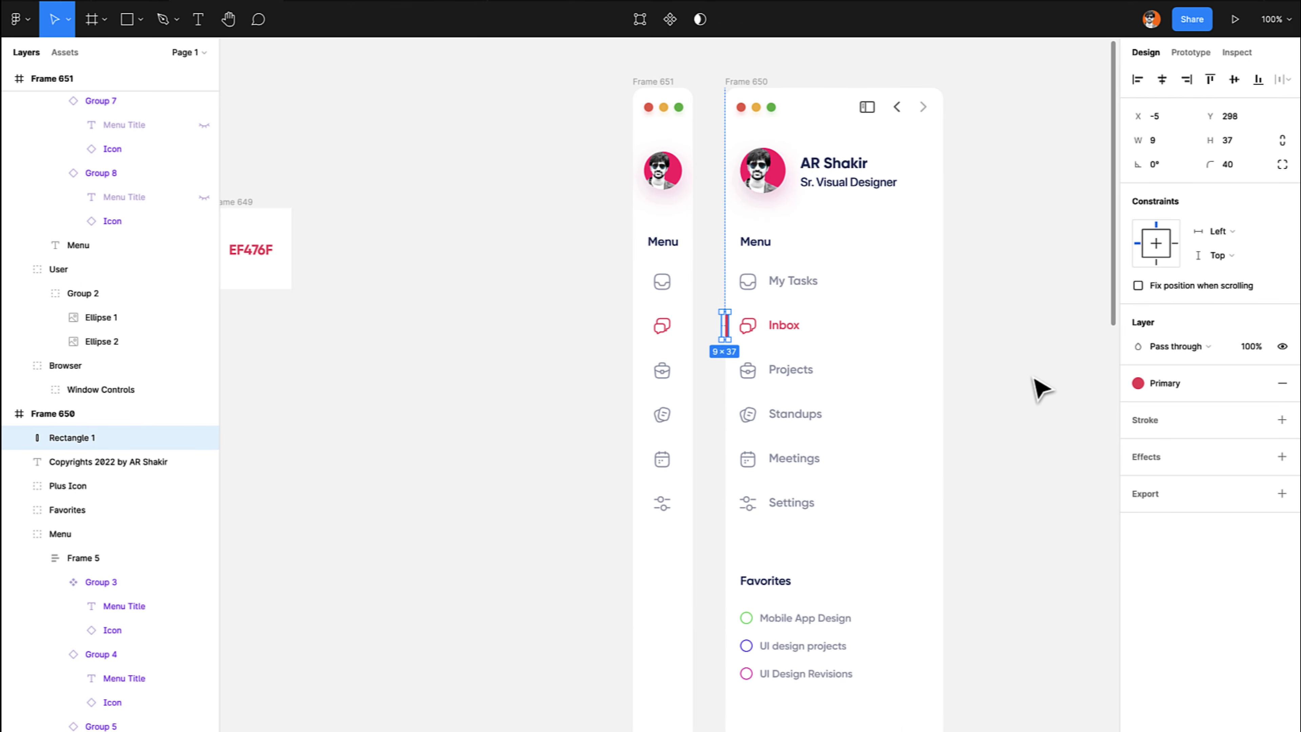
click(1034, 378)
Copy the Inbox marker bar to the collapsed sidebar's left edge beside its Inbox icon and nest the copy in Frame 651.
scroll(1045, 384, left, 2)
click(784, 338)
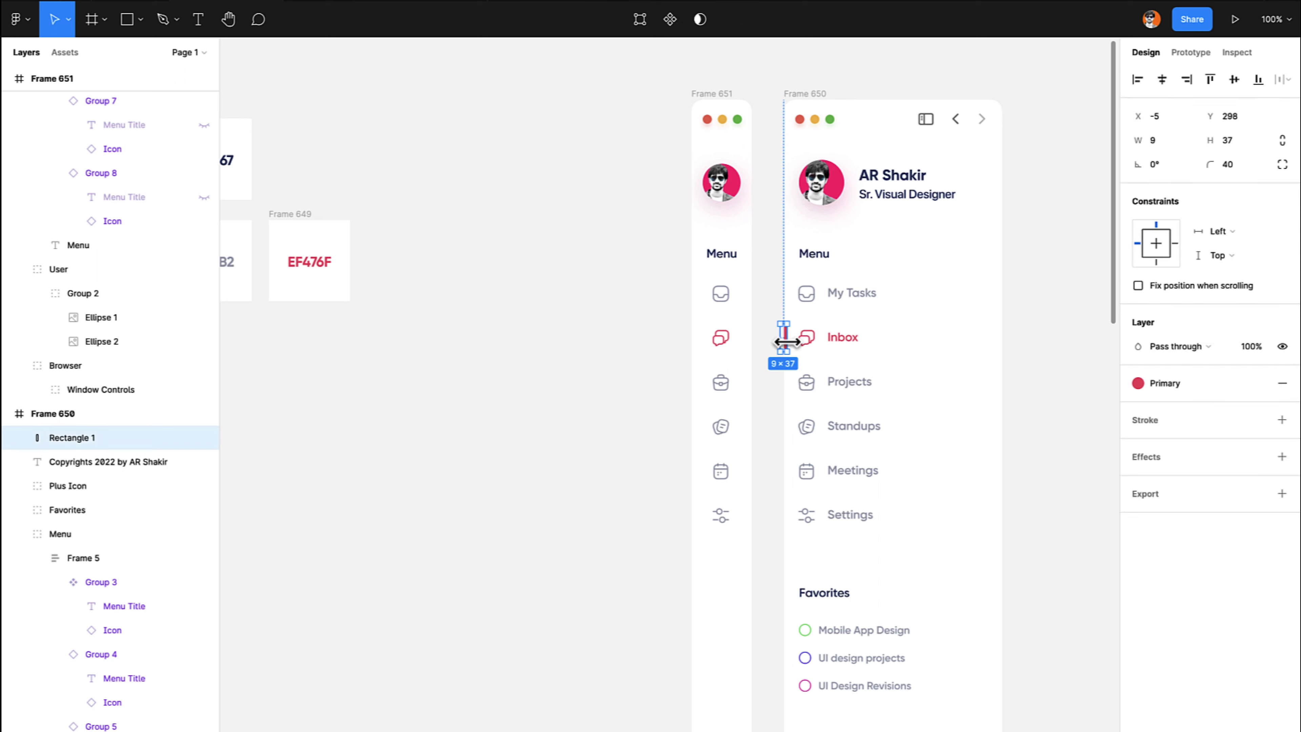
click(720, 348)
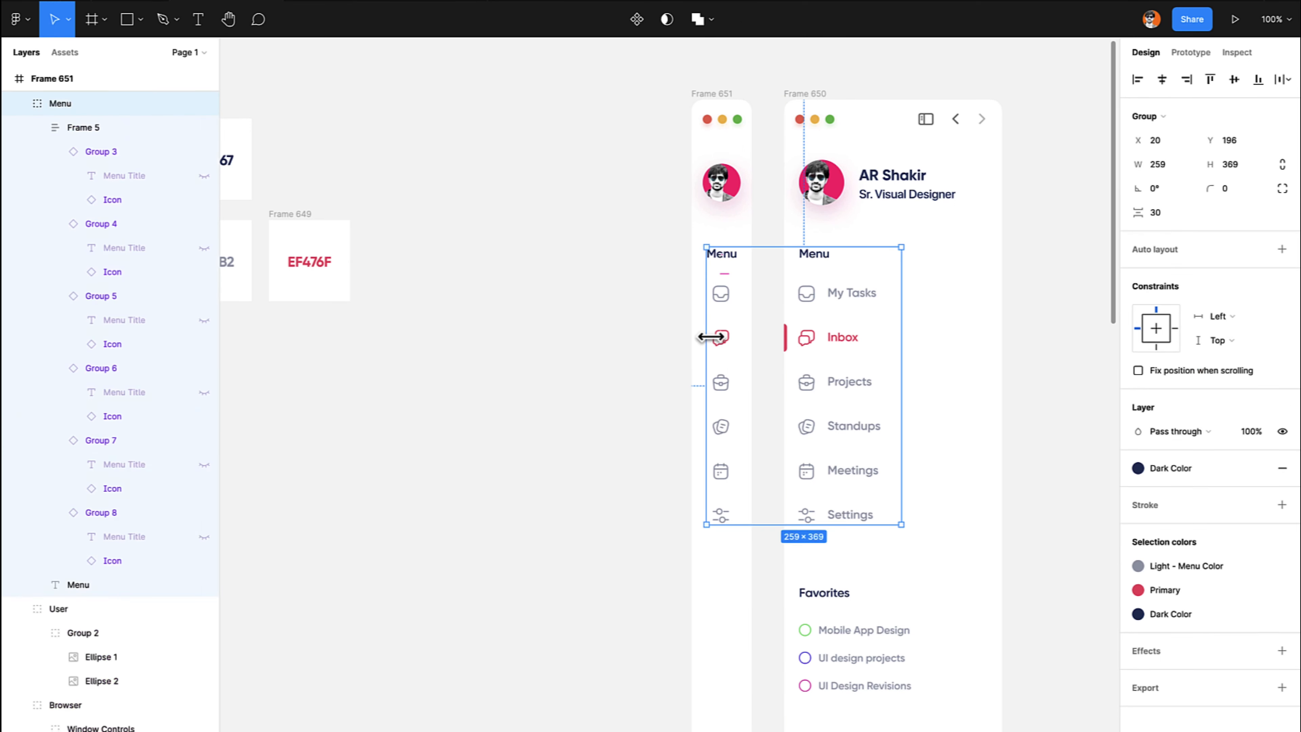
key(ctrl+v)
click(714, 561)
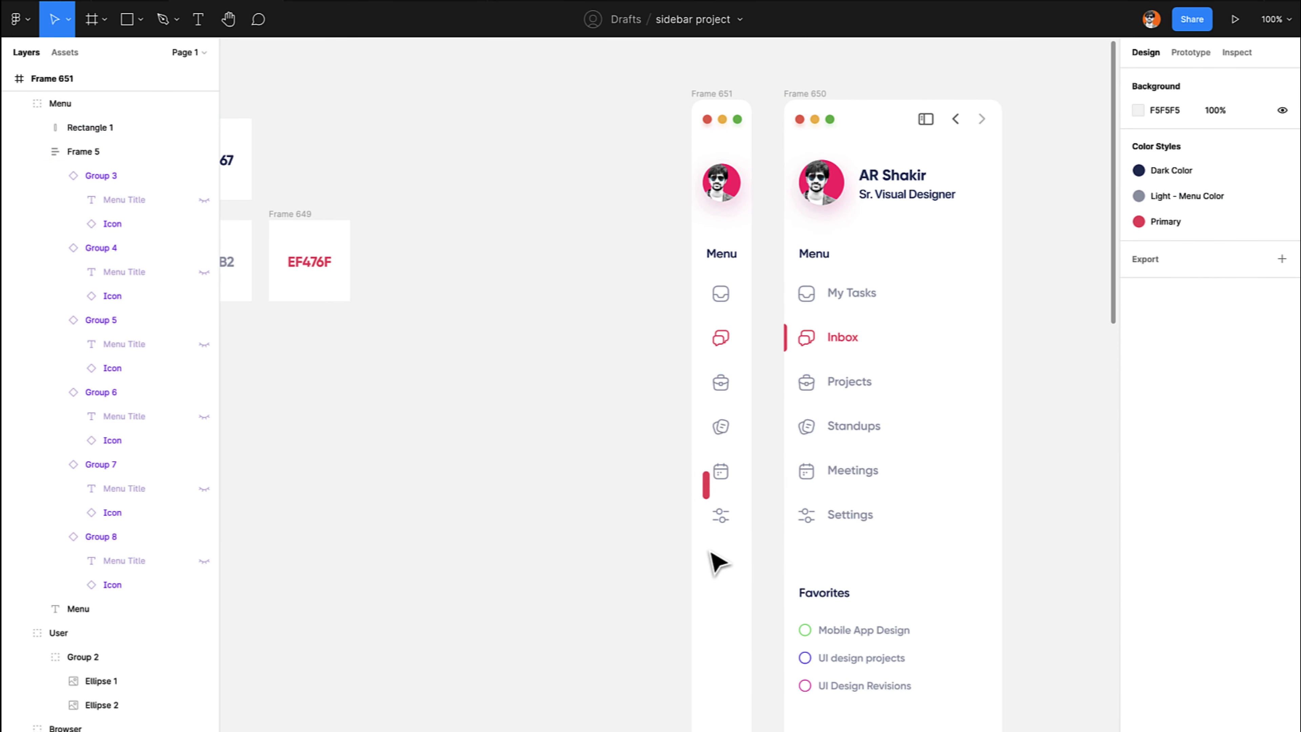
click(707, 486)
drag(708, 485, 693, 338)
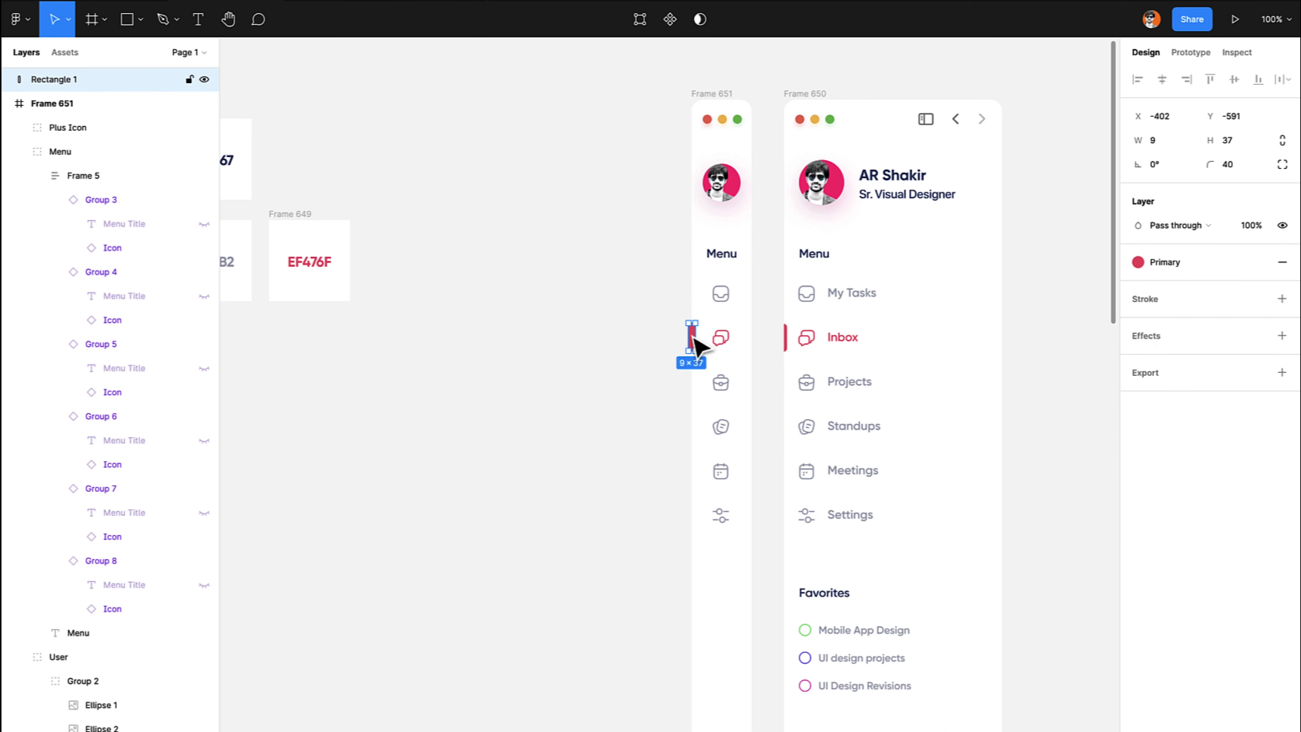
drag(31, 86, 45, 115)
click(581, 348)
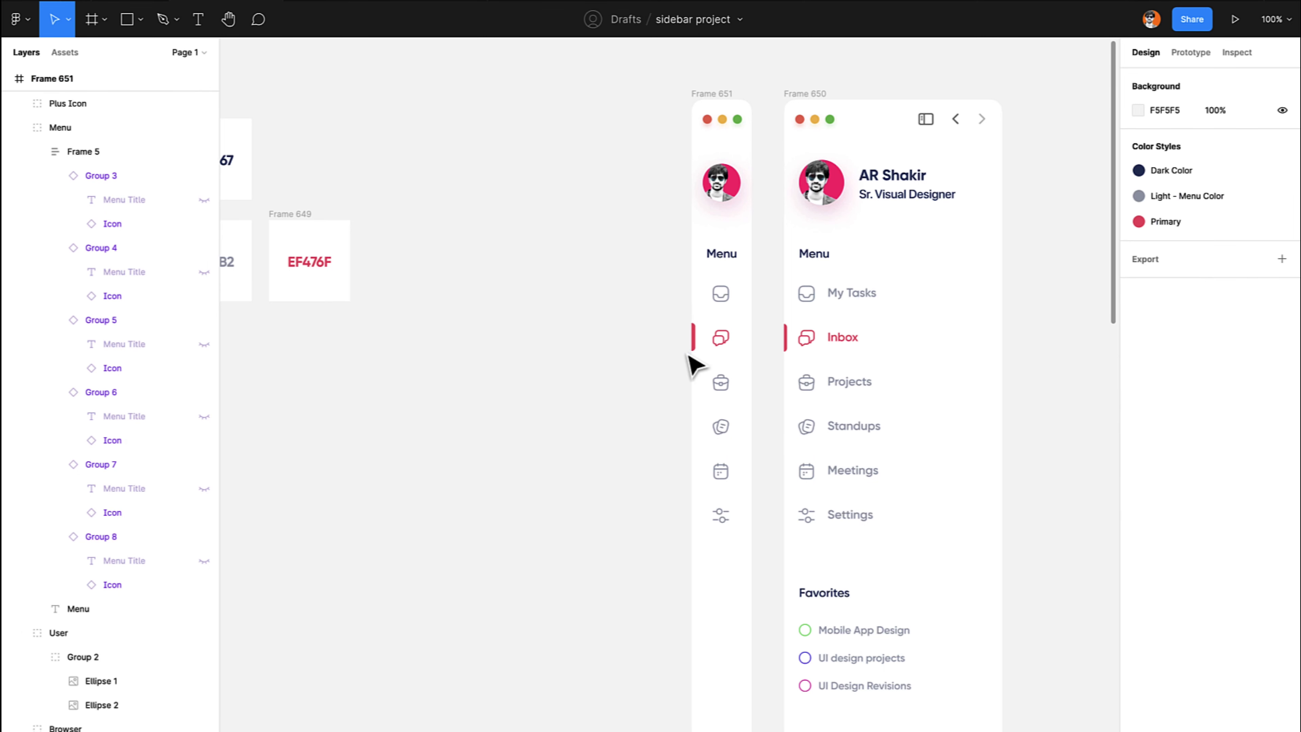
Nudge the collapsed sidebar's Menu group to X 17.
click(734, 351)
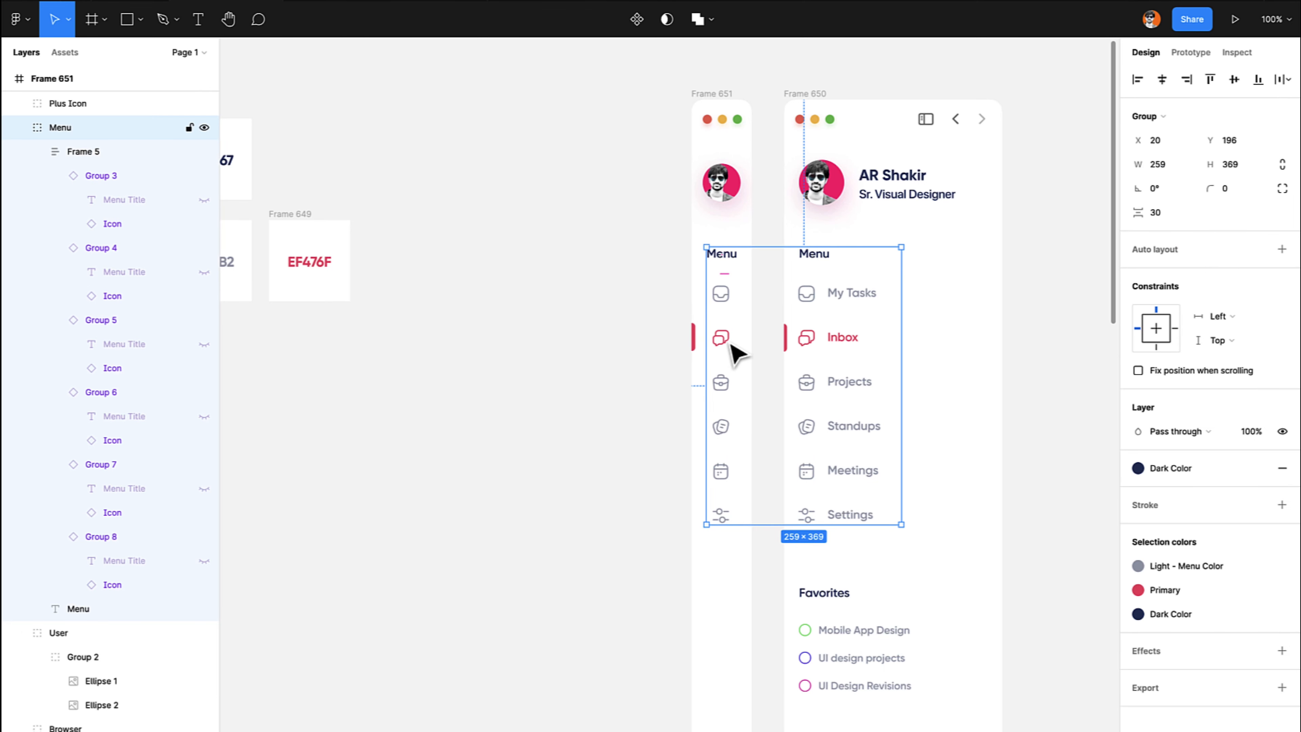
key(Left)
key(Left)
key(Left)
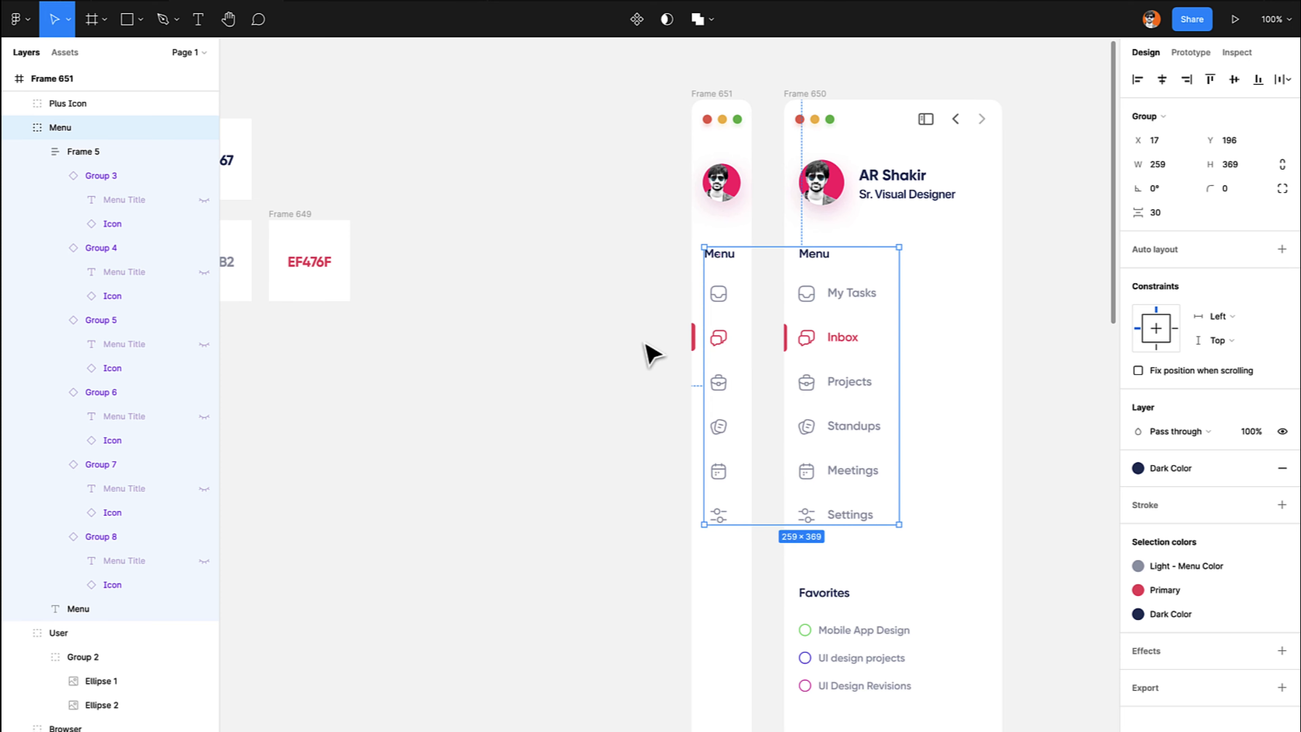
click(650, 348)
Examine the menu rows in both sidebars, including the Meetings row of the full sidebar.
scroll(595, 364, up, 5)
scroll(594, 364, right, 3)
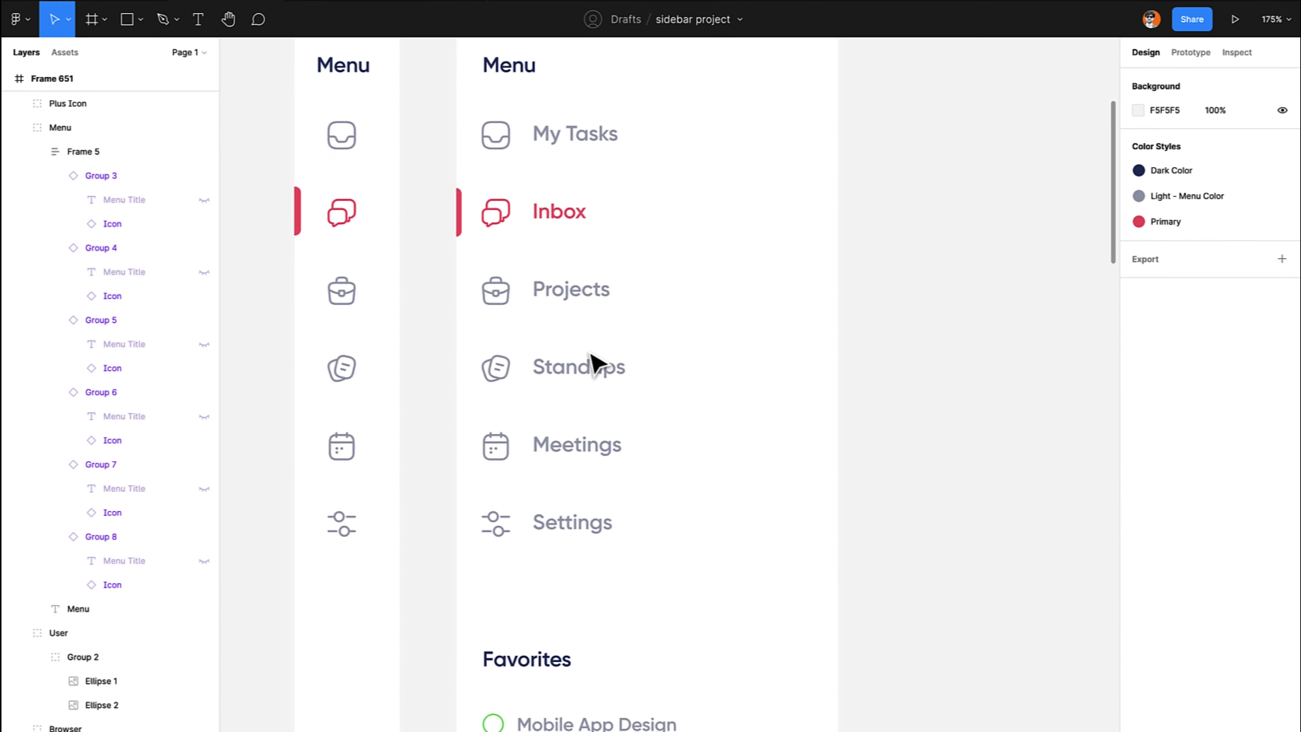
scroll(594, 363, up, 5)
scroll(596, 364, down, 3)
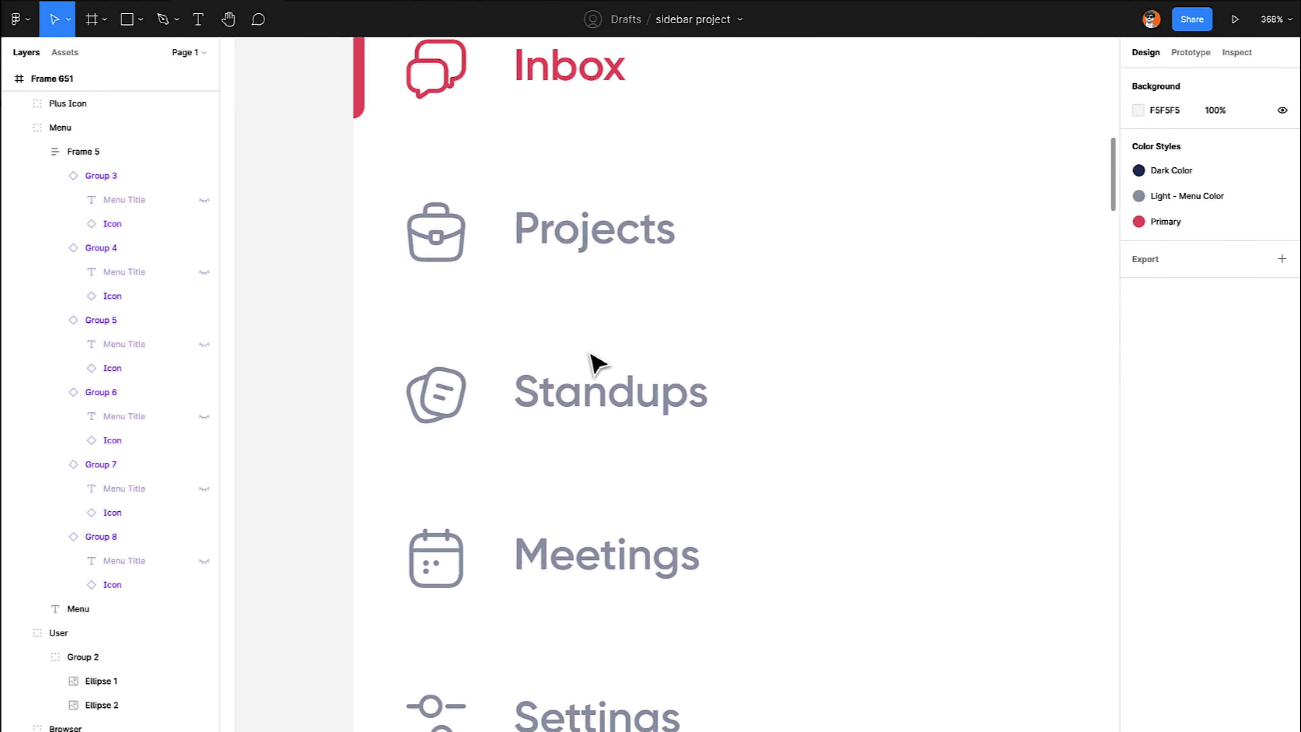
scroll(596, 364, down, 4)
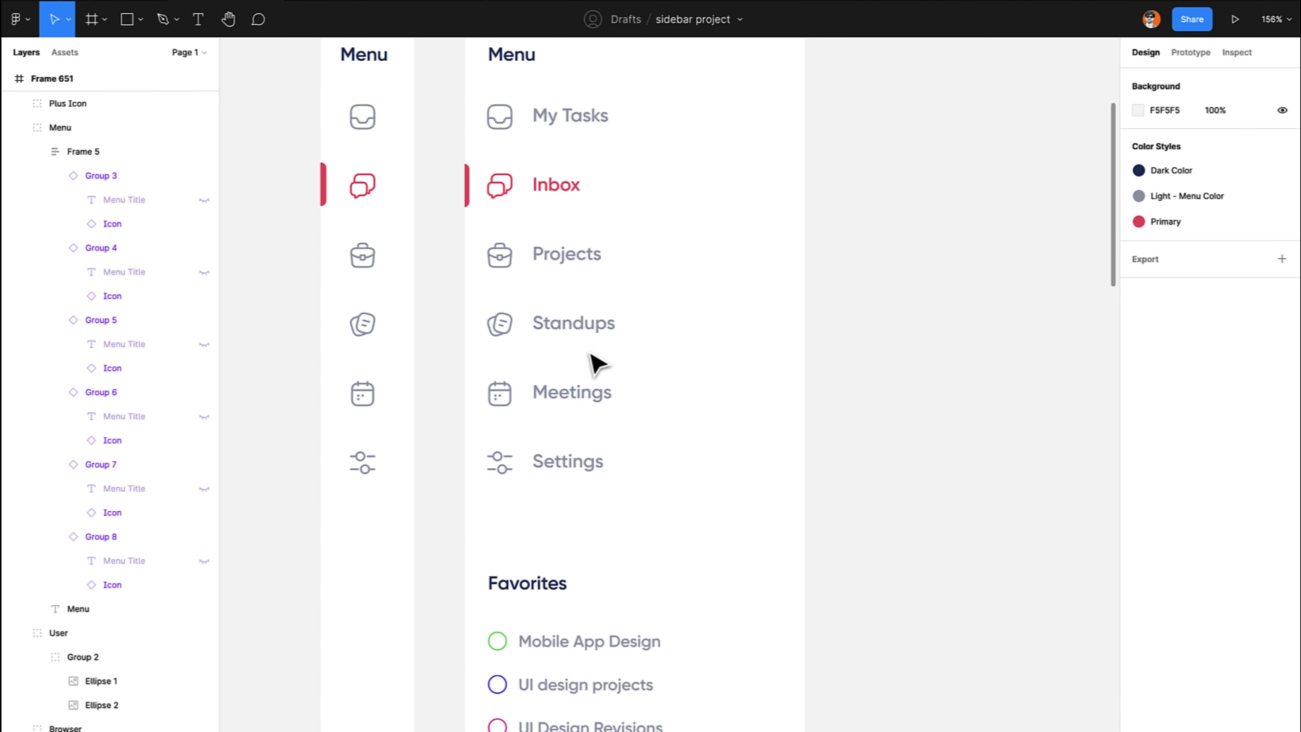
click(576, 389)
click(574, 387)
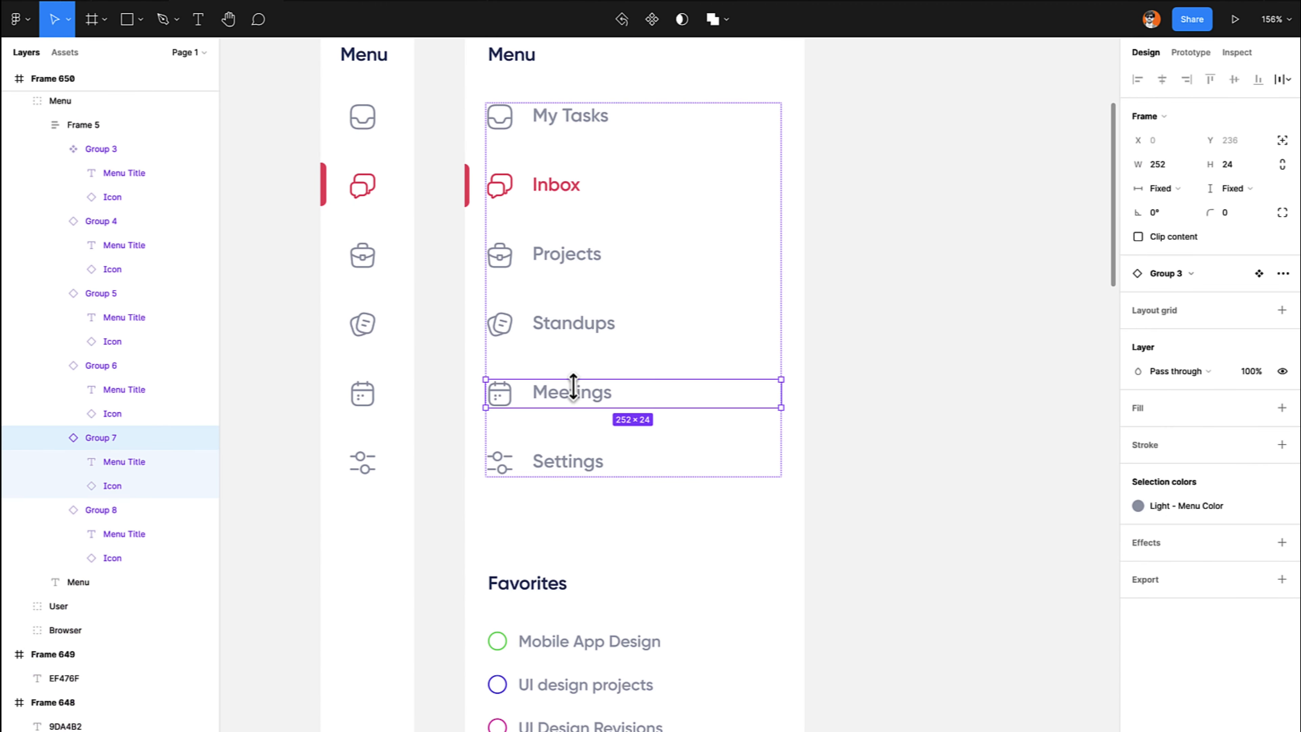
click(793, 517)
scroll(746, 459, up, 2)
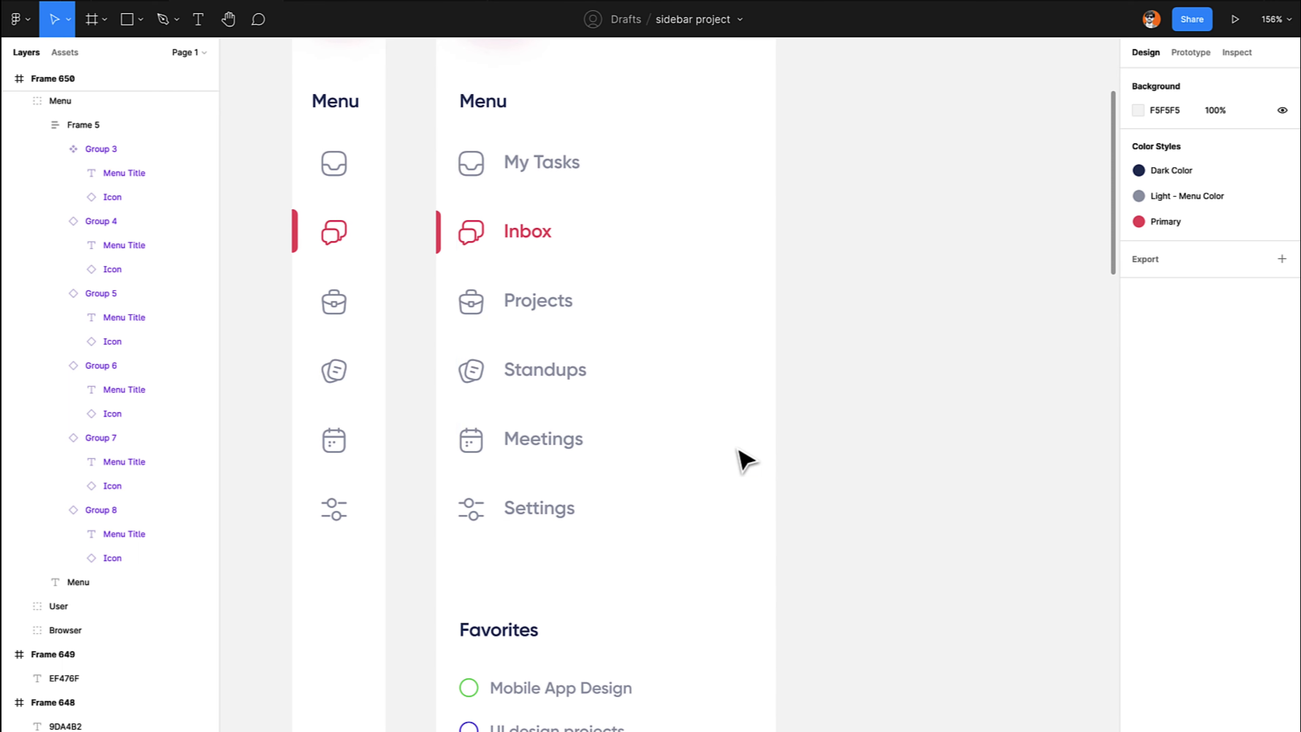
Draw a badge rectangle of about 26 × 20 on the full sidebar, outside the menu list below Settings.
key(r)
drag(734, 401, 741, 410)
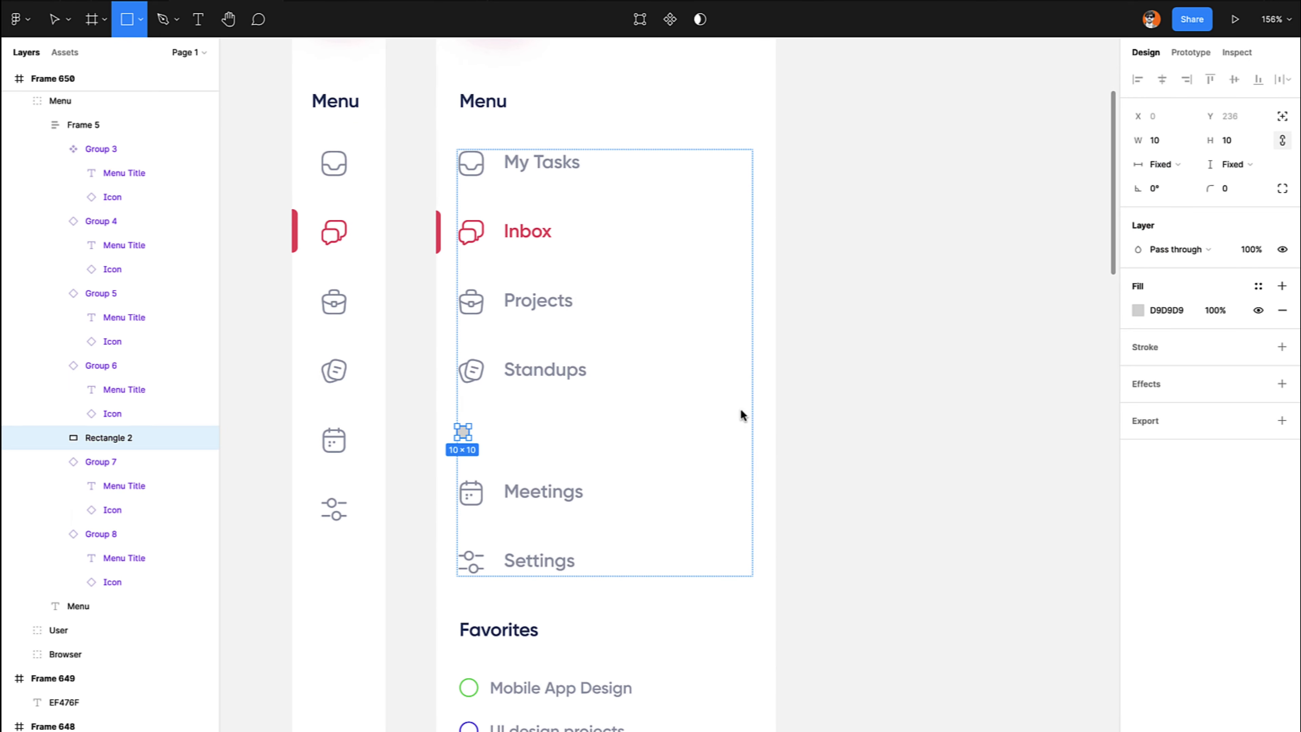
drag(476, 451, 718, 587)
Add the text 5 over the badge rectangle and nudge it to X 222, Y 612.
scroll(718, 588, up, 5)
key(t)
click(621, 570)
text(5)
key(Escape)
key(Up)
key(Up)
key(Up)
key(Up)
key(Left)
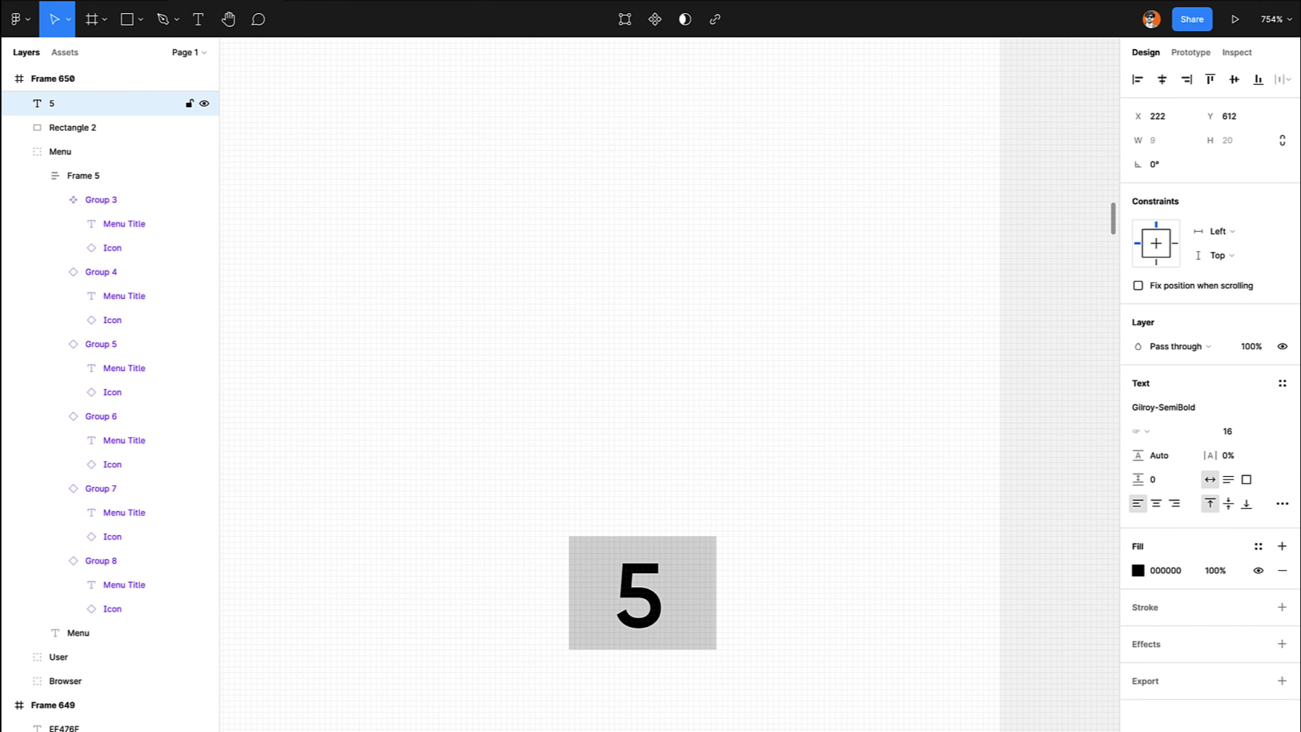
Color the badge number white (FFFFFF) and fill its rectangle with the Primary color style.
click(1170, 571)
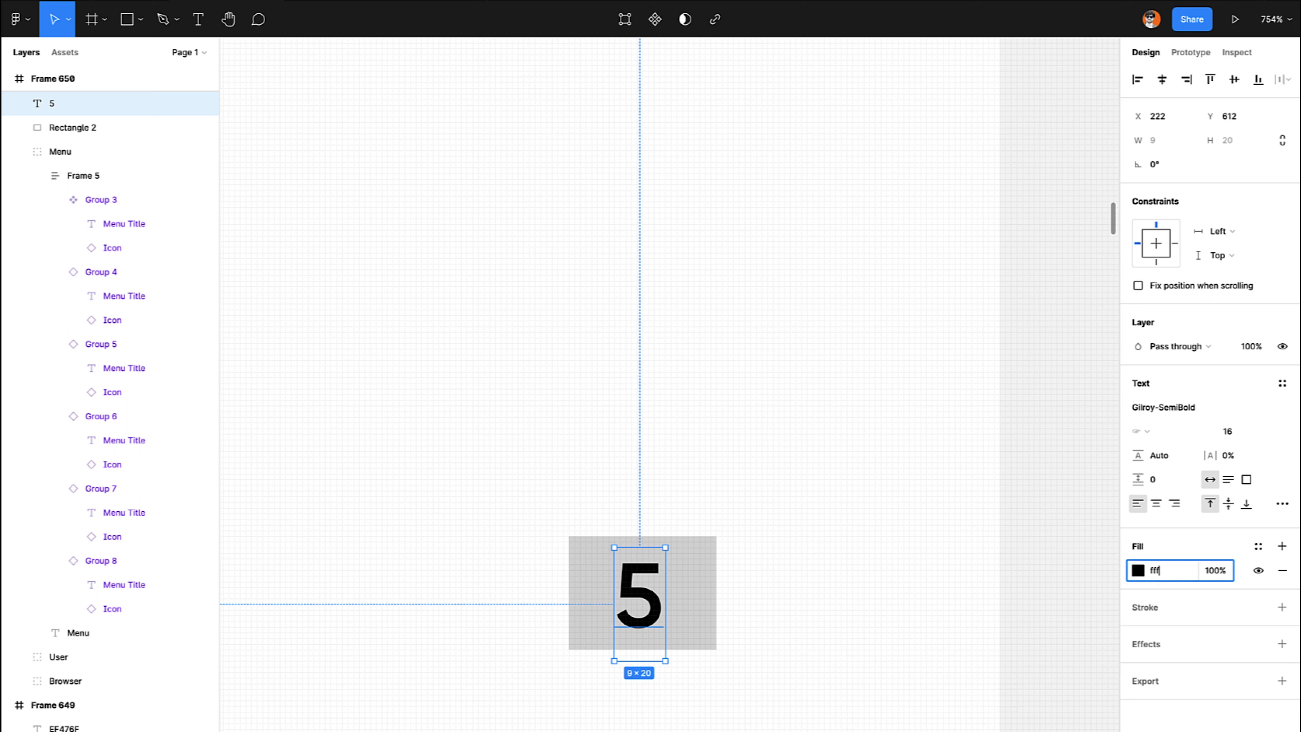
text(fff)
key(Return)
click(711, 576)
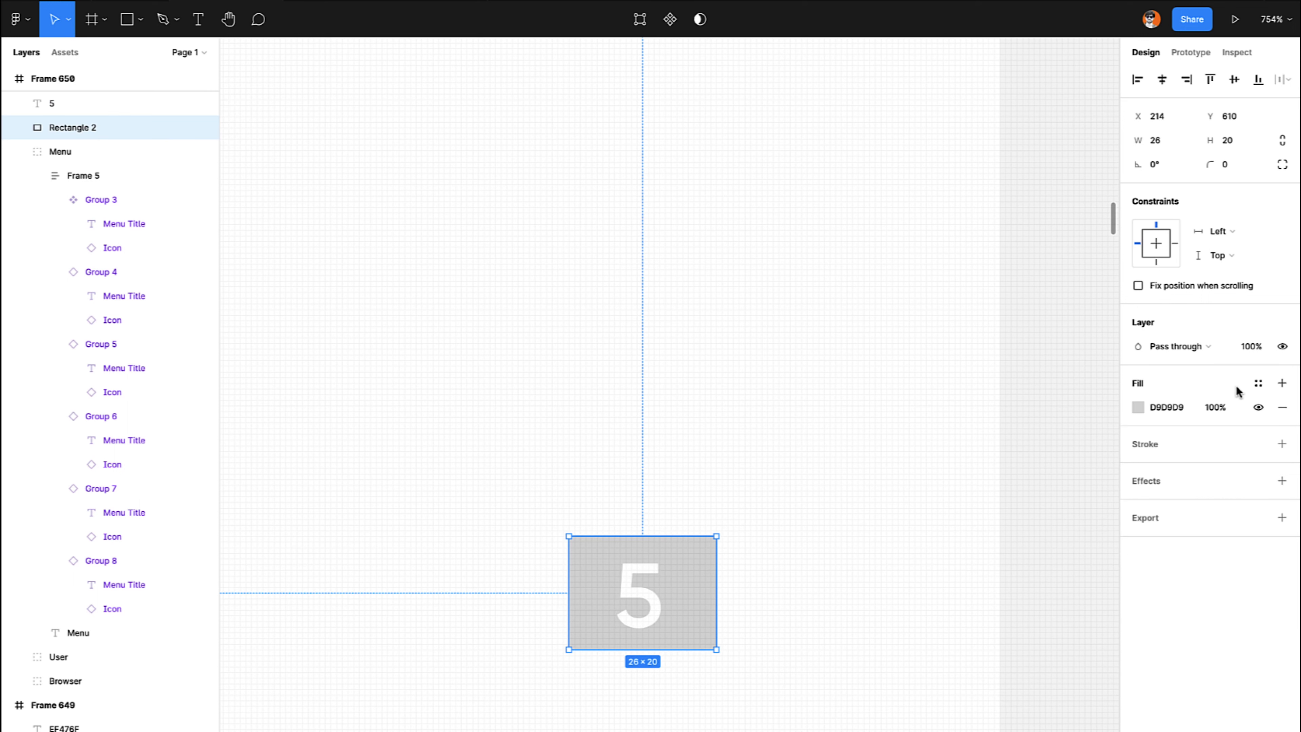
click(1258, 383)
click(1199, 475)
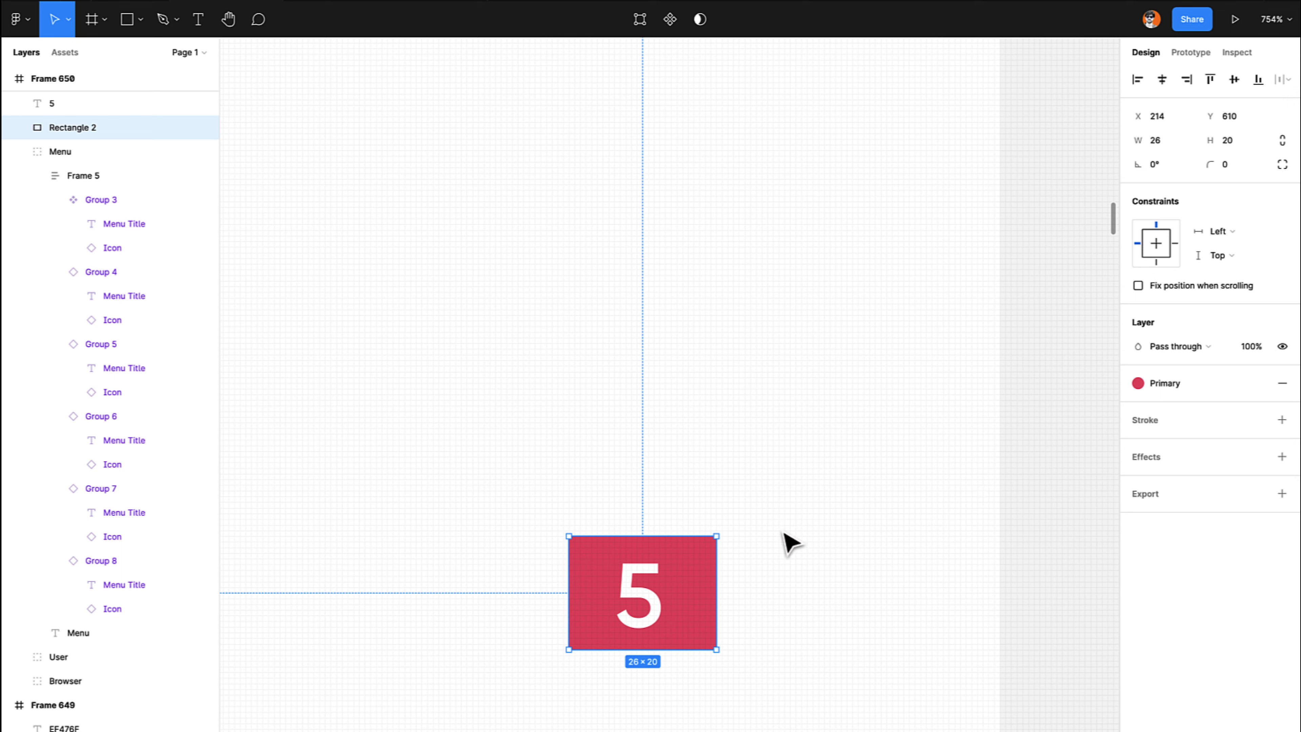
click(781, 573)
Set the badge number's font size to 12 and nudge it to X 223, Y 613.
click(620, 594)
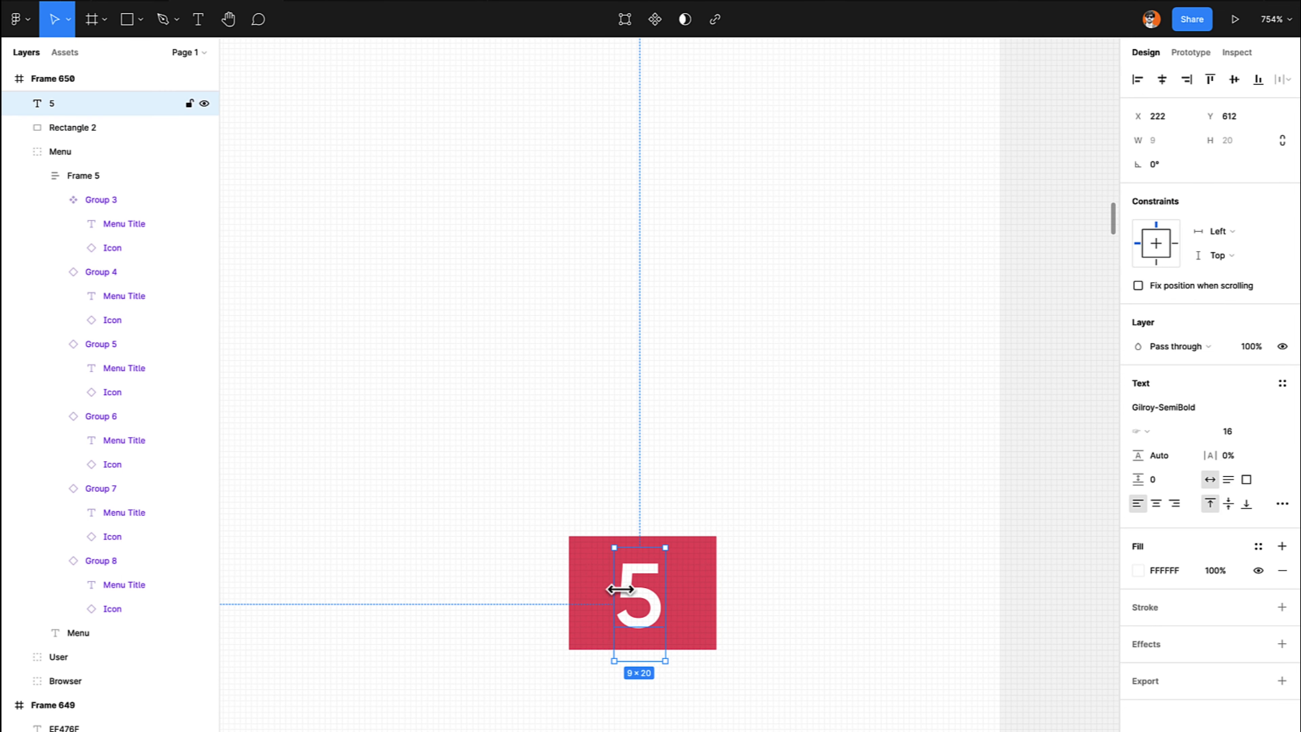
shift+click(607, 587)
scroll(641, 566, down, 6)
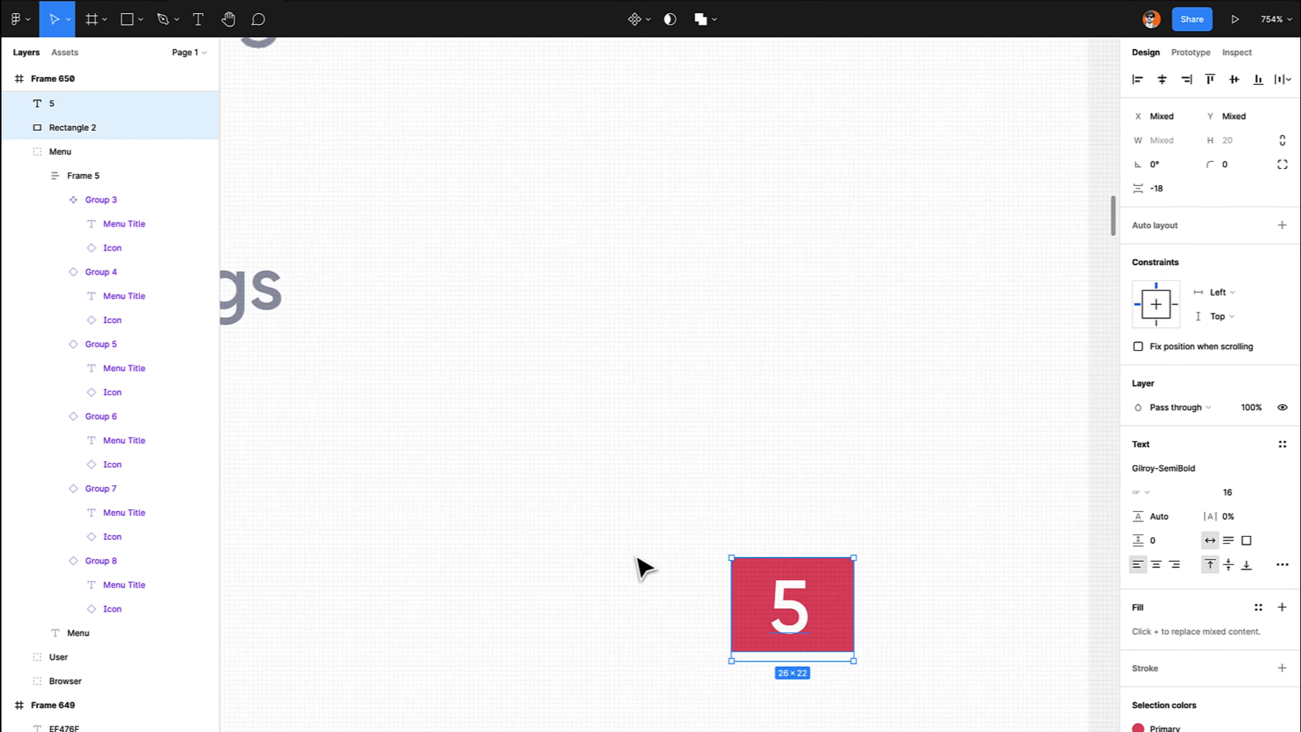
scroll(637, 557, up, 6)
scroll(637, 559, up, 3)
scroll(637, 559, right, 2)
click(654, 465)
click(736, 384)
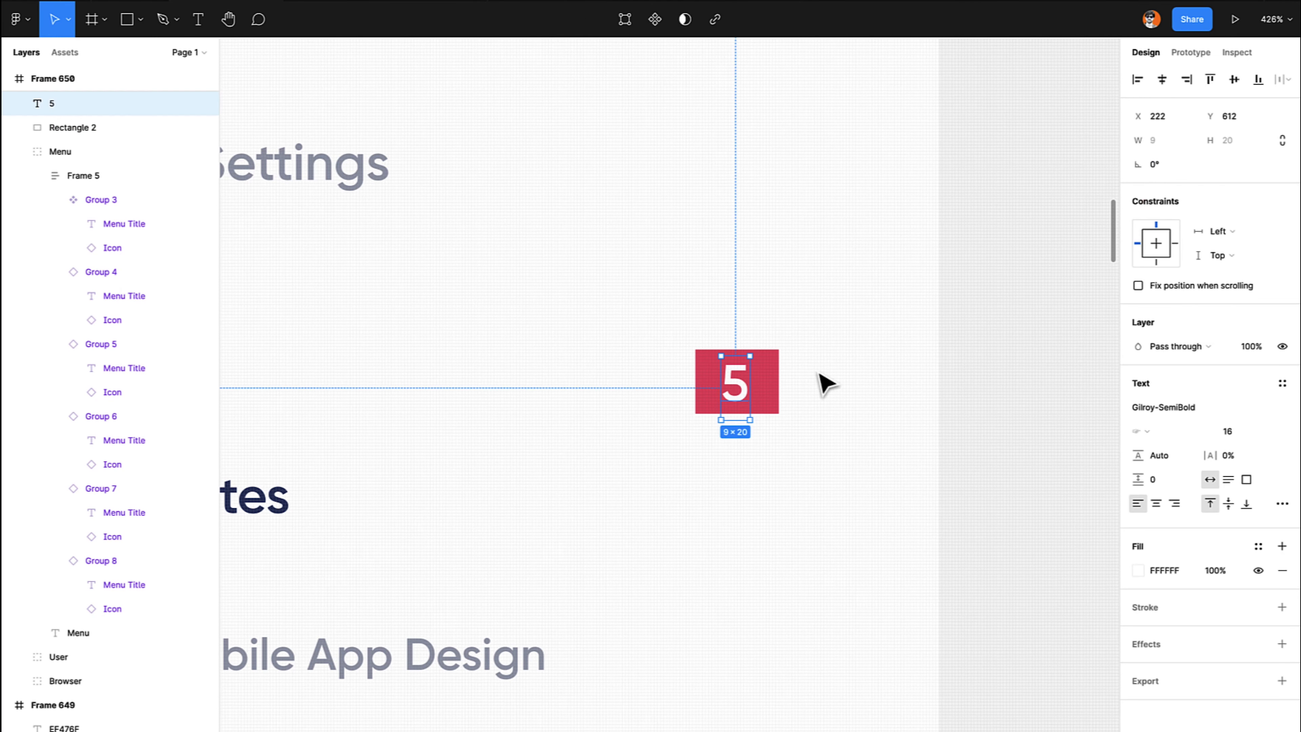
click(1233, 437)
text(12)
key(Return)
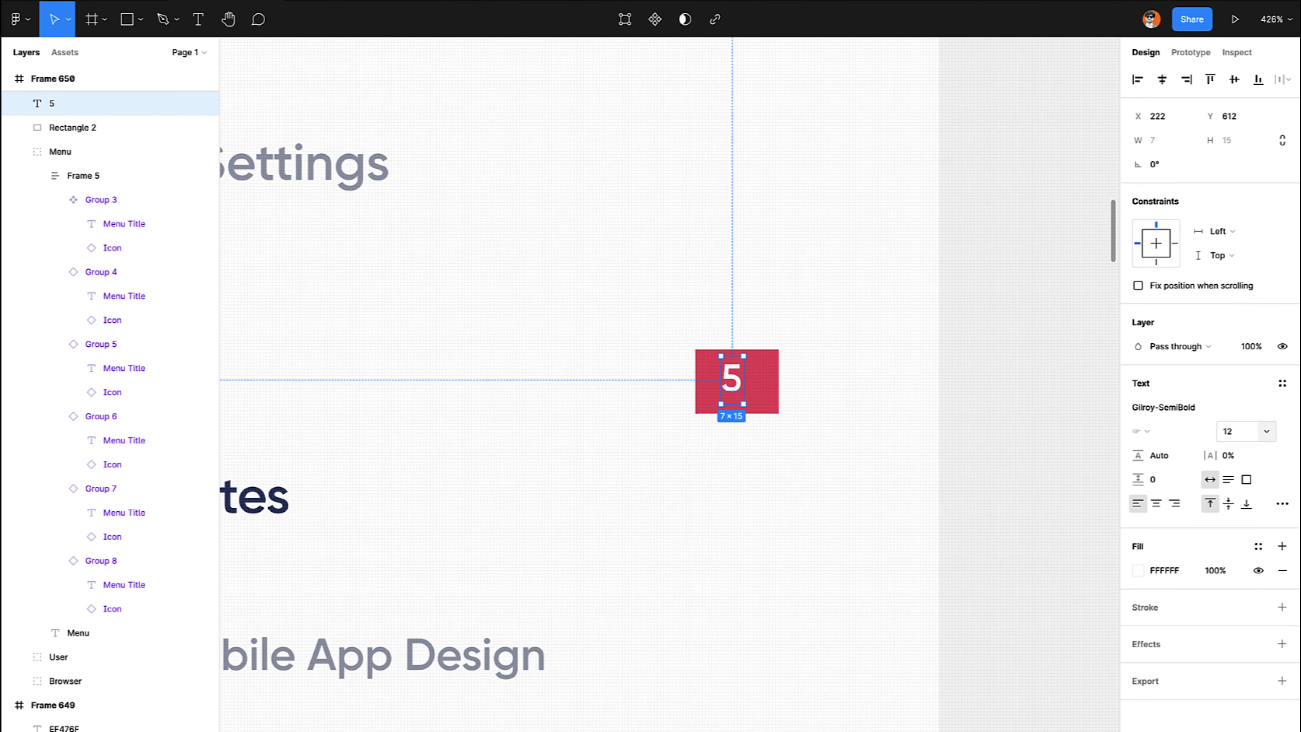
key(Right)
key(Right)
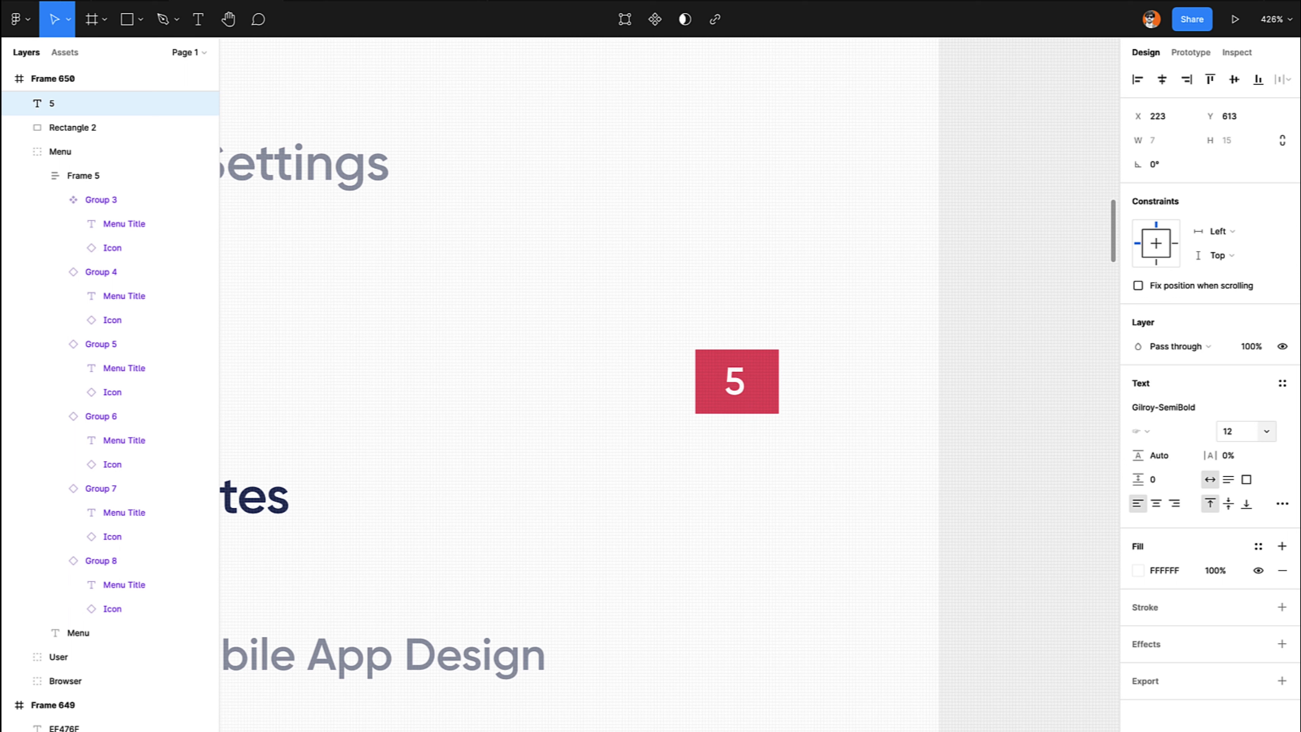
click(684, 359)
Round the badge rectangle's corners with radius 5, leaving the top-left corner square at 0.
click(701, 358)
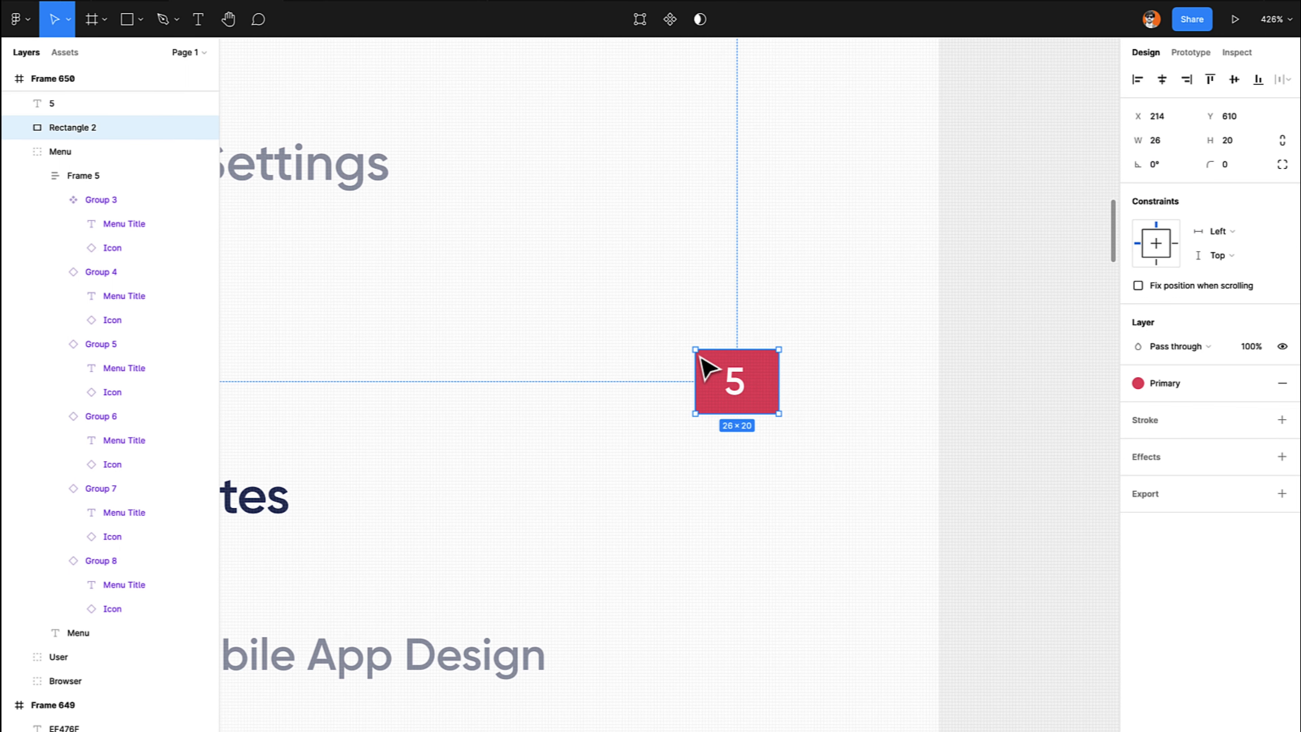
click(1227, 167)
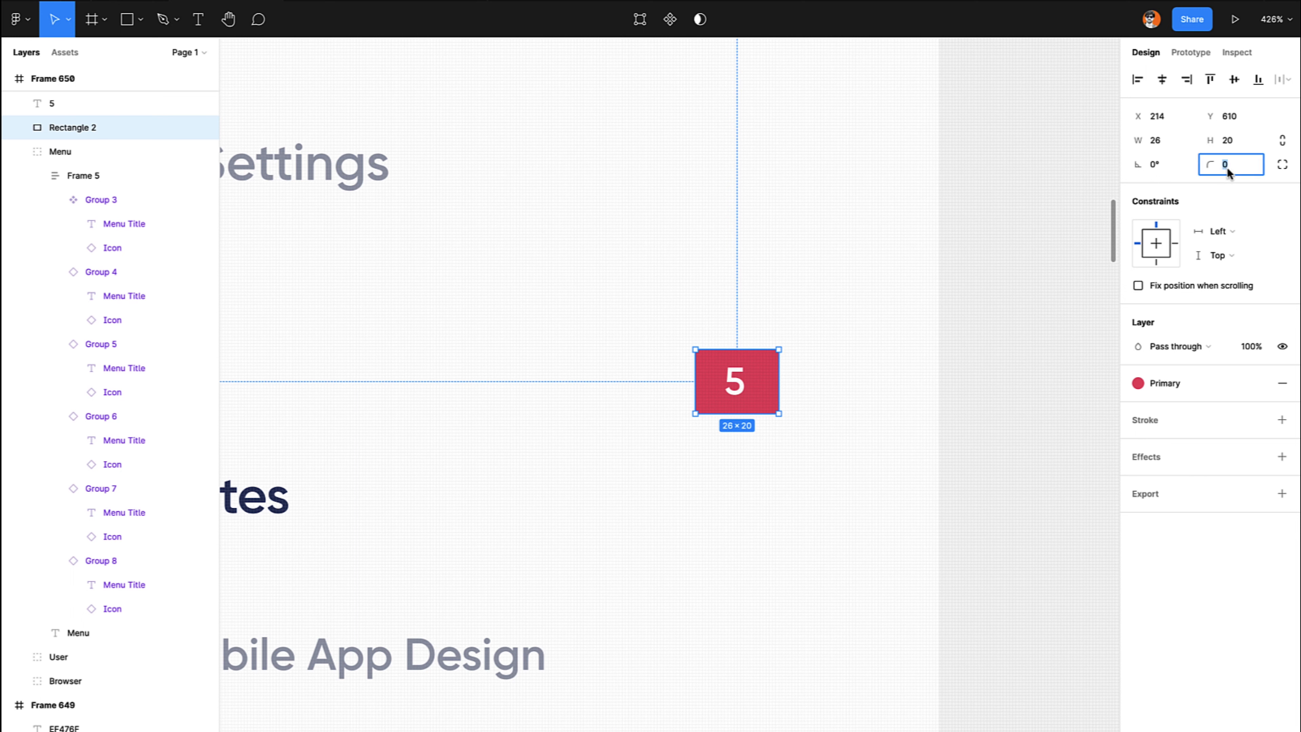
text(5)
key(Return)
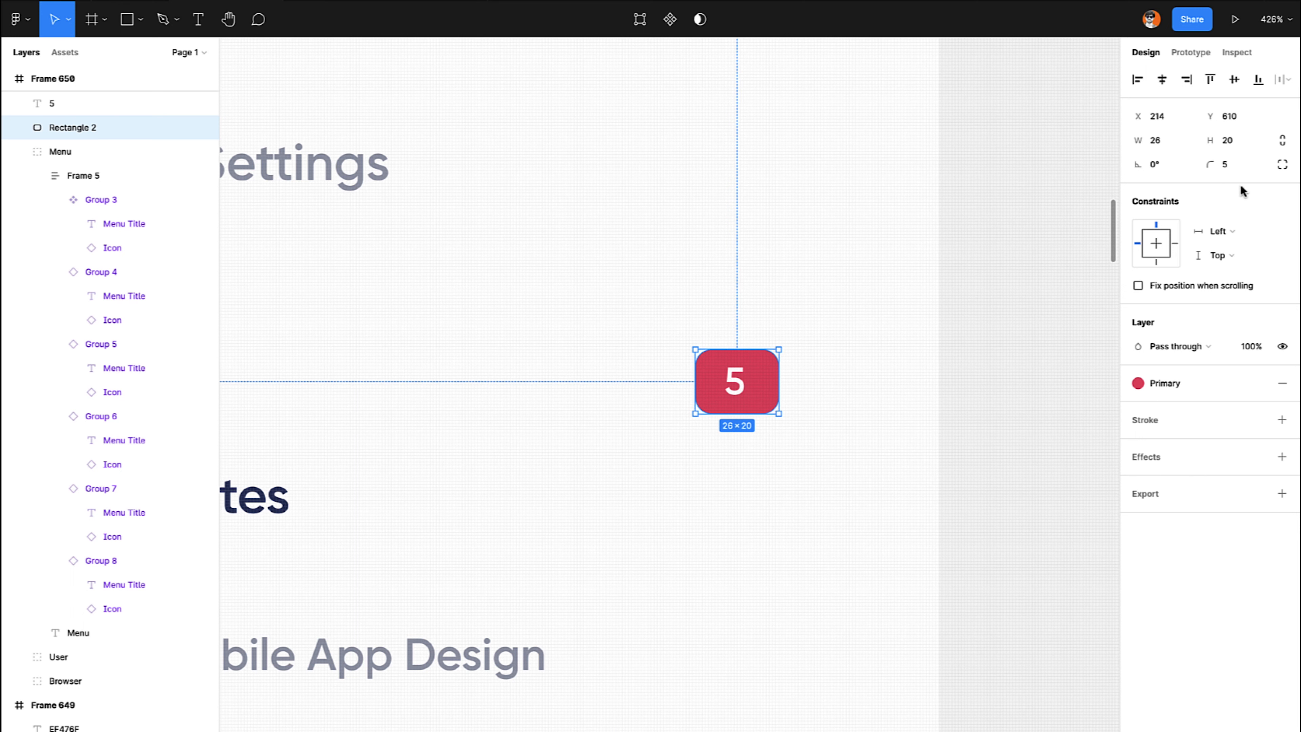
click(1282, 164)
click(1152, 188)
text(0)
key(Return)
click(627, 458)
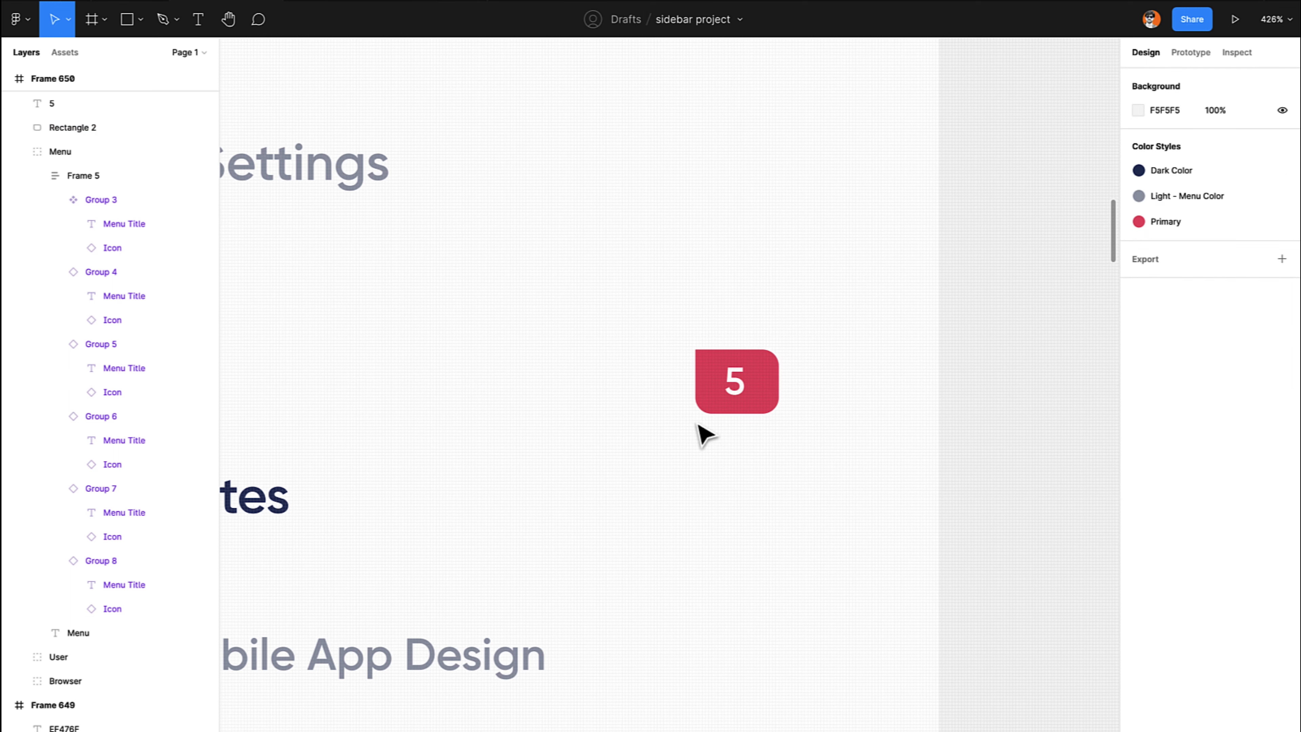
Group the badge number with its rectangle.
click(726, 409)
shift+click(771, 388)
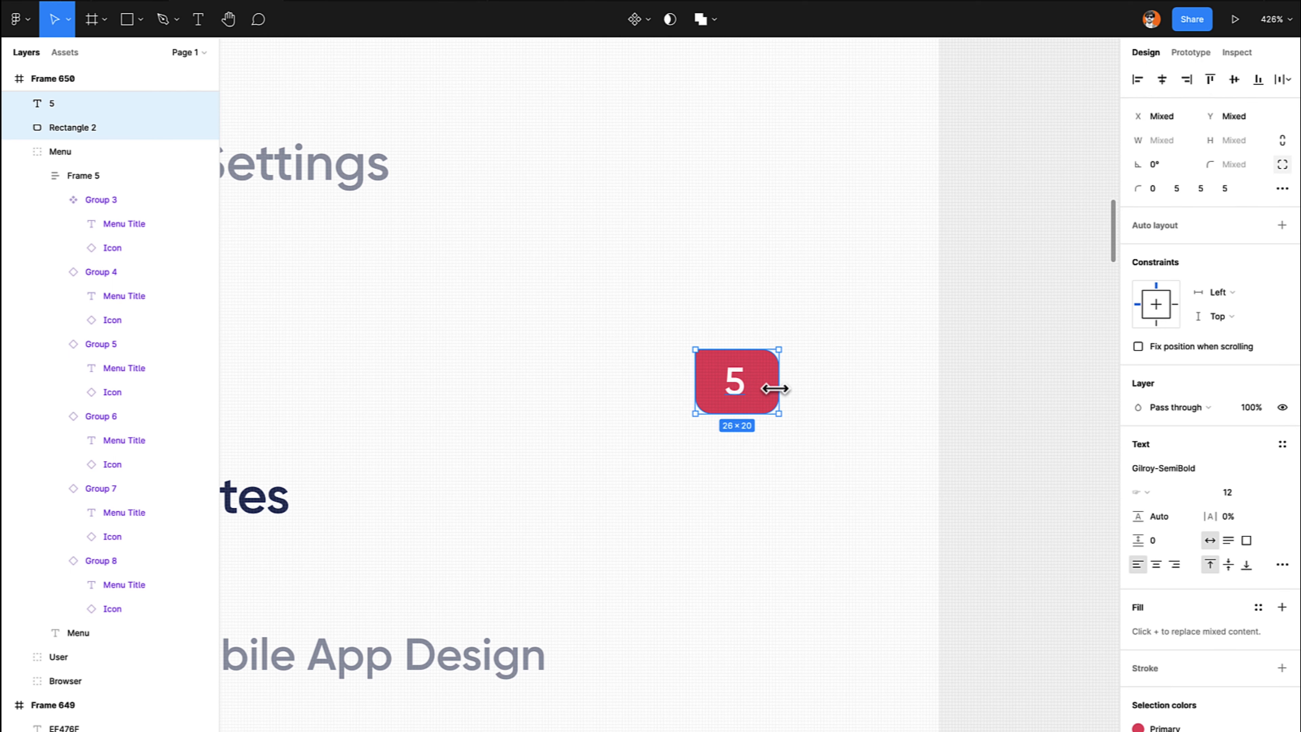
key(ctrl+g)
click(621, 436)
Move the badge group onto the Meetings row of the full sidebar at X 237, Y 484.
scroll(621, 436, up, 3)
scroll(625, 436, down, 5)
scroll(626, 436, down, 5)
click(684, 605)
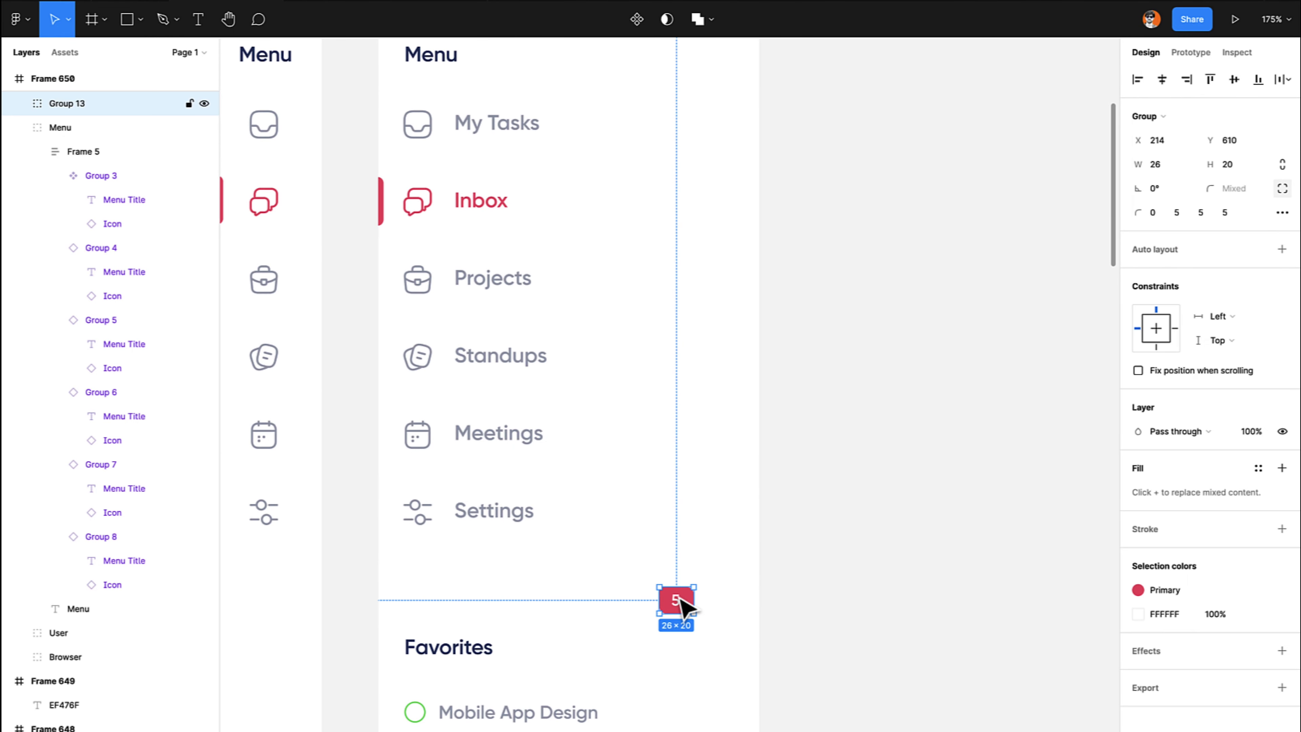
key(shift+Up)
key(shift+Up)
key(shift+Up)
key(shift+Up)
key(shift+Up)
key(shift+Up)
key(shift+Up)
key(shift+Up)
key(shift+Up)
key(shift+Up)
key(shift+Up)
key(shift+Up)
key(shift+Up)
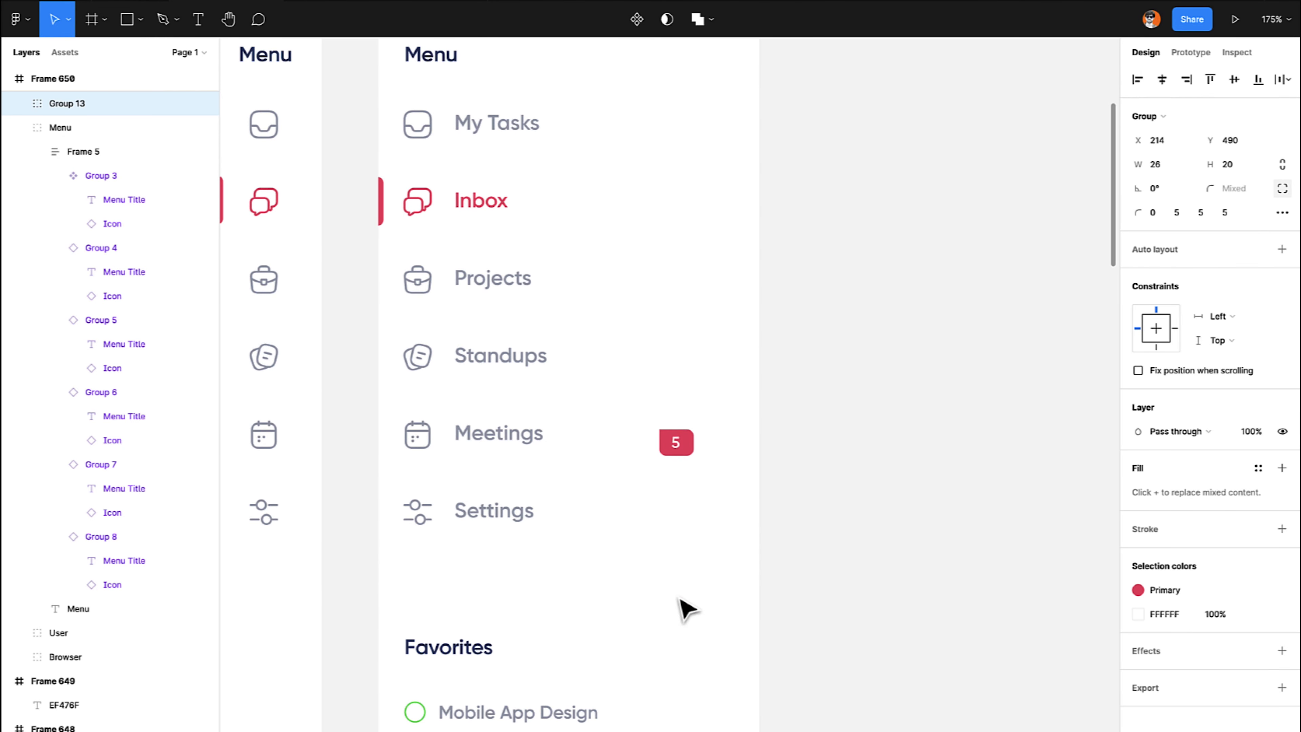
key(shift+Right)
key(shift+Right)
key(Down)
key(Down)
key(Down)
key(Down)
key(Down)
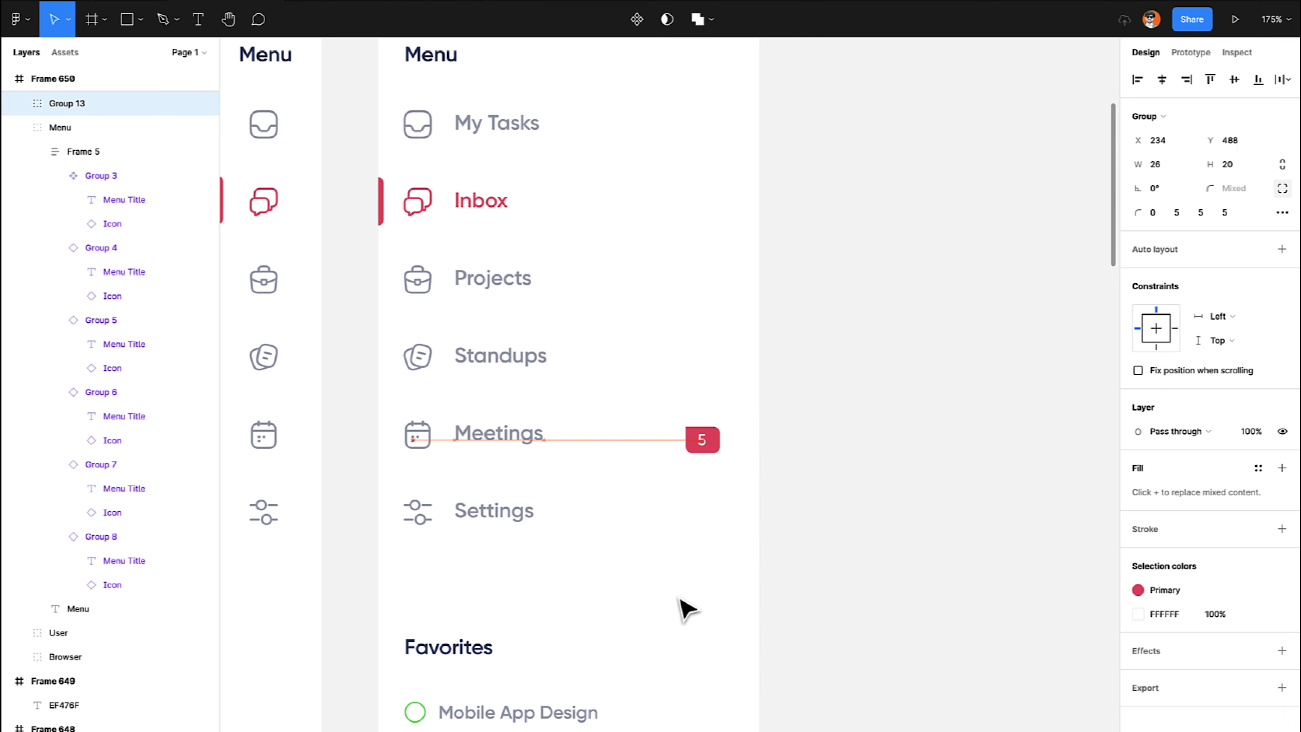
key(Right)
key(Up)
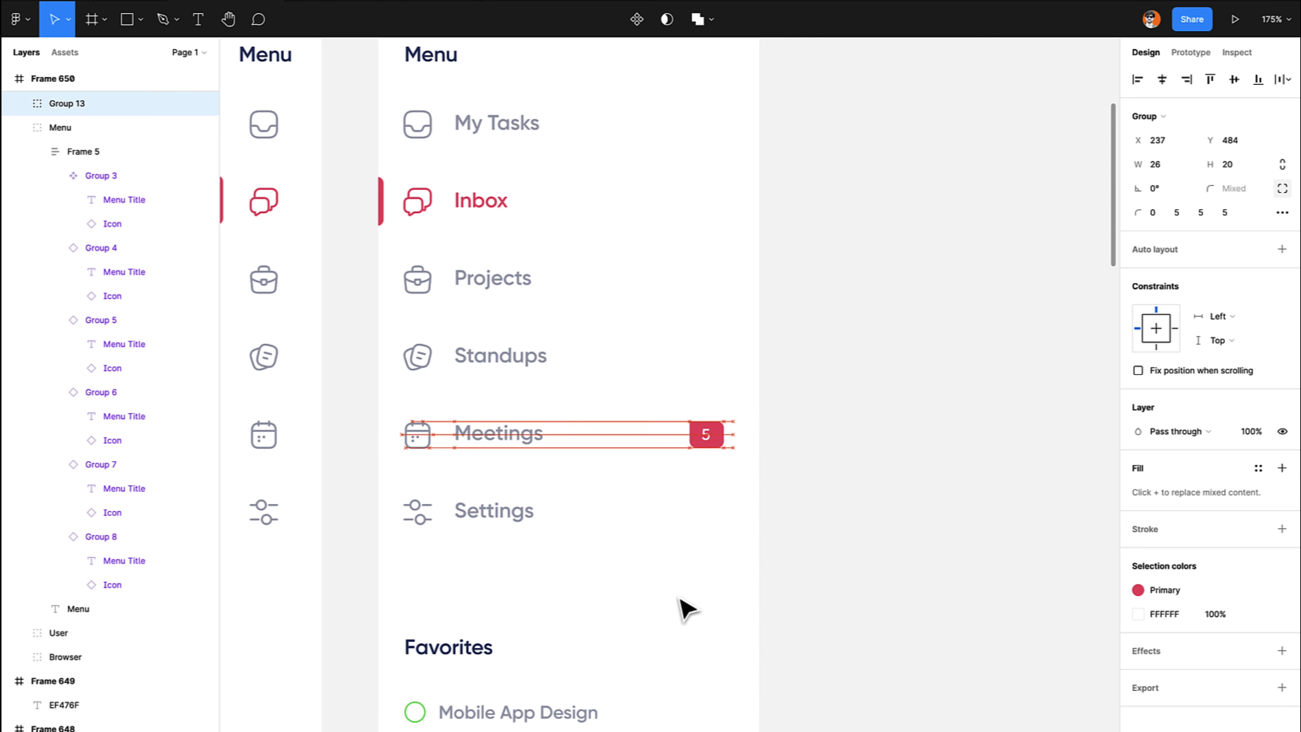
Show the rulers and guides and move the full sidebar's badge group right to the guide at X 244.
key(shift+r)
key(Right)
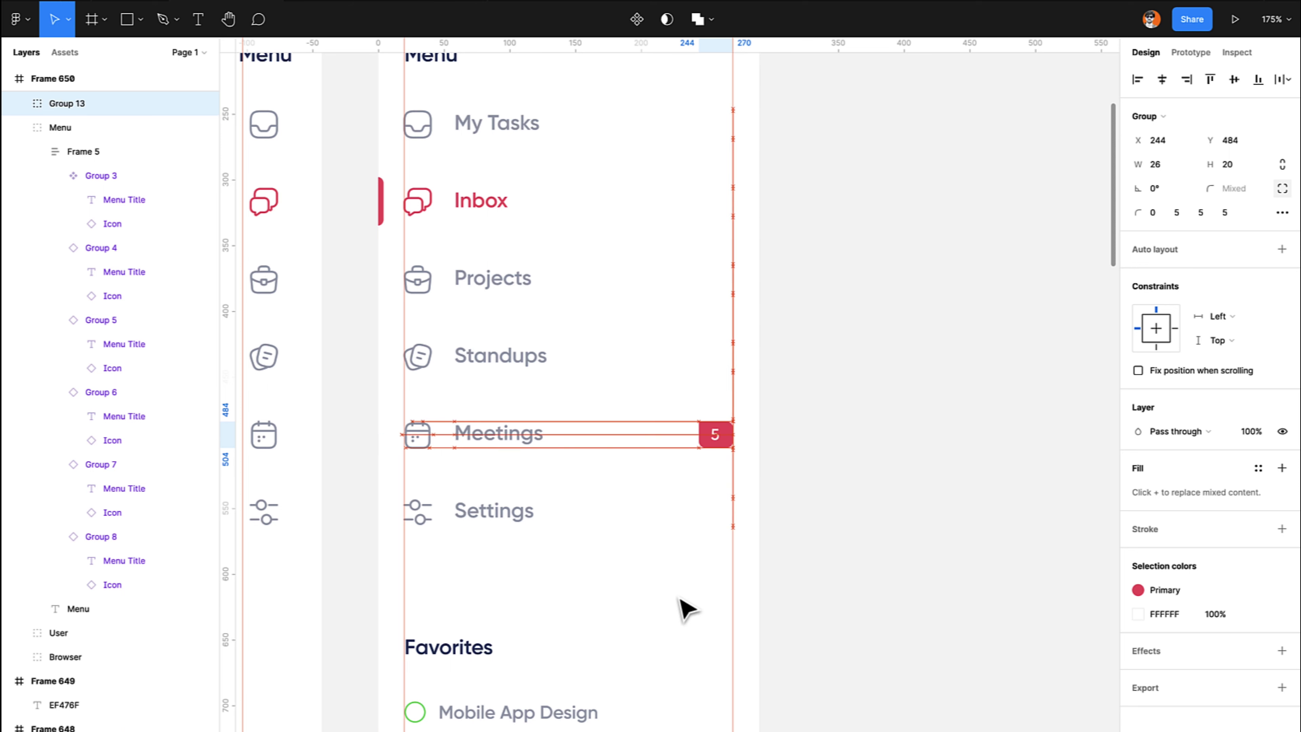
click(792, 560)
scroll(792, 561, left, 3)
scroll(792, 561, up, 1)
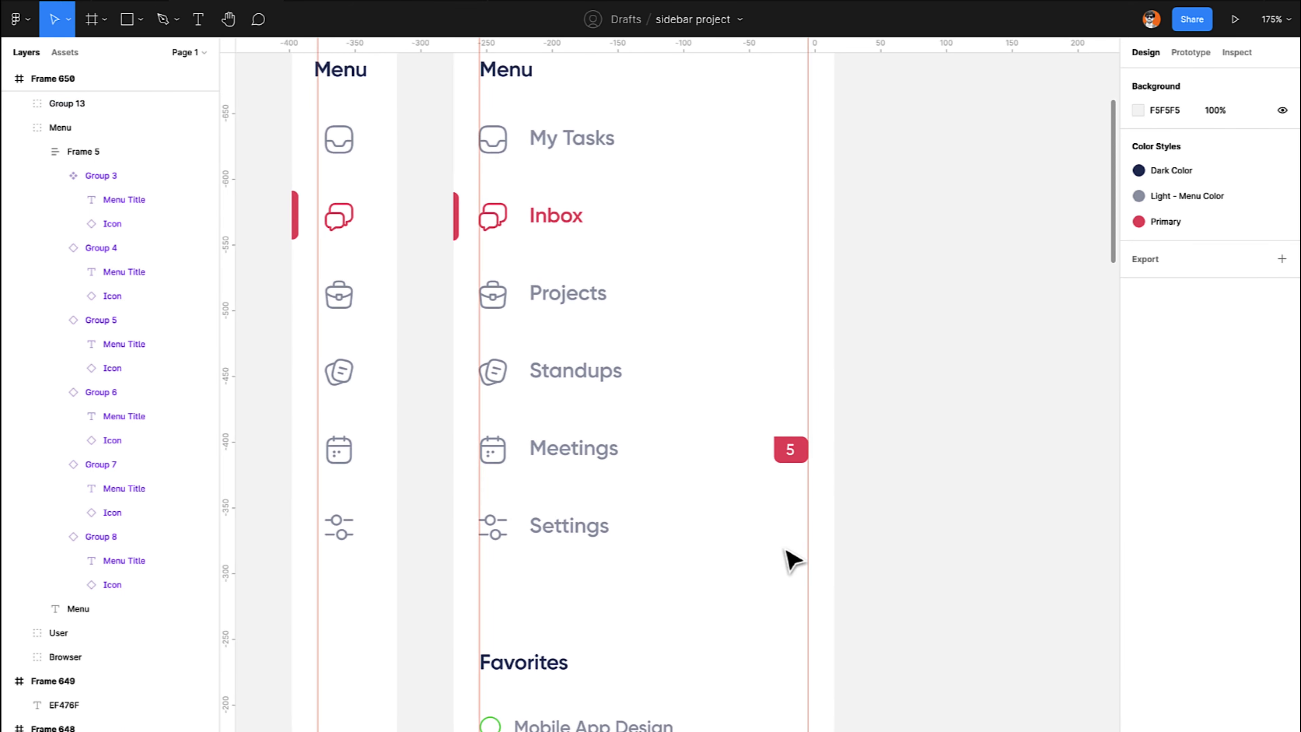
Nudge the full sidebar's badge group down slightly to line it up with the Meetings row.
click(797, 456)
key(Down)
key(Down)
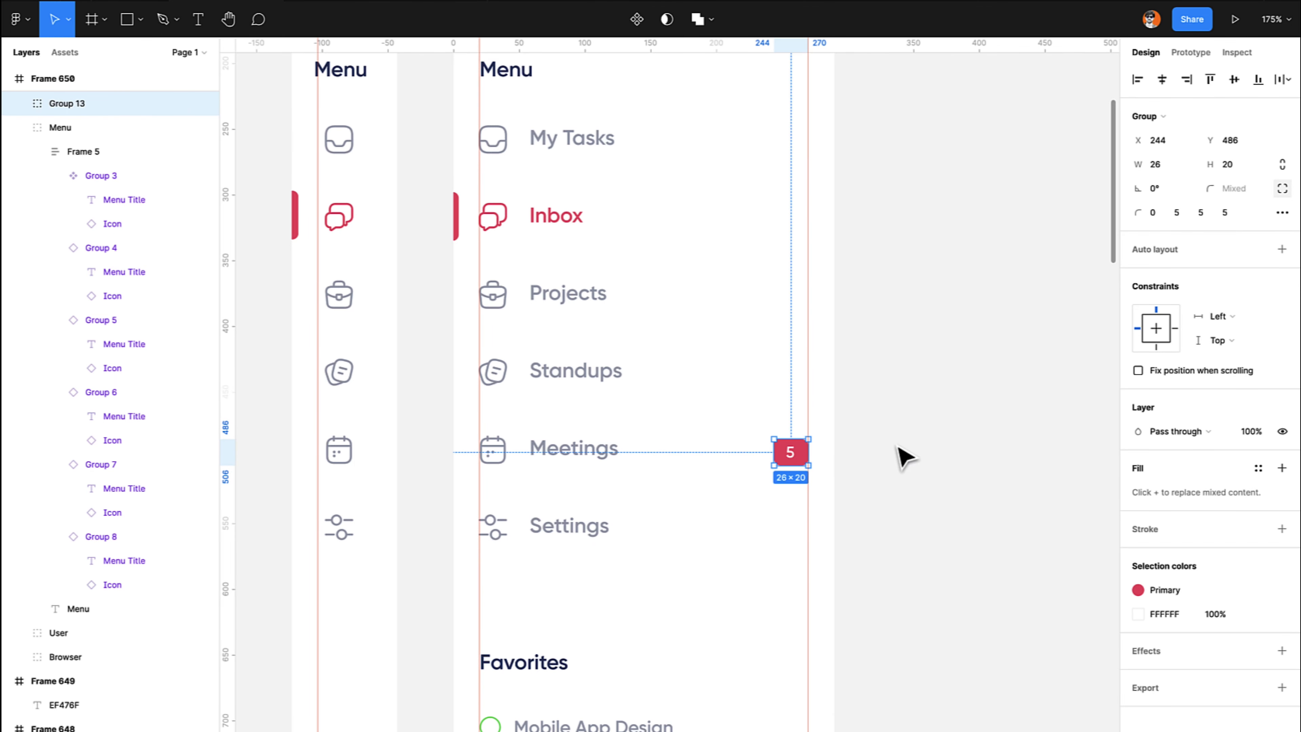
click(938, 517)
scroll(940, 517, left, 5)
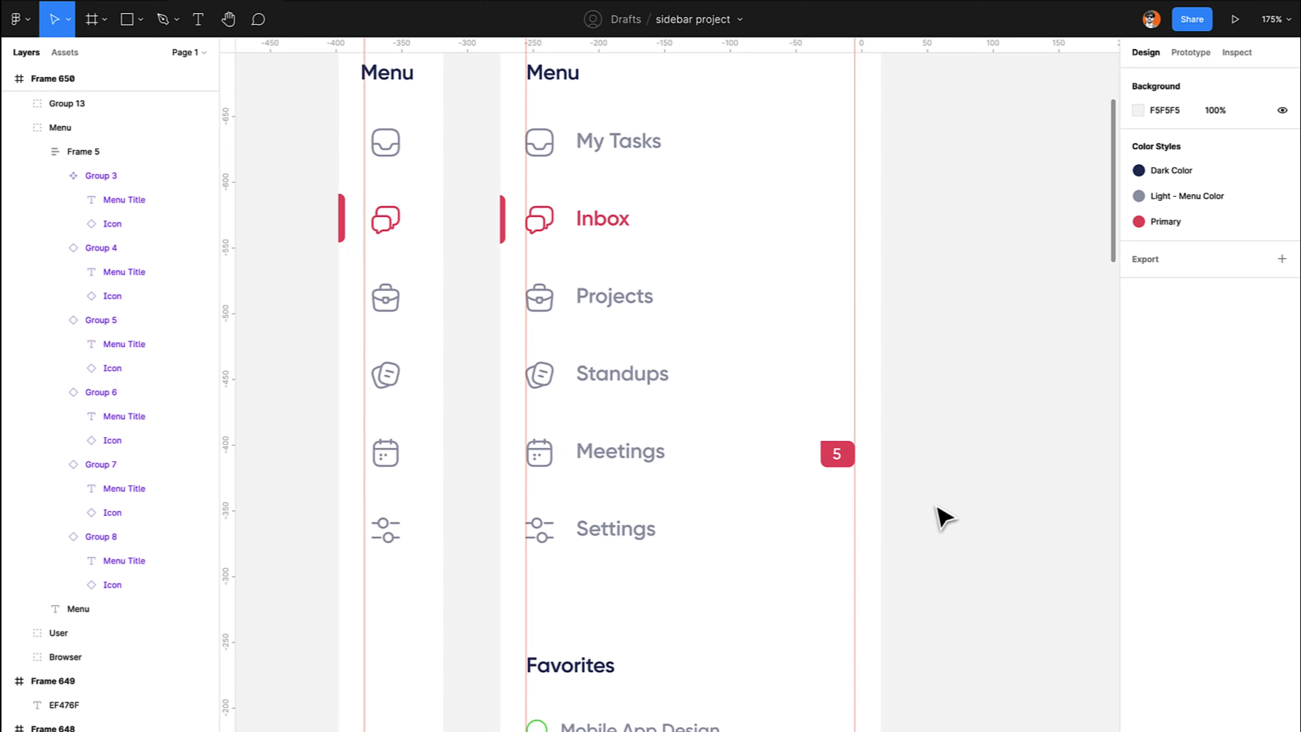
Draw a 17 × 17 circle beside the Standups icon in the collapsed sidebar, at X 0, Y 430.
scroll(939, 515, up, 2)
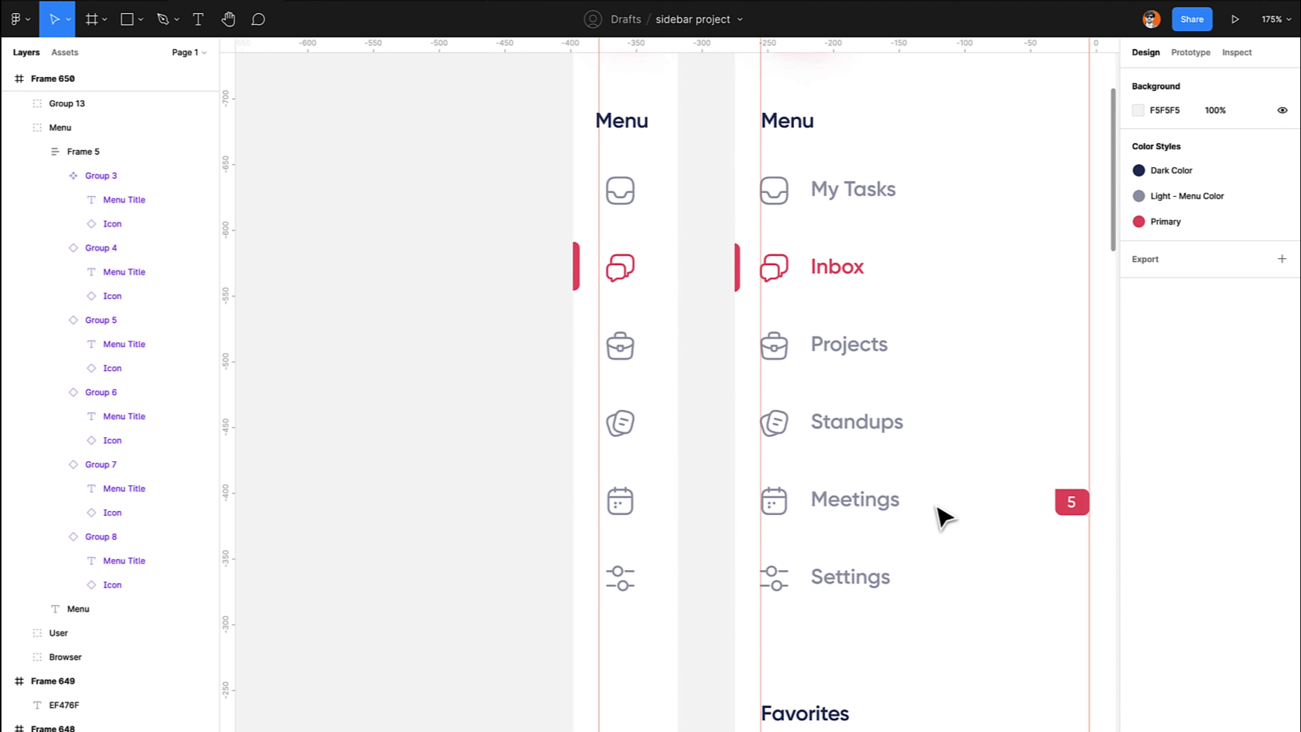
right_click(626, 452)
click(578, 420)
click(579, 420)
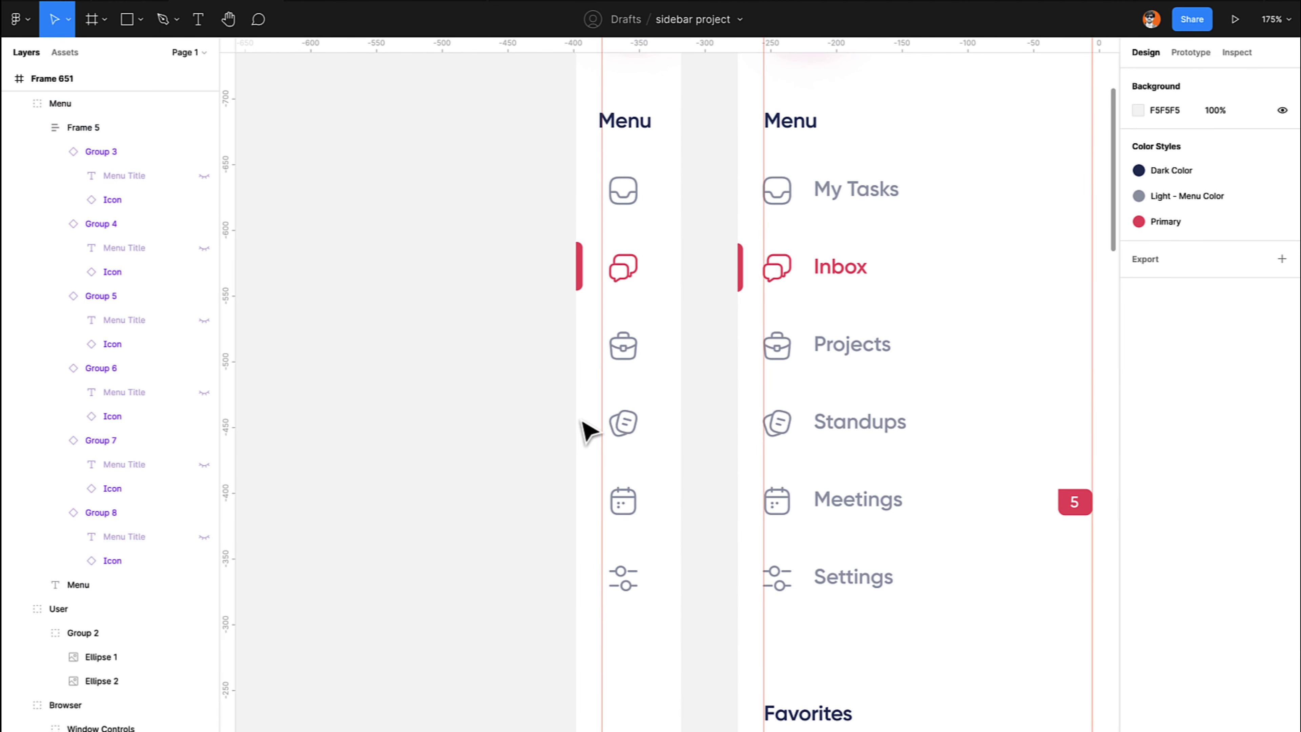
key(o)
drag(579, 418, 597, 444)
Fill the new circle with the Primary color style.
key(i)
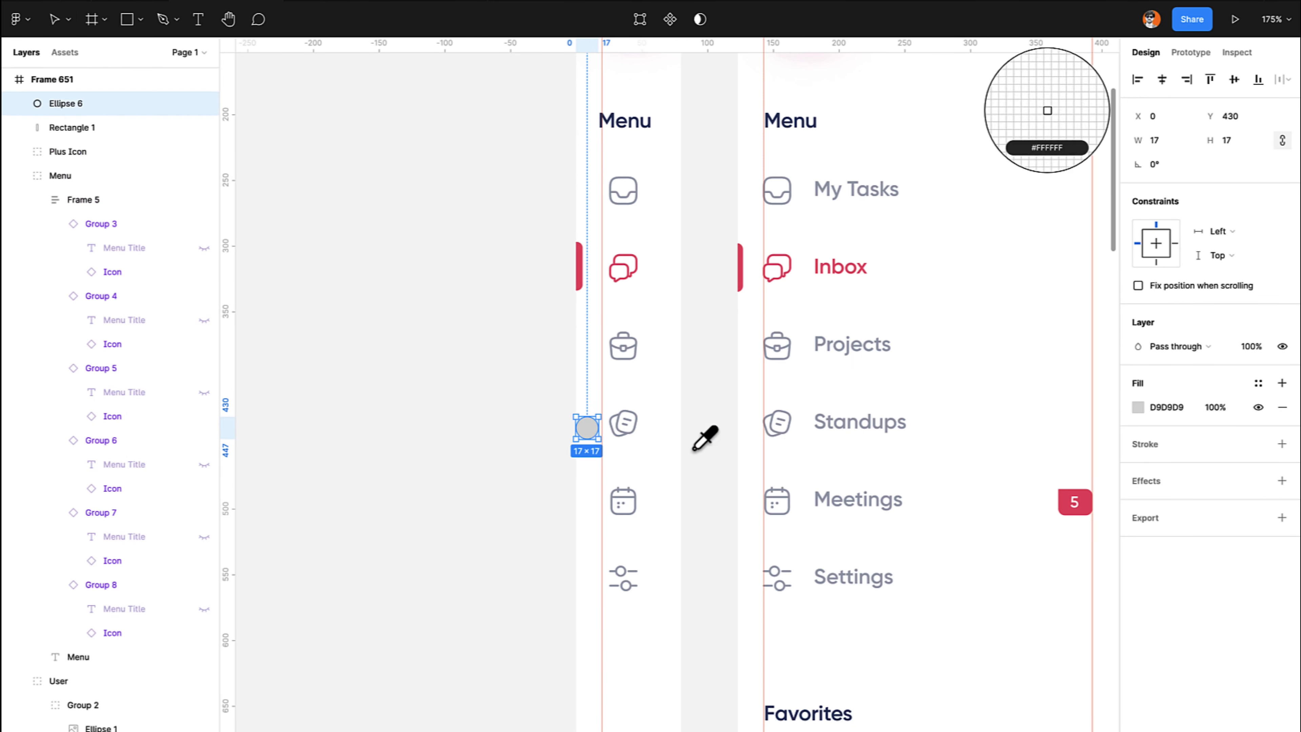
key(Escape)
click(1259, 383)
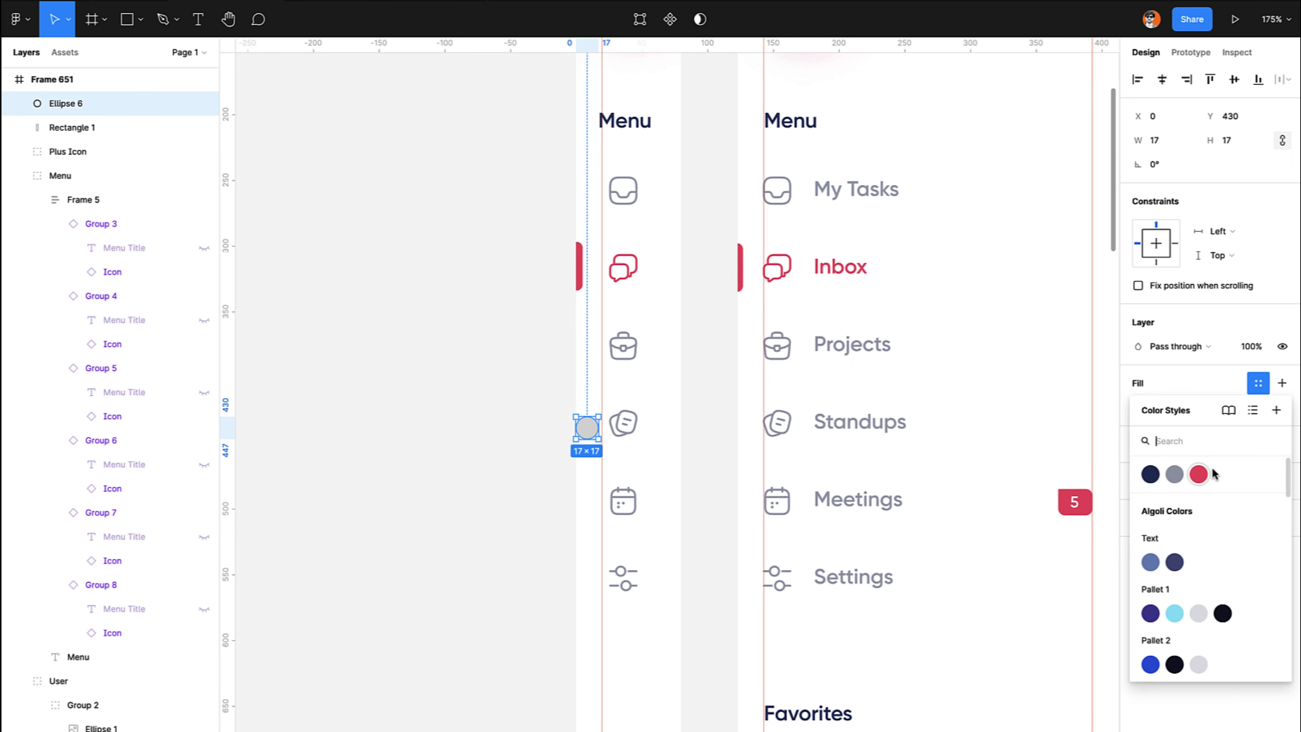
click(1199, 473)
Add the text "5" on top of the red circle in the collapsed sidebar.
scroll(700, 384, up, 5)
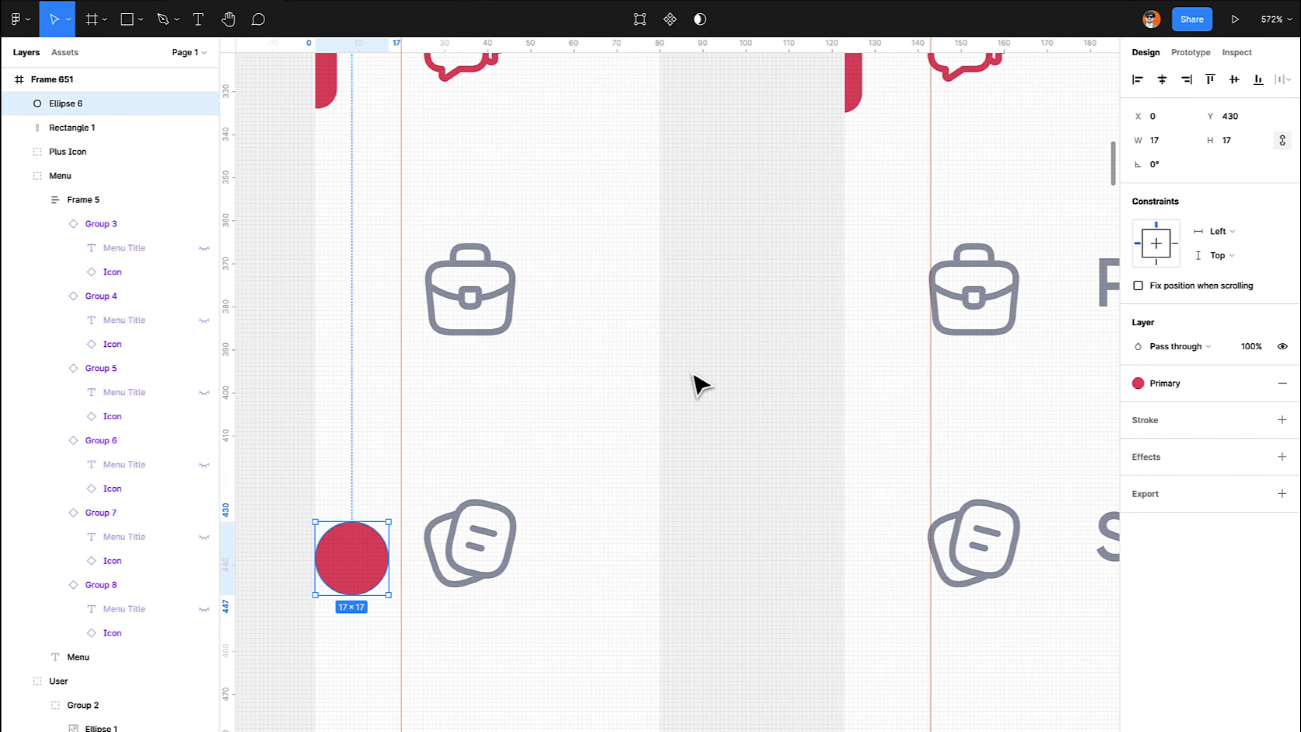
key(t)
click(338, 534)
text(5)
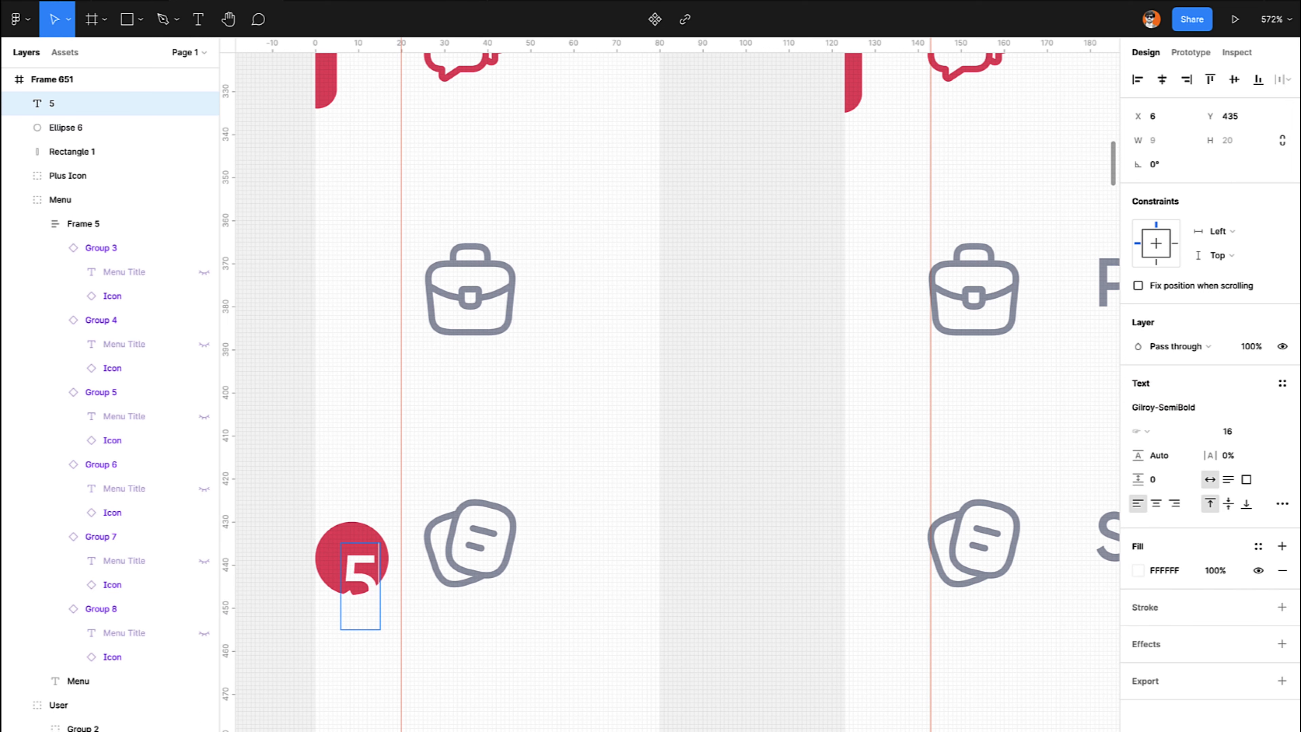
key(Escape)
Set the number's font size to 10 and nudge it up to X 6, Y 433 inside the circle.
click(1236, 433)
text(10)
key(Return)
key(Up)
key(Up)
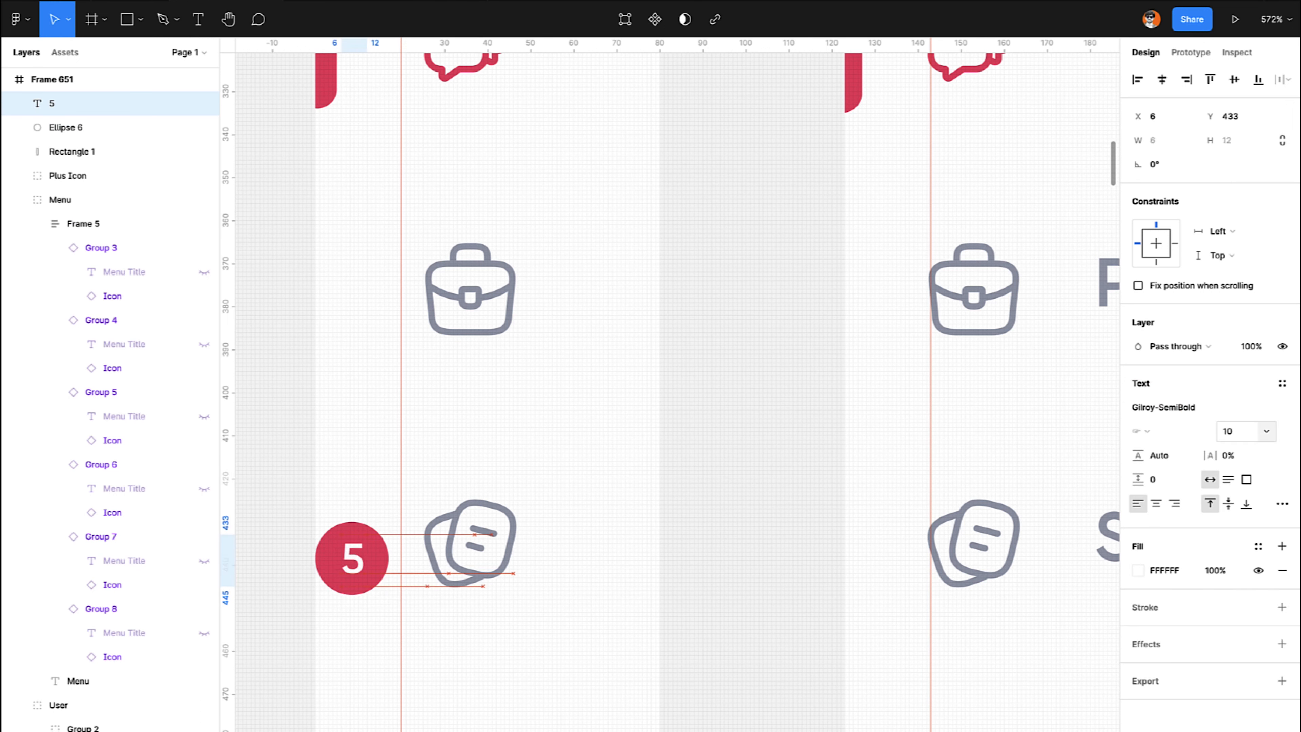
Shrink the circle to 13 × 13 about its centre and set the number's font size to 8.
click(321, 568)
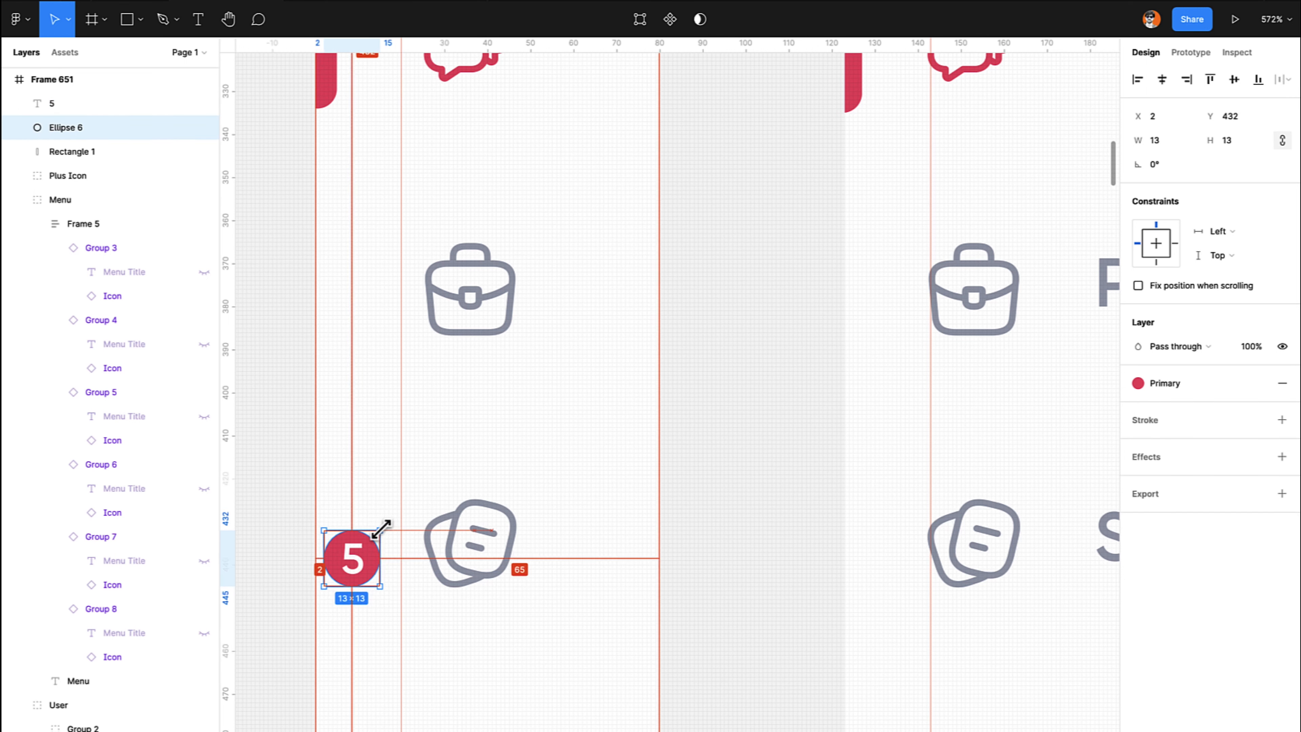
click(357, 561)
click(1233, 432)
key(Return)
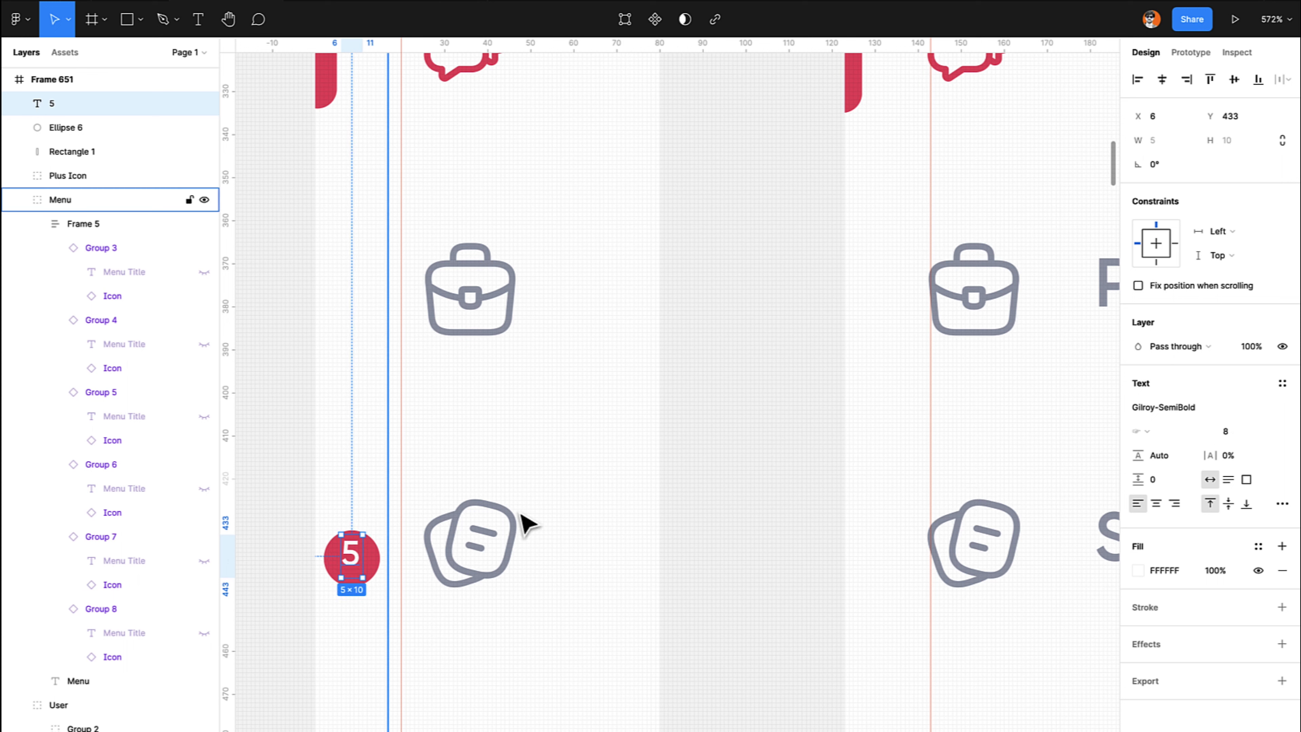
Centre the number vertically in the small circle and group the two together.
right_click(337, 555)
click(328, 555)
right_click(359, 568)
click(358, 565)
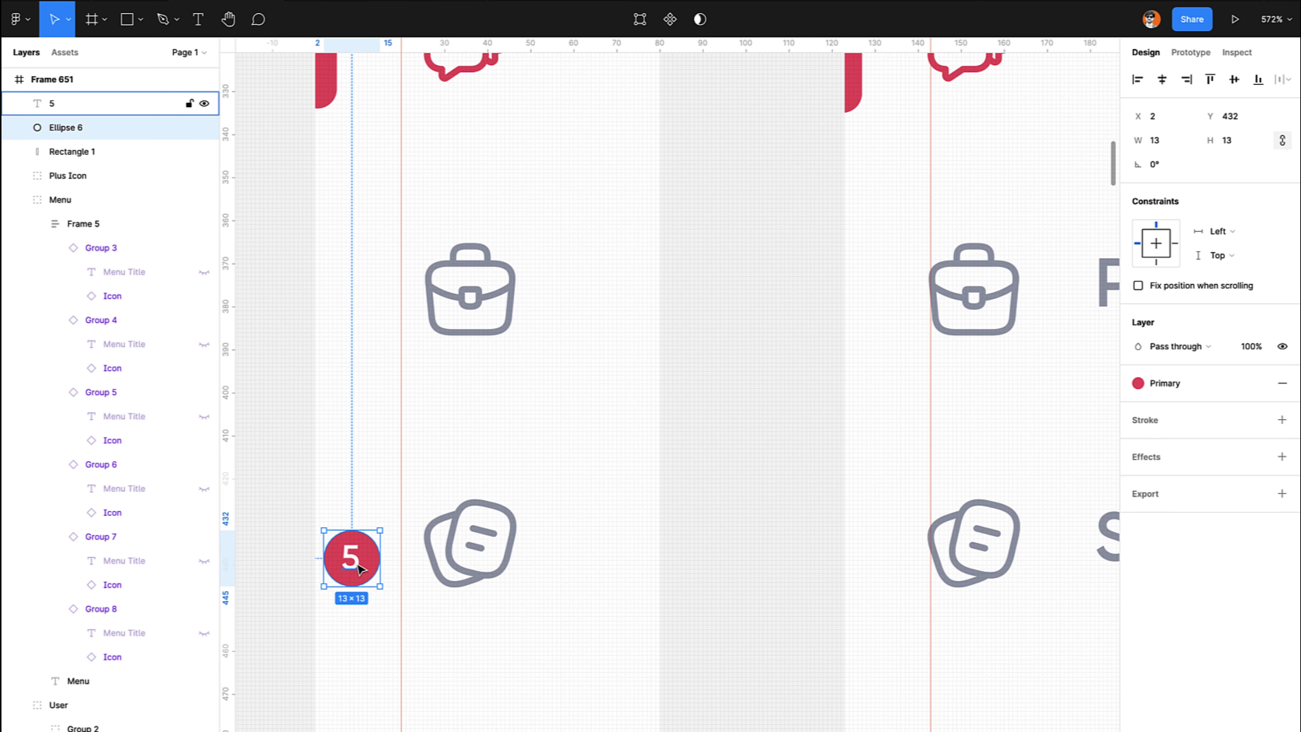
shift+click(360, 569)
key(ctrl+g)
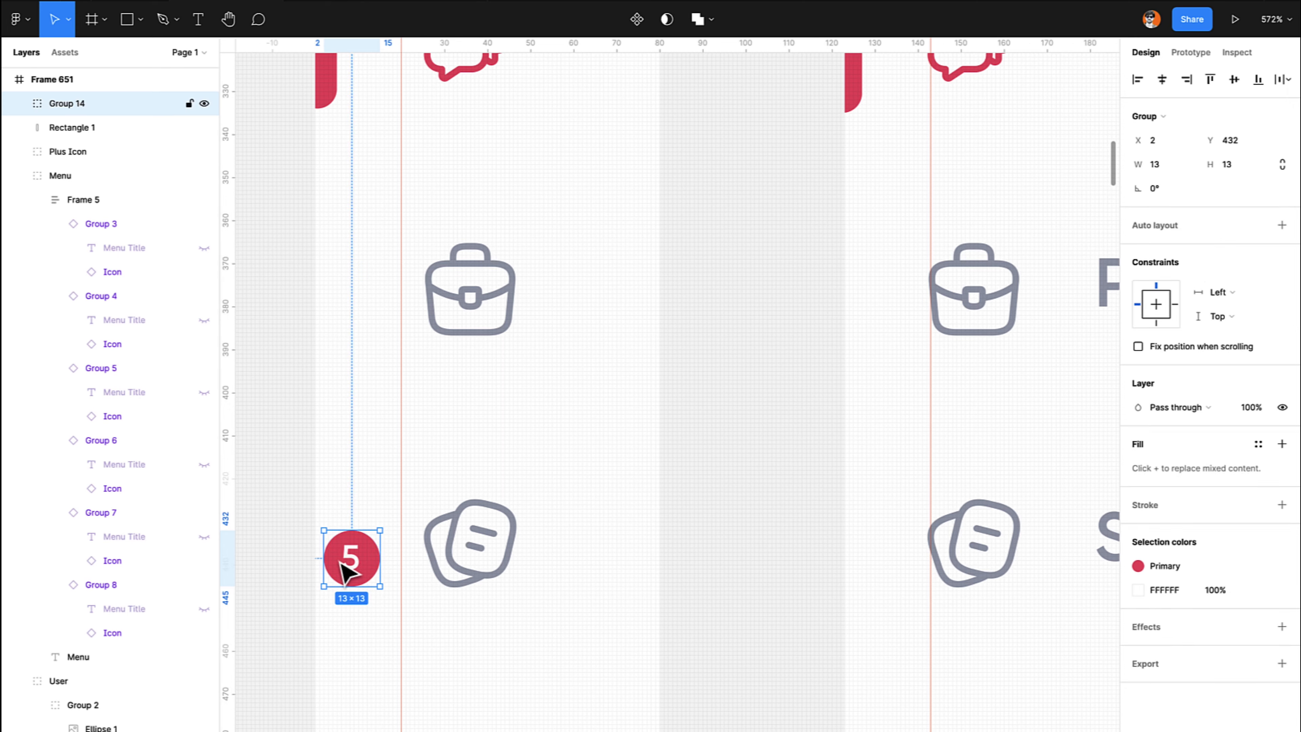
Move the small badge group onto the upper-right corner of the collapsed sidebar's Meetings calendar icon.
scroll(351, 569, down, 5)
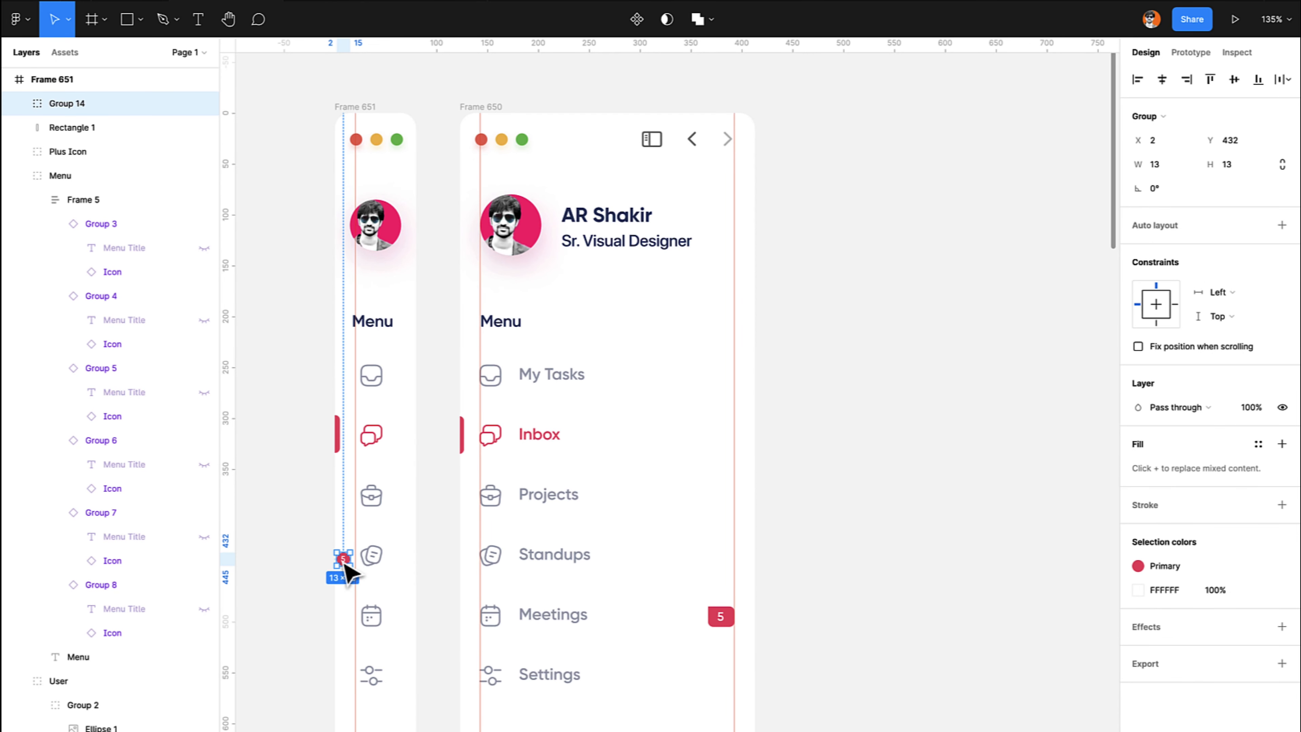
key(shift+Down)
key(shift+Down)
key(shift+Down)
key(shift+Down)
key(shift+Right)
key(shift+Right)
key(shift+Right)
key(shift+Right)
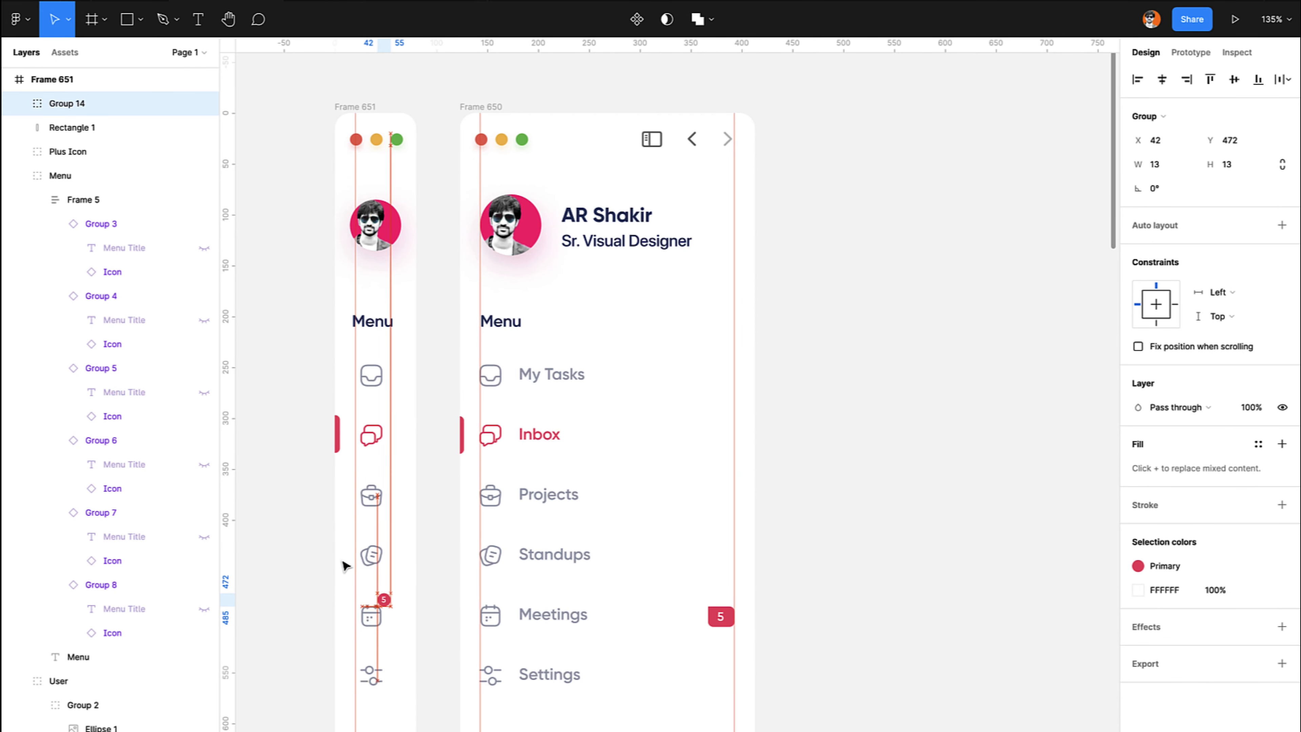
click(344, 565)
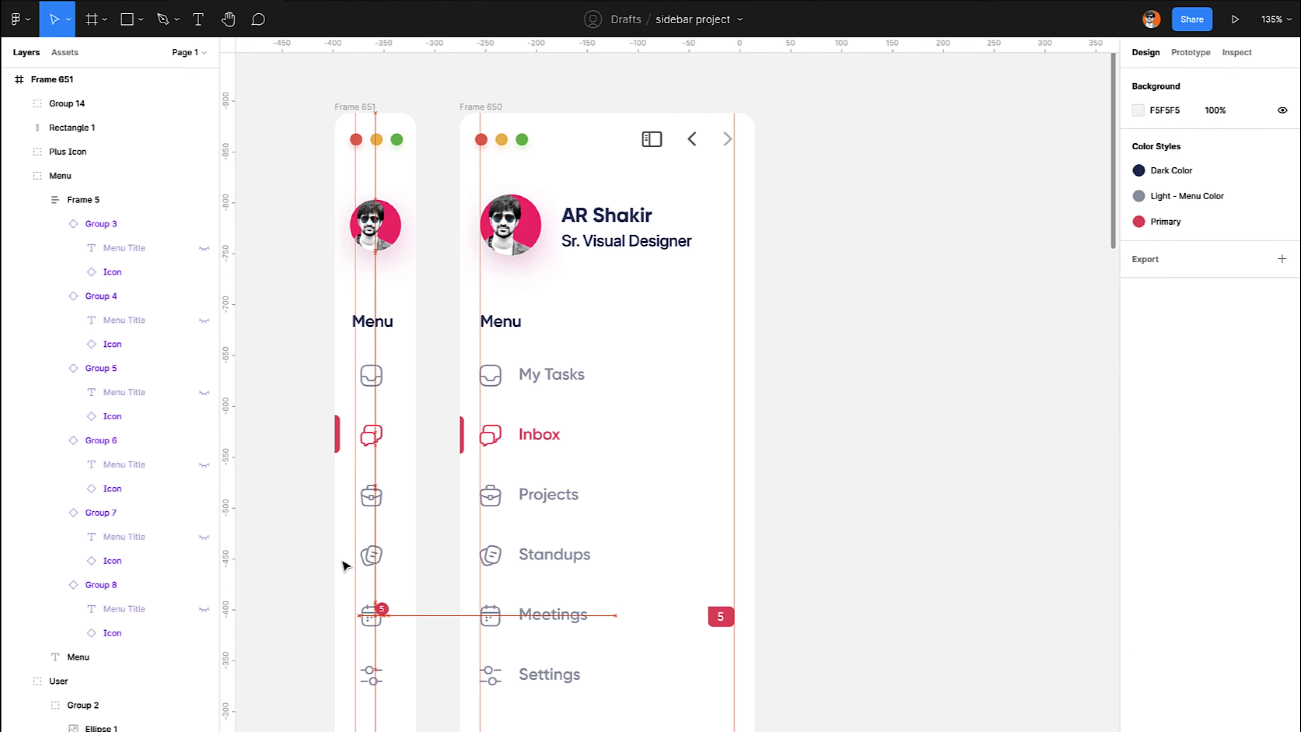
Fine-tune the small badge group's position on the calendar icon to X 39, Y 481.
scroll(344, 566, down, 5)
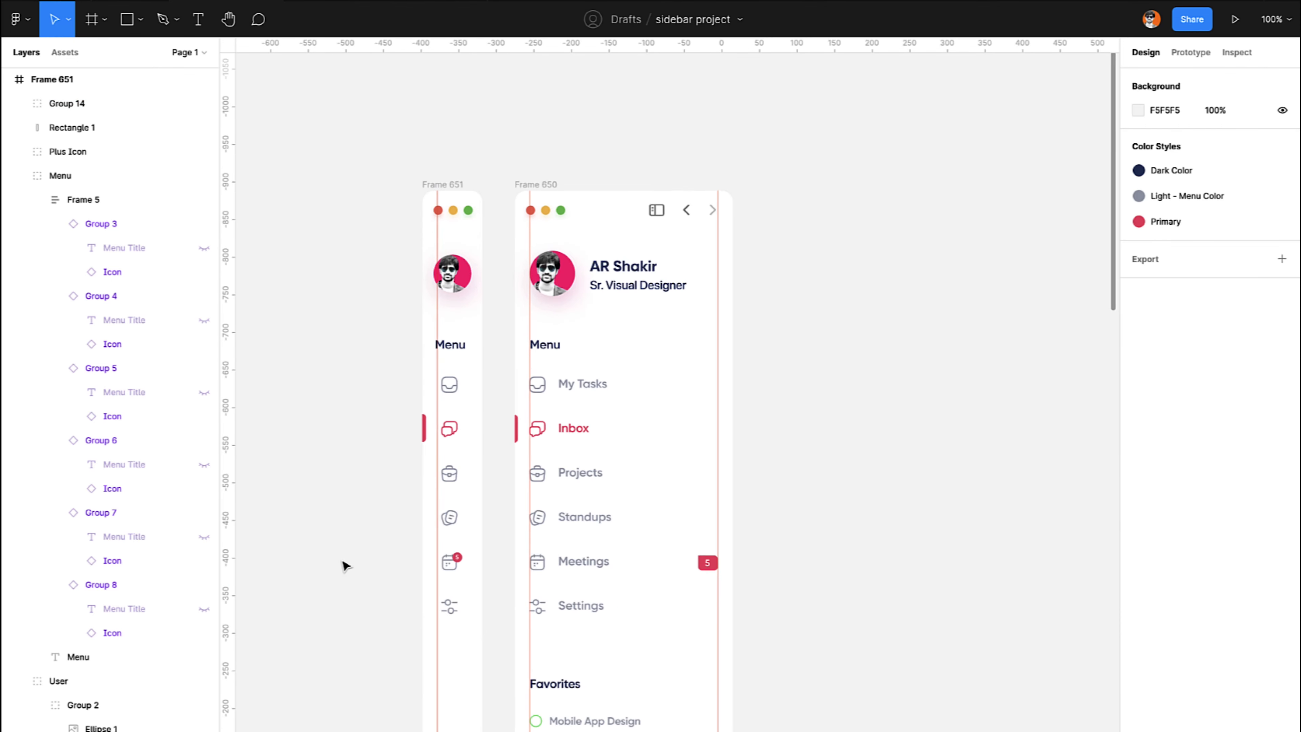
ctrl+scroll(344, 566, up, 5)
scroll(344, 565, right, 4)
ctrl+scroll(344, 565, up, 3)
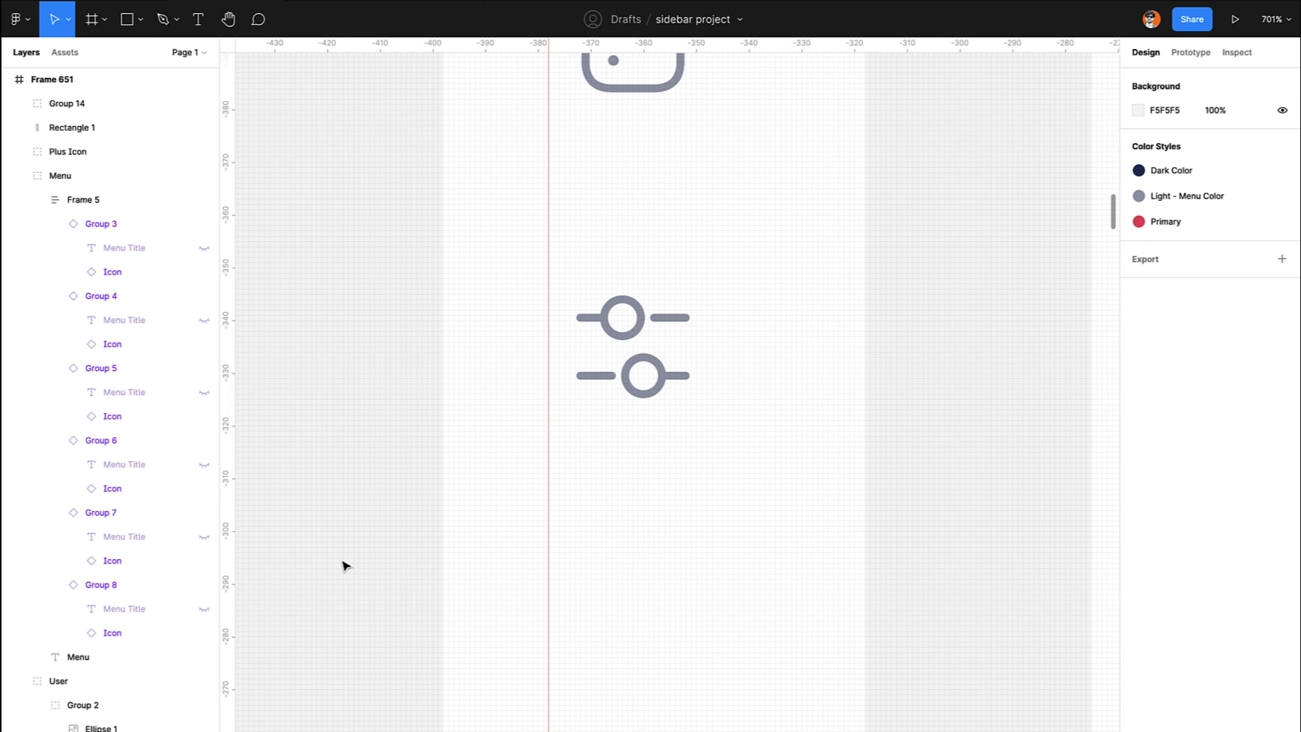
scroll(343, 569, up, 5)
click(705, 382)
key(Left)
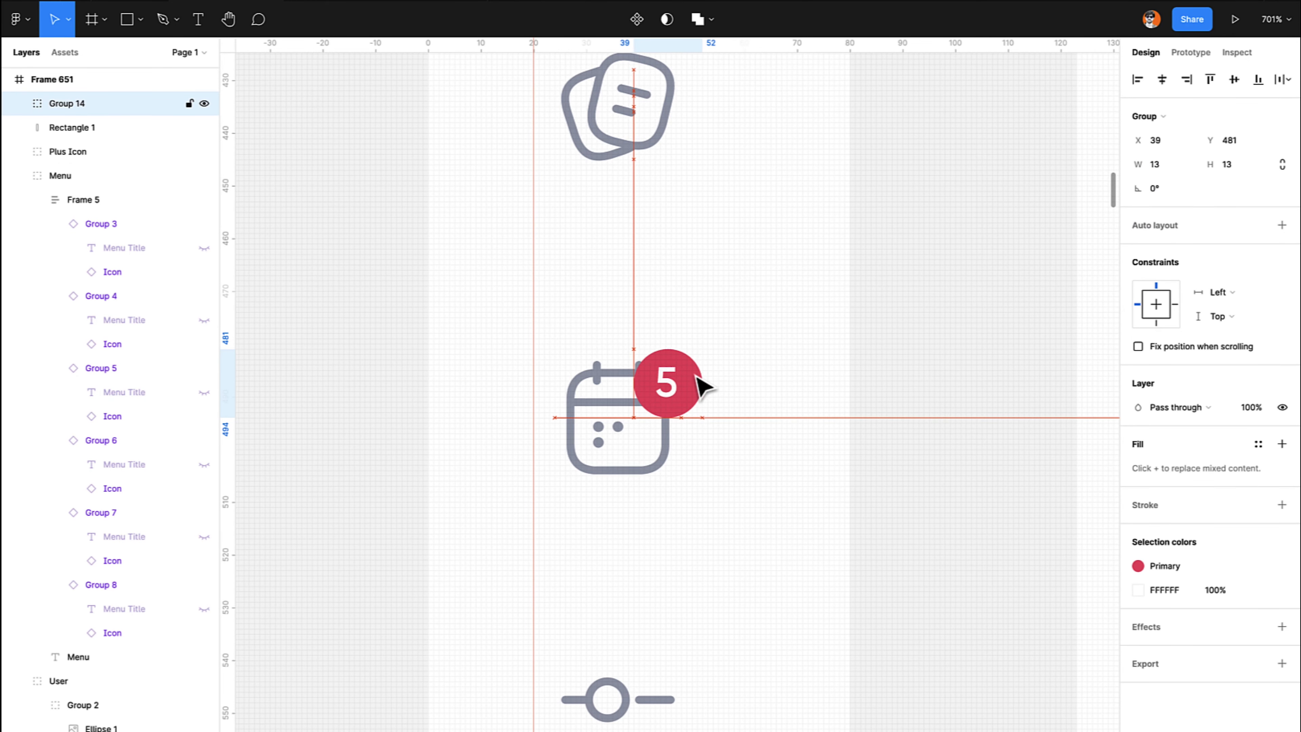
Add a stroke to the small badge's circle and align it outside.
double_click(698, 377)
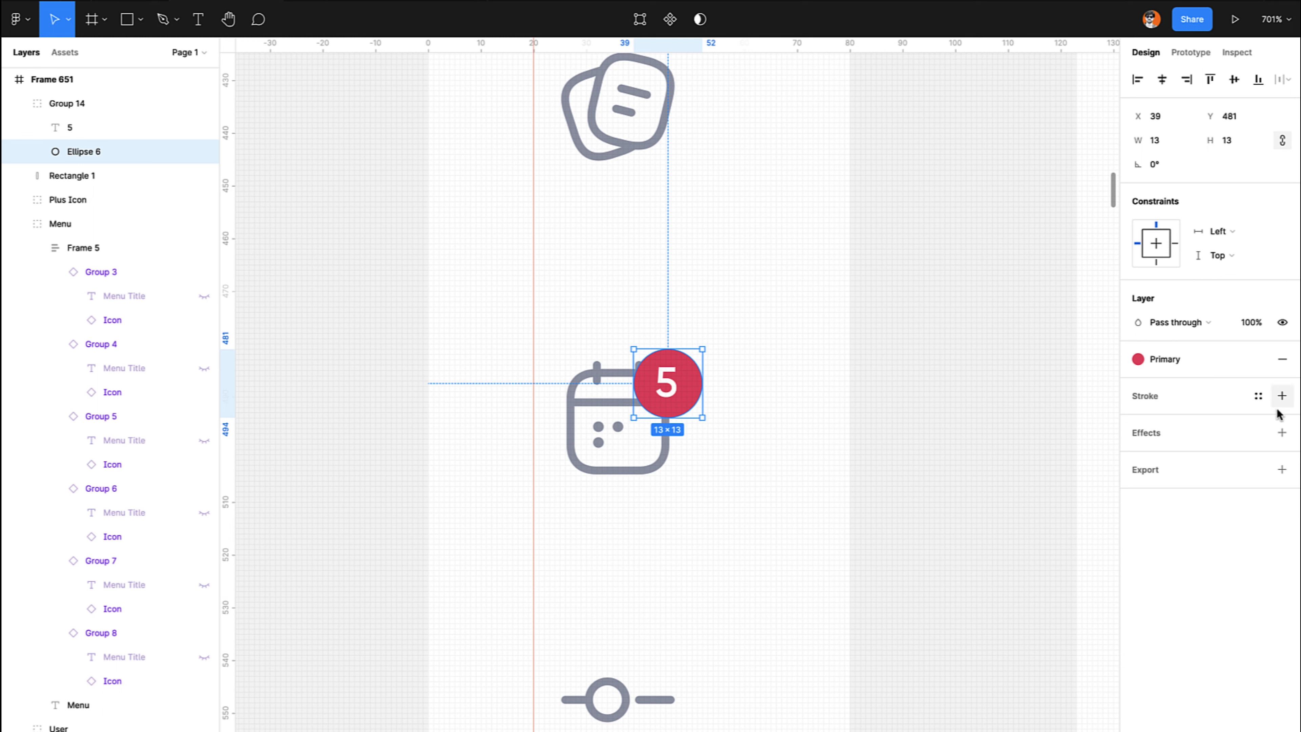
click(1281, 396)
click(1153, 443)
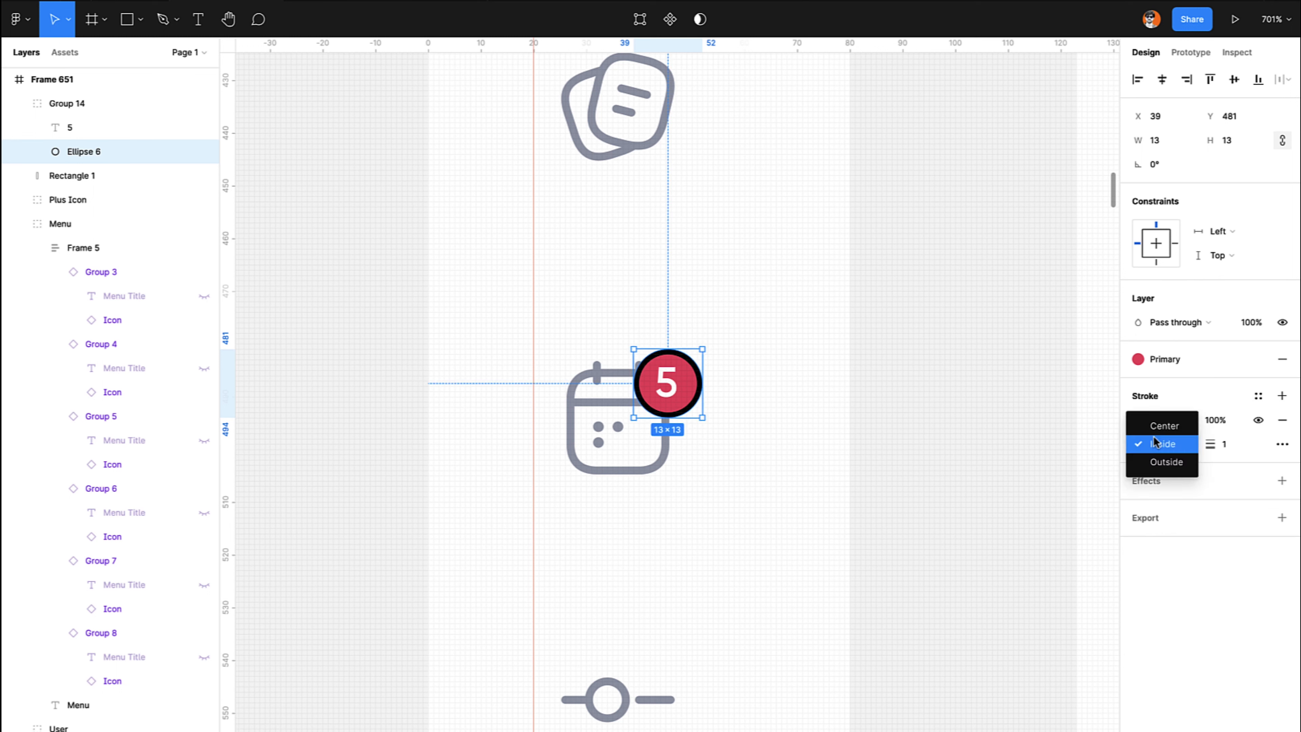
click(1155, 461)
Set the badge circle's stroke color to FFFFFF and its thickness to 2.
click(1167, 420)
text(fff)
key(Return)
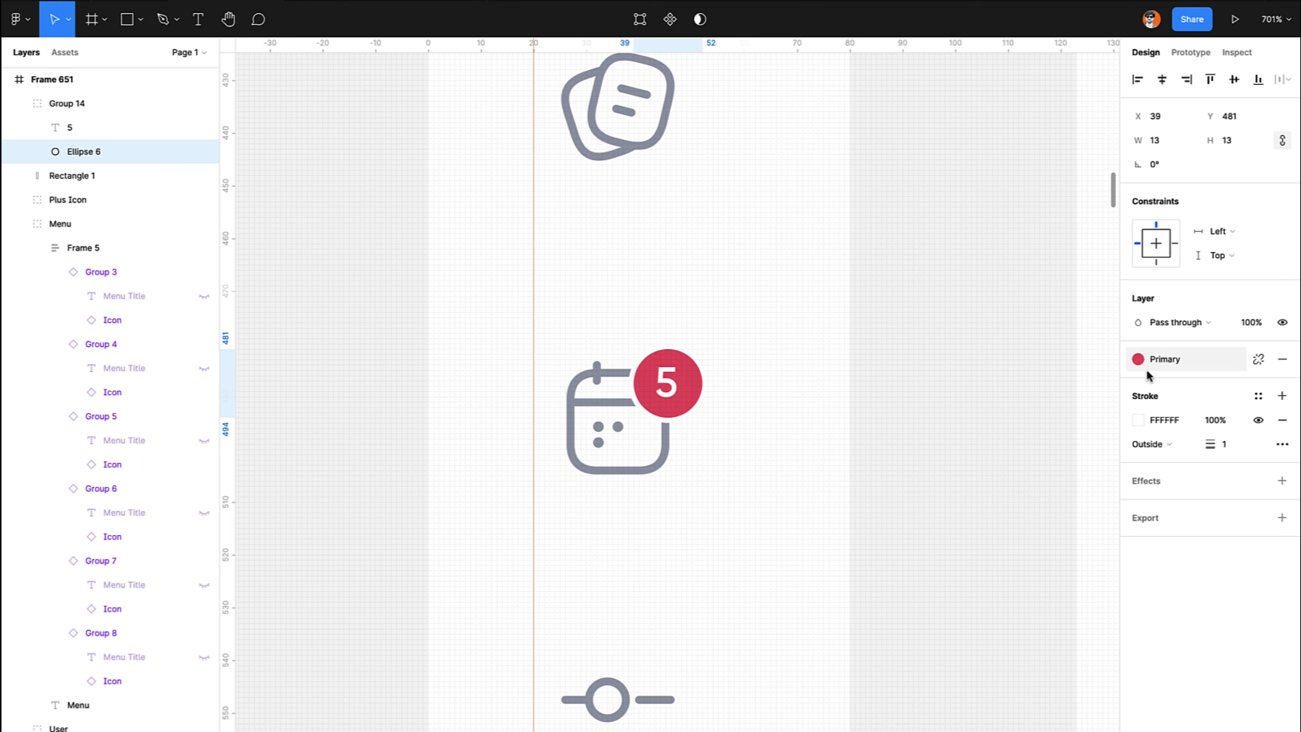
key(Up)
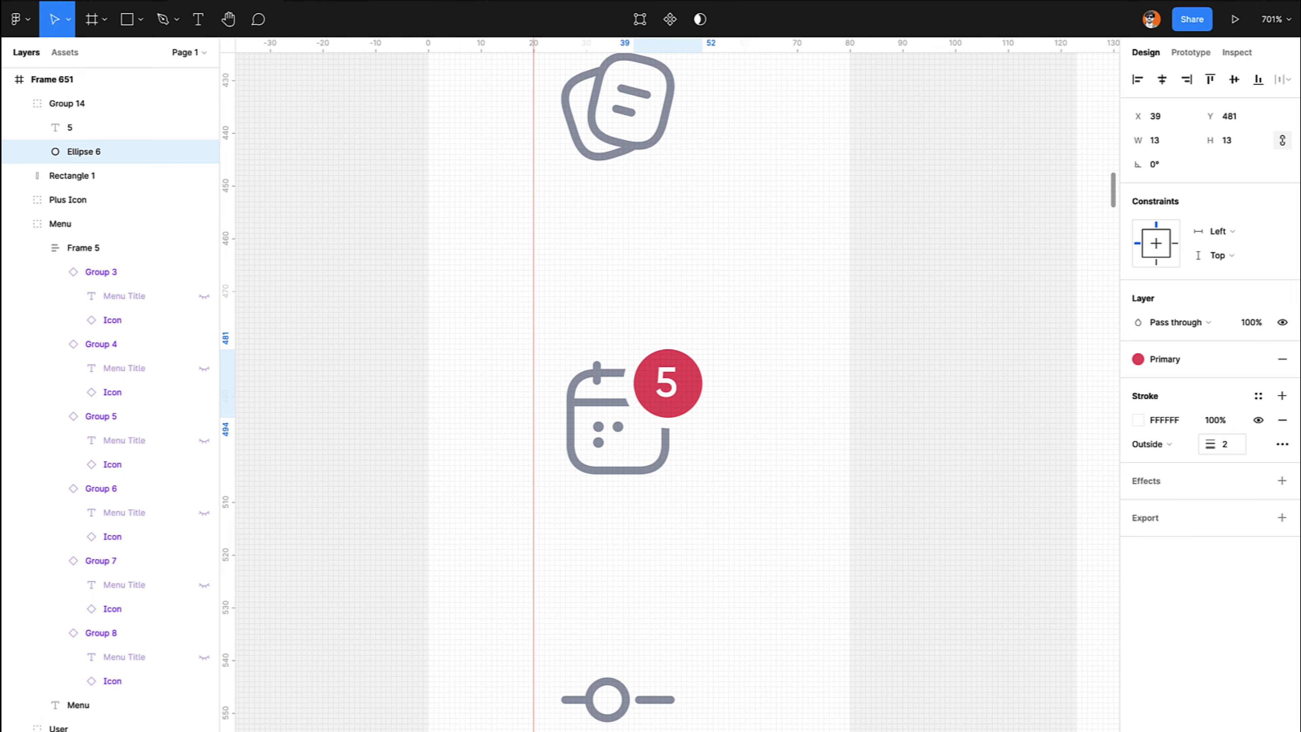
Examine the small badge on the calendar icon up close and compare both sidebars at normal size.
key(shift+0)
click(563, 504)
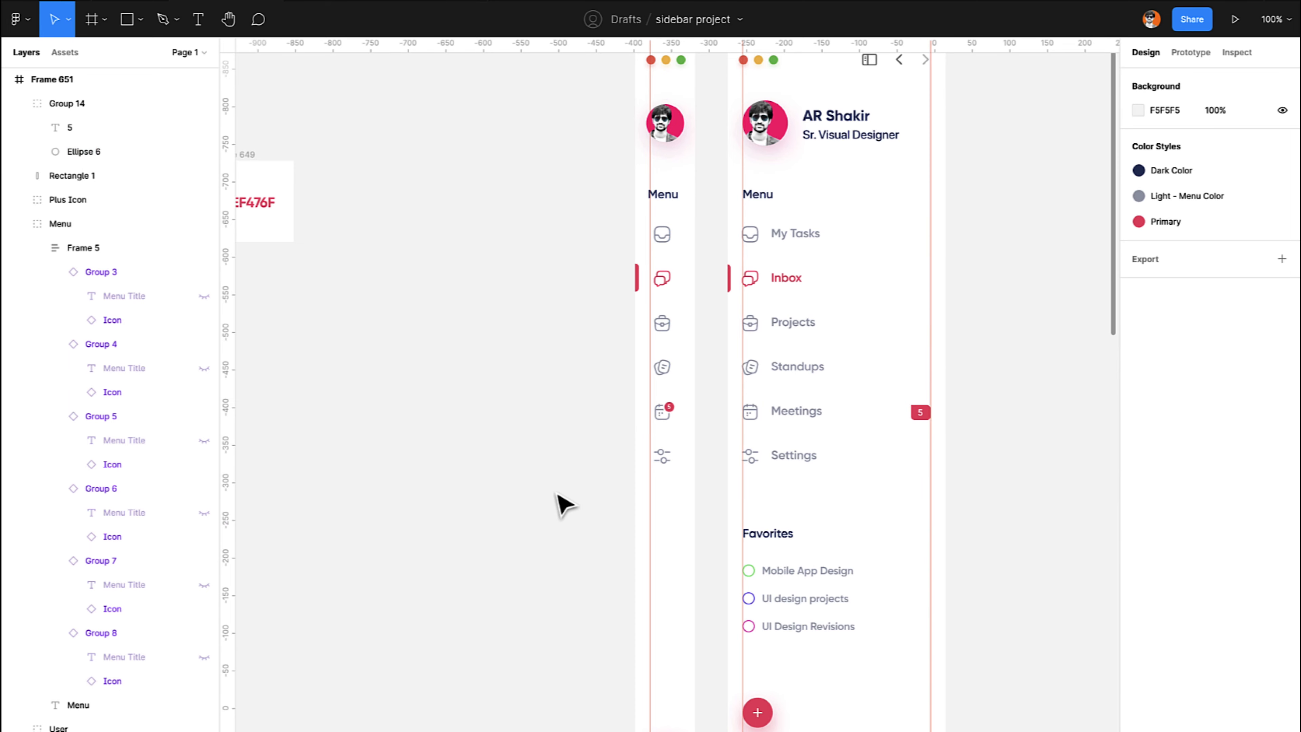
scroll(557, 495, up, 5)
scroll(557, 495, right, 4)
scroll(558, 495, up, 1)
scroll(557, 494, up, 4)
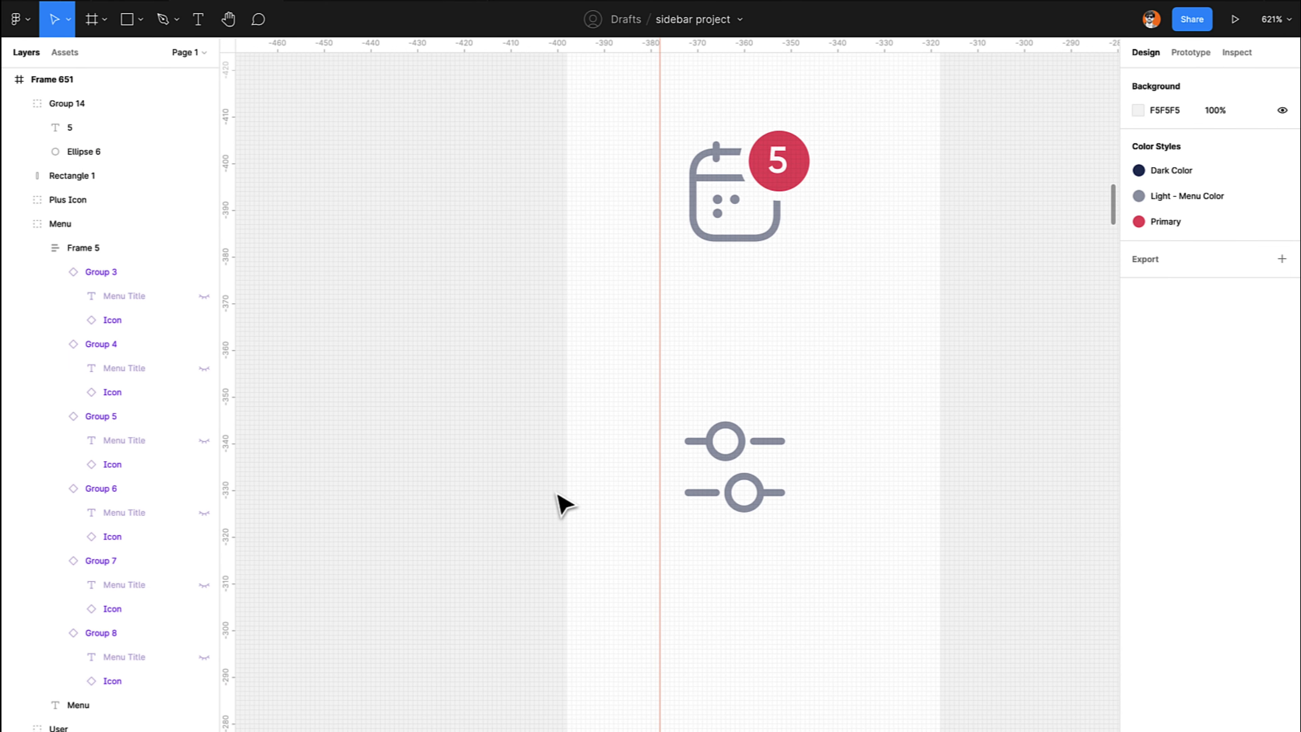
scroll(564, 505, up, 2)
scroll(564, 505, right, 2)
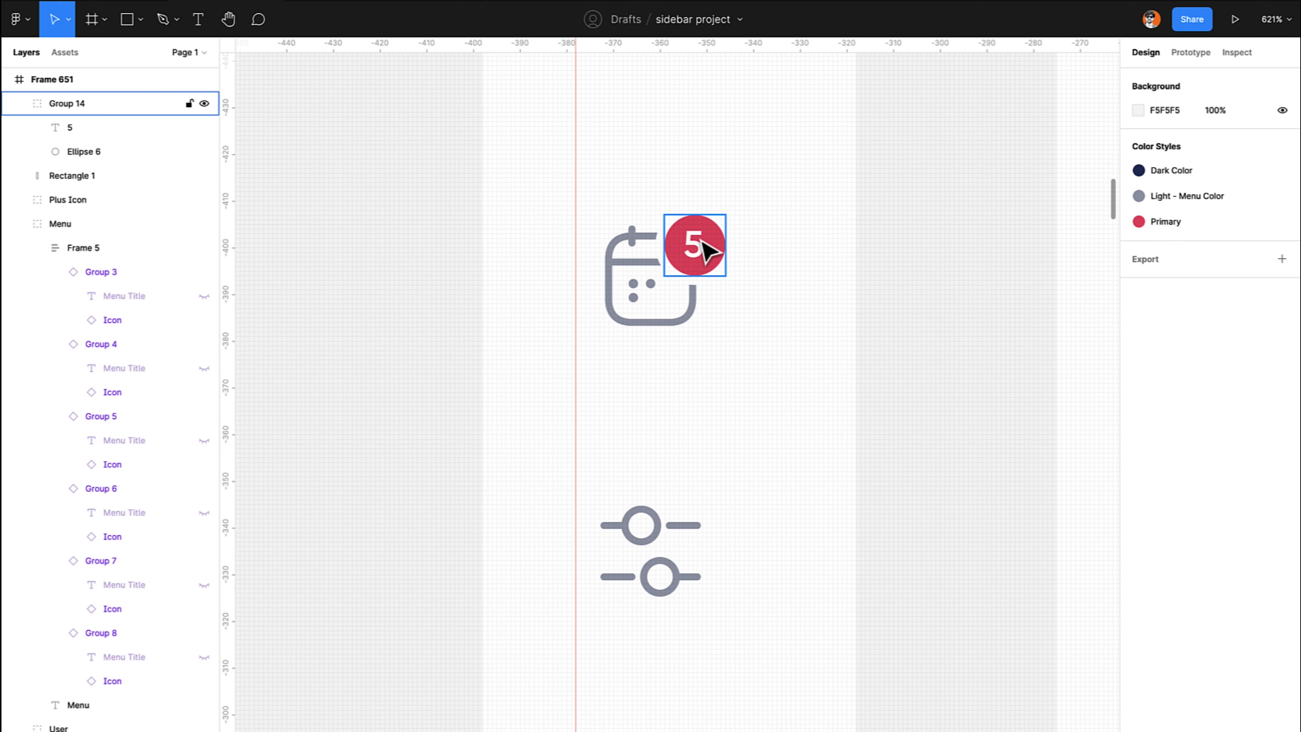
key(shift+0)
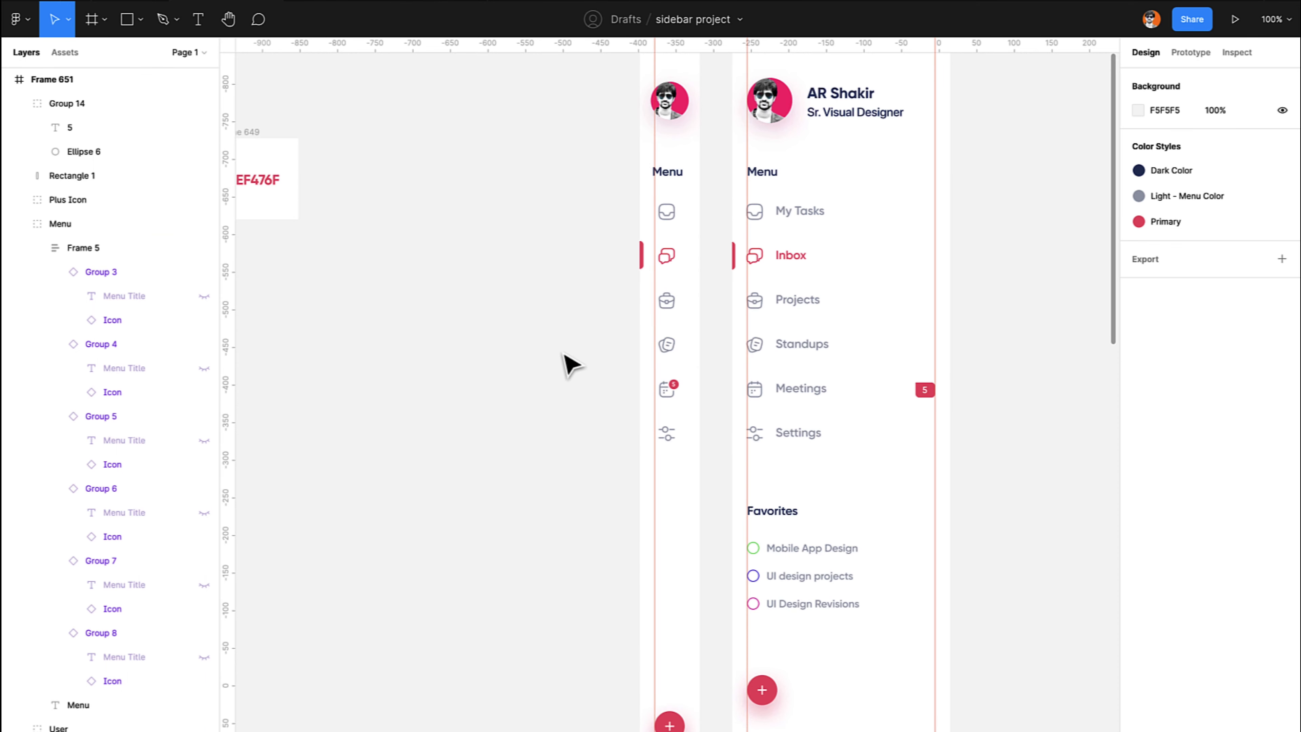
scroll(571, 365, down, 1)
scroll(571, 365, right, 1)
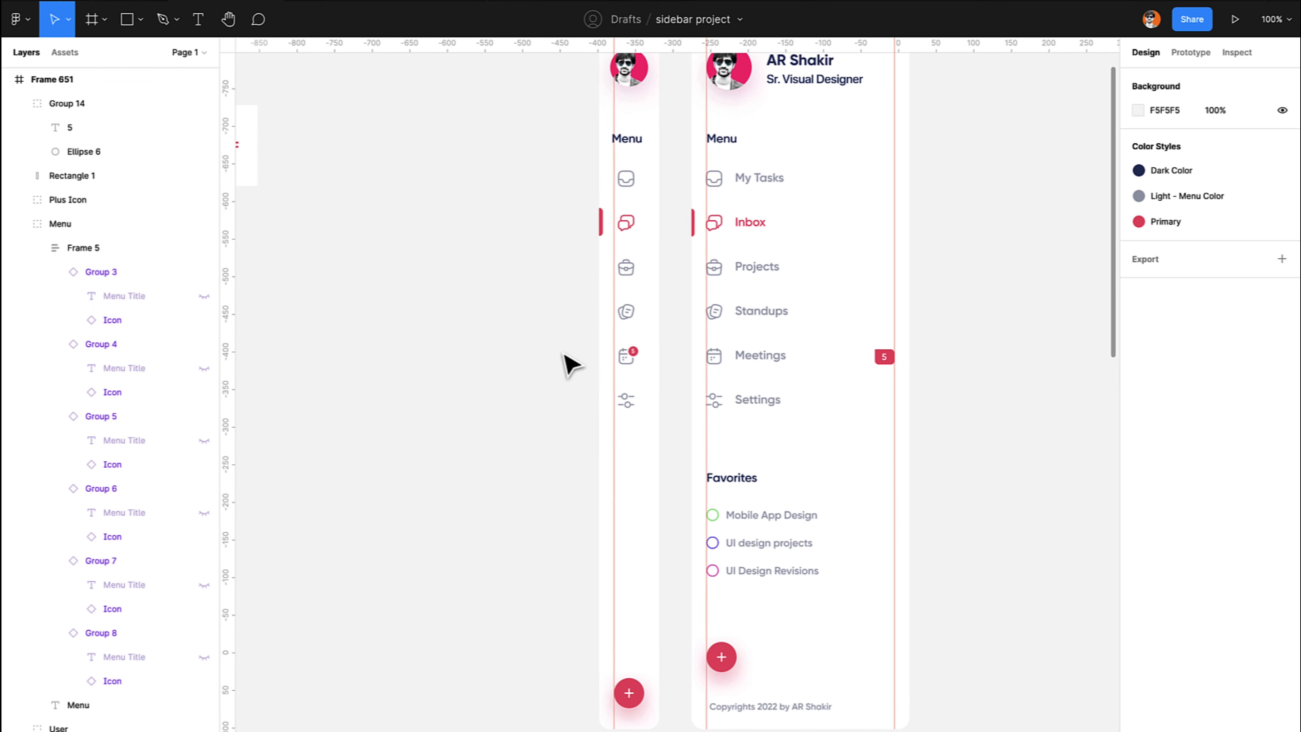
scroll(563, 354, up, 1)
scroll(563, 353, right, 1)
scroll(563, 354, down, 1)
scroll(563, 353, left, 2)
scroll(564, 353, right, 4)
scroll(566, 361, up, 1)
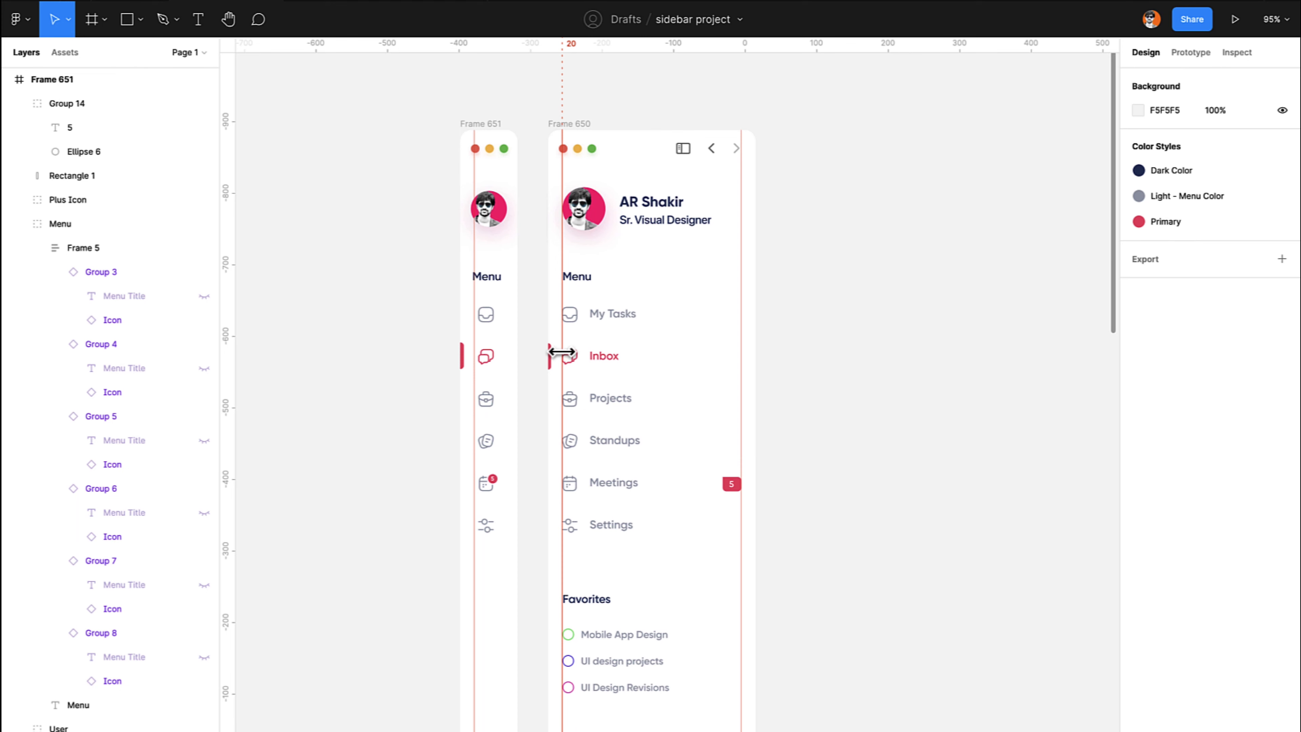
scroll(894, 320, down, 1)
scroll(893, 320, right, 1)
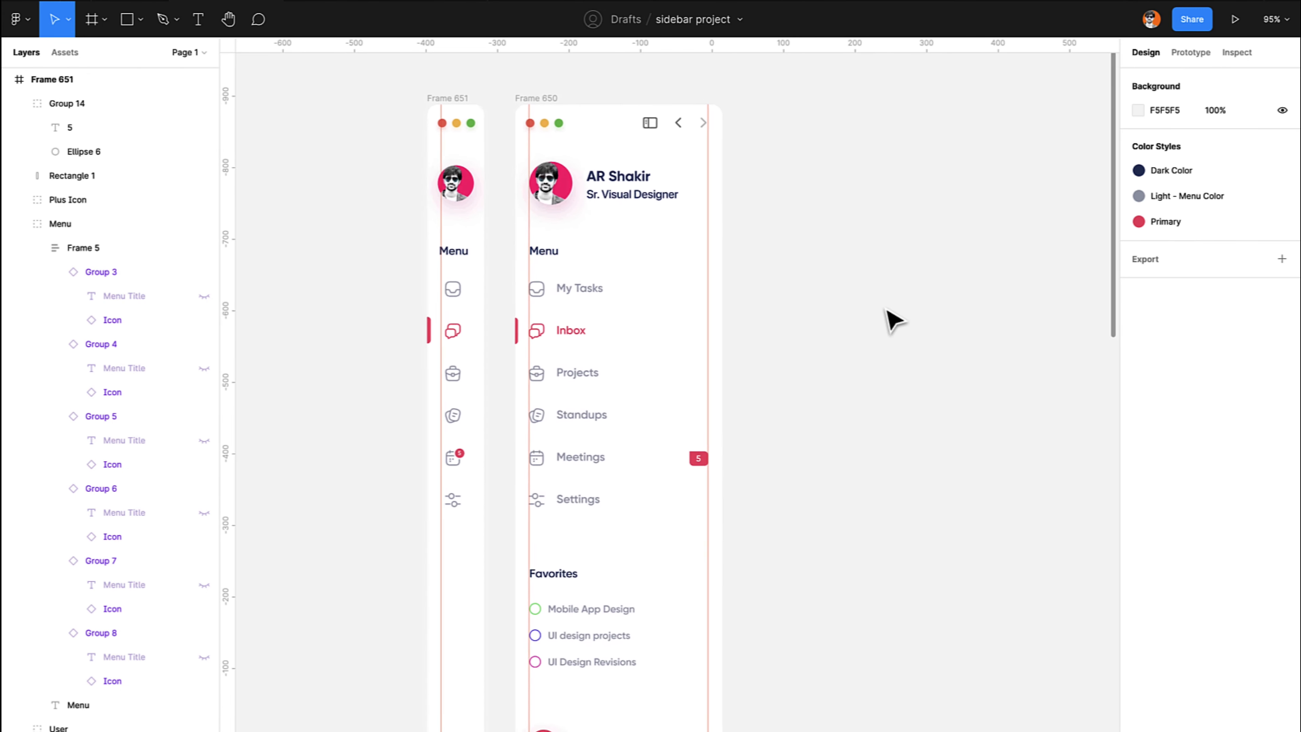
Hide the rulers and guides and review both complete sidebars.
key(shift+r)
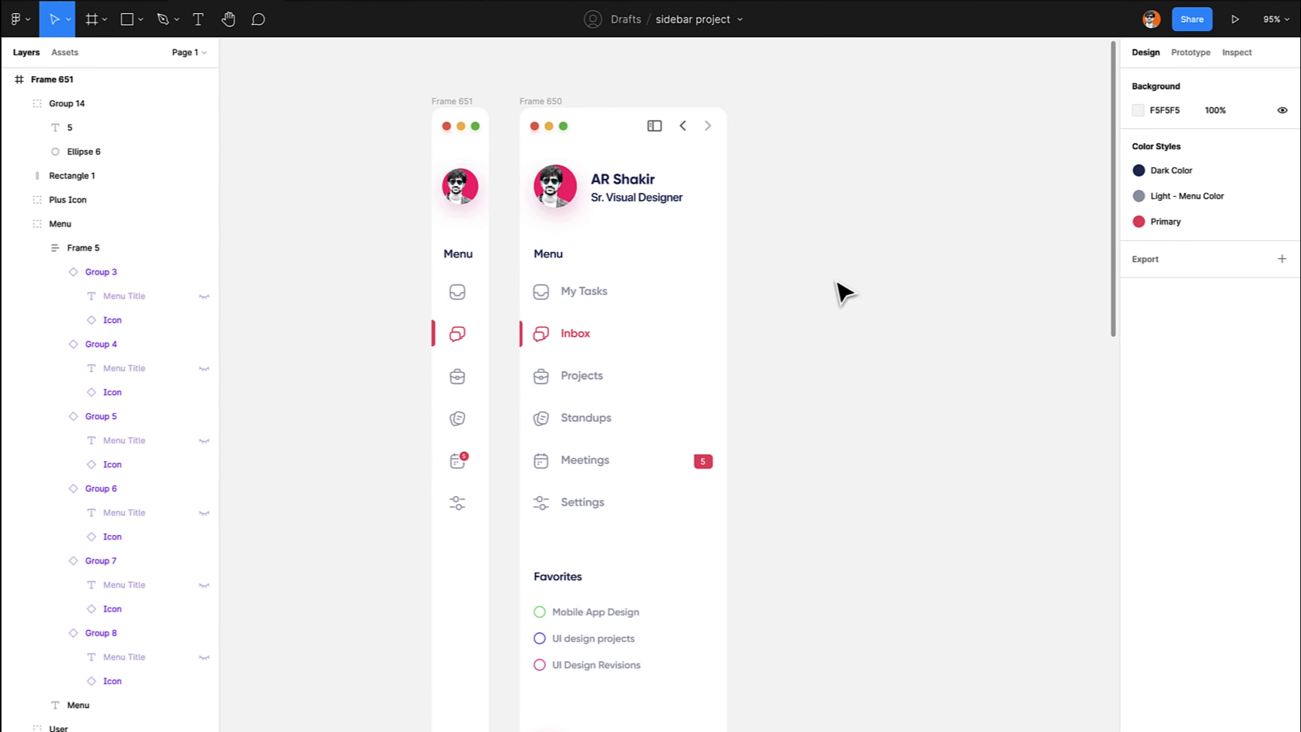
scroll(837, 282, left, 3)
scroll(837, 282, down, 1)
scroll(849, 281, down, 1)
scroll(856, 293, down, 1)
scroll(856, 293, right, 6)
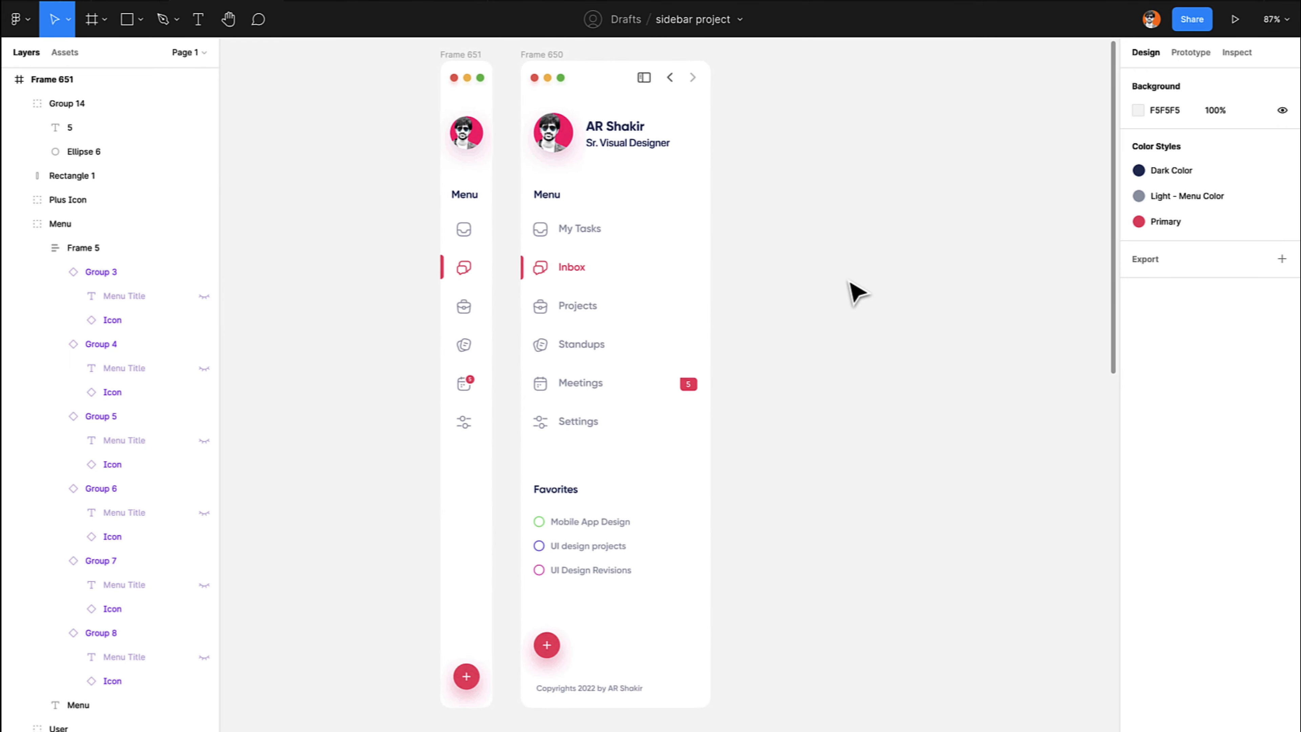
scroll(854, 292, right, 3)
scroll(854, 292, down, 1)
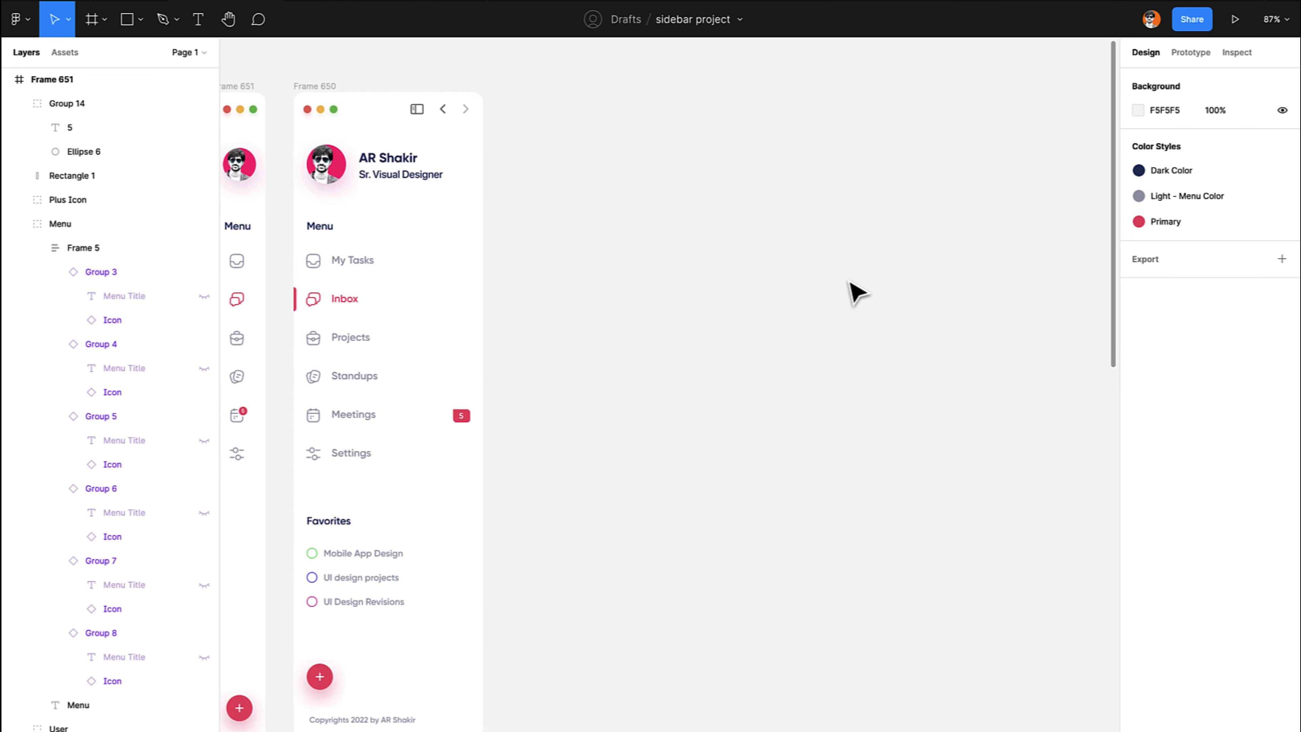
Draw a new frame beside the full sidebar, size it 1600 × 1200 and move it slightly higher on the canvas.
key(f)
drag(678, 117, 965, 406)
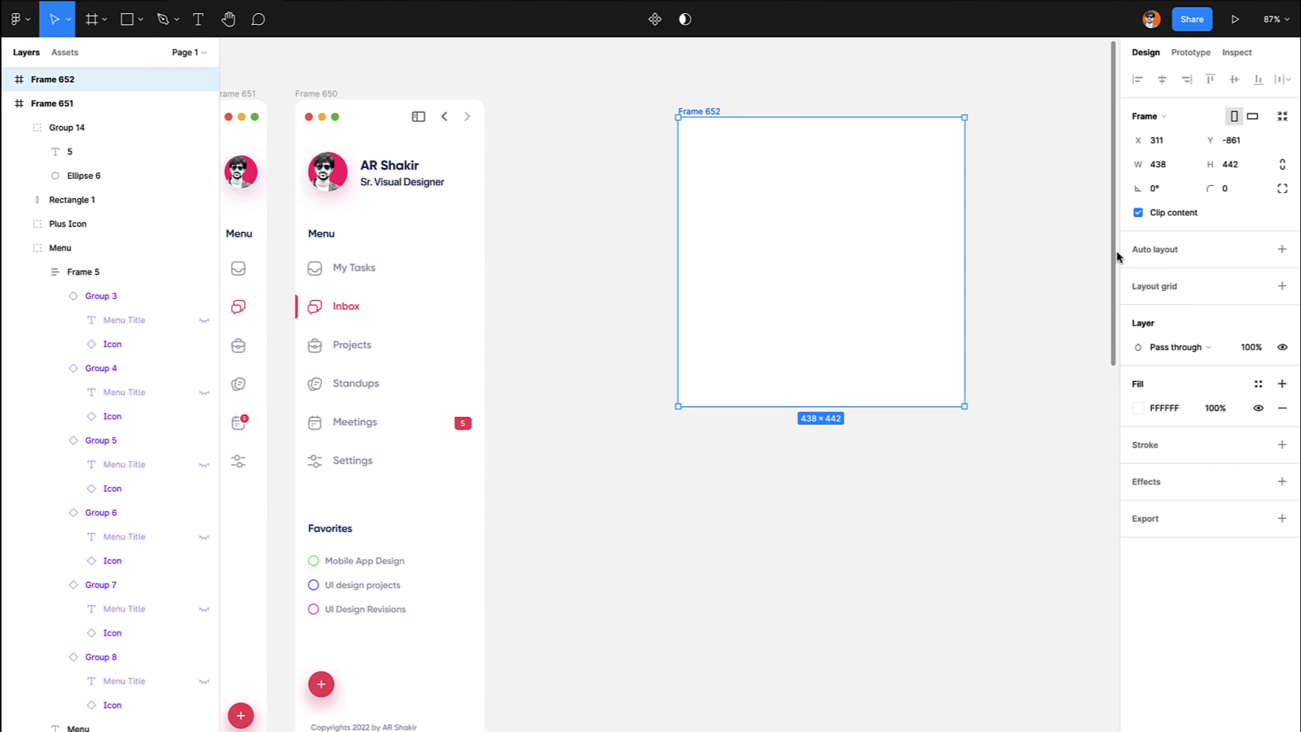
click(1176, 171)
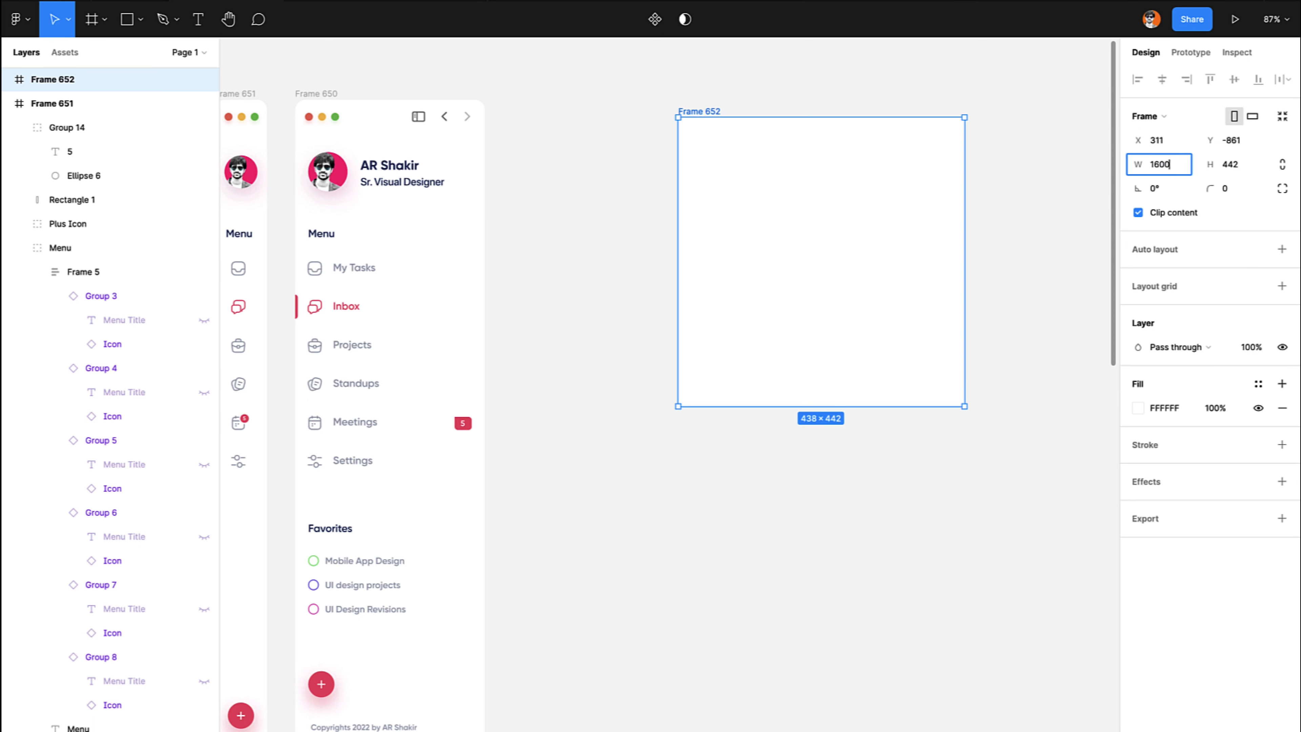
key(Tab)
text(1200)
key(Return)
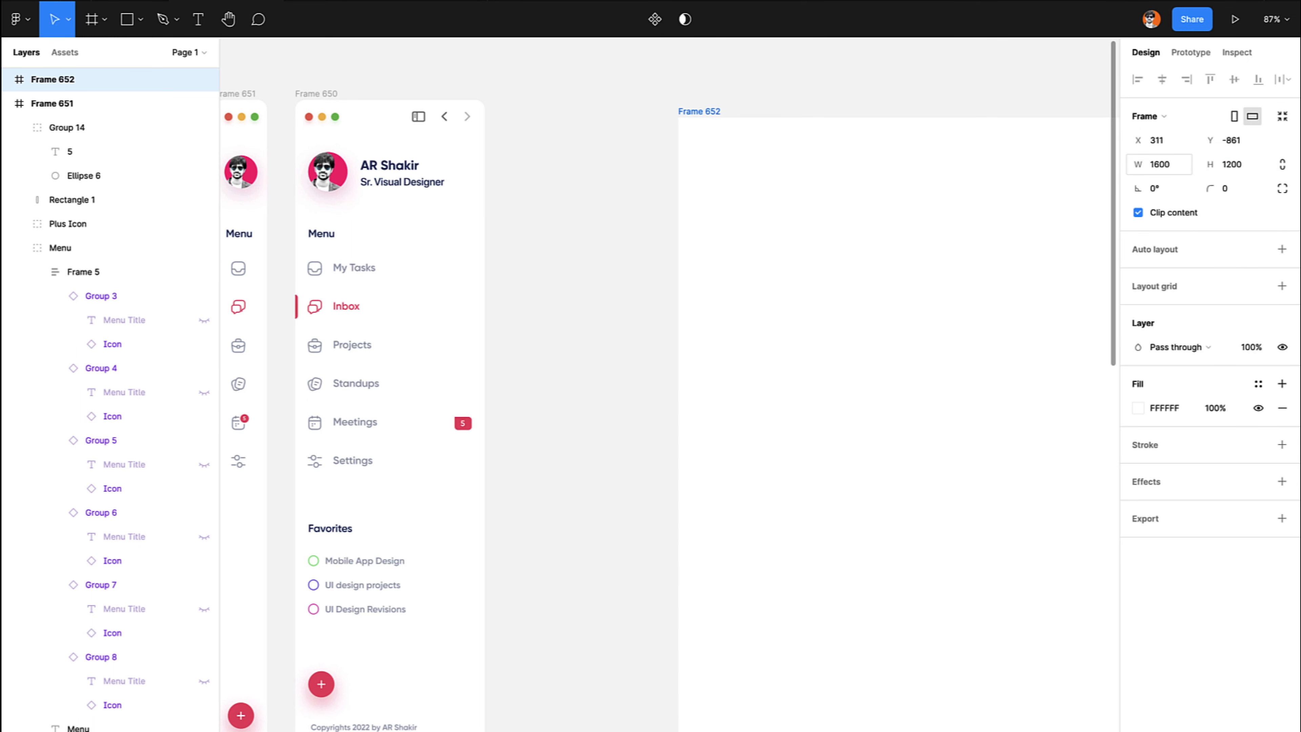
click(658, 225)
key(shift+1)
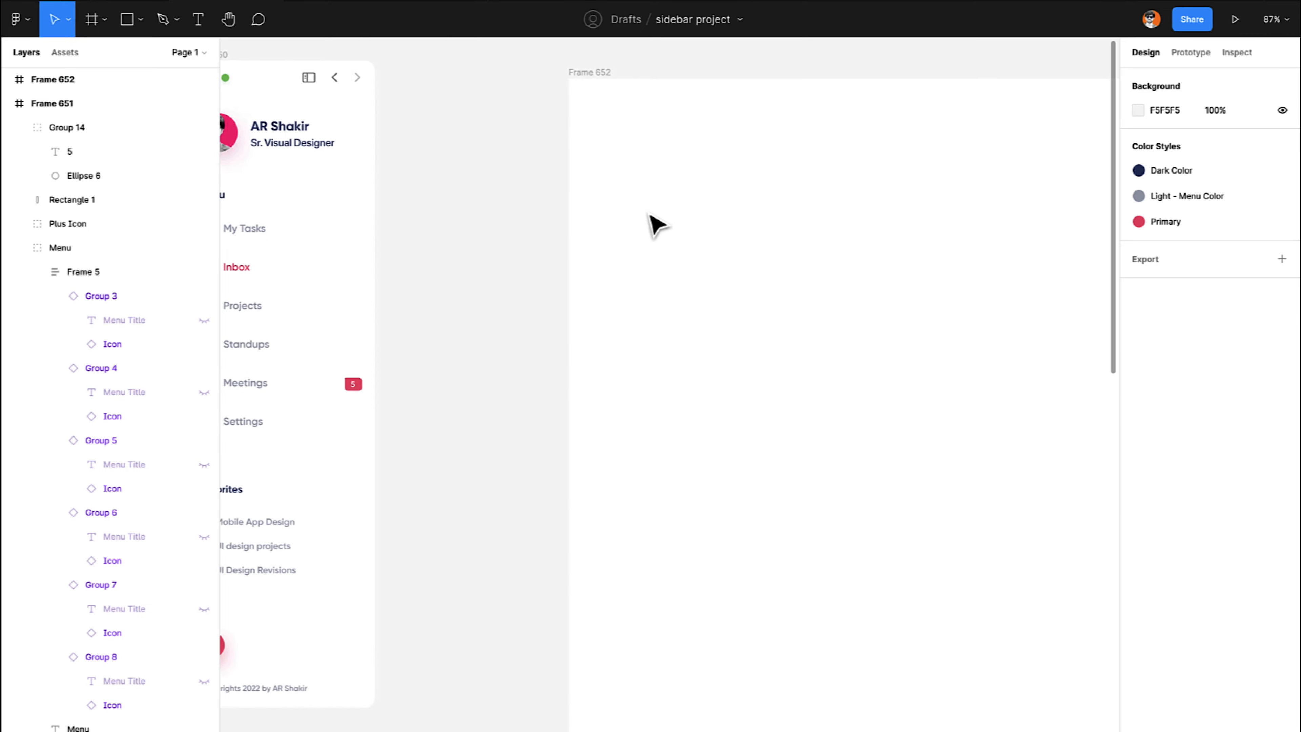
drag(682, 252, 692, 217)
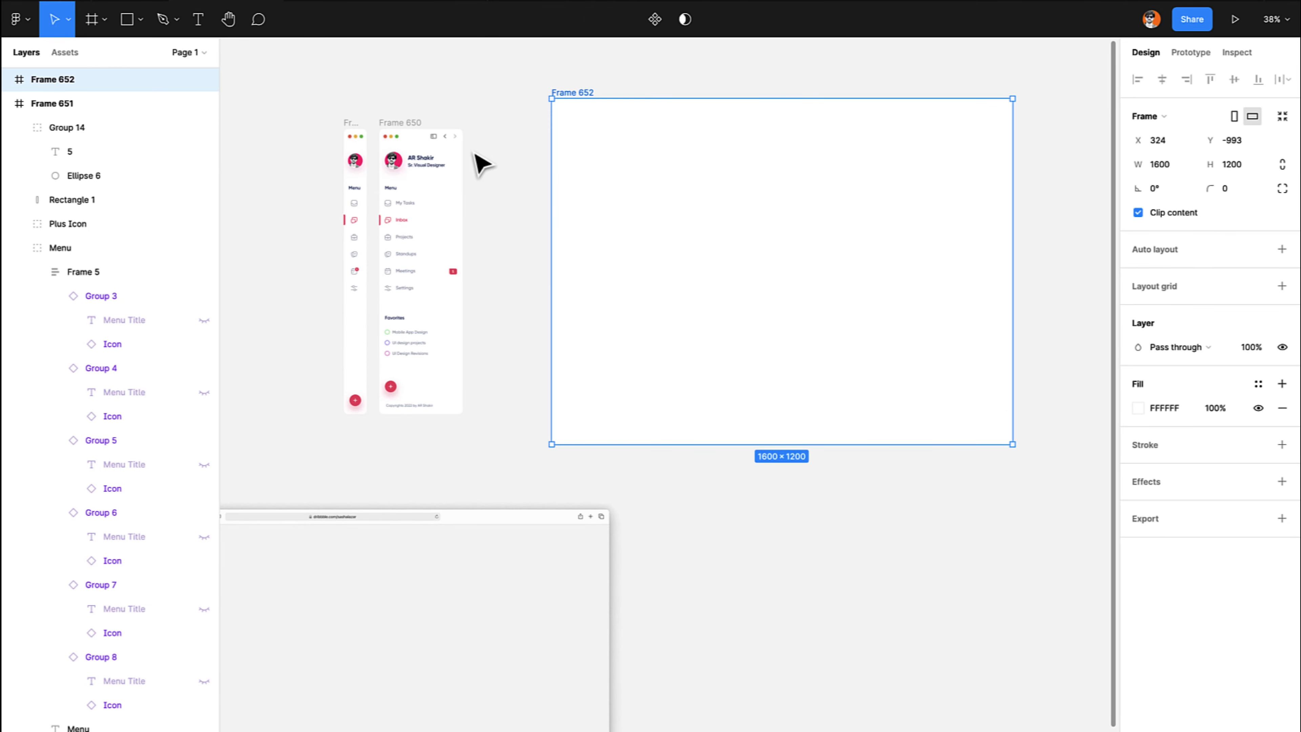
Turn the full sidebar frame and the icon-only sidebar frame into two separate components.
click(401, 123)
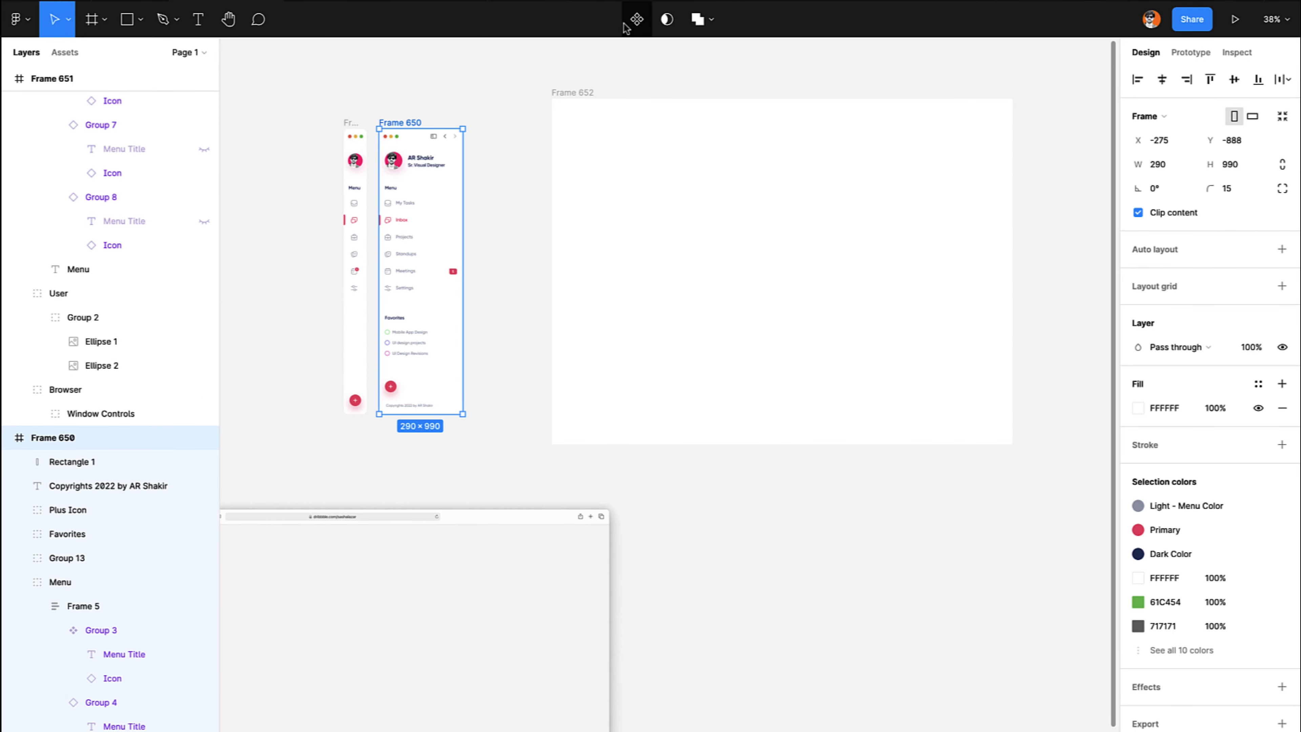
click(637, 19)
click(435, 64)
scroll(436, 65, up, 3)
scroll(436, 69, left, 3)
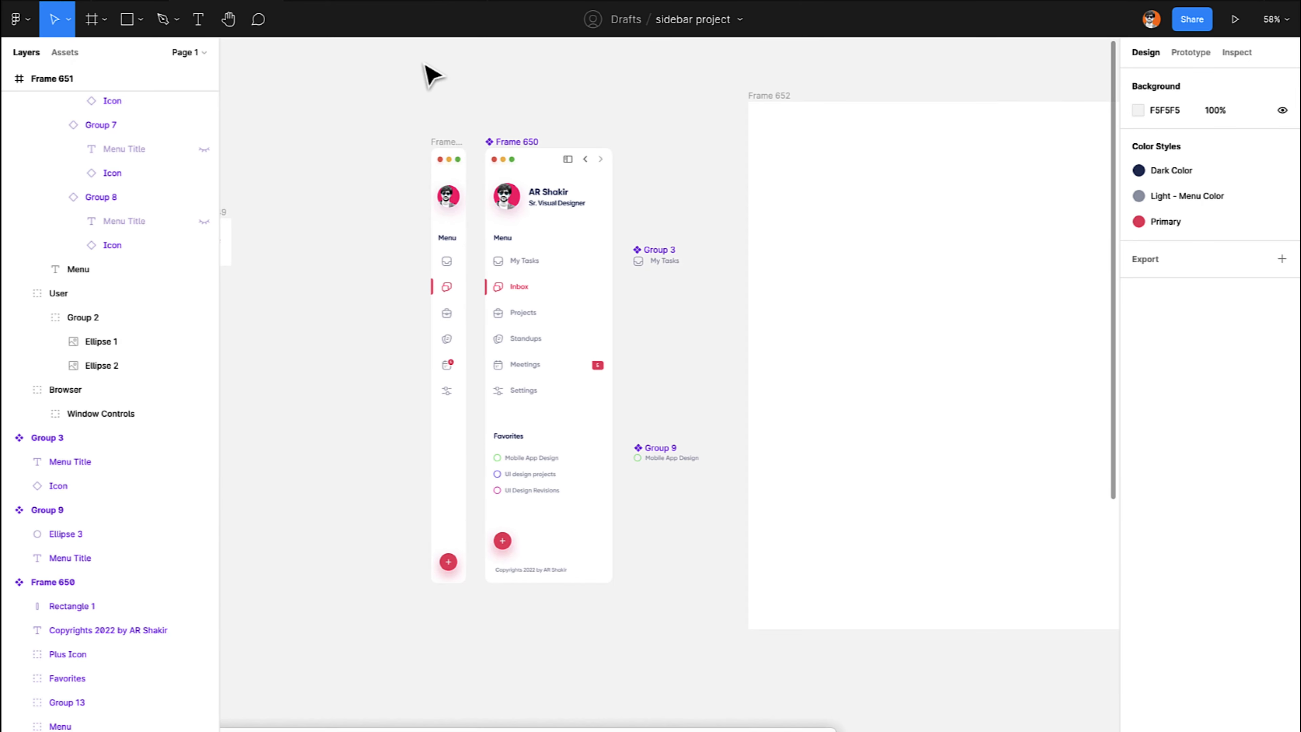
click(444, 142)
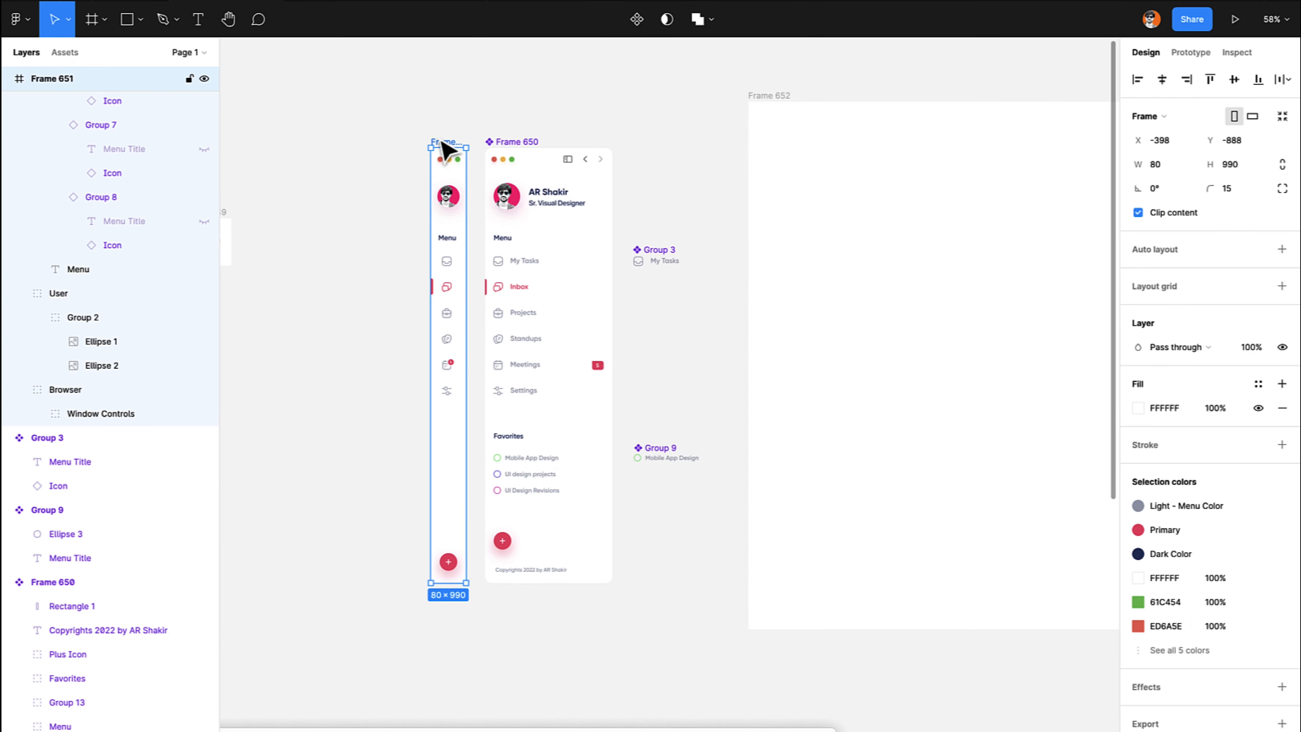
click(637, 19)
Rename the wide sidebar component as Full and the icon-only one as Collapsed.
click(509, 142)
key(ctrl+r)
text(F)
key(Return)
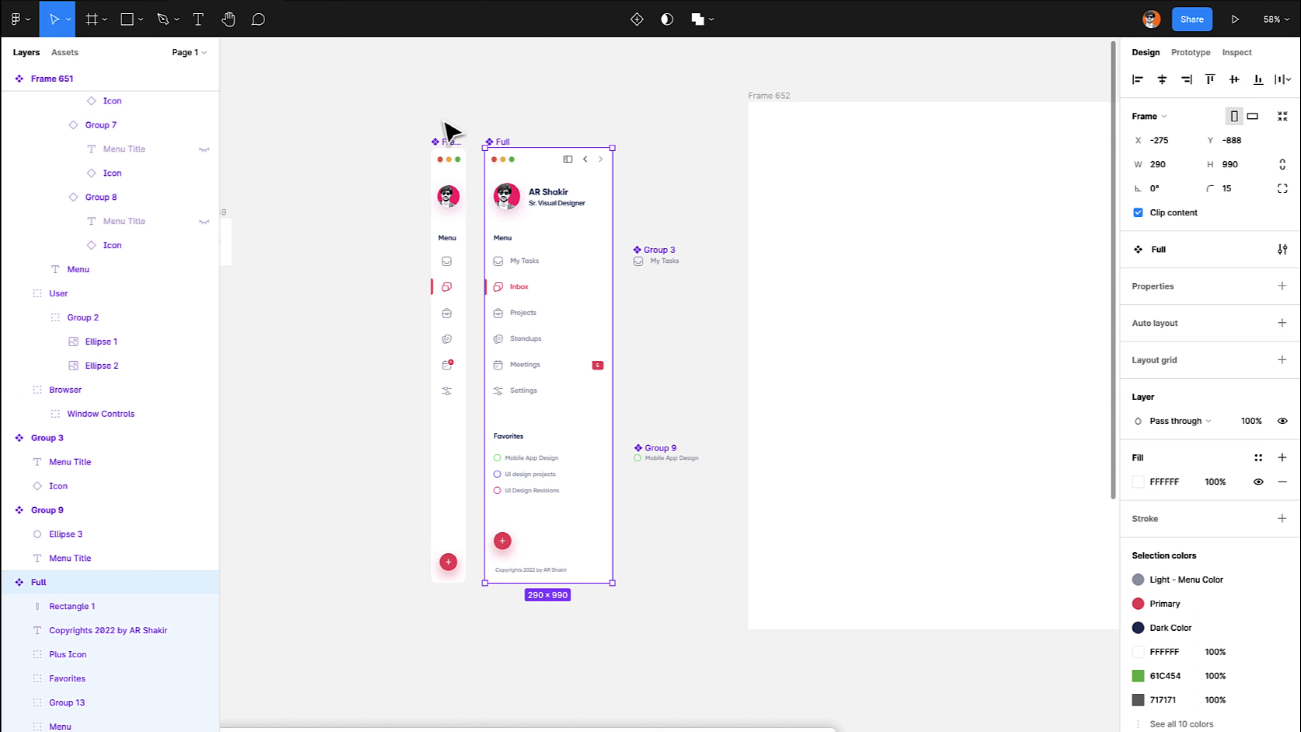
click(445, 147)
key(ctrl+r)
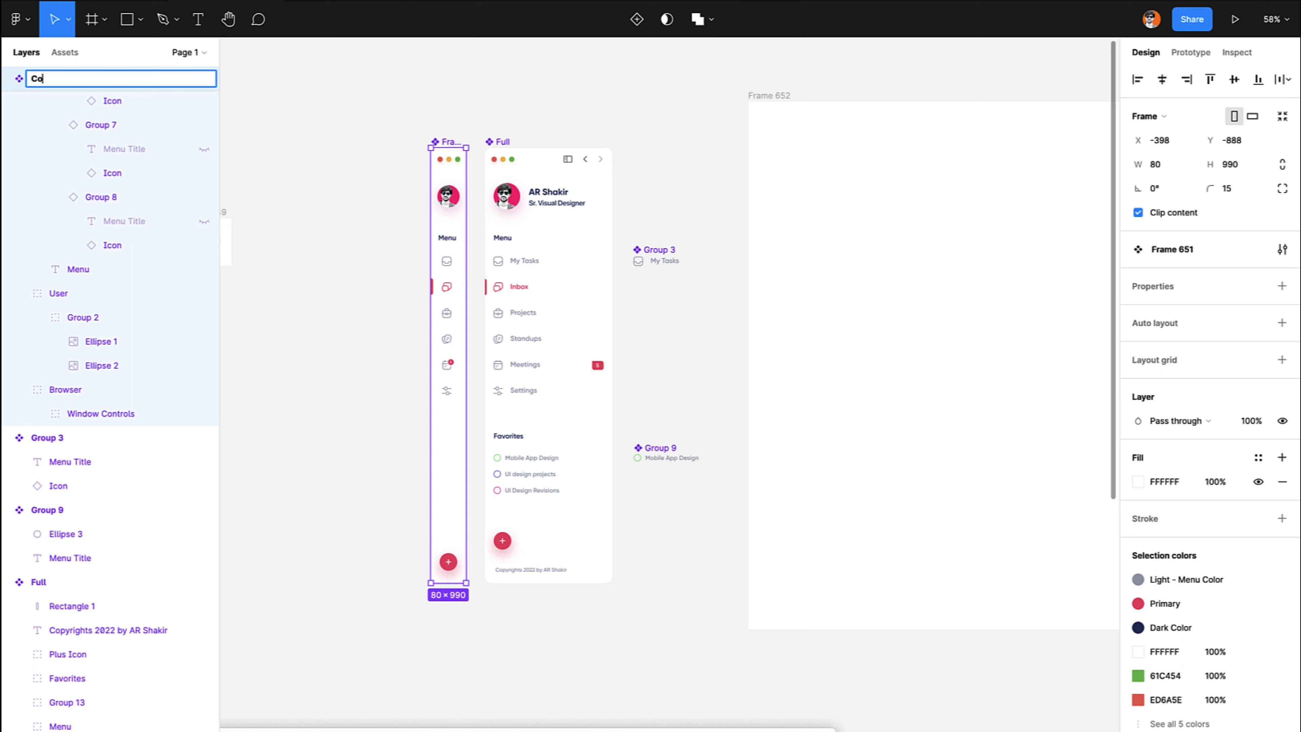
text(Collapsed)
key(Return)
Place instances of both sidebar components inside the 1600 × 1200 frame and shift them towards its horizontal centre.
shift+click(497, 143)
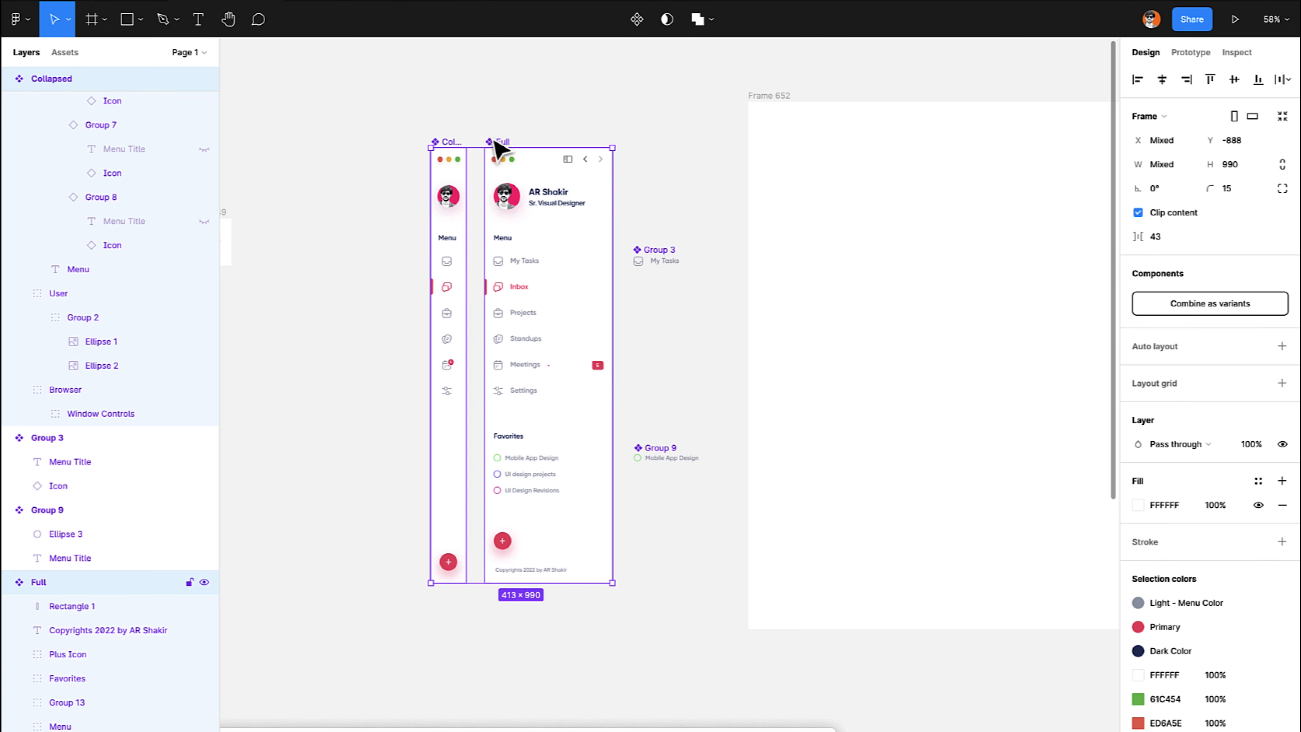
drag(496, 144, 1019, 232)
scroll(1019, 232, right, 10)
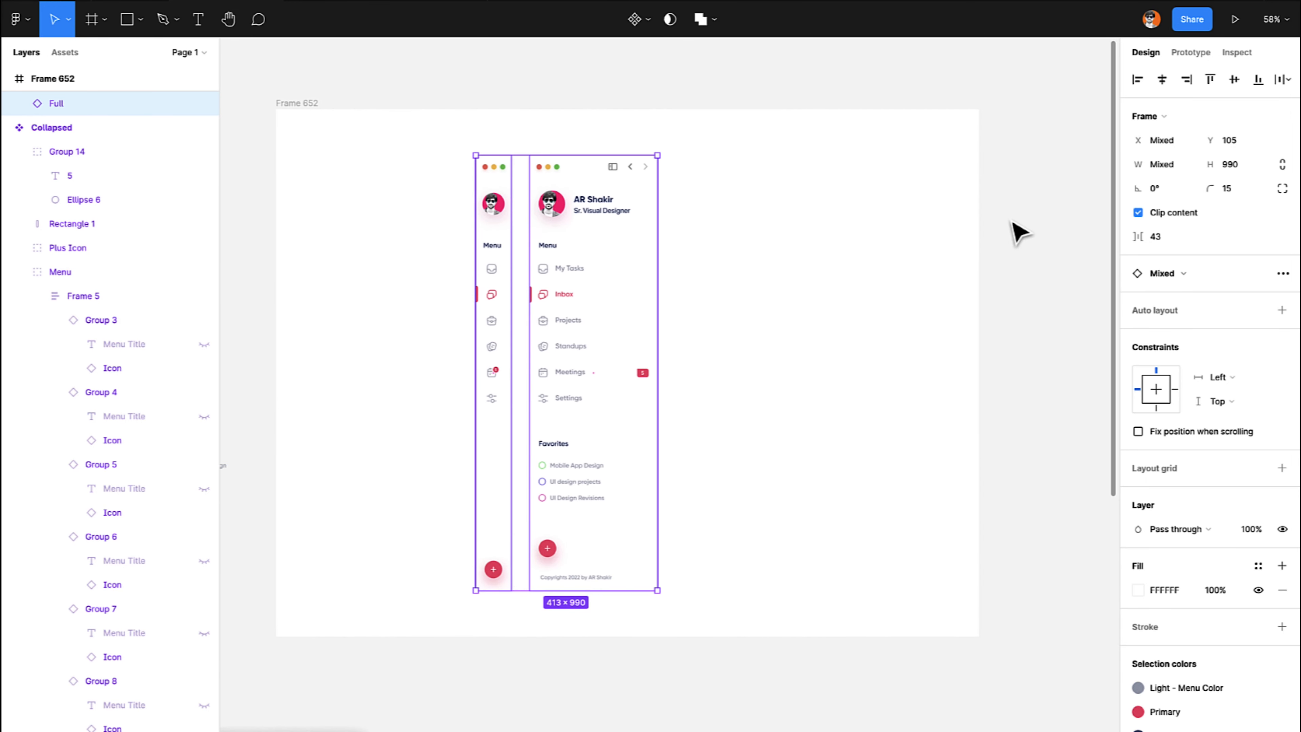
drag(562, 297, 662, 292)
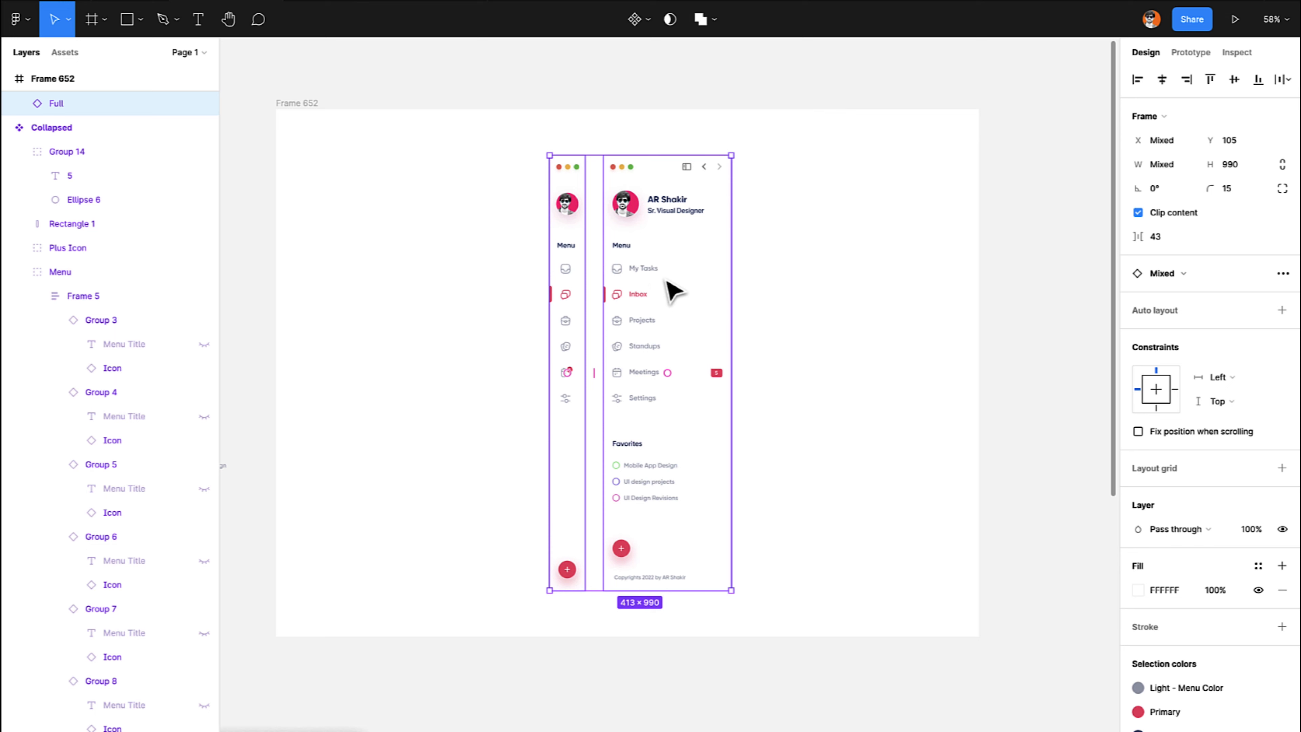
click(941, 290)
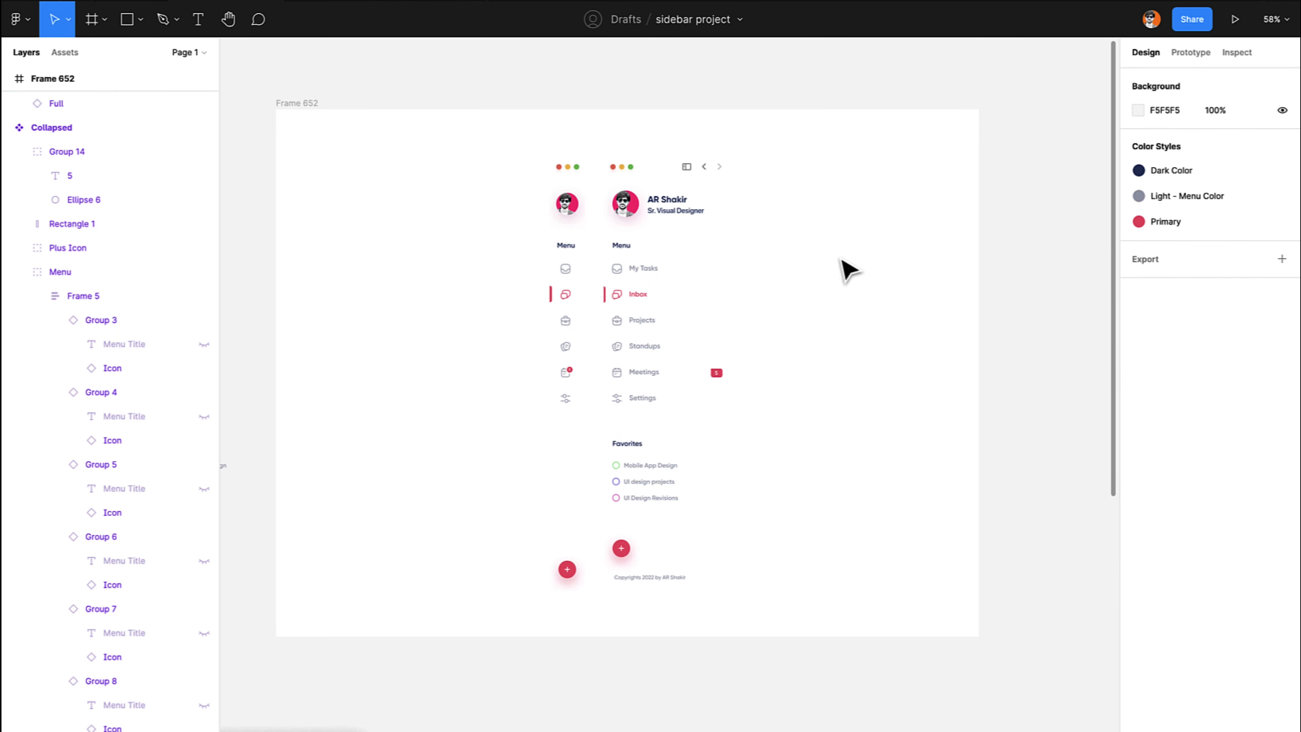
Rename the 1600 × 1200 presentation frame as Dribbble.
scroll(848, 269, left, 3)
scroll(848, 269, up, 2)
click(366, 166)
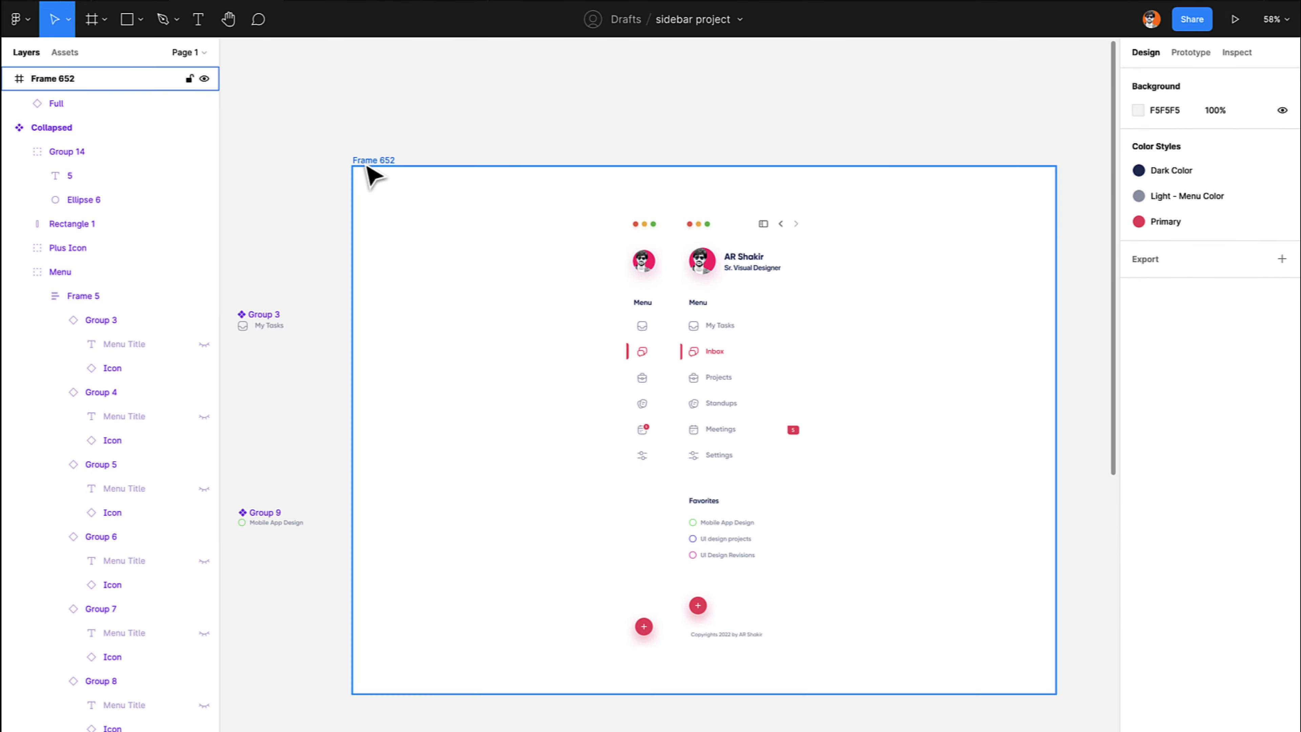
key(ctrl+r)
text(Dribbble)
key(Return)
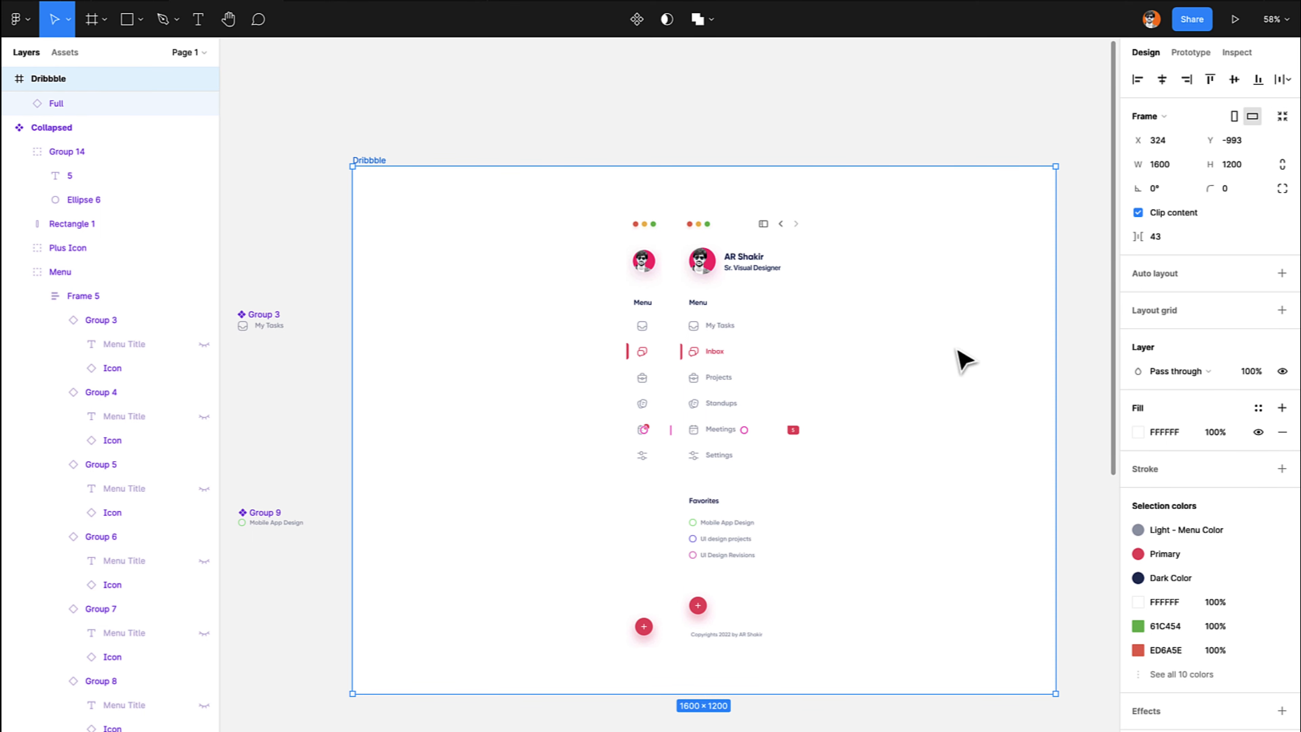
Switch to the browser and search for microsoft wallpaper in a new tab.
key(super+Tab)
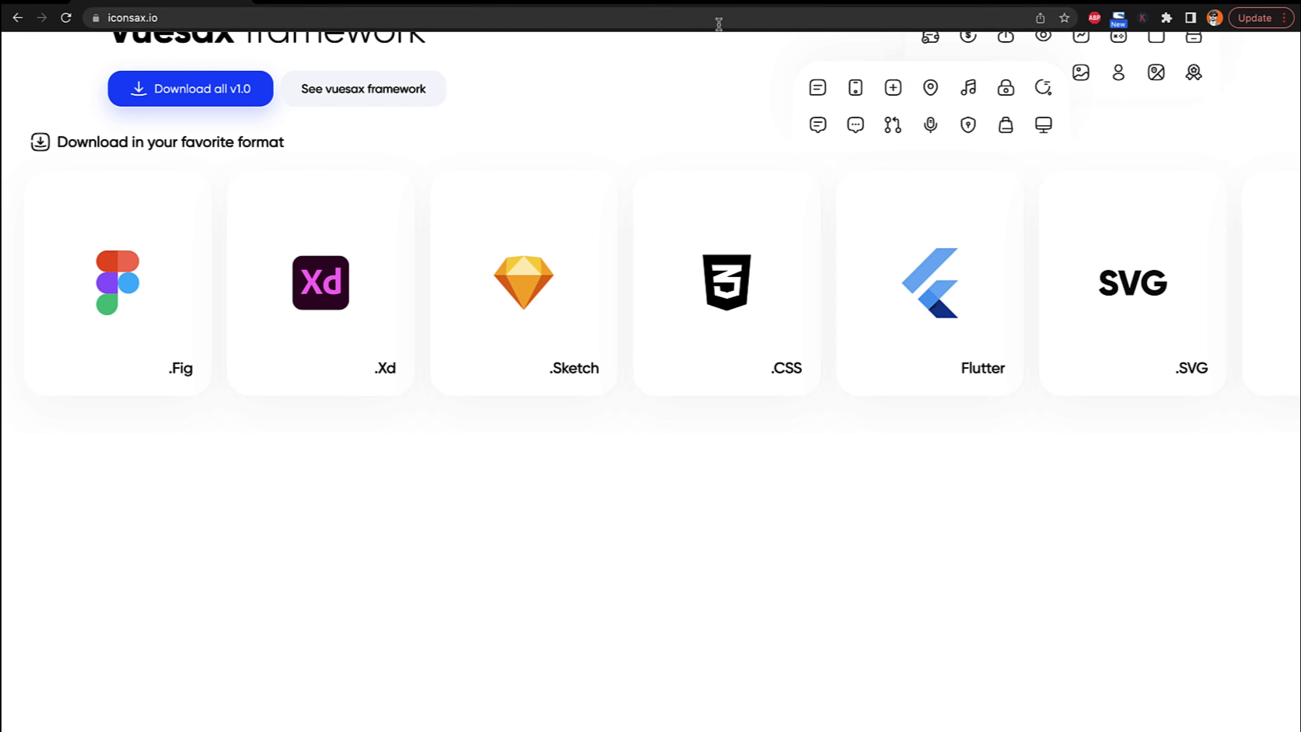
key(super+t)
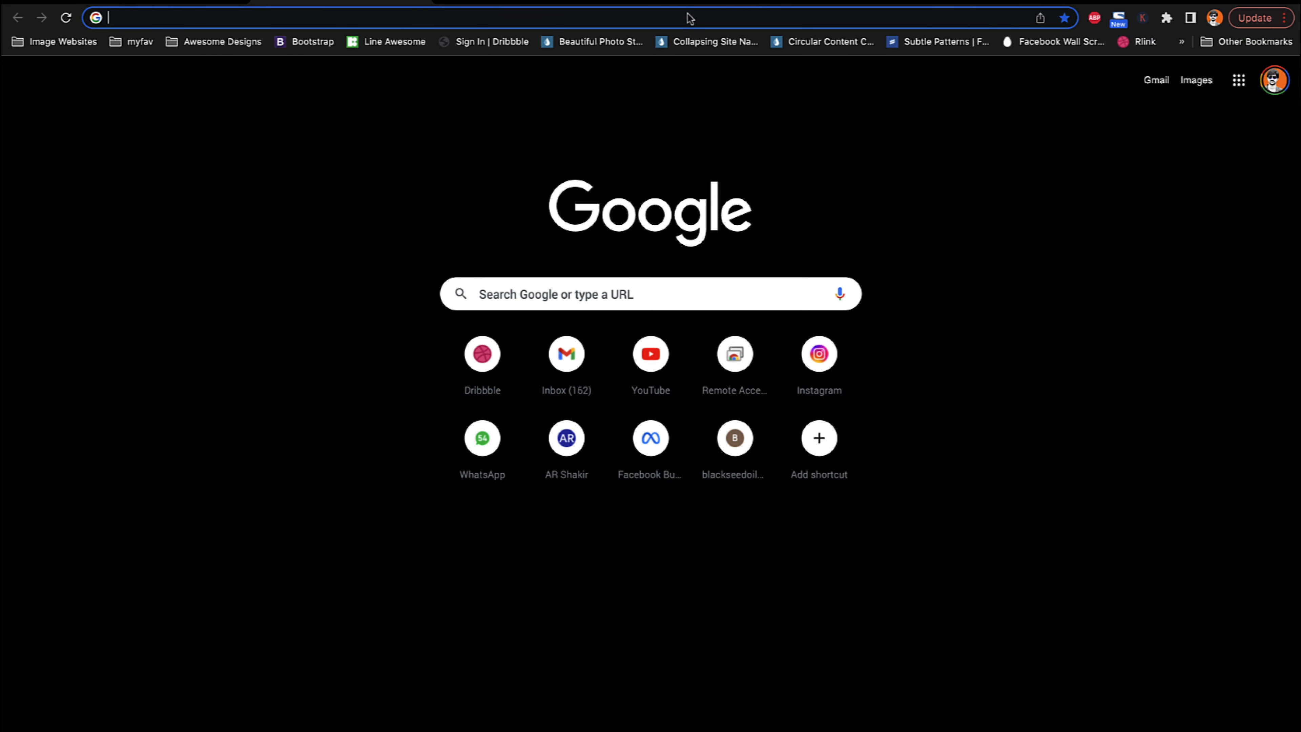
text(mis)
key(BackSpace)
text(co)
key(BackSpace)
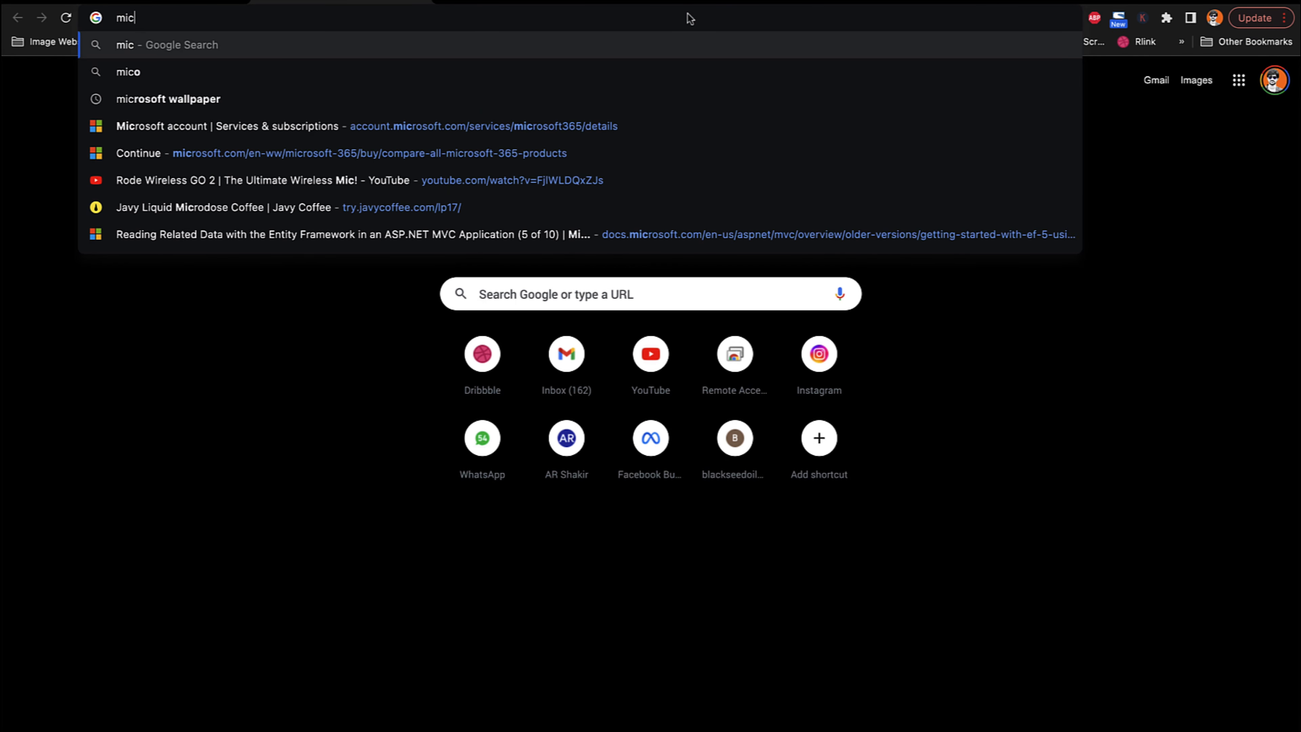
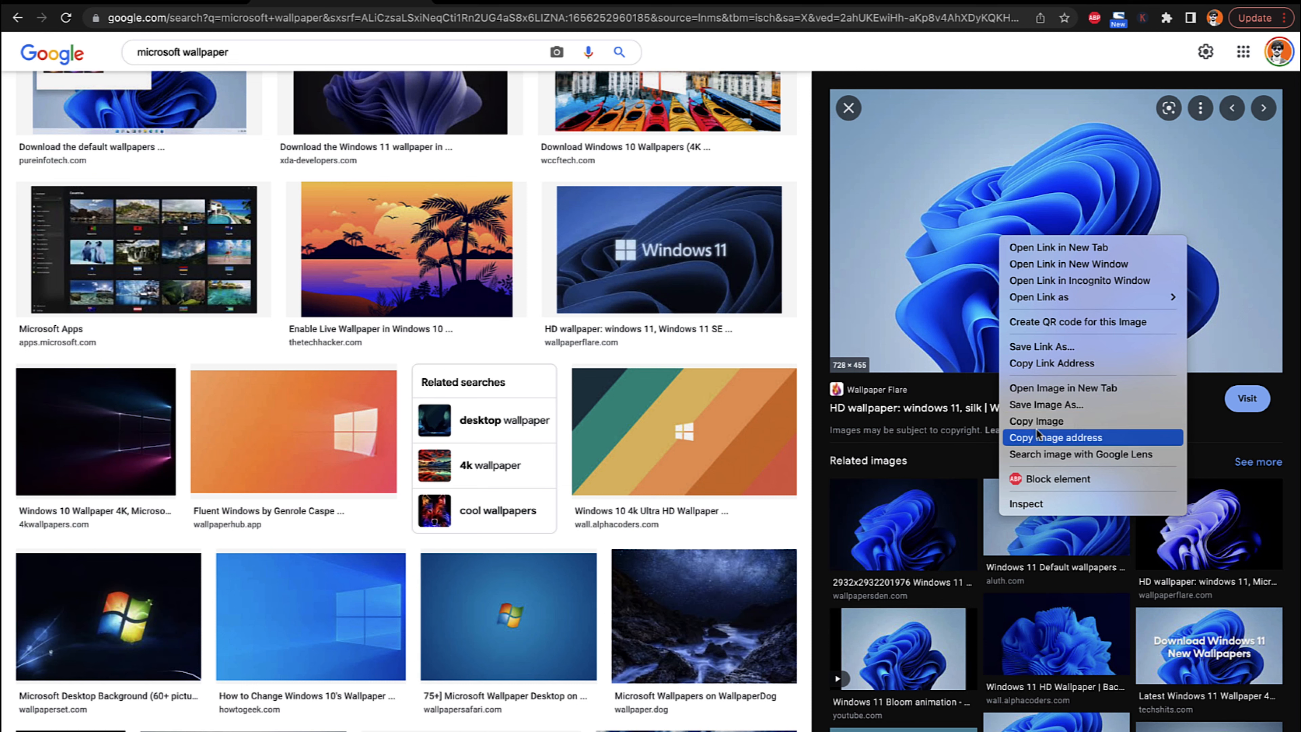
Browse the related images and copy the purple Windows 11 wallpaper on a dark background.
click(1040, 420)
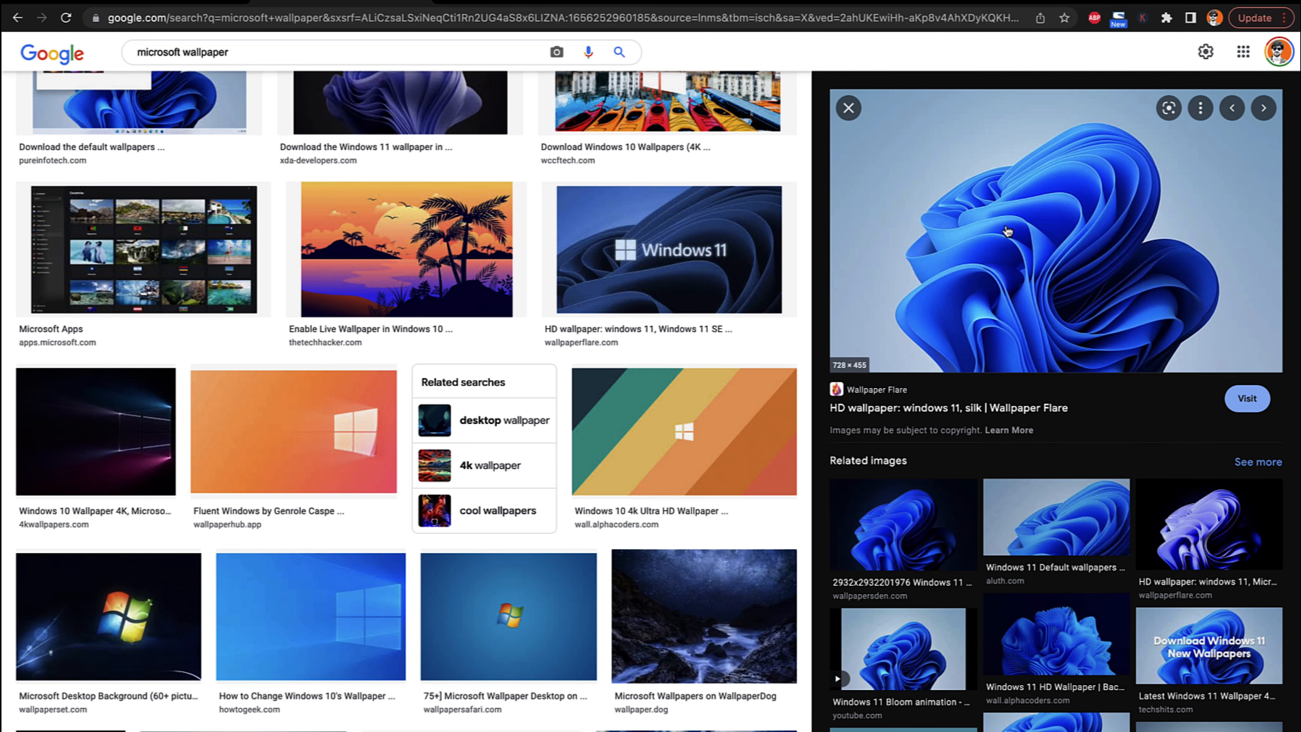
scroll(1020, 389, down, 3)
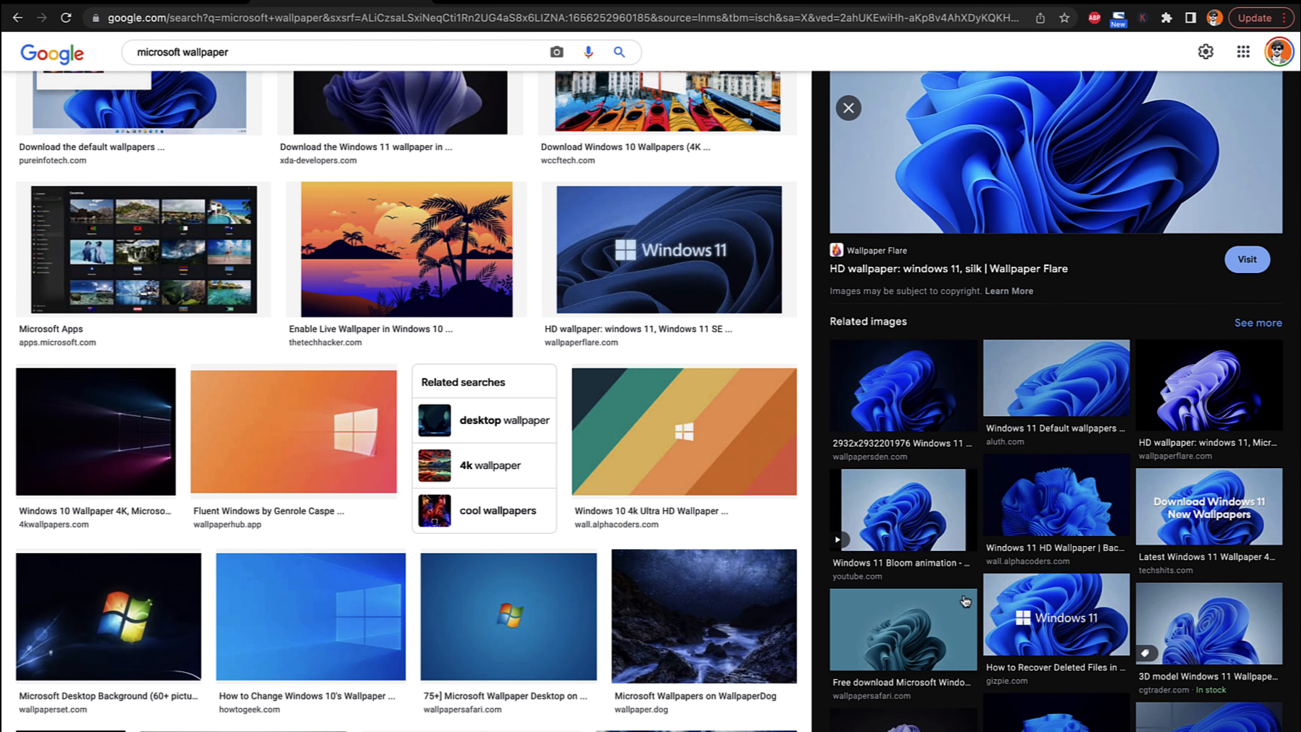
scroll(901, 512, down, 3)
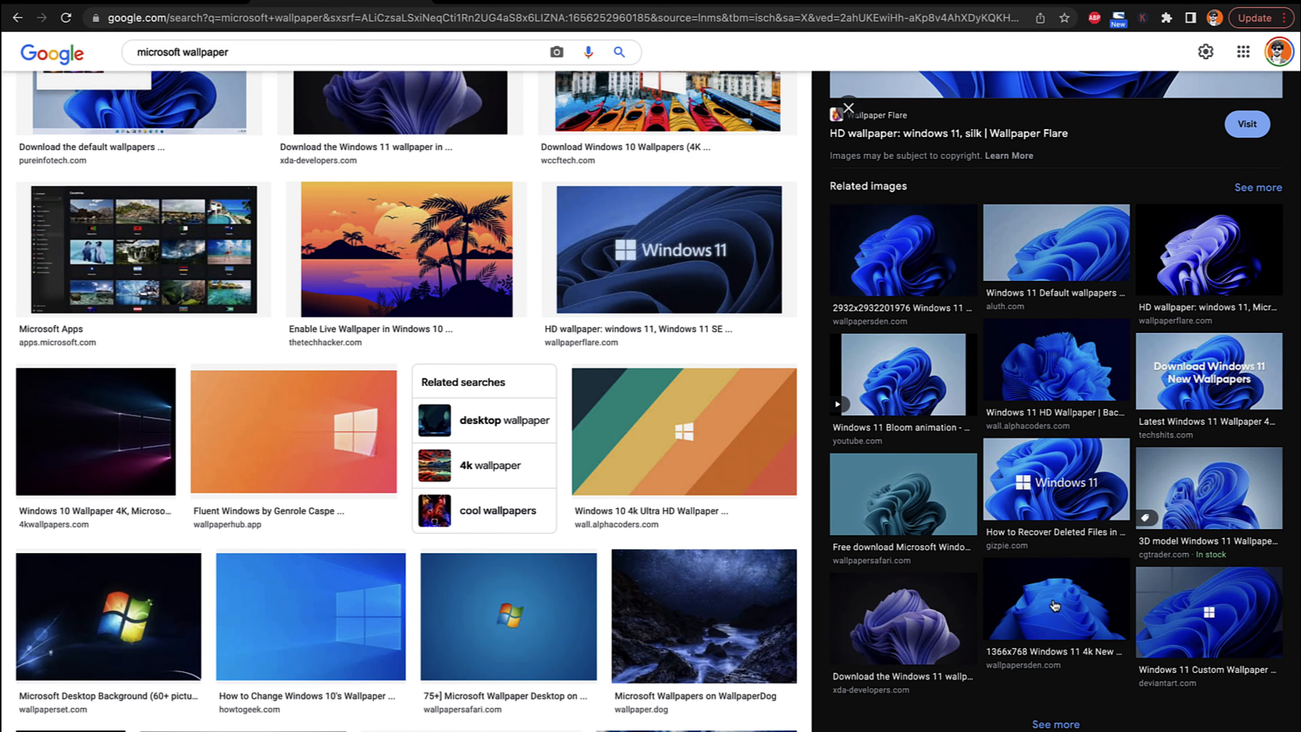
click(897, 610)
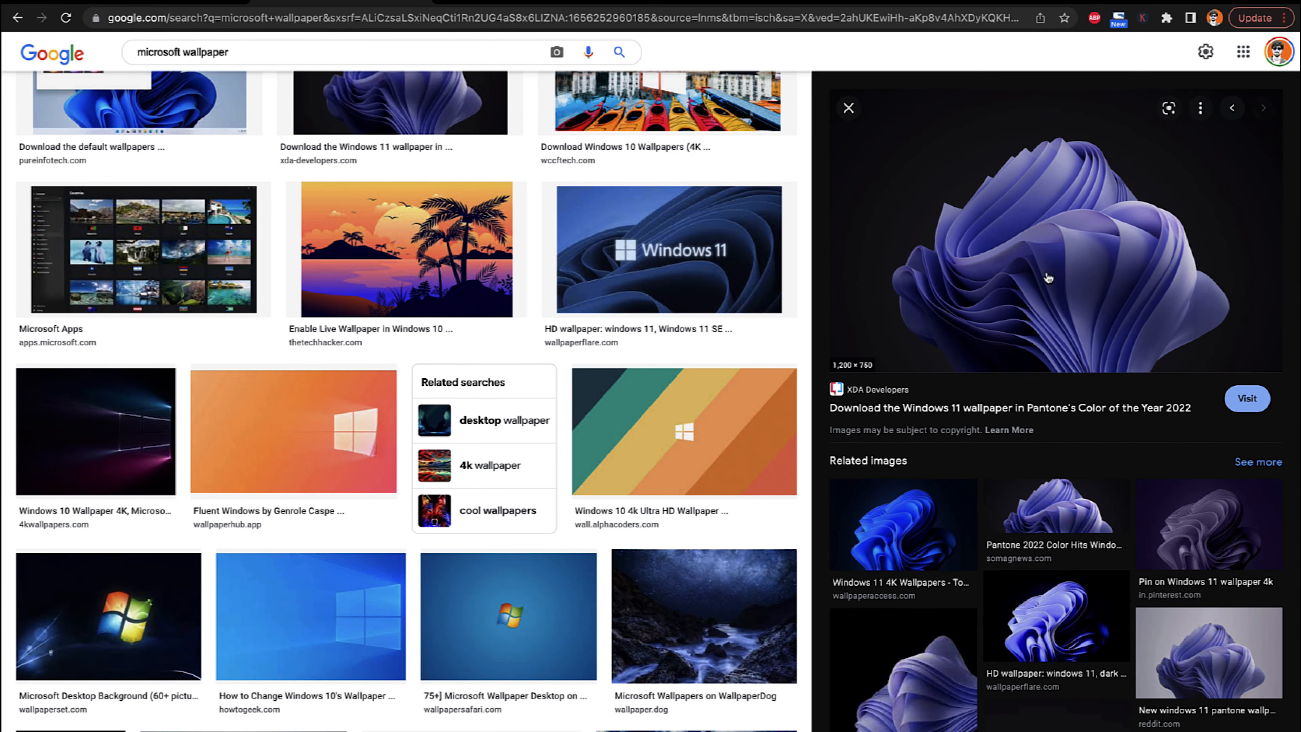
right_click(1034, 223)
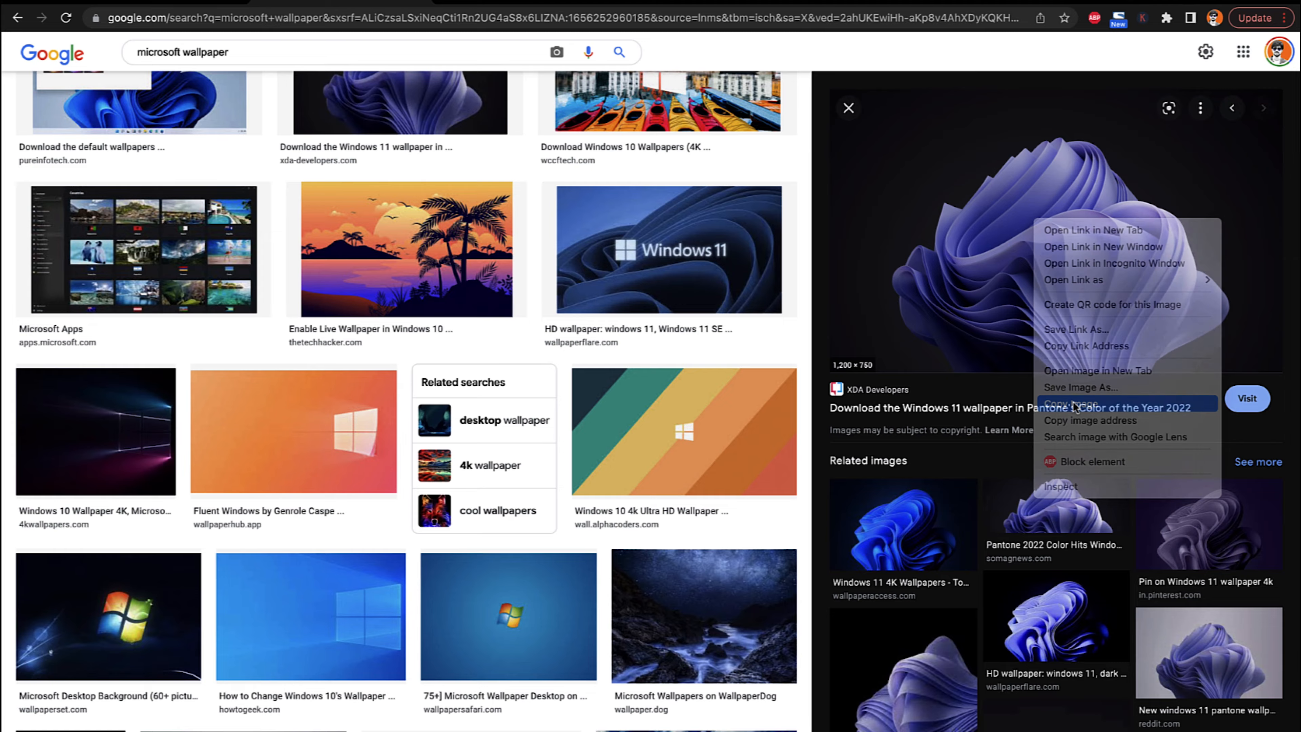
click(1074, 404)
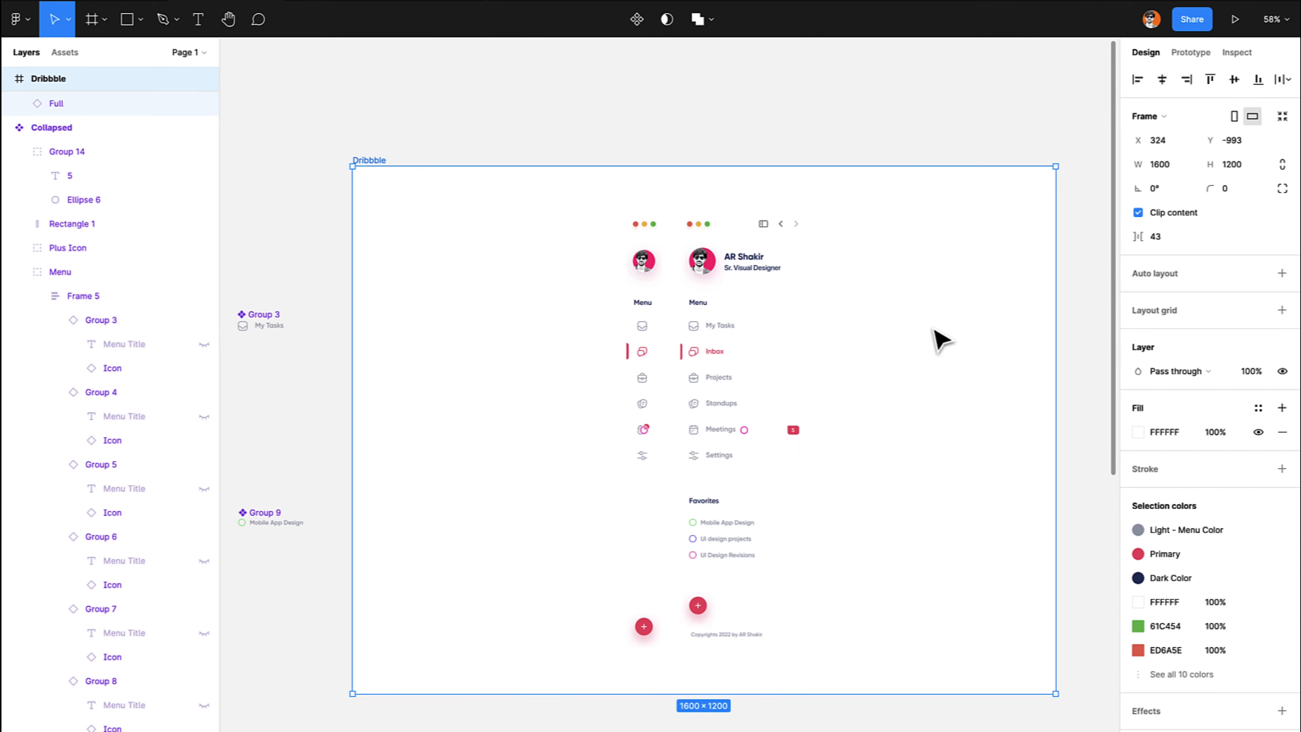
Switch to Figma, paste the wallpaper into the Dribbble frame, enlarge it to about 1802 × 1126 and shift it slightly right.
click(935, 339)
key(super+v)
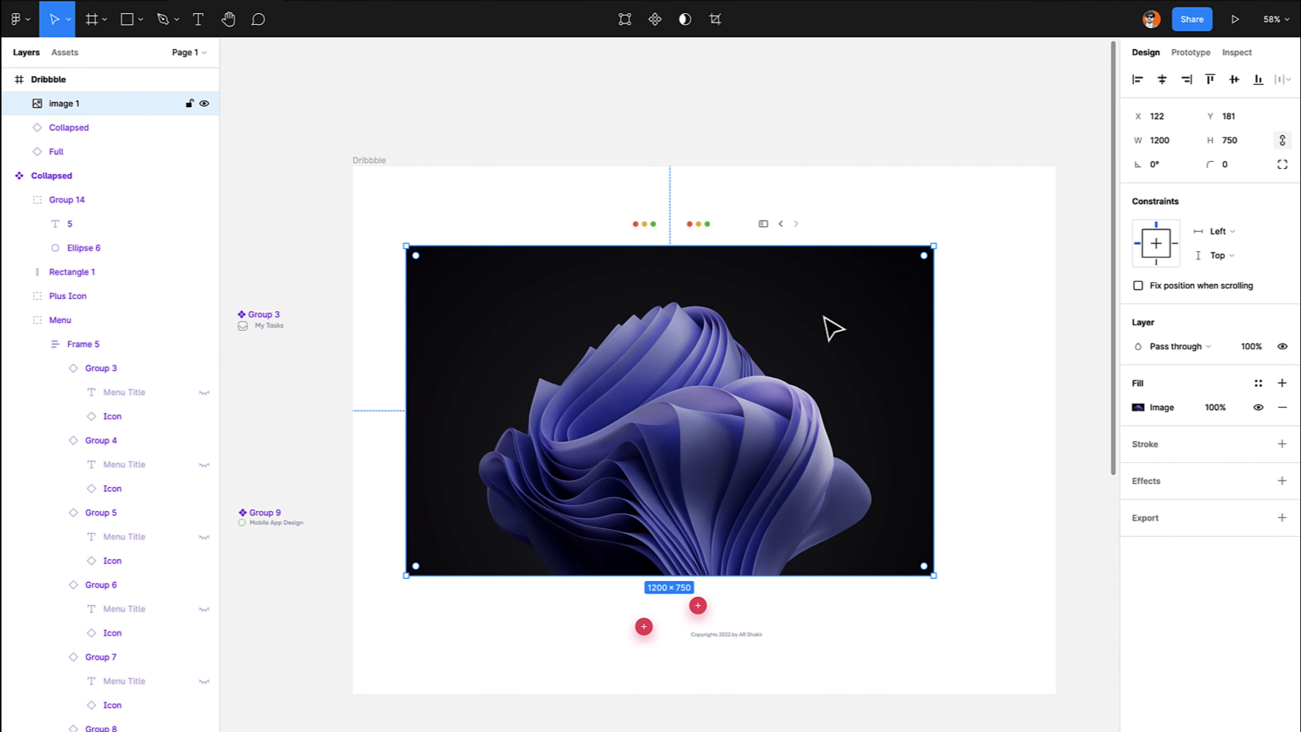
drag(932, 249, 1067, 174)
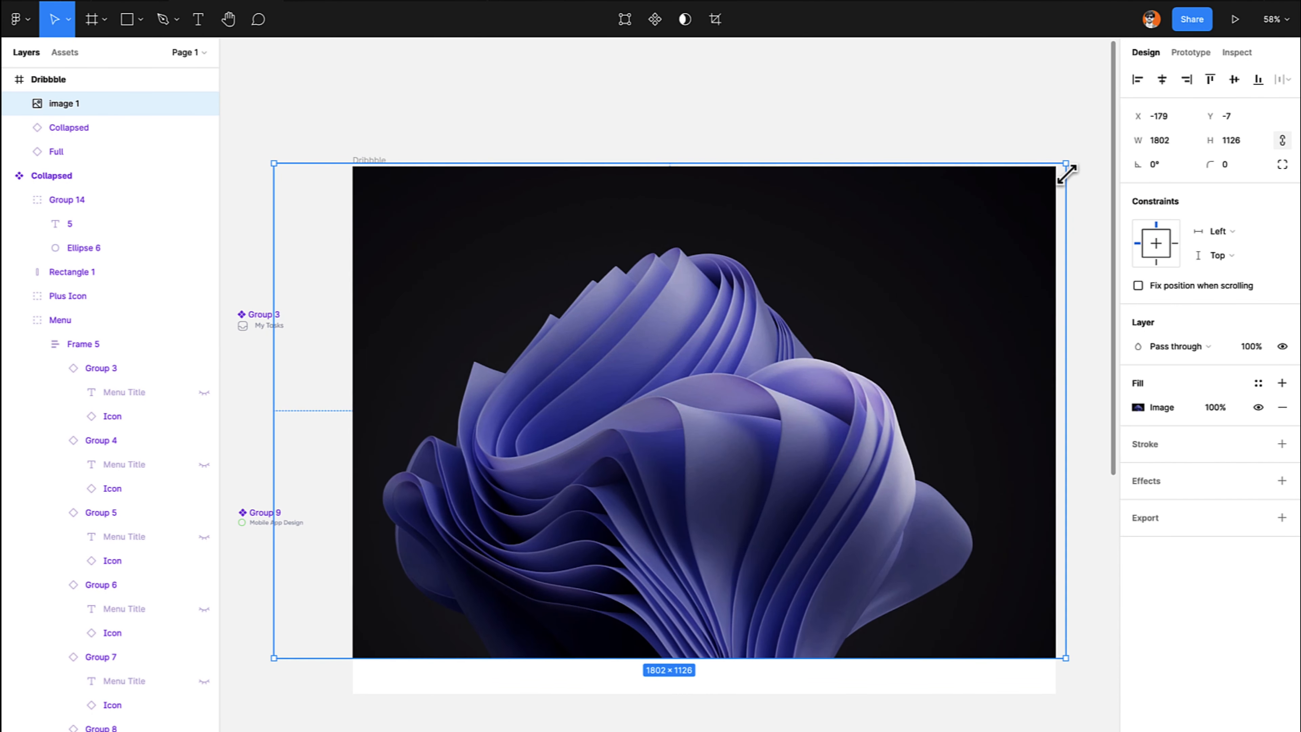
drag(779, 302, 825, 303)
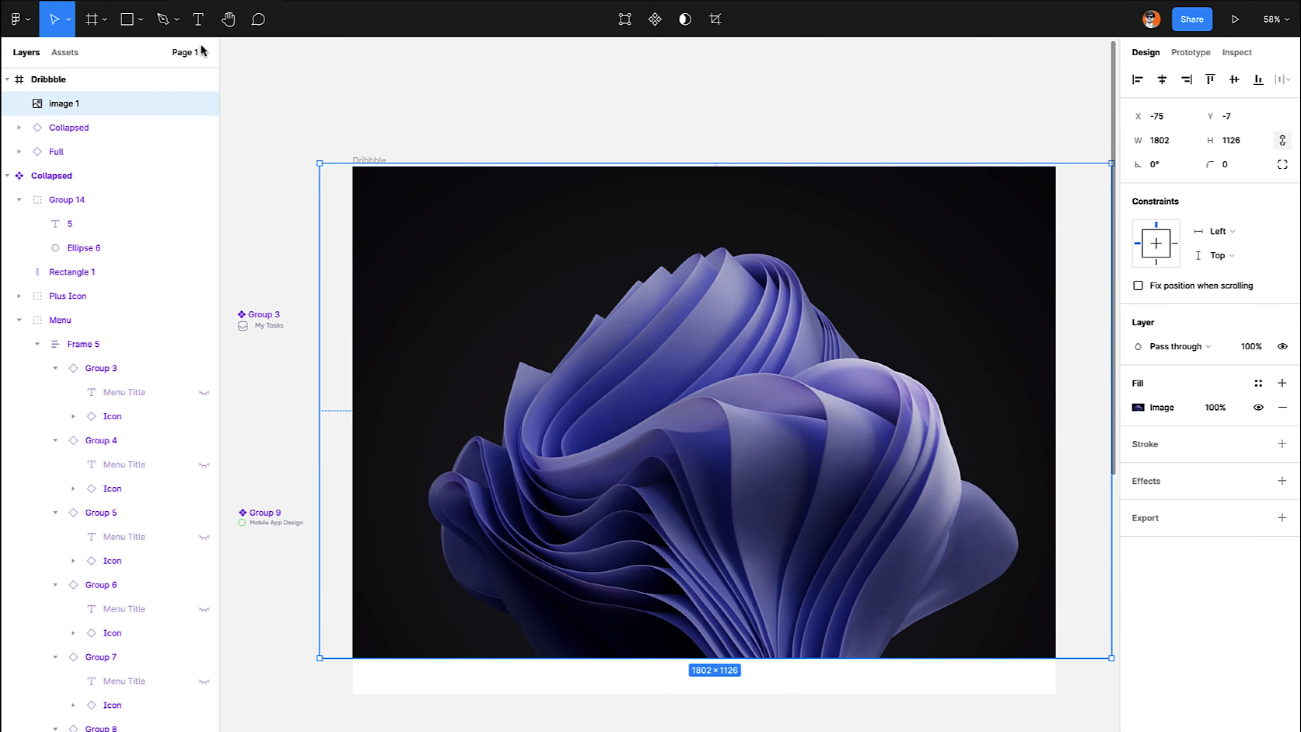
Move the Collapsed and Full layers above the wallpaper image in the layer order.
click(31, 128)
shift+click(53, 150)
drag(58, 138, 236, 123)
click(507, 136)
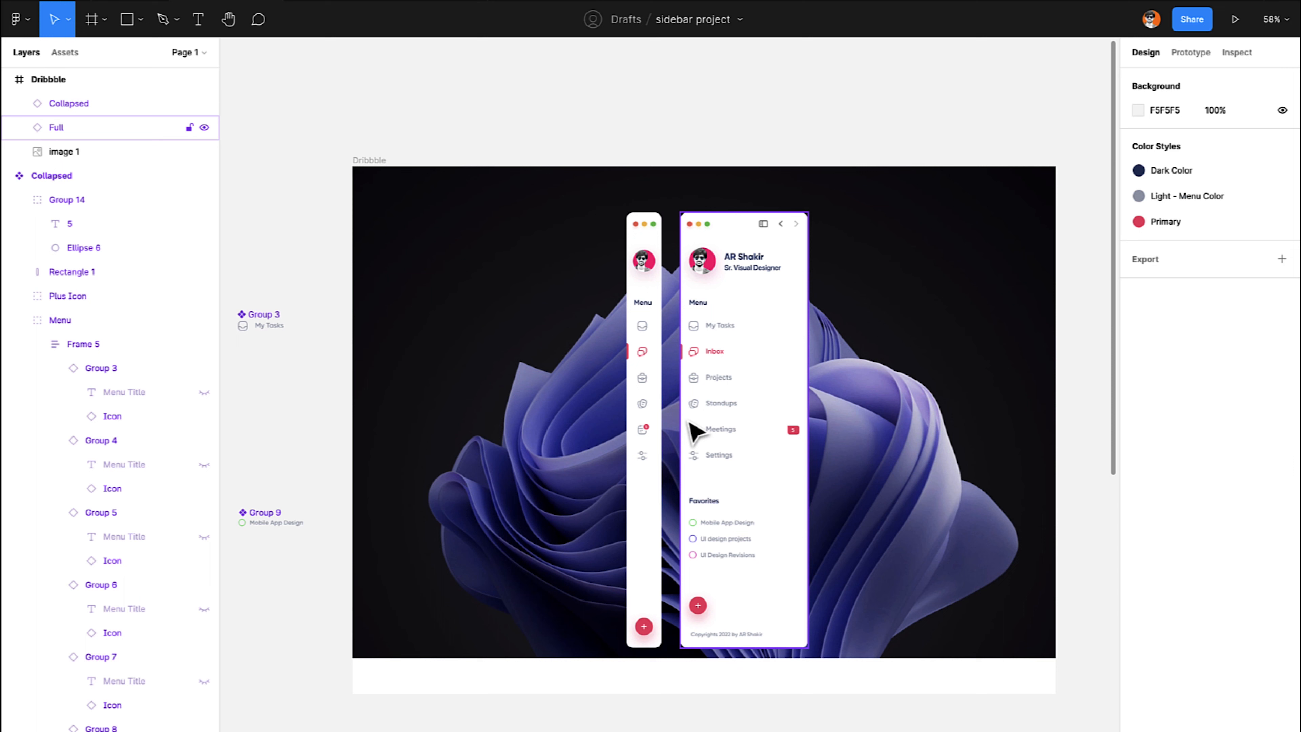
Move both sidebar instances together slightly up and left over the wallpaper.
click(696, 429)
shift+click(653, 406)
drag(697, 429, 700, 411)
click(629, 117)
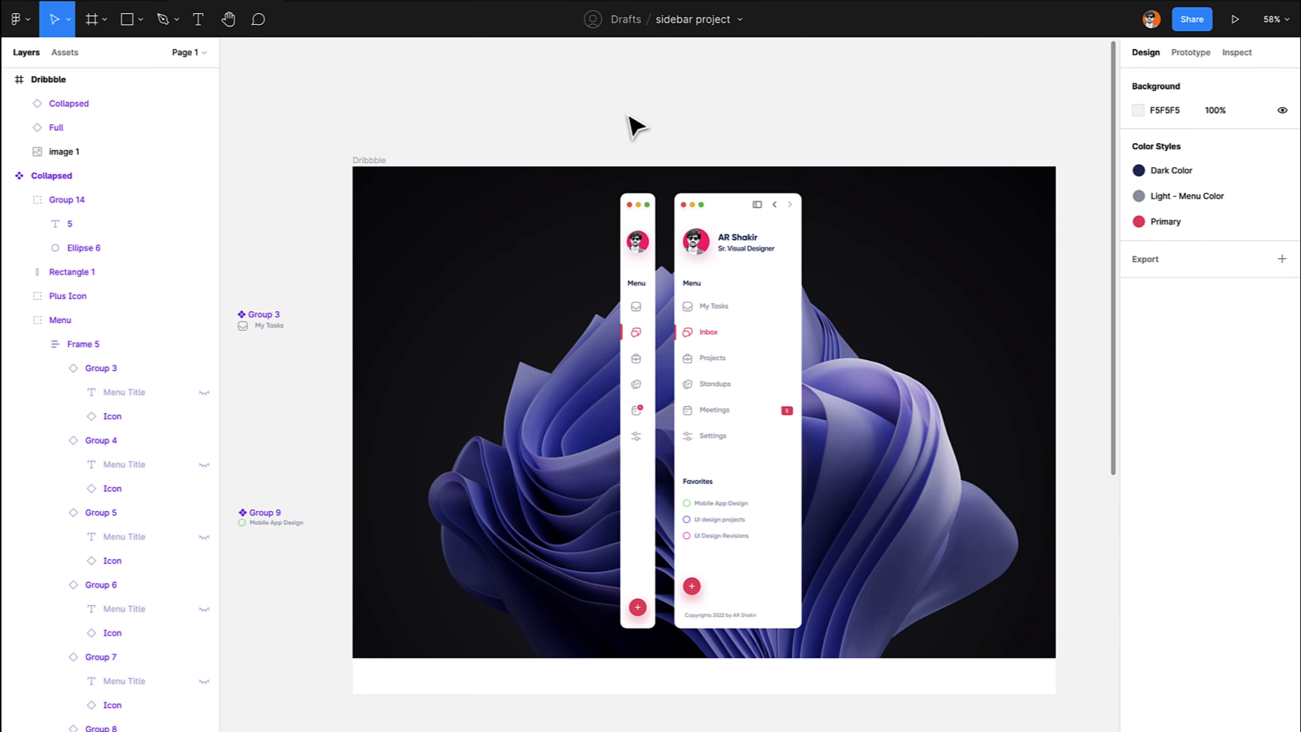
Switch to the browser, change the image search to mac wallpaper and browse the results.
click(929, 355)
click(683, 94)
key(super+Tab)
scroll(611, 296, up, 1)
scroll(611, 296, up, 5)
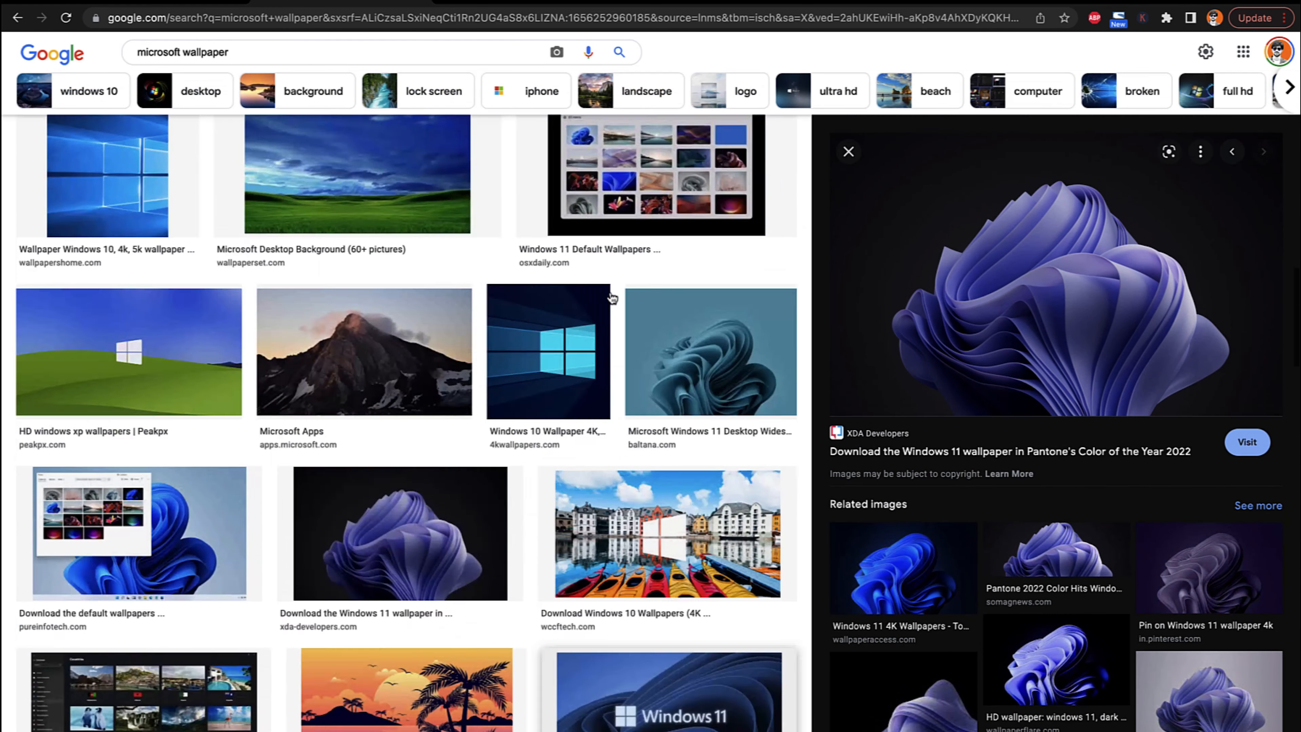
double_click(163, 51)
text(m)
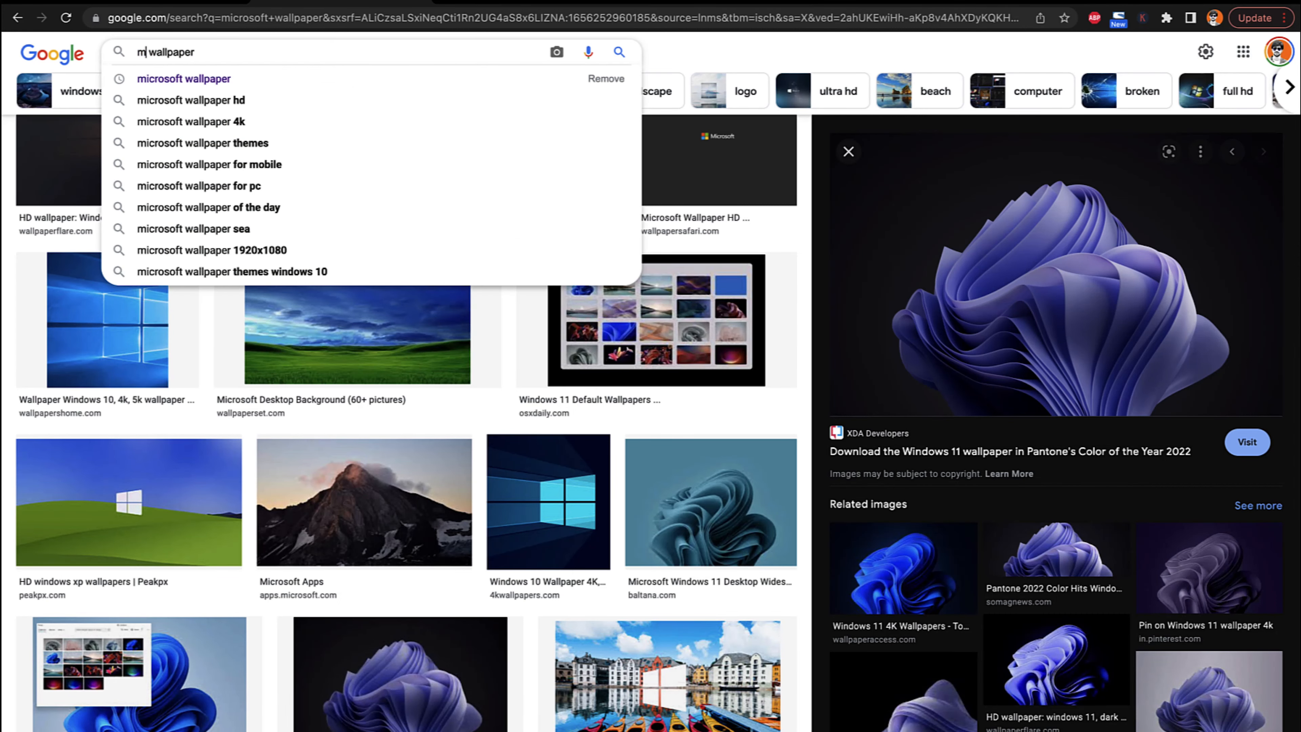
key(Return)
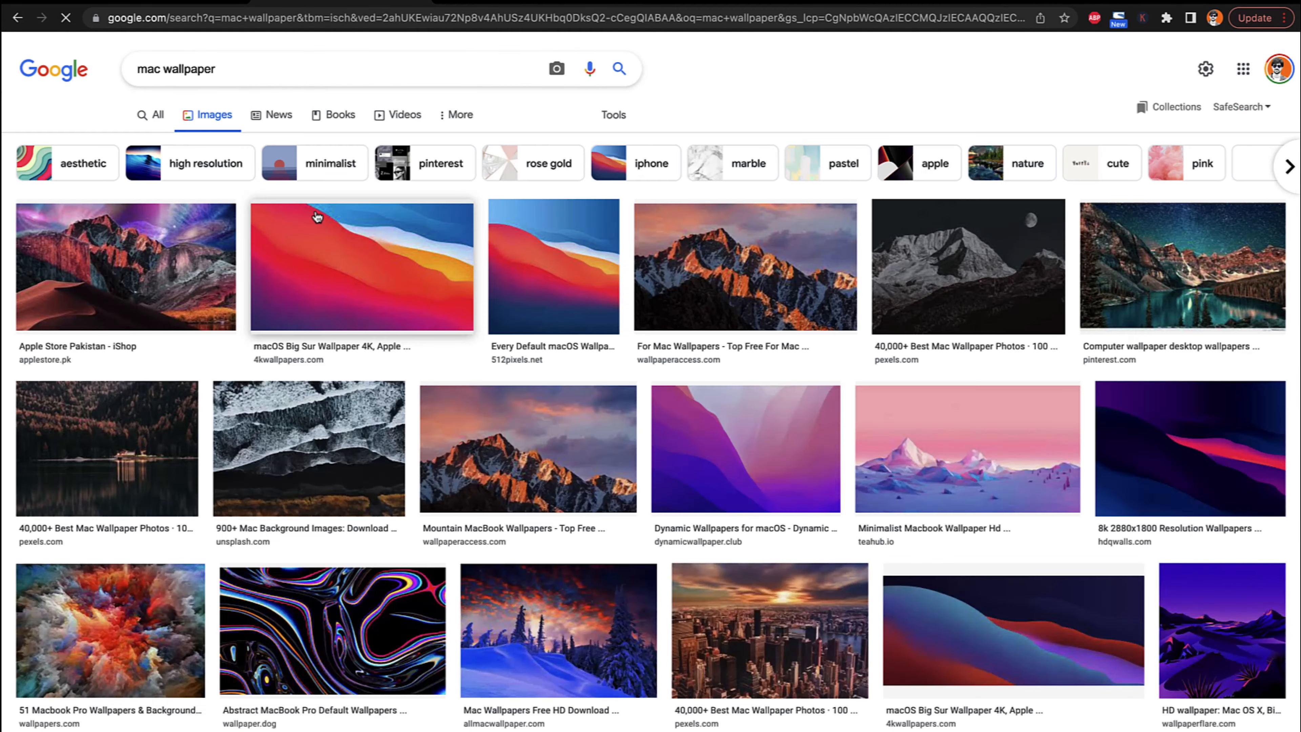
scroll(317, 217, down, 5)
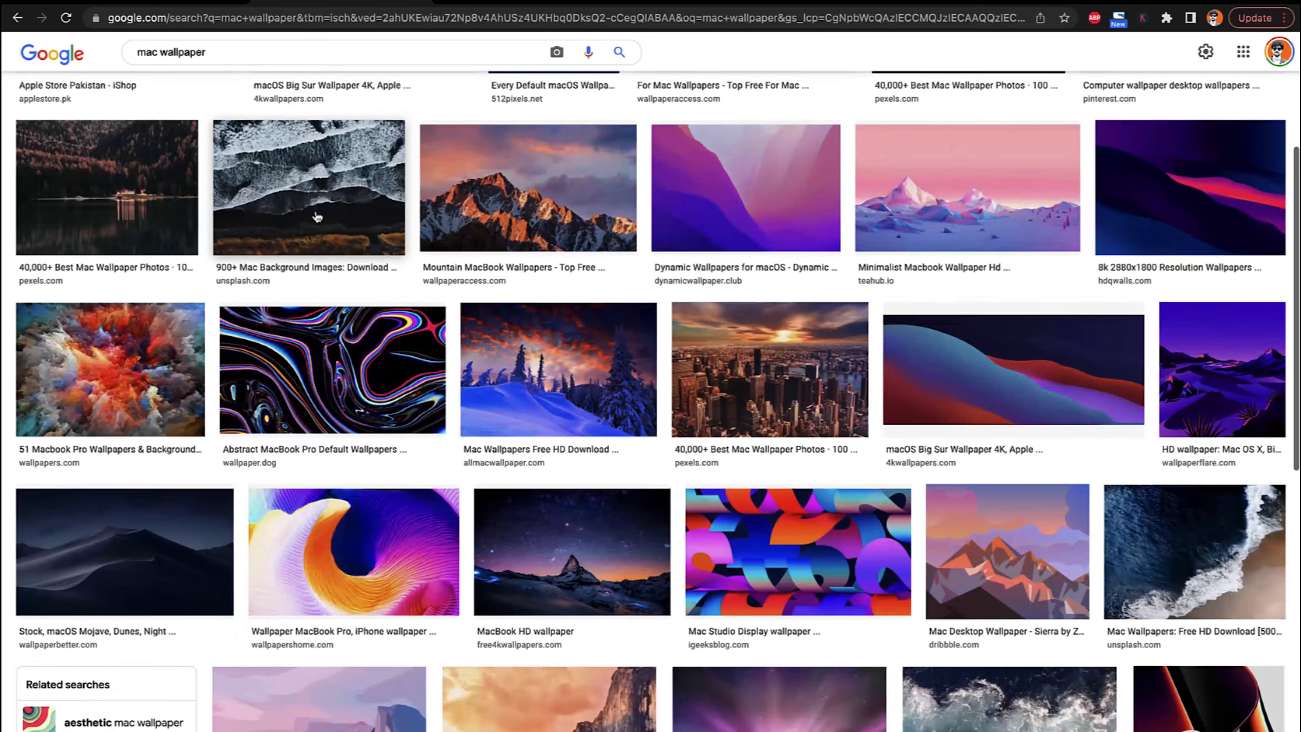
Browse the mac wallpaper results, open the macOS Big Sur default wallpaper from OSXDaily and copy the image.
scroll(317, 216, down, 6)
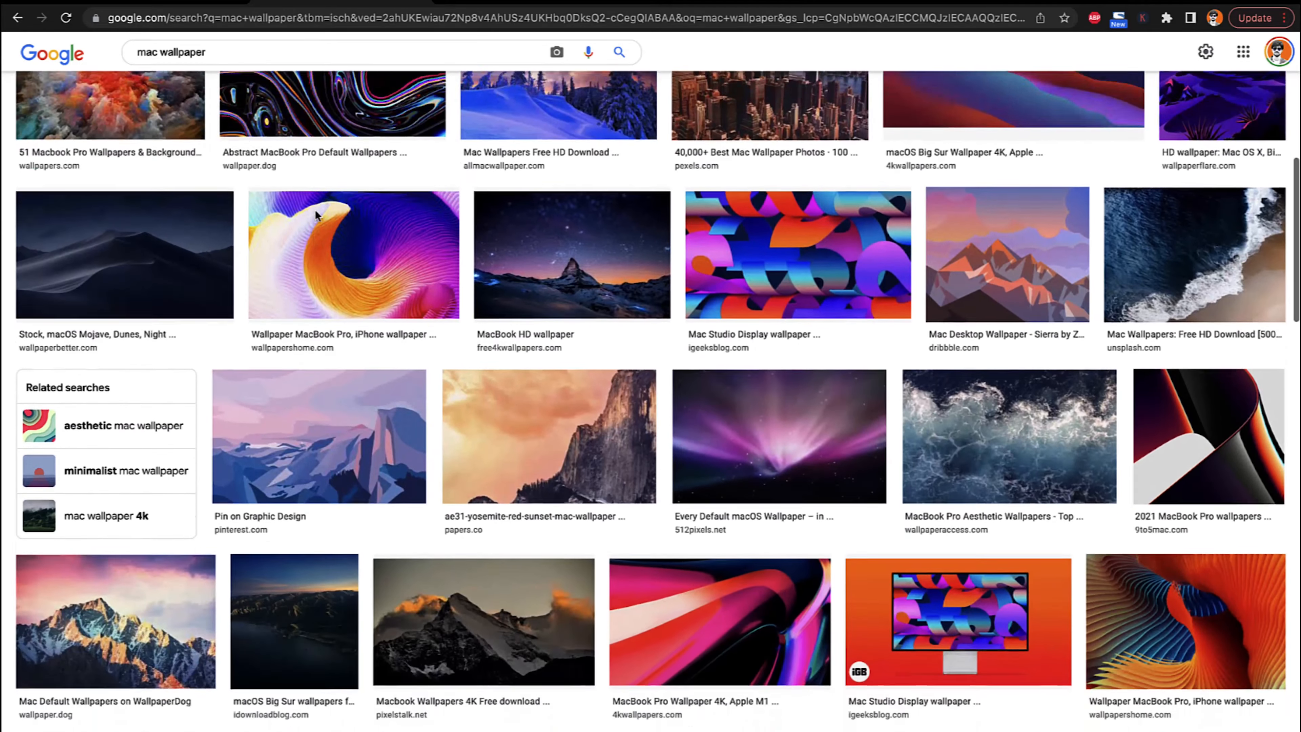
scroll(316, 212, down, 2)
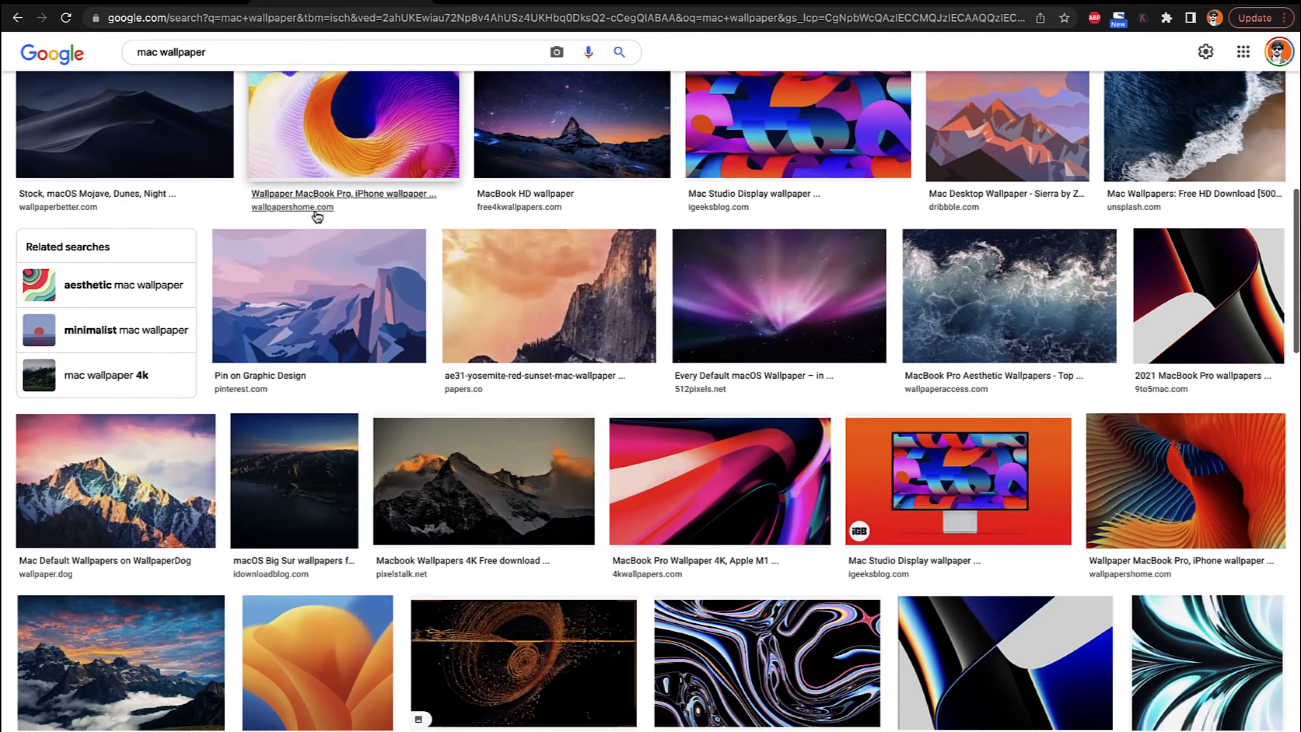
scroll(317, 217, down, 8)
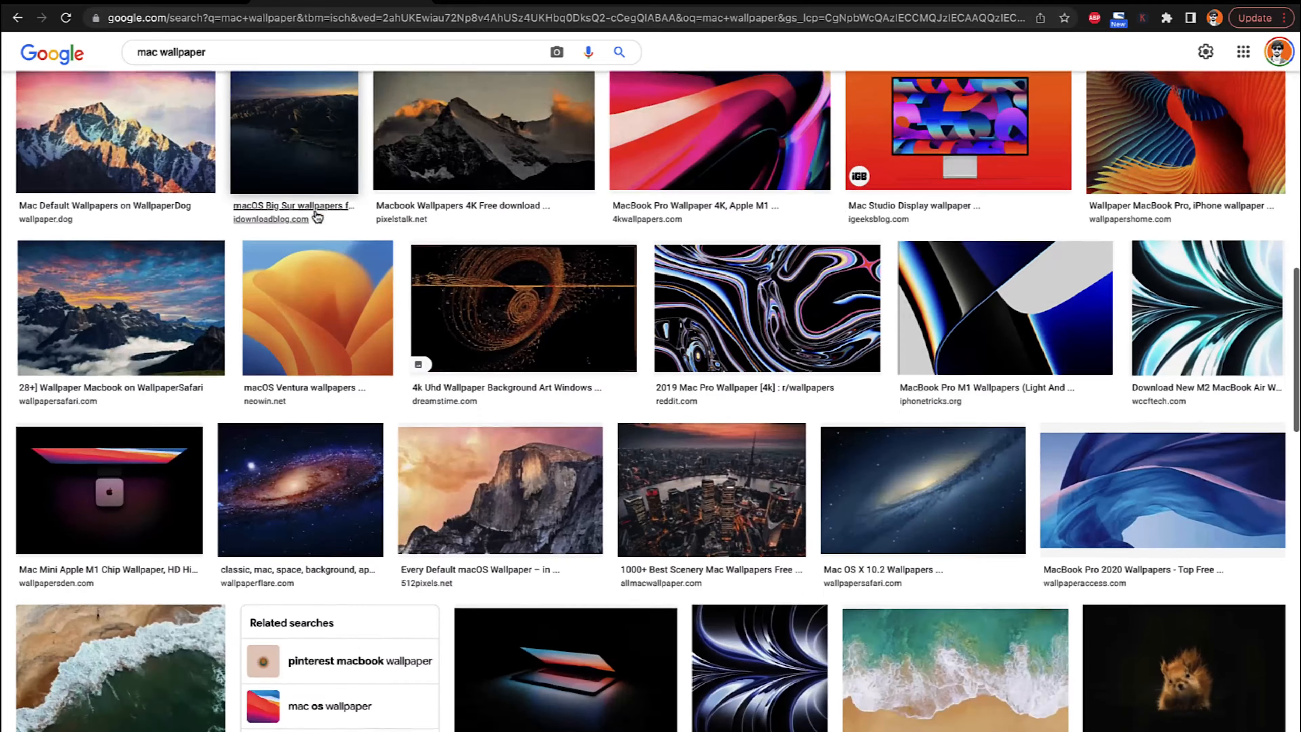
scroll(315, 209, down, 5)
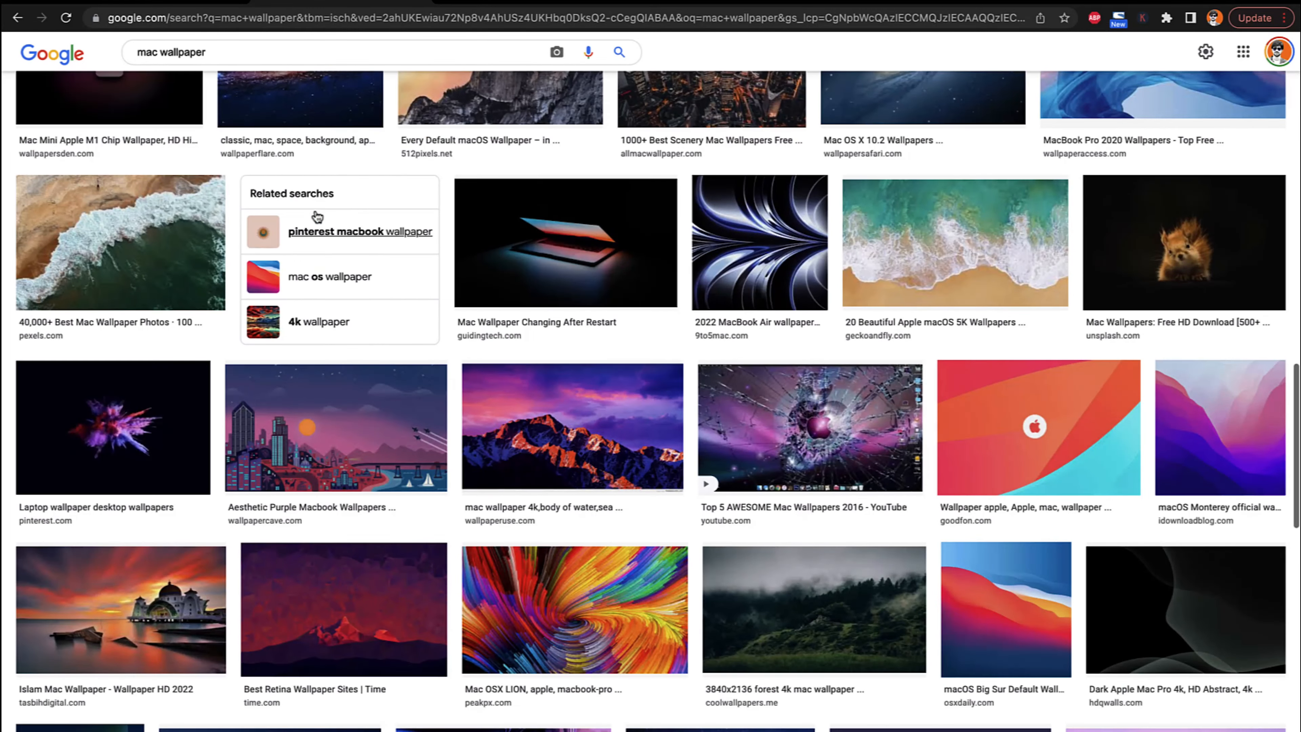
scroll(862, 517, down, 3)
click(968, 499)
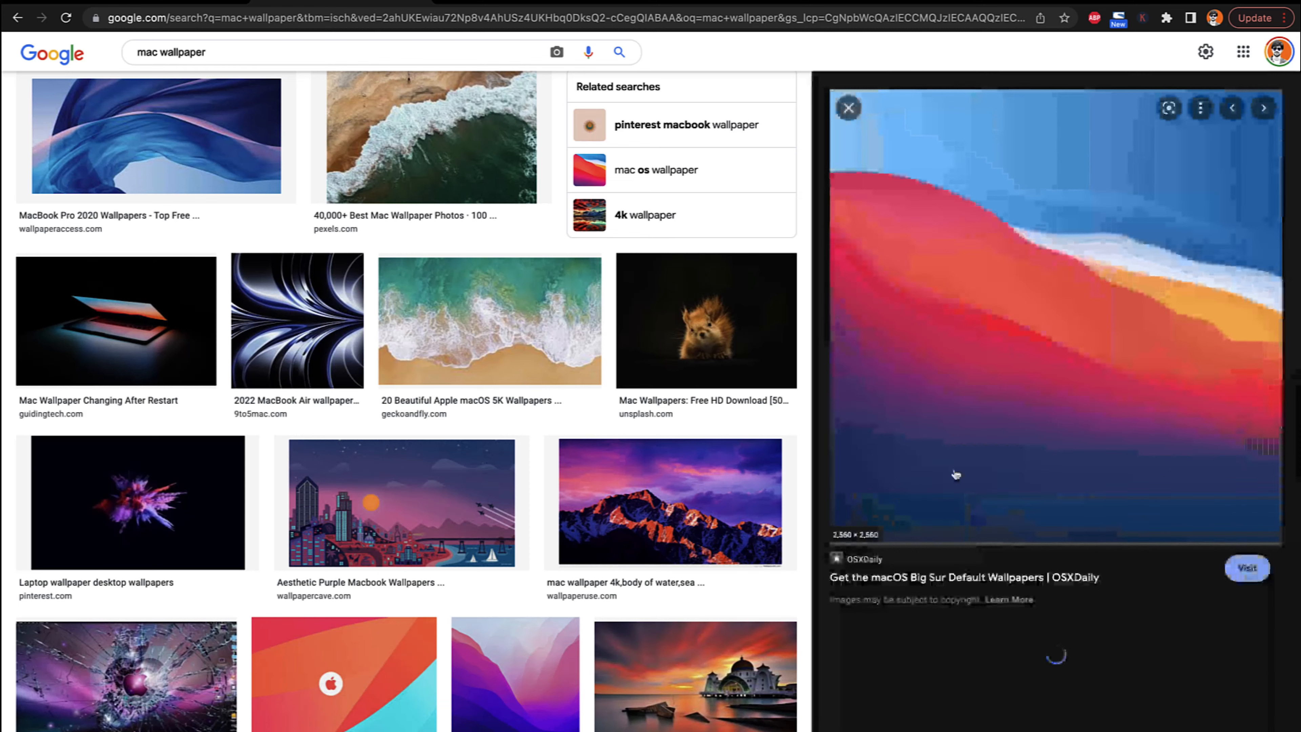
right_click(973, 278)
click(1025, 461)
Switch to Figma and replace the wallpaper image in the Dribbble frame with the copied Big Sur image.
key(super+Tab)
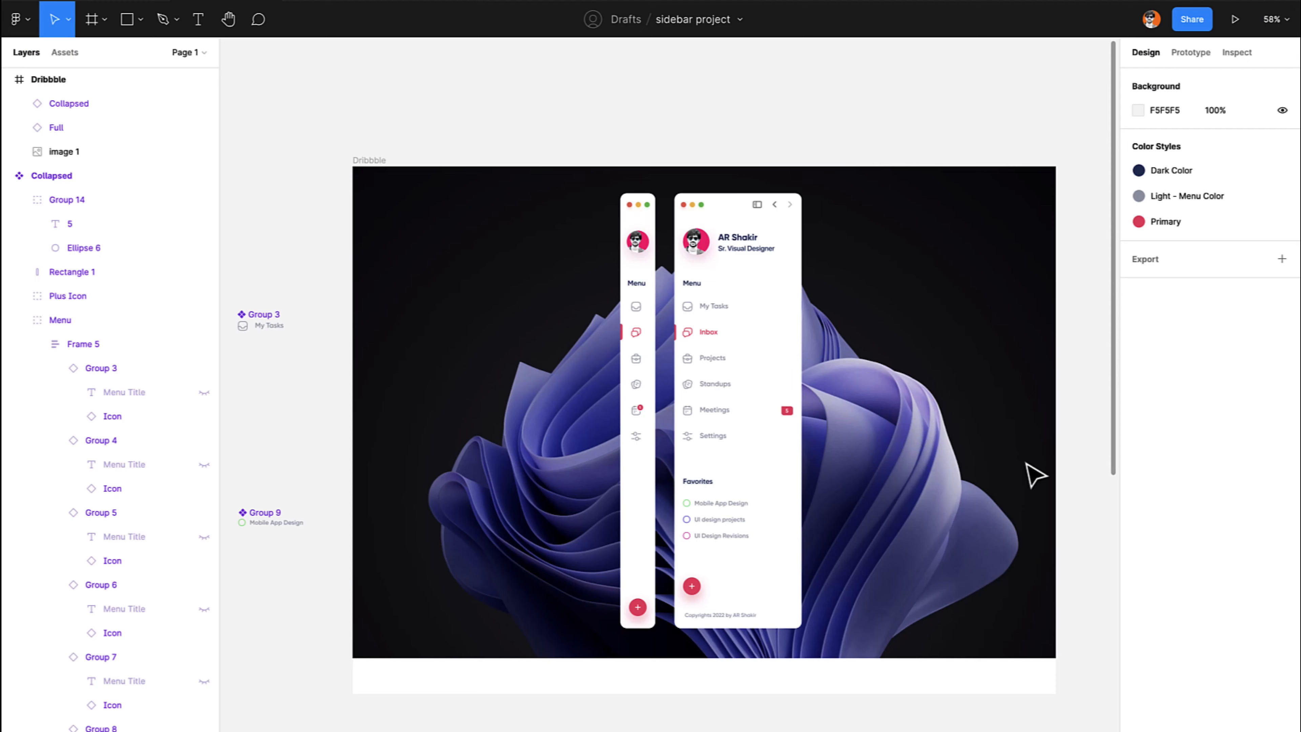
click(890, 375)
key(super+v)
click(681, 83)
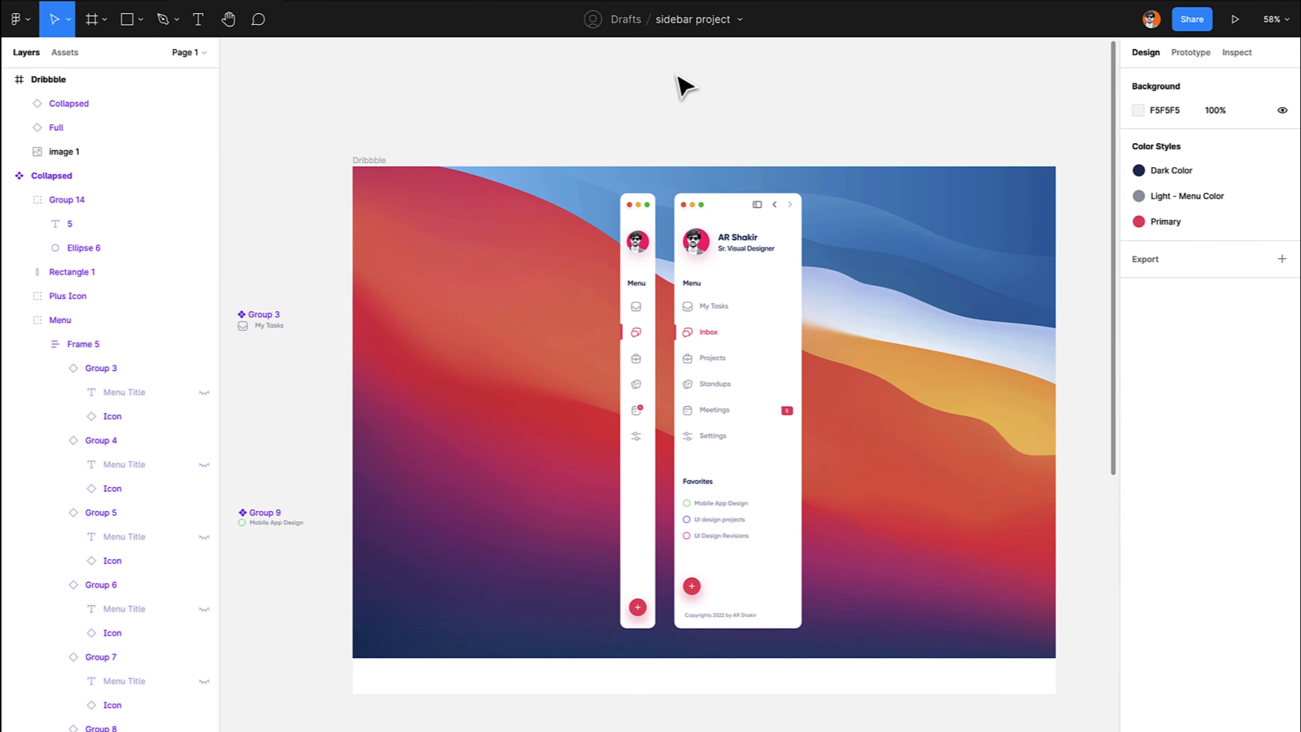
Set the white fill opacity of the Full sidebar instance over the wallpaper to 90%.
scroll(679, 79, down, 3)
ctrl+scroll(681, 83, up, 2)
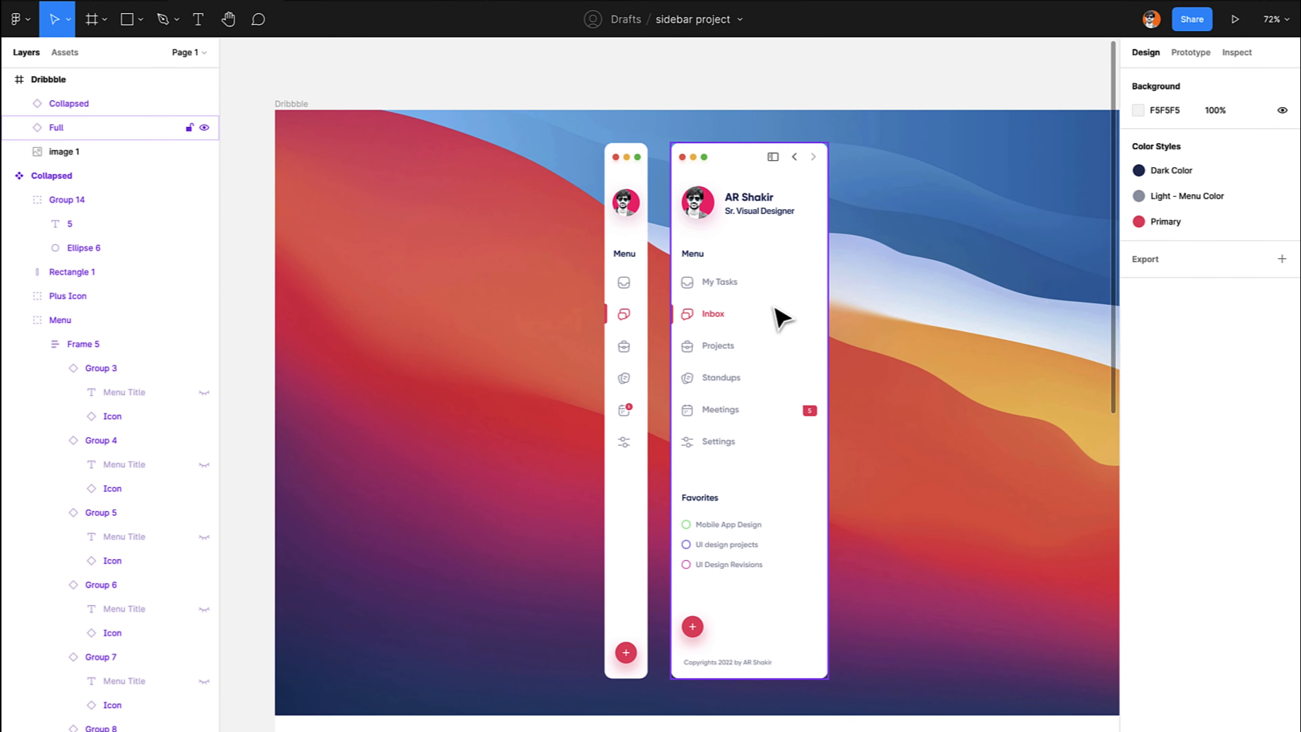
click(786, 292)
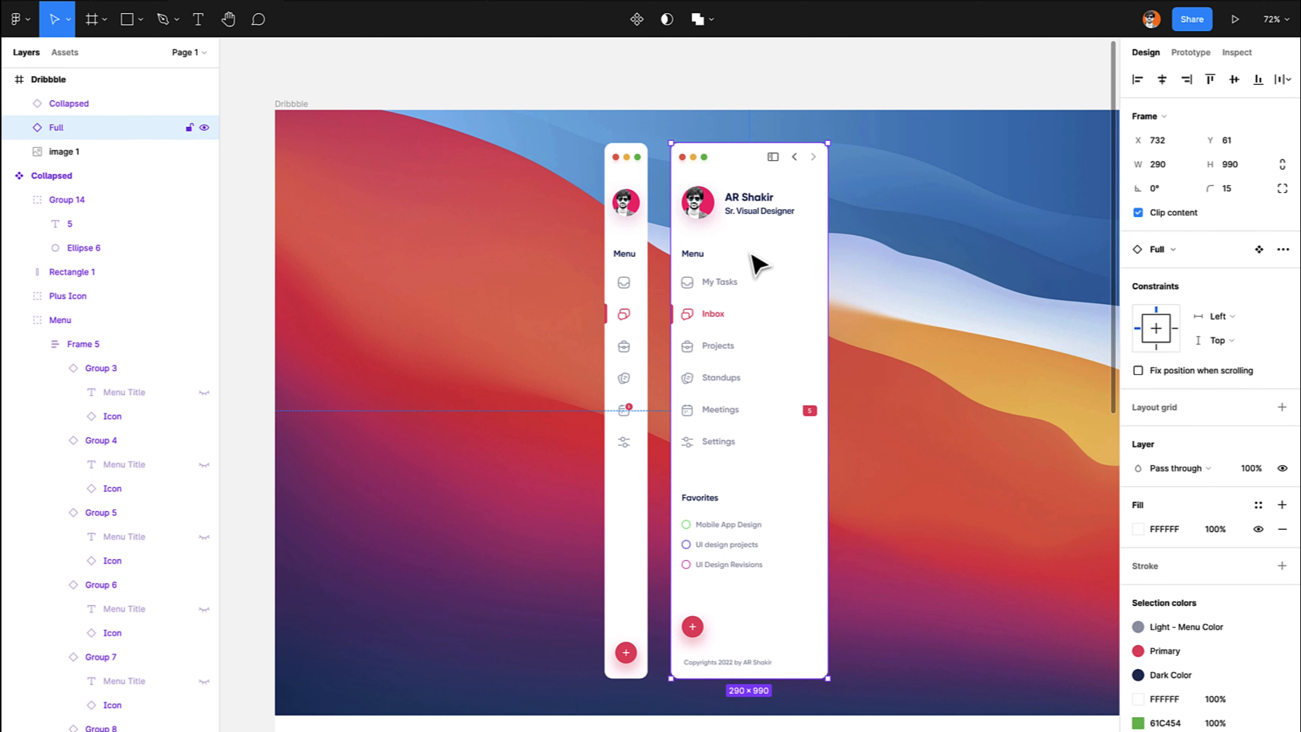
click(979, 339)
scroll(978, 338, down, 5)
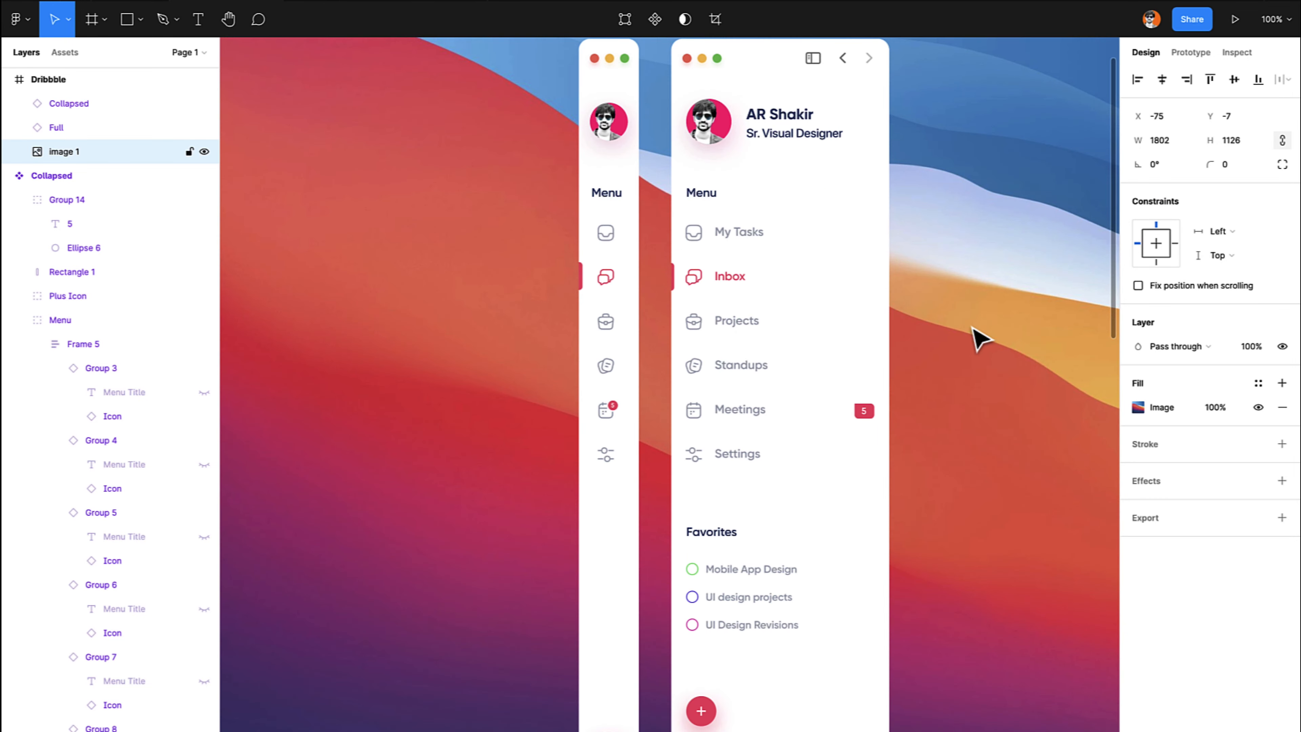
scroll(979, 339, up, 5)
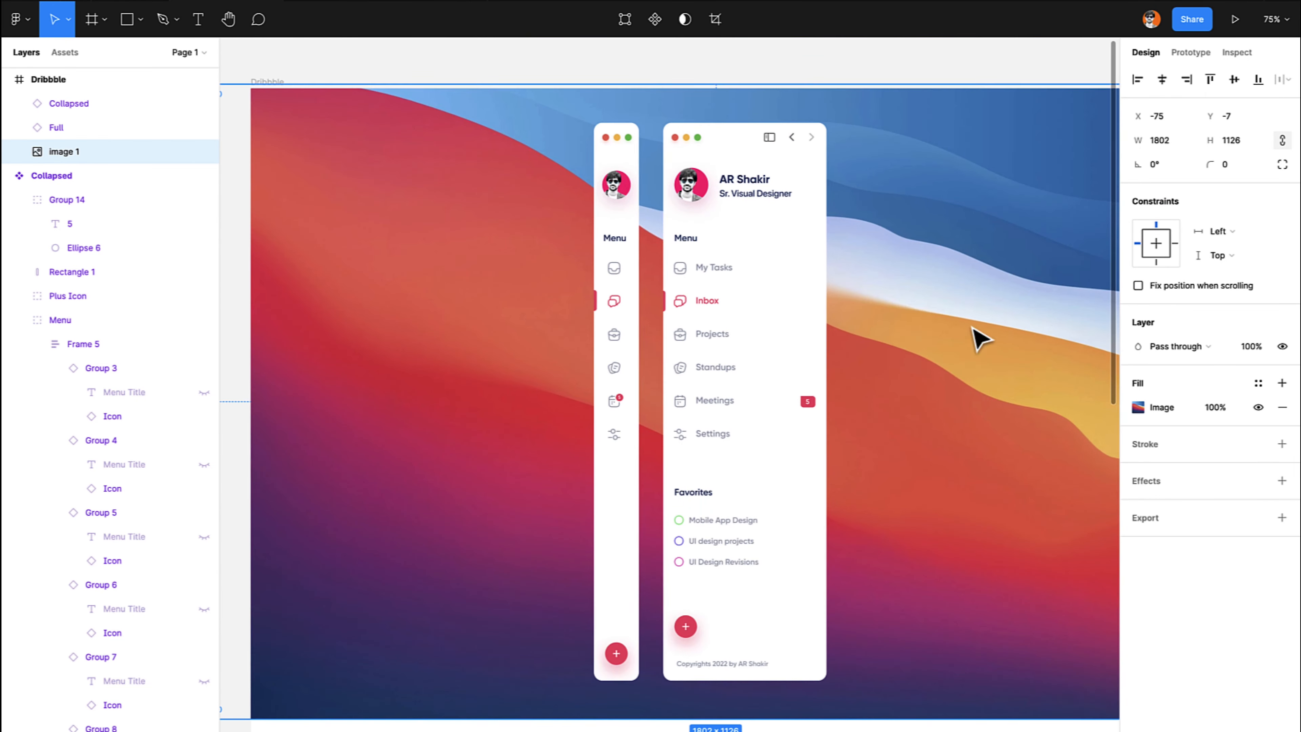
click(772, 244)
click(1214, 533)
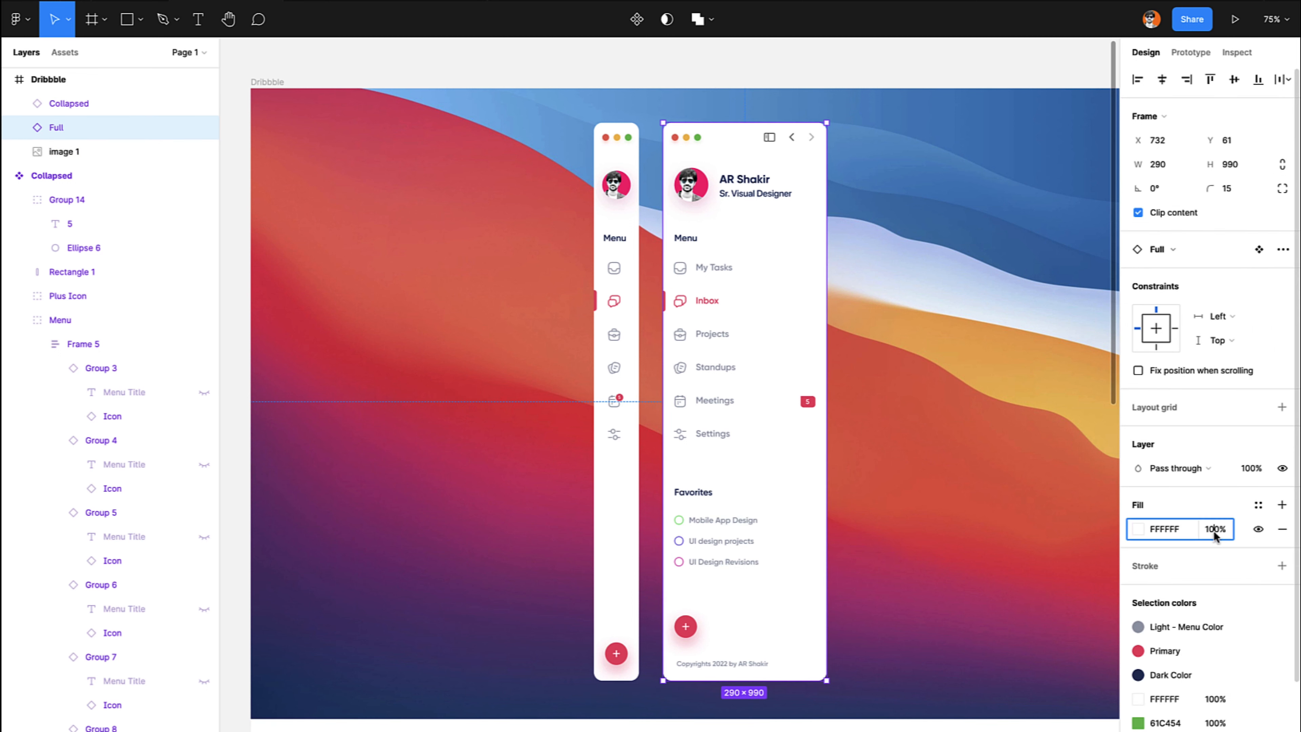
text(90)
key(Return)
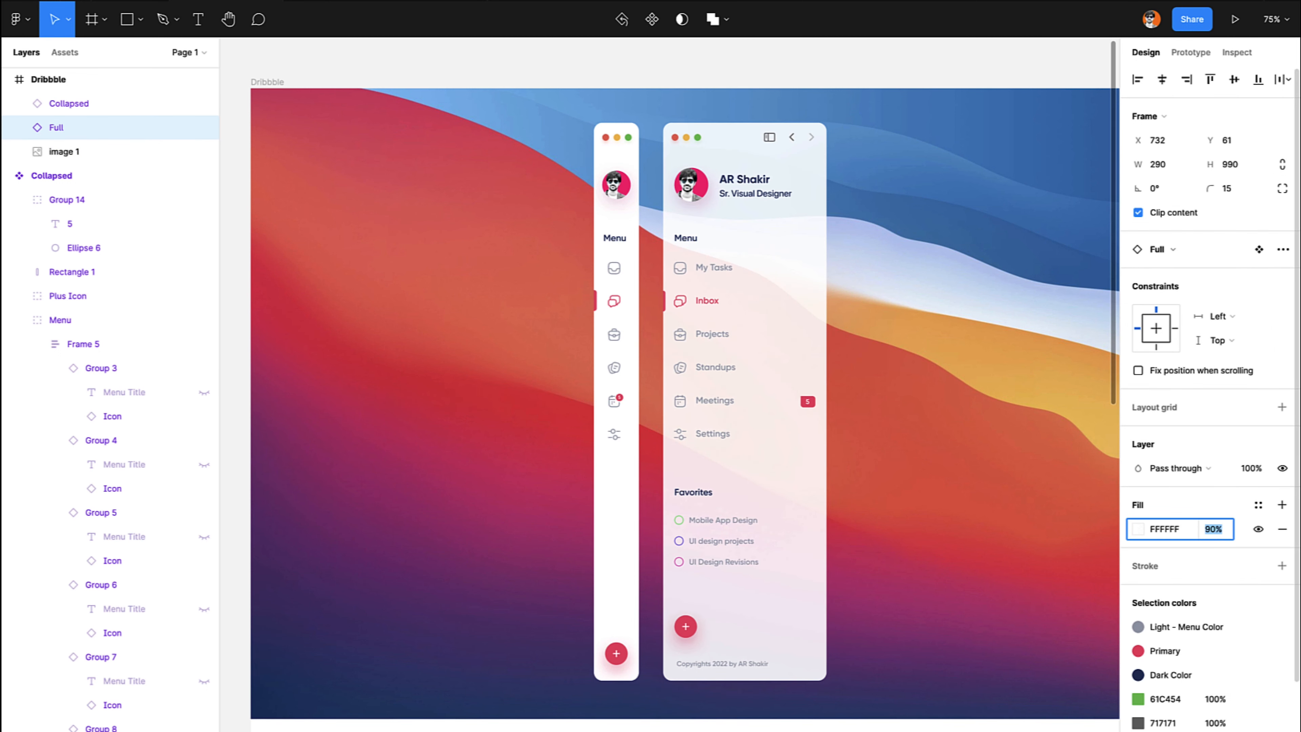
text(80)
key(Return)
Set the white fill opacity of the Collapsed sidebar instance over the wallpaper to 90%.
click(616, 471)
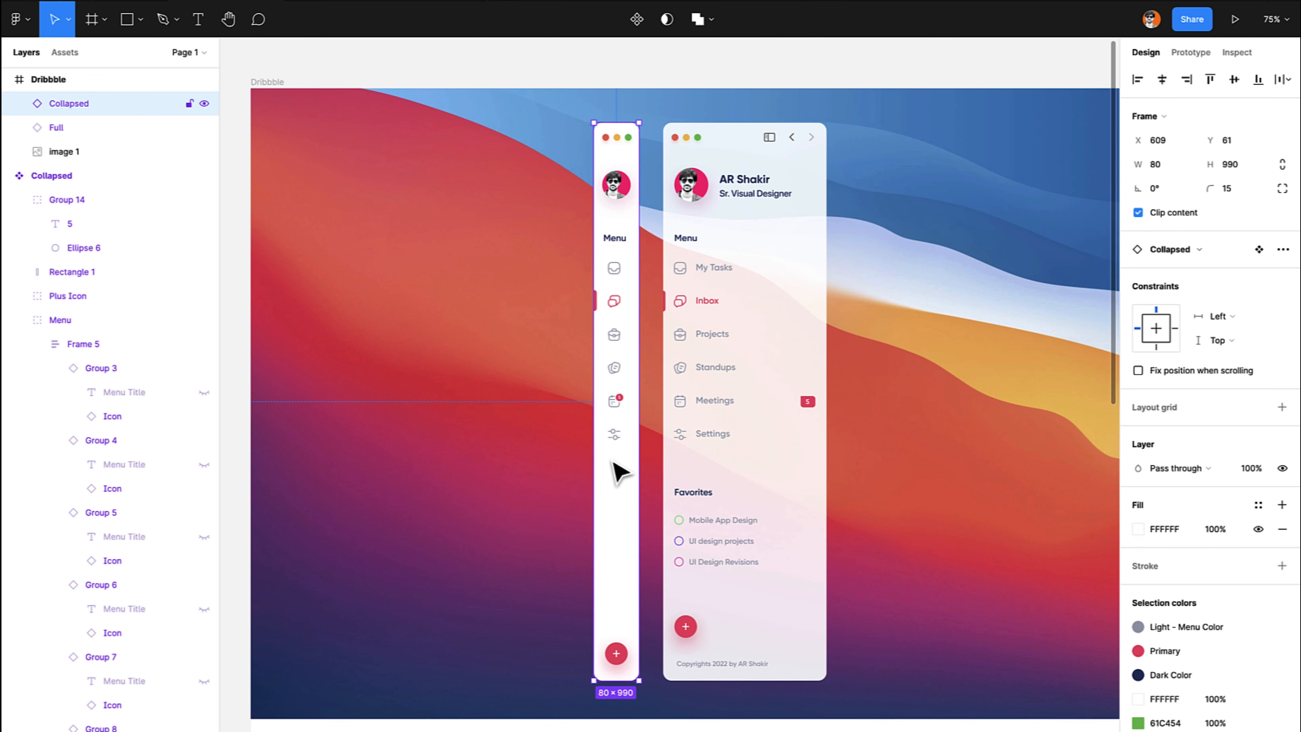
click(1212, 531)
text(90)
key(Return)
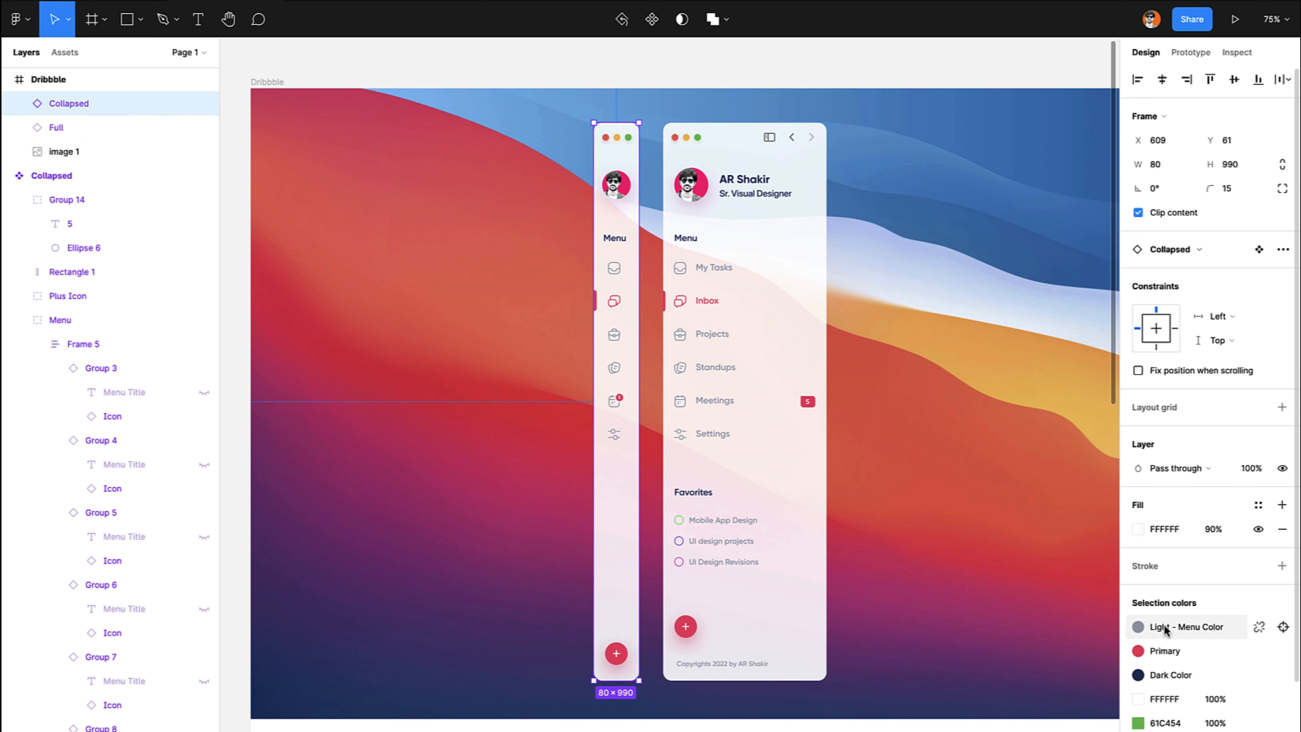
Add a Background blur effect to the Full sidebar instance and open the effect's settings.
scroll(1162, 625, down, 3)
click(798, 604)
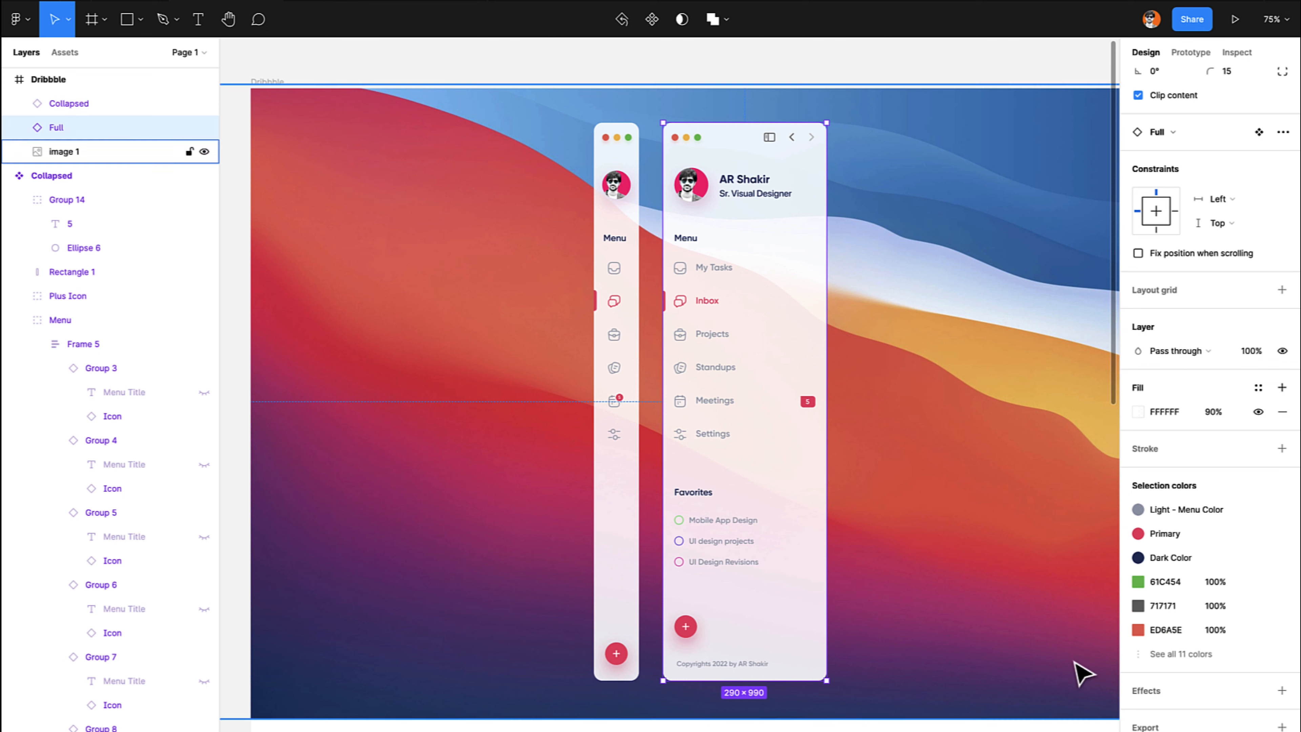
click(1178, 714)
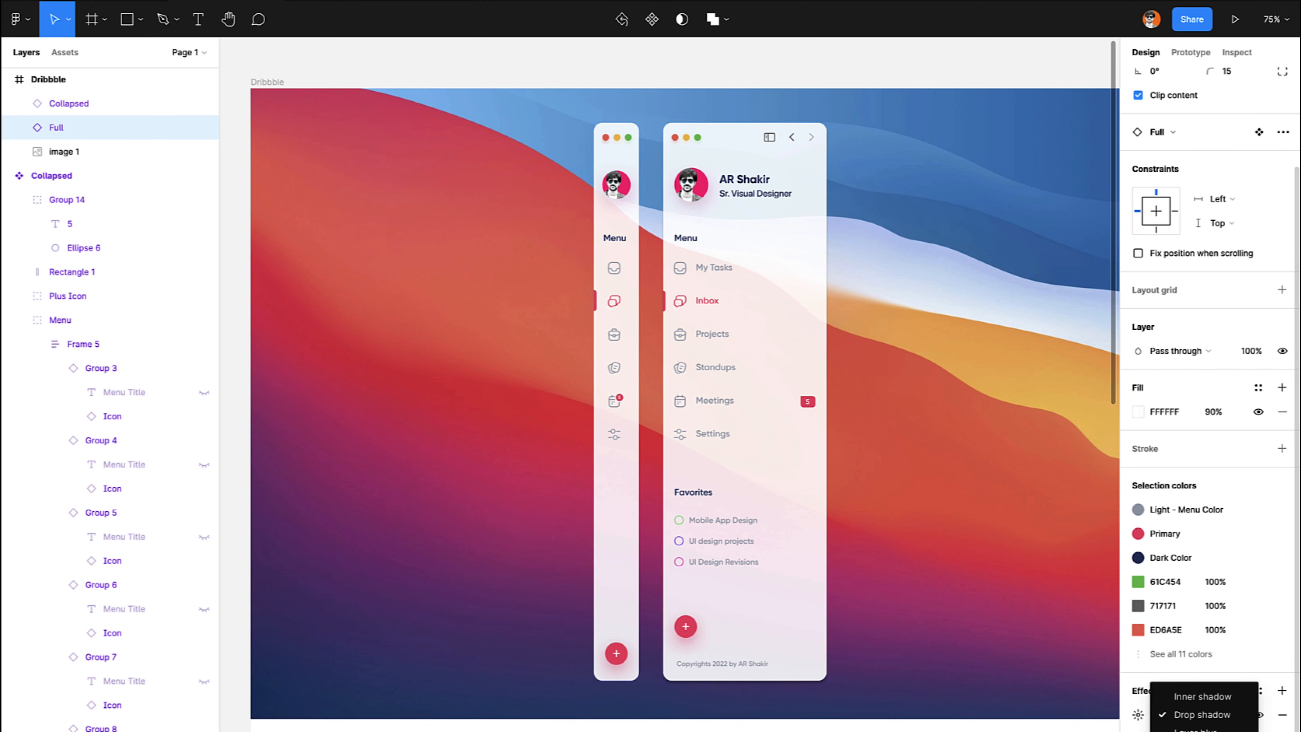
click(1178, 717)
click(1138, 714)
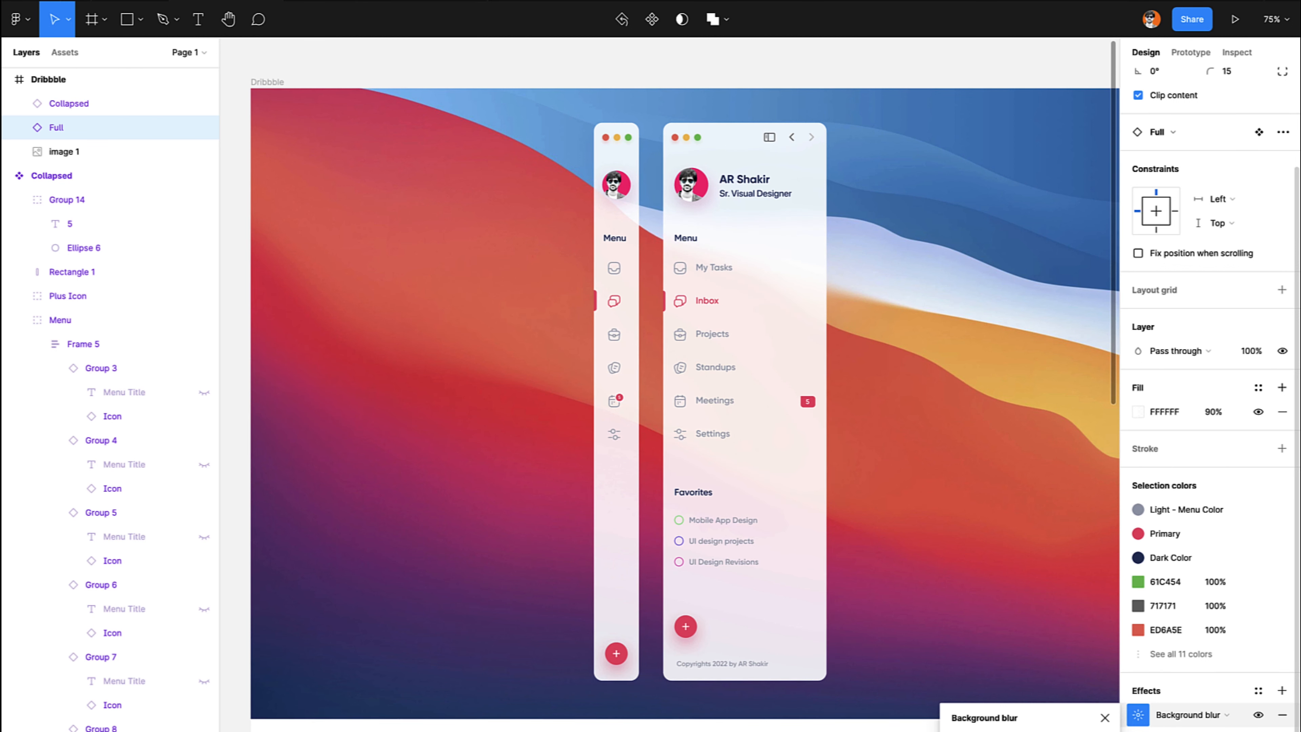
Add a Background blur effect to the Collapsed sidebar instance and open the effect's settings.
click(617, 470)
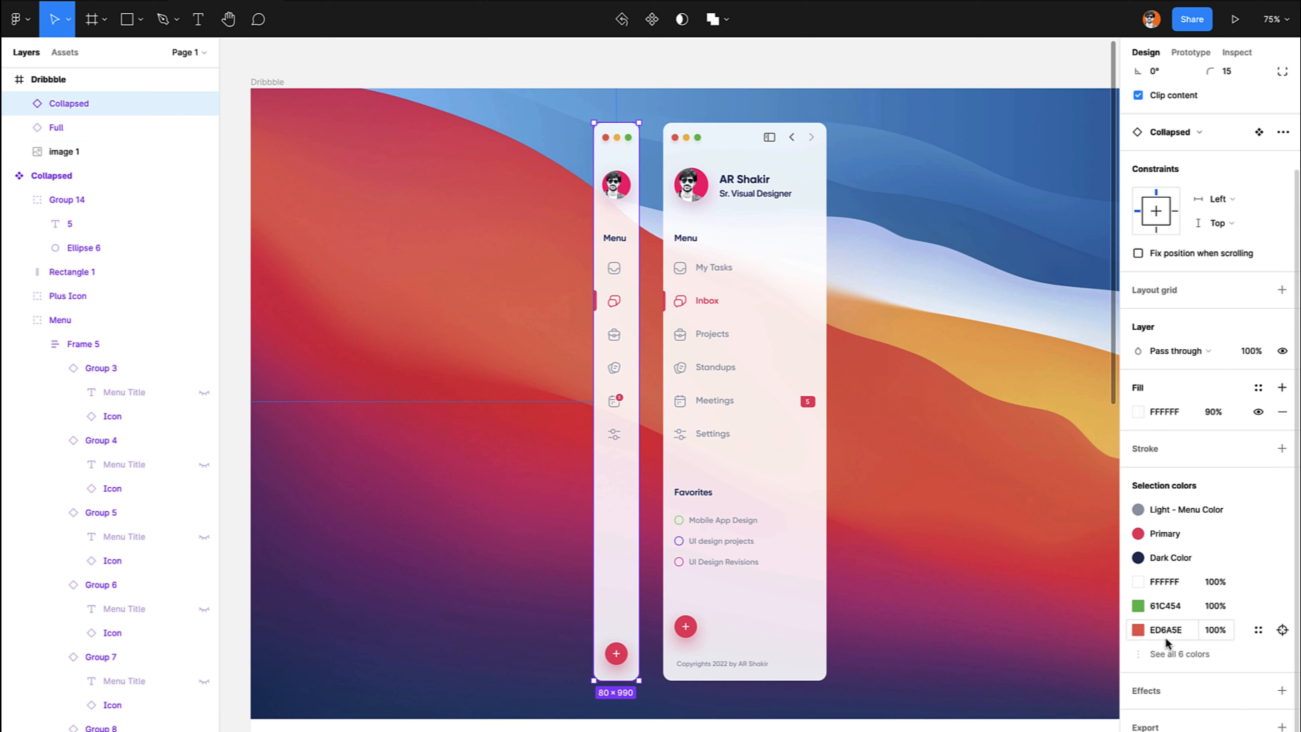
click(1147, 691)
click(1187, 715)
click(1188, 730)
click(1178, 715)
click(1172, 730)
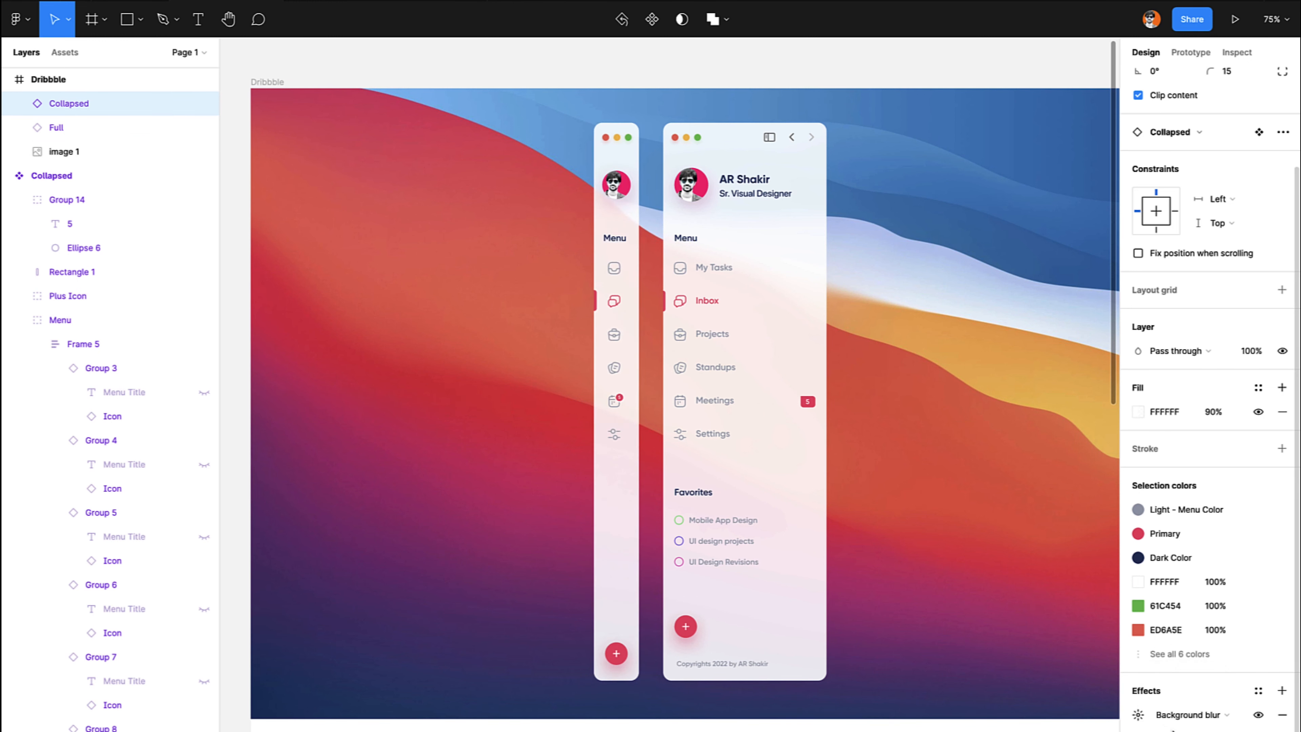
click(1138, 715)
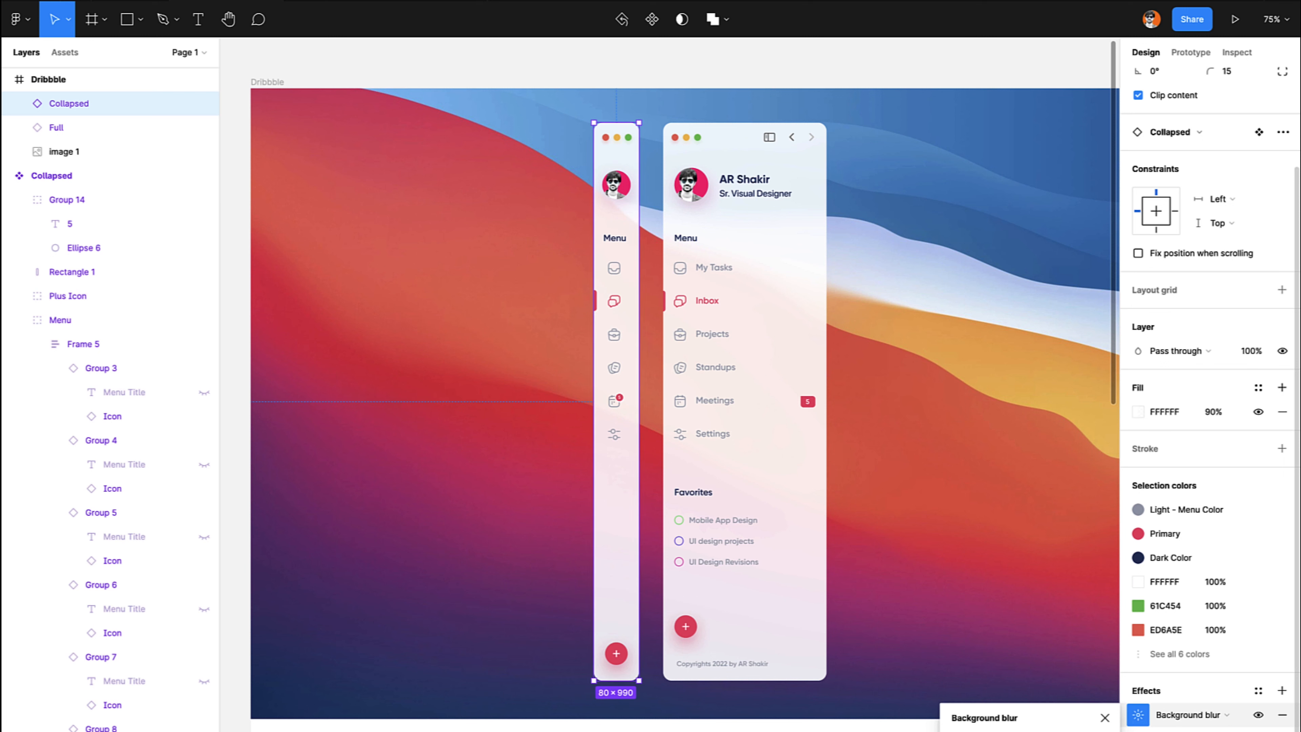
Select both sidebar instances together and set their white fill opacity to 85%.
shift+click(791, 520)
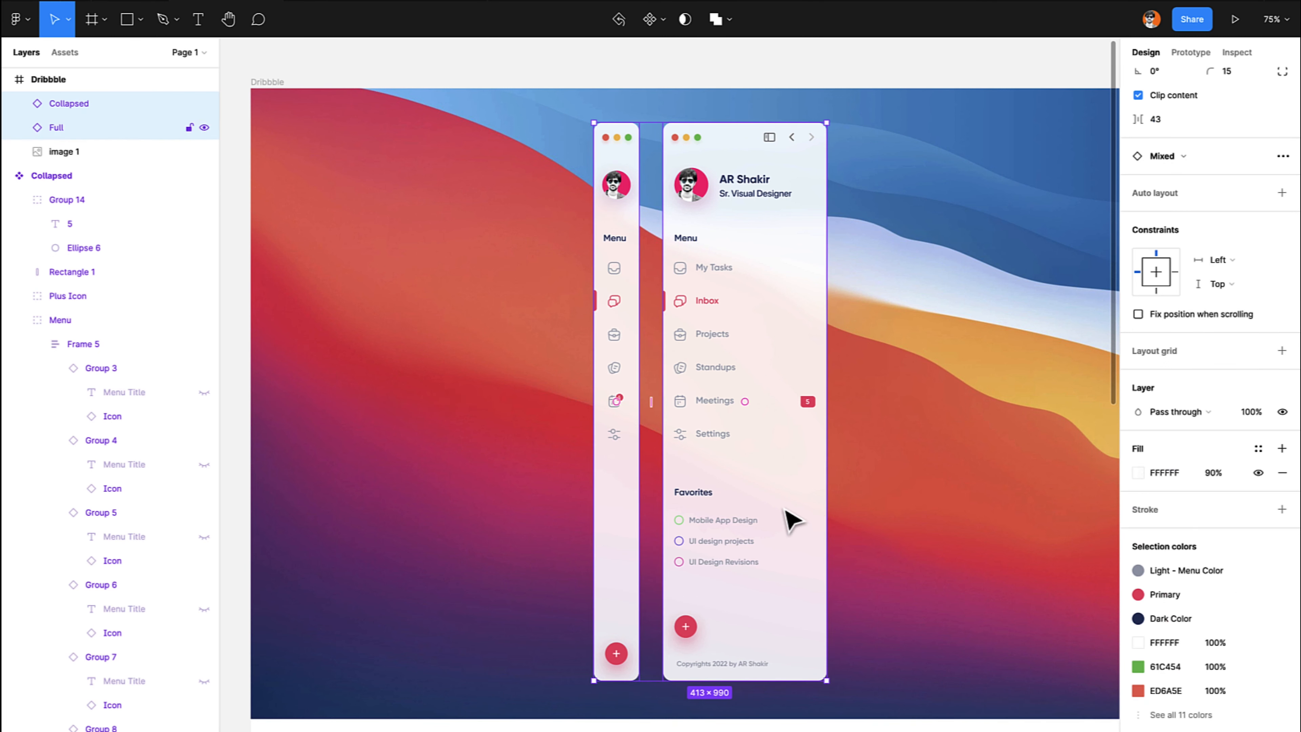
text(80)
key(Return)
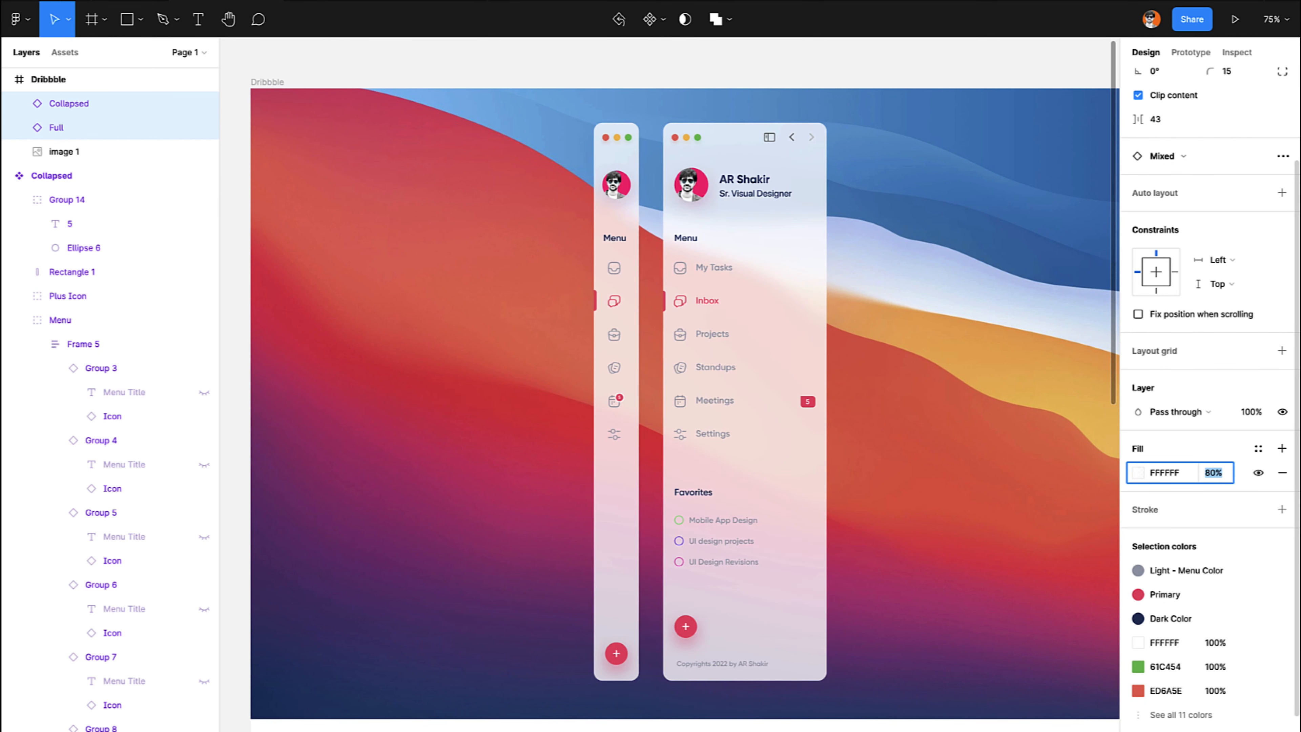
key(Up)
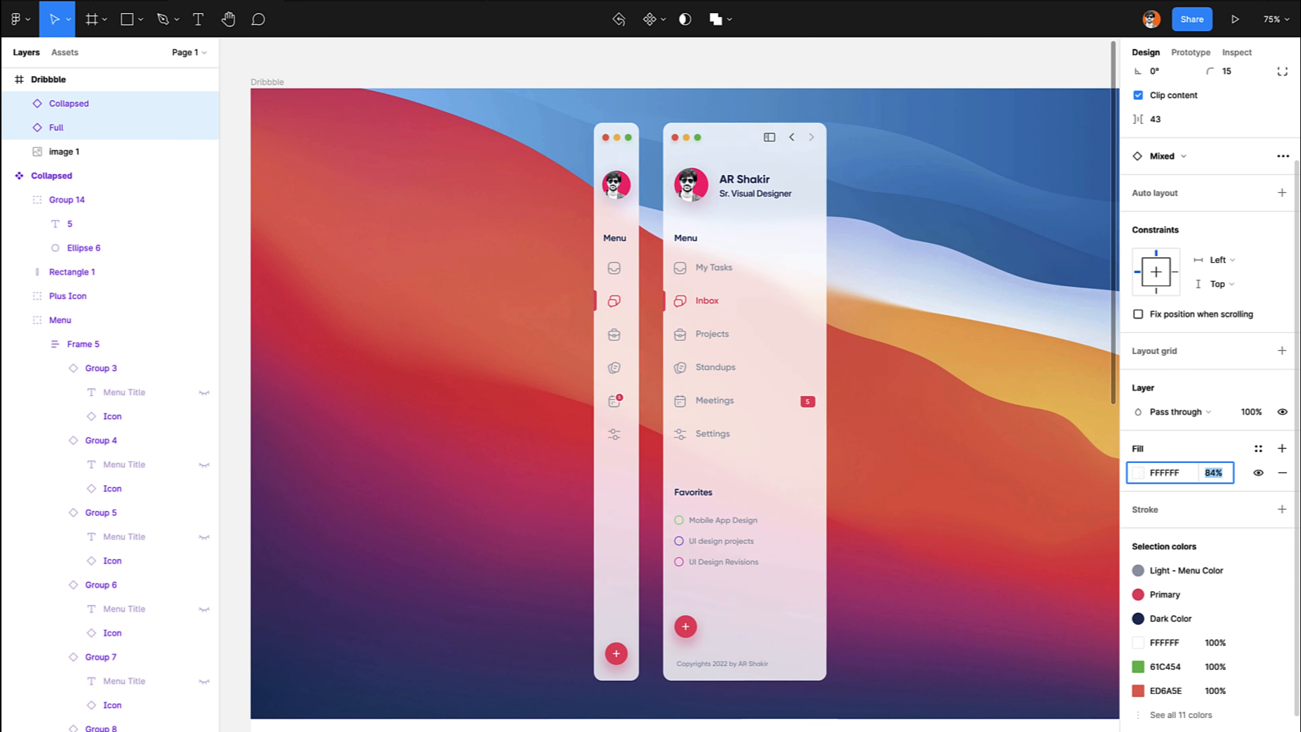
key(Return)
Examine the translucent sidebars against the wallpaper both close up and as a whole composition.
key(shift+0)
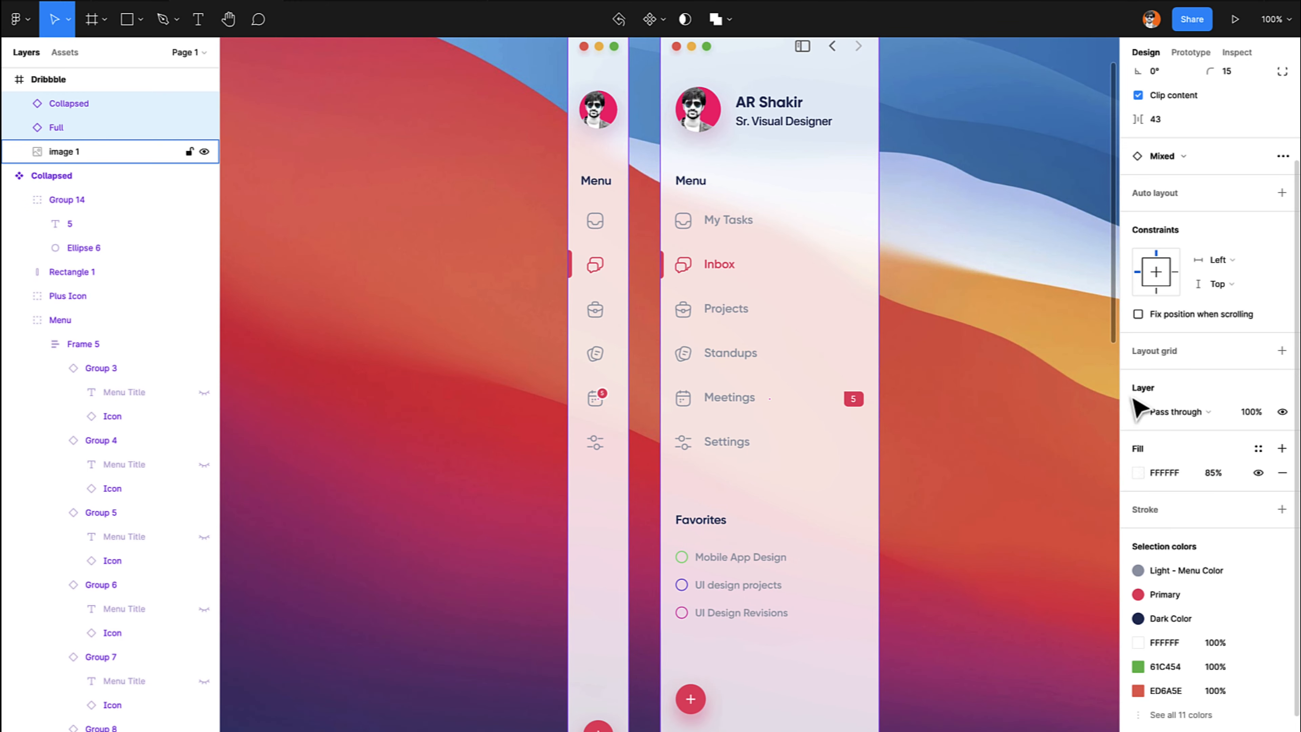
click(975, 294)
key(shift+2)
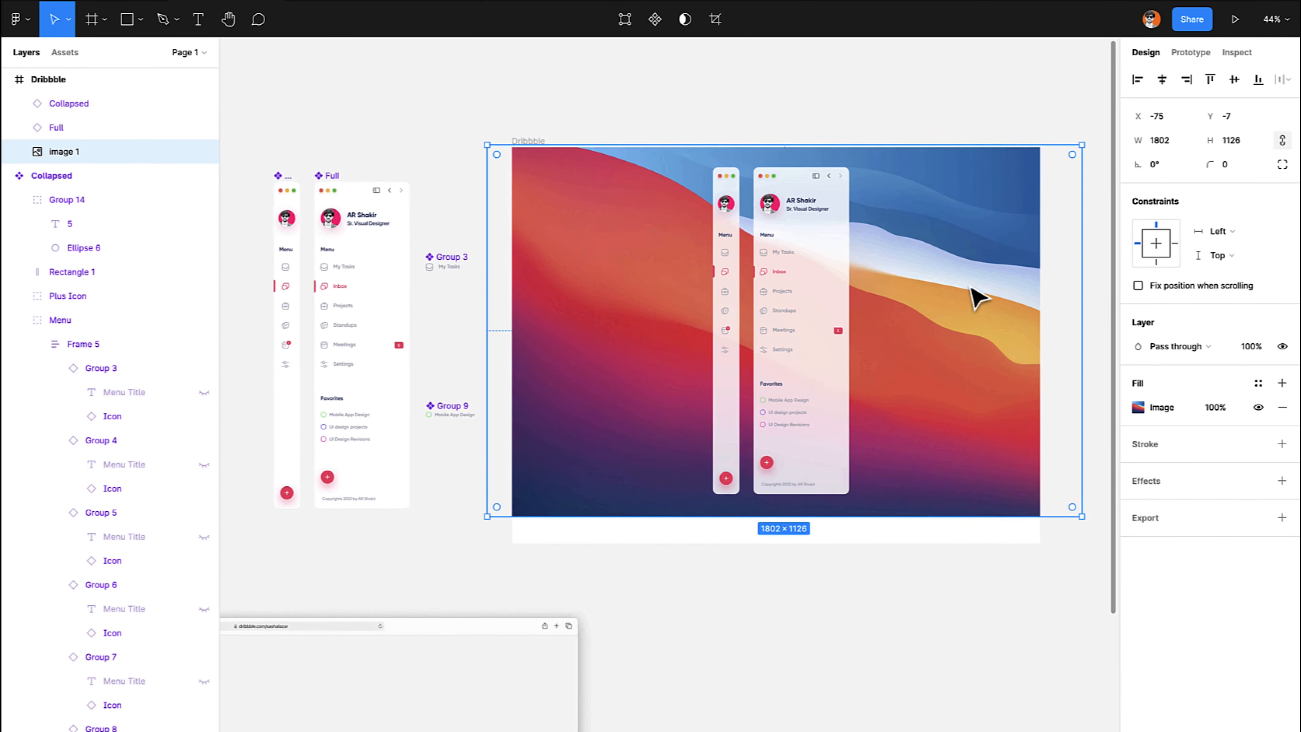
scroll(821, 276, up, 5)
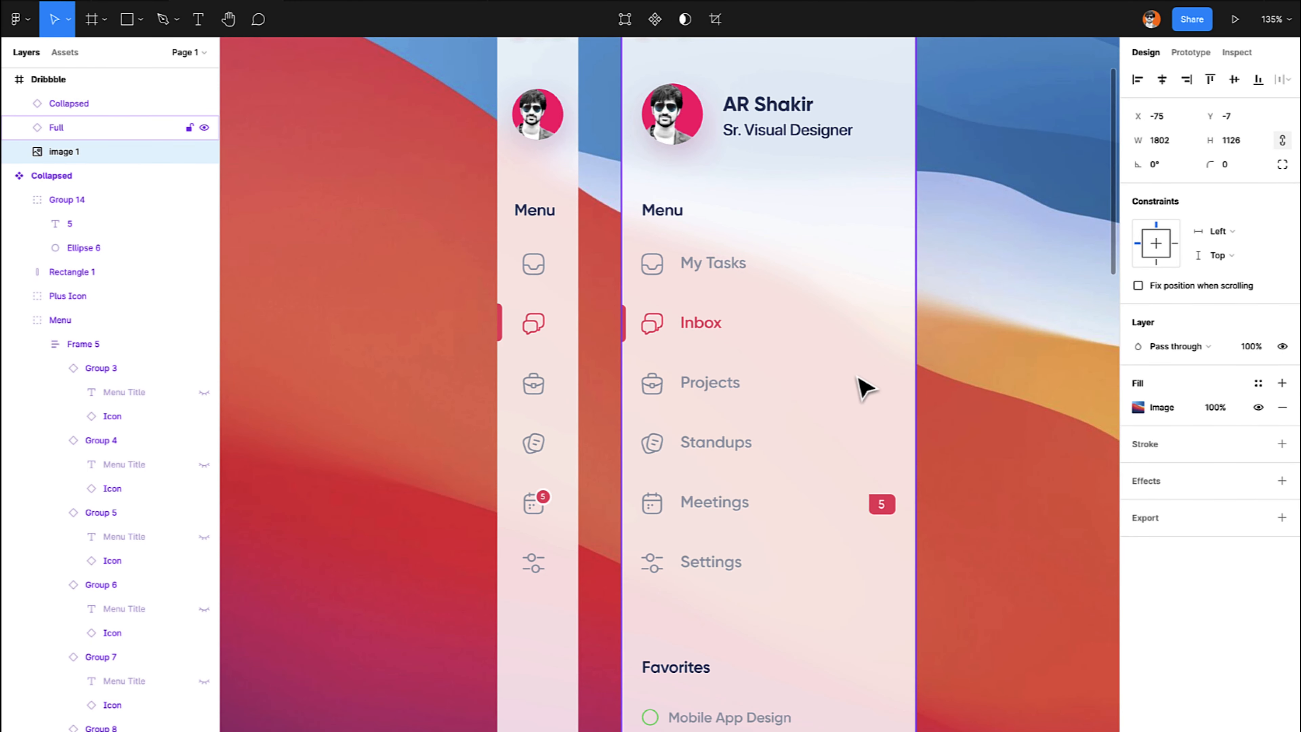
scroll(834, 349, down, 4)
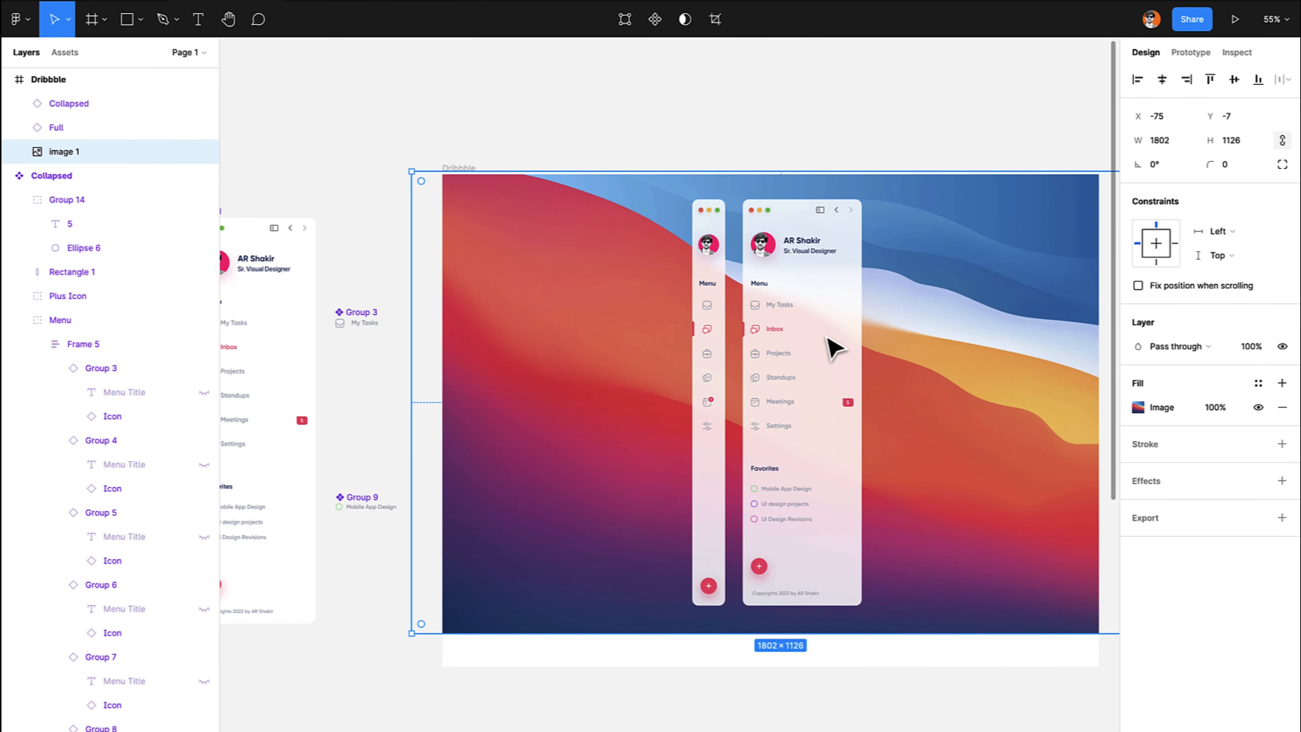
click(689, 133)
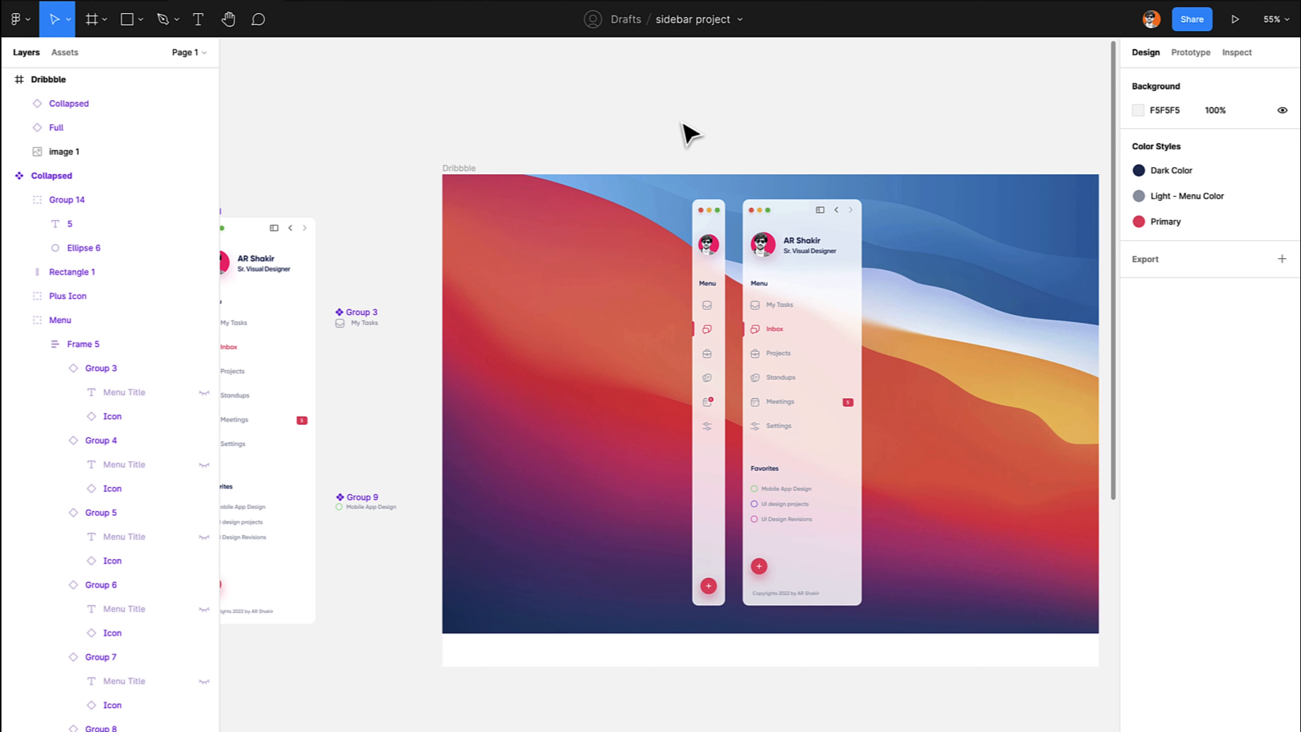
scroll(687, 131, right, 12)
key(f)
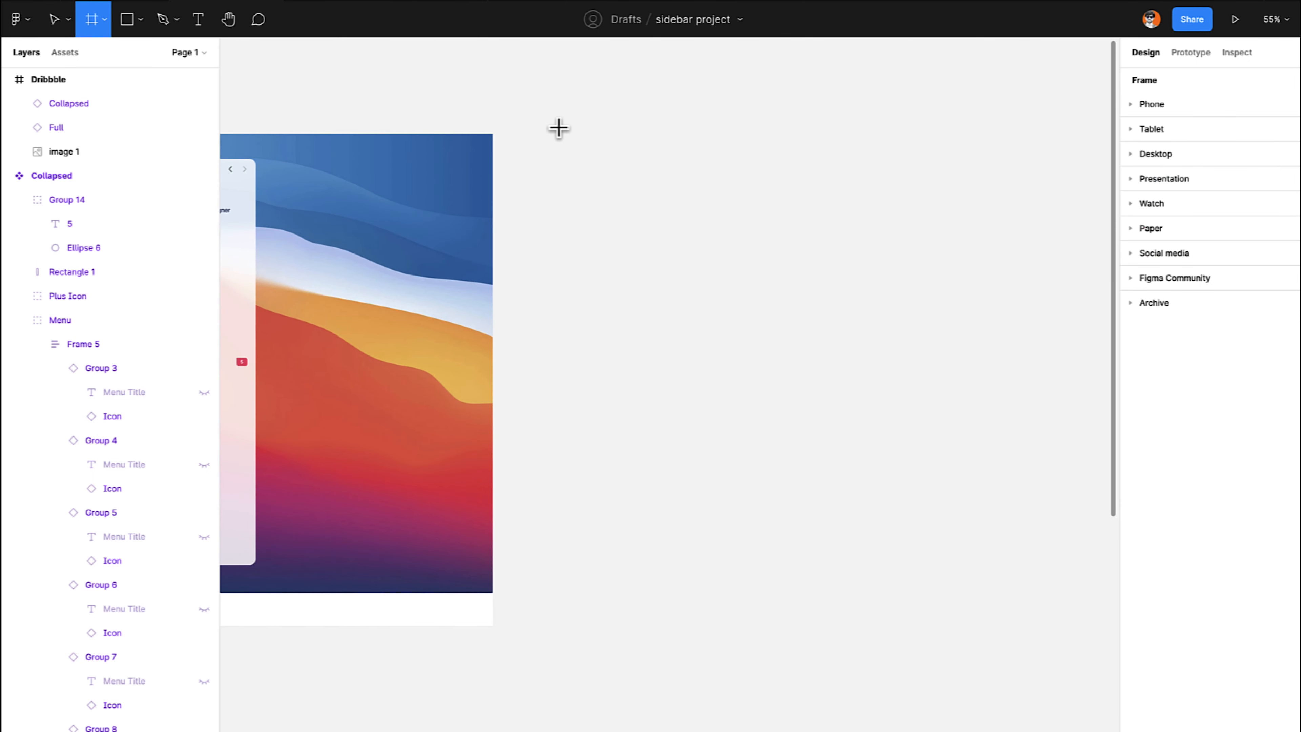
key(v)
scroll(697, 177, left, 8)
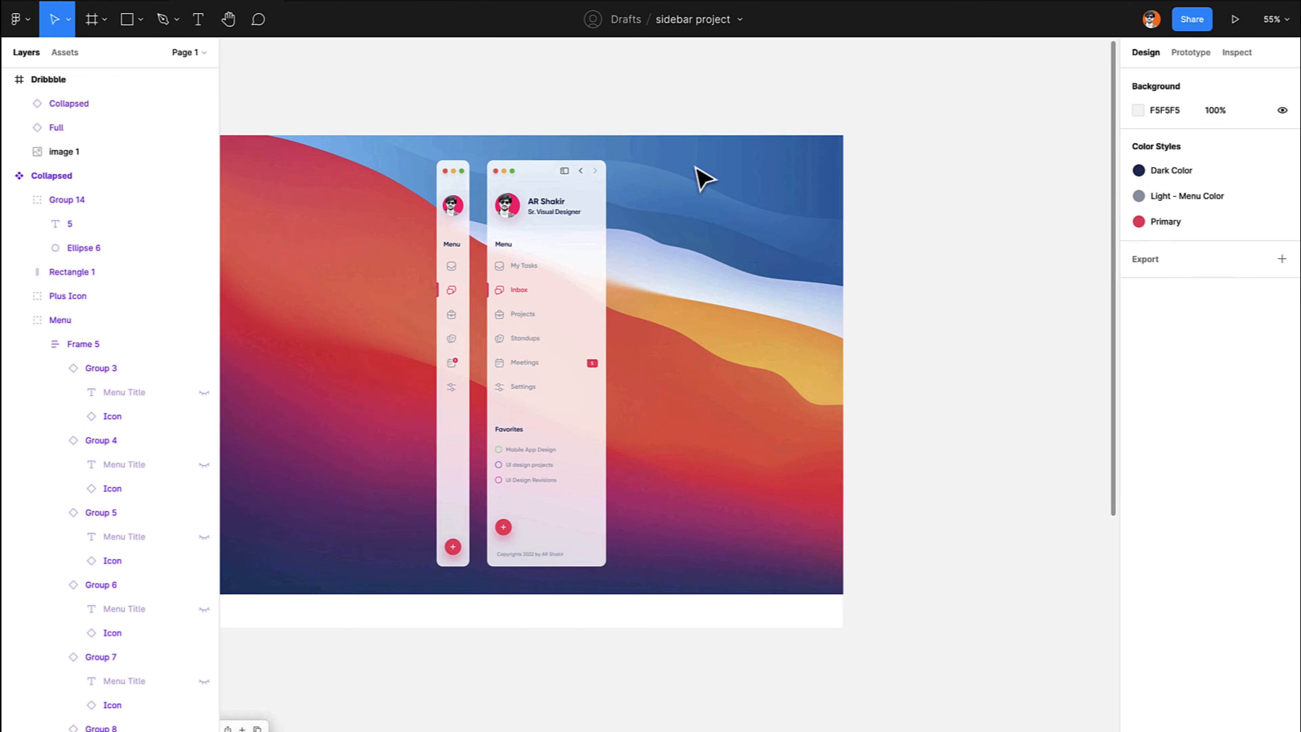
Enlarge the wallpaper image proportionally from its centre to about 2062 × 1288, shift it down and slightly left to cover the Dribbble frame, and deselect it.
click(779, 284)
scroll(780, 285, left, 4)
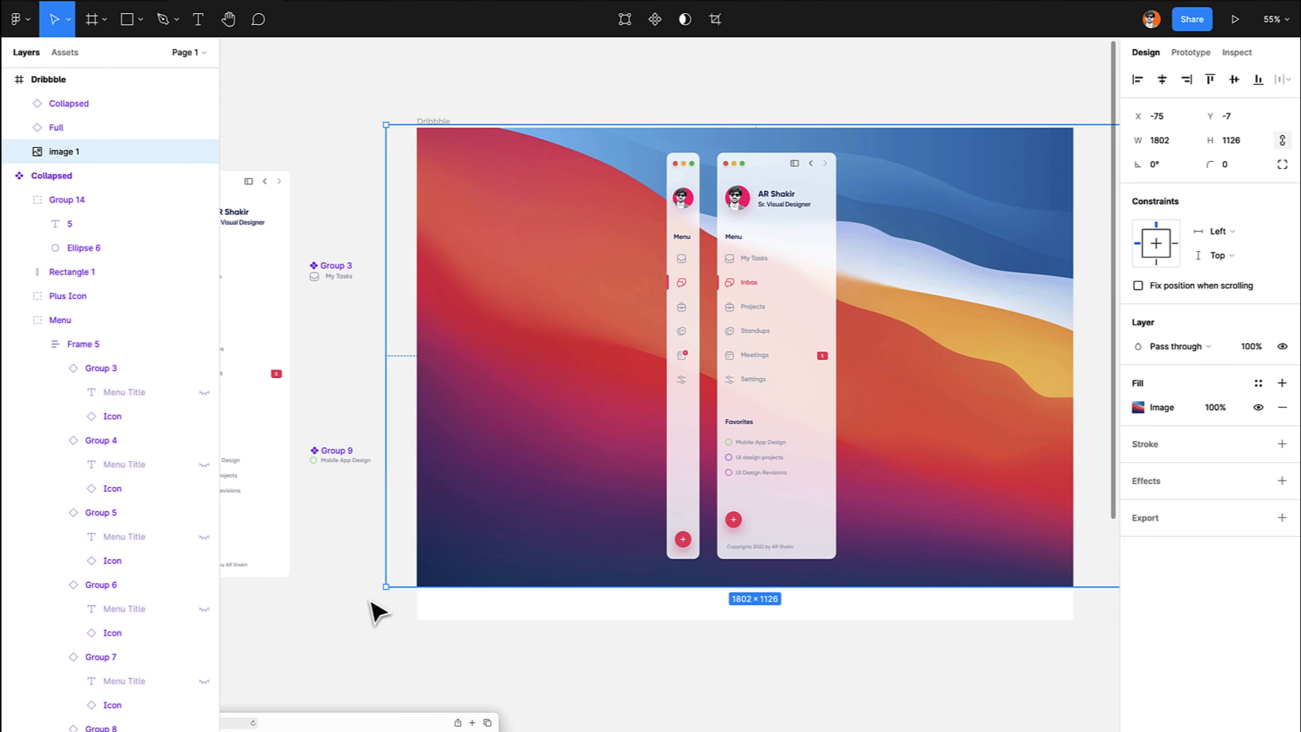
drag(382, 587, 336, 625)
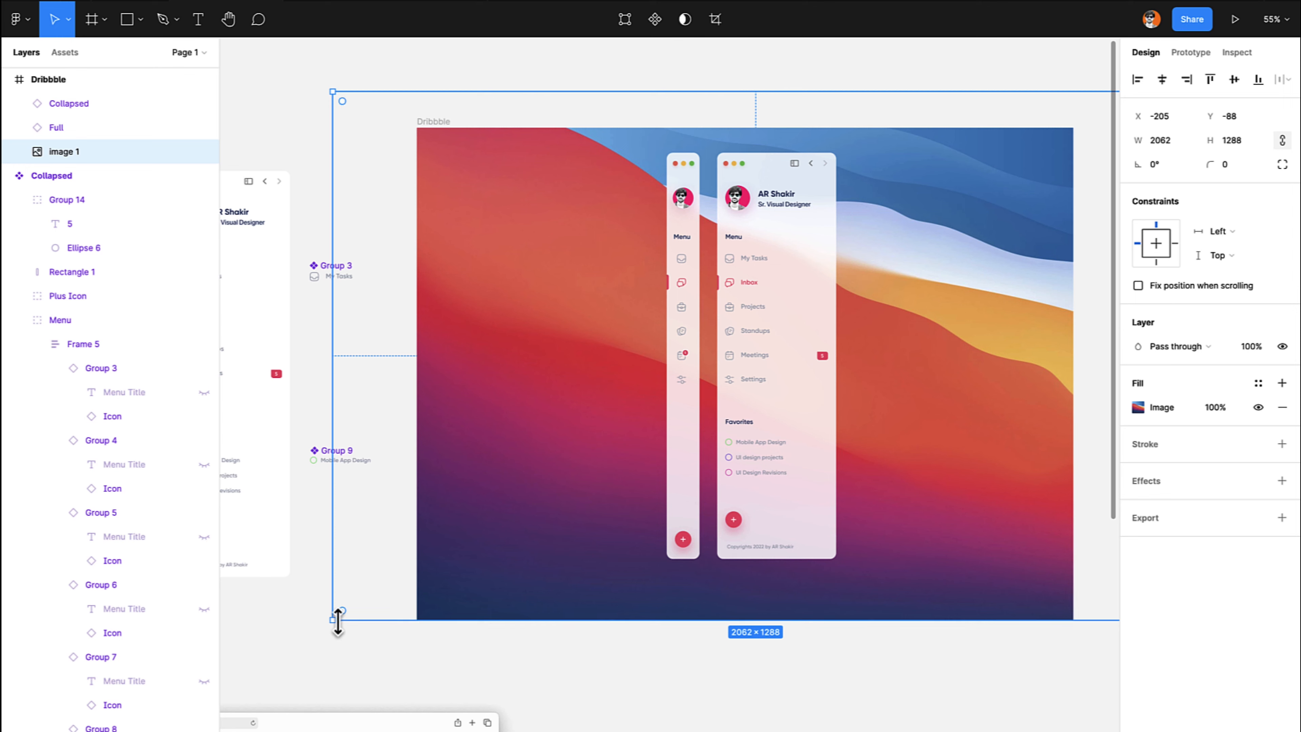
drag(590, 448, 584, 476)
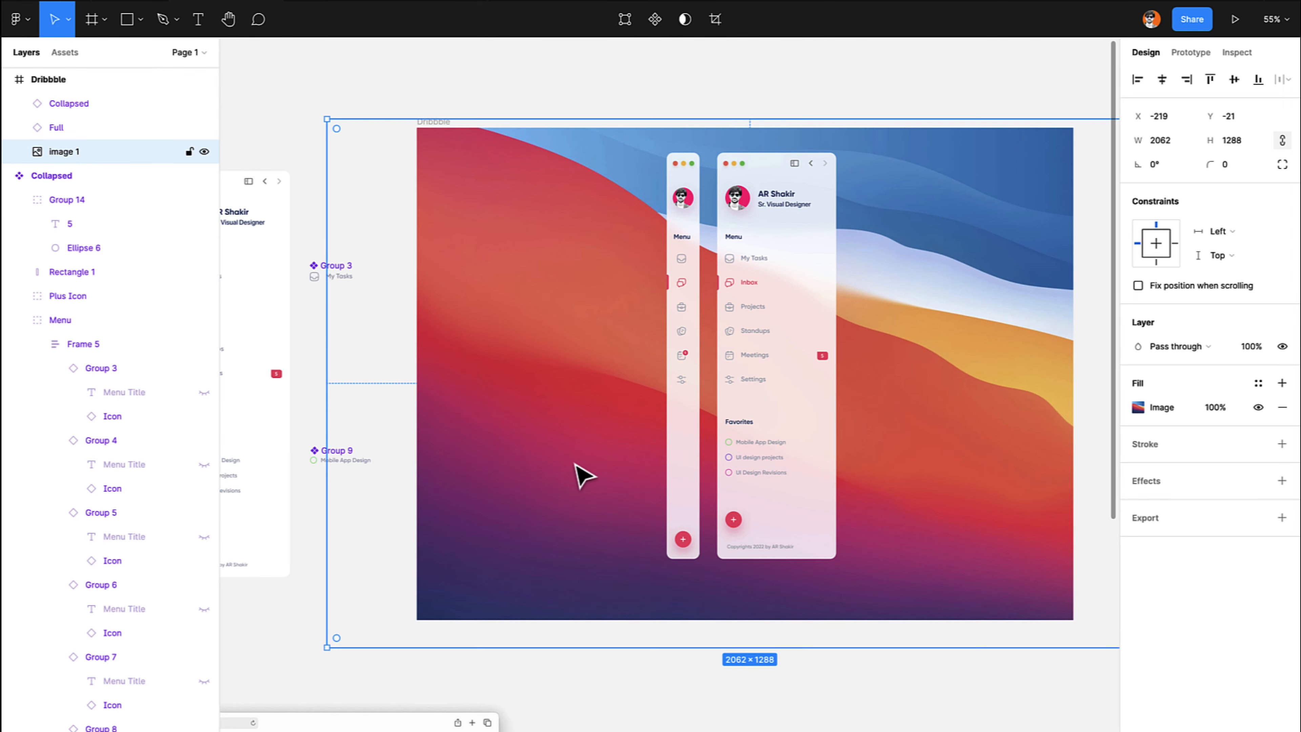
scroll(583, 476, right, 12)
click(904, 438)
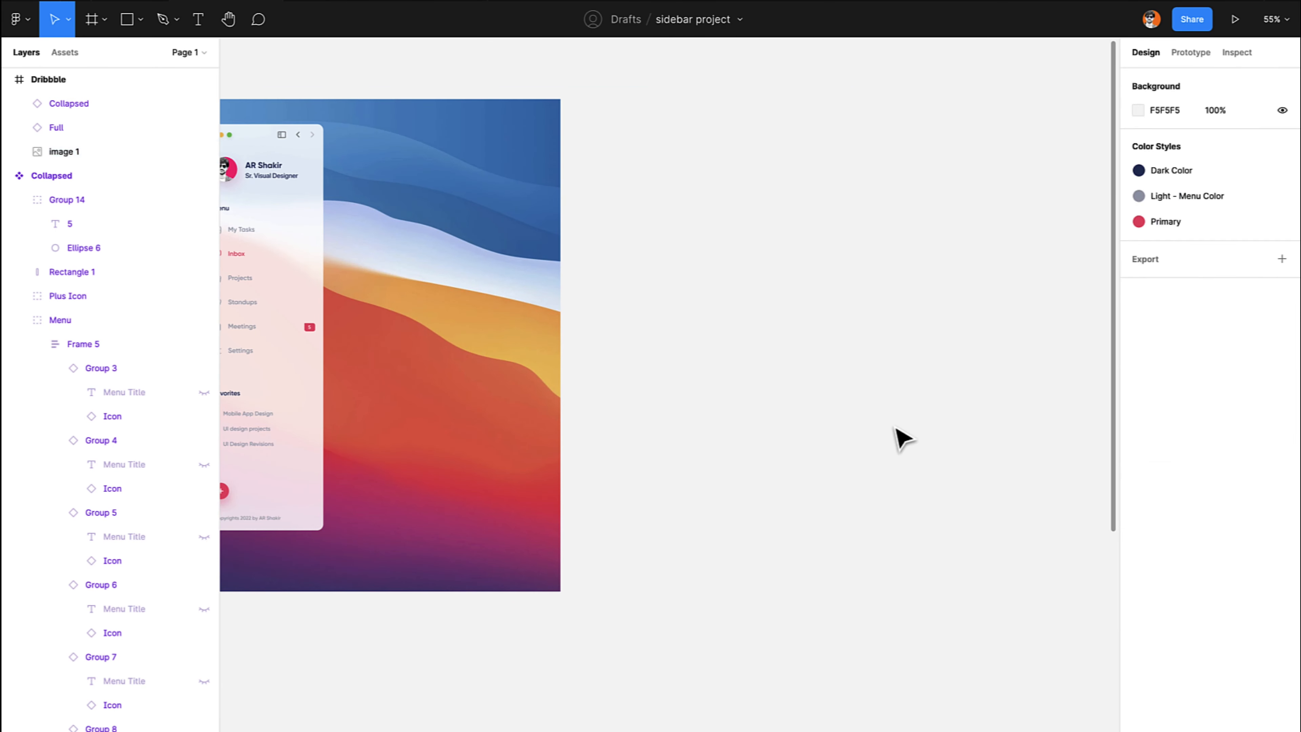
Centre both sidebar instances vertically in the Dribbble frame at Y 105 and deselect them.
scroll(712, 302, left, 4)
scroll(712, 302, up, 1)
click(351, 304)
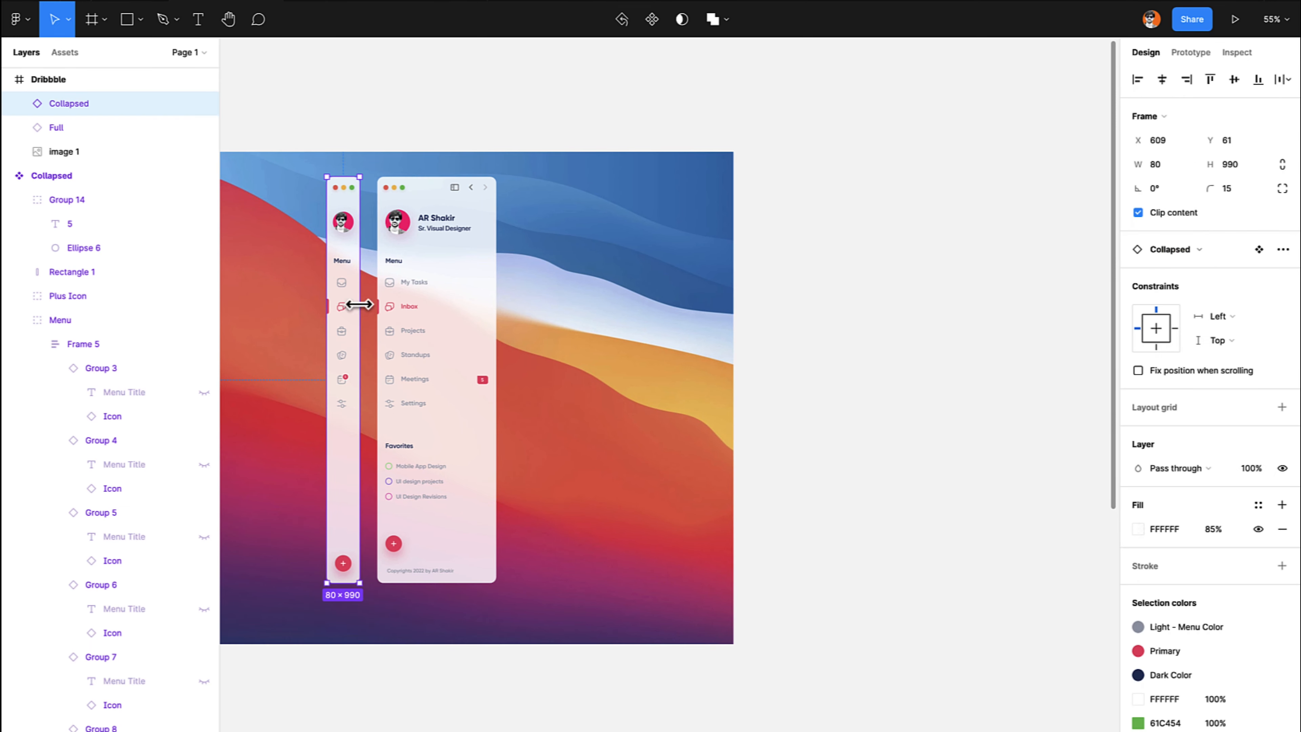
shift+click(416, 314)
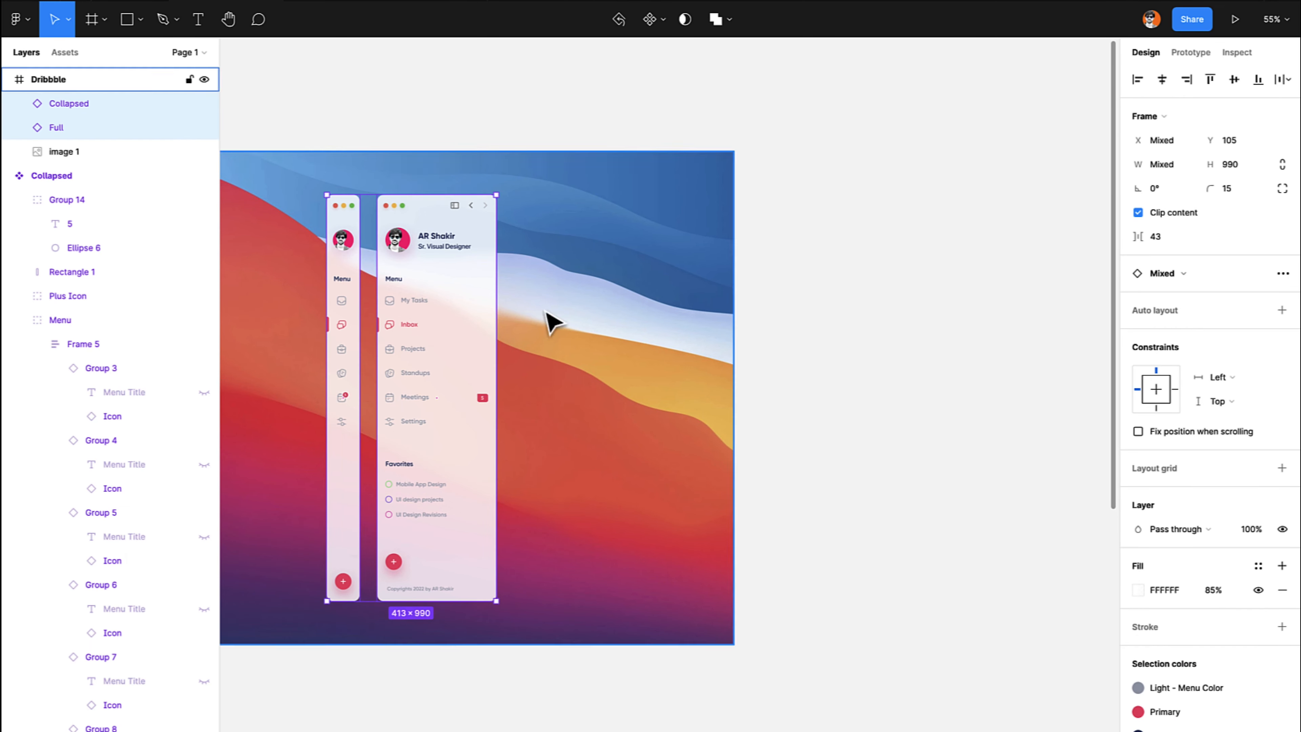
click(901, 299)
scroll(906, 305, left, 5)
scroll(906, 305, left, 2)
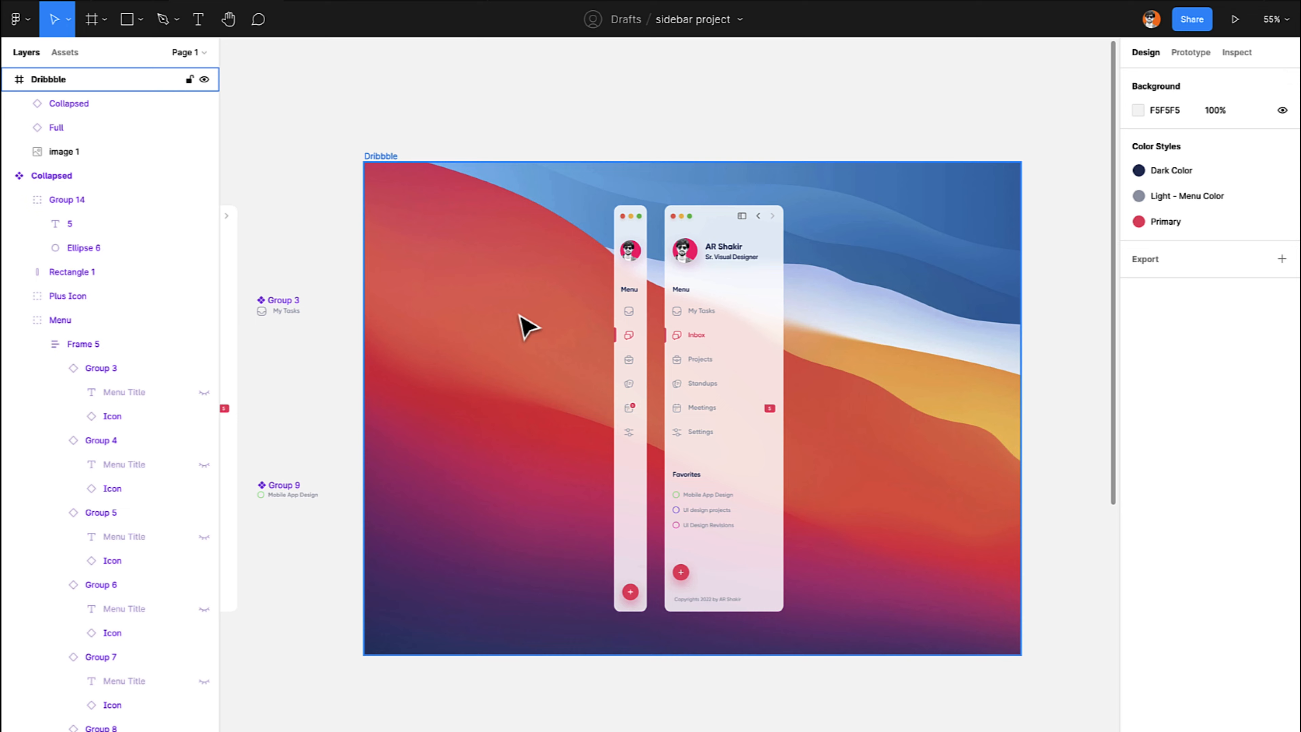
Draw a new frame beside the Dribbble frame, set its size to 1440 × 1800, and deselect it.
scroll(526, 323, right, 10)
key(f)
drag(616, 155, 946, 649)
click(1167, 165)
text(1440)
key(Tab)
text(180)
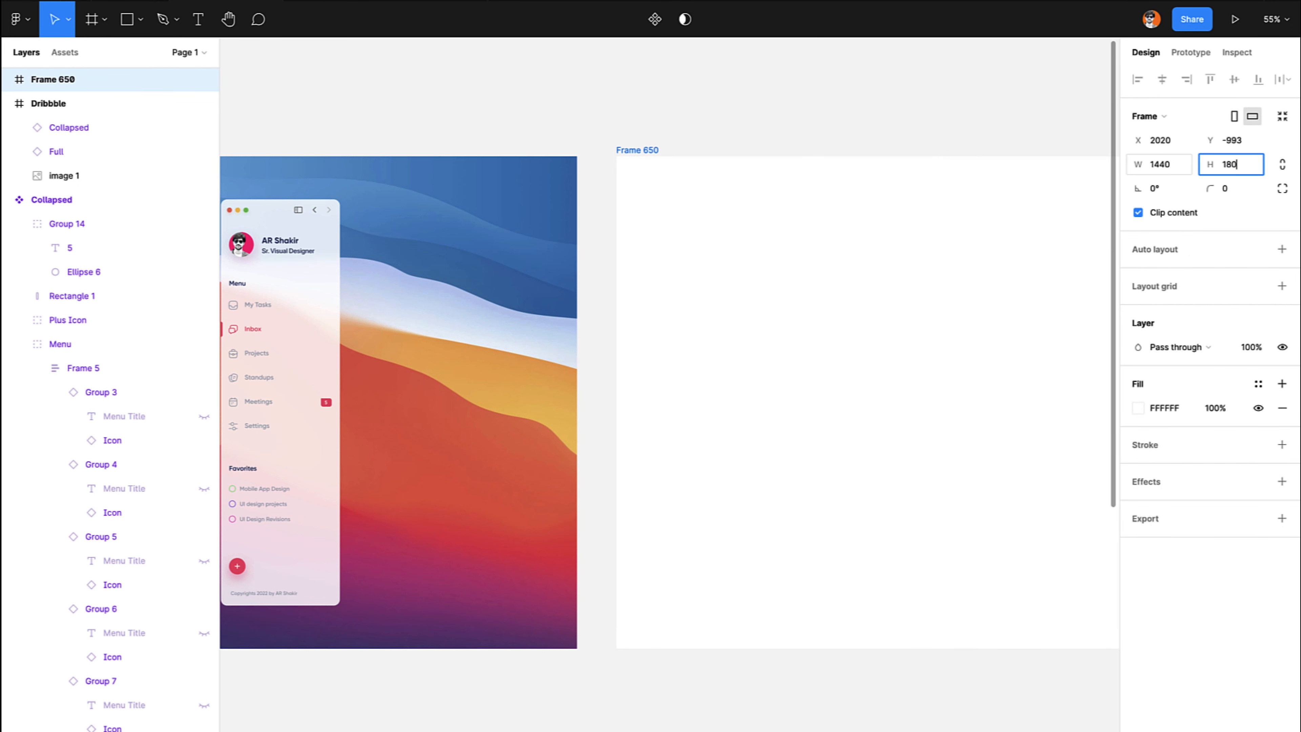
text(0)
key(Return)
click(828, 144)
scroll(828, 144, down, 5)
scroll(828, 144, right, 1)
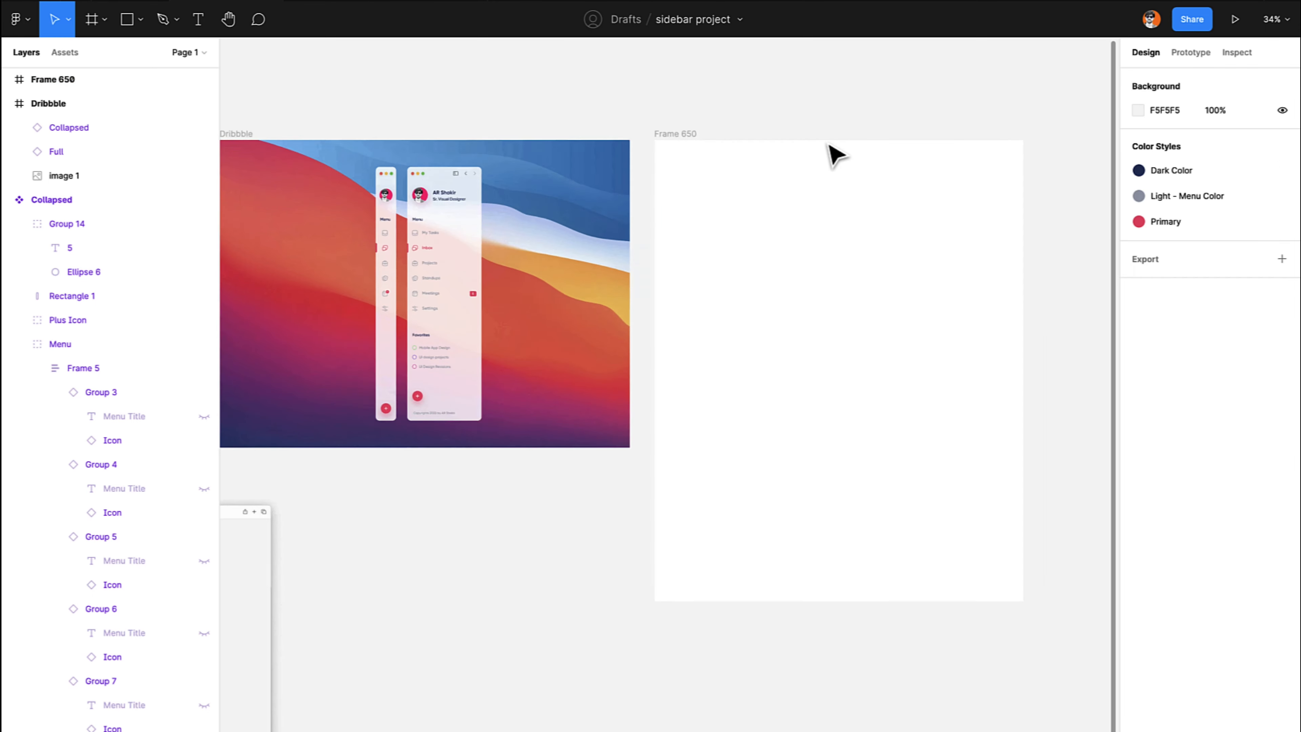
scroll(828, 145, right, 2)
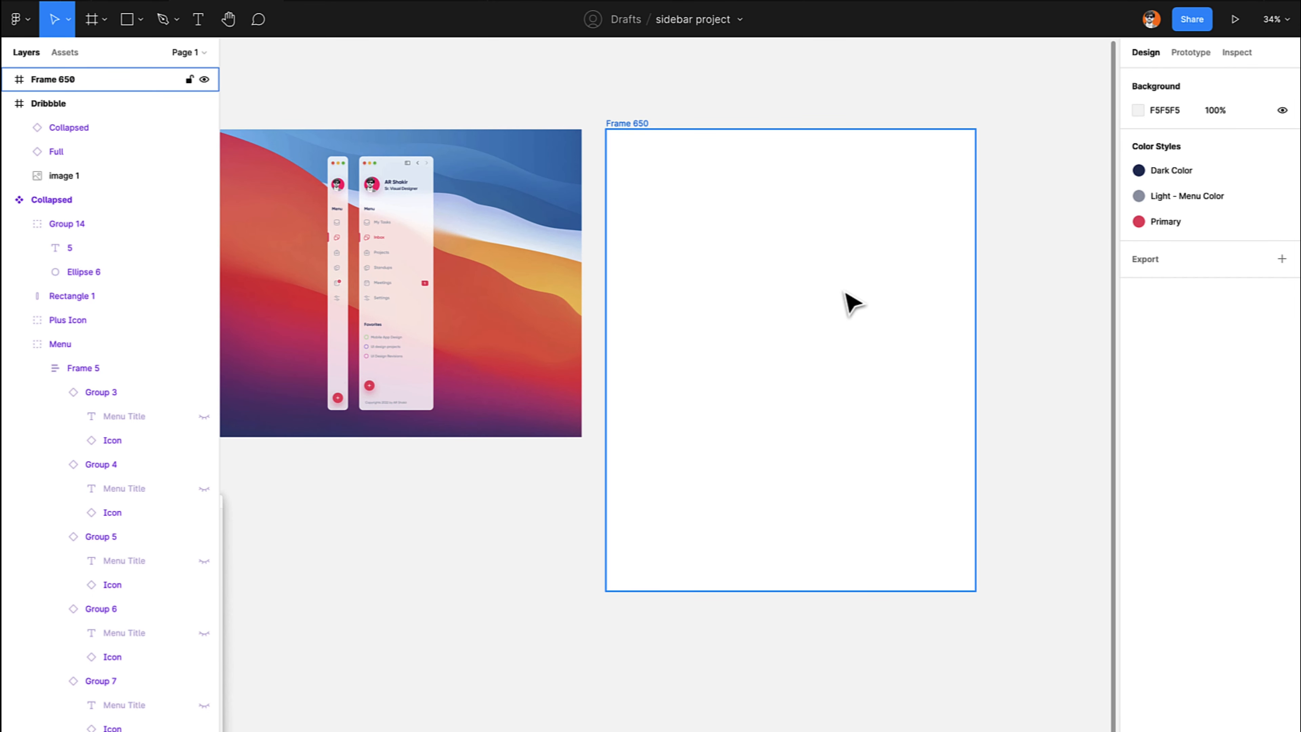
Copy the Dribbble wallpaper into the 1440 × 1800 frame and enlarge and reposition it to cover the whole frame.
click(850, 302)
click(541, 290)
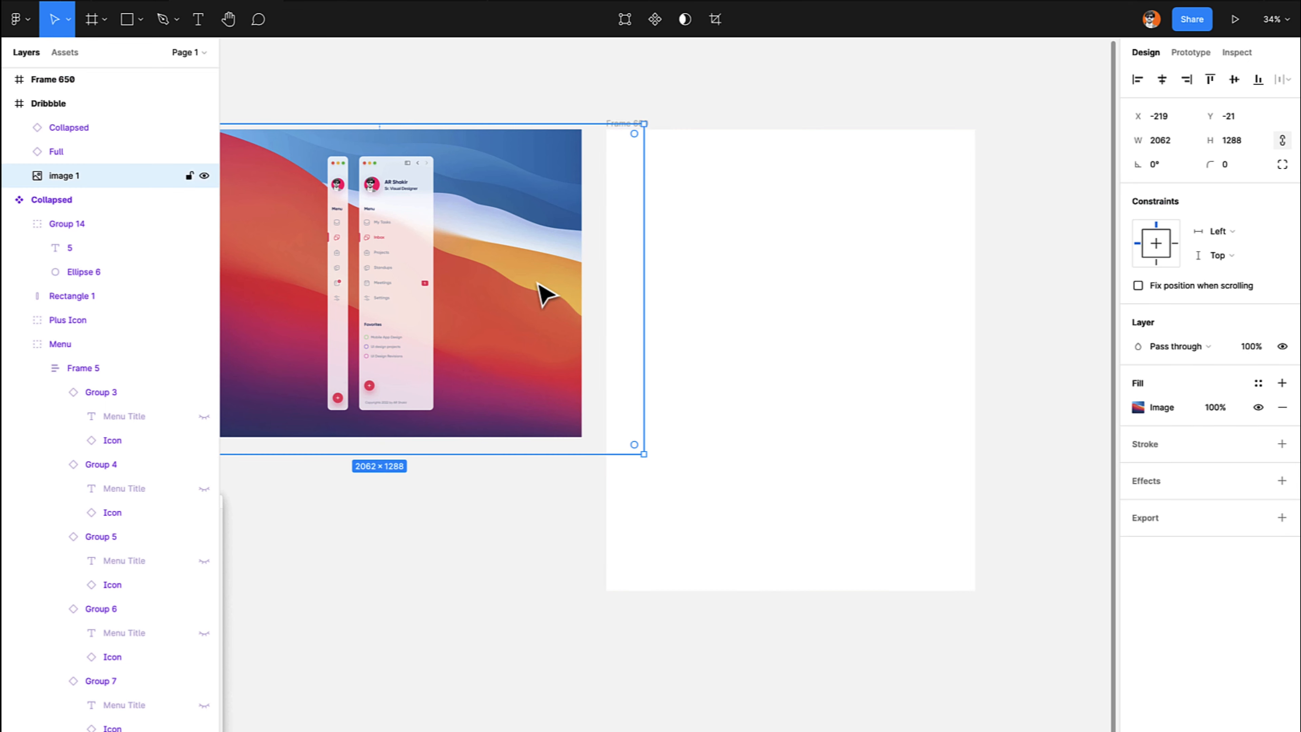
key(ctrl+c)
click(869, 292)
key(ctrl+v)
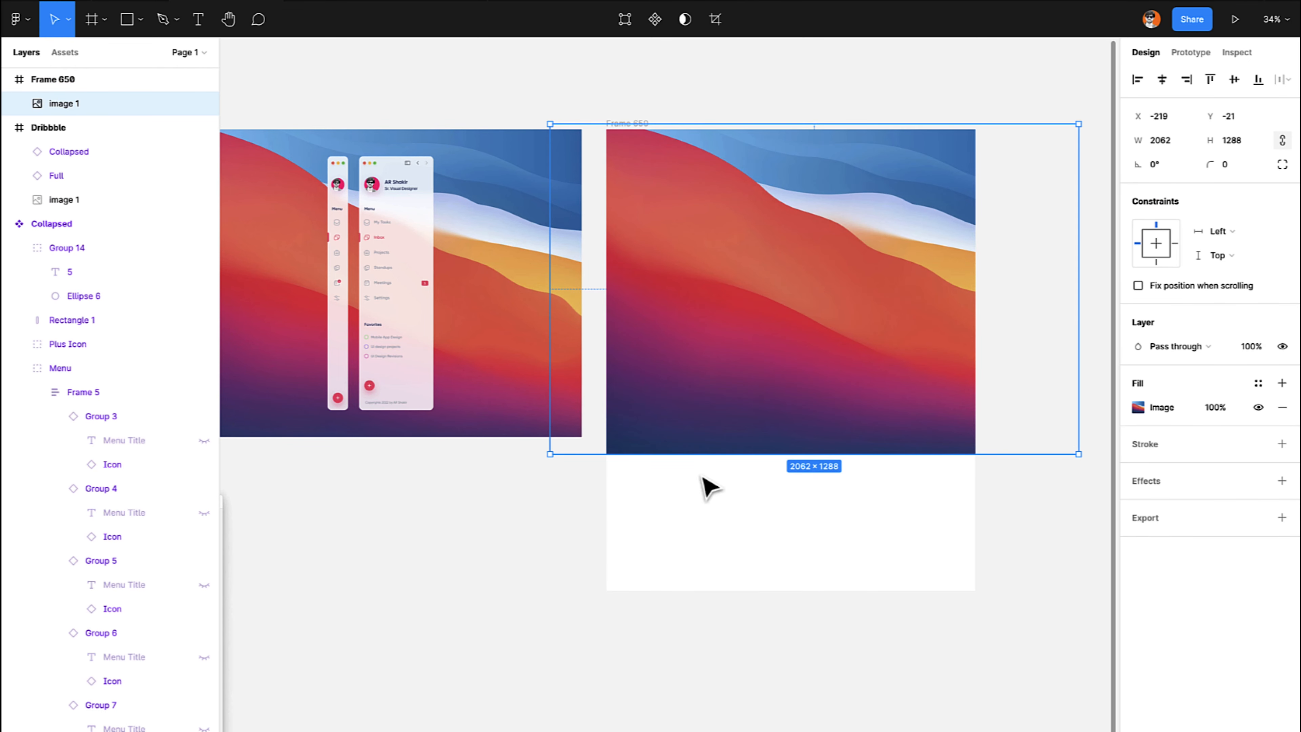
drag(553, 454, 441, 523)
drag(789, 414, 691, 497)
click(458, 581)
Copy the Full and Collapsed sidebar instances from the Dribbble frame into the middle of the 1440 × 1800 frame.
click(398, 372)
shift+click(342, 363)
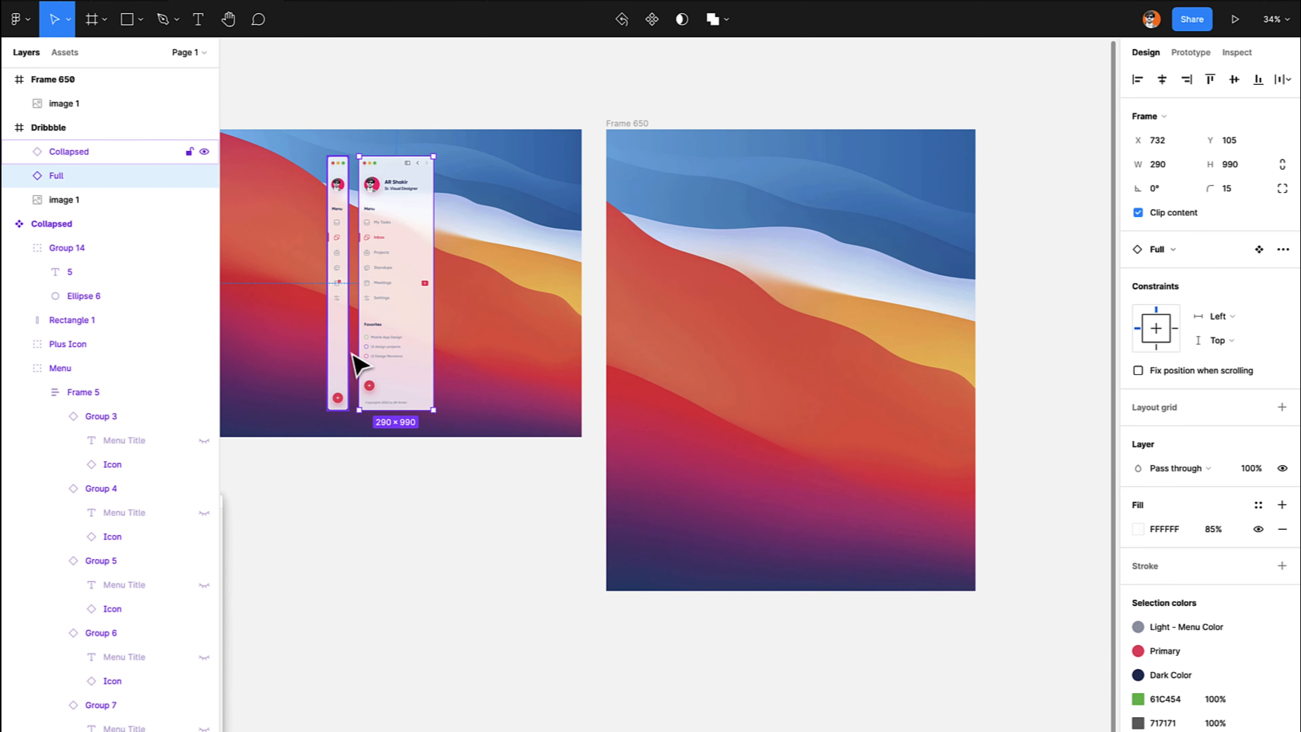
key(ctrl+c)
click(861, 368)
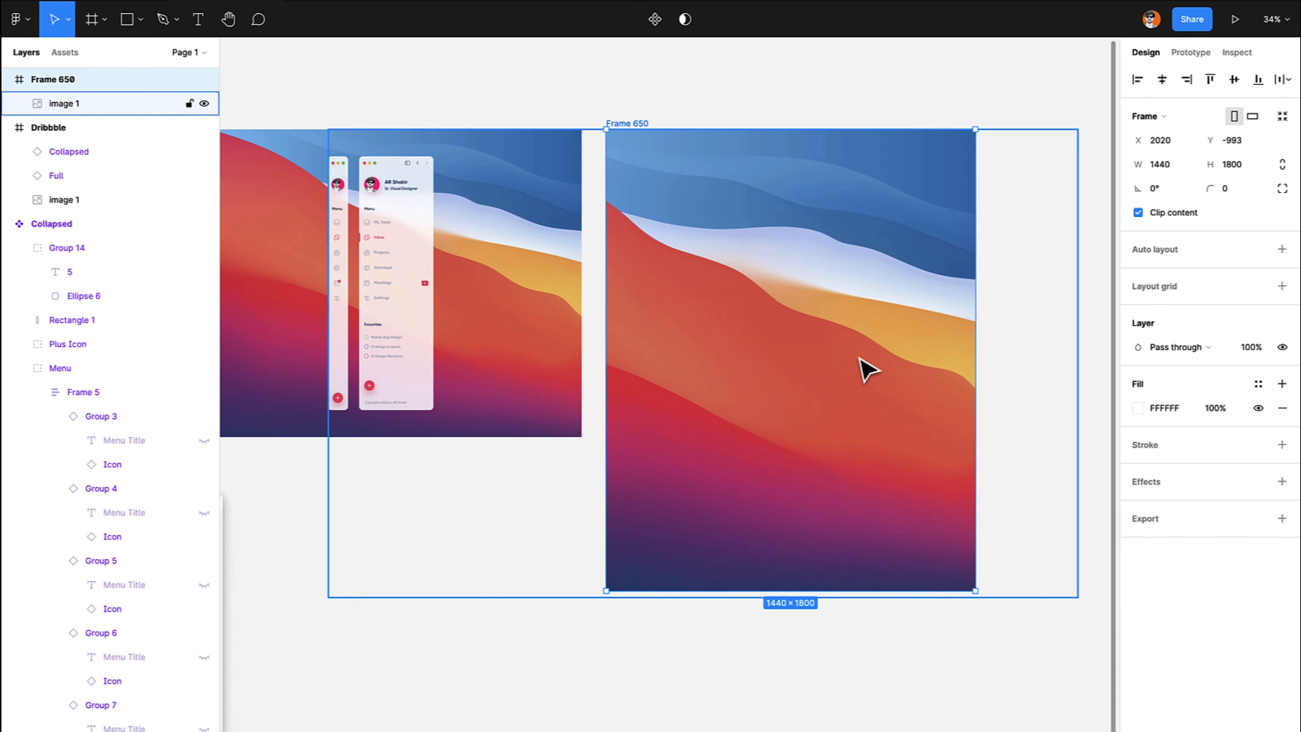
key(ctrl+v)
drag(836, 326, 807, 377)
key(shift+2)
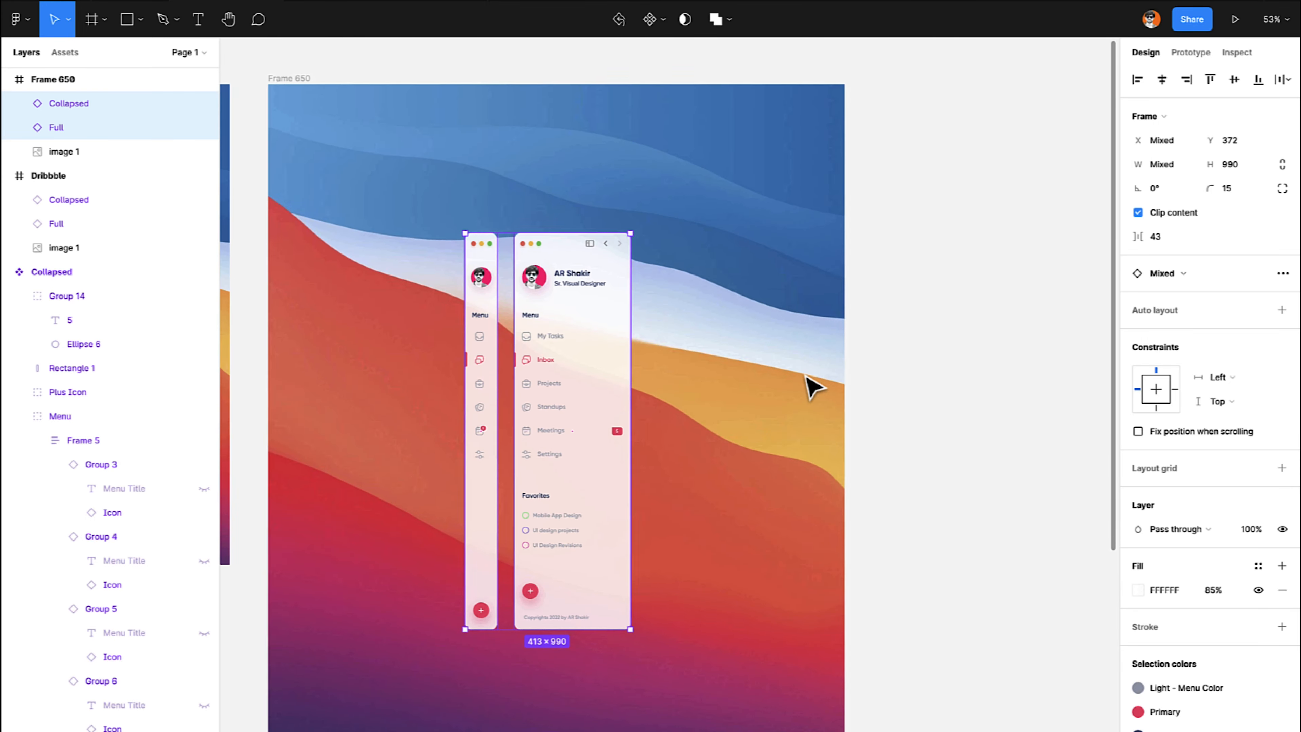
Scale both copied sidebars together from their centre to about 615 × 1474 and deselect them.
scroll(813, 388, up, 3)
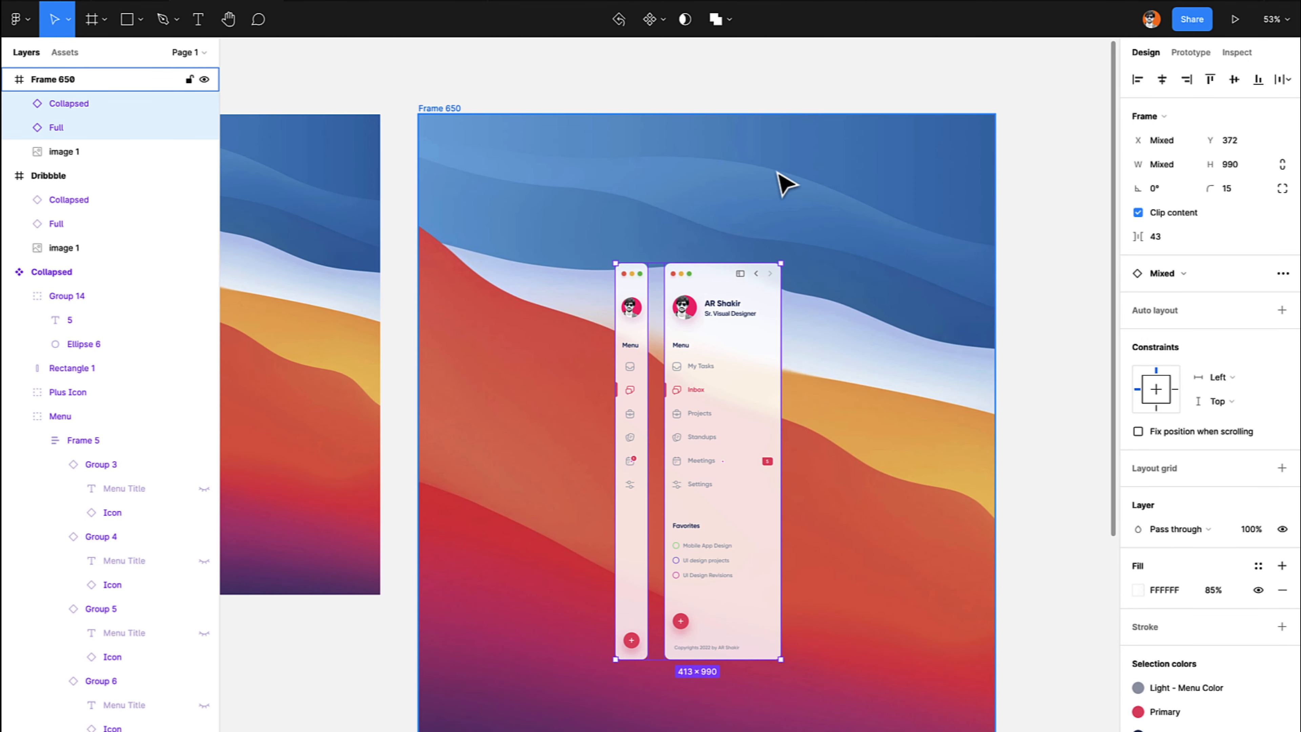
scroll(712, 177, down, 3)
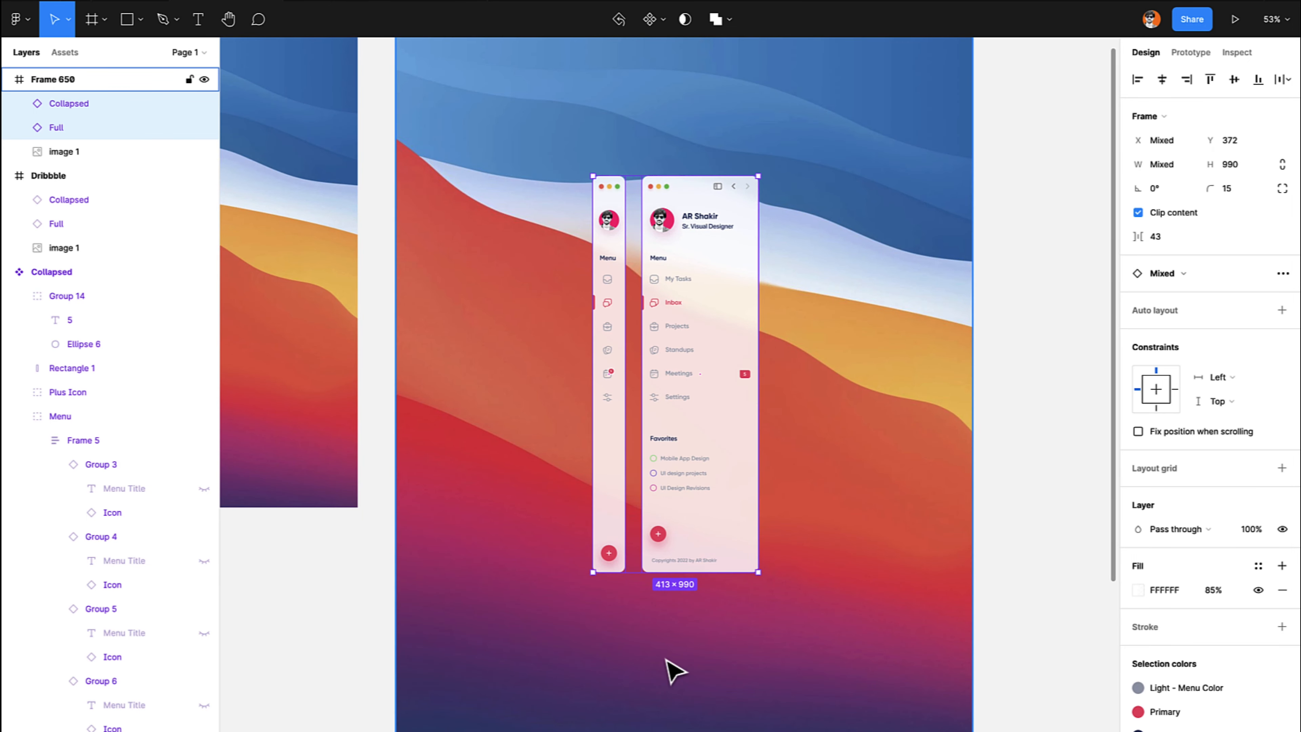
scroll(675, 672, down, 3)
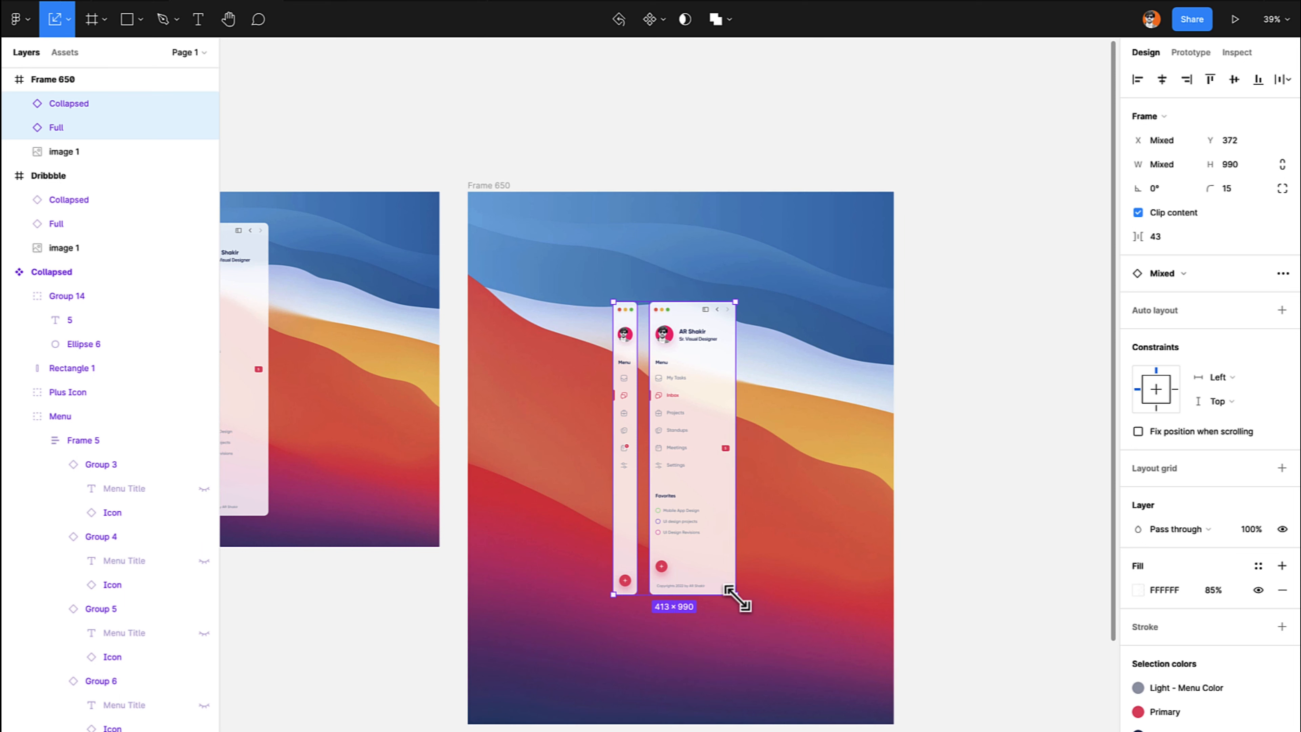
drag(738, 600, 765, 620)
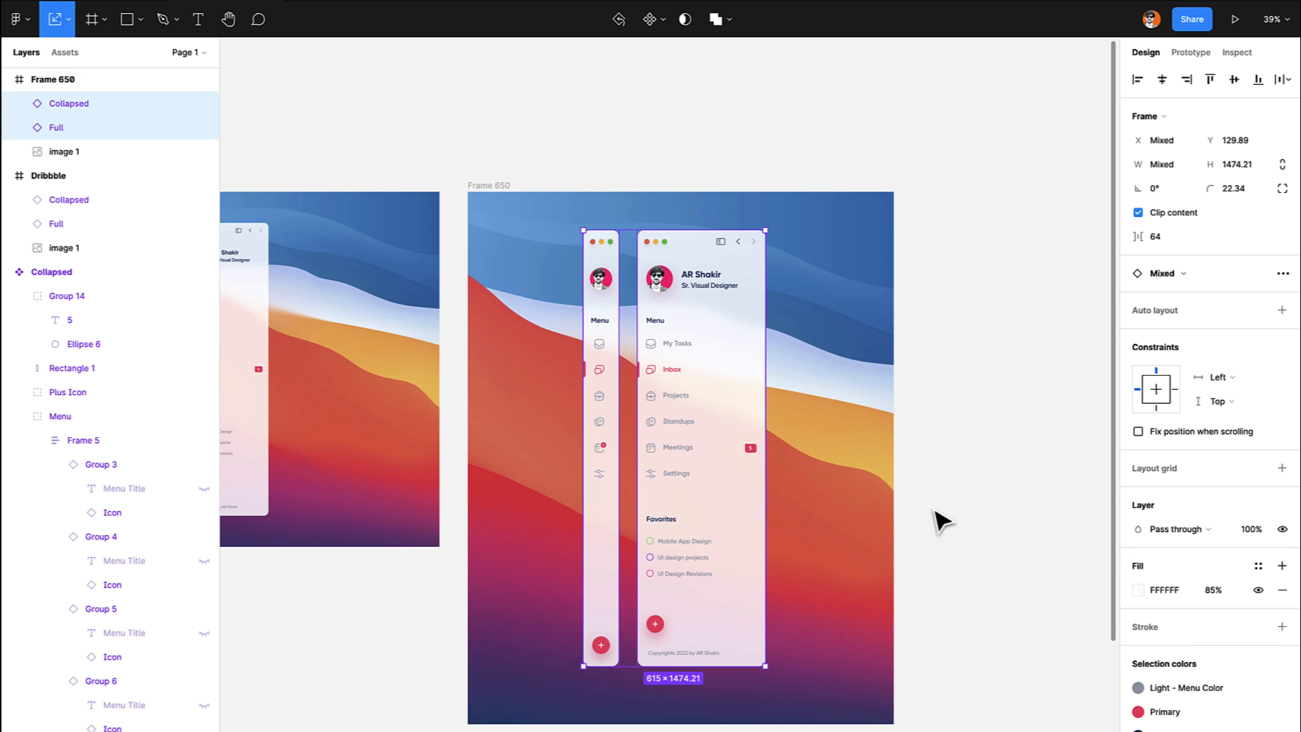
click(941, 520)
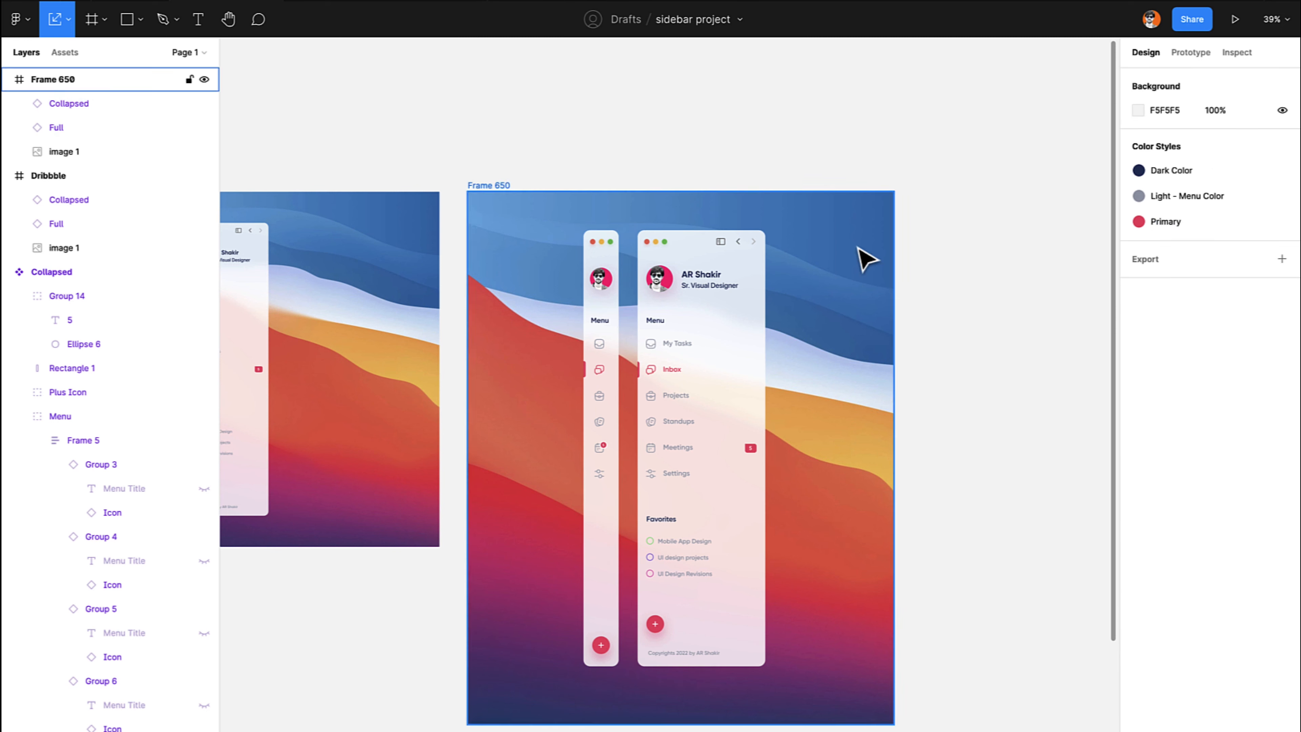
key(f)
drag(761, 84, 886, 160)
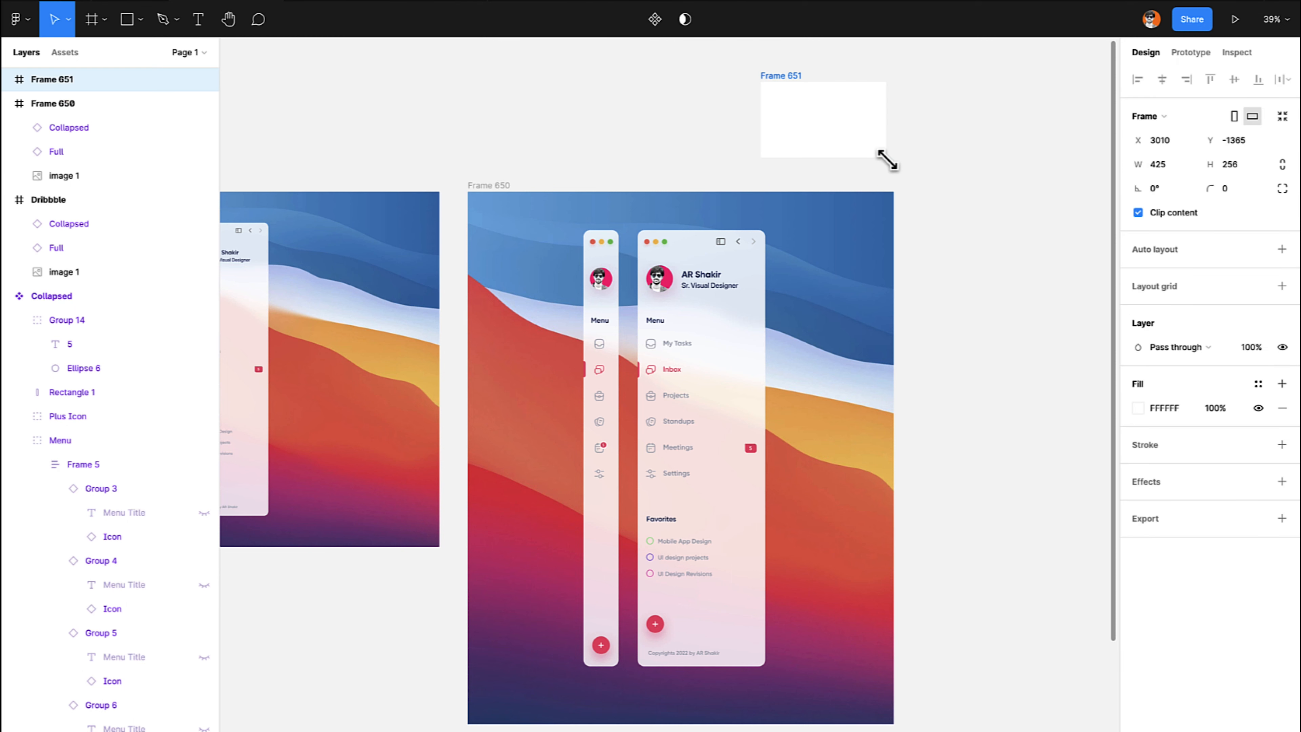
key(Delete)
Try resizing the Full sidebar by its corner with the Move tool and with the Scale tool, and undo the changes.
click(848, 330)
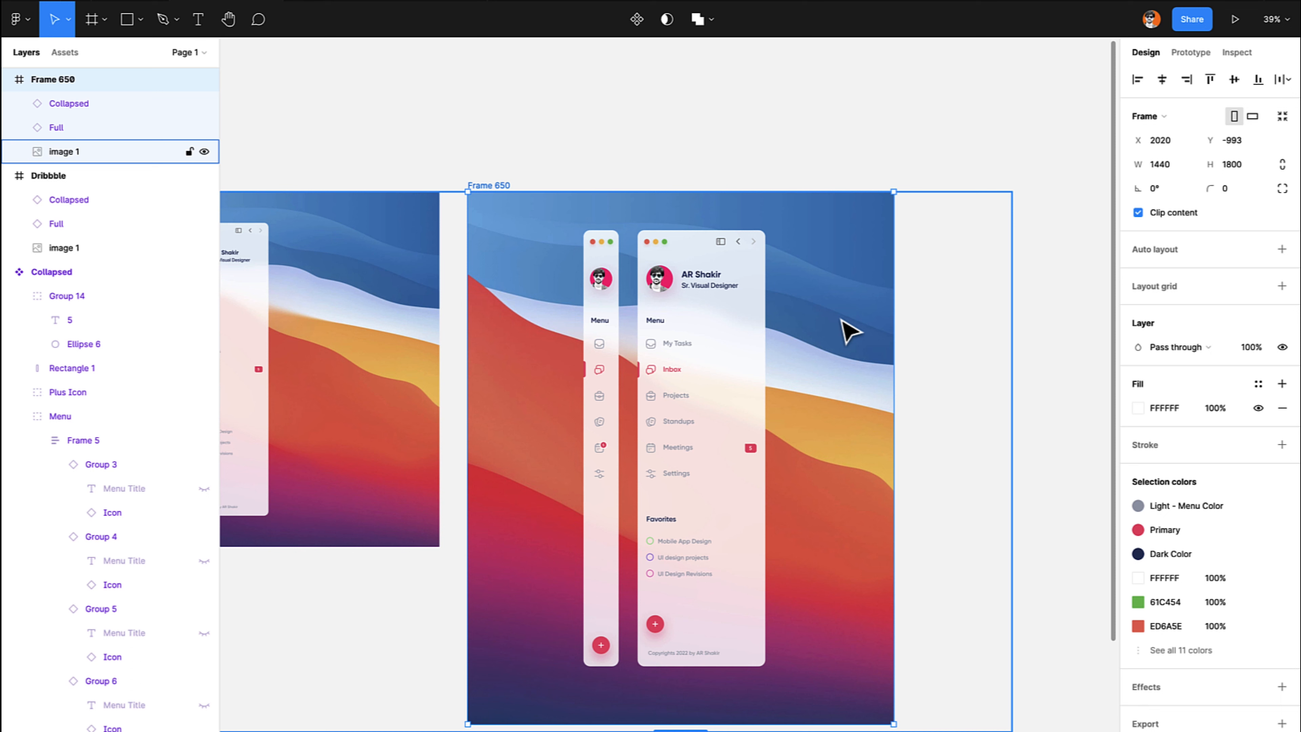
click(735, 291)
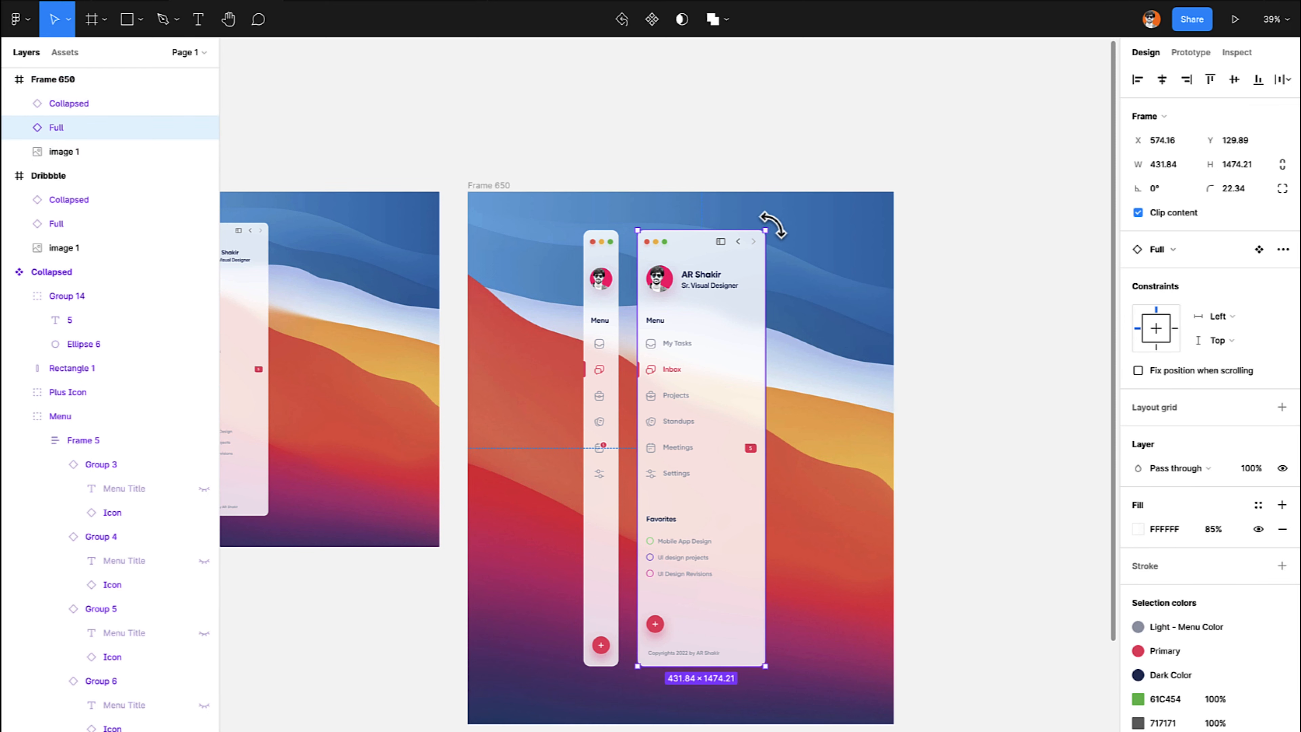
drag(766, 232, 665, 407)
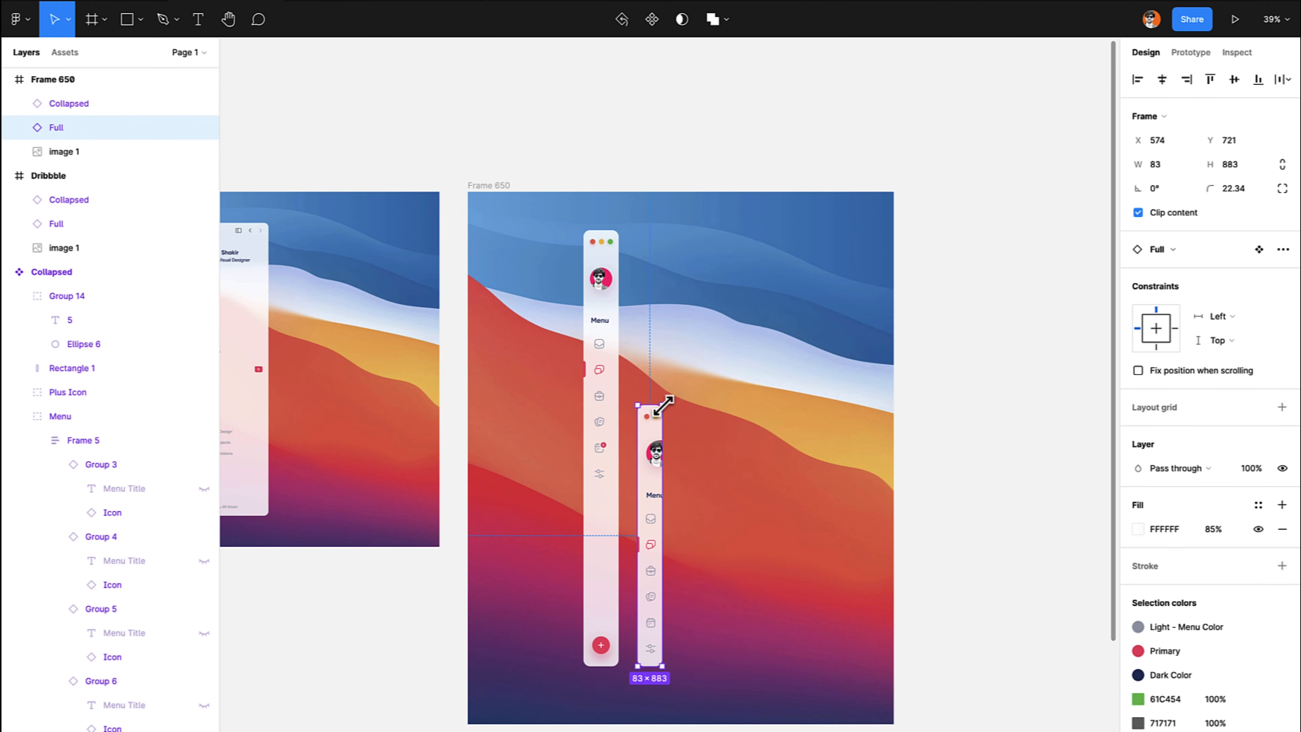
key(ctrl+z)
key(k)
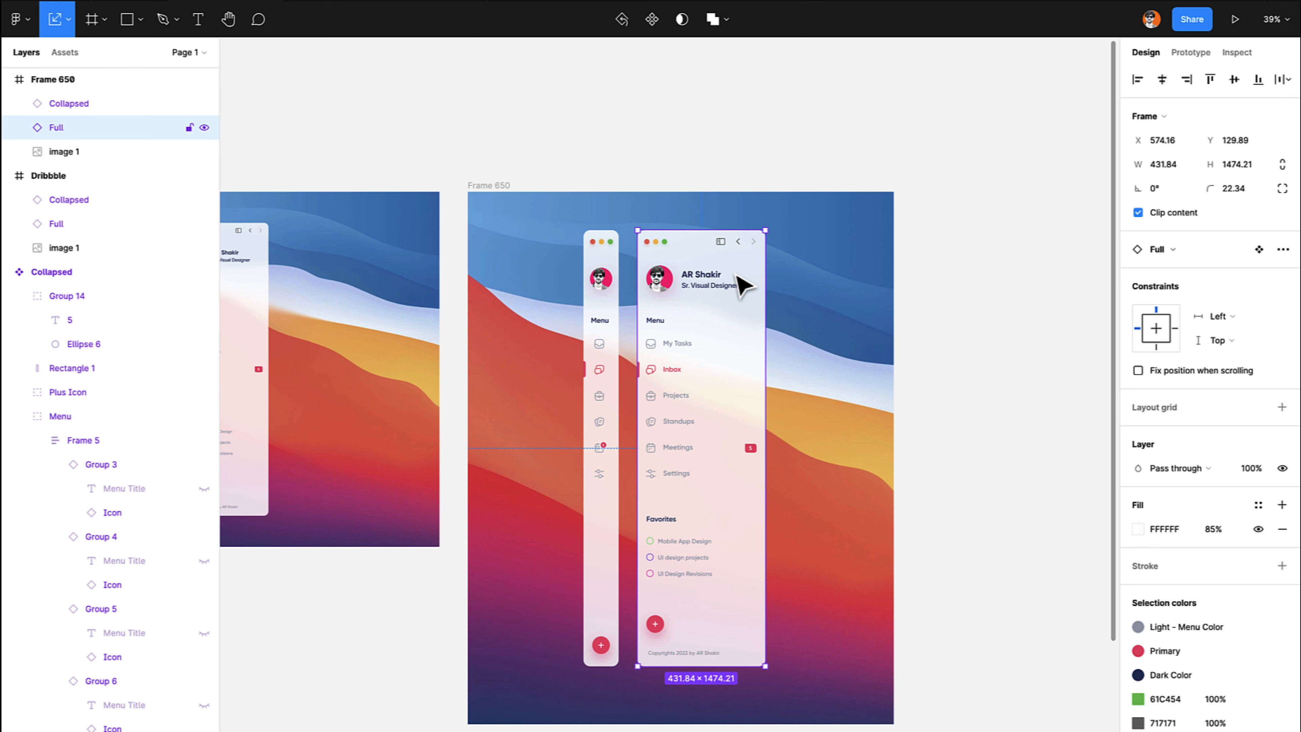
drag(767, 232, 778, 304)
click(964, 291)
Rename the 1440 × 1800 frame as Instagram and deselect it.
scroll(968, 291, left, 5)
scroll(968, 291, down, 2)
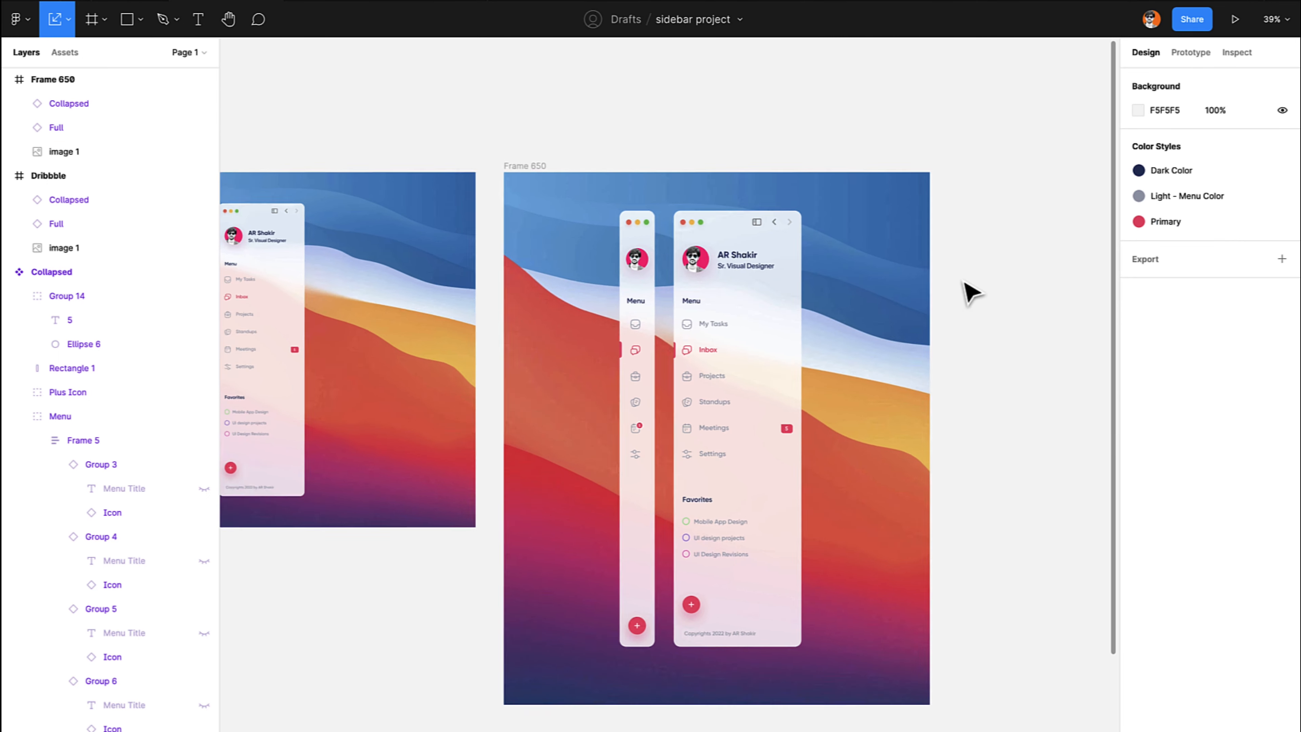
scroll(964, 281, up, 1)
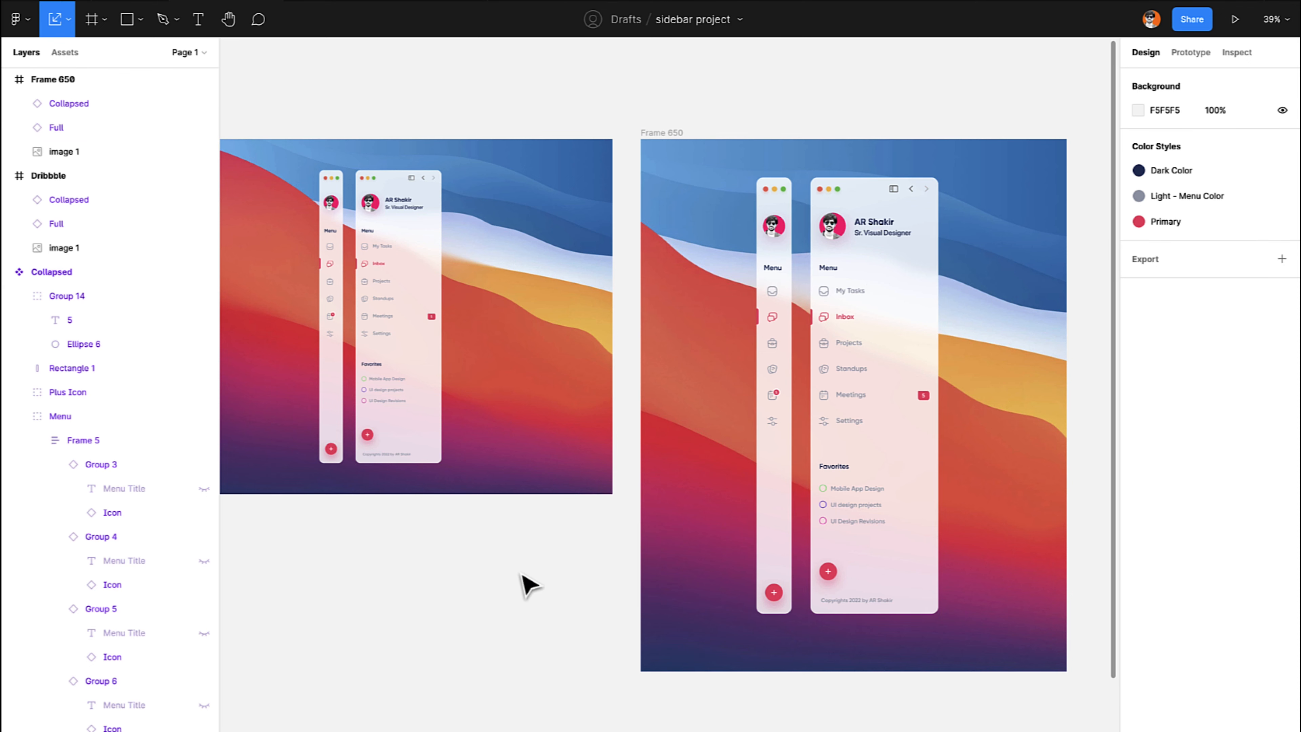
scroll(522, 581, left, 5)
scroll(525, 583, up, 2)
scroll(527, 584, right, 2)
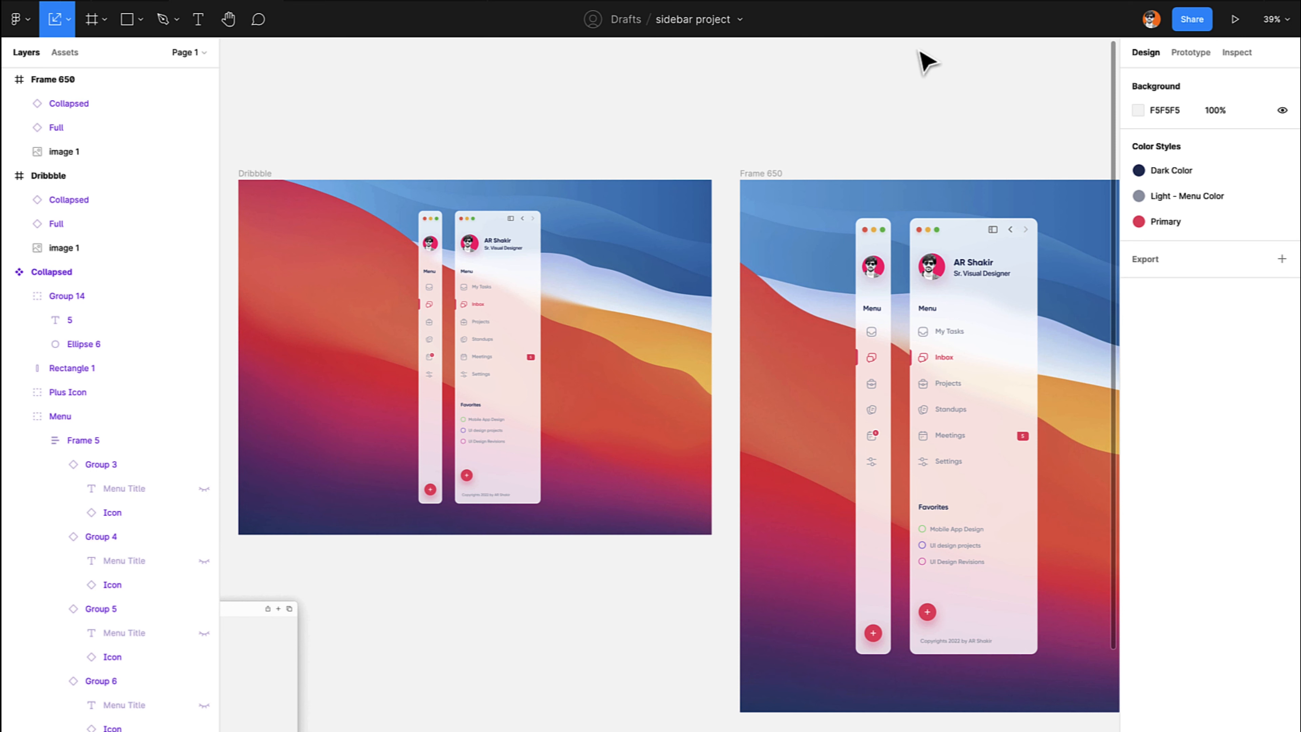
click(760, 174)
key(ctrl+r)
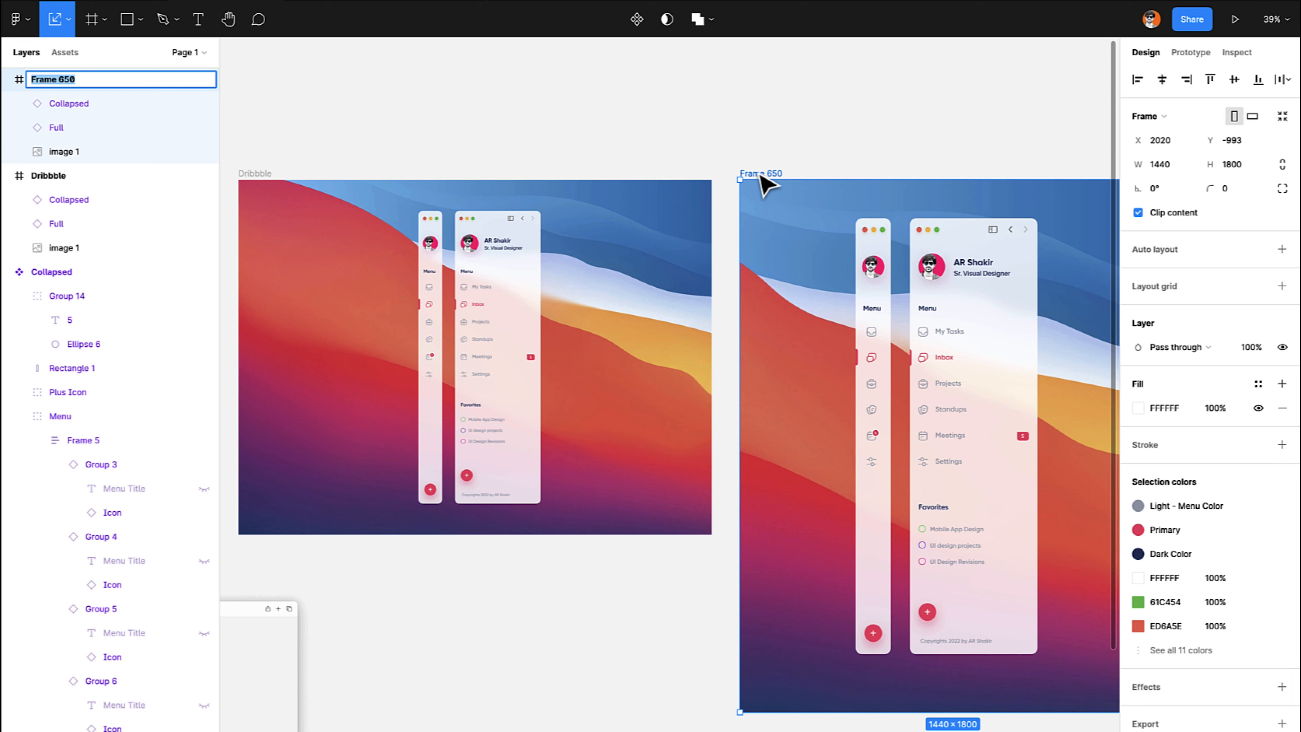
text(Instagram)
key(Return)
click(785, 150)
Draw a frame of about 1879 × 908 beside the Instagram frame and add a text layer with the designer's website address.
scroll(783, 149, right, 3)
scroll(782, 150, down, 1)
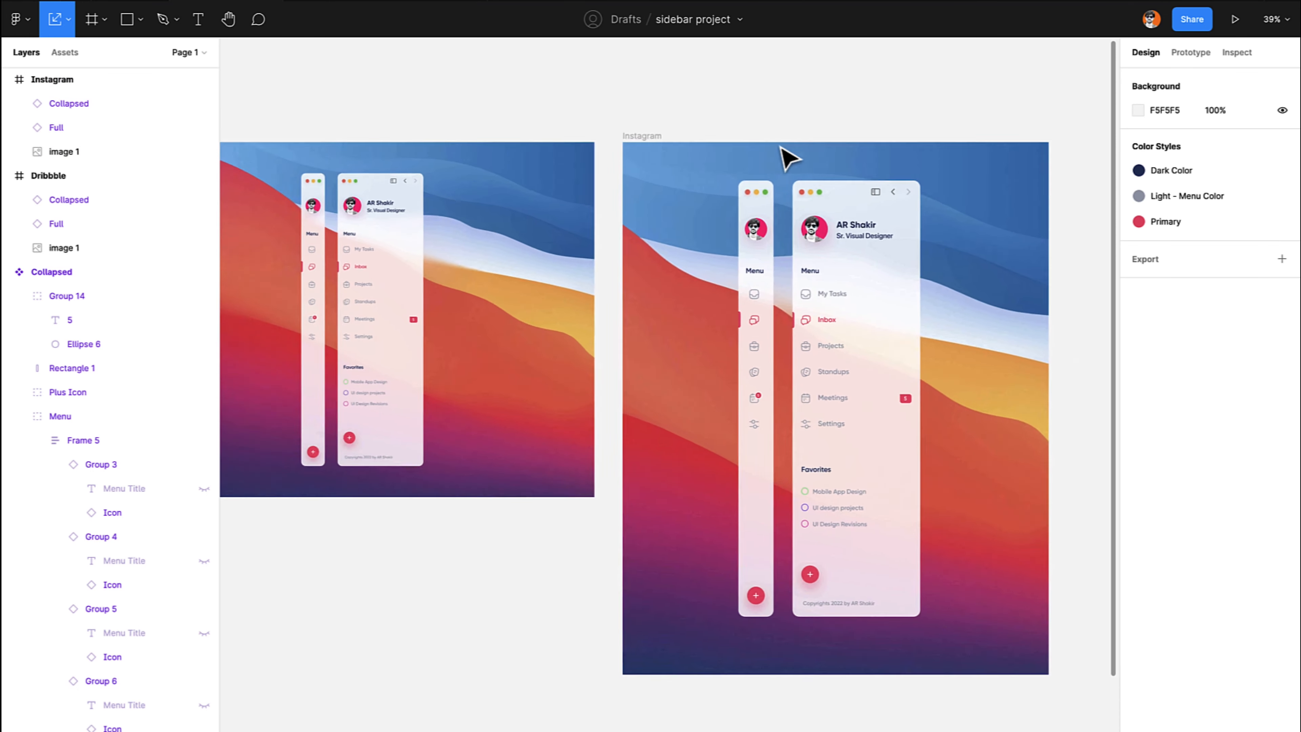
scroll(783, 149, right, 3)
scroll(783, 150, down, 1)
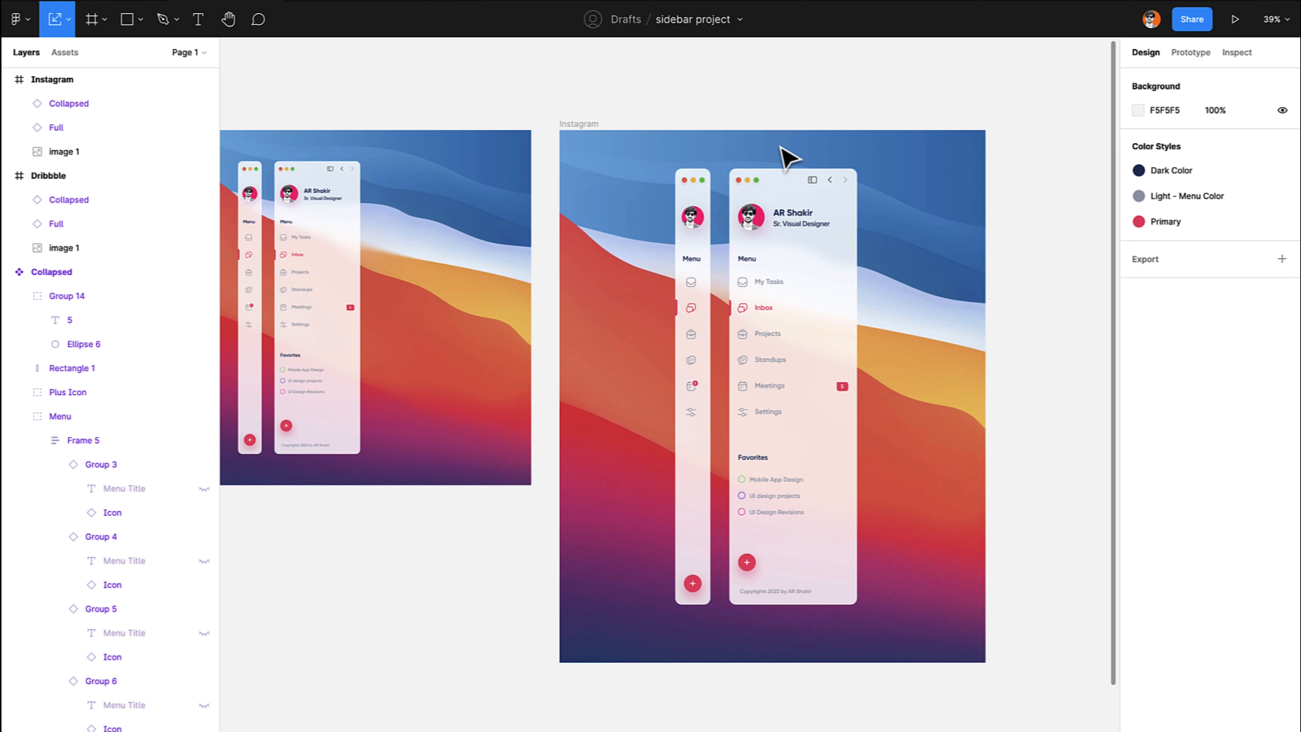
scroll(780, 148, right, 10)
key(f)
drag(655, 149, 1118, 421)
key(t)
click(689, 269)
text(arhskair.com)
key(Escape)
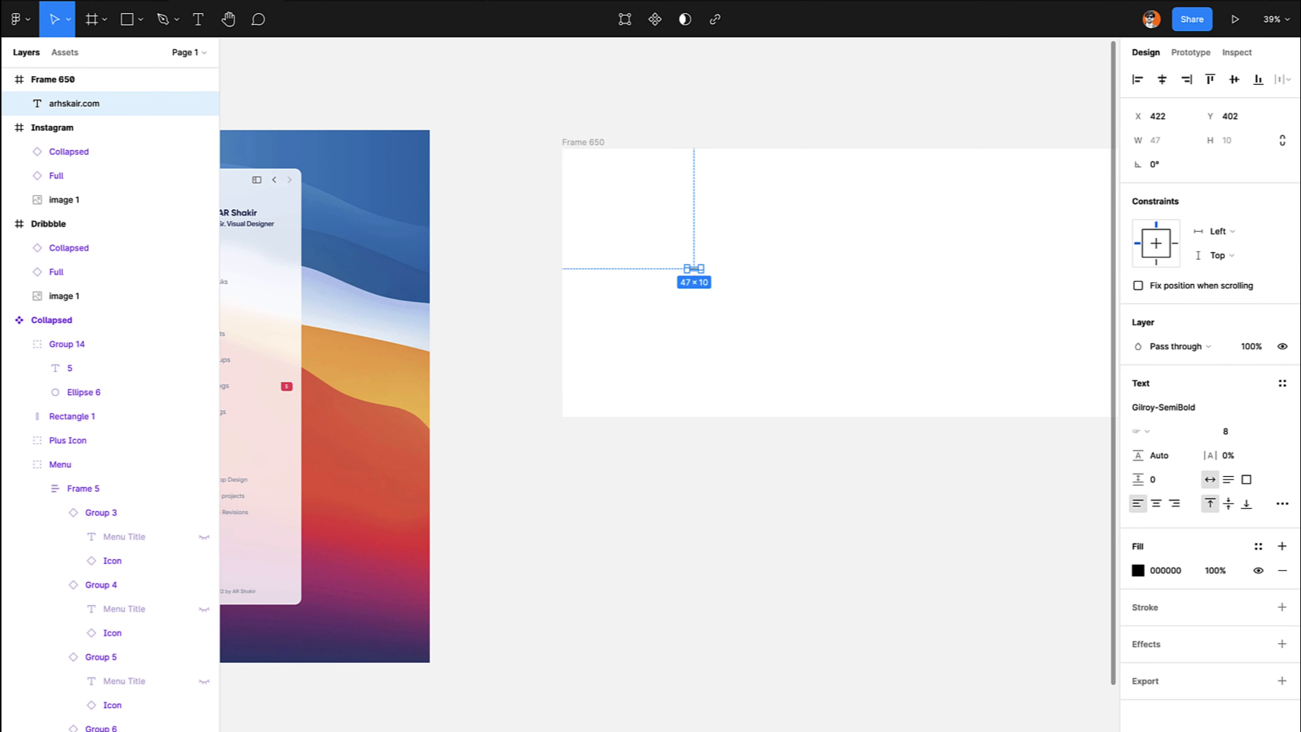
Set the website text's font size to 130 and correct the spelling of the address.
click(1246, 434)
text(40)
key(Return)
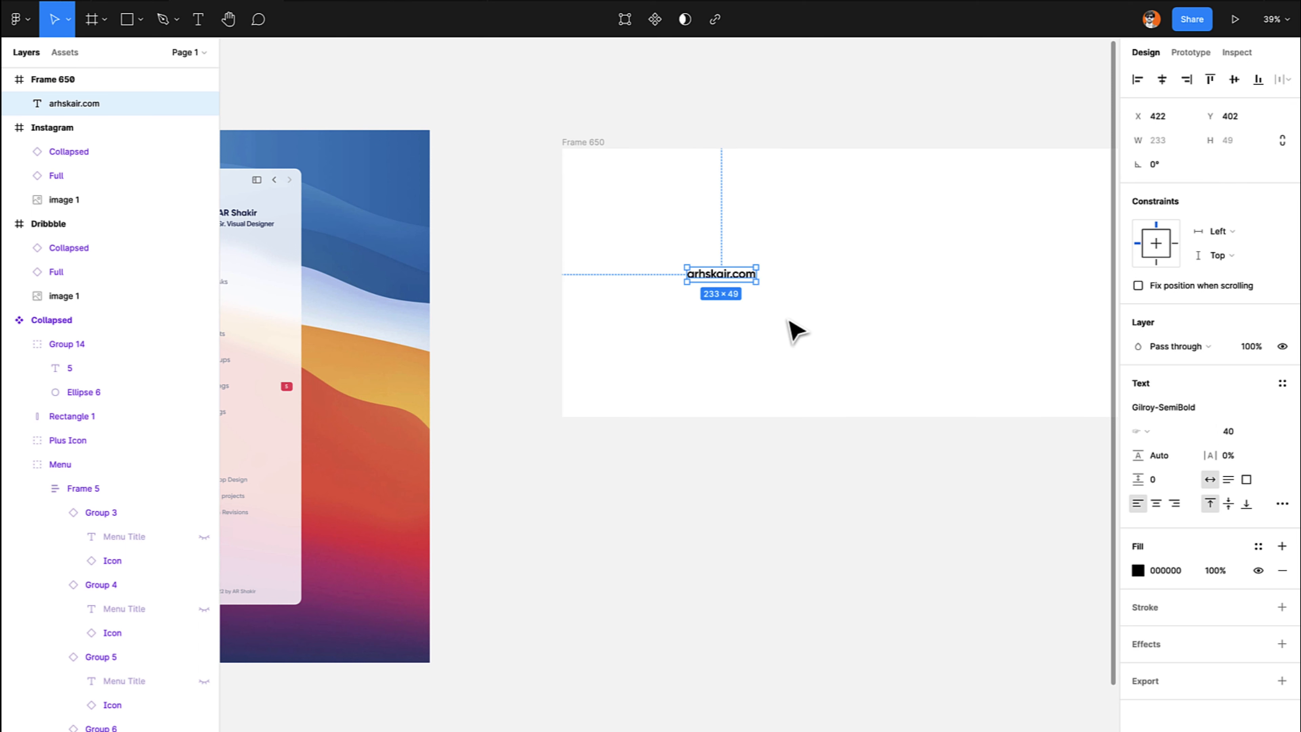
click(1249, 430)
text(80)
key(Return)
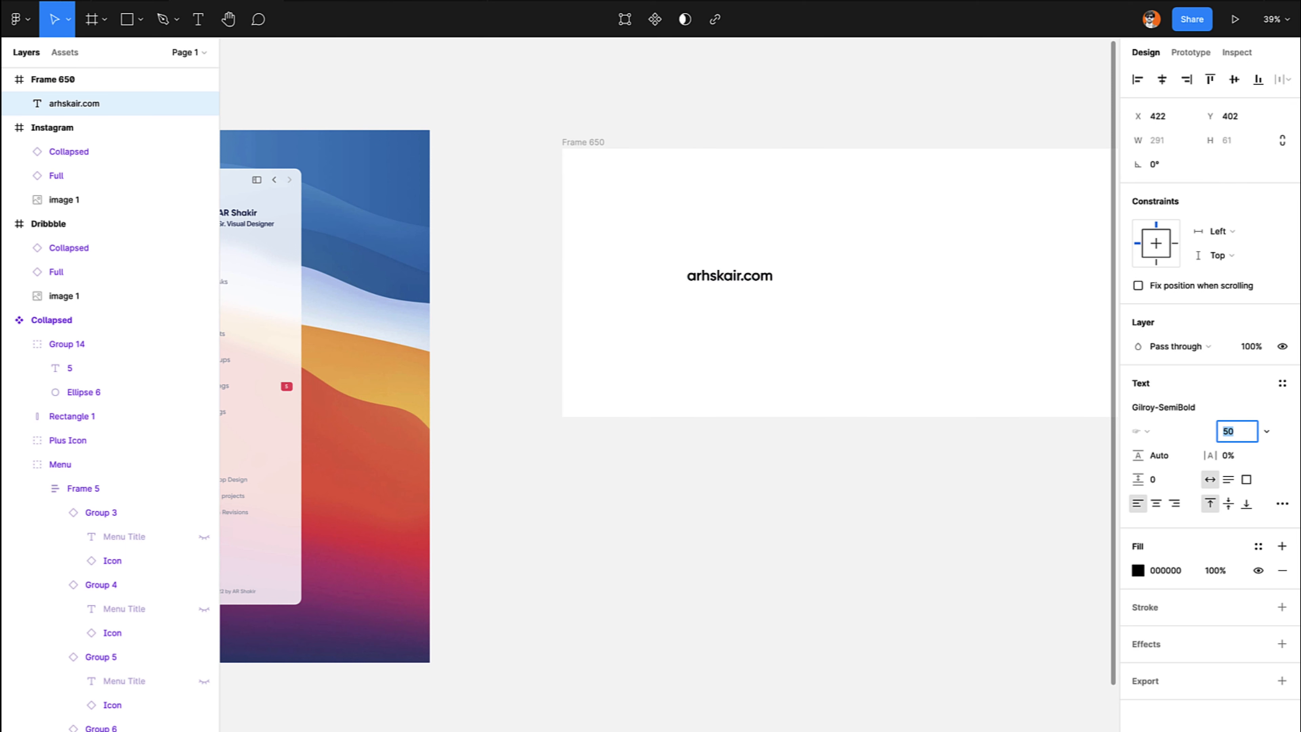
key(shift+Up)
key(shift+Up)
key(shift+Up)
key(shift+Up)
key(shift+Up)
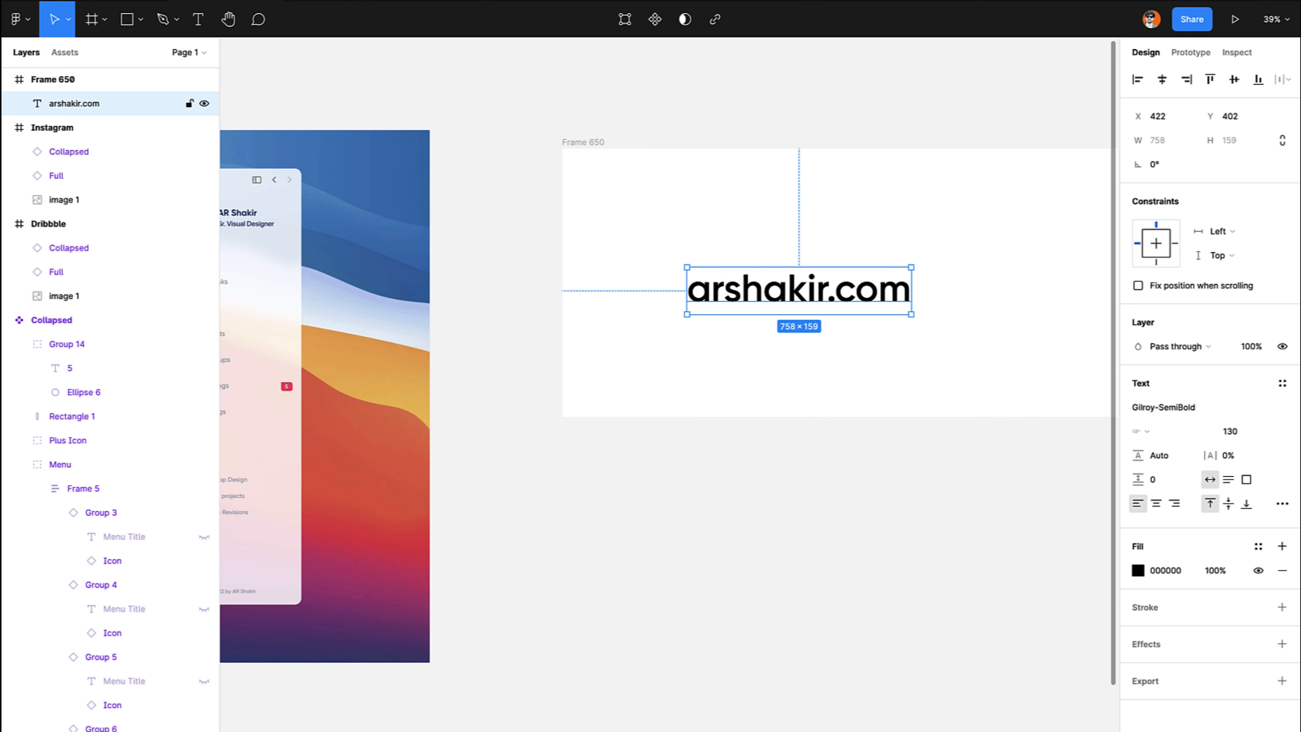
Move the website text up to Y 202 in its frame.
drag(798, 290, 798, 262)
key(shift+Up)
key(shift+Up)
key(shift+Up)
key(shift+Up)
key(shift+Up)
key(shift+Up)
key(shift+Up)
key(shift+Up)
key(shift+Up)
key(shift+Up)
key(shift+Up)
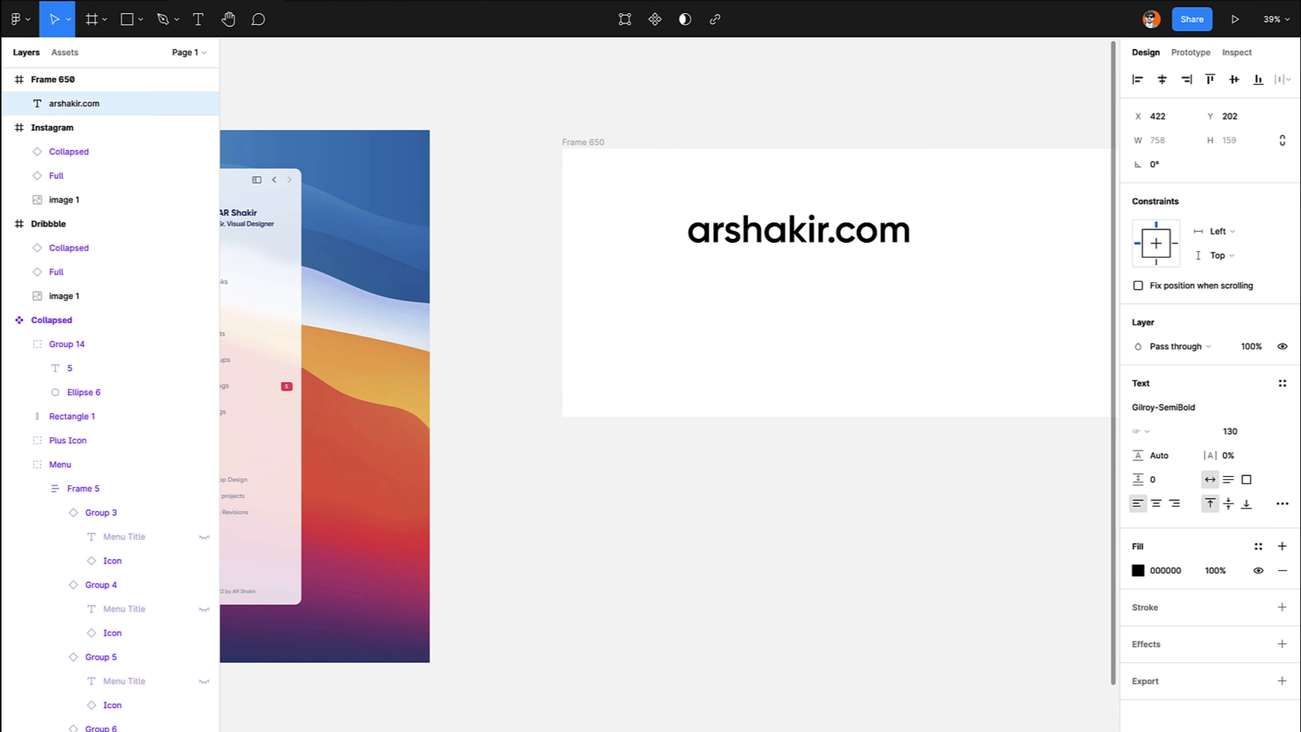
Duplicate the website text and move the copy straight down to Y 322.
key(ctrl+d)
key(shift+Down)
key(shift+Down)
key(shift+Down)
key(shift+Down)
key(shift+Down)
key(shift+Down)
key(shift+Down)
key(shift+Down)
key(shift+Down)
key(shift+Down)
key(shift+Down)
key(shift+Down)
key(shift+Down)
key(shift+Down)
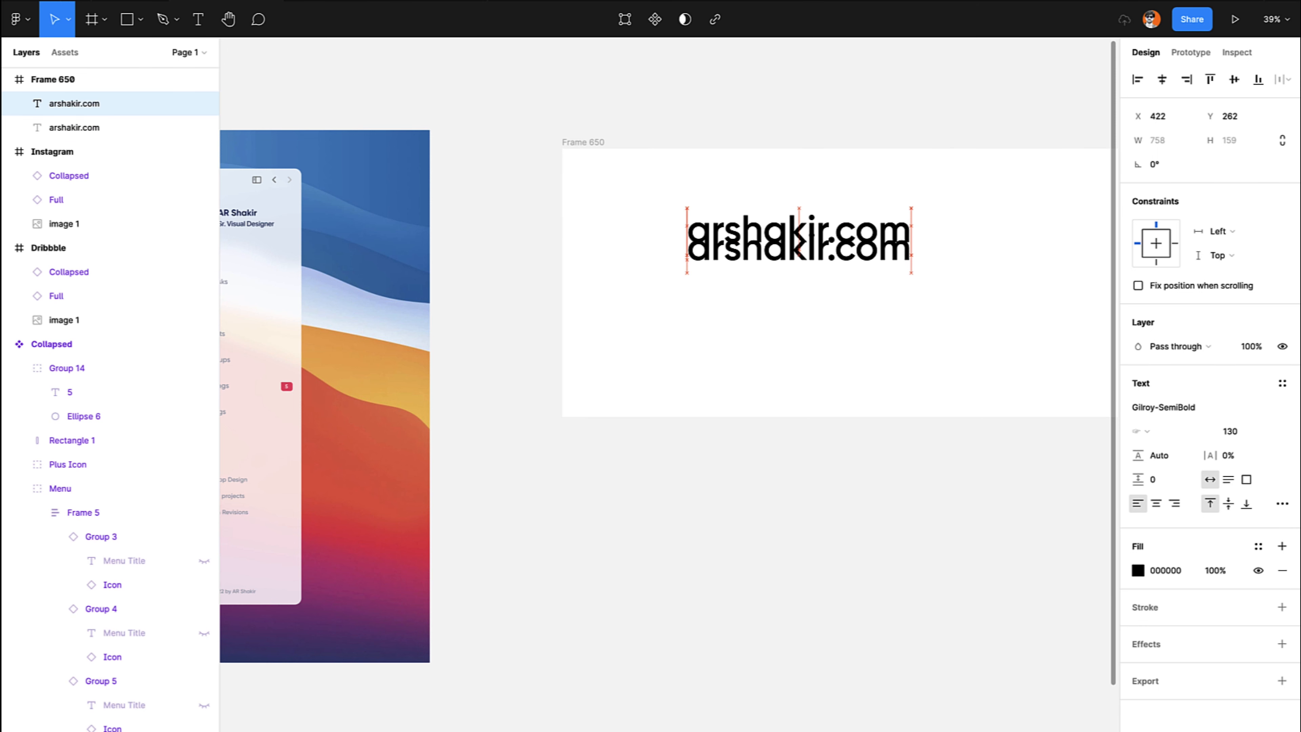
key(Escape)
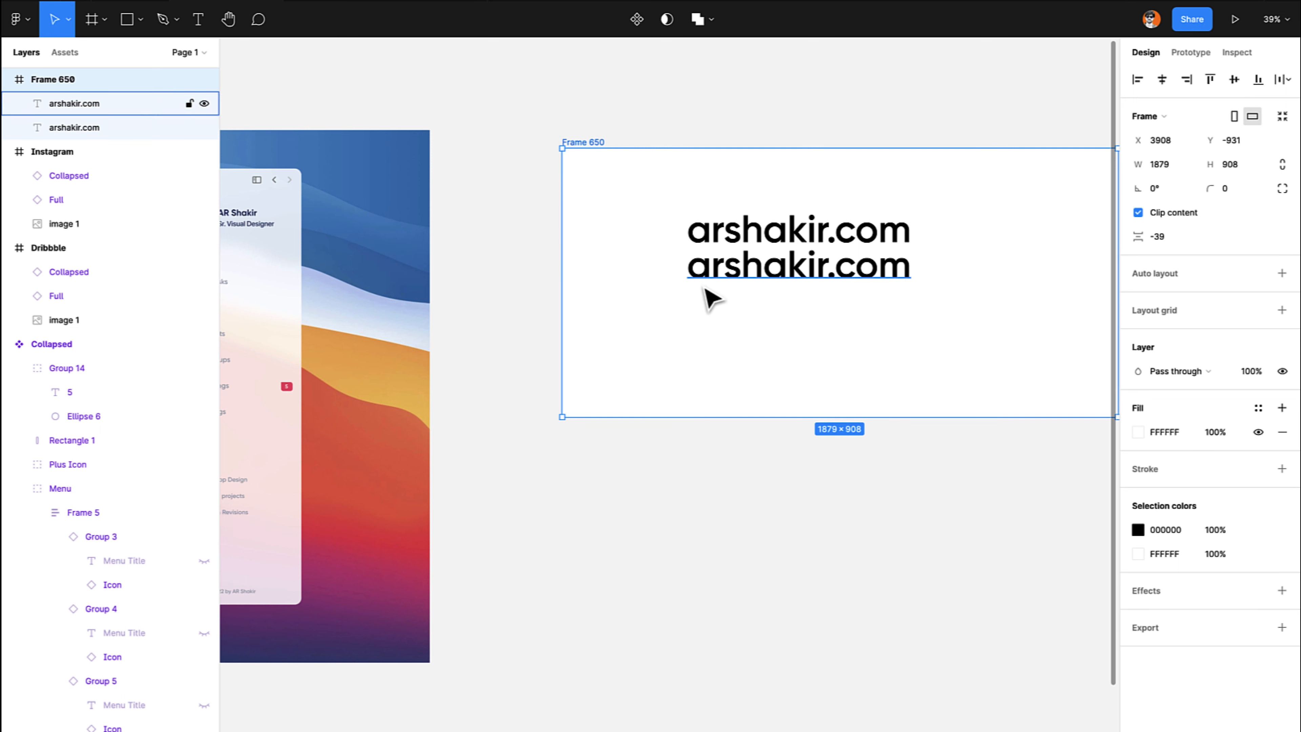
Replace the lower website text at Y 322 with the designer's instagram.com profile address.
click(715, 287)
double_click(716, 275)
text(in)
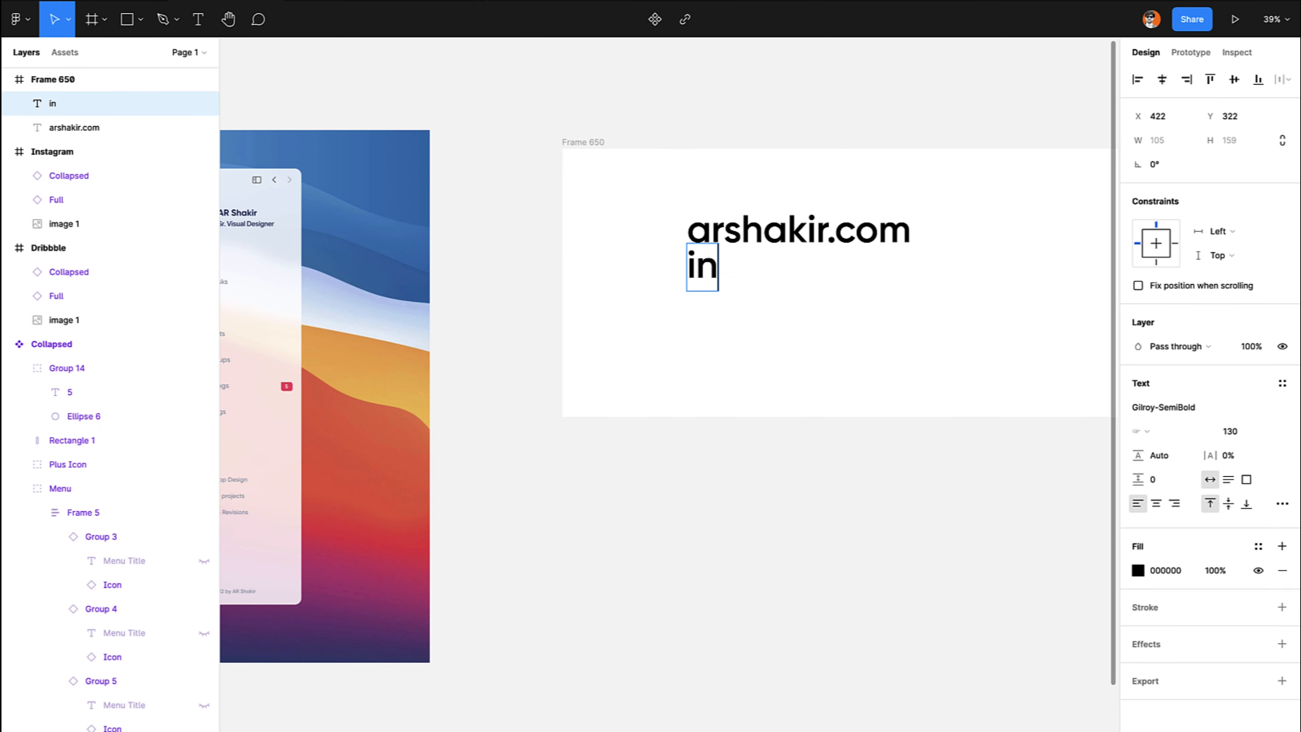
text(stagram.co)
key(BackSpace)
text(com/arshakirpk)
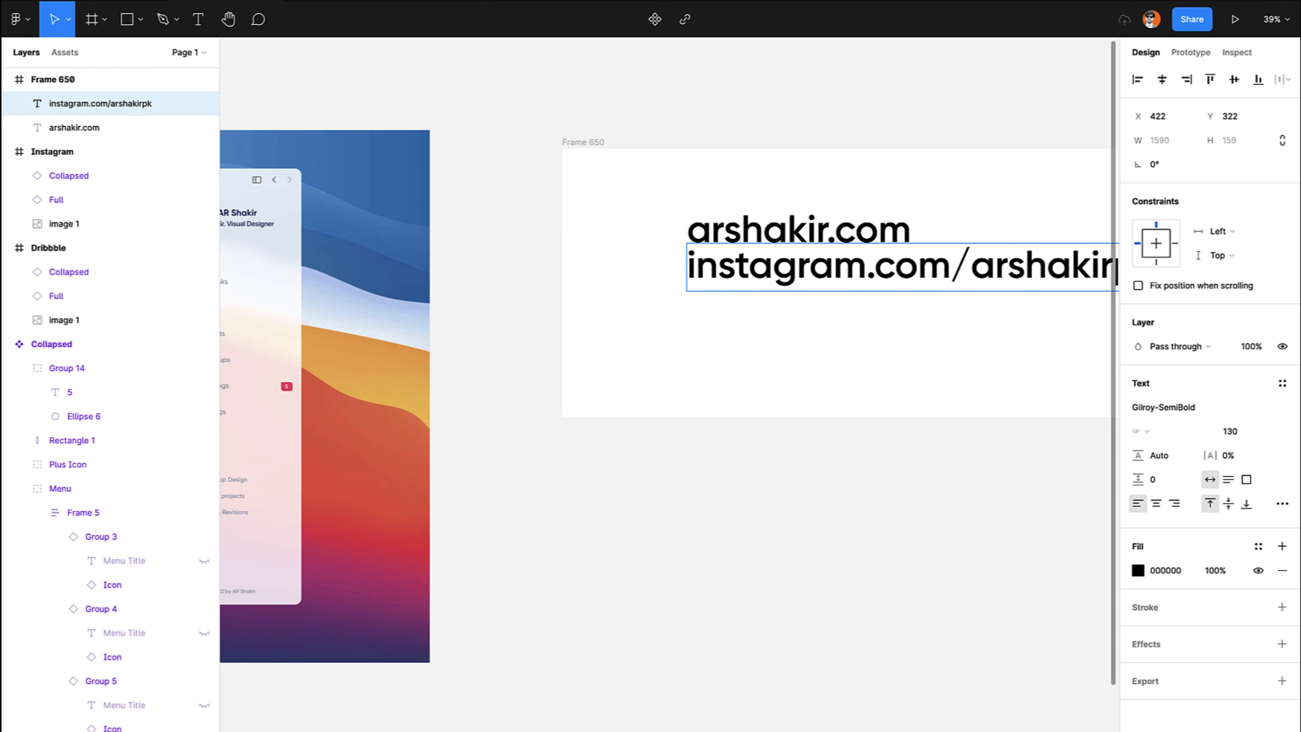
key(Escape)
Move the website and Instagram text lines to X 145, spaced apart, and place a copy below them at Y 617.
scroll(732, 369, right, 3)
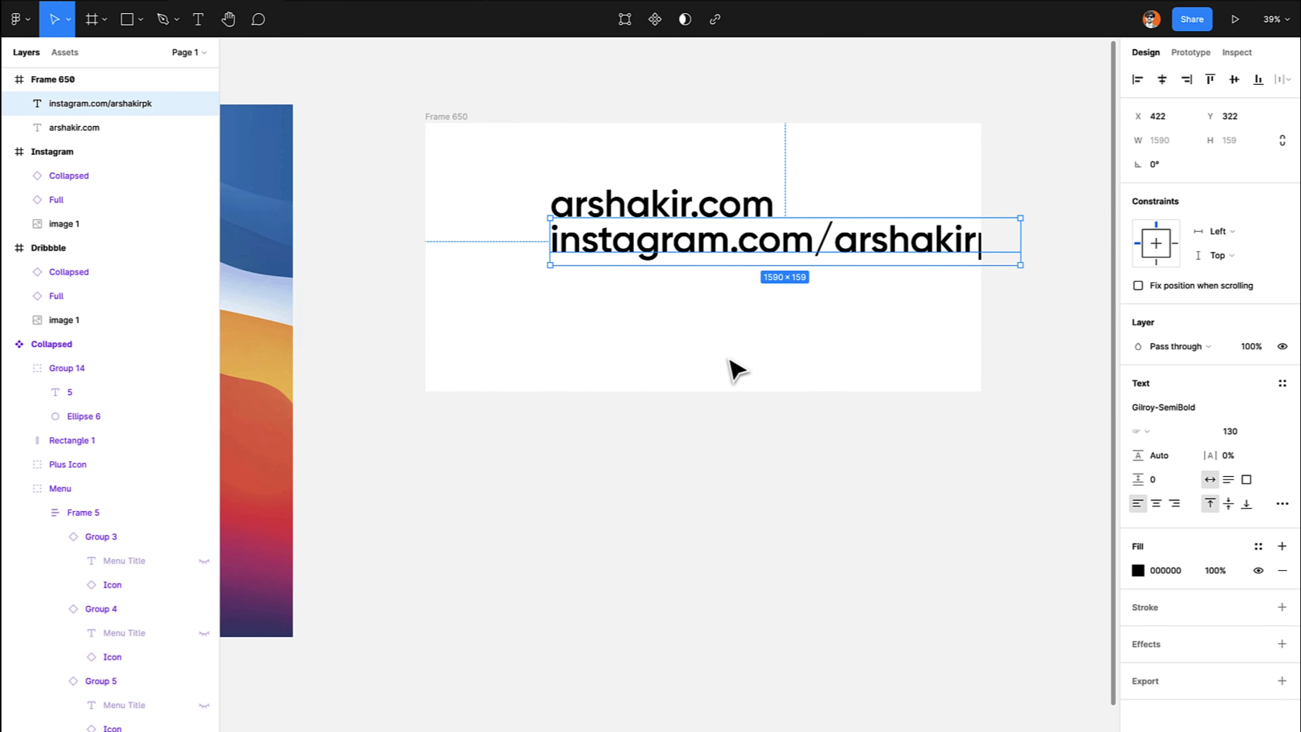
shift+click(715, 208)
drag(732, 240, 662, 337)
Change the lowest text line at Y 617 to the designer's dribbble.com profile address and deselect it.
click(676, 313)
double_click(657, 324)
text(dribbb)
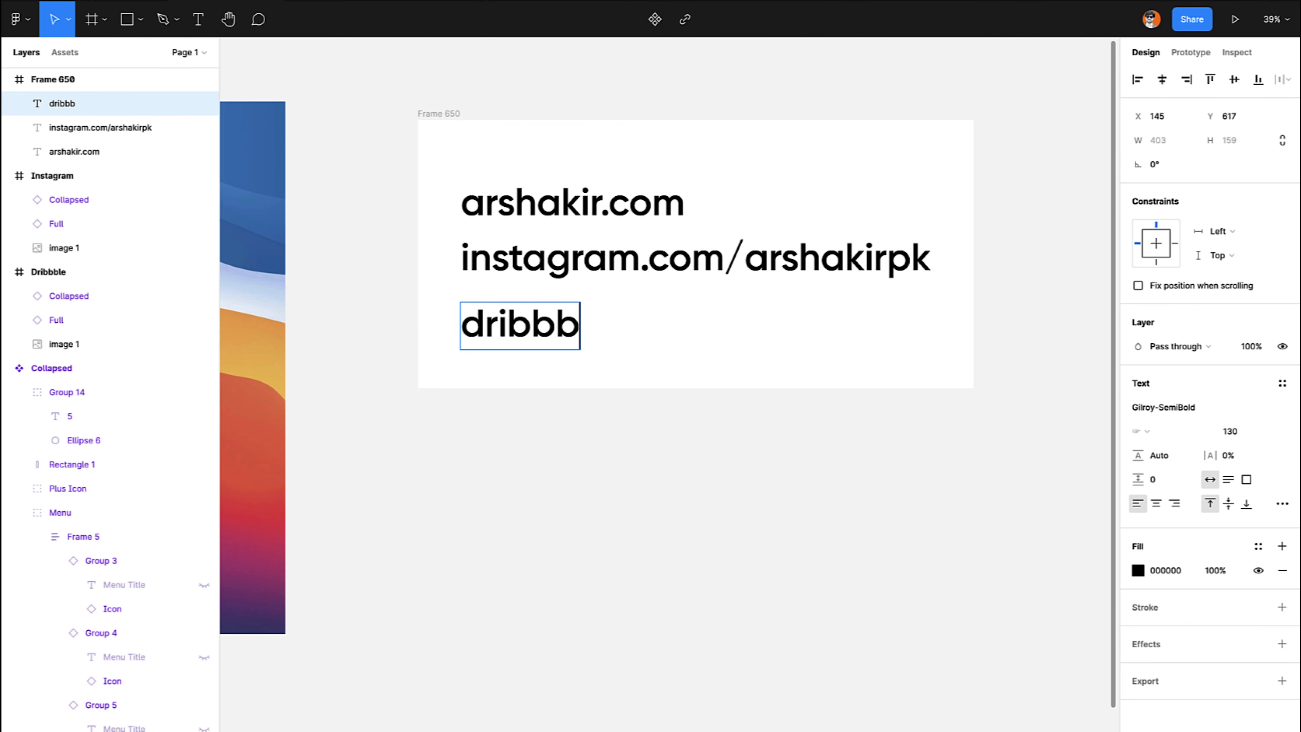
text(le.com/arshakir)
key(Escape)
click(555, 495)
scroll(550, 487, left, 3)
scroll(550, 488, right, 4)
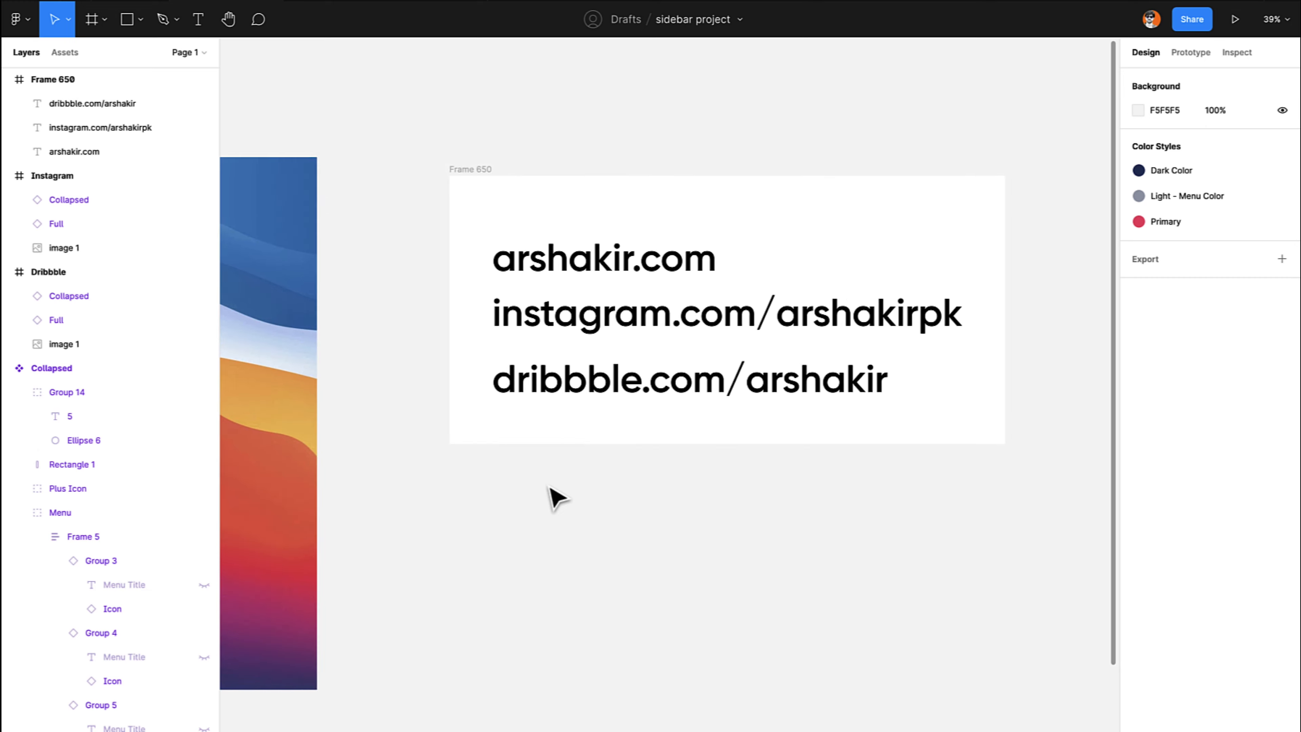
scroll(549, 488, left, 1)
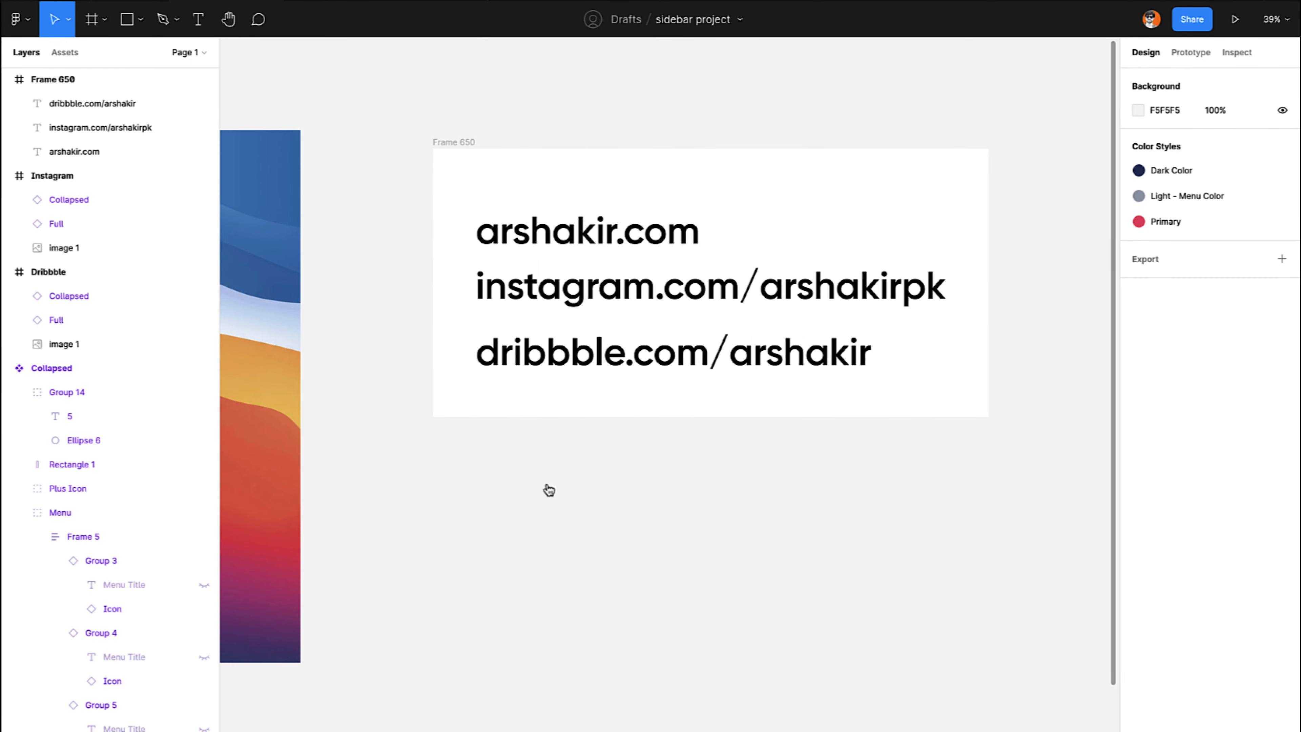
Switch to the browser, open the designer's own profile on instagram.com and look through its highlights and posts.
key(super+Tab)
click(292, 19)
text(instagram.com)
key(Return)
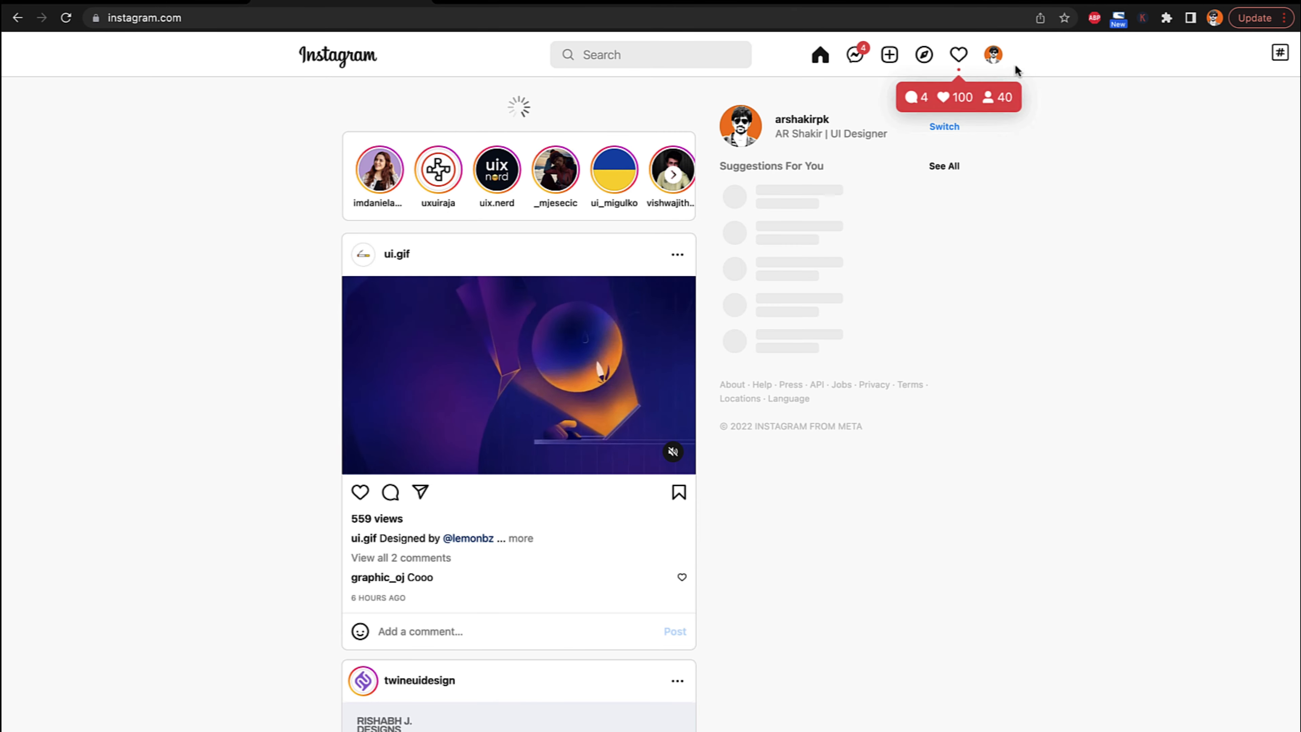
click(993, 54)
click(901, 91)
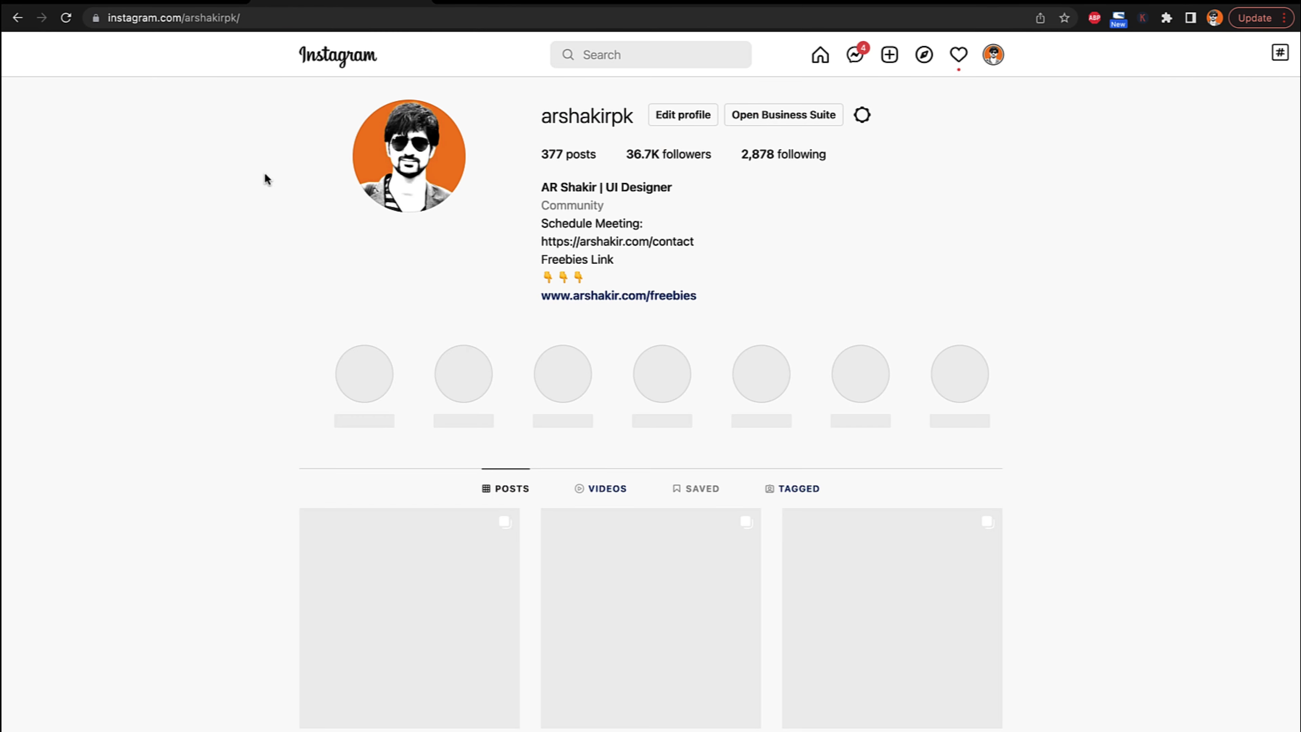
scroll(548, 154, down, 1)
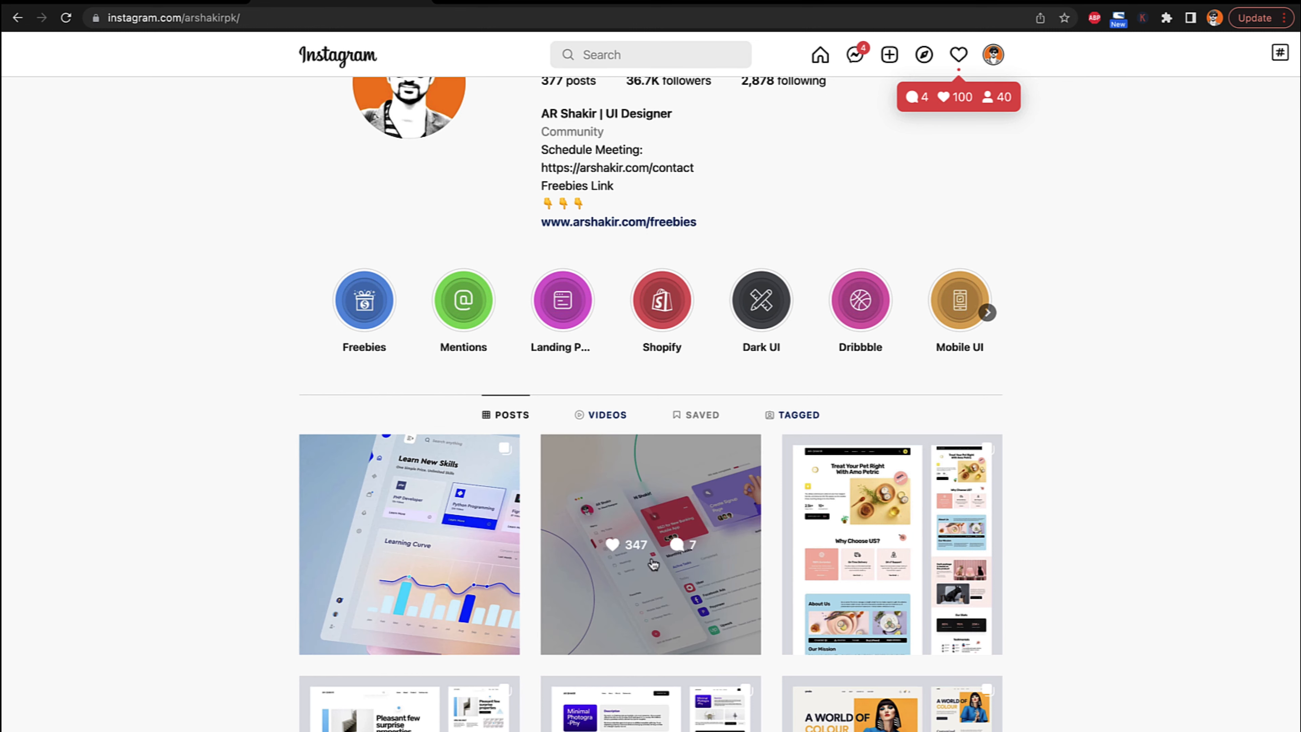
scroll(874, 594, down, 3)
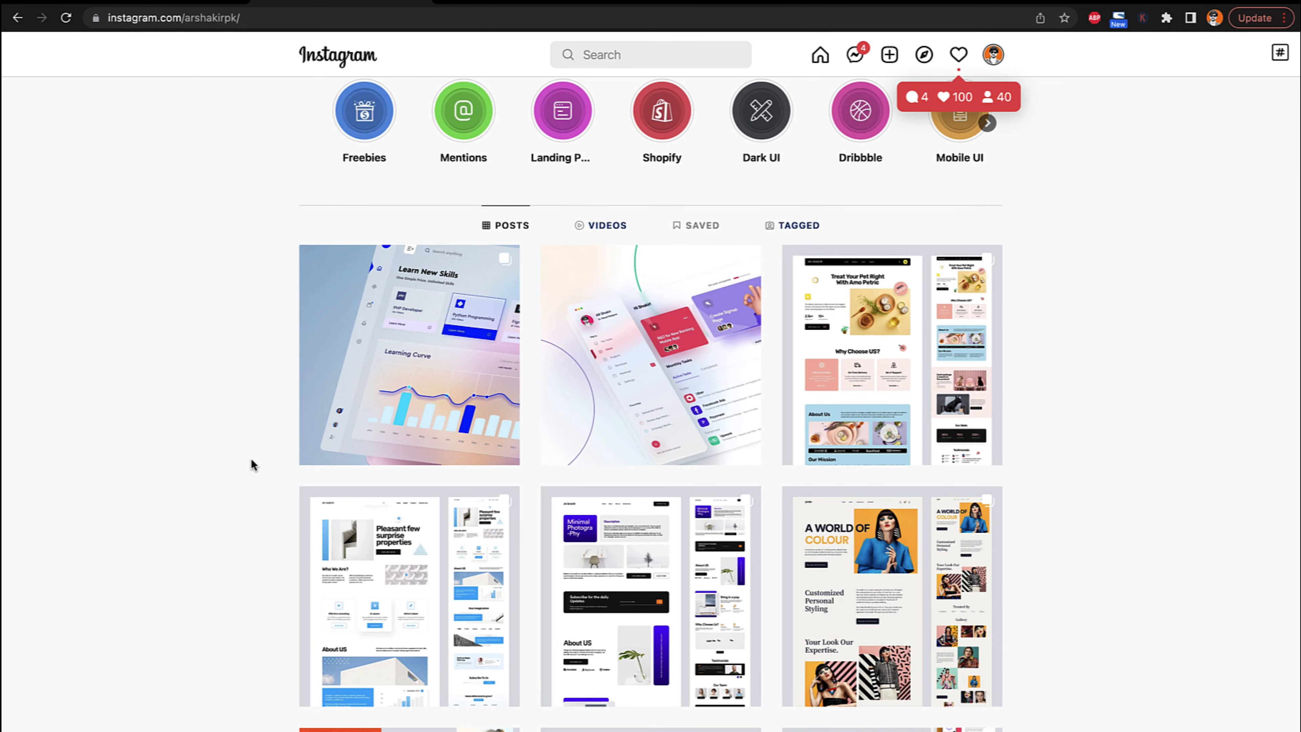
scroll(252, 460, up, 5)
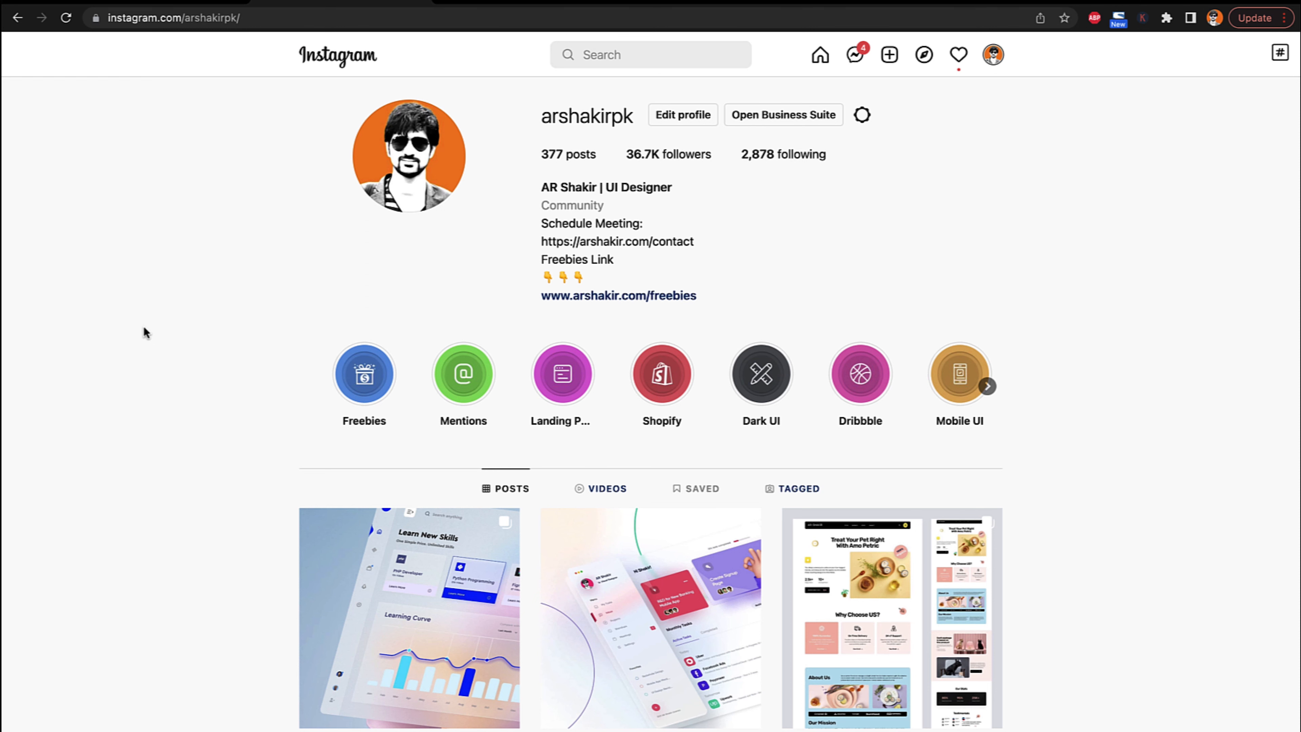
Open the designer's profile page on dribbble.com in the same browser tab.
click(210, 17)
text(dr)
key(Return)
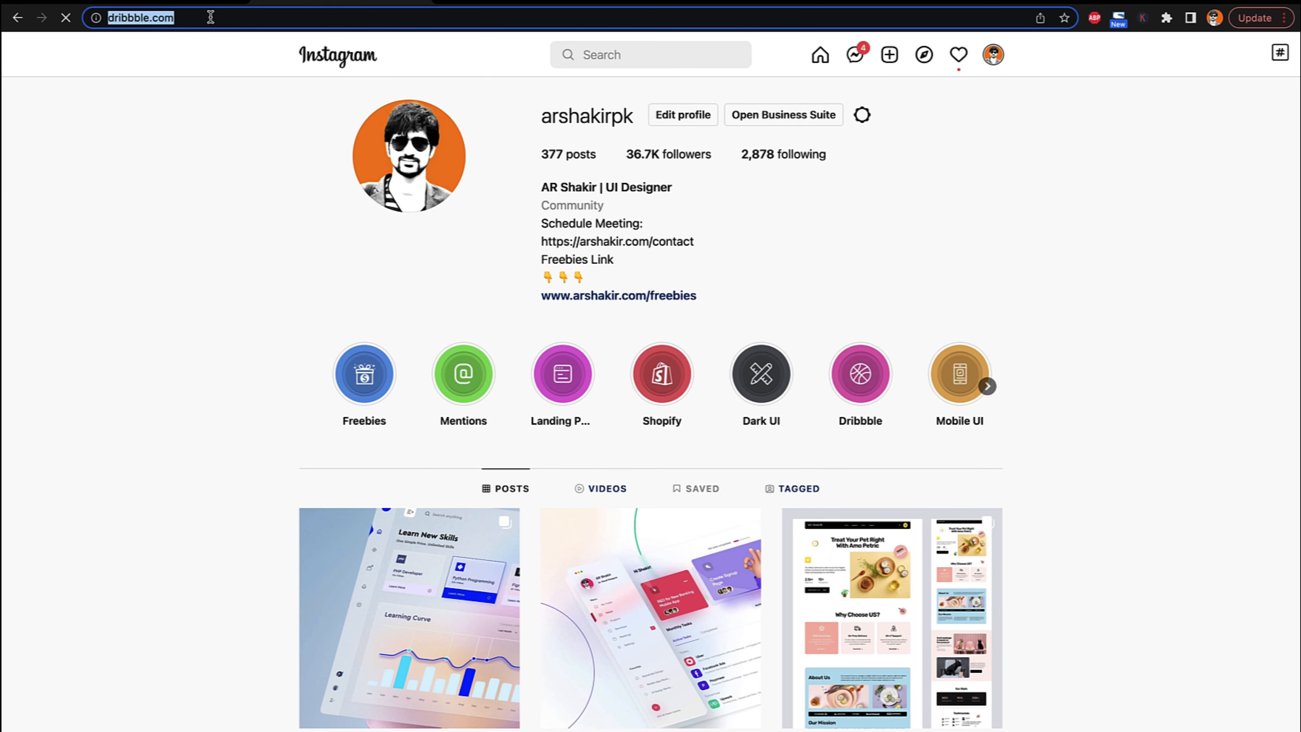
key(Right)
text(/ar)
key(Return)
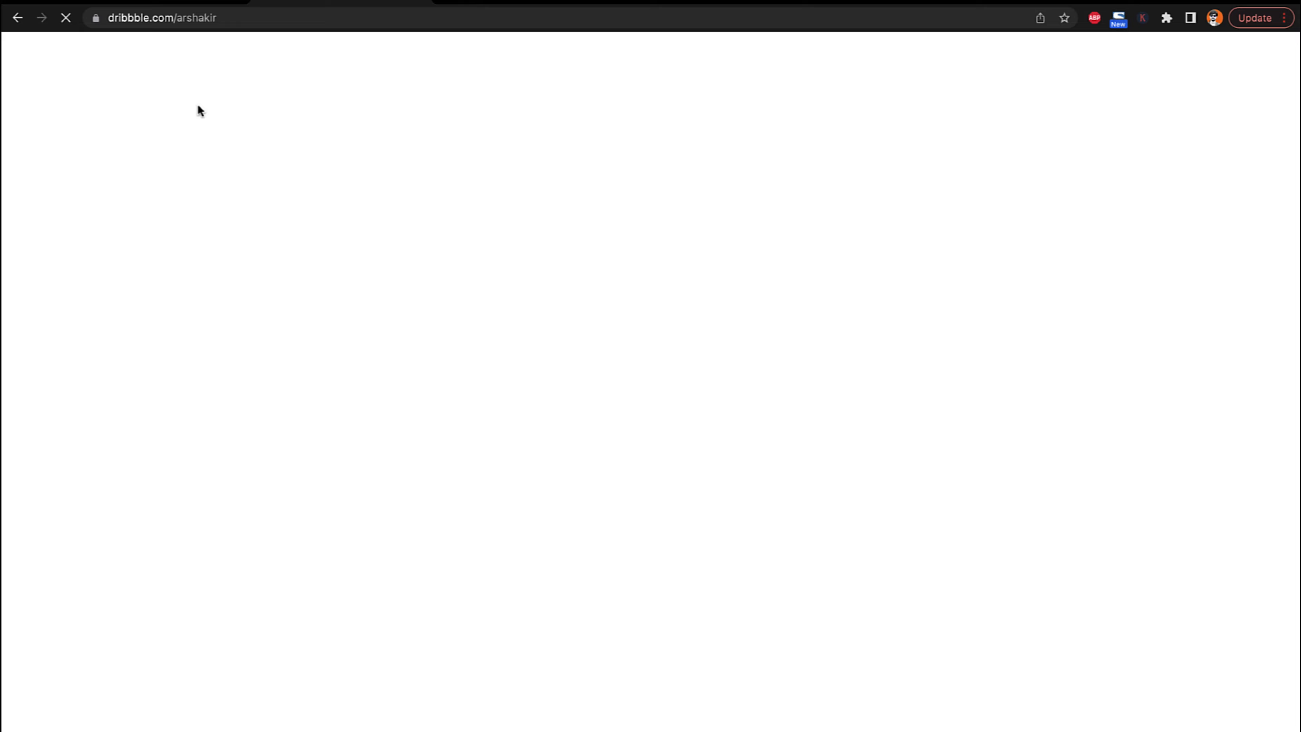
Look through the work shots on the Dribbble profile and return to its header.
scroll(123, 404, down, 3)
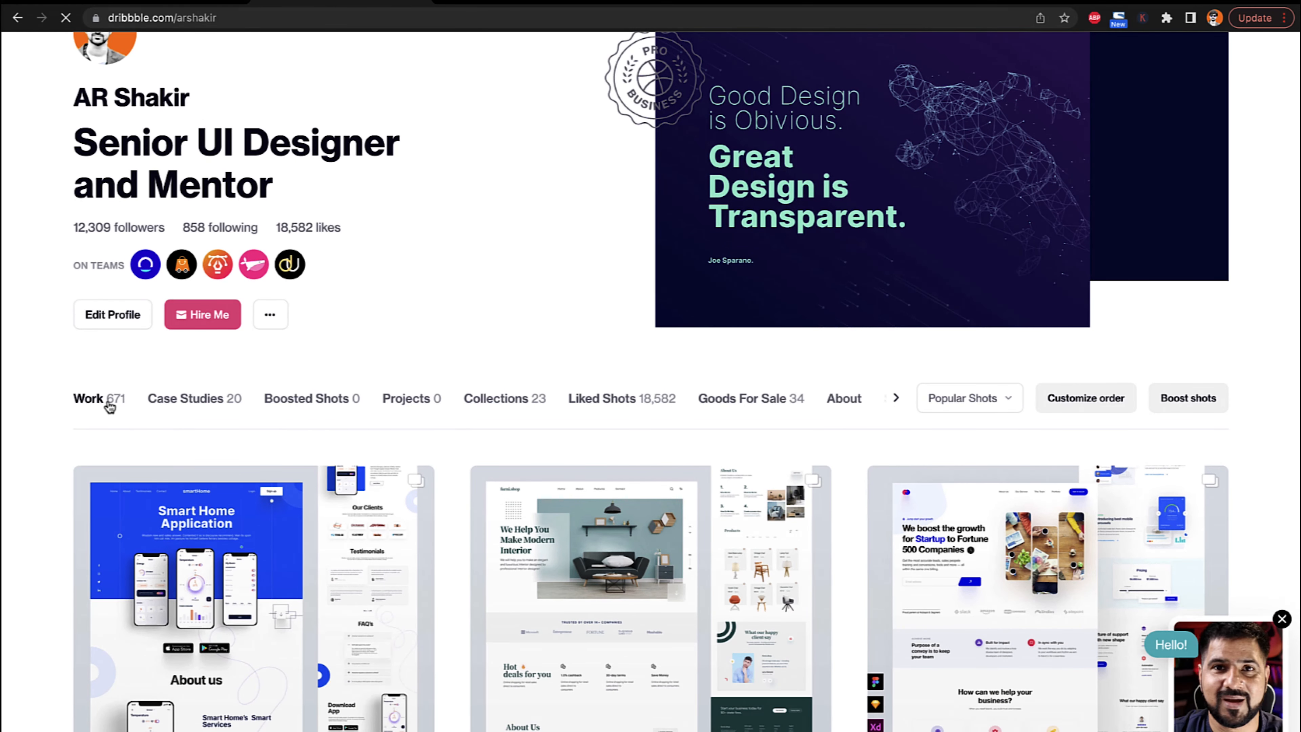
scroll(110, 405, down, 5)
scroll(109, 404, up, 5)
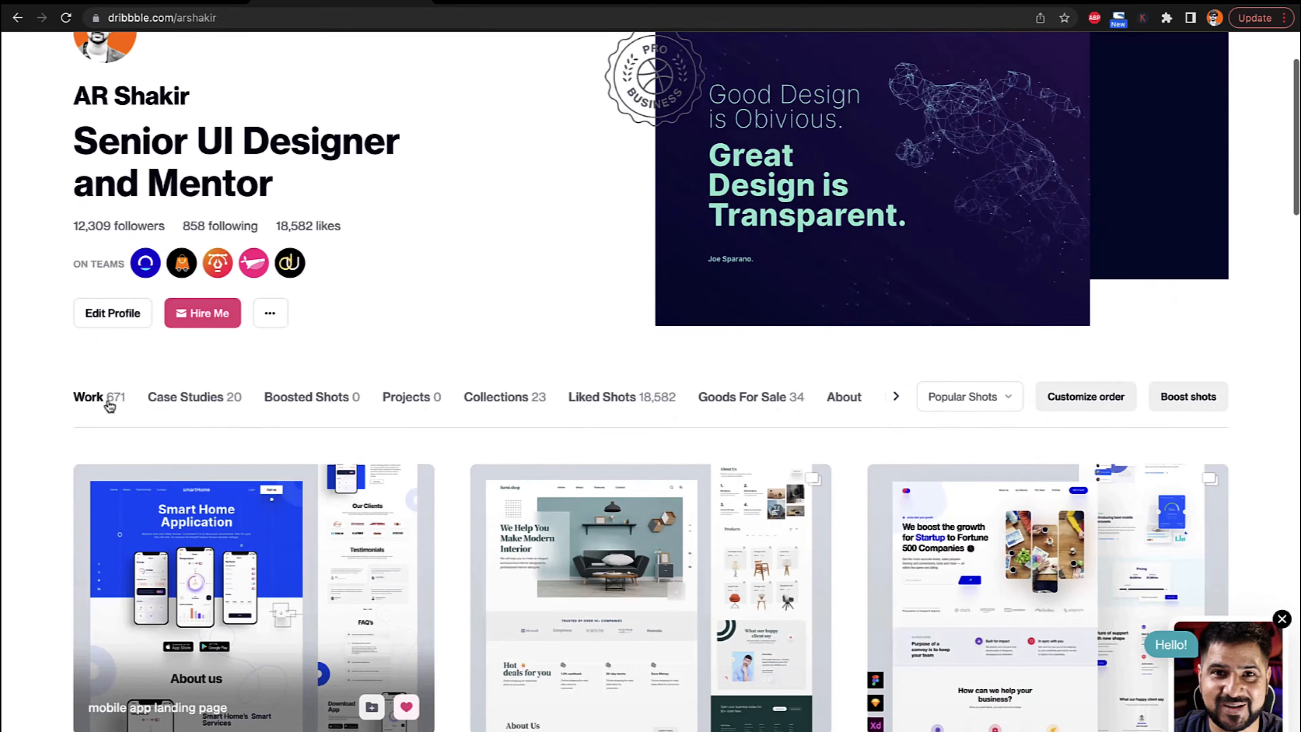
scroll(70, 361, up, 2)
scroll(39, 410, down, 5)
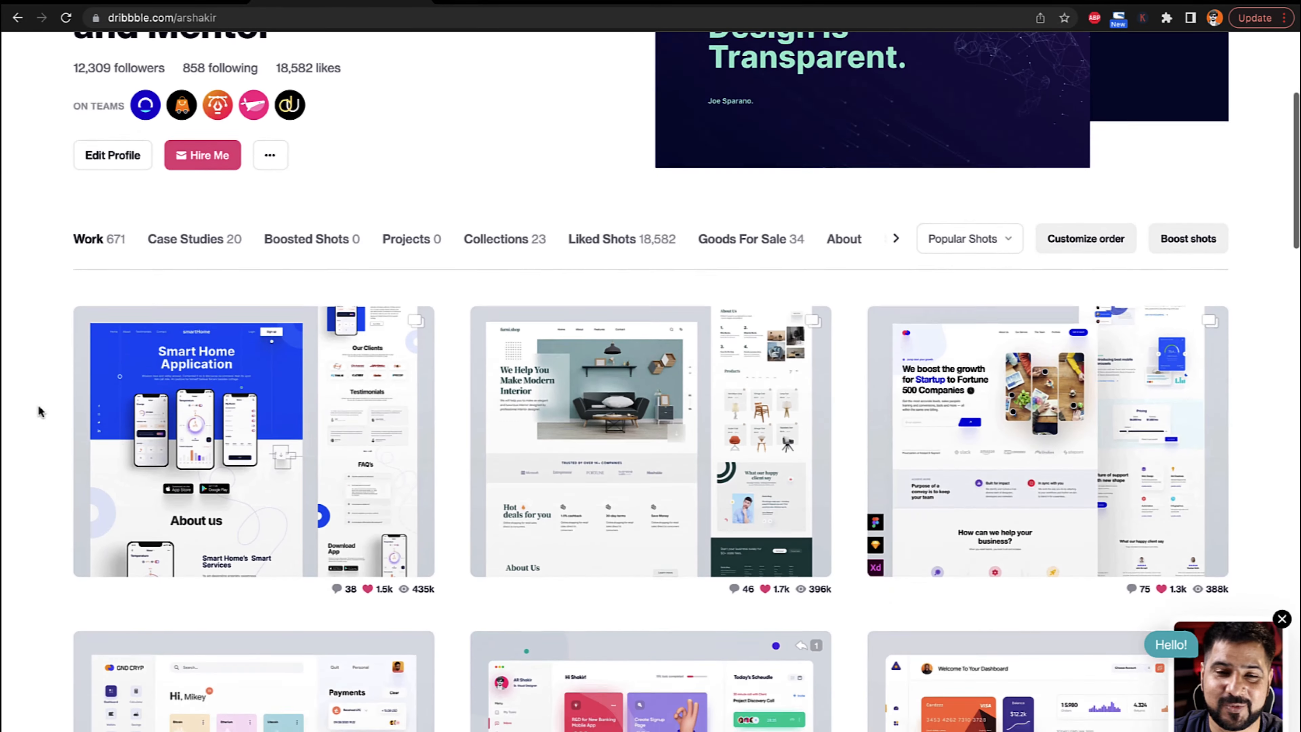
scroll(39, 411, down, 2)
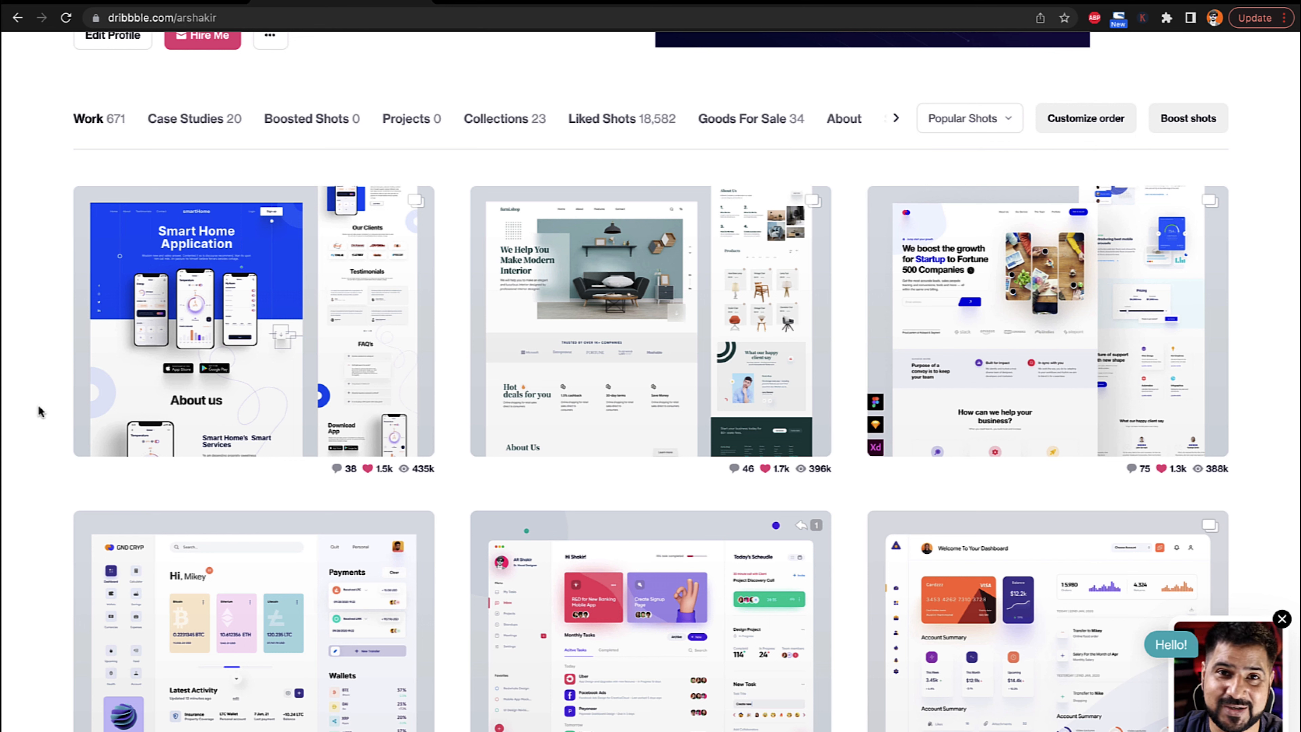
scroll(40, 412, up, 8)
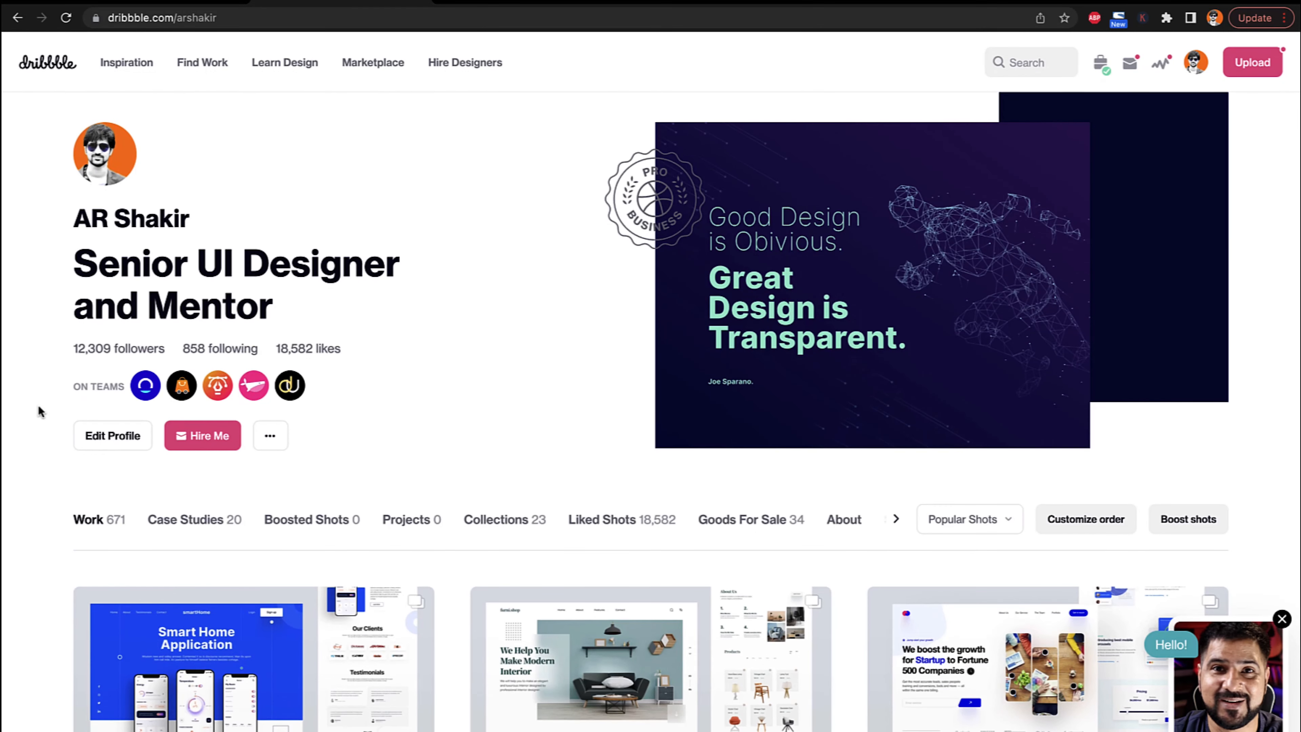